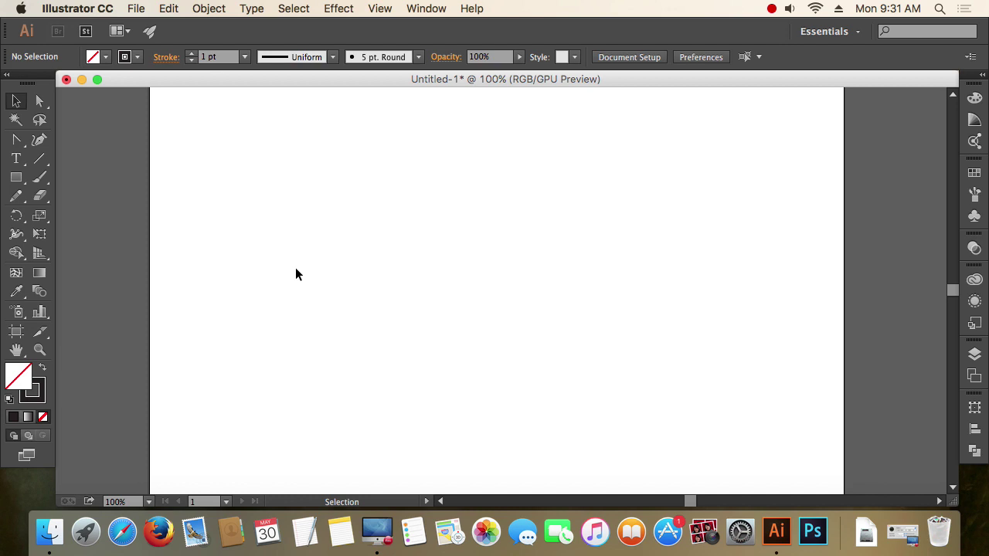
Draw a tall narrow rectangle, make it solid black, and move it up slightly.
{"action": "left_click_drag", "start_coordinate": [300, 178], "coordinate": [434, 346]}
{"action": "left_click", "coordinate": [16, 177]}
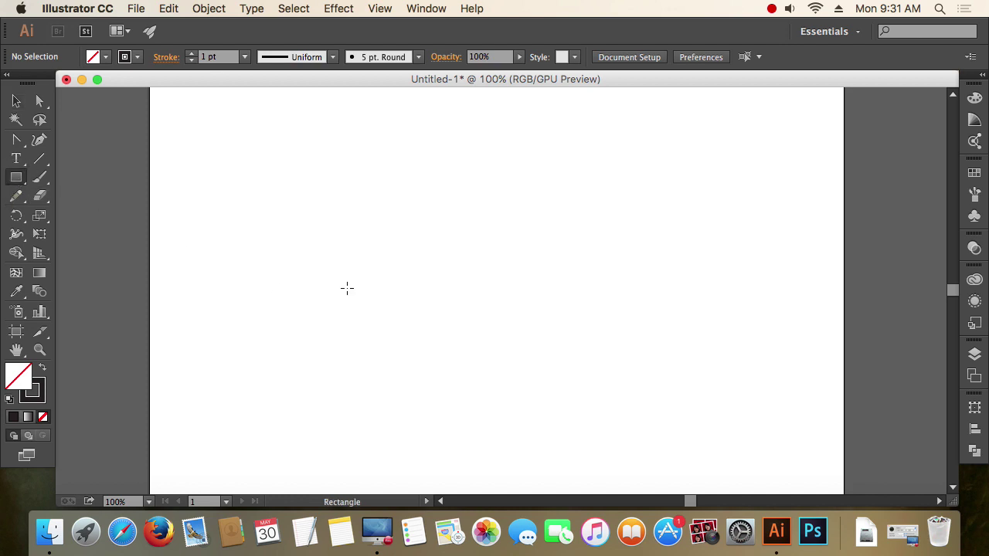
{"action": "left_click_drag", "start_coordinate": [298, 202], "coordinate": [361, 319]}
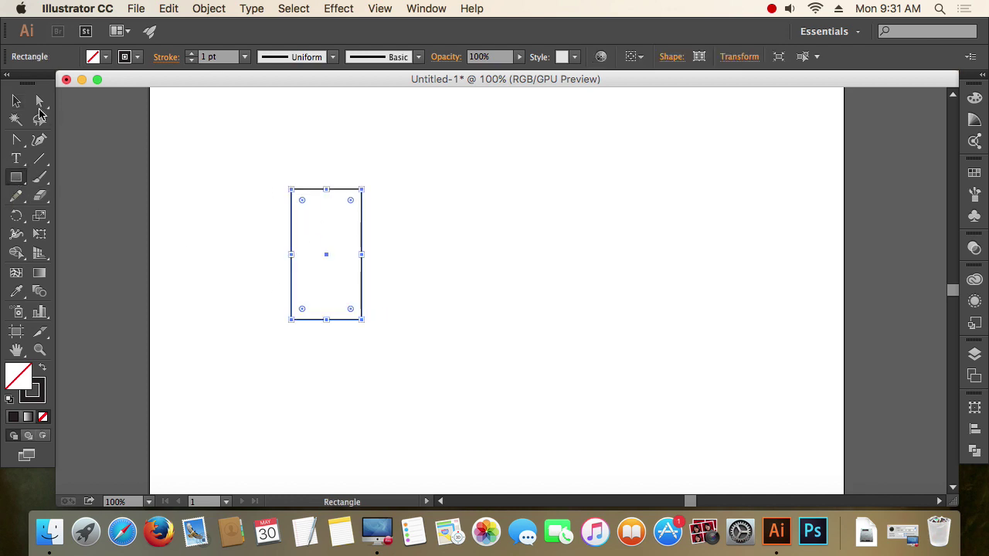
{"action": "left_click", "coordinate": [16, 103]}
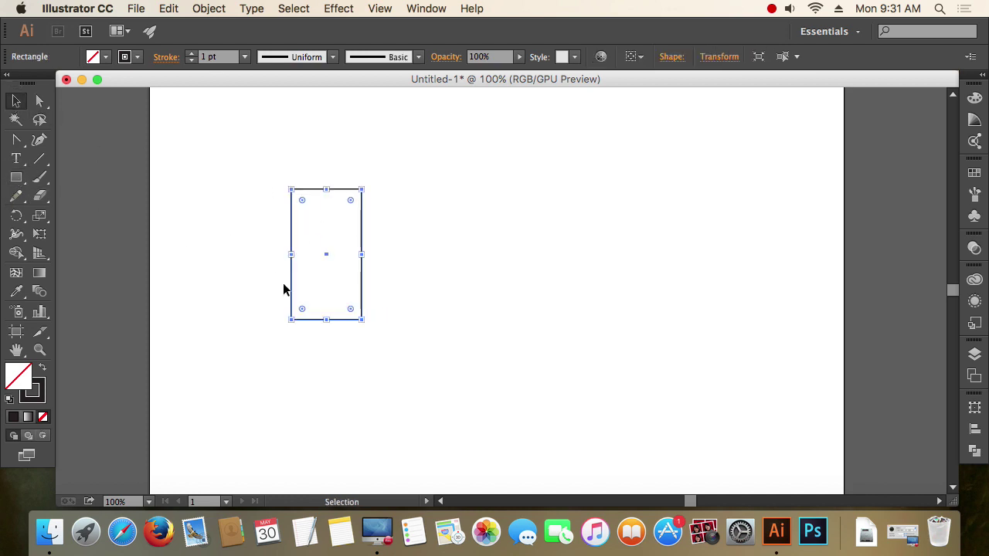
{"action": "left_click", "coordinate": [42, 368]}
{"action": "left_click", "coordinate": [250, 224]}
{"action": "left_click_drag", "start_coordinate": [327, 260], "coordinate": [332, 244]}
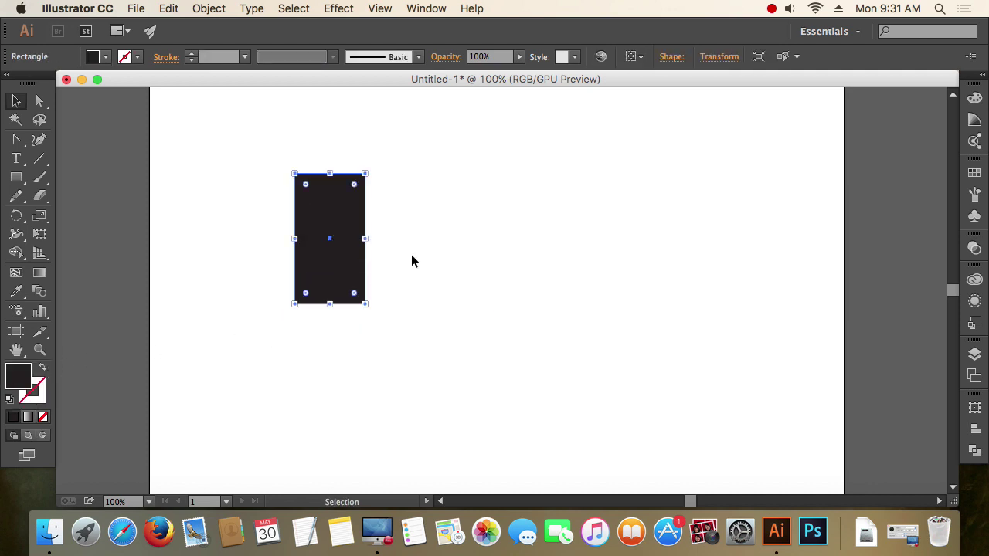
{"action": "left_click", "coordinate": [411, 260]}
{"action": "left_click", "coordinate": [344, 215]}
Copy the rectangle to its right, repeat the copy with Cmd+D, then undo the extra copies.
{"action": "left_click_drag", "start_coordinate": [334, 216], "coordinate": [417, 217]}
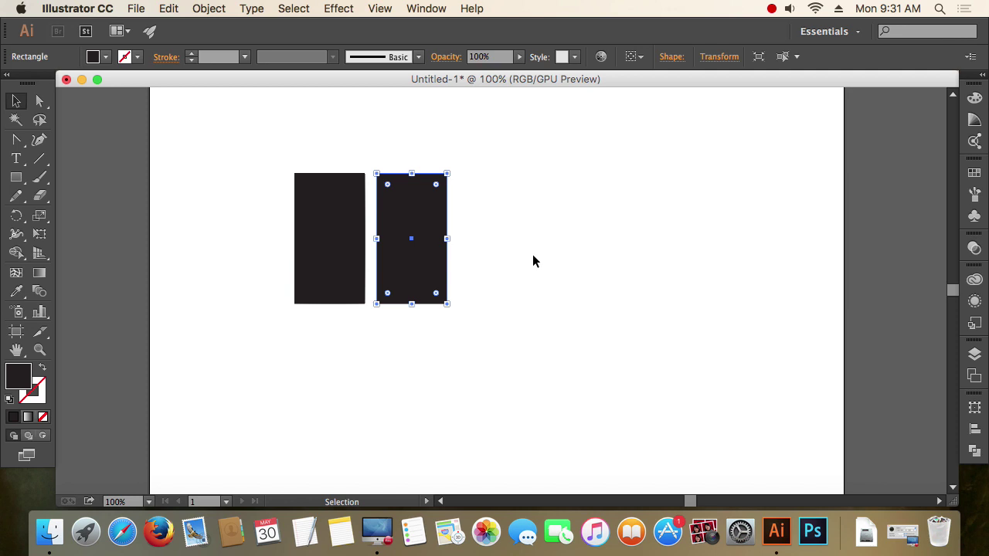
{"action": "key", "text": "a"}
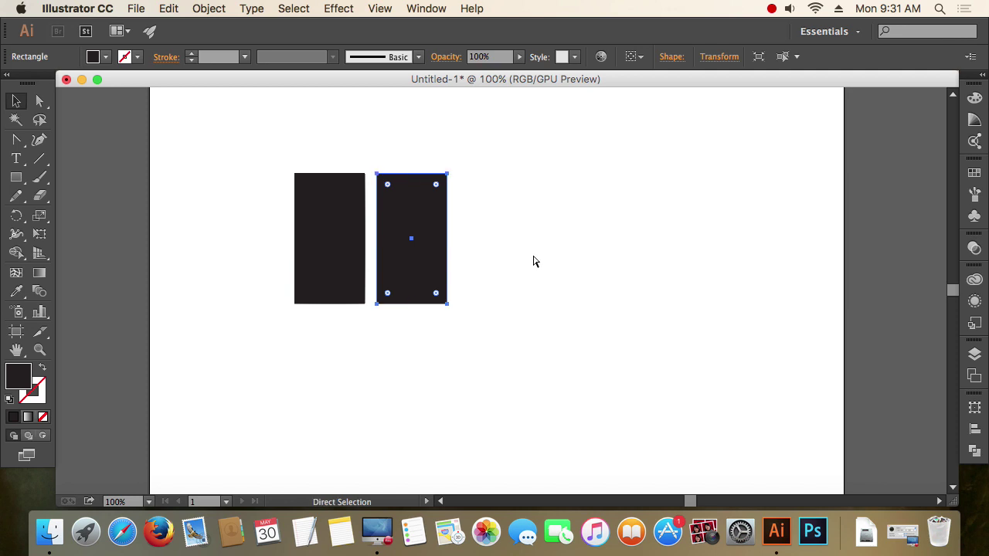
{"action": "key", "text": "super+d"}
{"action": "key", "text": "super+d"}
{"action": "key", "text": "super+d"}
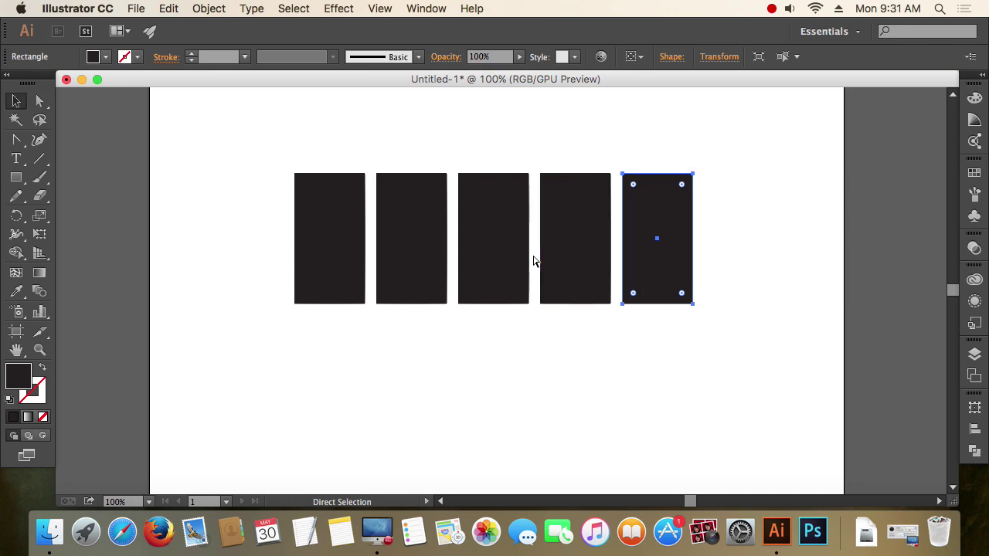
{"action": "key", "text": "super+d"}
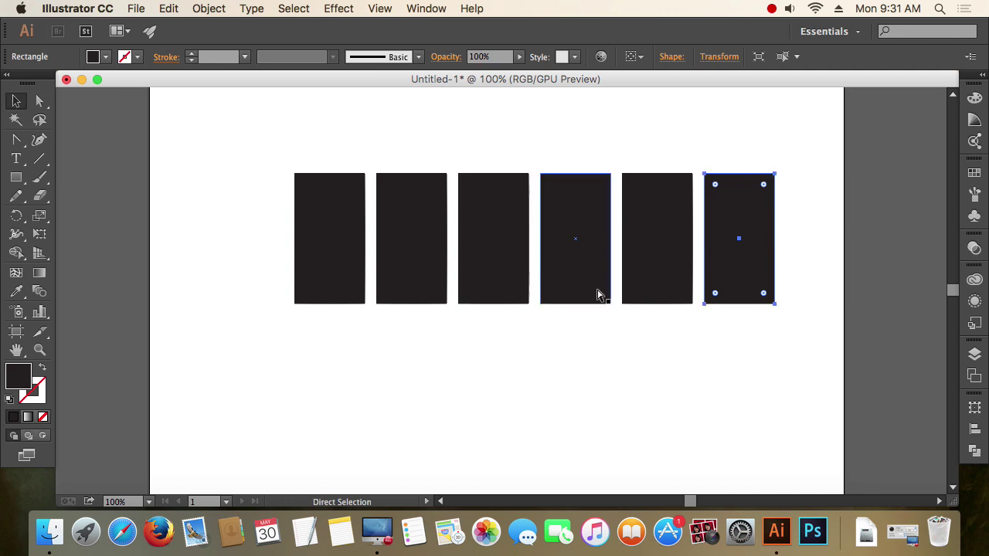
{"action": "key", "text": "super+z"}
{"action": "key", "text": "super+z"}
{"action": "key", "text": "super+z"}
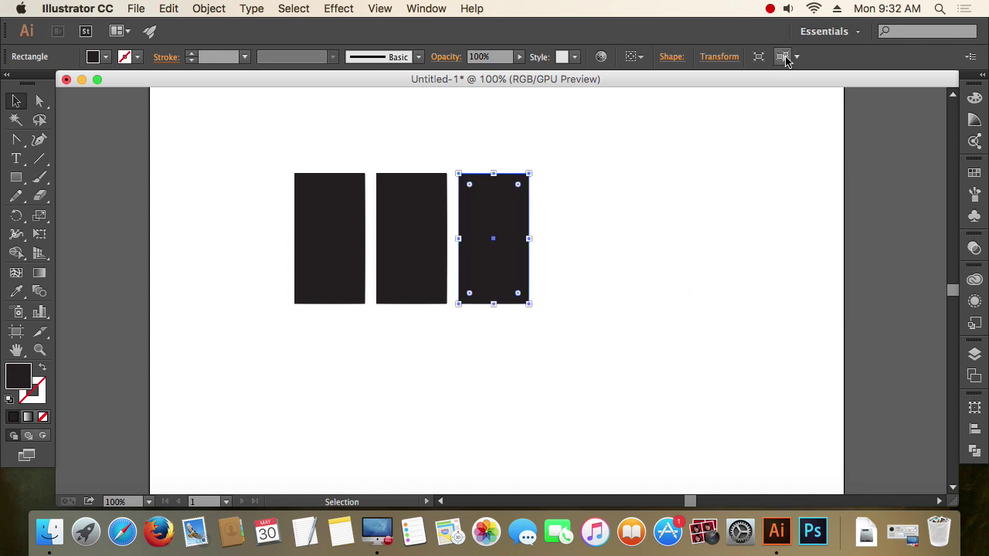
Return the view to 100% zoom and show the rulers with Cmd+R.
{"action": "left_click", "coordinate": [769, 8]}
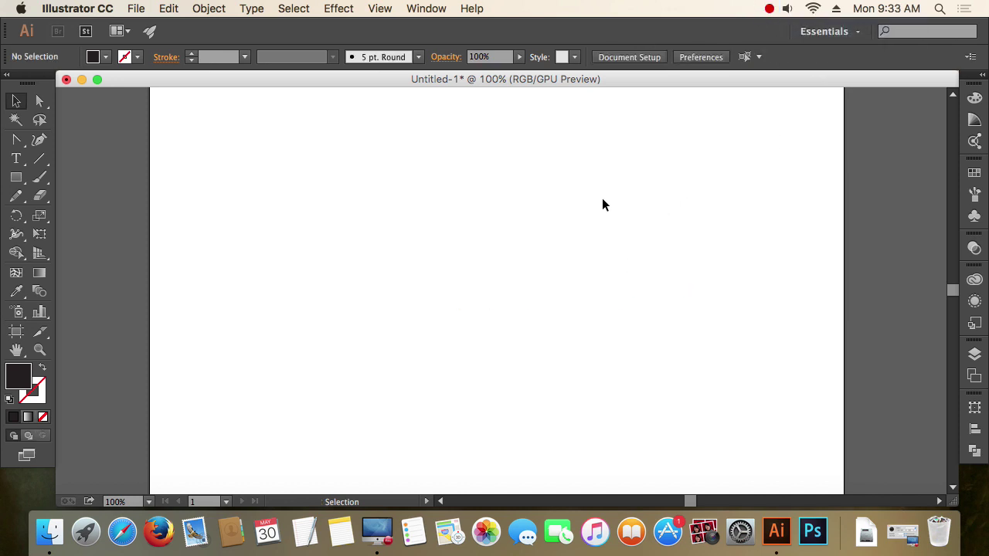
{"action": "key", "text": "space"}
{"action": "left_click_drag", "start_coordinate": [570, 217], "coordinate": [603, 219]}
{"action": "key", "text": "super+minus"}
{"action": "key", "text": "super+equal"}
{"action": "key", "text": "space"}
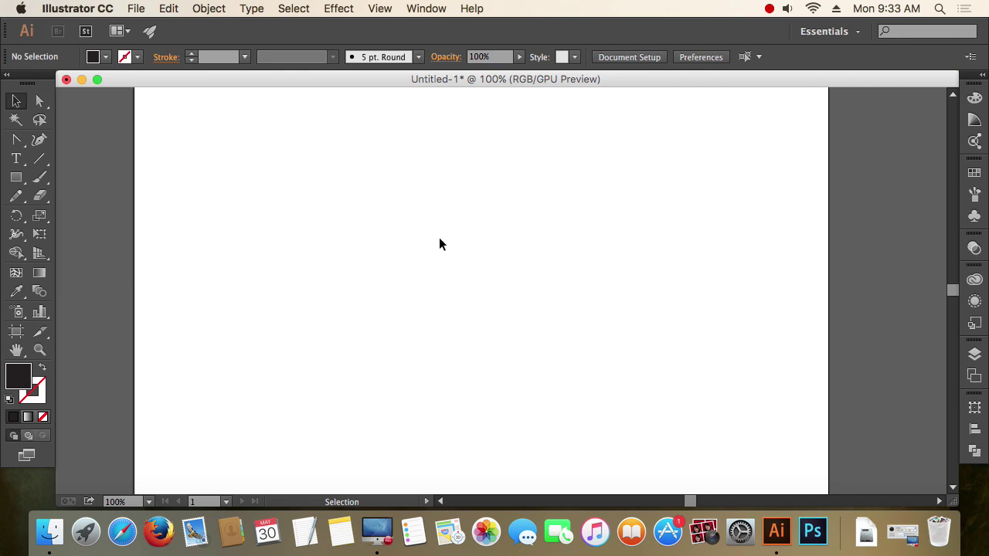
{"action": "key", "text": "a"}
{"action": "key", "text": "v"}
{"action": "key", "text": "super+r"}
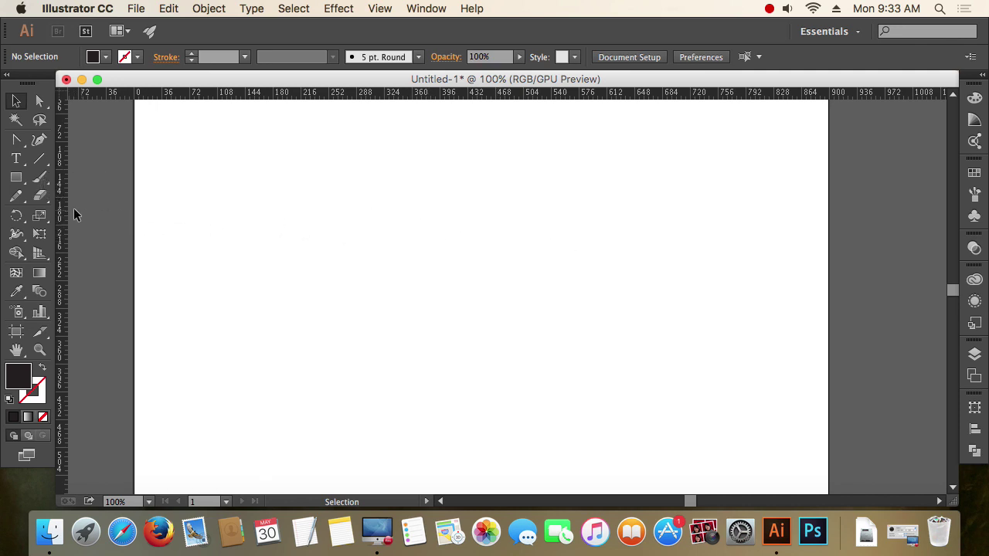
Drag three vertical guides from the left ruler near the artboard's middle.
{"action": "left_click_drag", "start_coordinate": [63, 210], "coordinate": [421, 229]}
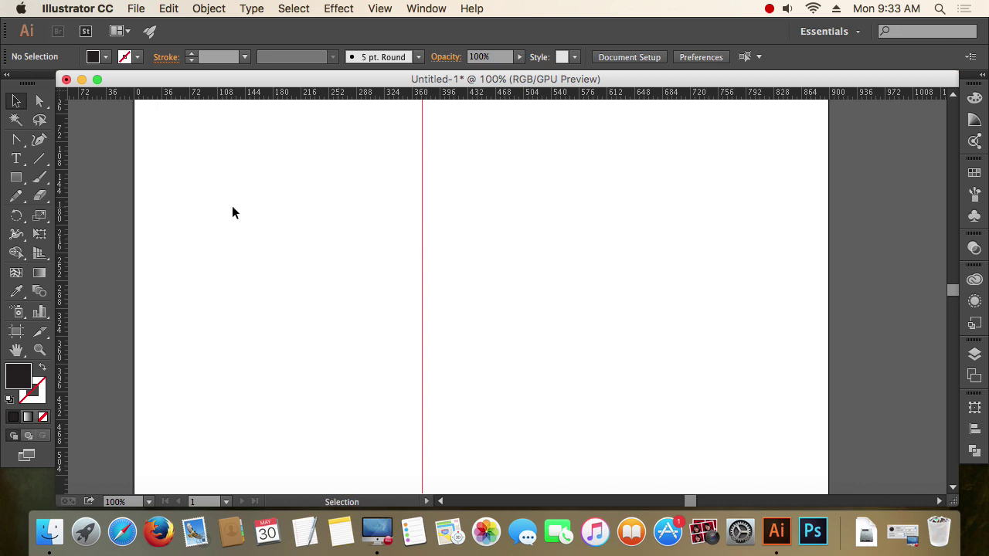
{"action": "left_click_drag", "start_coordinate": [55, 209], "coordinate": [412, 263]}
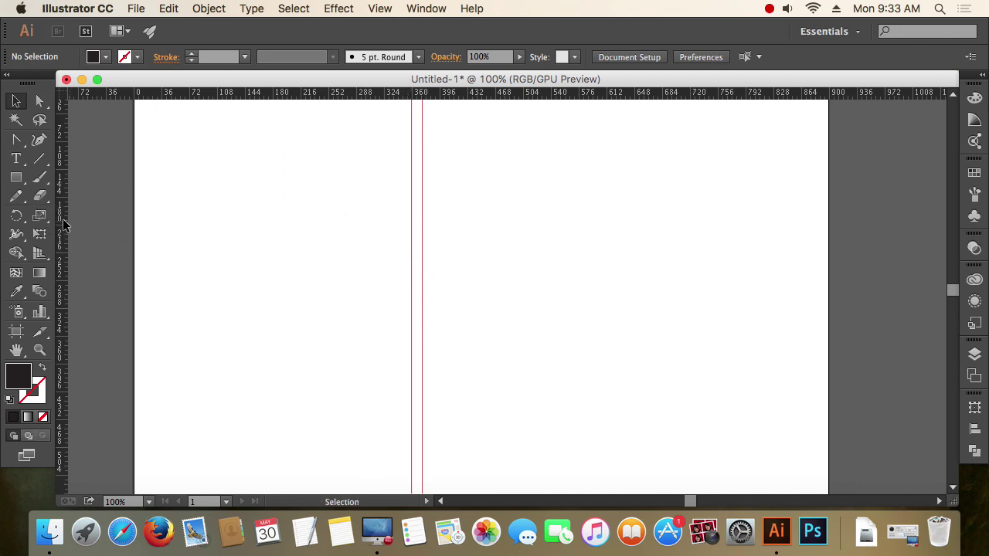
{"action": "left_click_drag", "start_coordinate": [64, 224], "coordinate": [386, 285]}
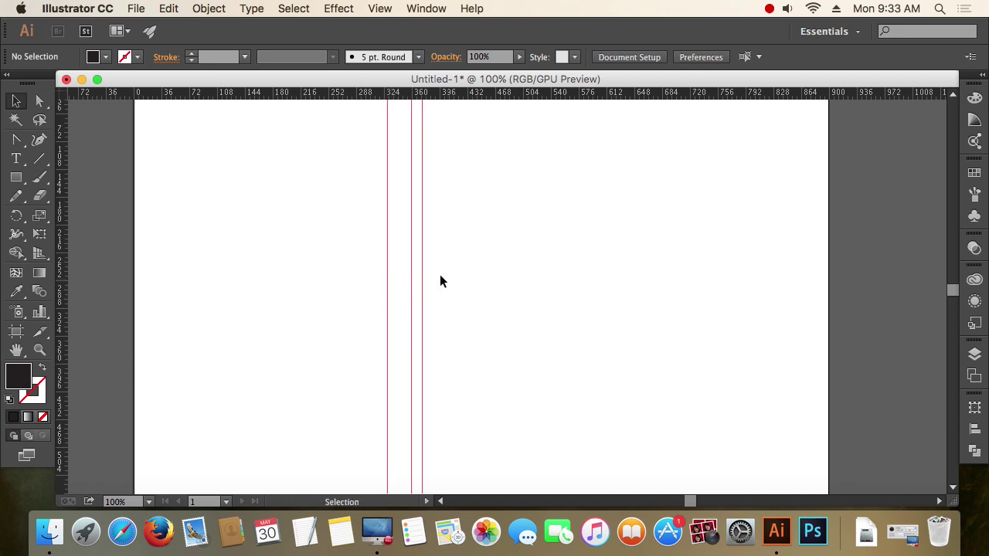
{"action": "left_click", "coordinate": [415, 268]}
Unlock the guides, nudge the middle guide slightly, then lock the guides again.
{"action": "right_click", "coordinate": [514, 206]}
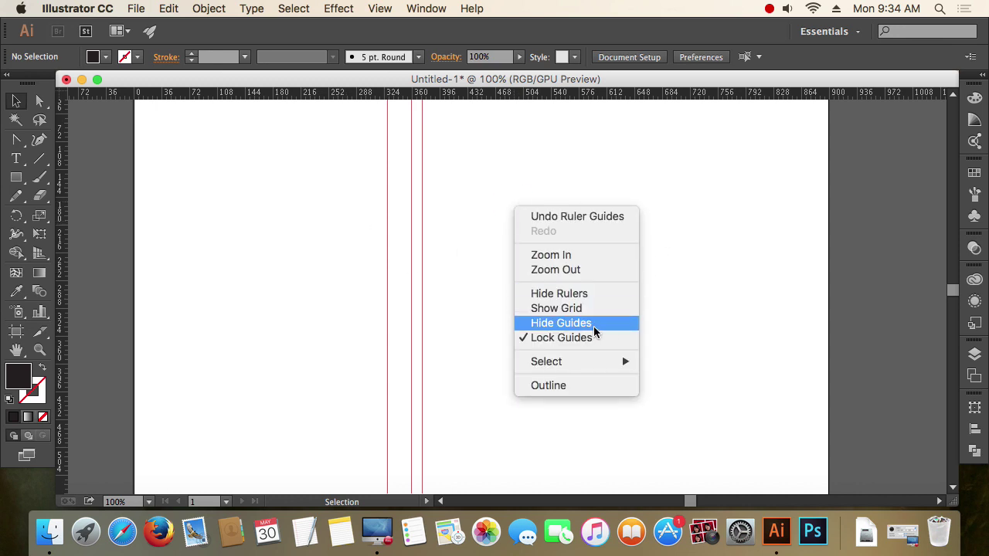
{"action": "left_click", "coordinate": [588, 340]}
{"action": "left_click_drag", "start_coordinate": [415, 270], "coordinate": [392, 269]}
{"action": "right_click", "coordinate": [492, 236]}
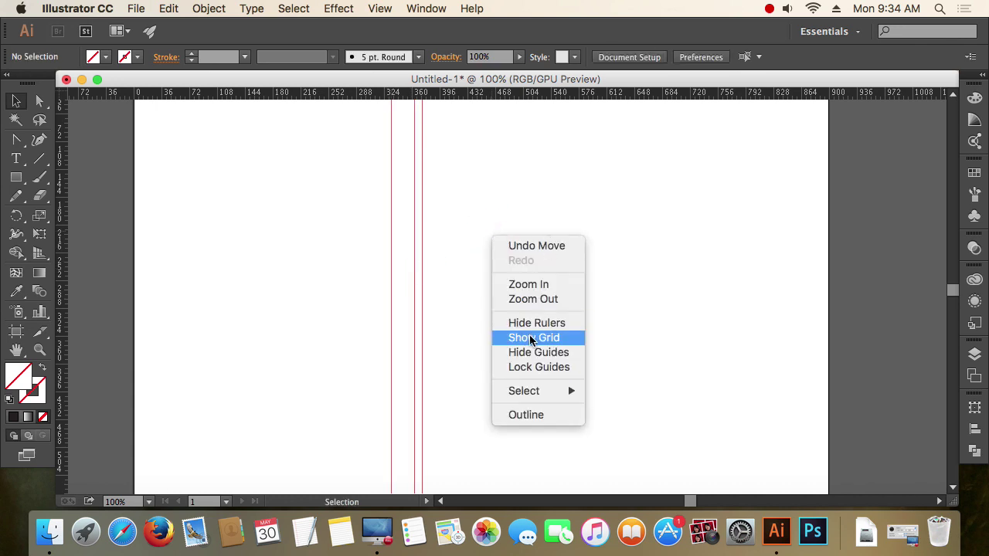
{"action": "left_click", "coordinate": [510, 367]}
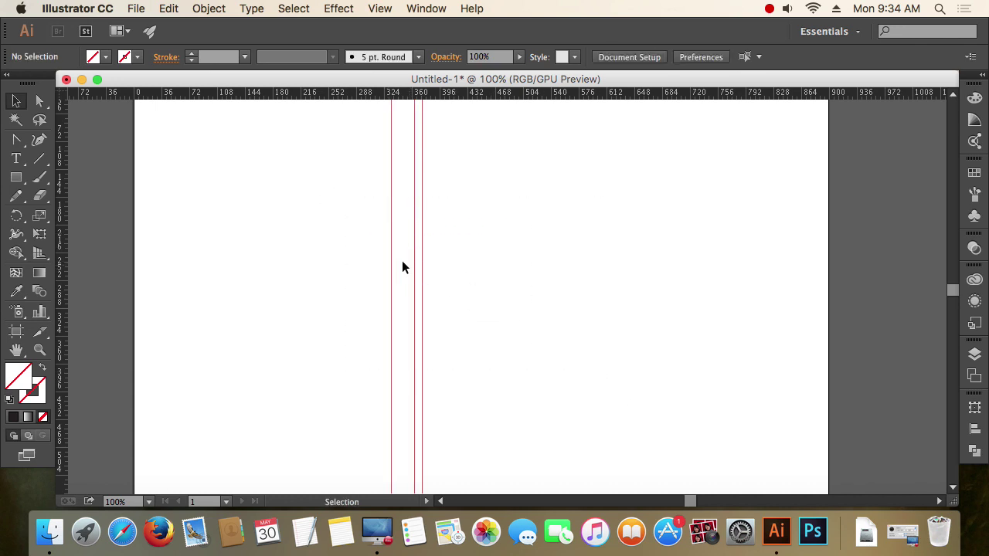
{"action": "scroll", "coordinate": [390, 254], "scroll_direction": "up", "scroll_amount": 2}
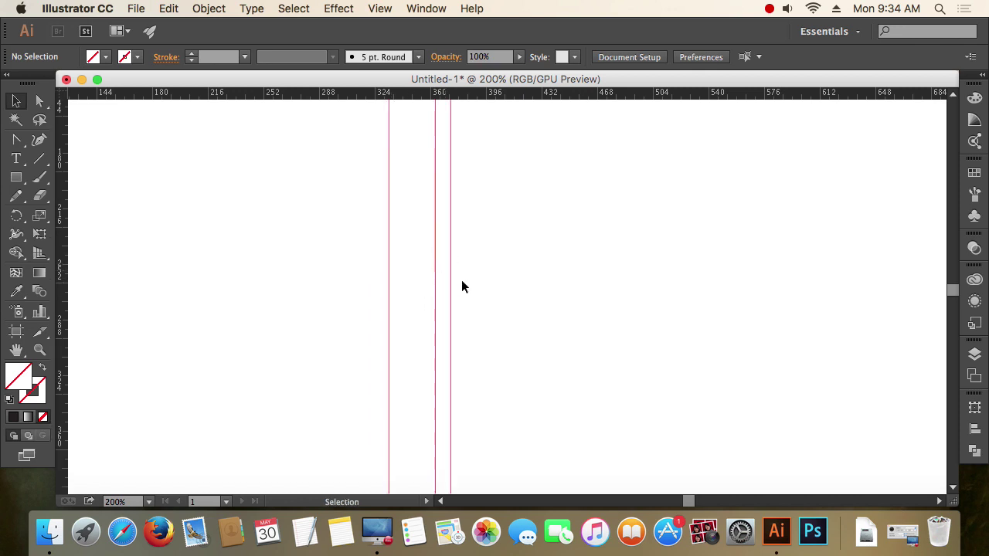
Draw the short straight lower segments with the Pen tool at guide intersections.
{"action": "left_click_drag", "start_coordinate": [17, 140], "coordinate": [73, 146]}
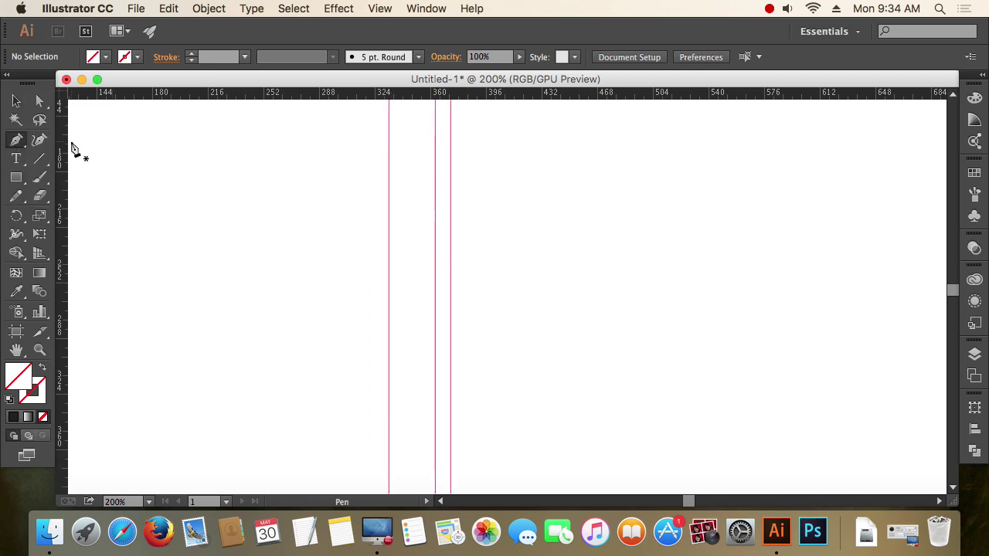
{"action": "left_click", "coordinate": [452, 359]}
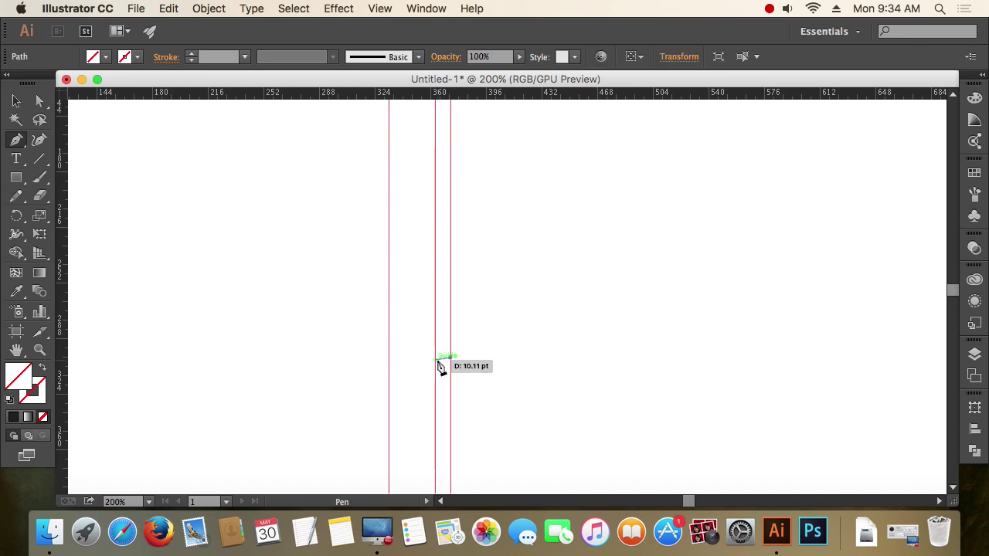
{"action": "left_click", "coordinate": [434, 357]}
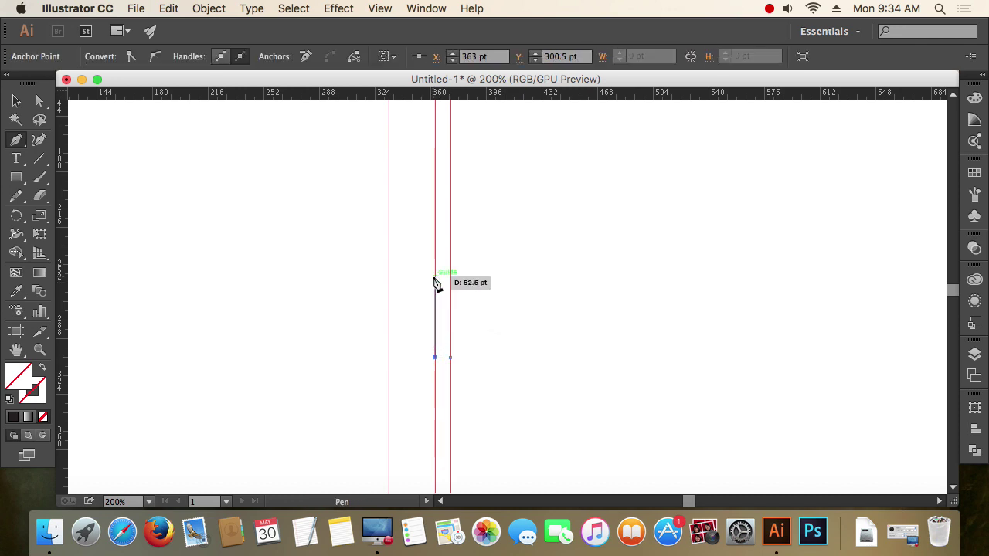
{"action": "left_click", "coordinate": [434, 276]}
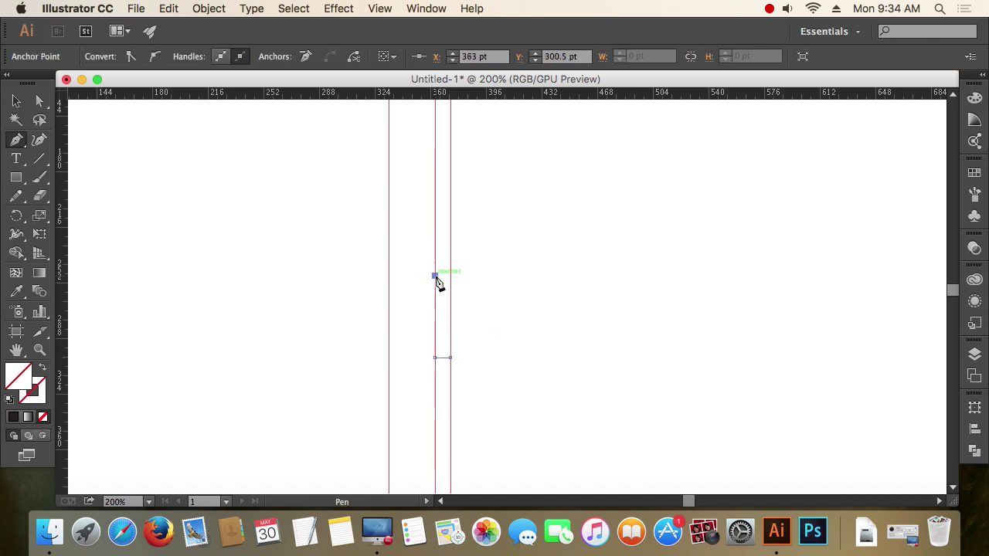
{"action": "left_click", "coordinate": [388, 277]}
Add a smooth point curving up to the top right, then finish and select the path.
{"action": "scroll", "coordinate": [391, 284], "scroll_direction": "up", "scroll_amount": 5}
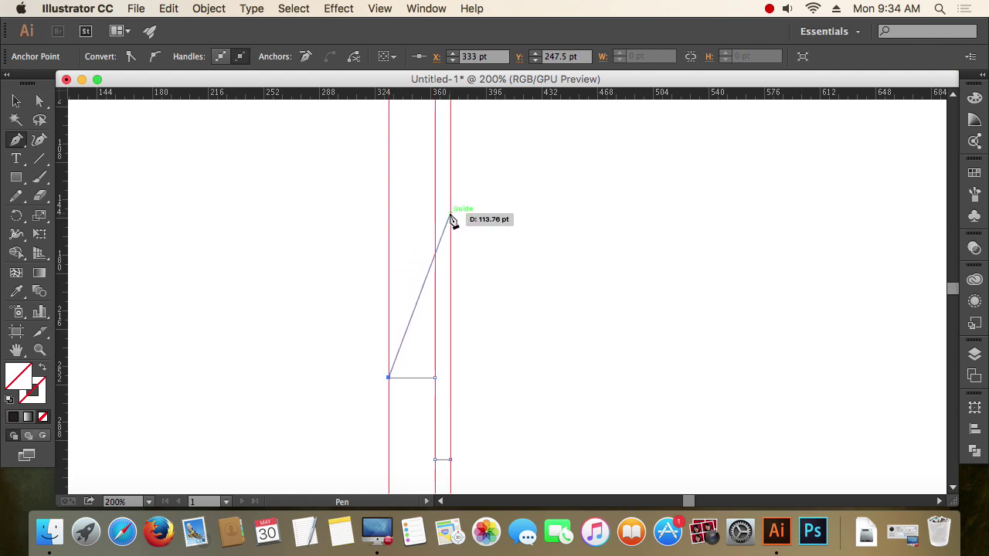
{"action": "left_click_drag", "start_coordinate": [451, 214], "coordinate": [525, 204]}
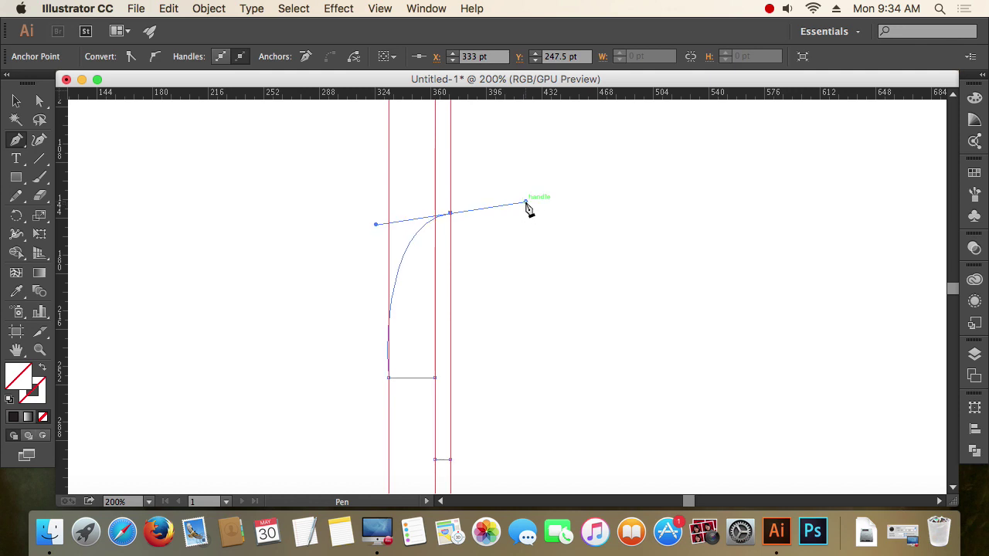
{"action": "key", "text": "super+minus"}
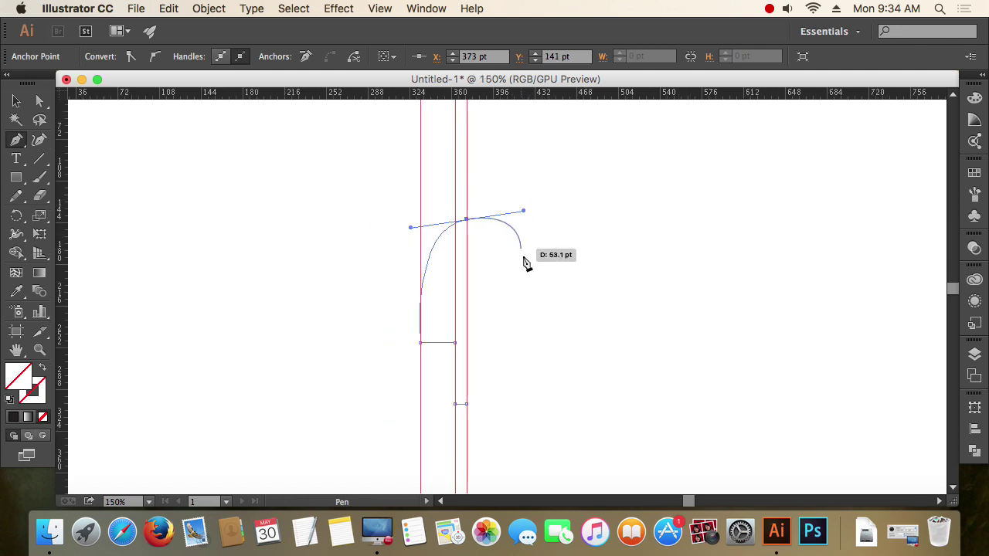
{"action": "key", "text": "v"}
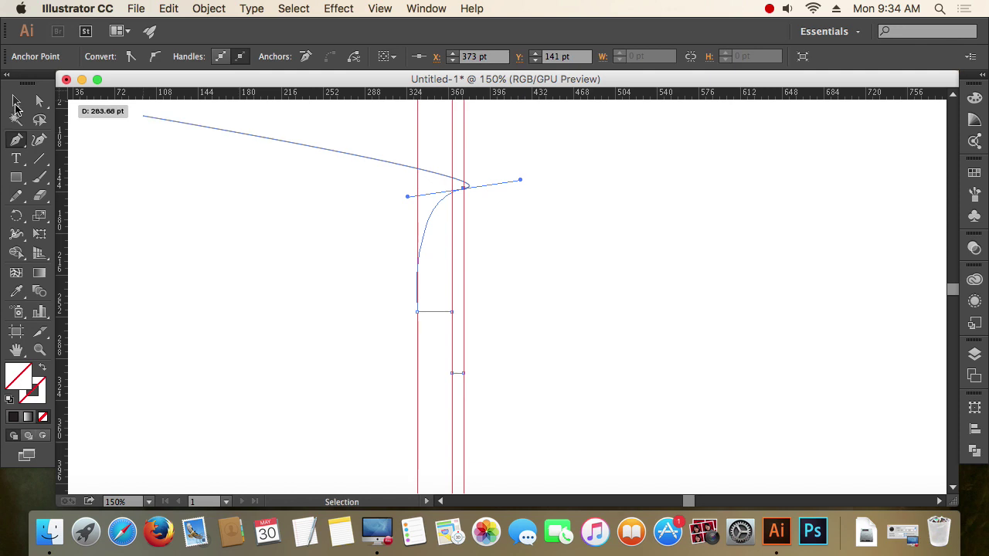
{"action": "left_click", "coordinate": [212, 207]}
{"action": "left_click_drag", "start_coordinate": [332, 171], "coordinate": [500, 311]}
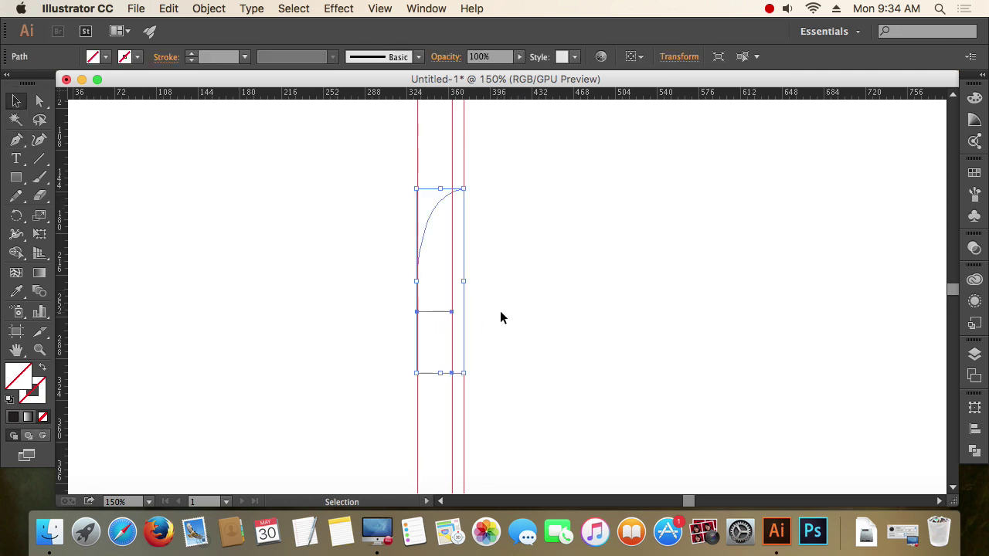
Turn the path into a stroked outline with no fill and hide the guides.
{"action": "left_click", "coordinate": [13, 417]}
{"action": "left_click", "coordinate": [44, 369]}
{"action": "left_click", "coordinate": [380, 217]}
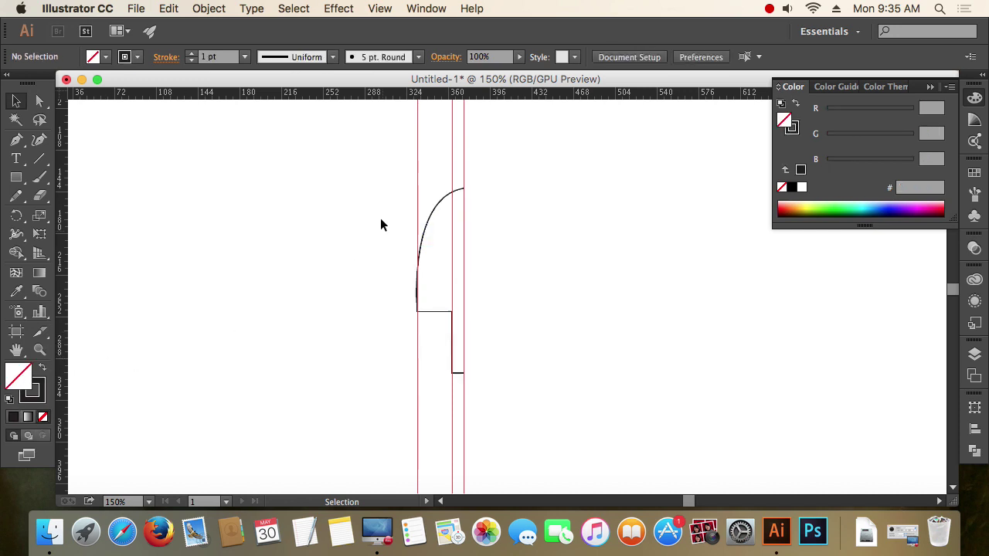
{"action": "left_click", "coordinate": [443, 245]}
{"action": "left_click", "coordinate": [553, 263]}
{"action": "right_click", "coordinate": [567, 223]}
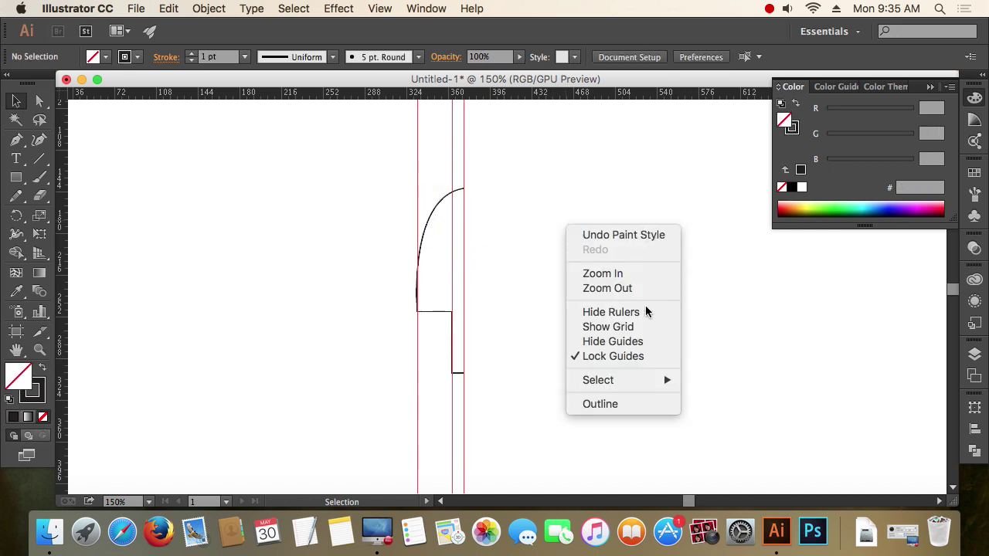
{"action": "left_click", "coordinate": [638, 342]}
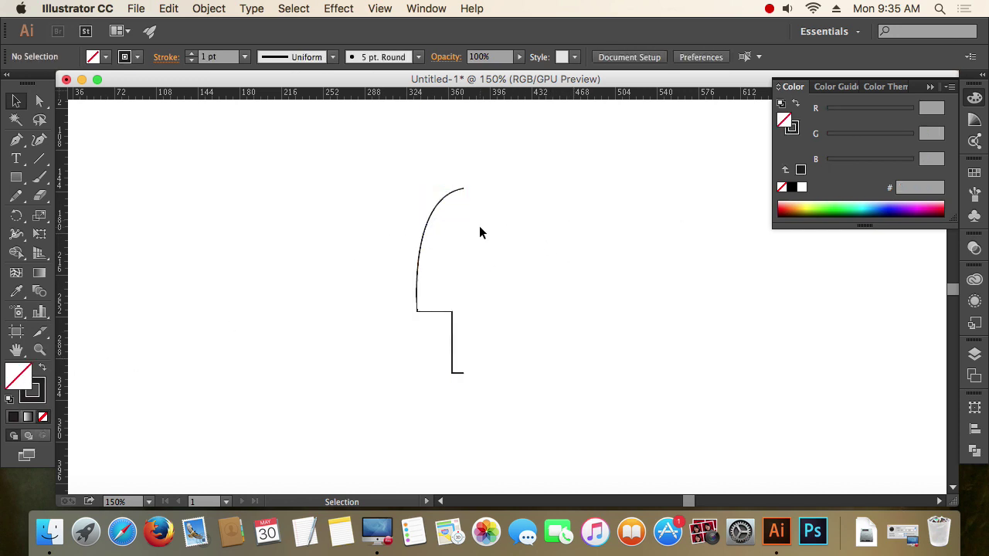
Marquee-select the zoomed-in half outline and tear off the Rotate/Reflect tools as a floating panel.
{"action": "left_click", "coordinate": [419, 208], "text": "super"}
{"action": "left_click_drag", "start_coordinate": [505, 242], "coordinate": [485, 236]}
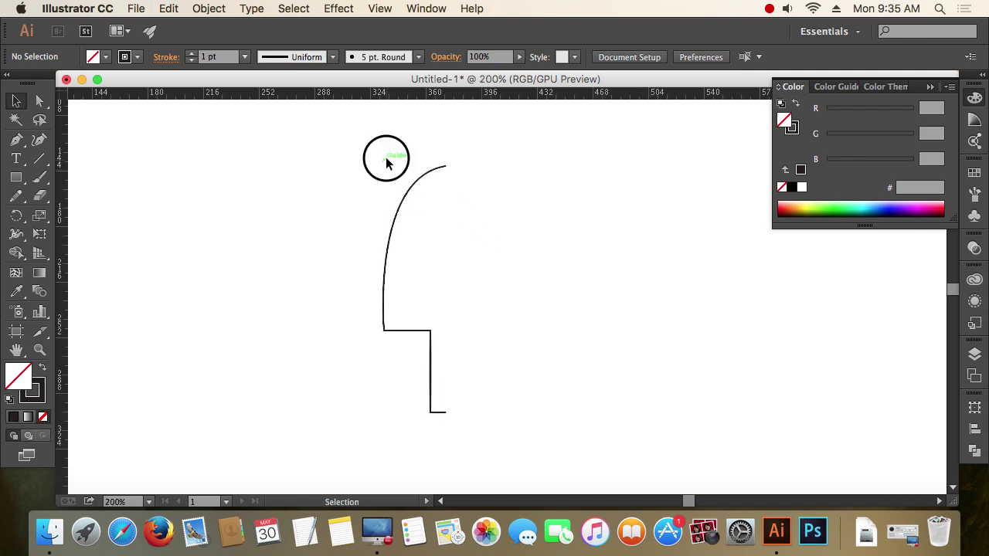
{"action": "left_click_drag", "start_coordinate": [386, 159], "coordinate": [490, 454]}
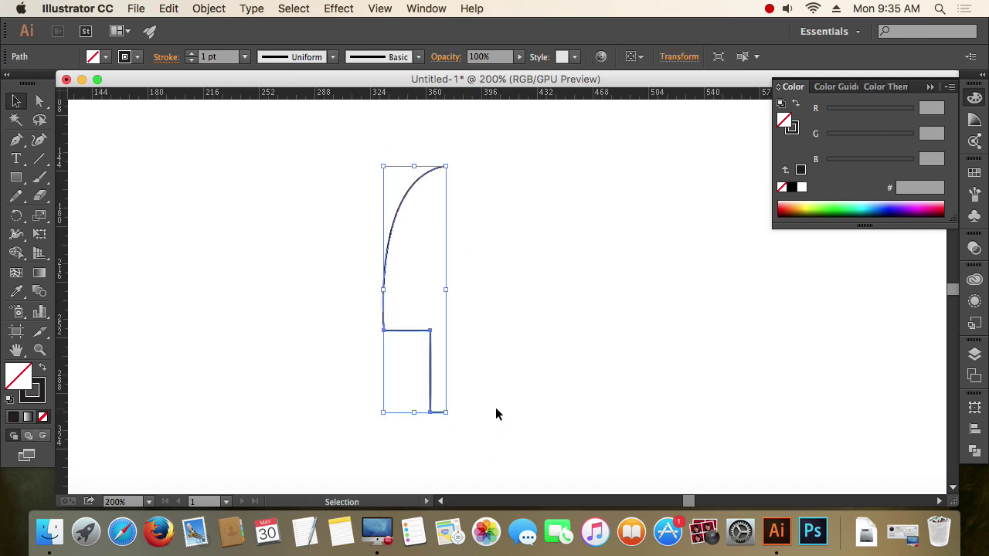
{"action": "left_click", "coordinate": [457, 197]}
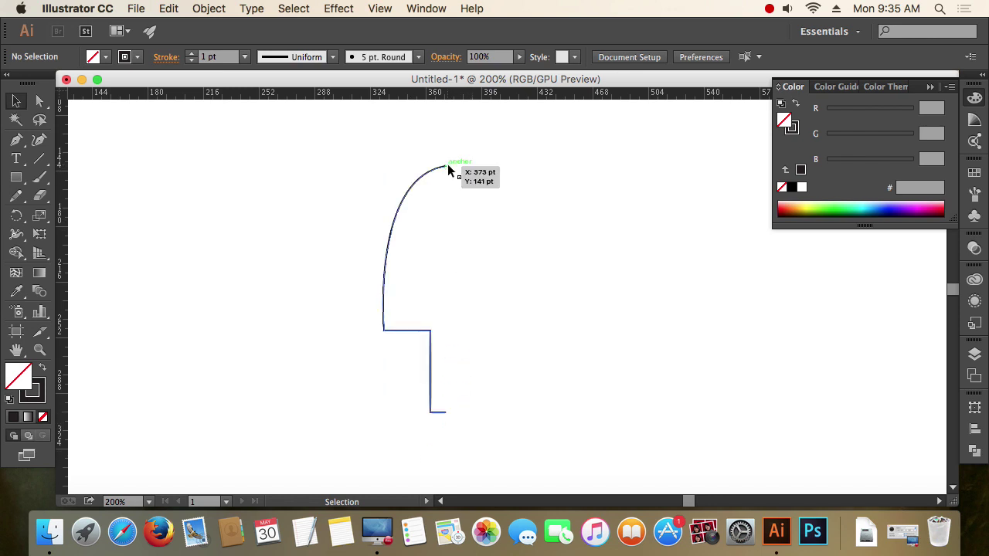
{"action": "left_click_drag", "start_coordinate": [373, 203], "coordinate": [458, 396]}
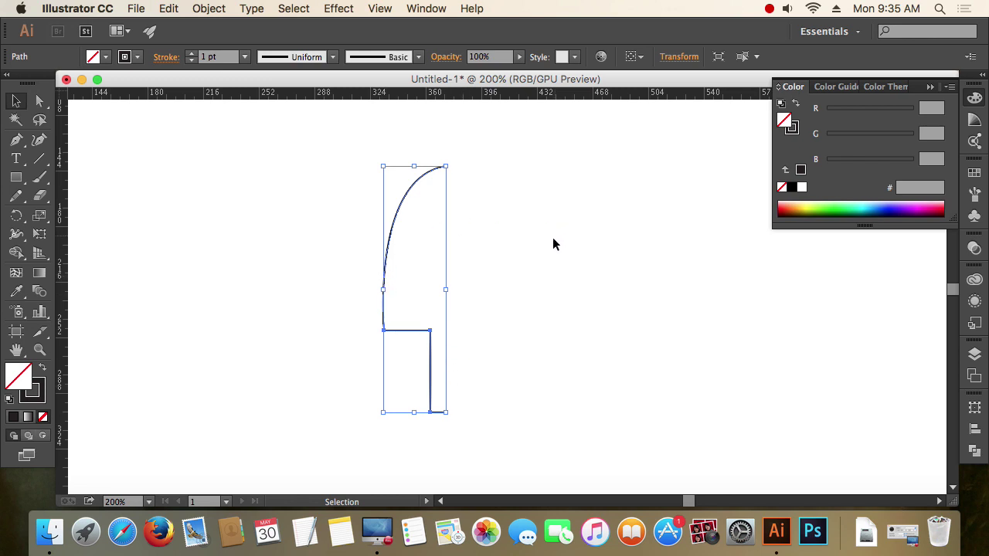
{"action": "left_click", "coordinate": [632, 249]}
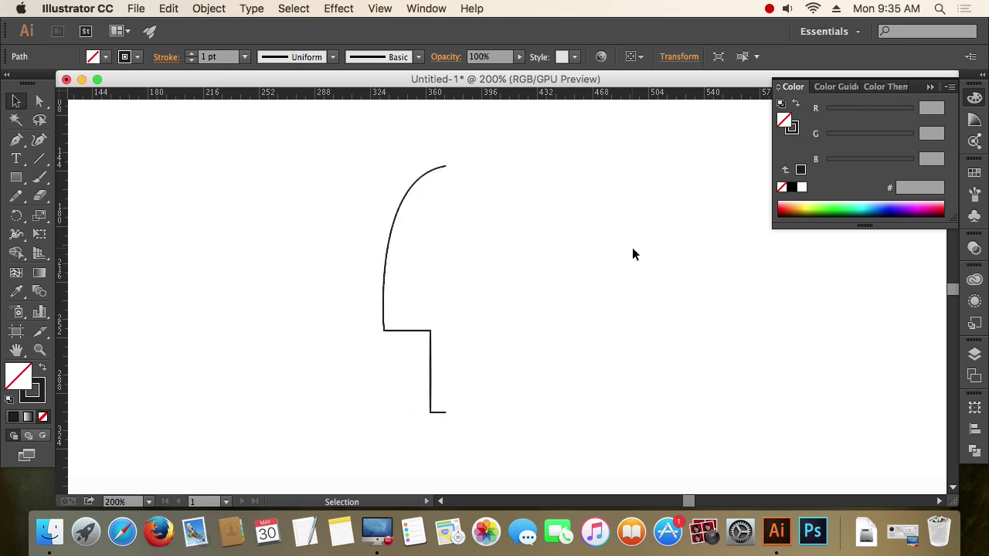
{"action": "left_click_drag", "start_coordinate": [389, 161], "coordinate": [463, 423]}
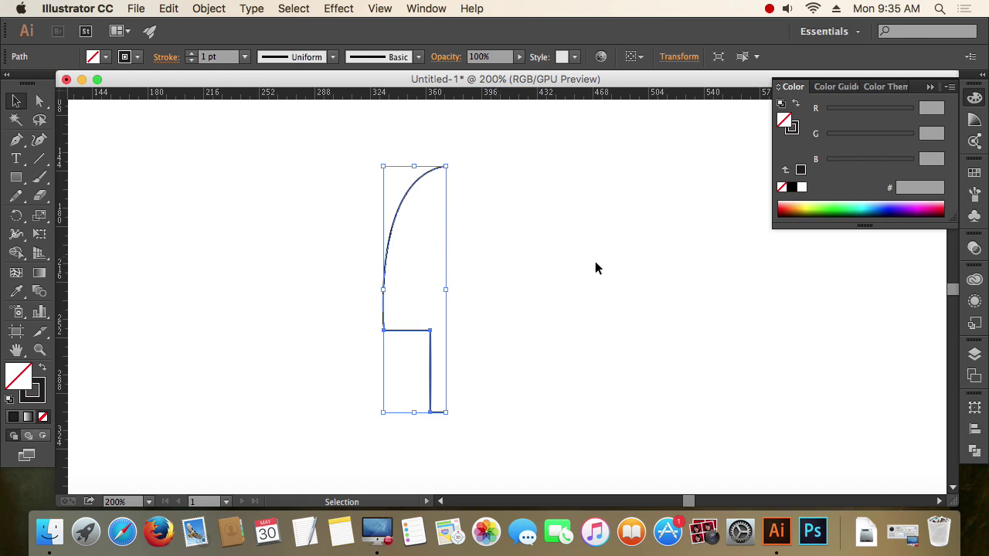
{"action": "left_click_drag", "start_coordinate": [16, 216], "coordinate": [150, 230]}
{"action": "left_click_drag", "start_coordinate": [52, 242], "coordinate": [114, 129]}
Reflect a copy of the half outline around its bottom end anchor, then deselect both halves.
{"action": "left_click", "coordinate": [128, 149]}
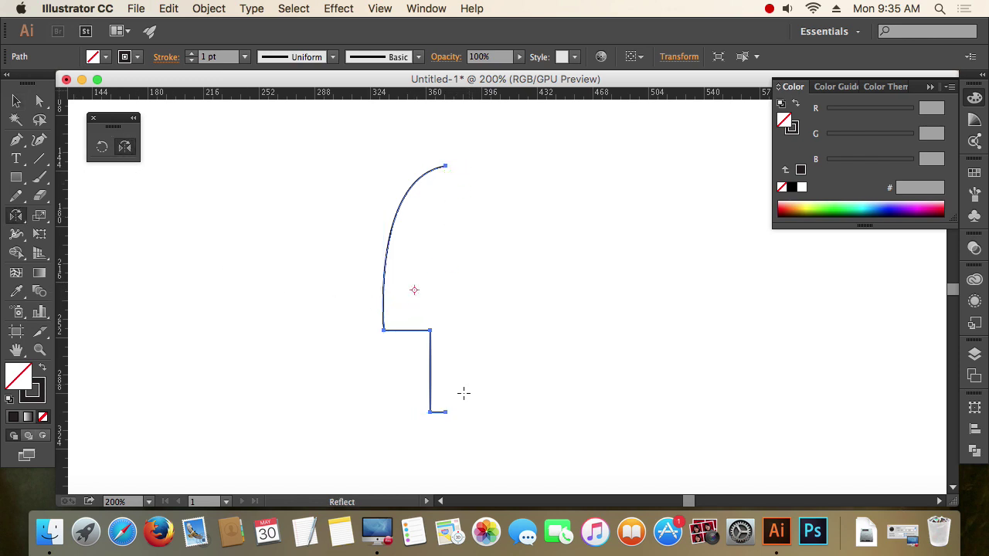
{"action": "left_click", "coordinate": [446, 412]}
{"action": "left_click_drag", "start_coordinate": [476, 225], "coordinate": [476, 225]}
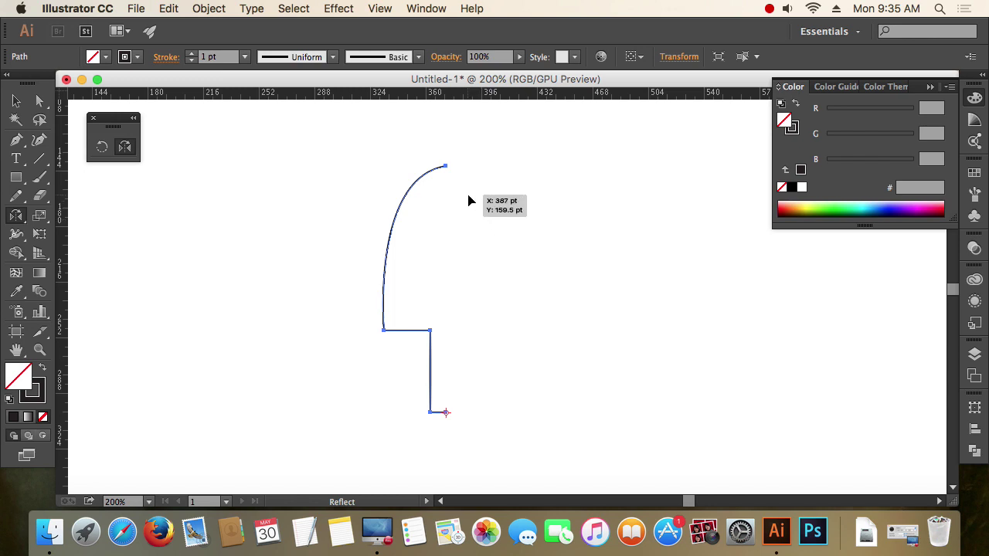
{"action": "left_click", "coordinate": [447, 166], "text": "alt"}
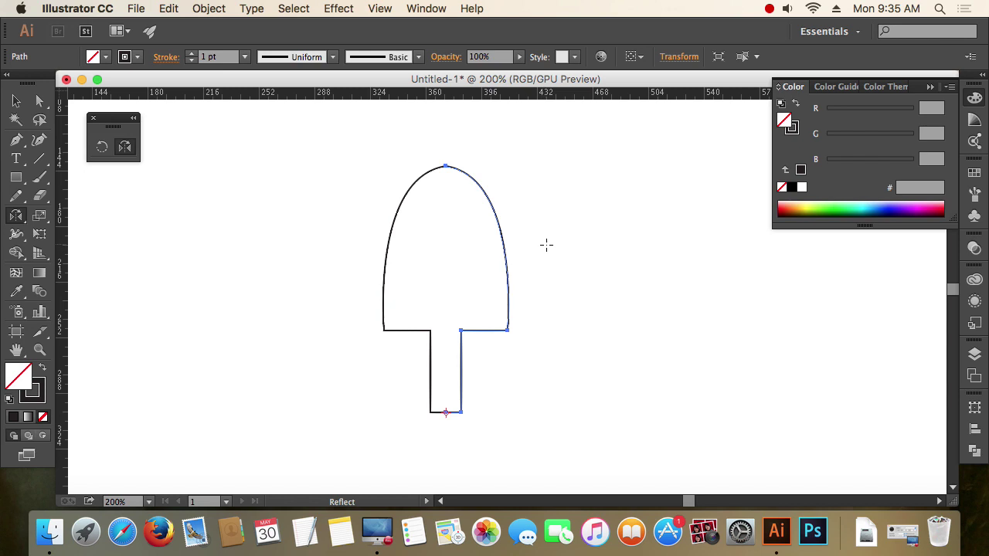
{"action": "left_click", "coordinate": [15, 100]}
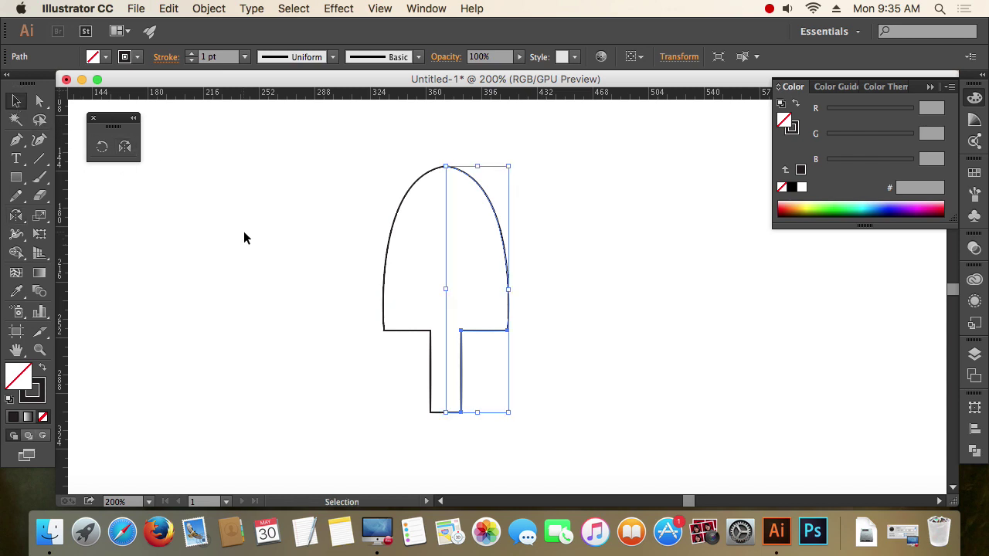
{"action": "left_click", "coordinate": [299, 264]}
{"action": "left_click_drag", "start_coordinate": [353, 155], "coordinate": [569, 291]}
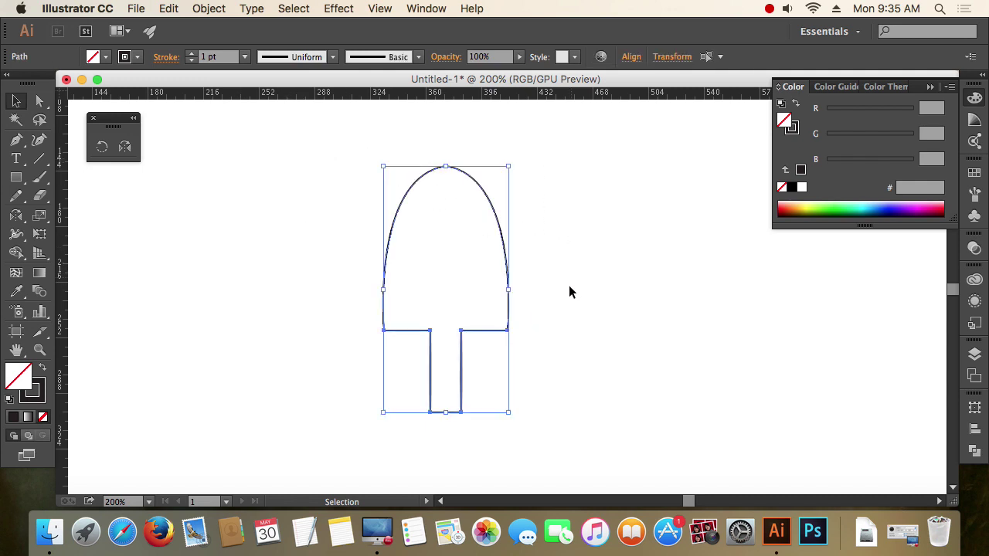
{"action": "left_click", "coordinate": [599, 282]}
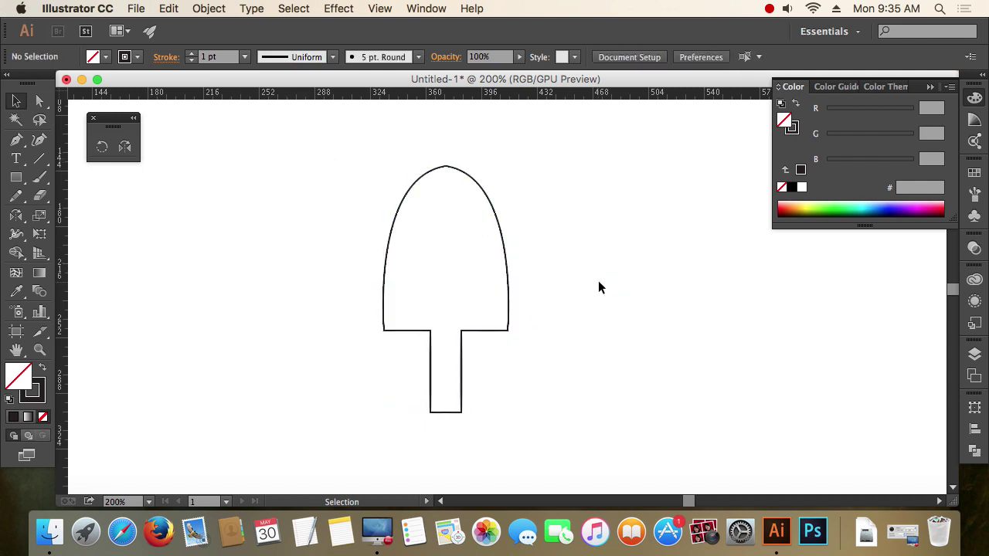
Zoom in on the arch top, select the two overlapping anchors, and join them with Cmd+J.
{"action": "key", "text": "z"}
{"action": "mouse_move", "coordinate": [439, 155]}
{"action": "left_mouse_down"}
{"action": "mouse_move", "coordinate": [563, 286]}
{"action": "mouse_move", "coordinate": [691, 360]}
{"action": "mouse_move", "coordinate": [679, 324]}
{"action": "left_mouse_up"}
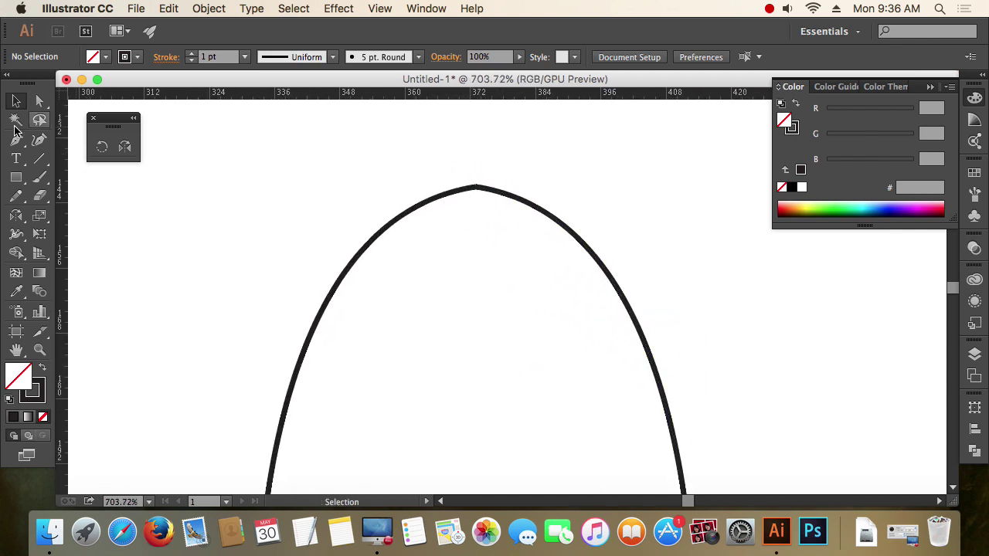
{"action": "left_click", "coordinate": [40, 101]}
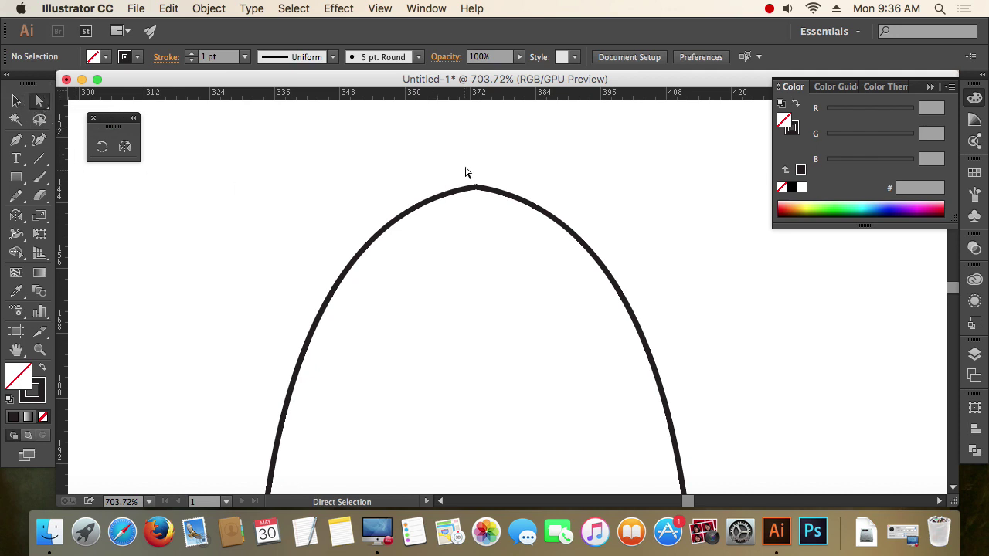
{"action": "left_click_drag", "start_coordinate": [466, 165], "coordinate": [498, 240]}
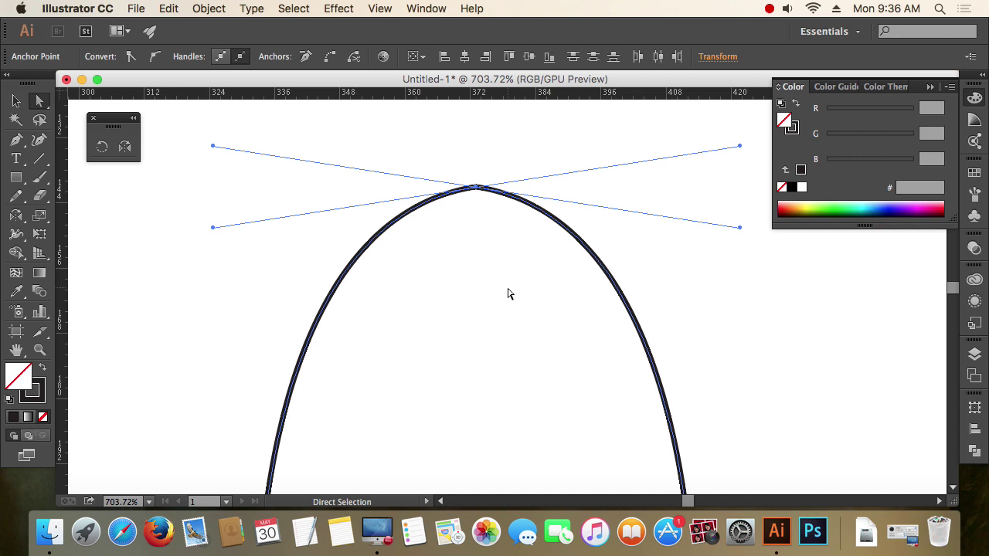
{"action": "key", "text": "super+j"}
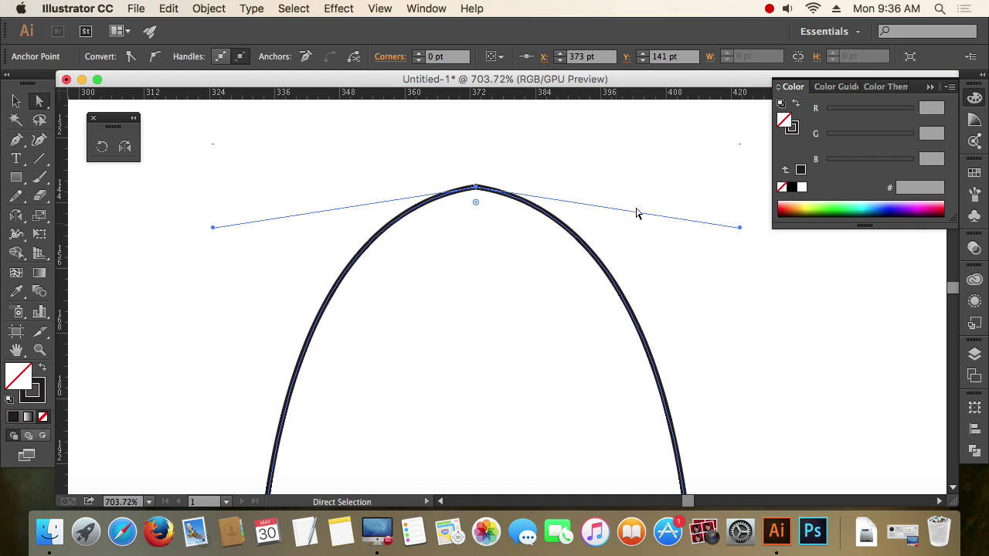
{"action": "left_click", "coordinate": [769, 10]}
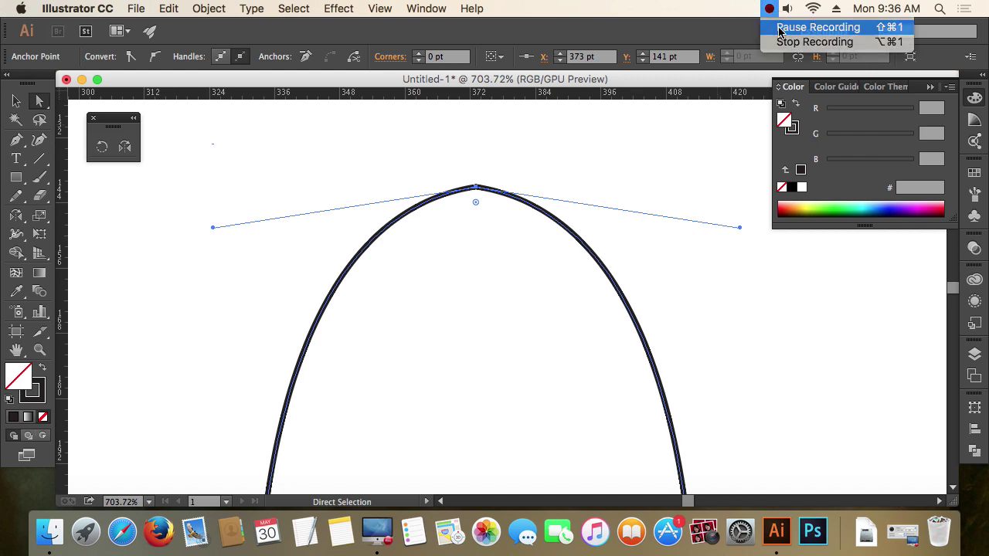
{"action": "left_click", "coordinate": [817, 27]}
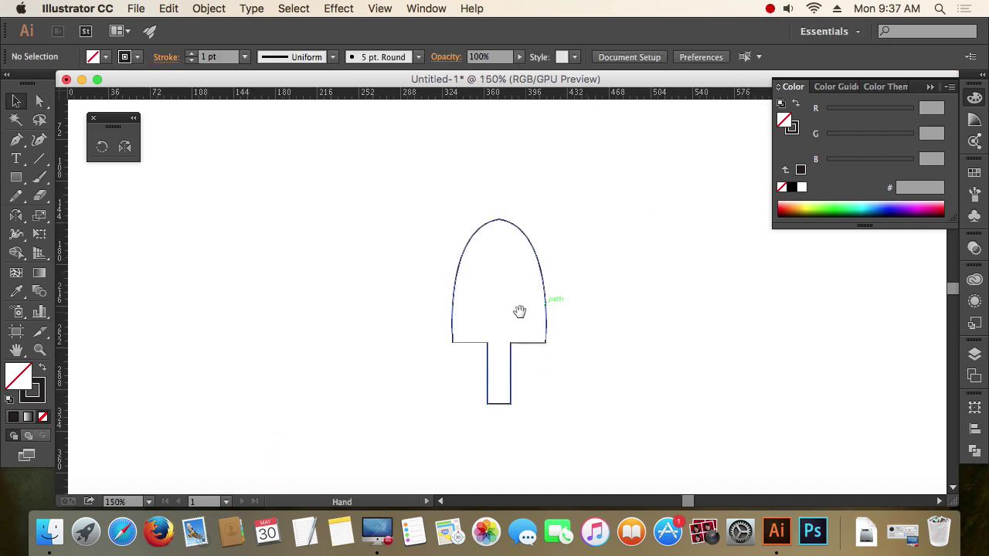
Direct-select the stem's bottom anchors, then deselect and pan to show the whole shape.
{"action": "left_click_drag", "start_coordinate": [519, 311], "coordinate": [518, 275]}
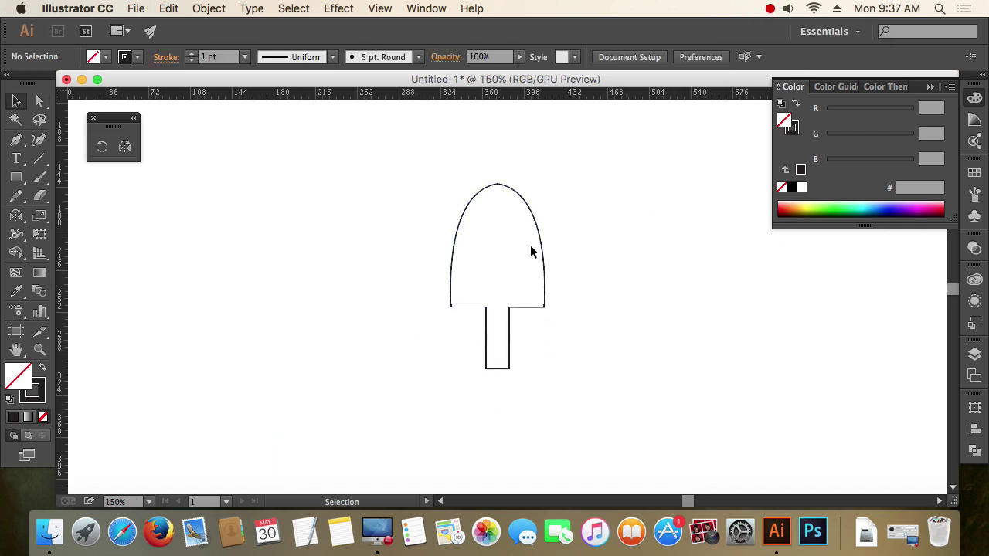
{"action": "scroll", "coordinate": [499, 399], "scroll_direction": "up", "scroll_amount": 2}
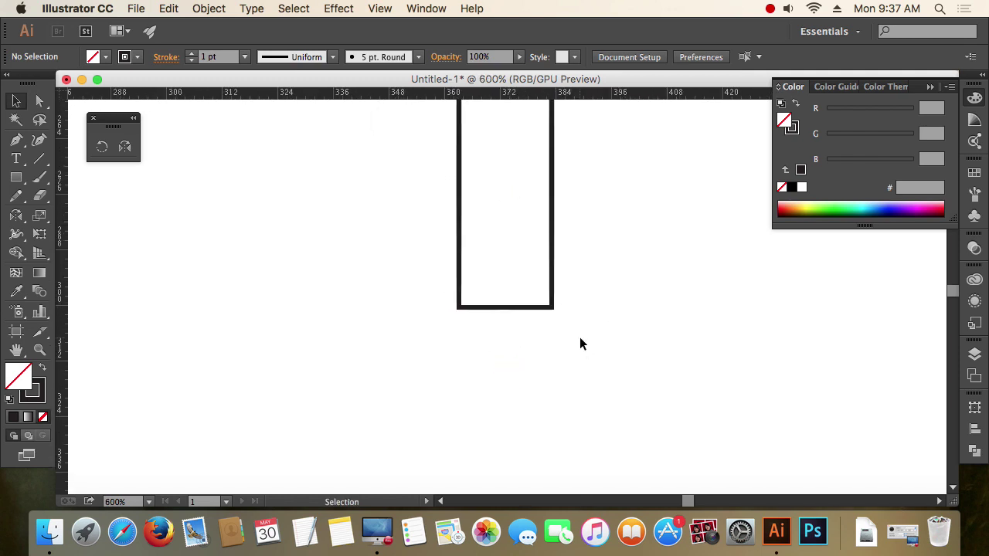
{"action": "key", "text": "a"}
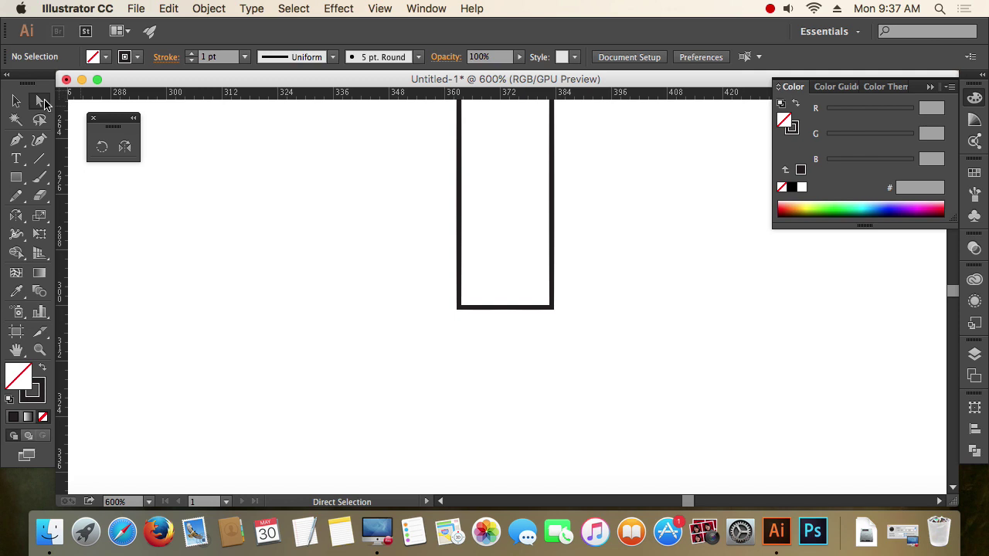
{"action": "left_click", "coordinate": [501, 292]}
{"action": "left_click_drag", "start_coordinate": [501, 292], "coordinate": [520, 340]}
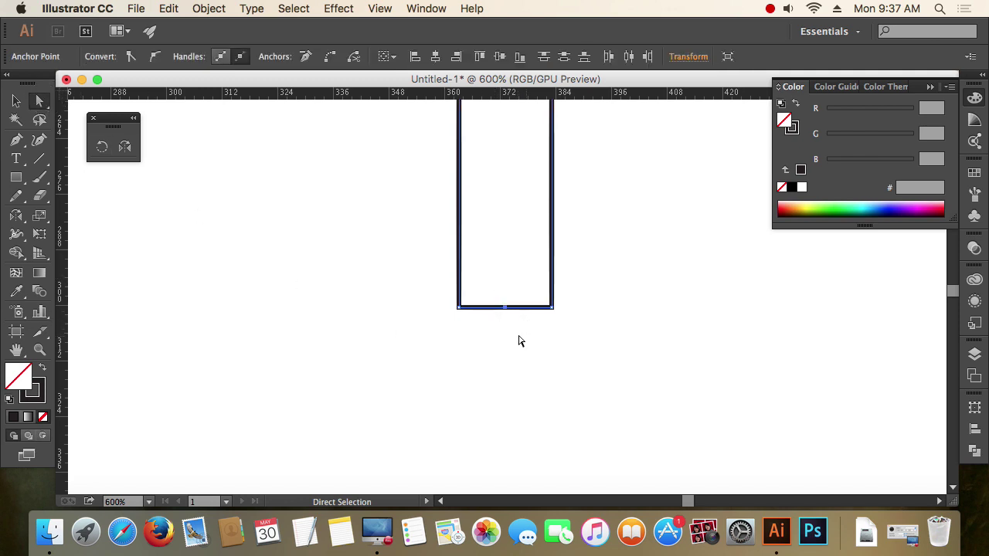
{"action": "left_click", "coordinate": [598, 325]}
{"action": "scroll", "coordinate": [598, 324], "scroll_direction": "down", "scroll_amount": 4}
{"action": "left_click_drag", "start_coordinate": [641, 291], "coordinate": [618, 335]}
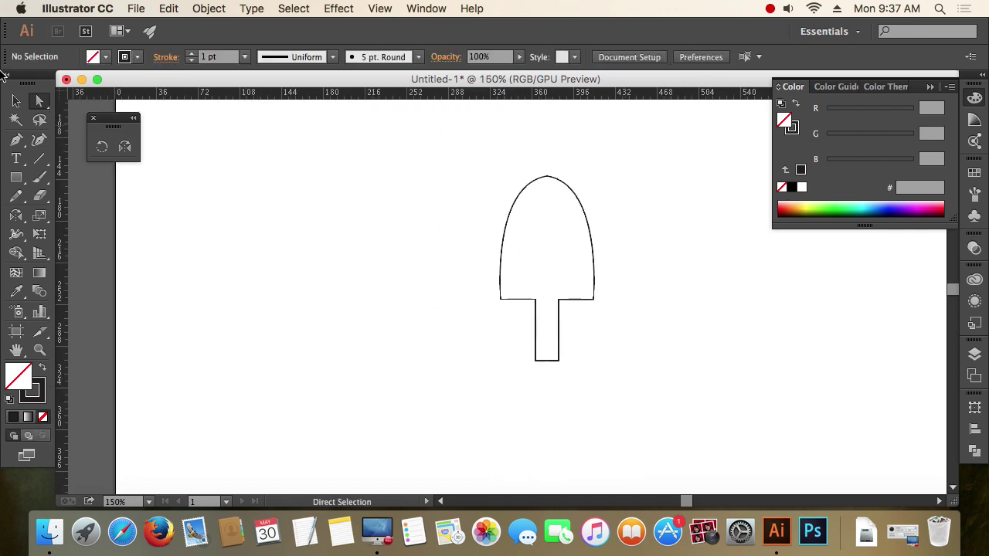
Collapse the Color panel and marquee-select the whole shovel outline, undoing an accidental move.
{"action": "left_click", "coordinate": [16, 100]}
{"action": "left_click", "coordinate": [588, 222]}
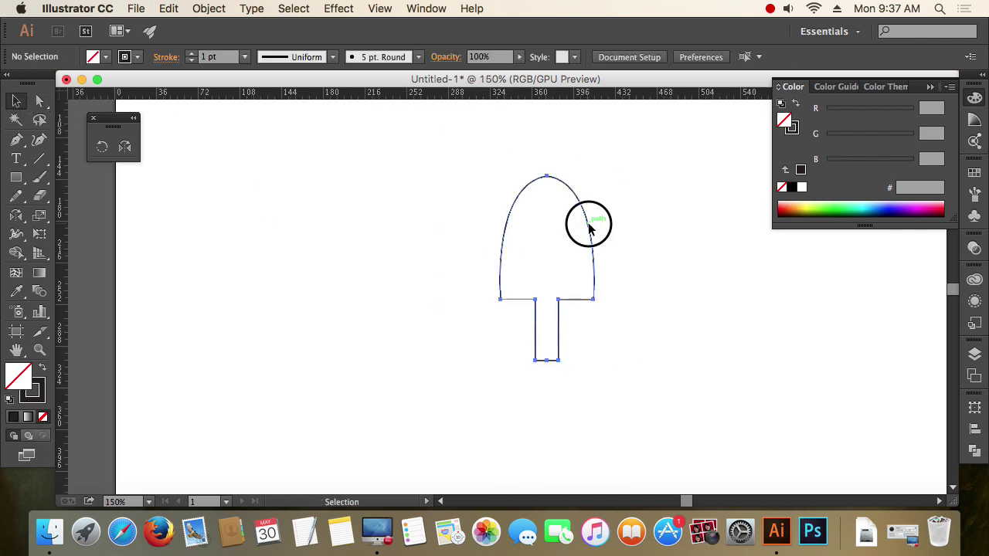
{"action": "left_click_drag", "start_coordinate": [588, 223], "coordinate": [635, 213]}
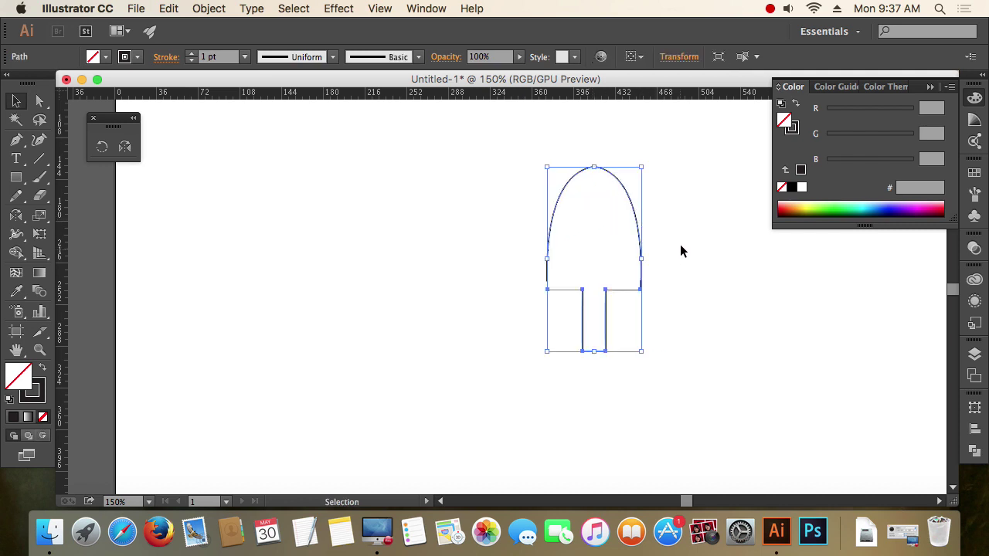
{"action": "key", "text": "super+z"}
{"action": "scroll", "coordinate": [635, 258], "scroll_direction": "down", "scroll_amount": 1}
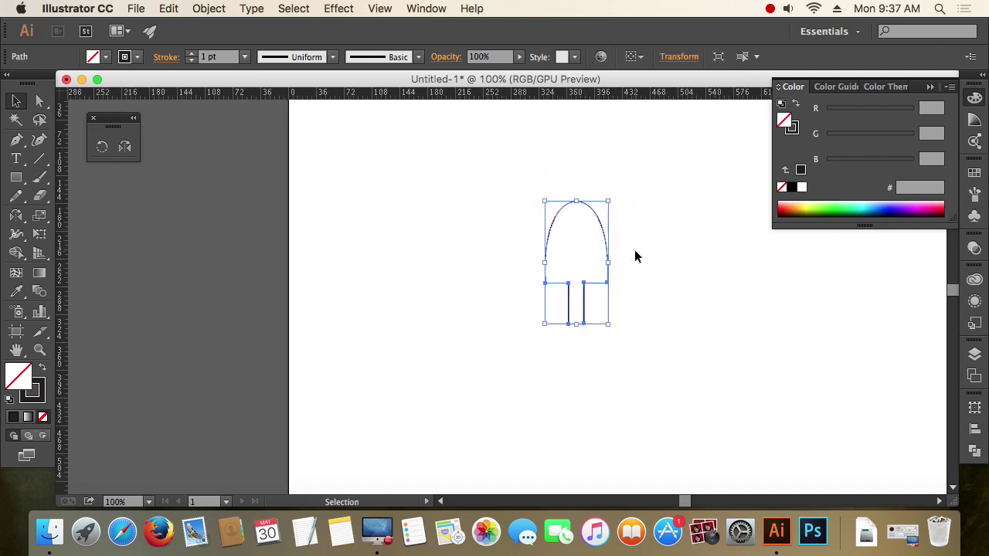
{"action": "left_click_drag", "start_coordinate": [673, 276], "coordinate": [587, 296]}
{"action": "scroll", "coordinate": [570, 291], "scroll_direction": "up", "scroll_amount": 1}
{"action": "scroll", "coordinate": [570, 291], "scroll_direction": "up", "scroll_amount": 1}
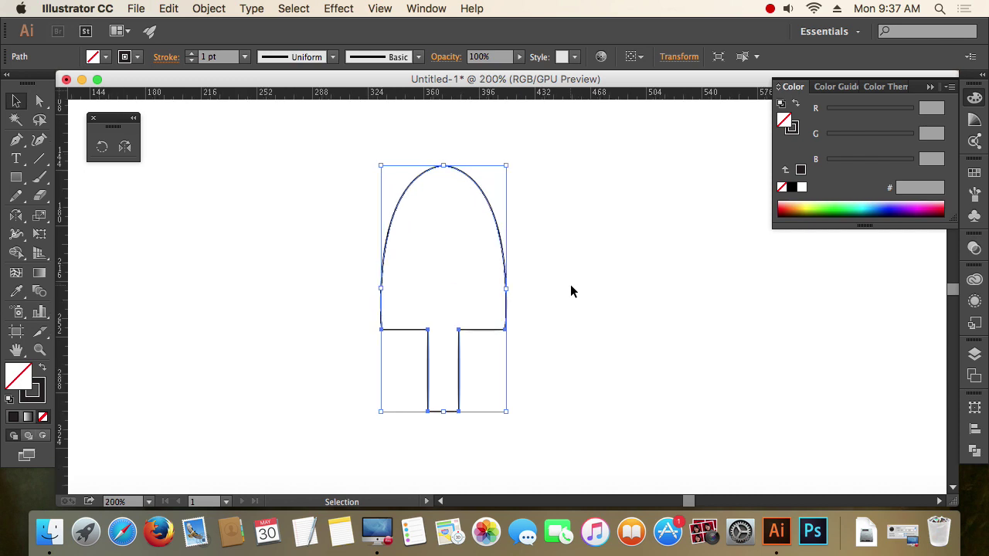
{"action": "left_click", "coordinate": [931, 88]}
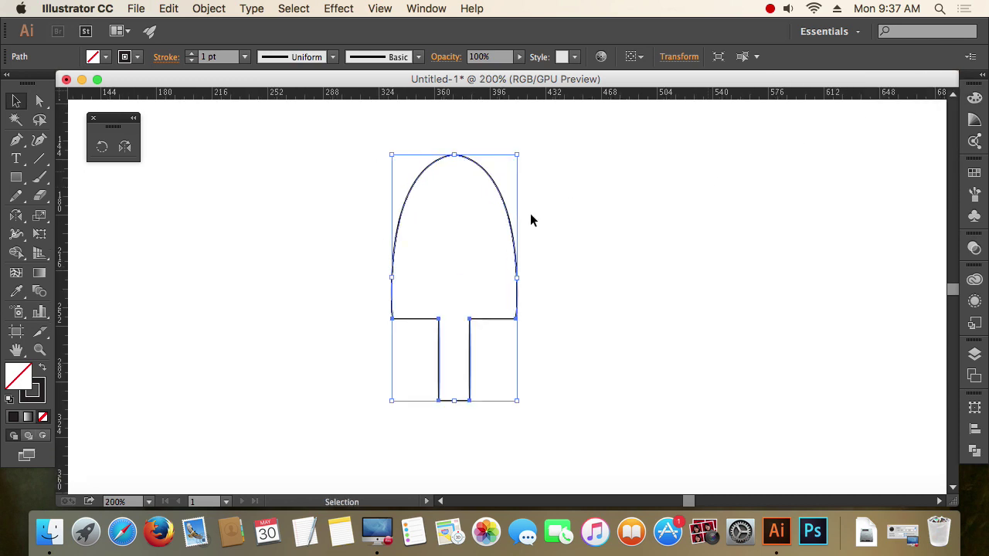
{"action": "scroll", "coordinate": [545, 252], "scroll_direction": "down", "scroll_amount": 1}
{"action": "left_click_drag", "start_coordinate": [363, 155], "coordinate": [619, 332]}
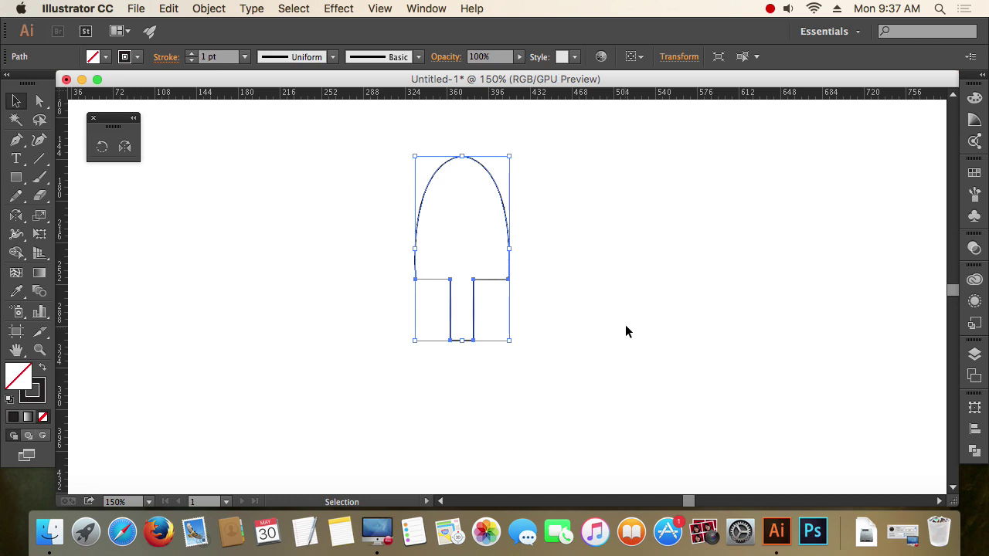
Rotate a copy of the shovel by 12.55° around the bottom of its stem.
{"action": "left_click", "coordinate": [101, 147]}
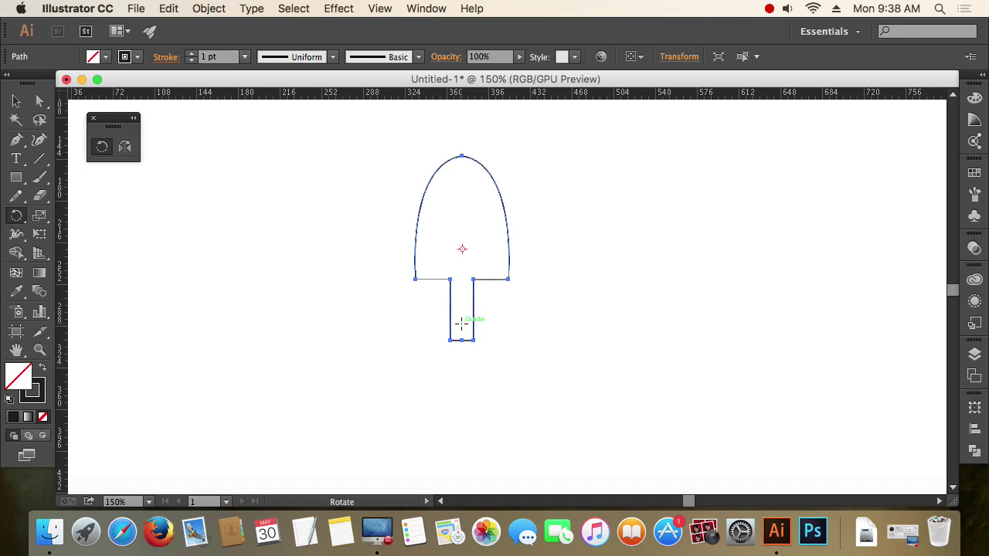
{"action": "left_click", "coordinate": [462, 324]}
{"action": "left_click_drag", "start_coordinate": [469, 193], "coordinate": [491, 201]}
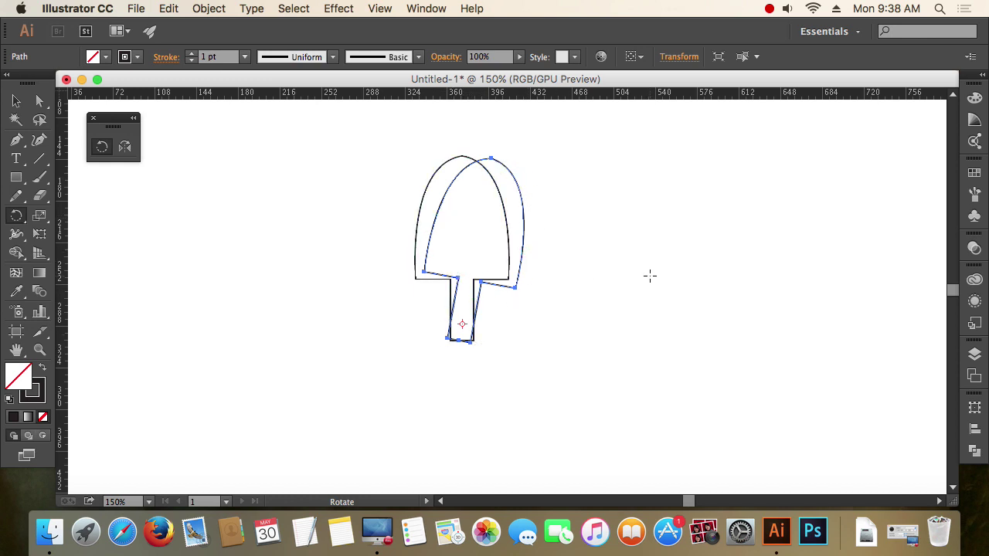
Repeat the rotated copy five times with Cmd+D until the ring closes.
{"action": "key", "text": "super+d"}
{"action": "key", "text": "super+d"}
{"action": "key", "text": "super+d"}
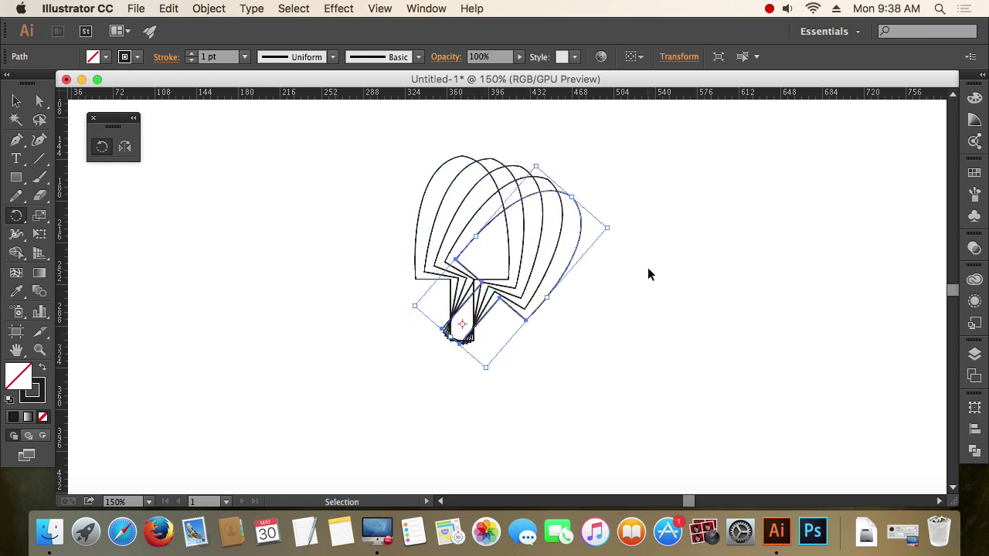
{"action": "key", "text": "super+d"}
{"action": "key", "text": "super+d"}
{"action": "key", "text": "super+d"}
{"action": "key", "text": "super+d"}
{"action": "key", "text": "super+d"}
{"action": "key", "text": "super+d"}
{"action": "key", "text": "super+d"}
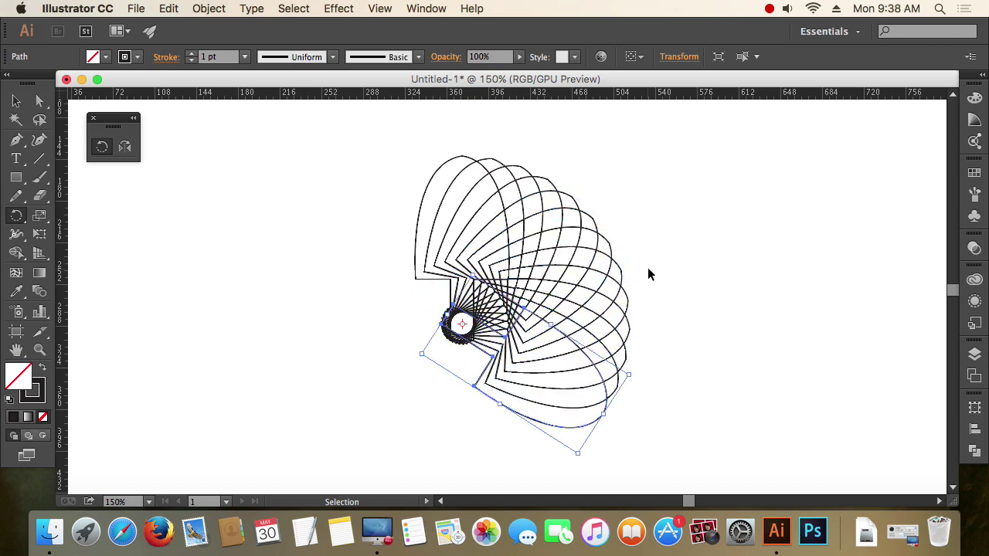
{"action": "key", "text": "super+d"}
{"action": "key", "text": "super+d"}
{"action": "key", "text": "super+d"}
{"action": "key", "text": "super+d"}
{"action": "key", "text": "super+d"}
{"action": "key", "text": "super+d"}
{"action": "key", "text": "super+d"}
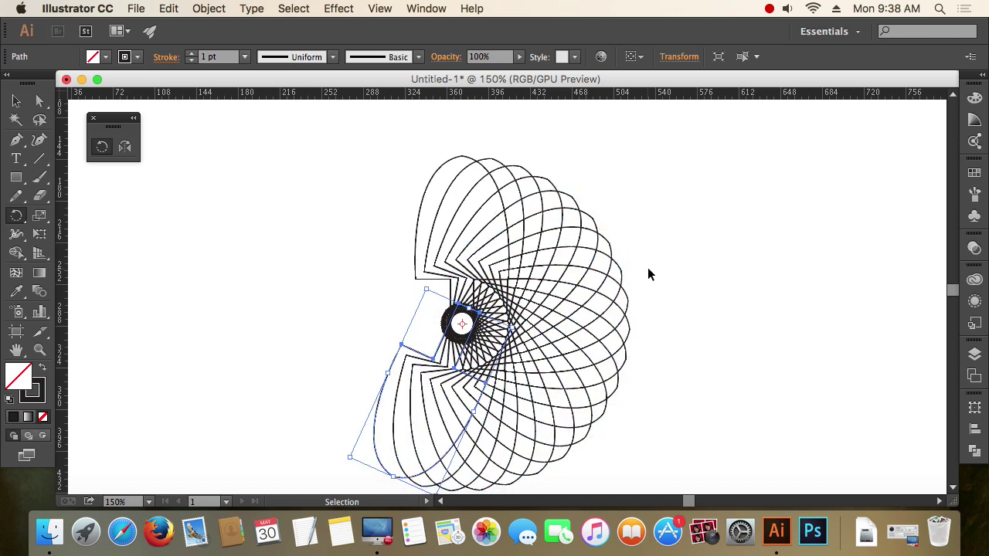
{"action": "key", "text": "super+d"}
{"action": "key", "text": "super+d"}
{"action": "key", "text": "super+d"}
{"action": "key", "text": "super+d"}
{"action": "key", "text": "super+d"}
{"action": "key", "text": "super+d"}
{"action": "key", "text": "super+d"}
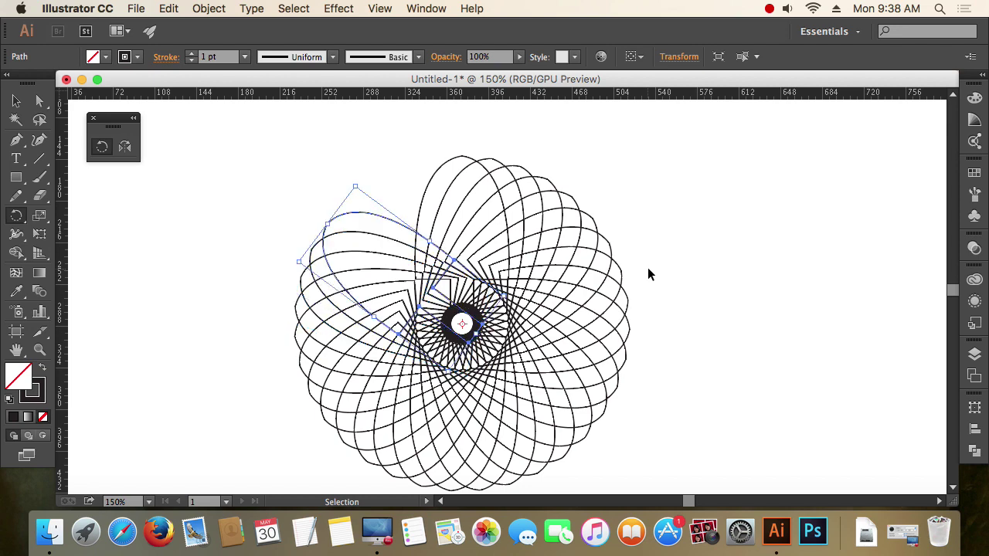
{"action": "key", "text": "super+d"}
{"action": "key", "text": "super+d"}
{"action": "key", "text": "super+d"}
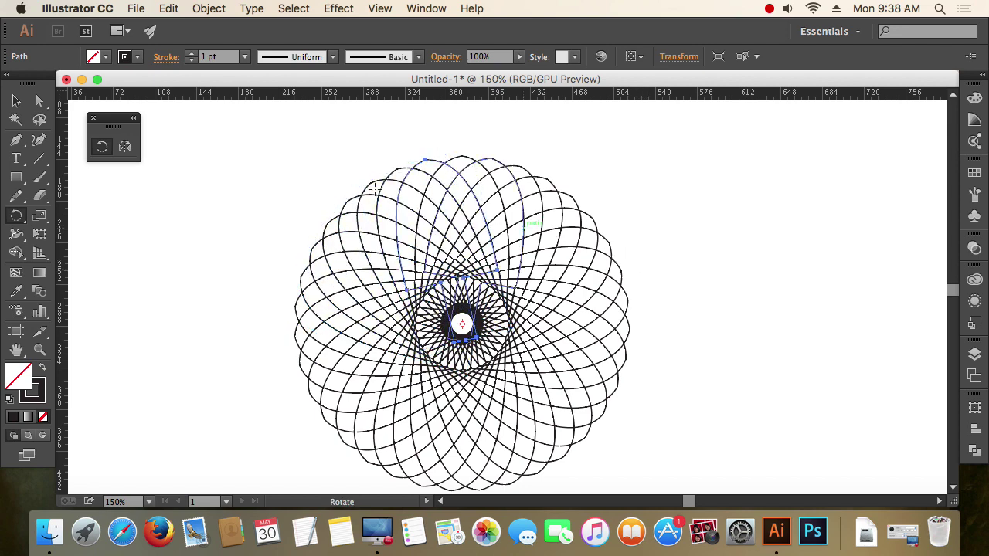
Select the whole rosette and move it up and to the right on the artboard.
{"action": "left_click", "coordinate": [16, 100]}
{"action": "left_click", "coordinate": [231, 226]}
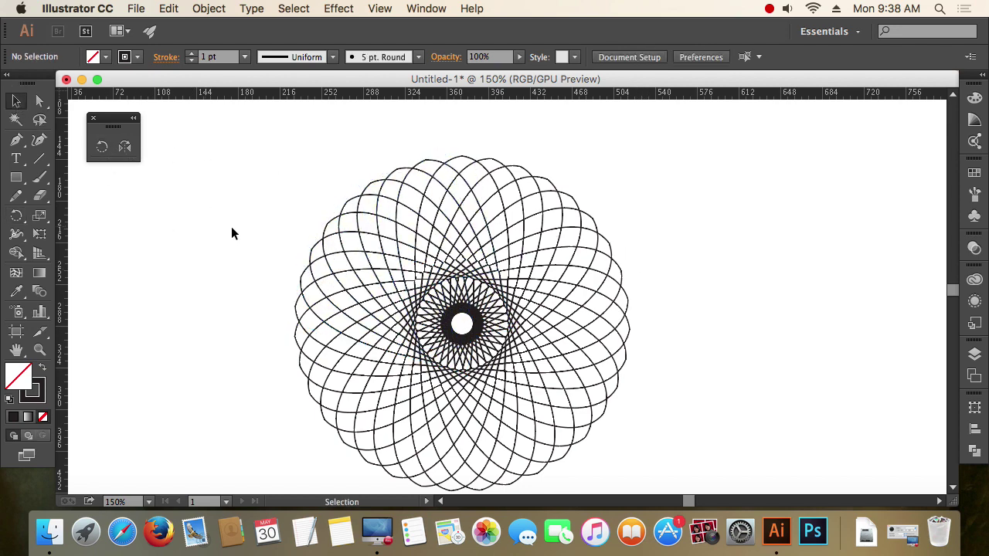
{"action": "key", "text": "super+minus"}
{"action": "key", "text": "super+minus"}
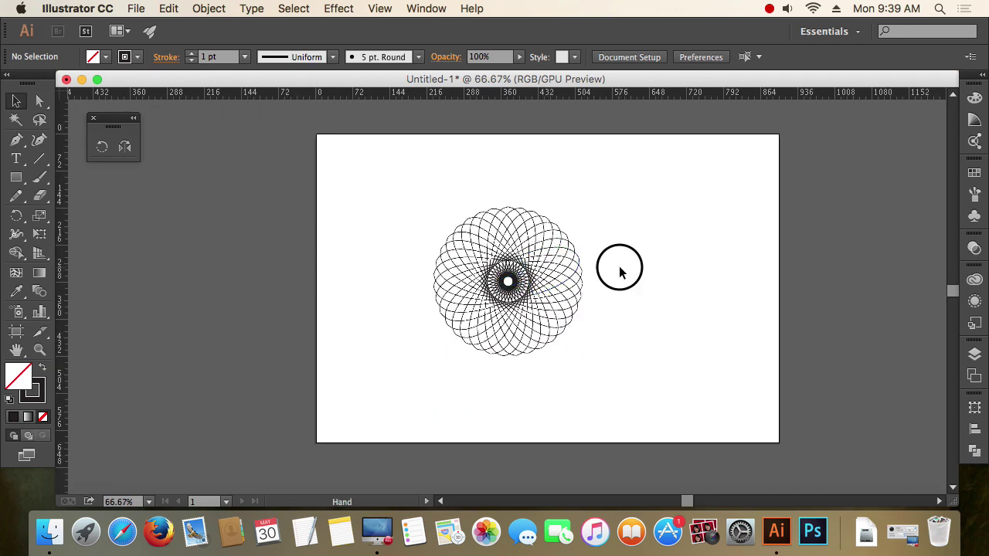
{"action": "left_click_drag", "start_coordinate": [620, 270], "coordinate": [557, 250]}
{"action": "left_click_drag", "start_coordinate": [320, 165], "coordinate": [568, 362]}
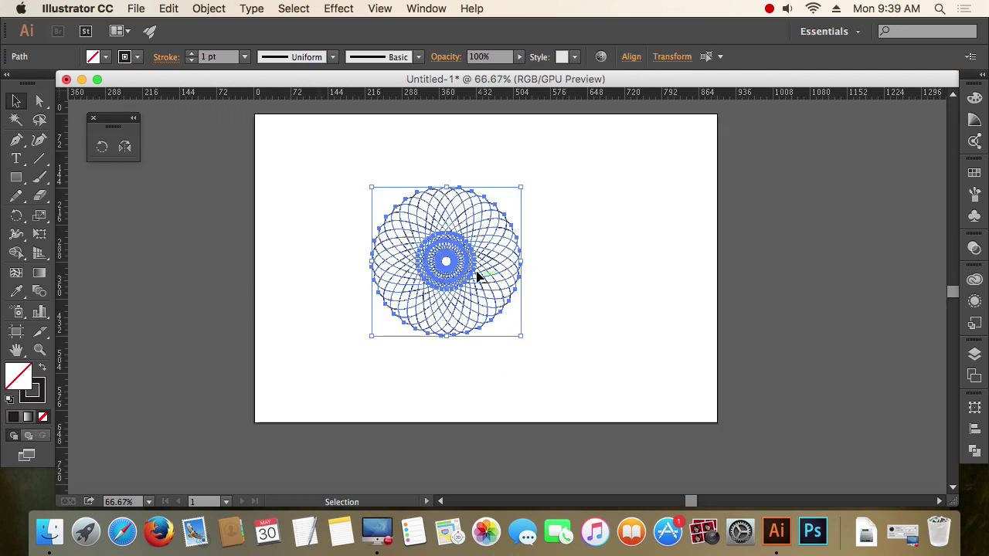
{"action": "left_click_drag", "start_coordinate": [477, 276], "coordinate": [593, 235]}
{"action": "key", "text": "super+plus"}
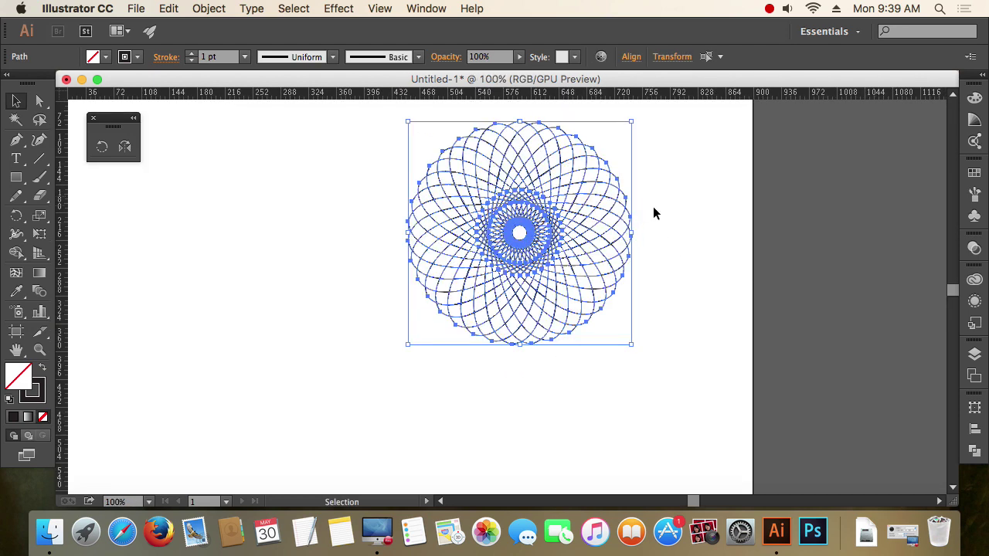
{"action": "left_click", "coordinate": [653, 212]}
{"action": "left_click_drag", "start_coordinate": [654, 211], "coordinate": [592, 245]}
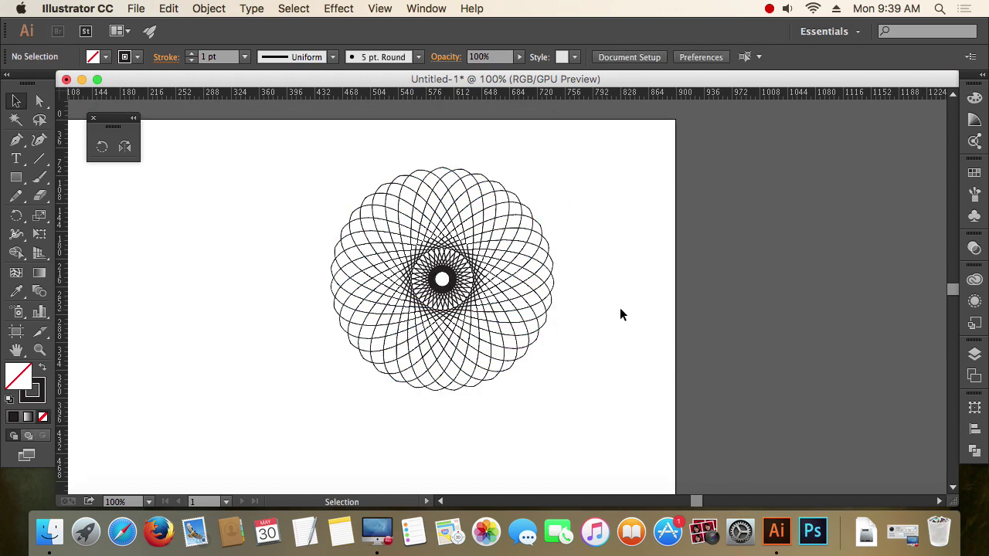
{"action": "left_click", "coordinate": [770, 9]}
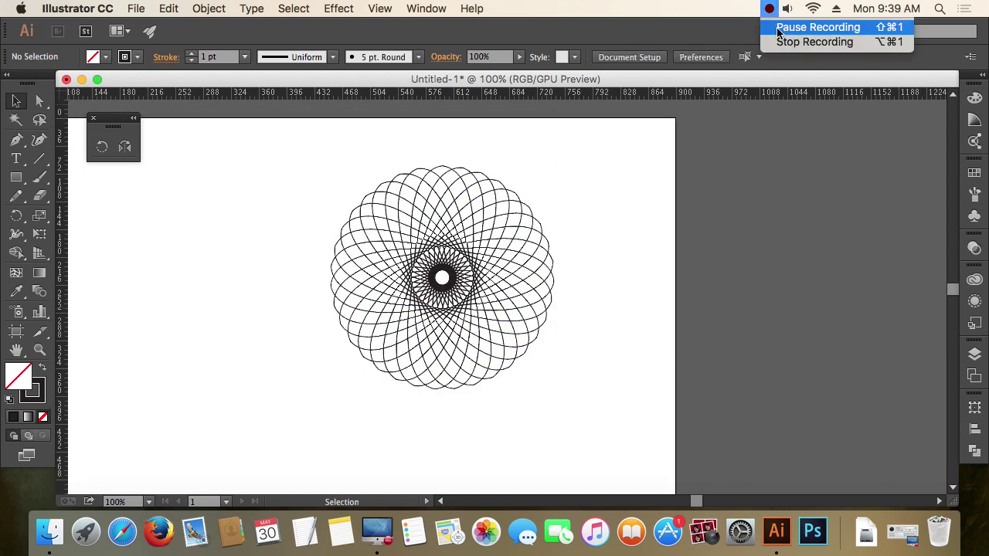
{"action": "left_click", "coordinate": [817, 28]}
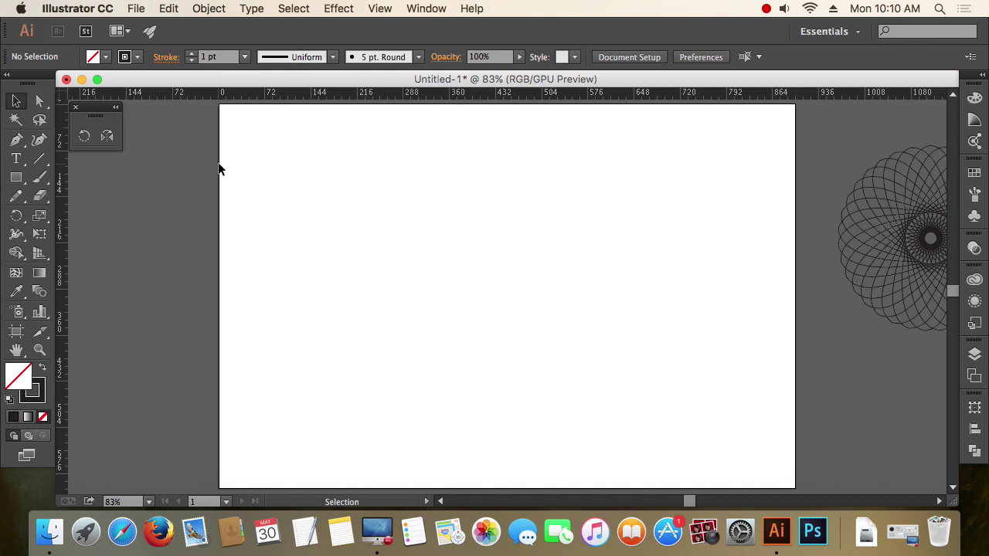
Draw a rectangle on the empty artboard.
{"action": "left_click", "coordinate": [16, 177]}
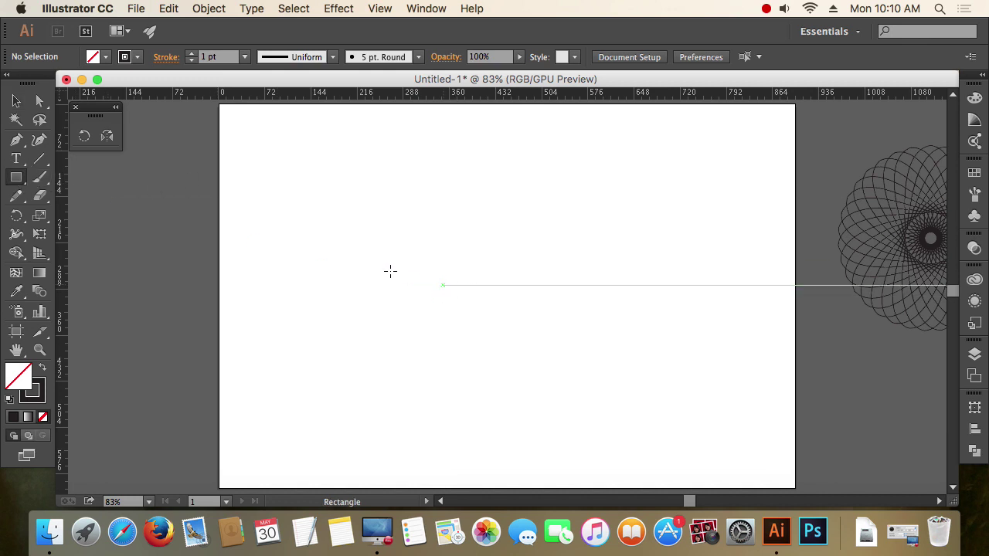
{"action": "left_click_drag", "start_coordinate": [348, 241], "coordinate": [525, 336]}
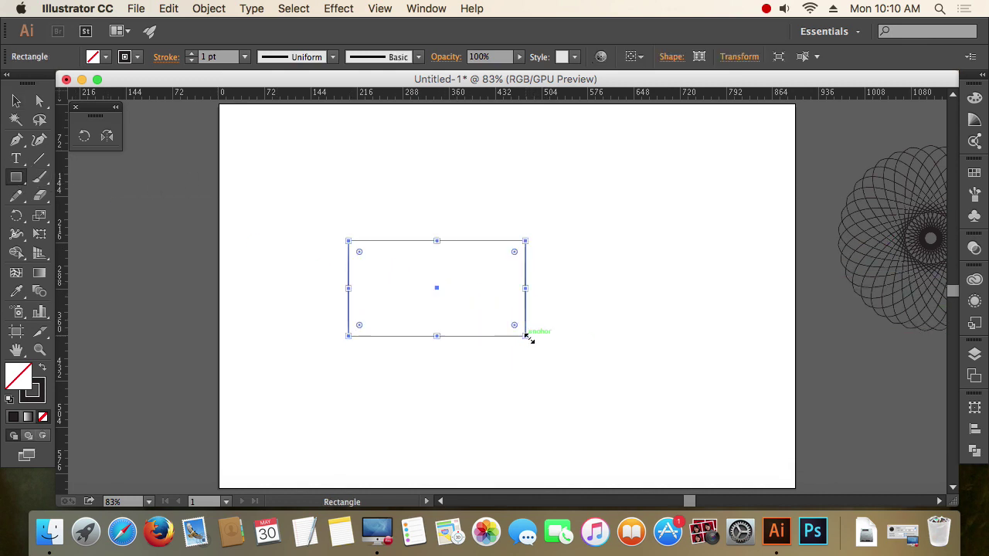
{"action": "left_click", "coordinate": [16, 101]}
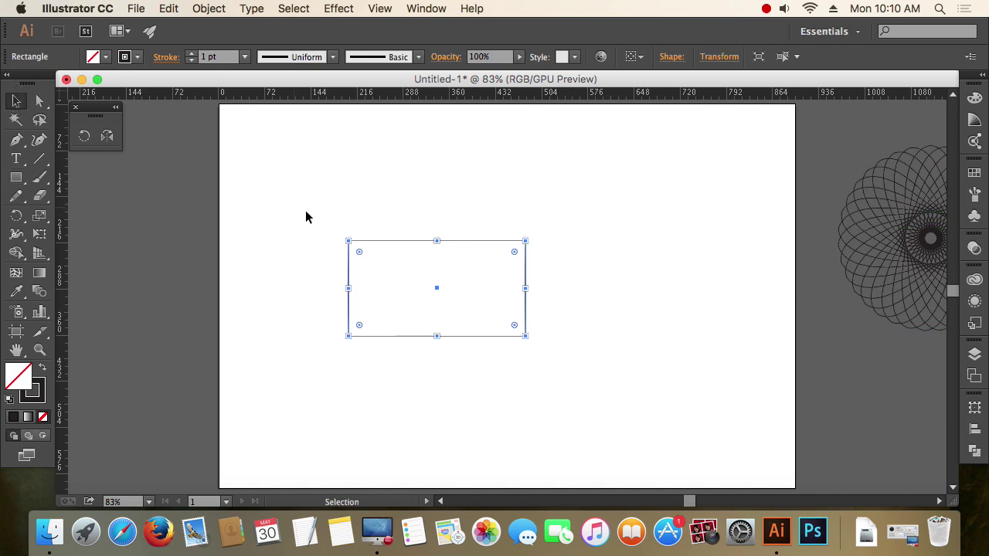
{"action": "left_click_drag", "start_coordinate": [282, 191], "coordinate": [553, 295]}
{"action": "left_click", "coordinate": [301, 196]}
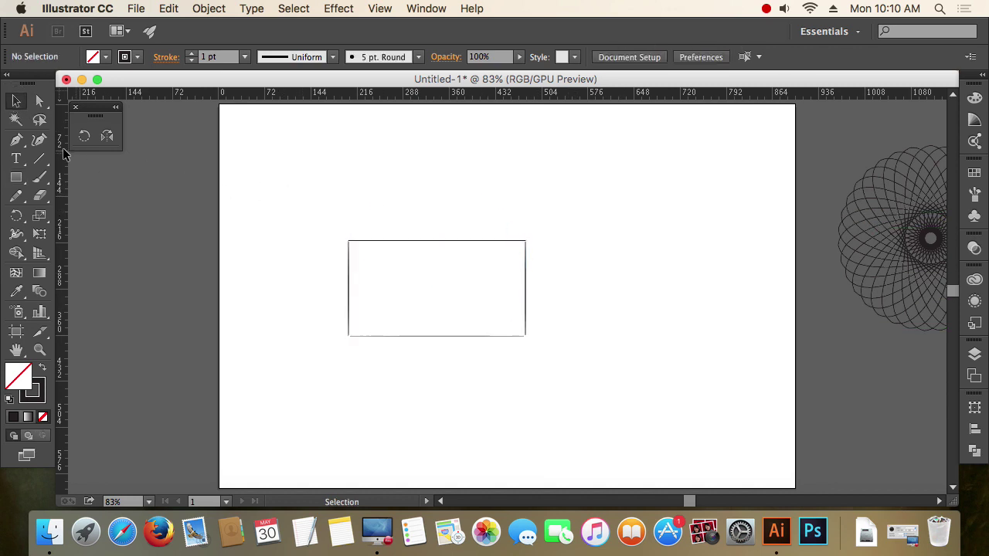
Draw a Shift-constrained horizontal line just above the rectangle, spanning its width.
{"action": "left_click", "coordinate": [17, 140]}
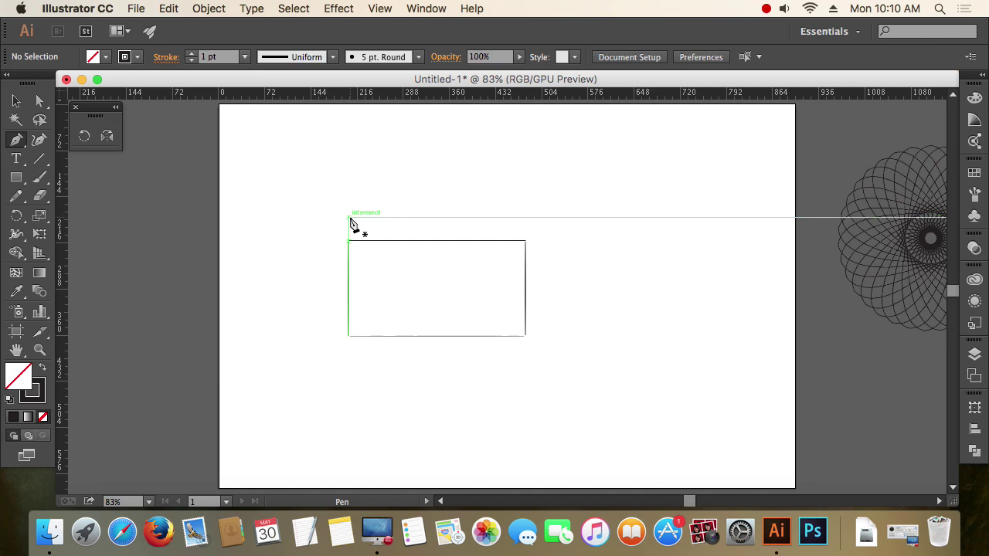
{"action": "left_click", "coordinate": [348, 217]}
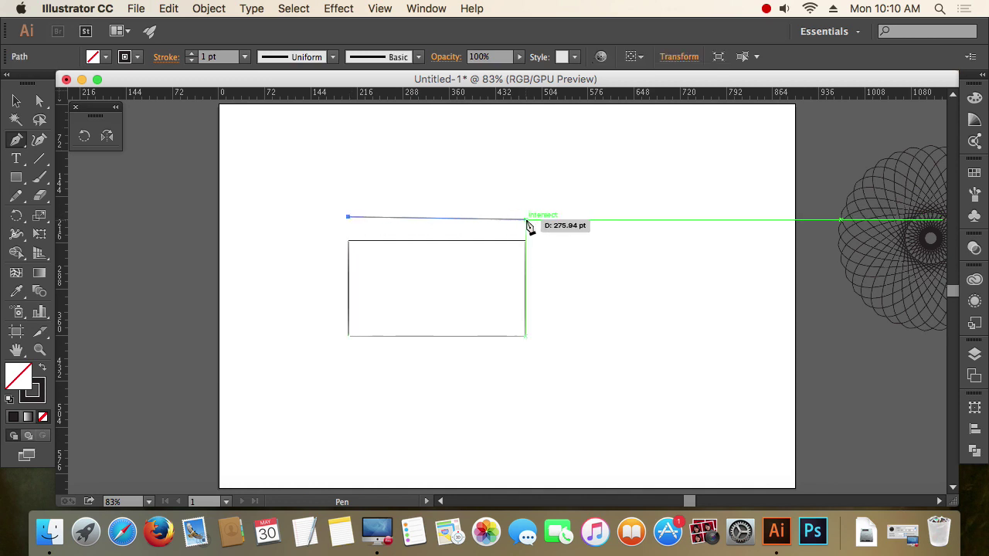
{"action": "key", "text": "shift"}
{"action": "left_click", "coordinate": [525, 217]}
{"action": "left_click", "coordinate": [15, 100]}
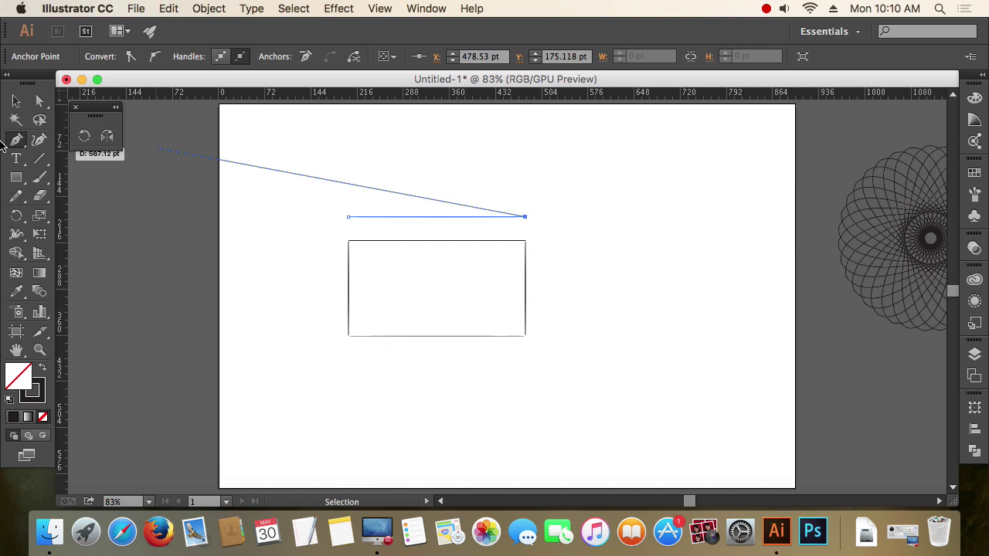
{"action": "left_click", "coordinate": [322, 211]}
{"action": "key", "text": "super+equal"}
{"action": "key", "text": "super+equal"}
{"action": "key", "text": "super+equal"}
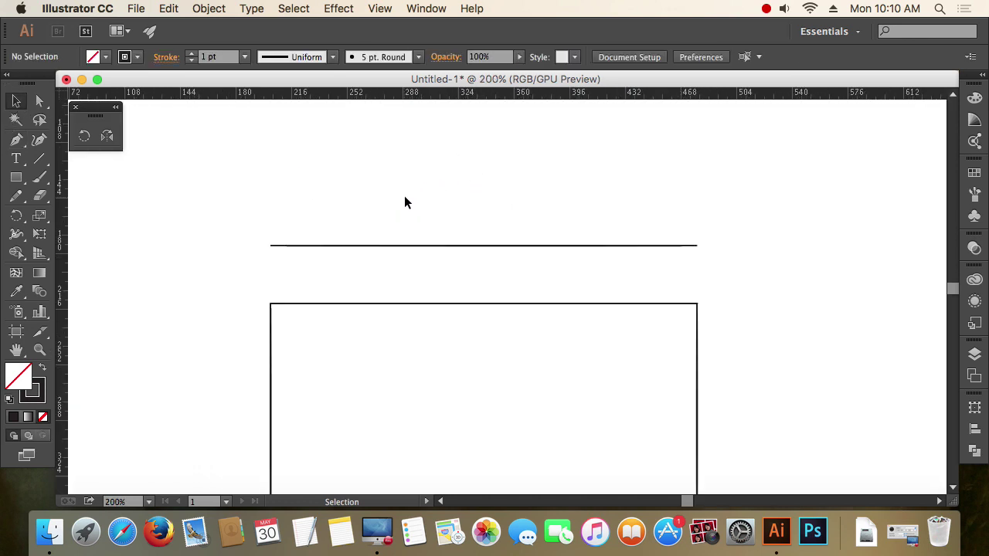
Marquee-select both the horizontal line and the rectangle together.
{"action": "left_click_drag", "start_coordinate": [245, 194], "coordinate": [345, 341]}
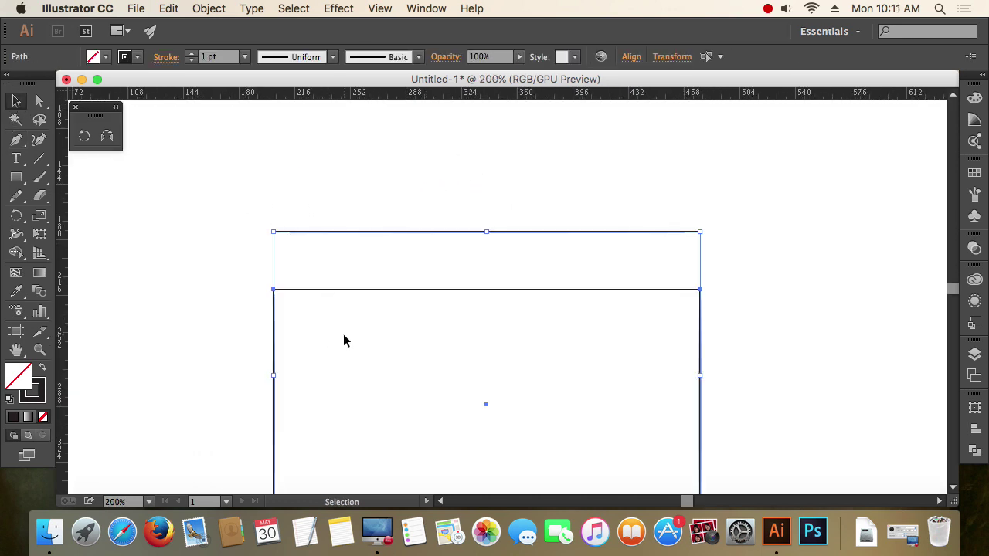
{"action": "left_click", "coordinate": [426, 183]}
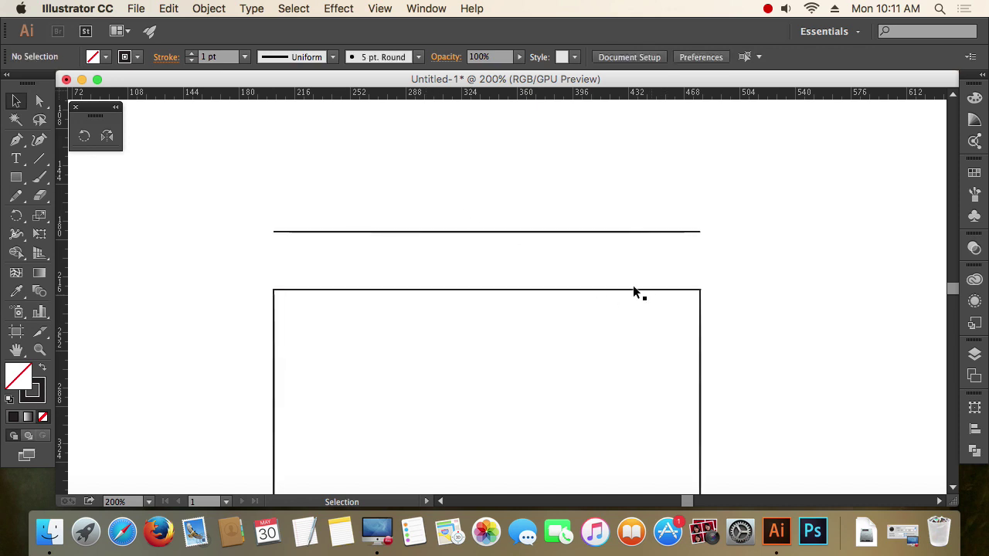
{"action": "left_click_drag", "start_coordinate": [603, 269], "coordinate": [636, 319]}
{"action": "left_click", "coordinate": [569, 230]}
{"action": "left_click", "coordinate": [771, 275]}
{"action": "scroll", "coordinate": [257, 283], "scroll_direction": "down", "scroll_amount": 1}
{"action": "scroll", "coordinate": [256, 284], "scroll_direction": "down", "scroll_amount": 2}
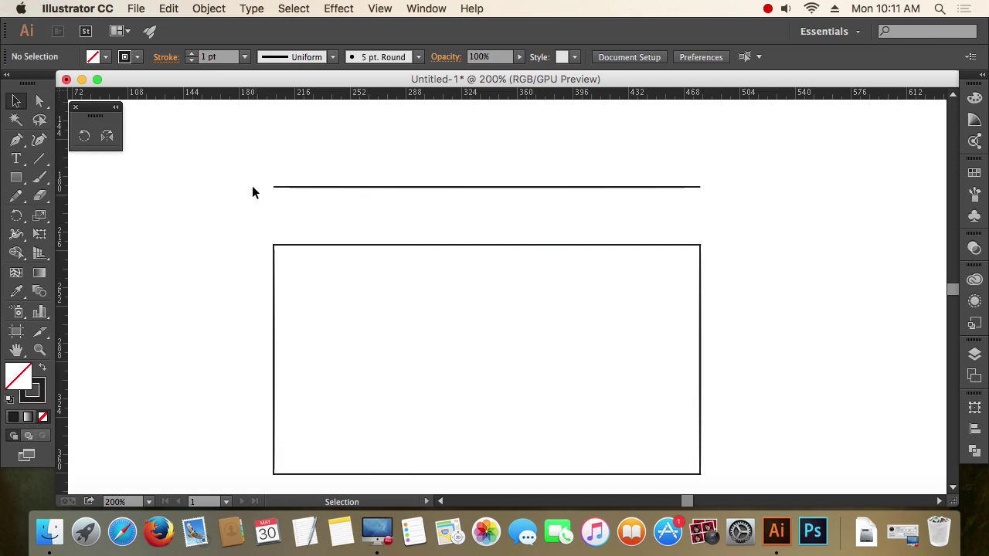
{"action": "left_click_drag", "start_coordinate": [243, 165], "coordinate": [345, 278]}
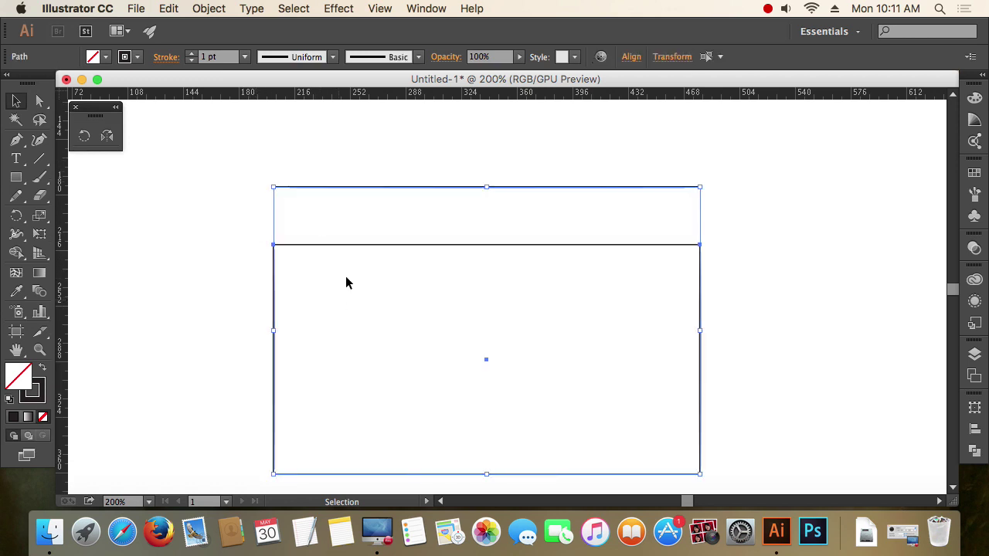
Raise the stroke weight of both shapes to 10 pt.
{"action": "left_click", "coordinate": [192, 56]}
{"action": "left_click", "coordinate": [192, 57]}
{"action": "left_click", "coordinate": [192, 57]}
{"action": "left_click", "coordinate": [193, 56]}
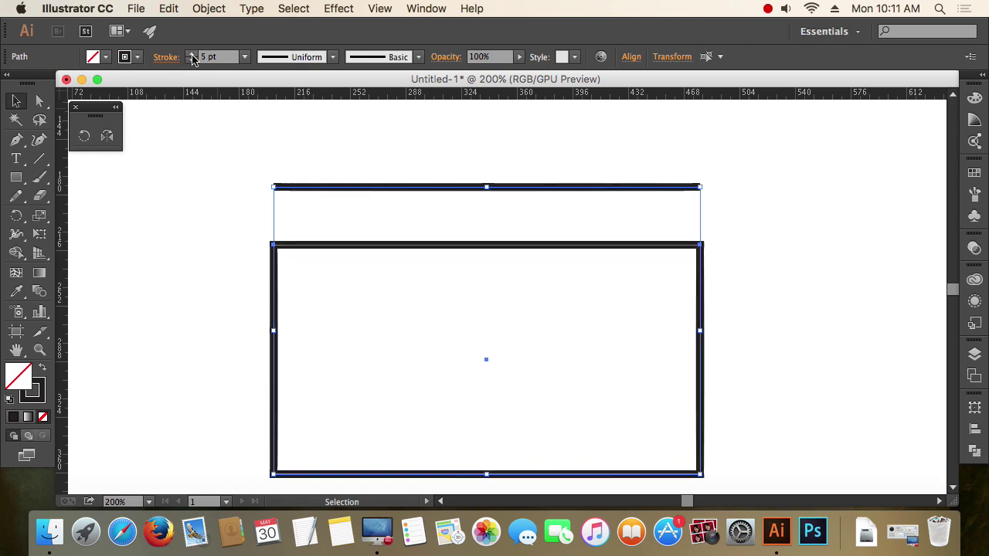
{"action": "left_click", "coordinate": [192, 56]}
{"action": "left_click", "coordinate": [192, 57]}
{"action": "left_click", "coordinate": [193, 56]}
{"action": "left_click", "coordinate": [192, 56]}
{"action": "left_click", "coordinate": [192, 57]}
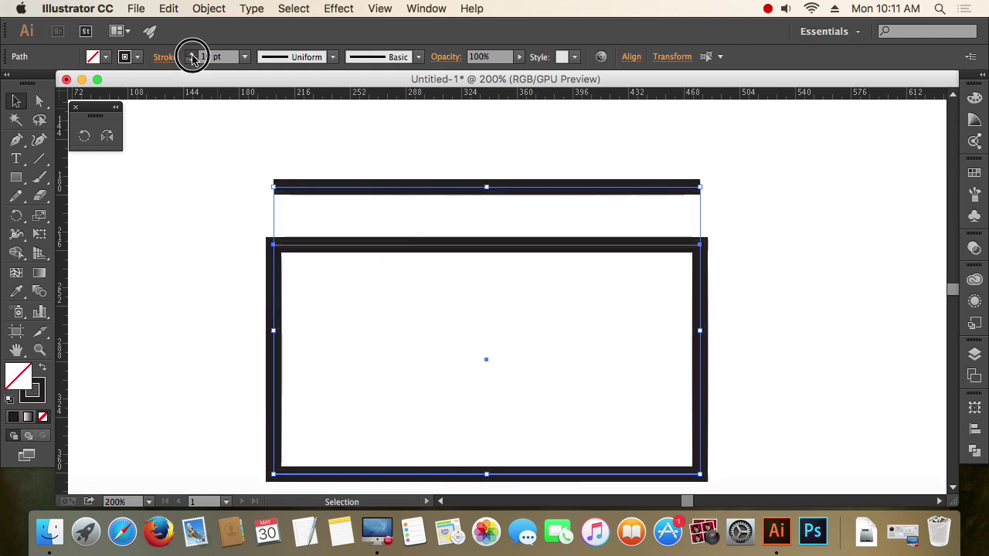
{"action": "left_click", "coordinate": [192, 56]}
{"action": "left_click", "coordinate": [192, 60]}
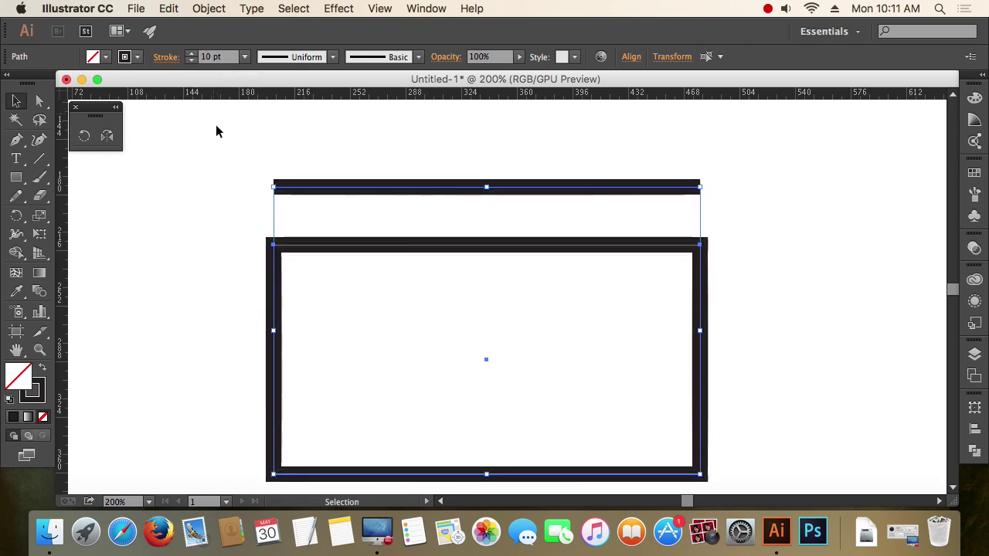
Reselect and deselect the line and rectangle to check their 10 pt strokes.
{"action": "left_click_drag", "start_coordinate": [207, 147], "coordinate": [733, 359]}
{"action": "left_click", "coordinate": [742, 356]}
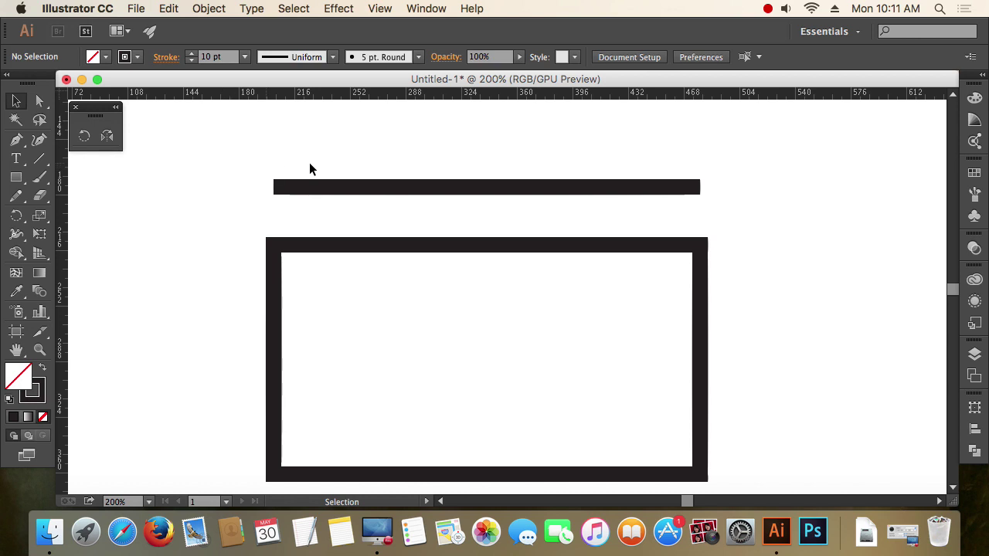
{"action": "left_click_drag", "start_coordinate": [237, 150], "coordinate": [706, 356]}
{"action": "left_click", "coordinate": [761, 333]}
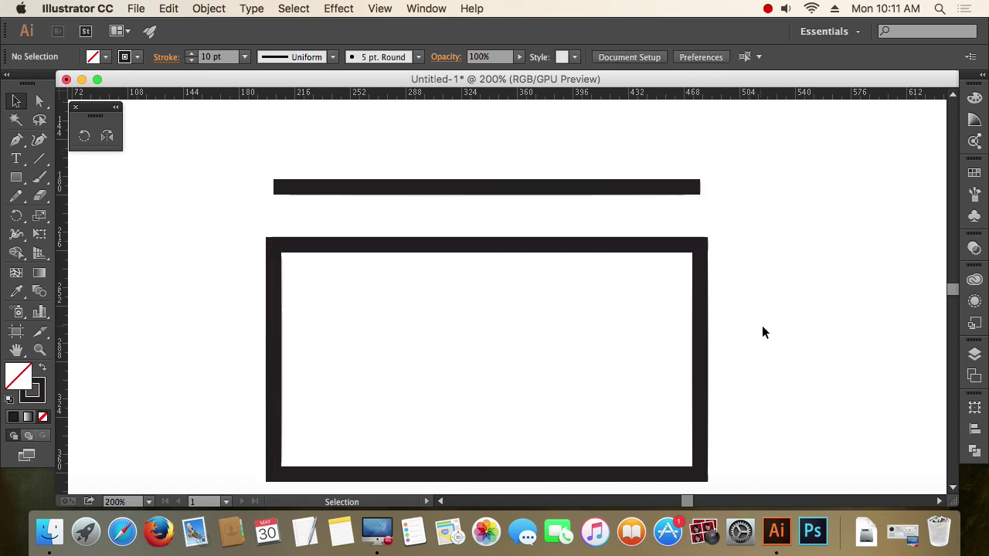
Open the Stroke panel from the Window menu and move it further onto the canvas.
{"action": "left_click", "coordinate": [166, 58]}
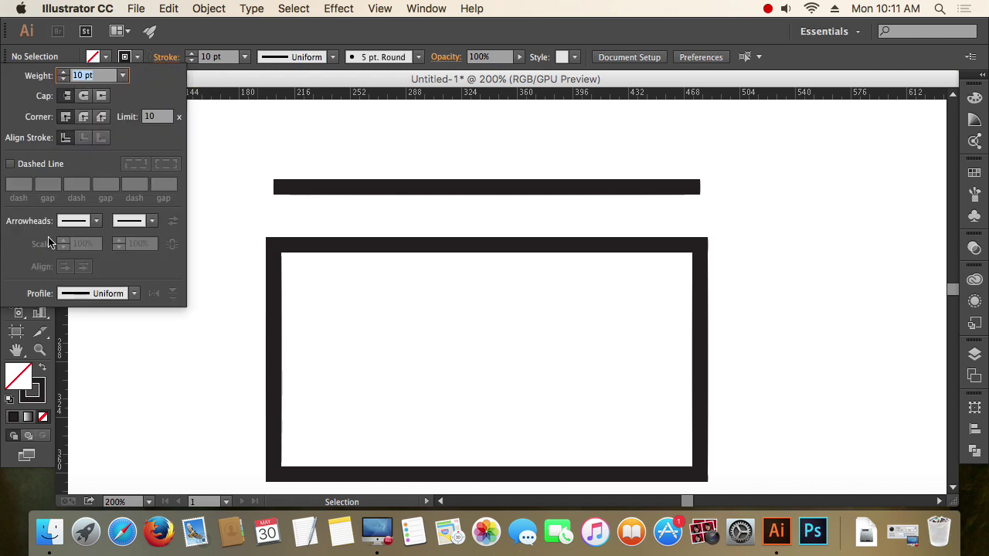
{"action": "left_click", "coordinate": [170, 60]}
{"action": "left_click", "coordinate": [422, 11]}
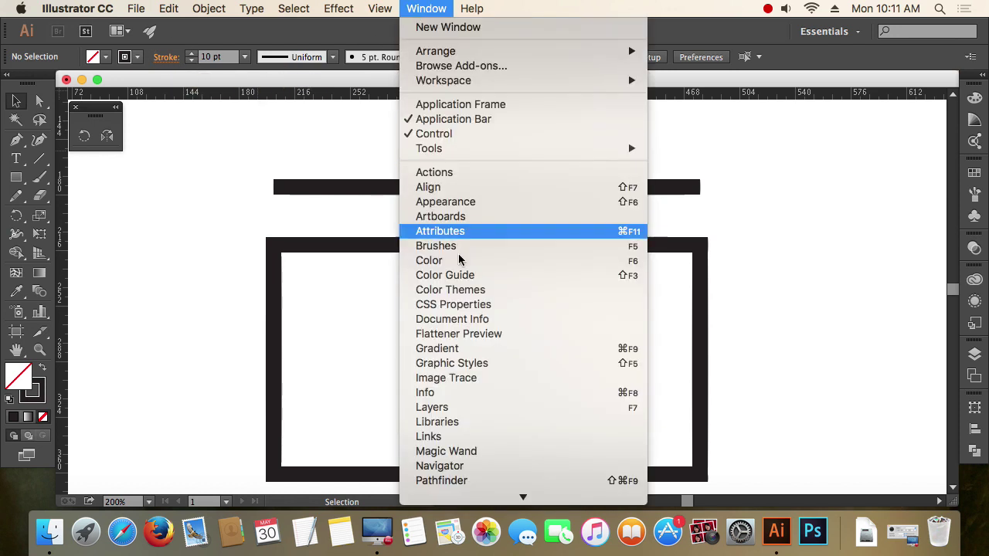
{"action": "scroll", "coordinate": [471, 367], "scroll_direction": "down", "scroll_amount": 5}
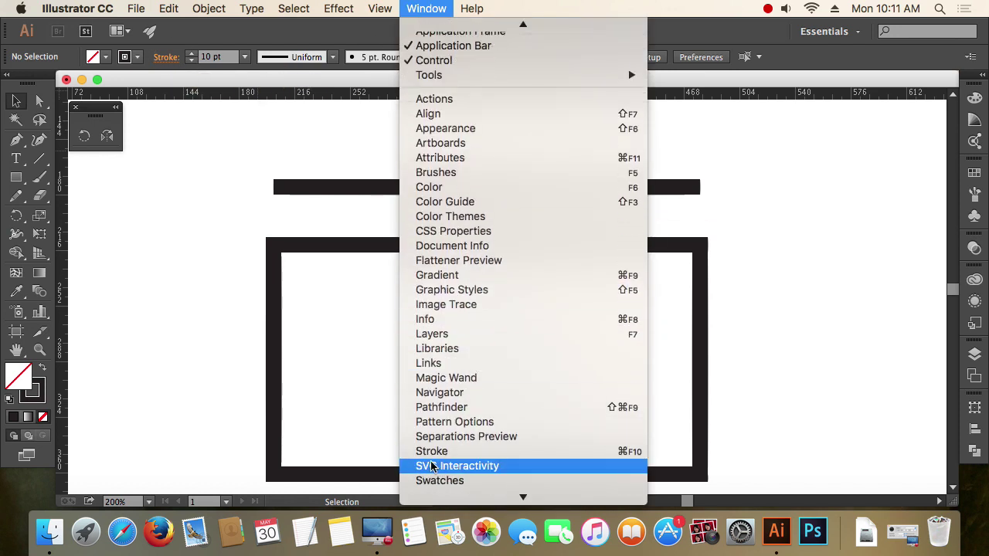
{"action": "left_click", "coordinate": [449, 454]}
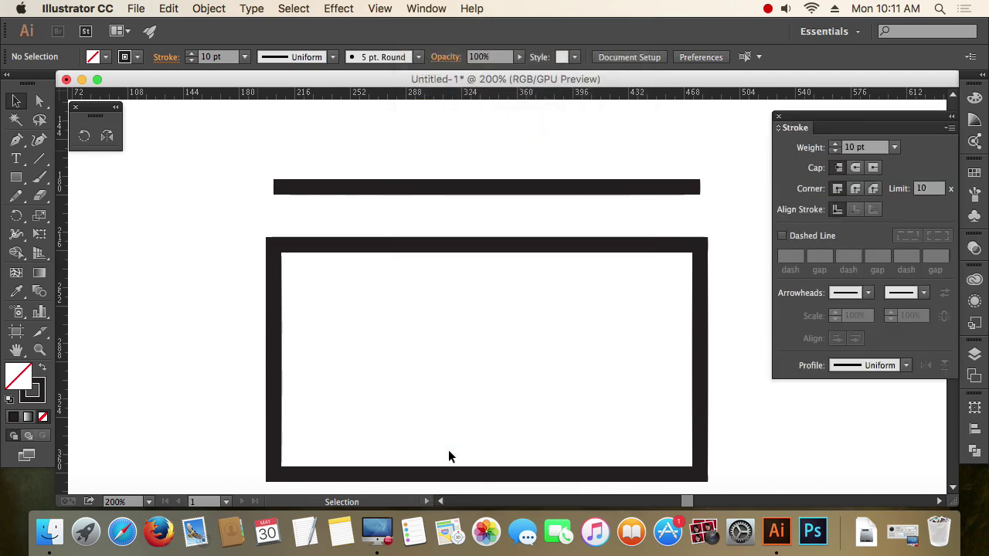
{"action": "left_click_drag", "start_coordinate": [922, 123], "coordinate": [882, 122]}
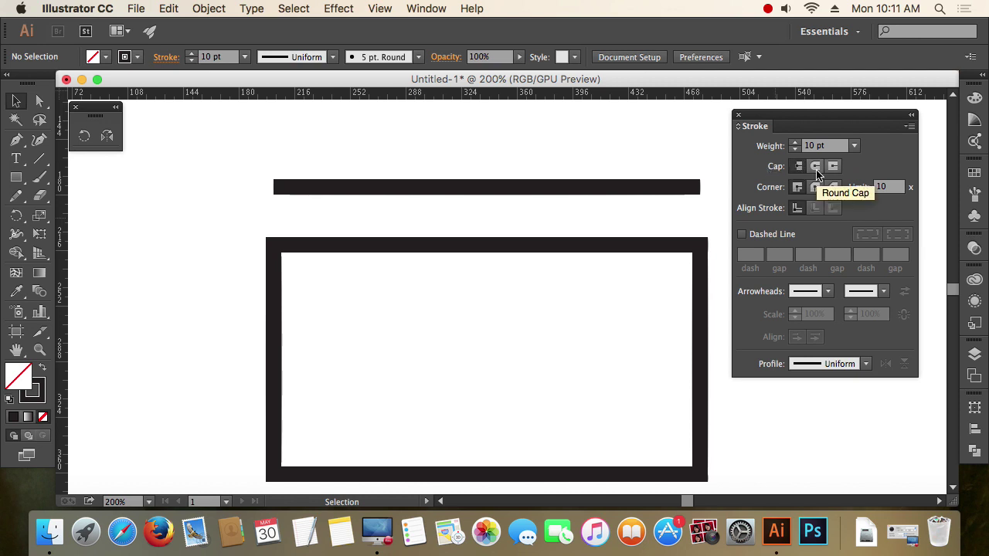
Select and deselect the top line and the rectangular frame in turn.
{"action": "left_click_drag", "start_coordinate": [418, 151], "coordinate": [454, 203]}
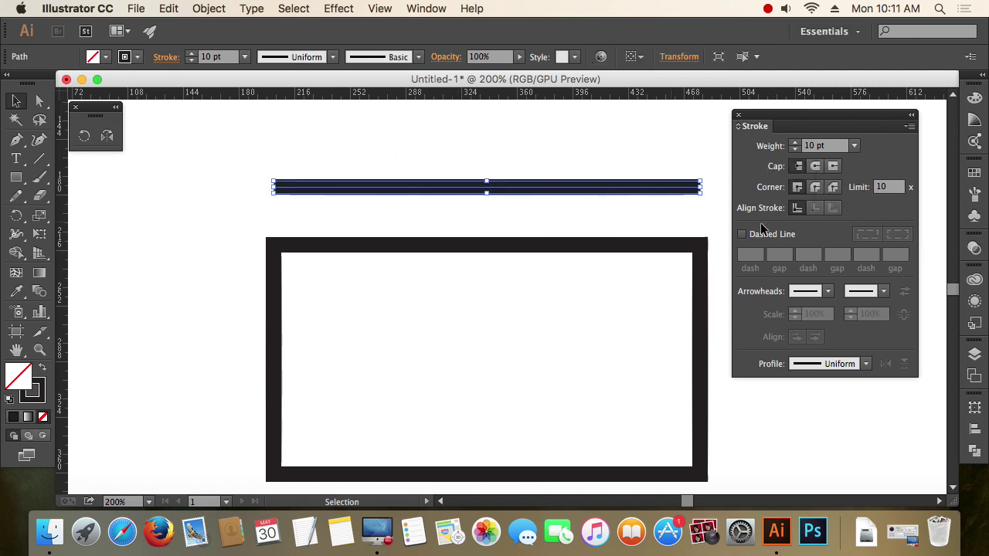
{"action": "left_click", "coordinate": [502, 289]}
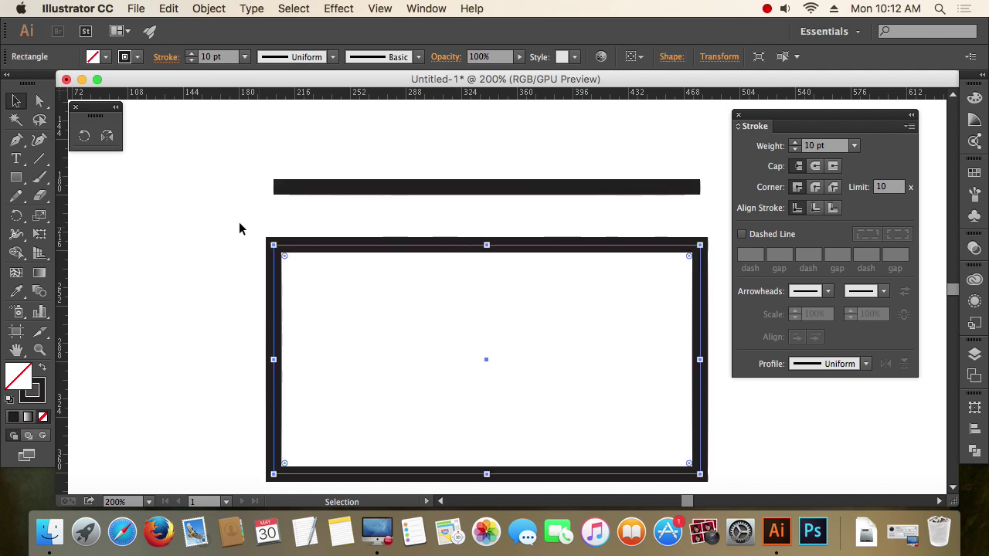
{"action": "left_click", "coordinate": [241, 185]}
{"action": "left_click_drag", "start_coordinate": [241, 163], "coordinate": [350, 282]}
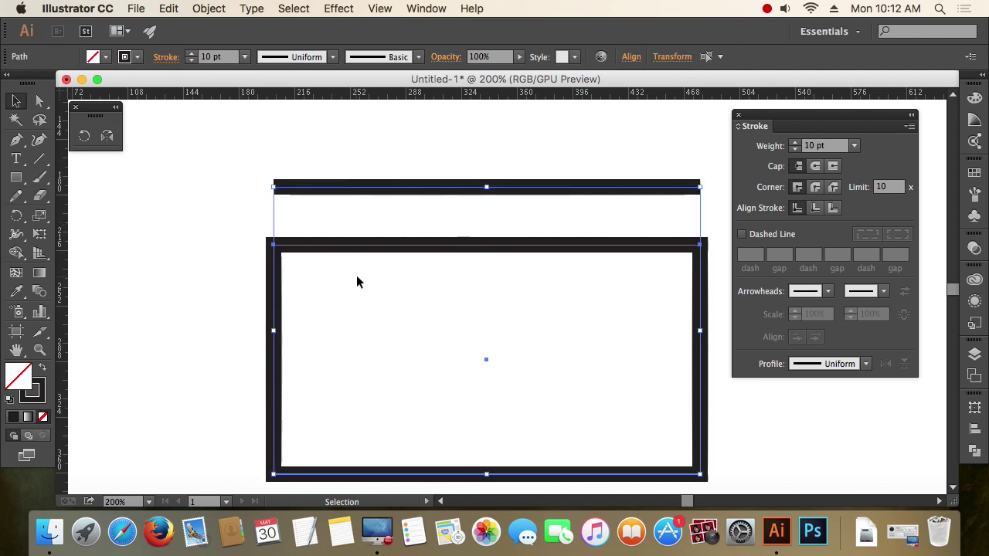
{"action": "left_click", "coordinate": [371, 300]}
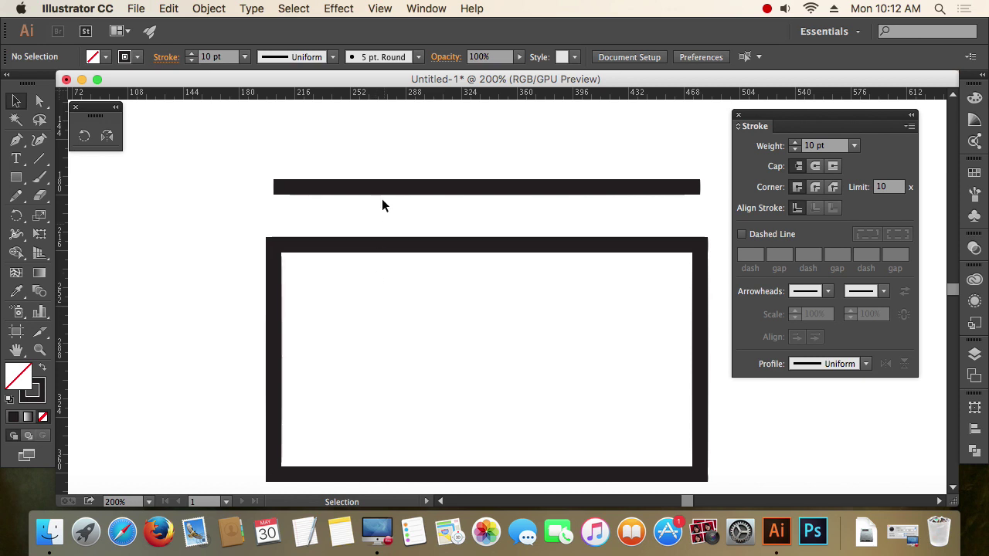
{"action": "left_click", "coordinate": [409, 191]}
{"action": "left_click", "coordinate": [559, 220]}
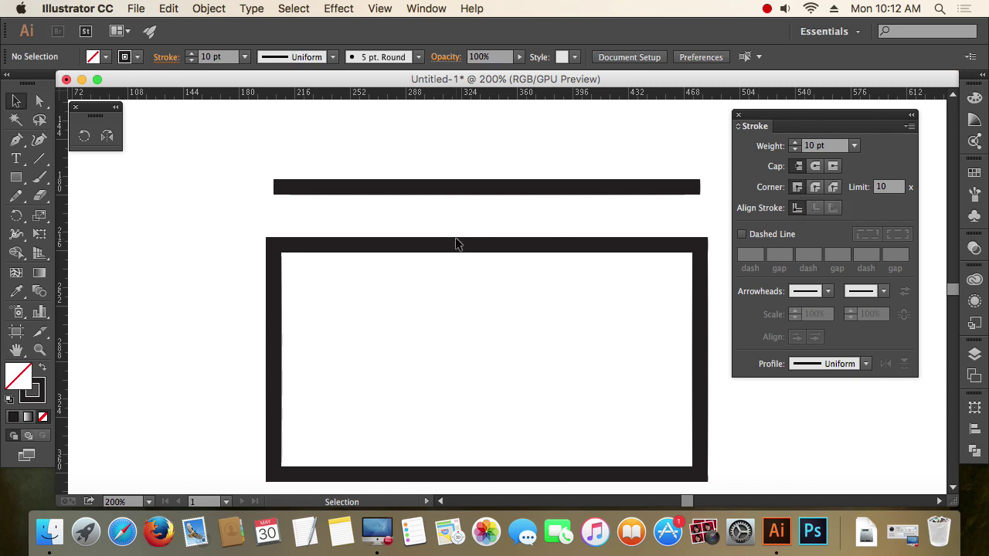
Zoom in, select the thick top line and give it round caps.
{"action": "scroll", "coordinate": [282, 171], "scroll_direction": "up", "scroll_amount": 1}
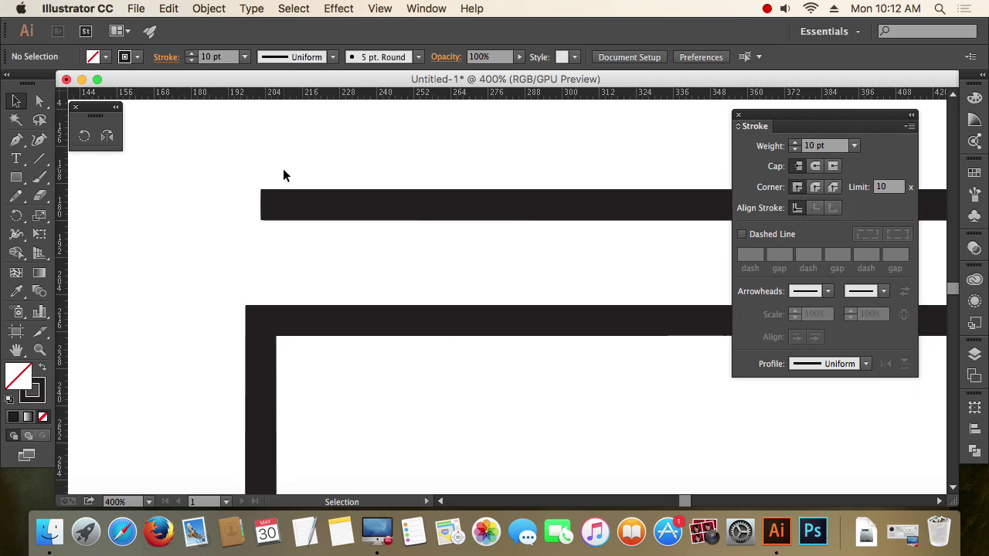
{"action": "scroll", "coordinate": [283, 170], "scroll_direction": "up", "scroll_amount": 4}
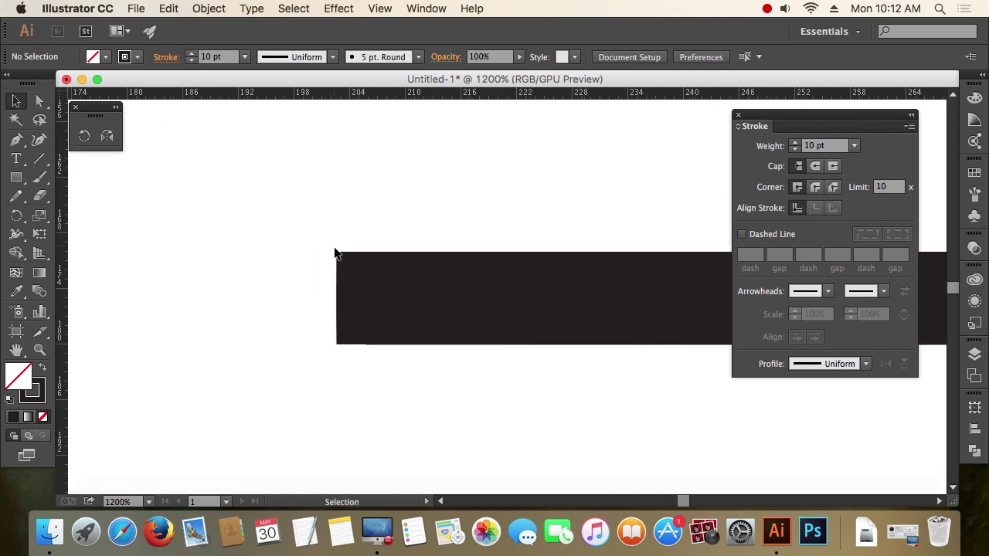
{"action": "scroll", "coordinate": [335, 254], "scroll_direction": "up", "scroll_amount": 2}
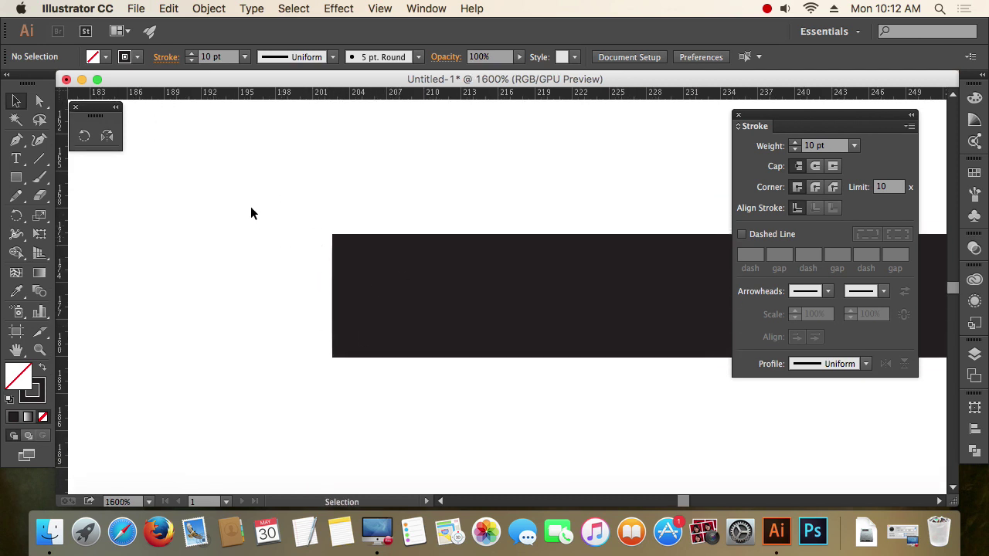
{"action": "left_click_drag", "start_coordinate": [250, 207], "coordinate": [469, 386]}
{"action": "left_click", "coordinate": [469, 386]}
{"action": "left_click", "coordinate": [448, 265]}
{"action": "left_click", "coordinate": [817, 167]}
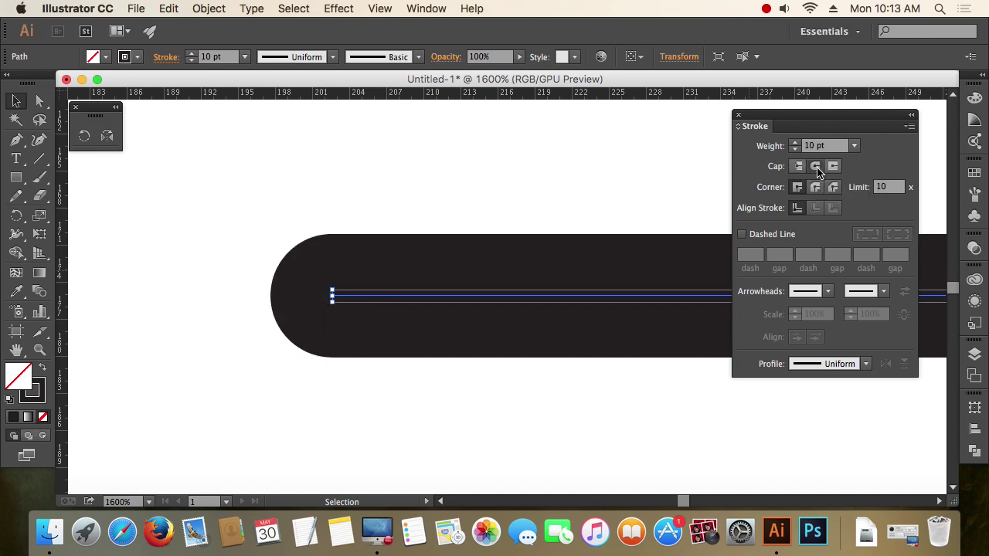
Switch the line to butt caps, then settle on projecting caps and zoom out.
{"action": "key", "text": "super+minus"}
{"action": "key", "text": "super+minus"}
{"action": "key", "text": "super+minus"}
{"action": "key", "text": "super+minus"}
{"action": "key", "text": "super+minus"}
{"action": "key", "text": "super+minus"}
{"action": "key", "text": "super+minus"}
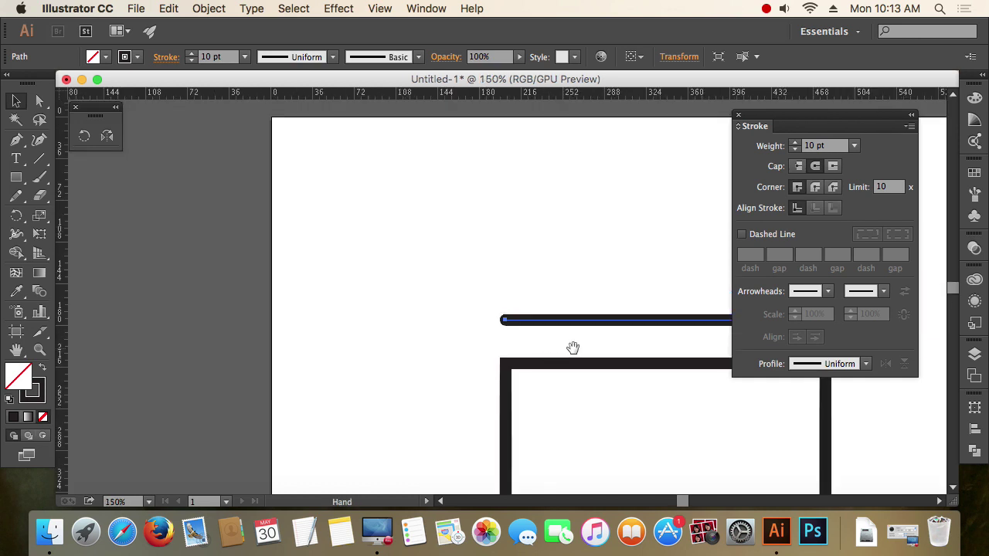
{"action": "key", "text": "super+equal"}
{"action": "key", "text": "super+equal"}
{"action": "key", "text": "super+equal"}
{"action": "key", "text": "super+equal"}
{"action": "key", "text": "super+equal"}
{"action": "key", "text": "super+equal"}
{"action": "key", "text": "super+equal"}
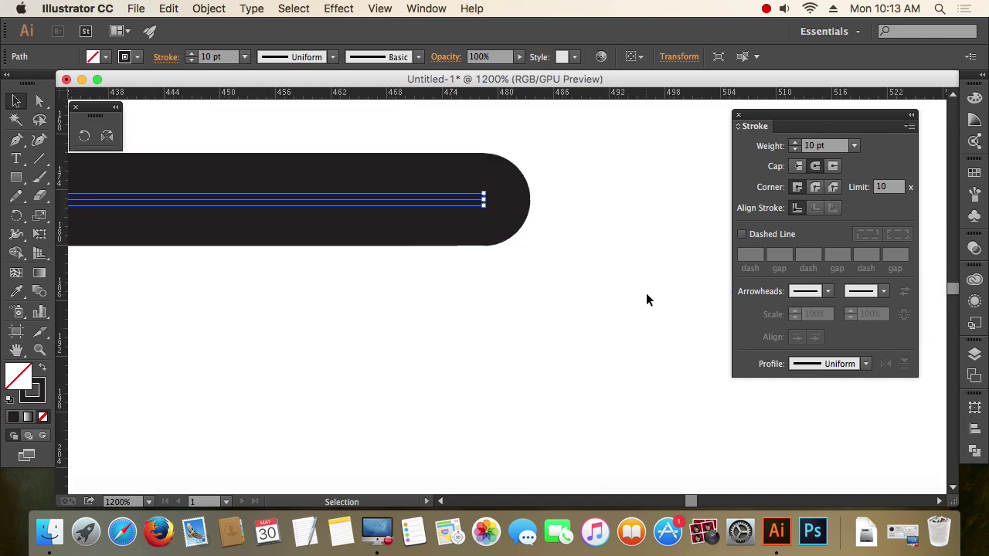
{"action": "left_click_drag", "start_coordinate": [558, 271], "coordinate": [595, 350]}
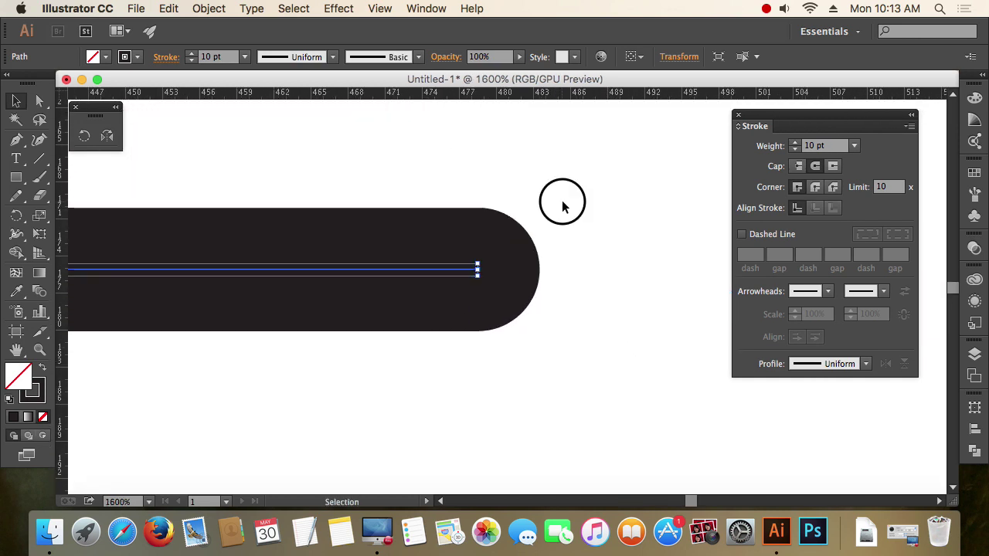
{"action": "left_click_drag", "start_coordinate": [413, 175], "coordinate": [595, 338]}
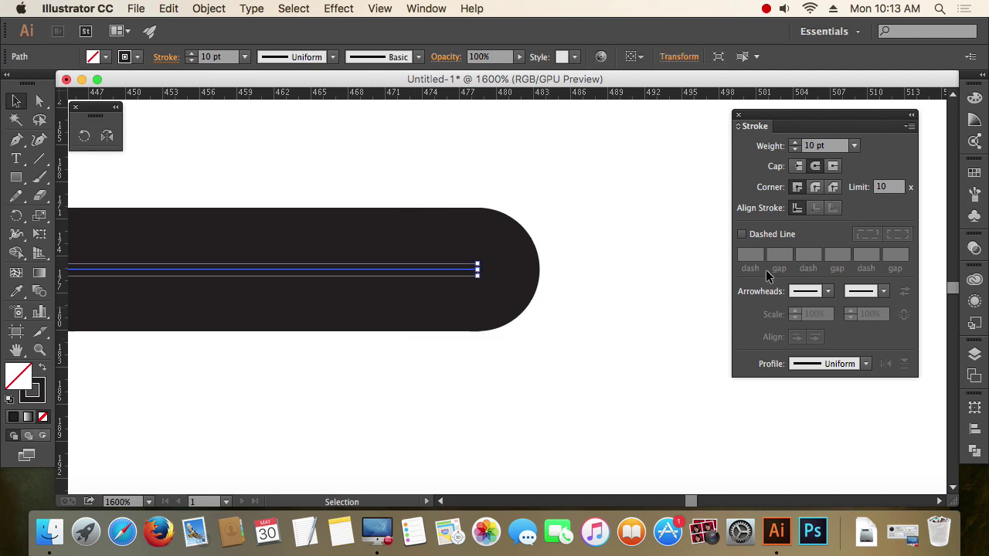
{"action": "left_click", "coordinate": [798, 166]}
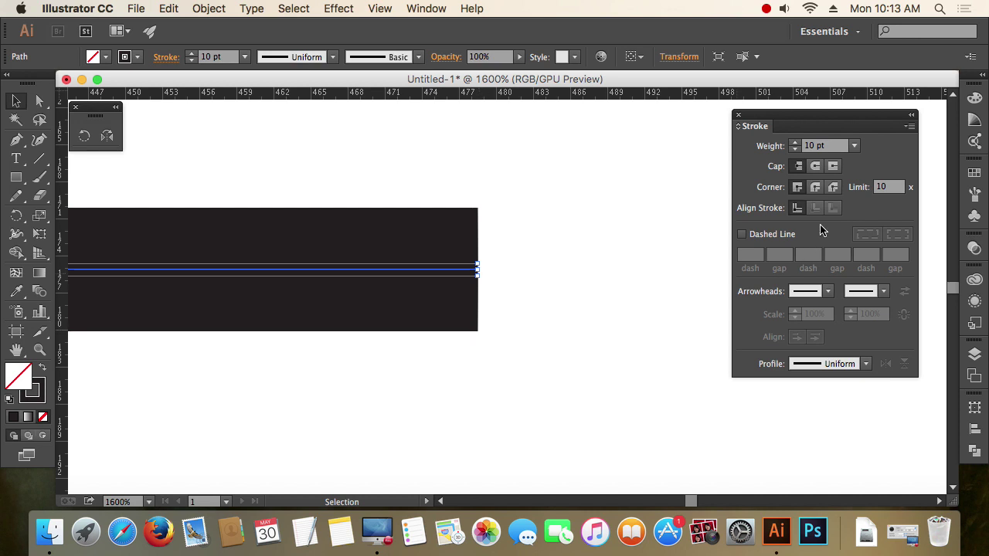
{"action": "left_click", "coordinate": [833, 166]}
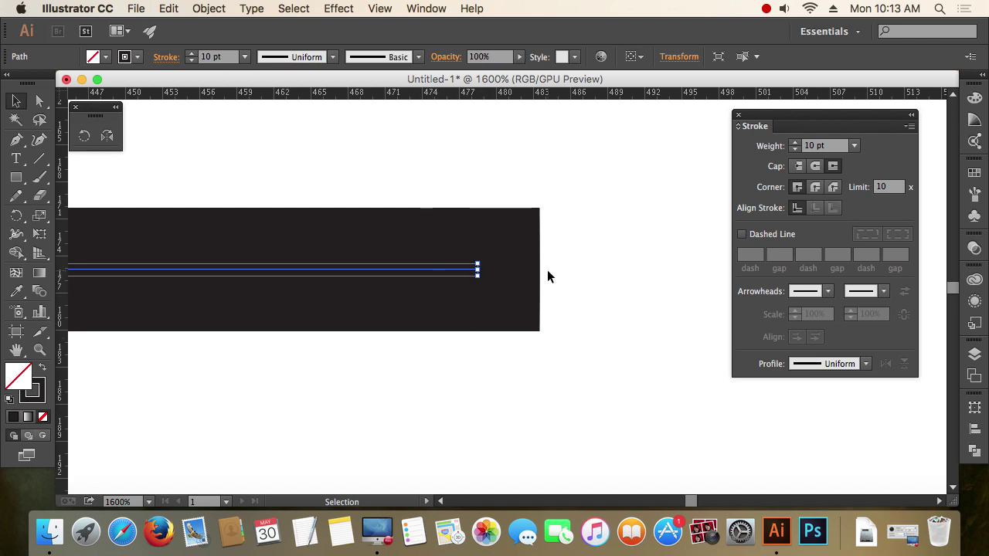
{"action": "key", "text": "super+minus"}
{"action": "key", "text": "super+minus"}
{"action": "key", "text": "super+minus"}
{"action": "key", "text": "super+minus"}
{"action": "key", "text": "super+minus"}
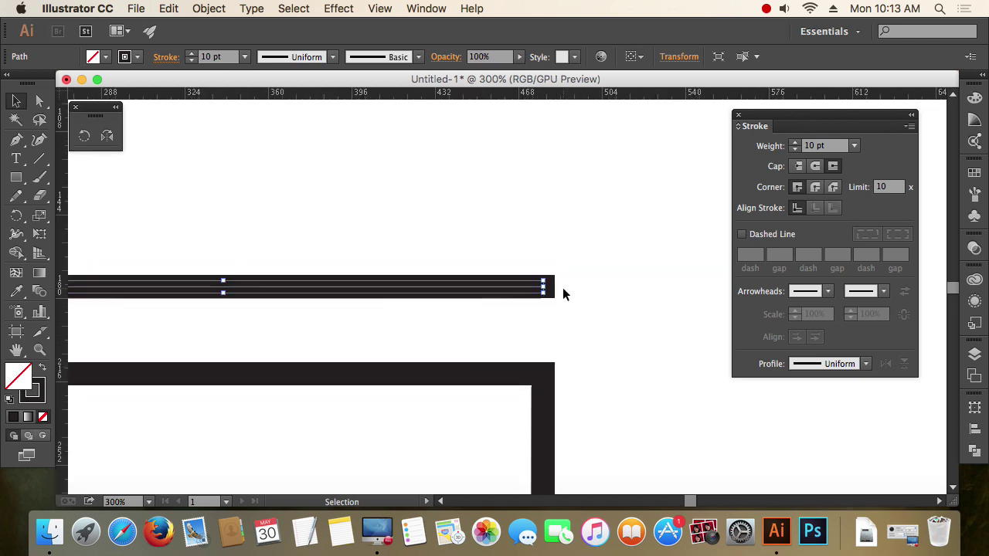
{"action": "key", "text": "super+minus"}
{"action": "key", "text": "super+minus"}
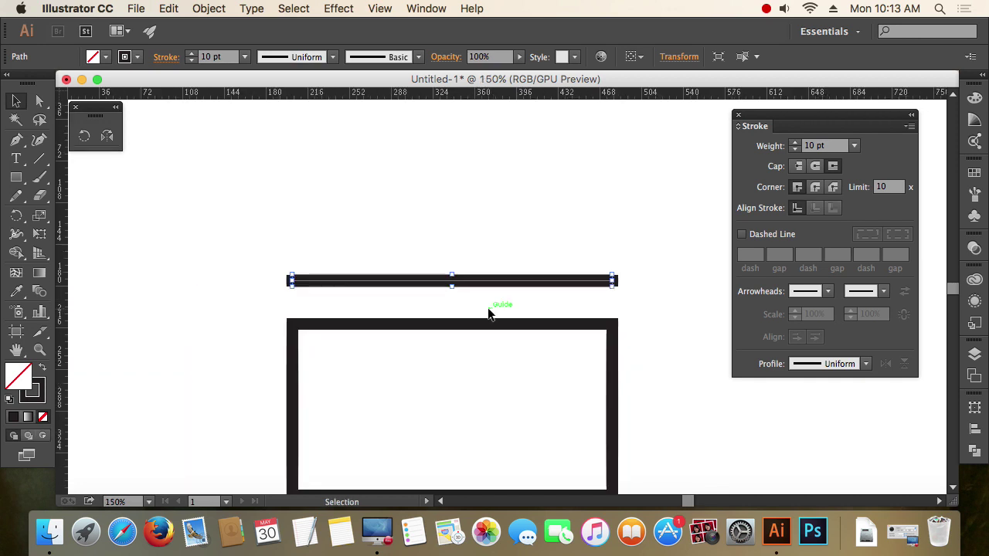
Zoom in and pan to the rectangular frame's top-left corner.
{"action": "left_click", "coordinate": [485, 311]}
{"action": "scroll", "coordinate": [419, 335], "scroll_direction": "up", "scroll_amount": 3}
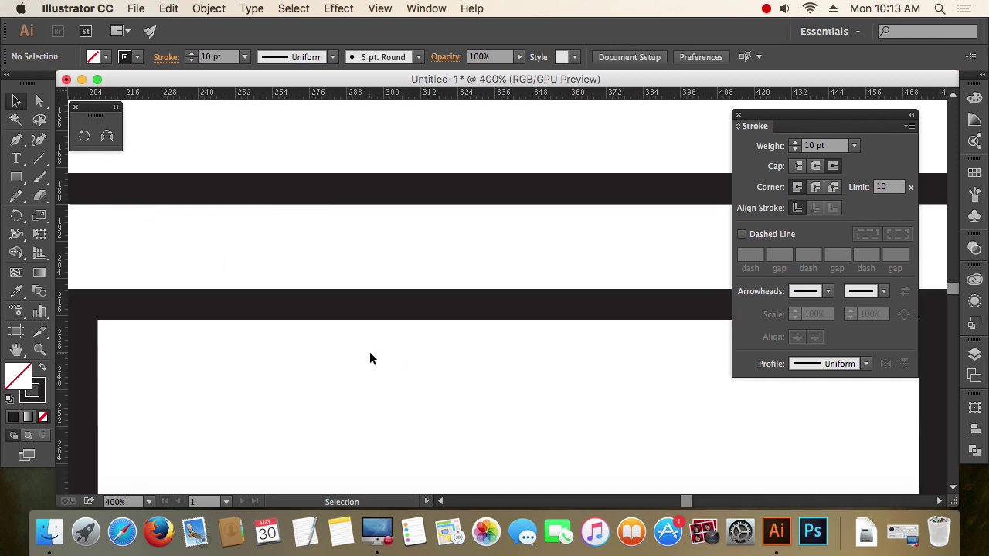
{"action": "scroll", "coordinate": [369, 358], "scroll_direction": "up", "scroll_amount": 2}
{"action": "left_click_drag", "start_coordinate": [331, 342], "coordinate": [592, 341]}
{"action": "scroll", "coordinate": [489, 283], "scroll_direction": "up", "scroll_amount": 1}
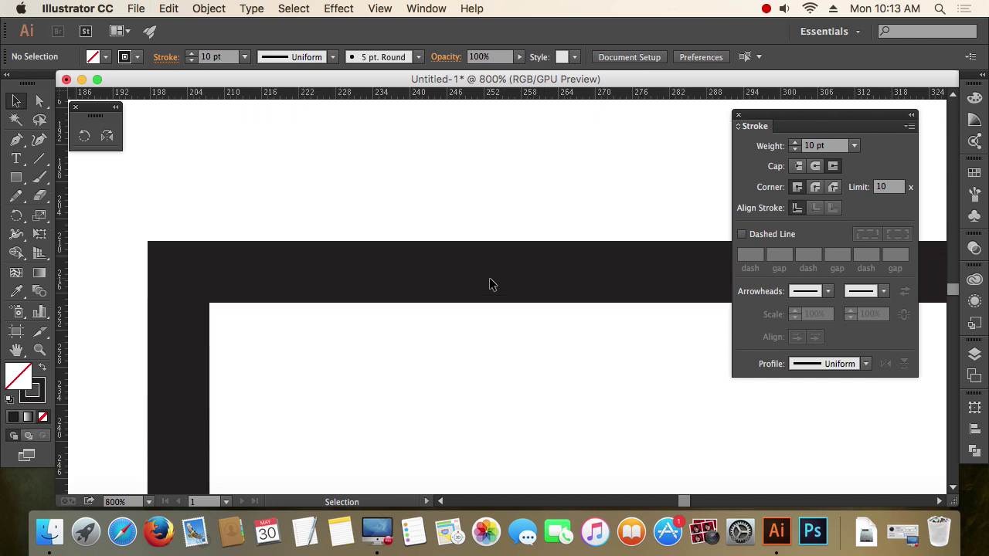
{"action": "left_click_drag", "start_coordinate": [399, 280], "coordinate": [569, 288]}
{"action": "scroll", "coordinate": [309, 252], "scroll_direction": "up", "scroll_amount": 1}
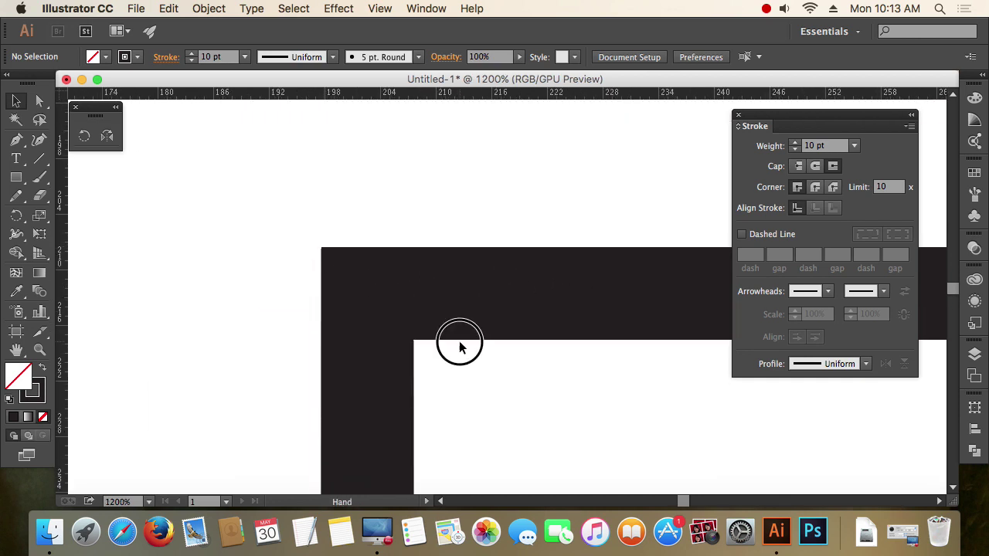
{"action": "left_click_drag", "start_coordinate": [456, 342], "coordinate": [461, 322]}
Try round and bevel corner joins on the frame, then return to sharp miter corners.
{"action": "left_click_drag", "start_coordinate": [279, 199], "coordinate": [533, 397]}
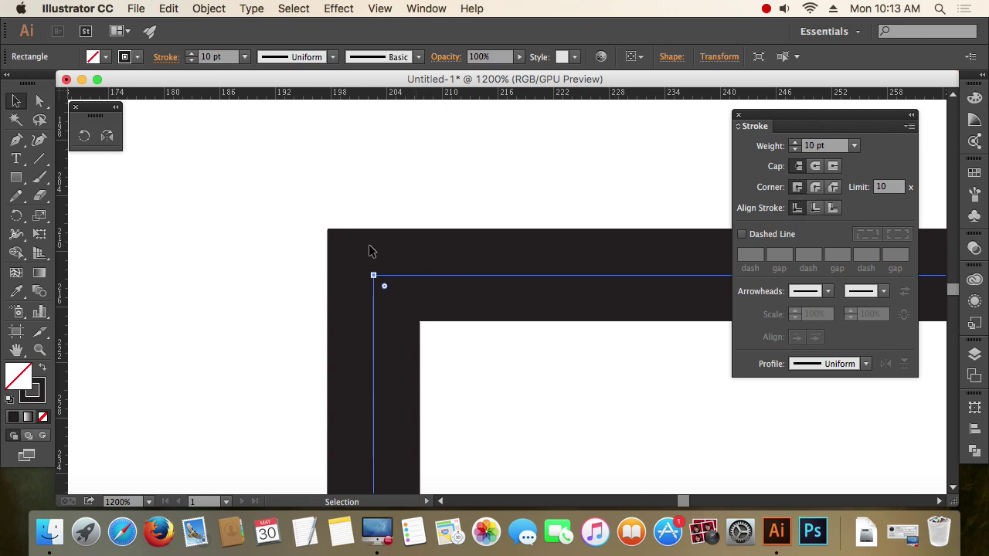
{"action": "left_click", "coordinate": [815, 188]}
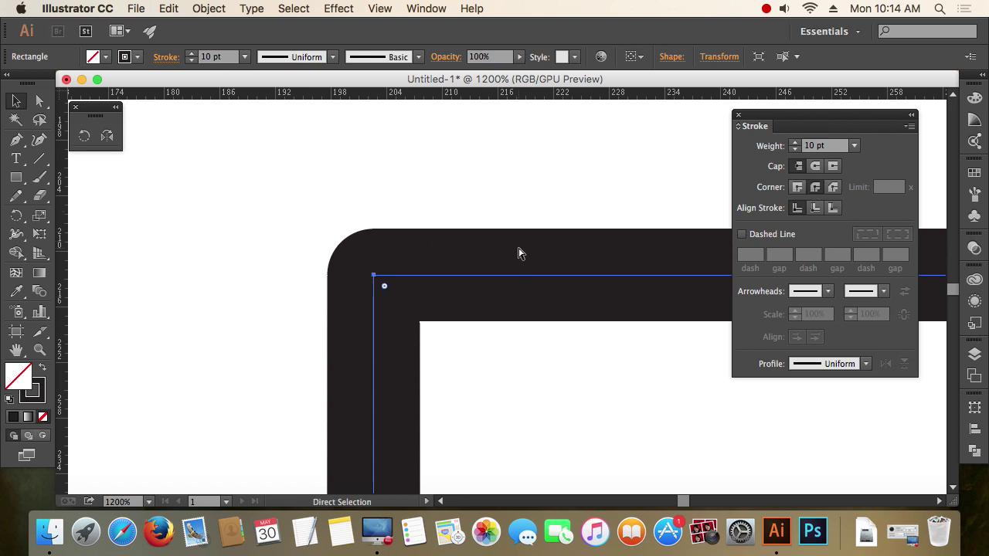
{"action": "key", "text": "super+z"}
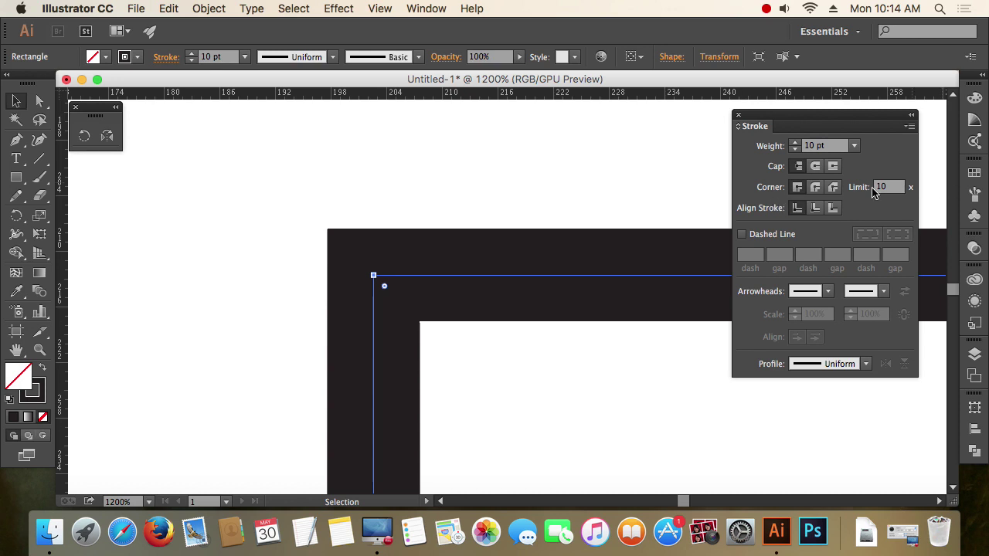
{"action": "left_click", "coordinate": [833, 187]}
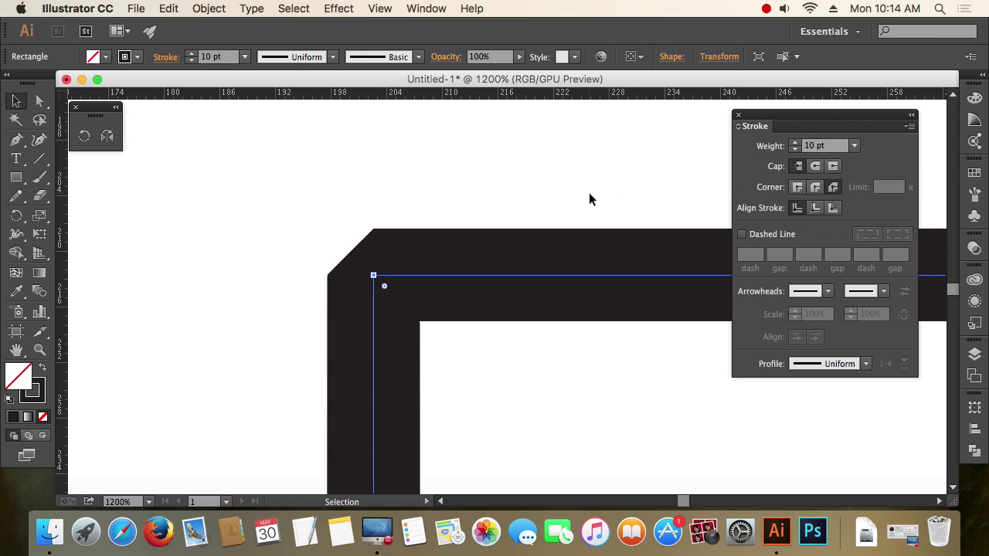
{"action": "scroll", "coordinate": [588, 200], "scroll_direction": "down", "scroll_amount": 1}
{"action": "left_click", "coordinate": [796, 186]}
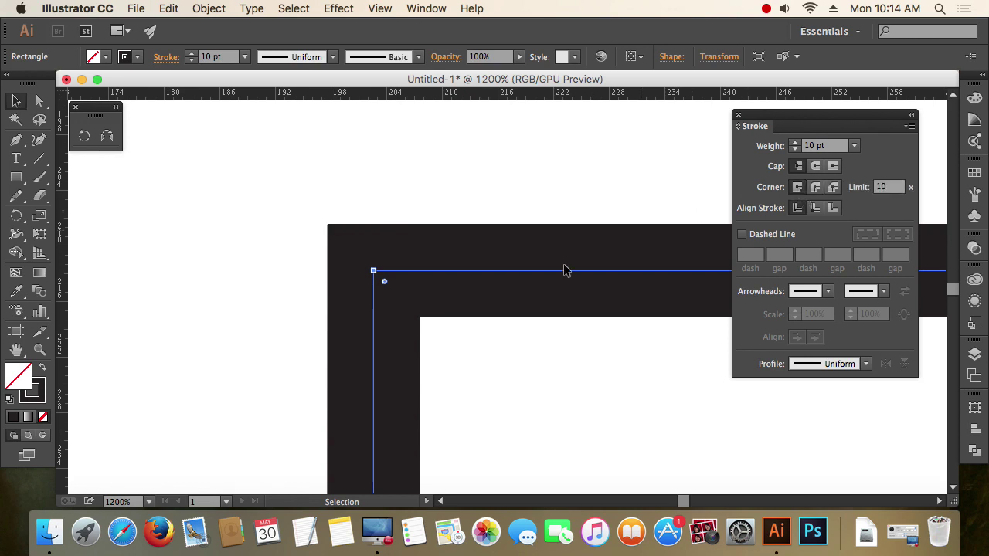
Zoom in much closer on the rectangle's top-left corner to inspect the stroke.
{"action": "left_click_drag", "start_coordinate": [565, 270], "coordinate": [508, 255]}
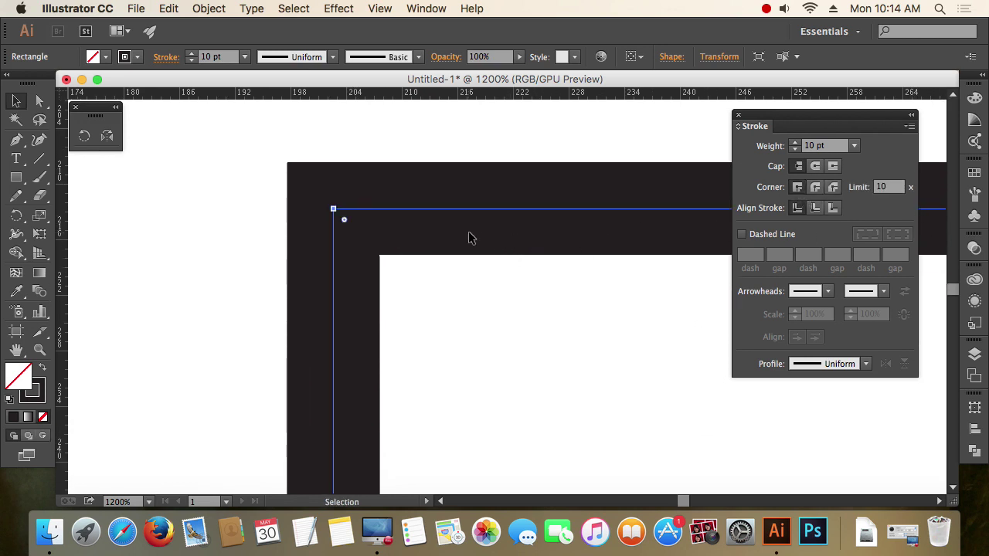
{"action": "key", "text": "super+equal"}
{"action": "key", "text": "super+equal"}
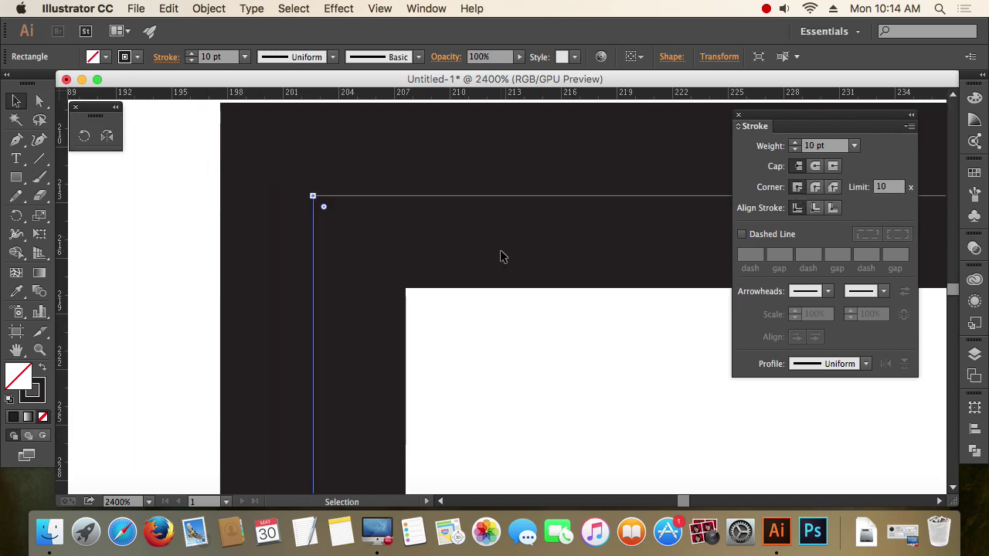
{"action": "key", "text": "super+minus"}
{"action": "scroll", "coordinate": [432, 255], "scroll_direction": "right", "scroll_amount": 5}
{"action": "key", "text": "super+minus"}
{"action": "key", "text": "super+minus"}
{"action": "key", "text": "super+minus"}
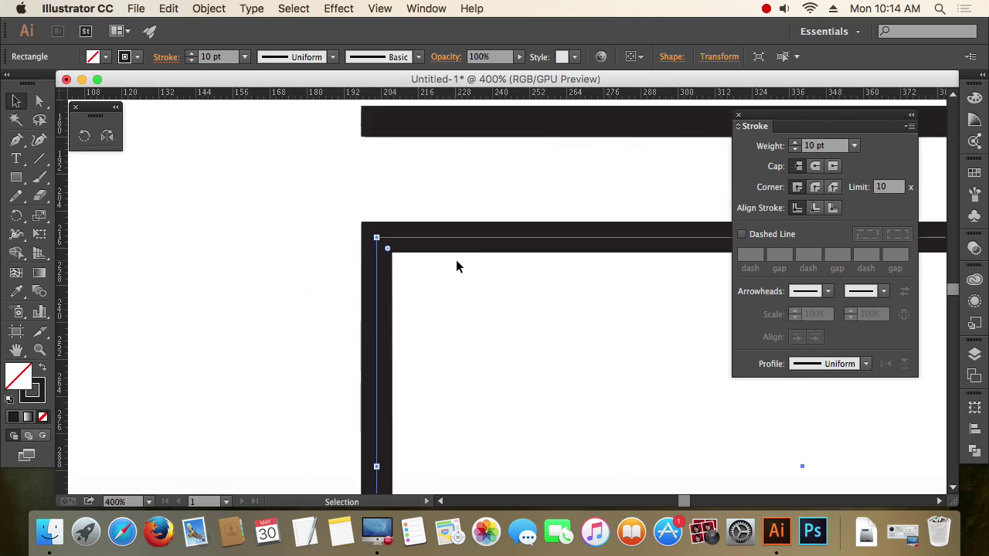
{"action": "key", "text": "super+equal"}
{"action": "key", "text": "super+equal"}
{"action": "key", "text": "super+equal"}
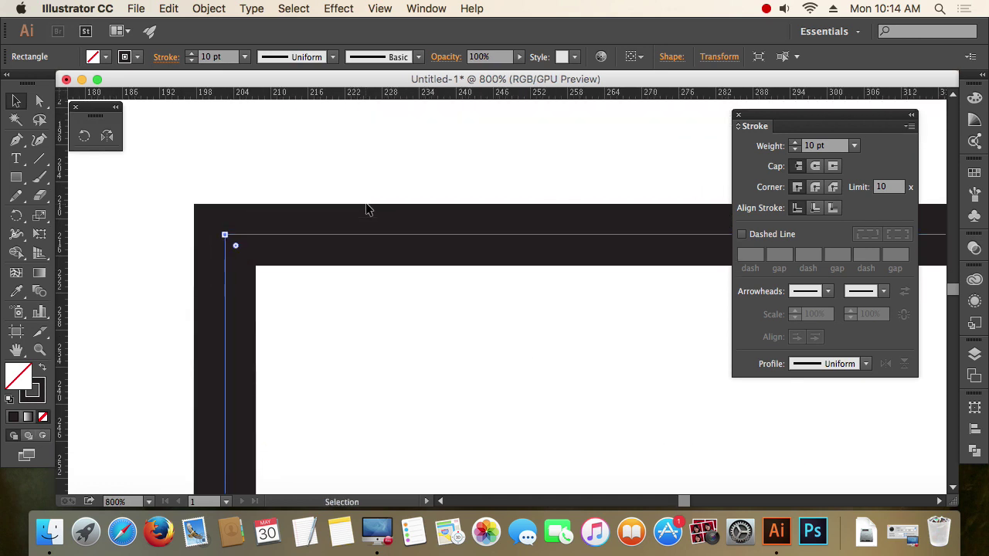
{"action": "left_click_drag", "start_coordinate": [391, 216], "coordinate": [400, 225]}
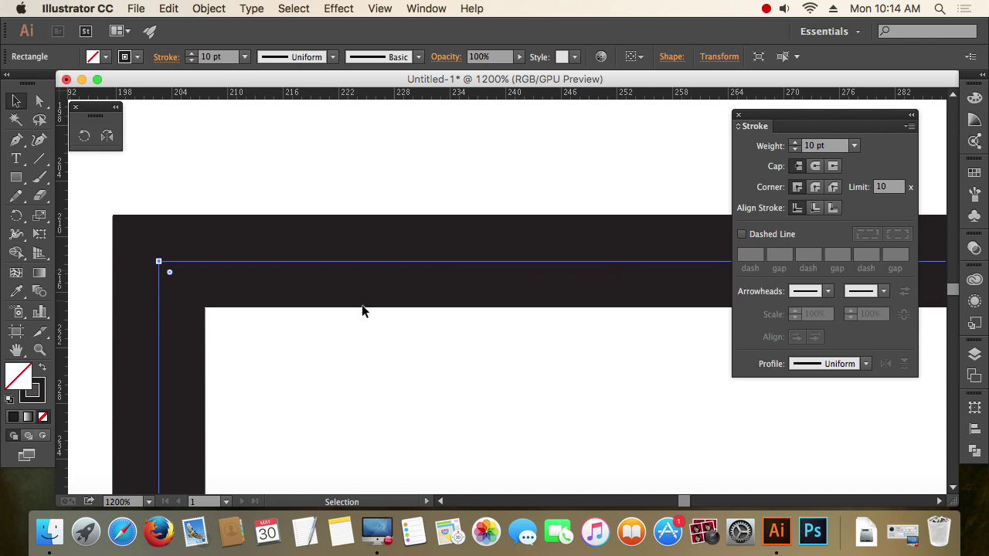
Align the rectangle's stroke inside, then outside, then back to centre.
{"action": "left_click", "coordinate": [816, 209]}
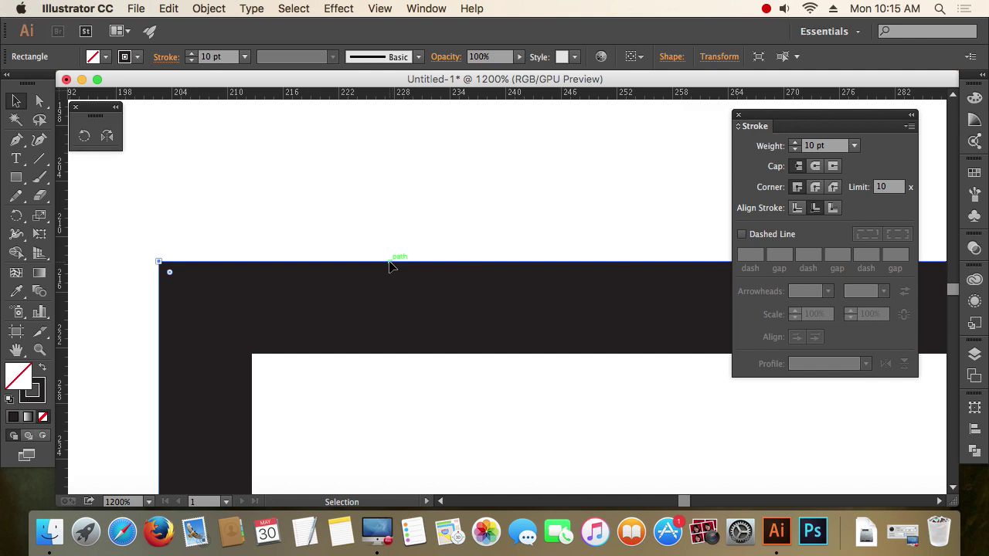
{"action": "left_click", "coordinate": [833, 208]}
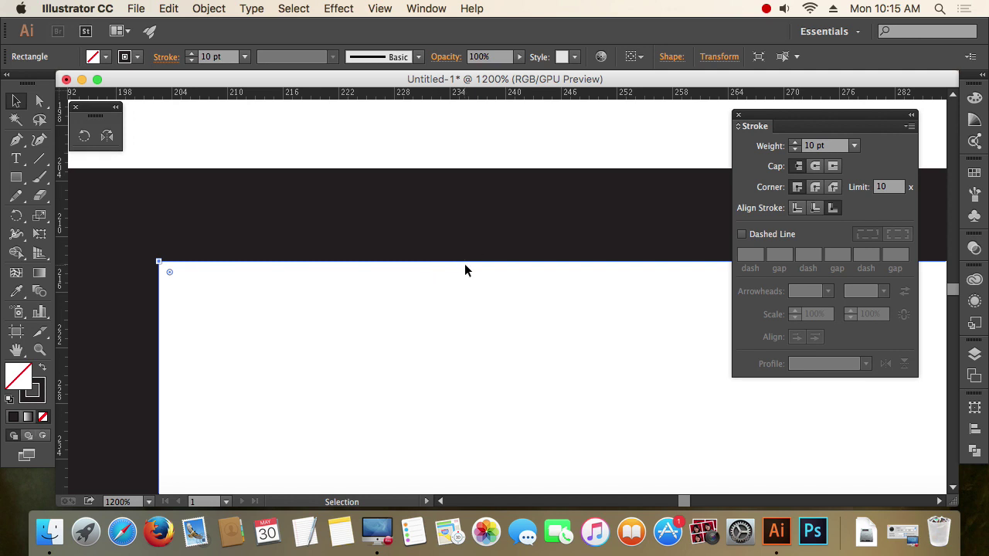
{"action": "left_click", "coordinate": [797, 208]}
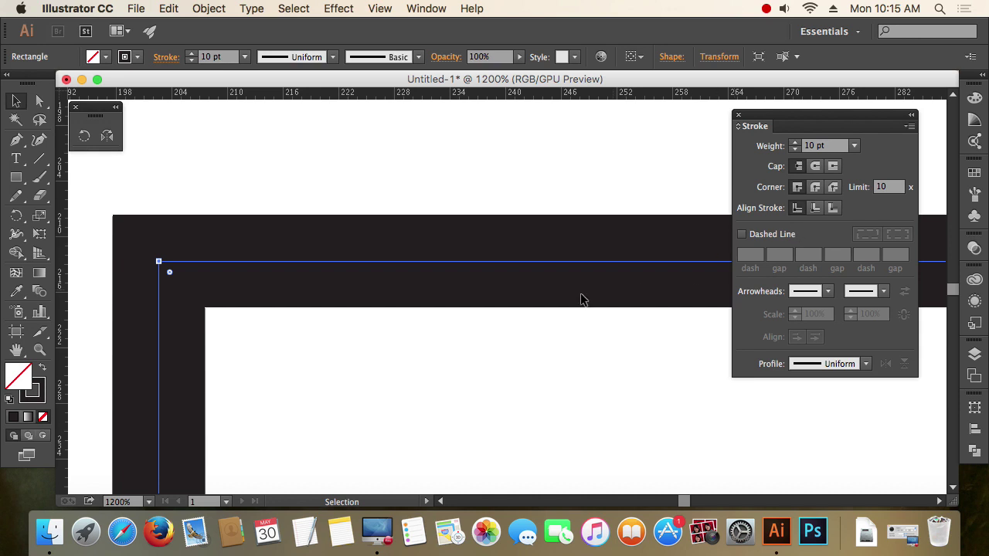
Zoom out, select the rectangle and centre the whole shape in view.
{"action": "scroll", "coordinate": [552, 300], "scroll_direction": "down", "scroll_amount": 3}
{"action": "key", "text": "space"}
{"action": "left_click_drag", "start_coordinate": [556, 299], "coordinate": [419, 278]}
{"action": "left_click", "coordinate": [424, 278]}
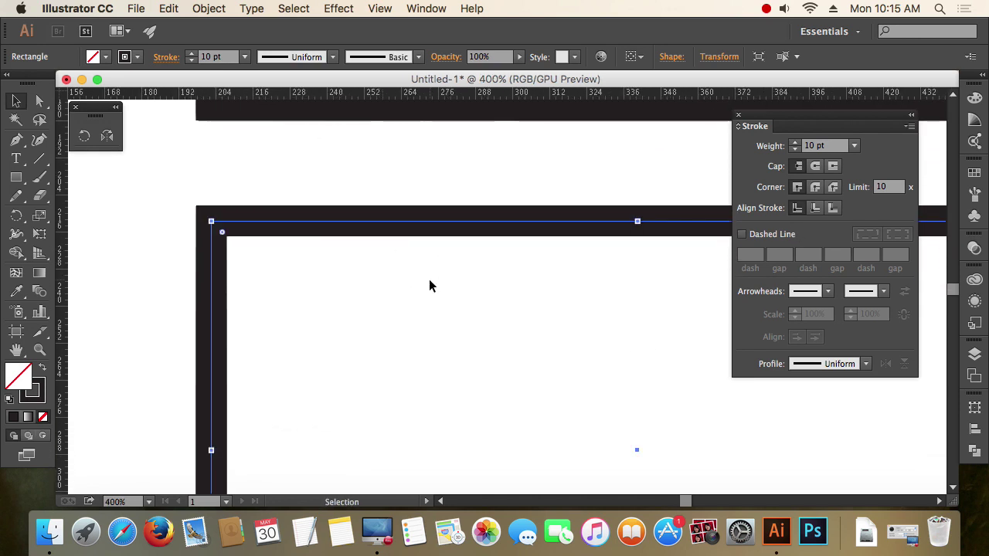
{"action": "scroll", "coordinate": [429, 279], "scroll_direction": "down", "scroll_amount": 3}
{"action": "scroll", "coordinate": [476, 288], "scroll_direction": "up", "scroll_amount": 1}
{"action": "key", "text": "space"}
{"action": "left_click_drag", "start_coordinate": [510, 282], "coordinate": [470, 261]}
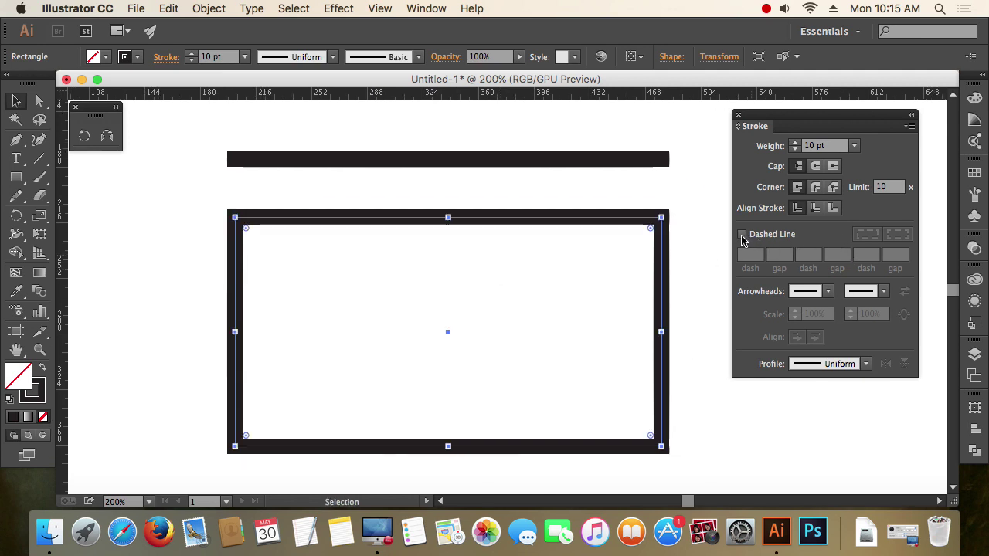
Turn on Dashed Line for the rectangle's stroke and preview it.
{"action": "left_click", "coordinate": [741, 234]}
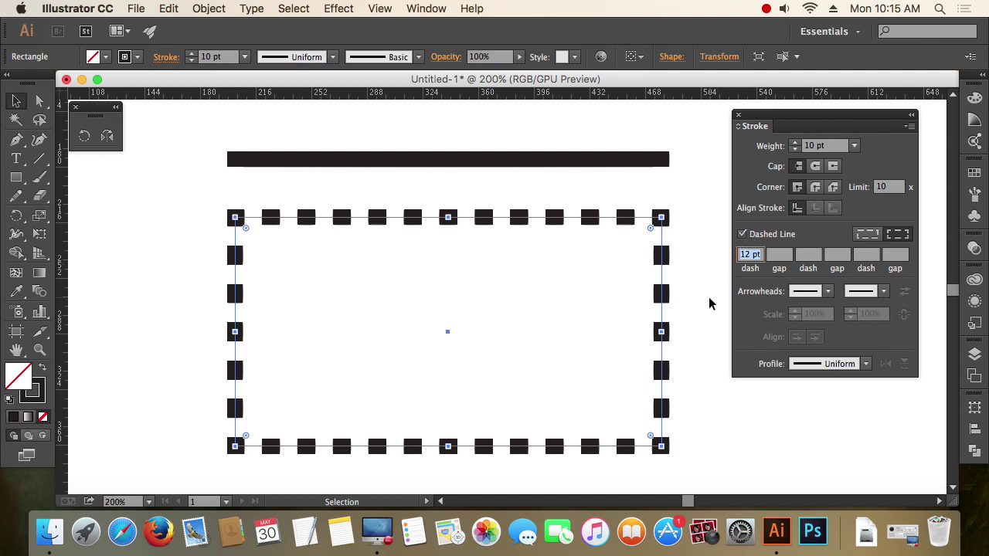
{"action": "left_click", "coordinate": [510, 209]}
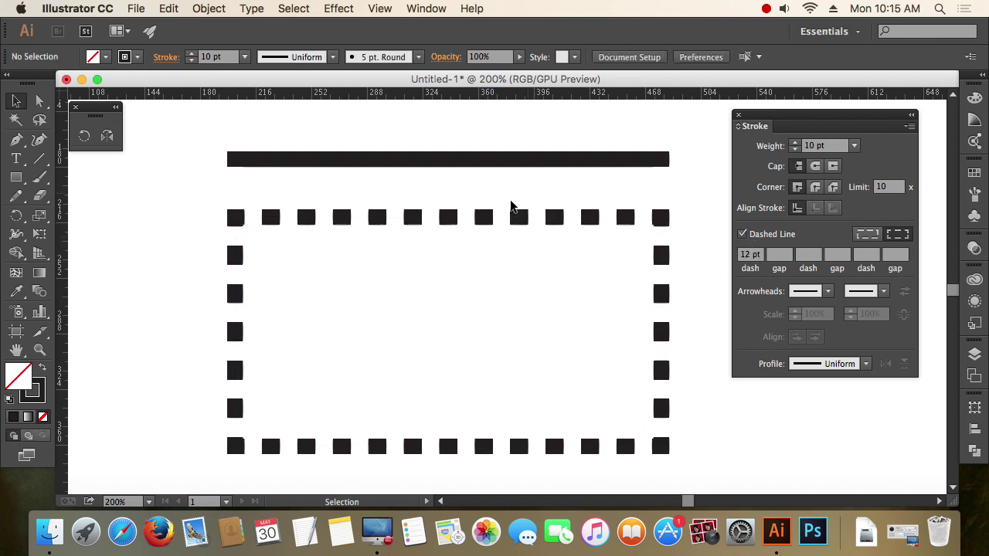
{"action": "left_click_drag", "start_coordinate": [205, 216], "coordinate": [359, 331]}
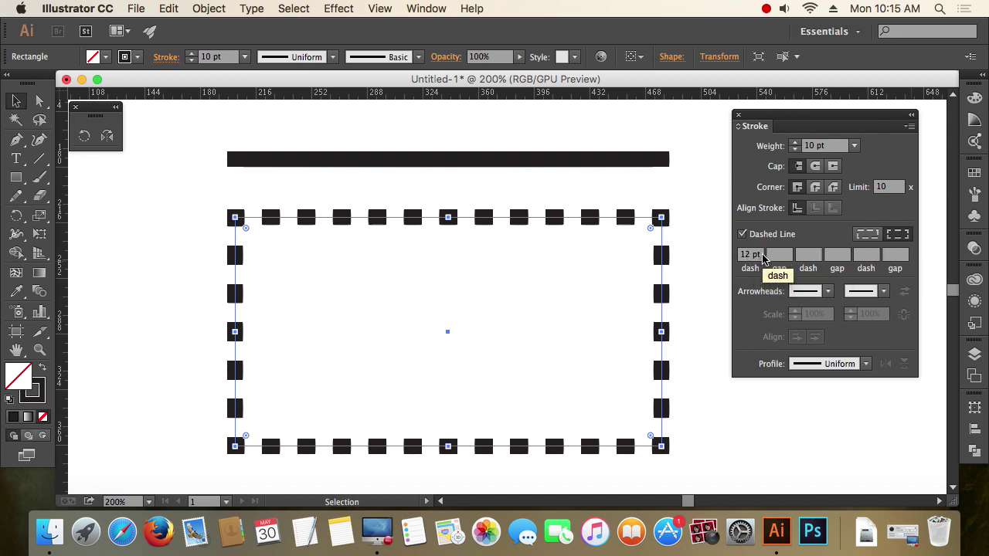
Set the dash pattern to 5 pt dash, 10 pt gap, 10 pt dash, 20 pt gap.
{"action": "left_click_drag", "start_coordinate": [761, 255], "coordinate": [726, 256]}
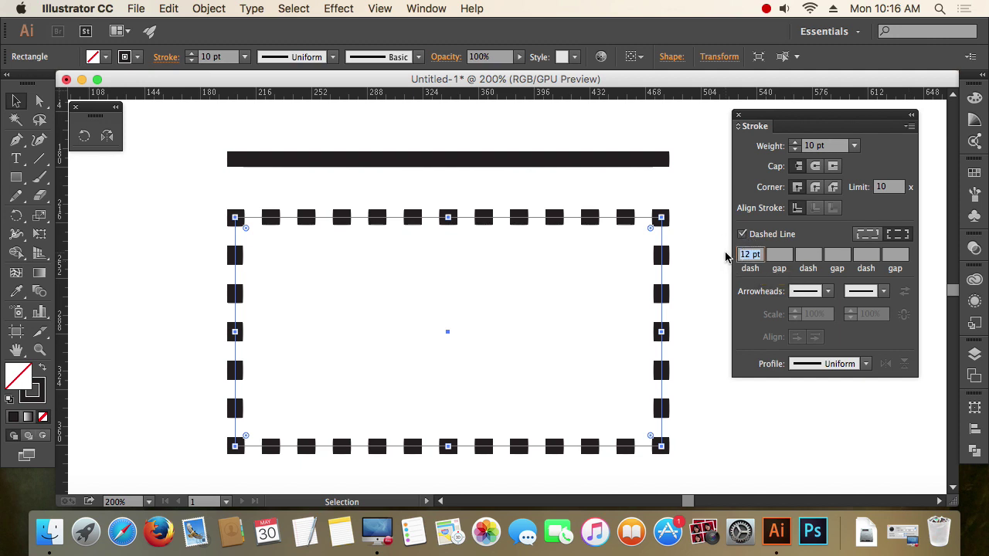
{"action": "type", "text": "5"}
{"action": "key", "text": "Tab"}
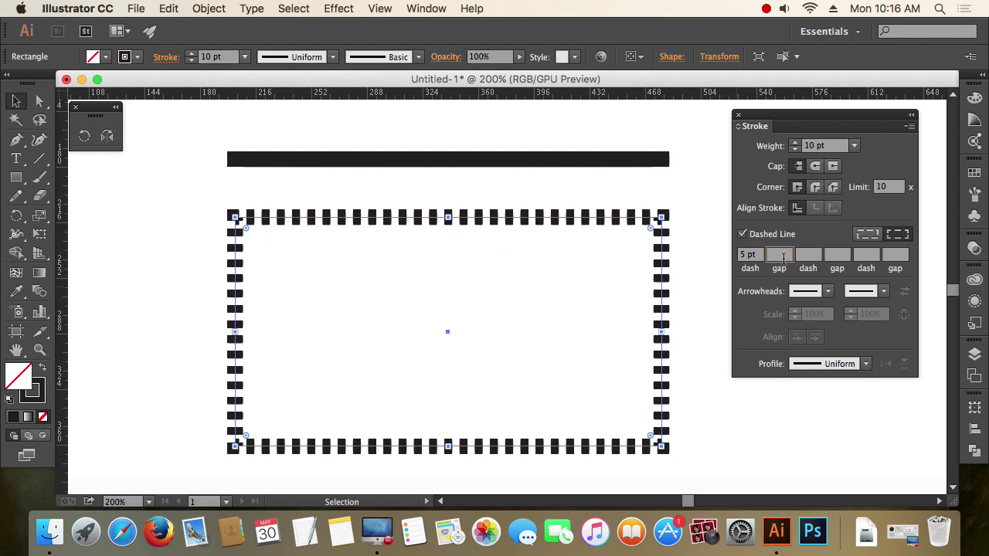
{"action": "key", "text": "Tab"}
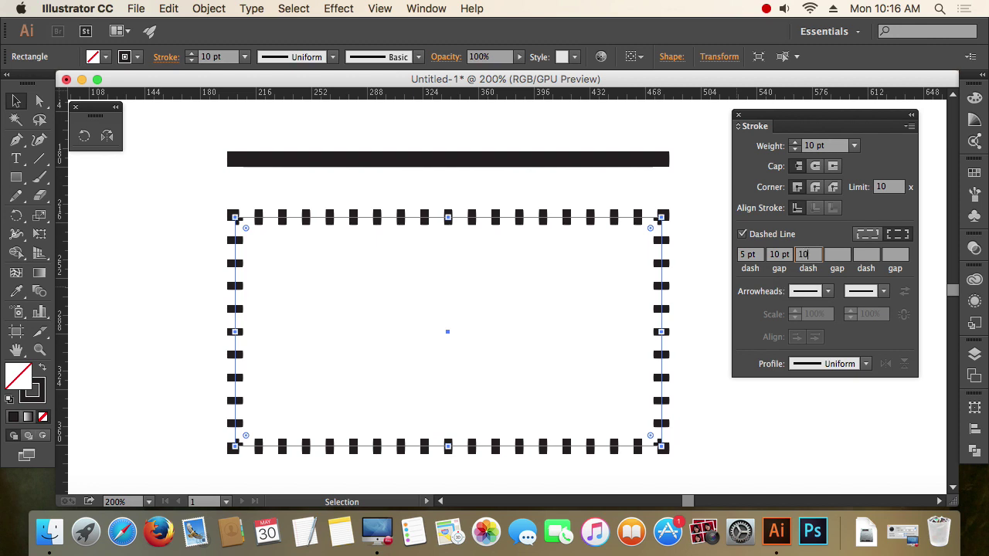
{"action": "key", "text": "Tab"}
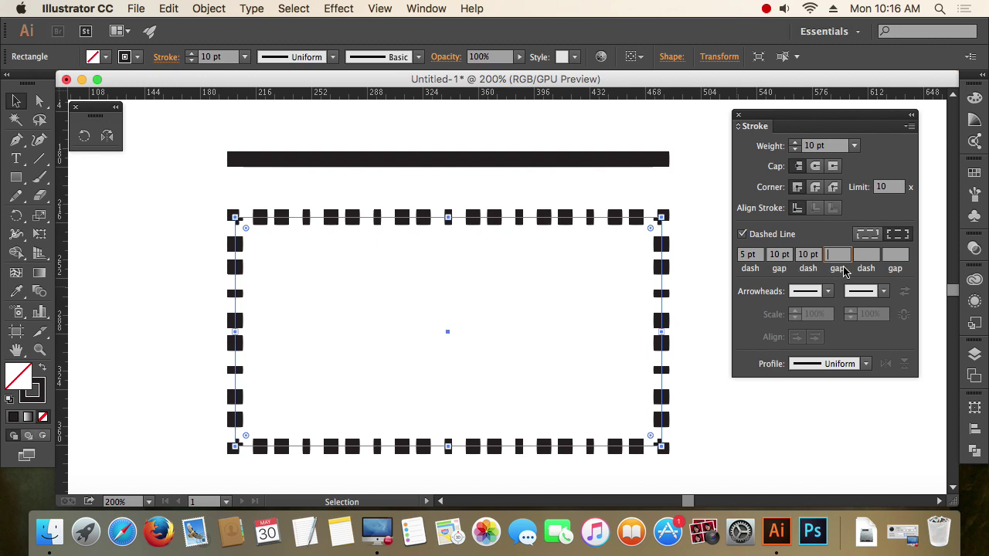
{"action": "type", "text": "20"}
{"action": "key", "text": "Tab"}
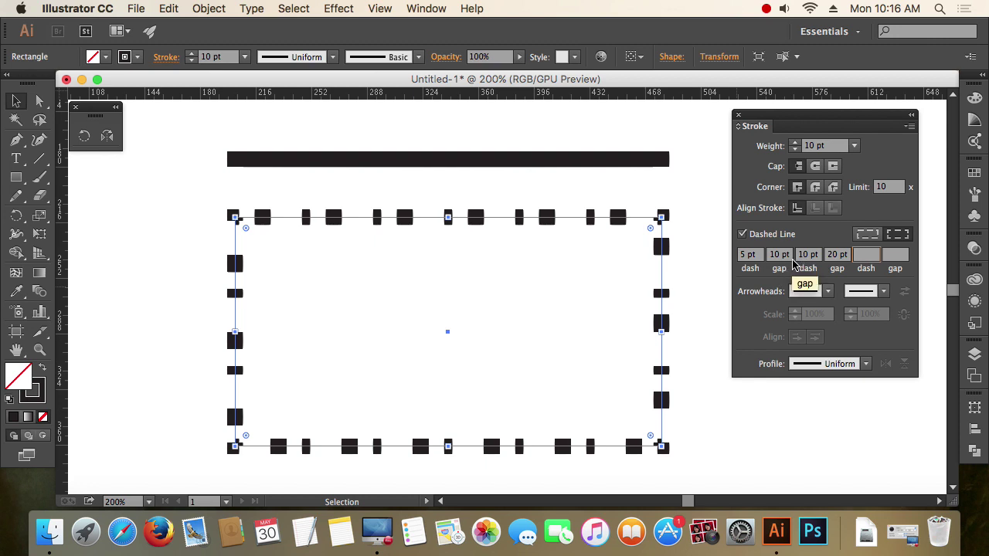
{"action": "left_click", "coordinate": [510, 154]}
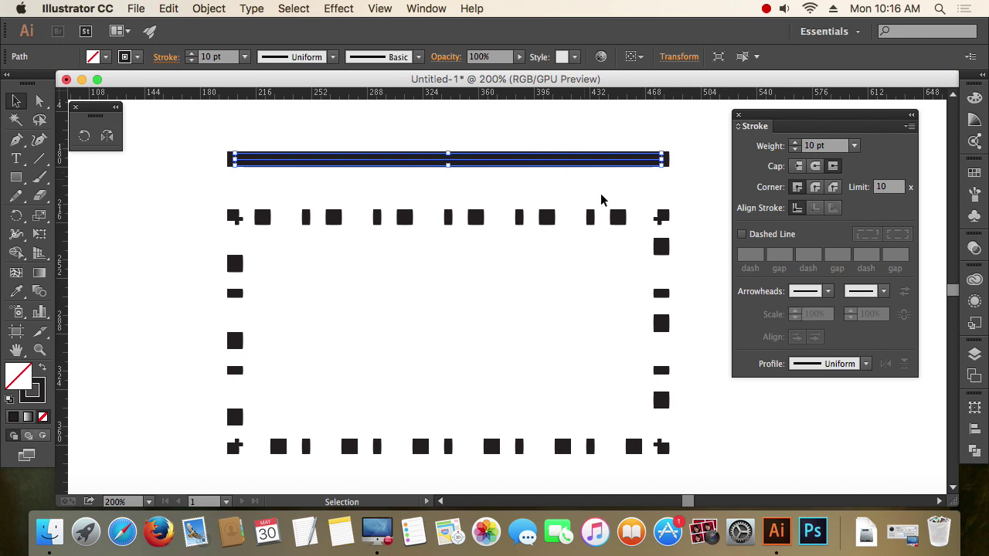
Give the black bar butt caps so its ends stop flush at its end points.
{"action": "left_click", "coordinate": [795, 167]}
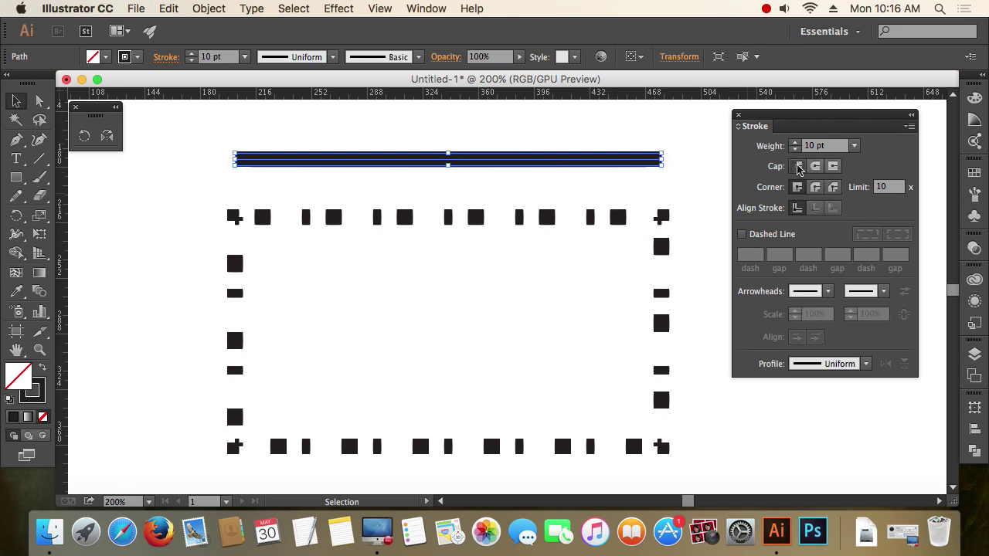
{"action": "scroll", "coordinate": [474, 190], "scroll_direction": "up", "scroll_amount": 2}
{"action": "scroll", "coordinate": [474, 190], "scroll_direction": "left", "scroll_amount": 3}
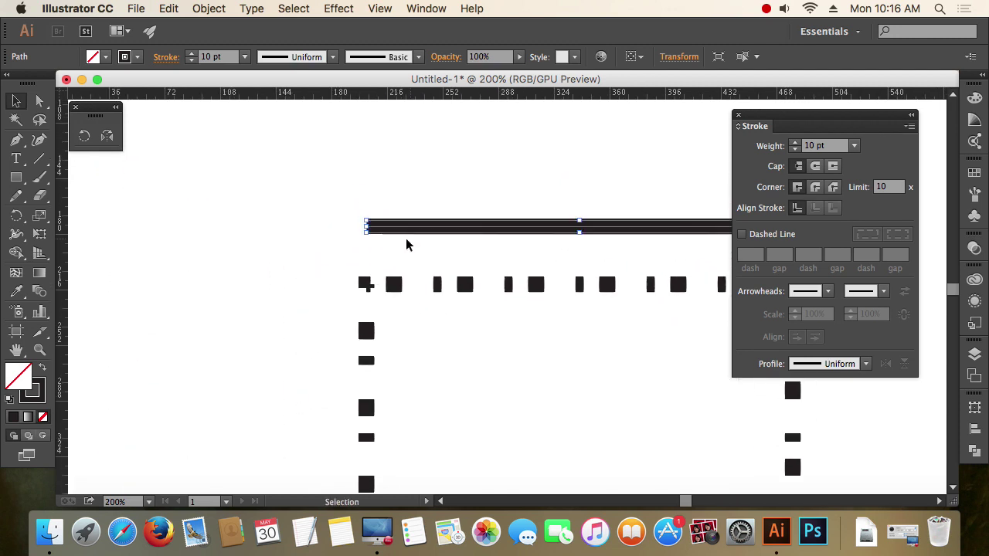
{"action": "scroll", "coordinate": [407, 242], "scroll_direction": "up", "scroll_amount": 5}
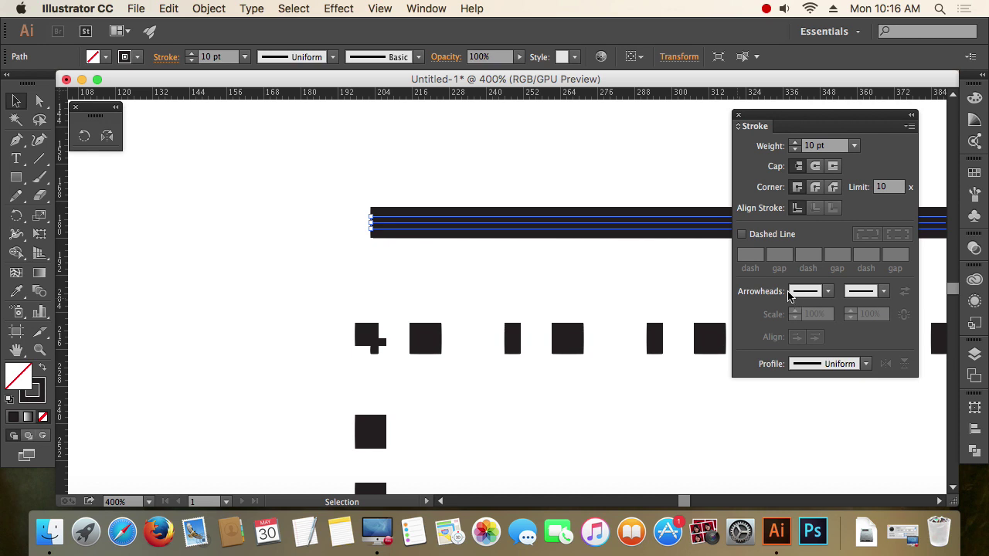
{"action": "scroll", "coordinate": [393, 260], "scroll_direction": "down", "scroll_amount": 5}
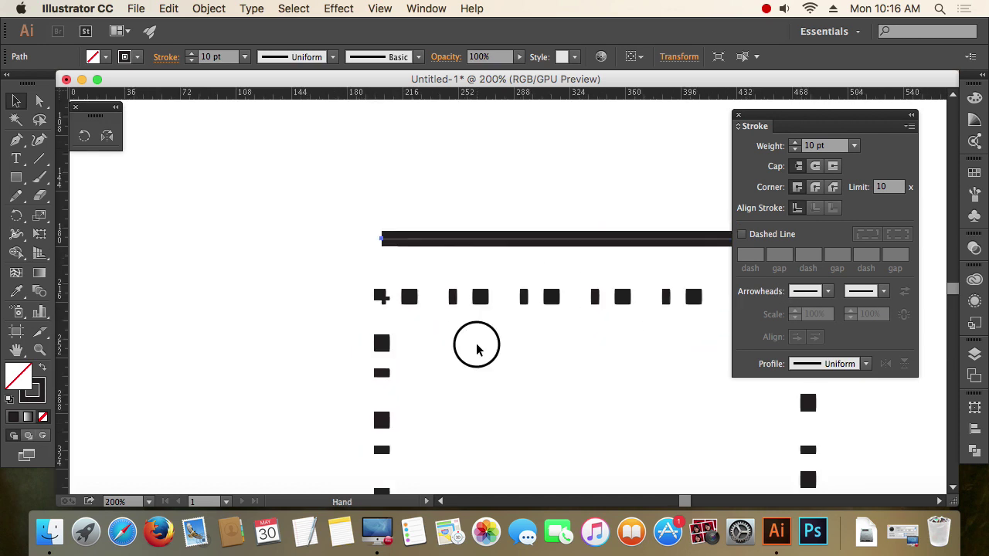
{"action": "mouse_move", "coordinate": [235, 262]}
{"action": "left_mouse_down"}
{"action": "mouse_move", "coordinate": [386, 334]}
{"action": "mouse_move", "coordinate": [386, 234]}
{"action": "left_mouse_up"}
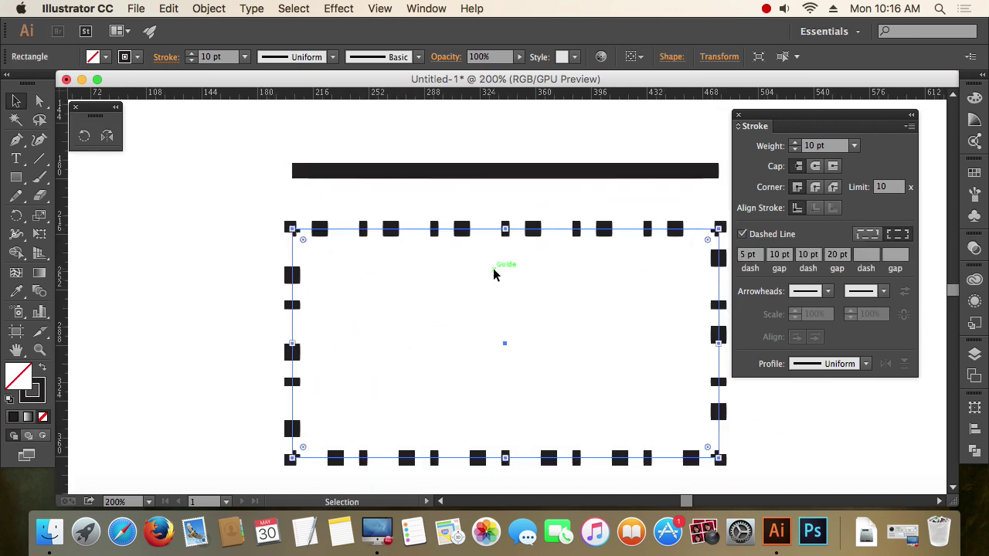
{"action": "left_click_drag", "start_coordinate": [487, 143], "coordinate": [527, 185]}
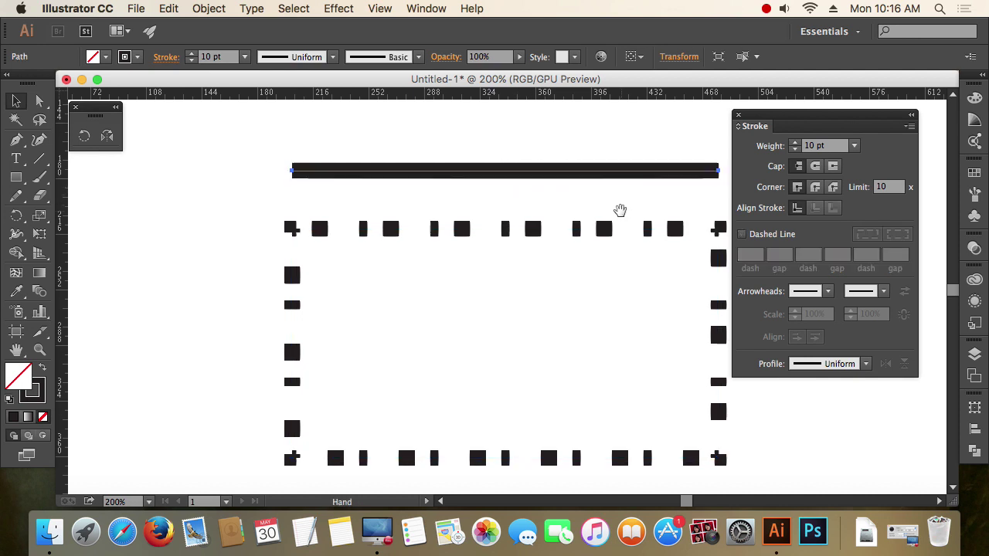
{"action": "left_click_drag", "start_coordinate": [621, 210], "coordinate": [596, 228]}
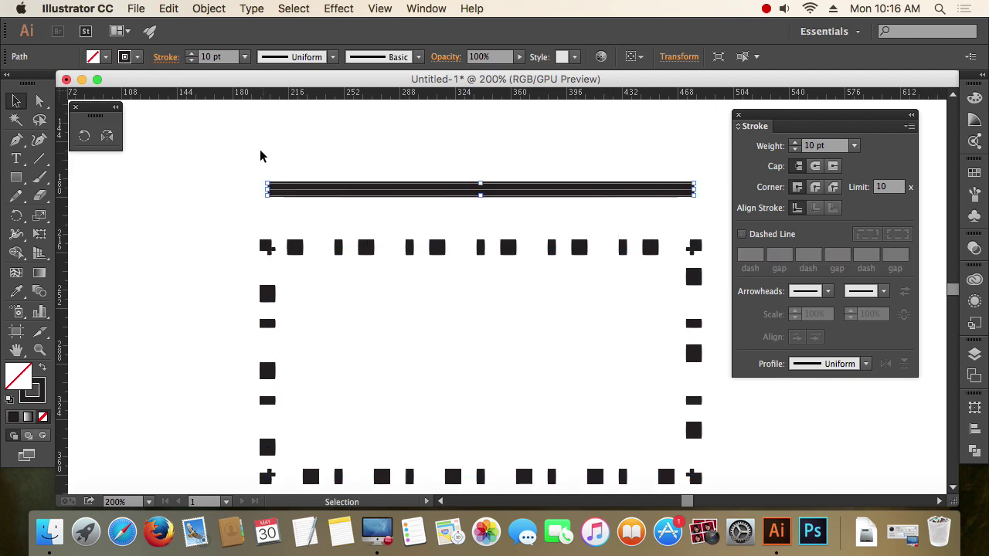
Put an Arrow 1 head on the line's start, scaled at 100%.
{"action": "left_click", "coordinate": [828, 293]}
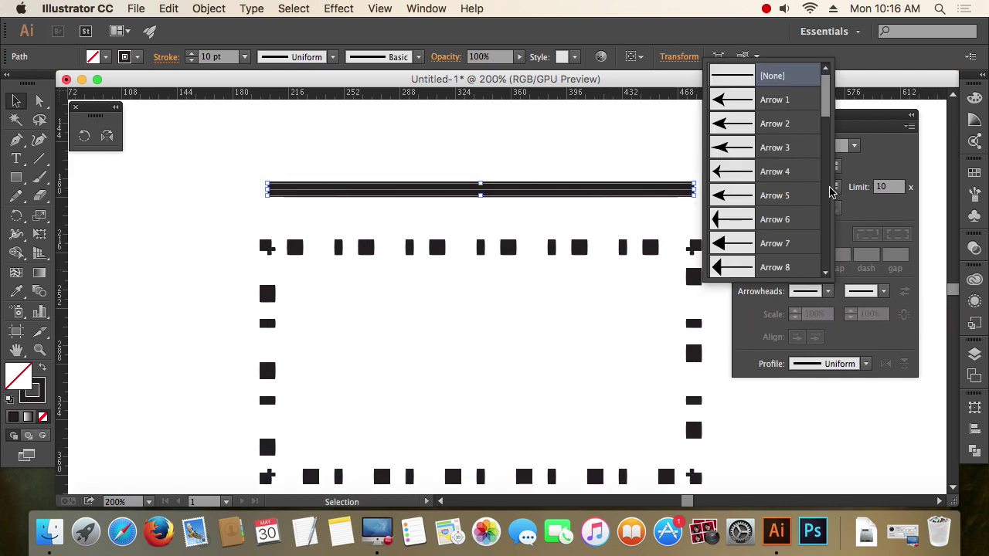
{"action": "left_click_drag", "start_coordinate": [826, 96], "coordinate": [830, 74]}
{"action": "left_click", "coordinate": [779, 102]}
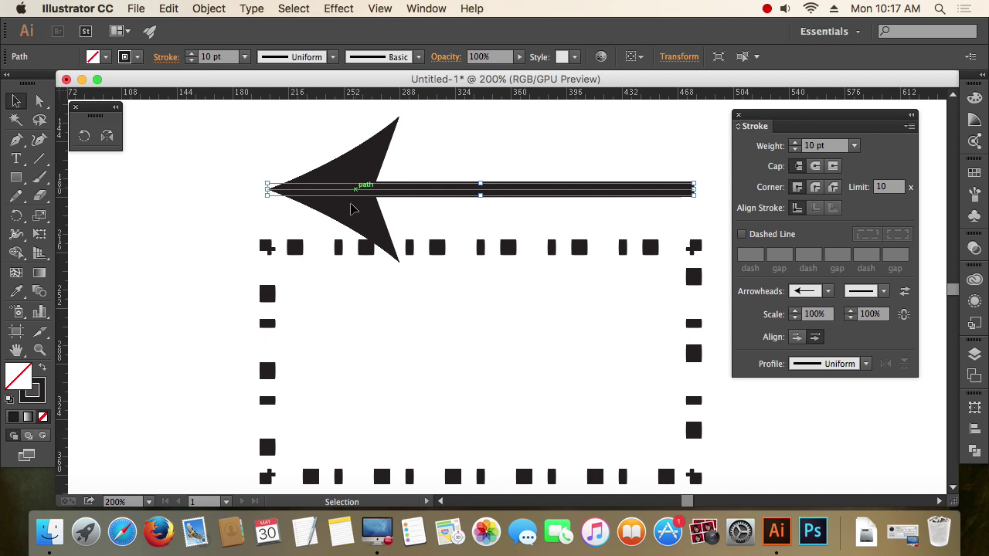
{"action": "left_click", "coordinate": [794, 318]}
{"action": "left_click", "coordinate": [795, 318]}
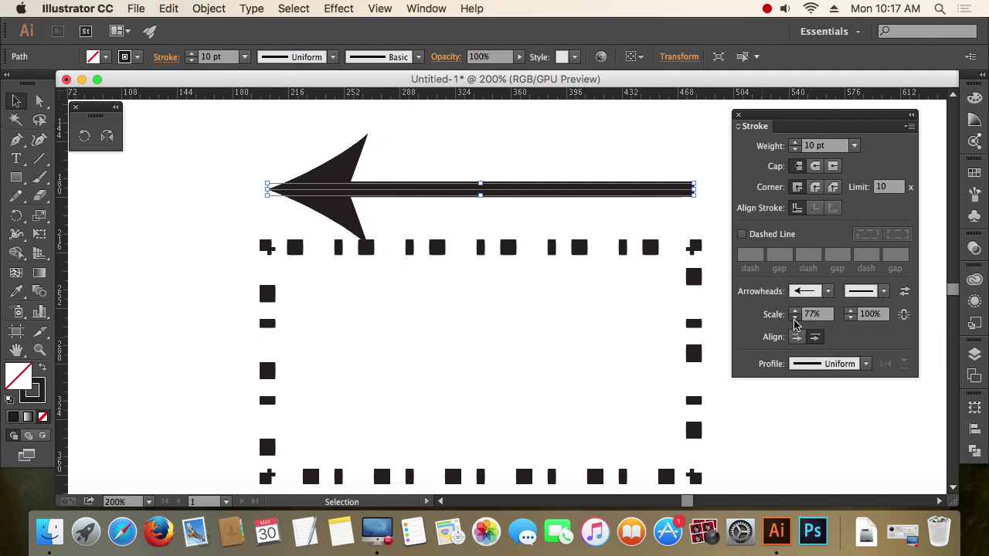
{"action": "left_click", "coordinate": [795, 311]}
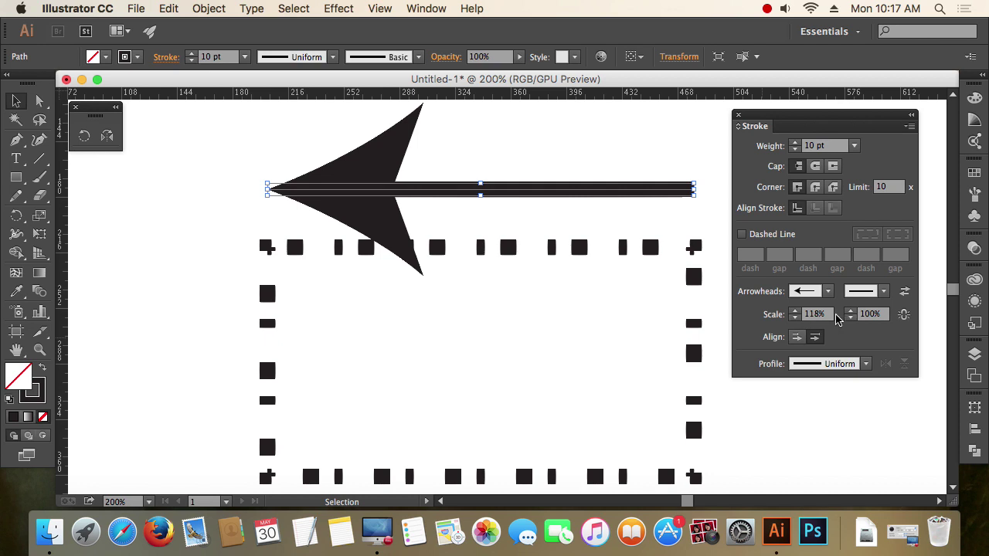
{"action": "left_click", "coordinate": [815, 314]}
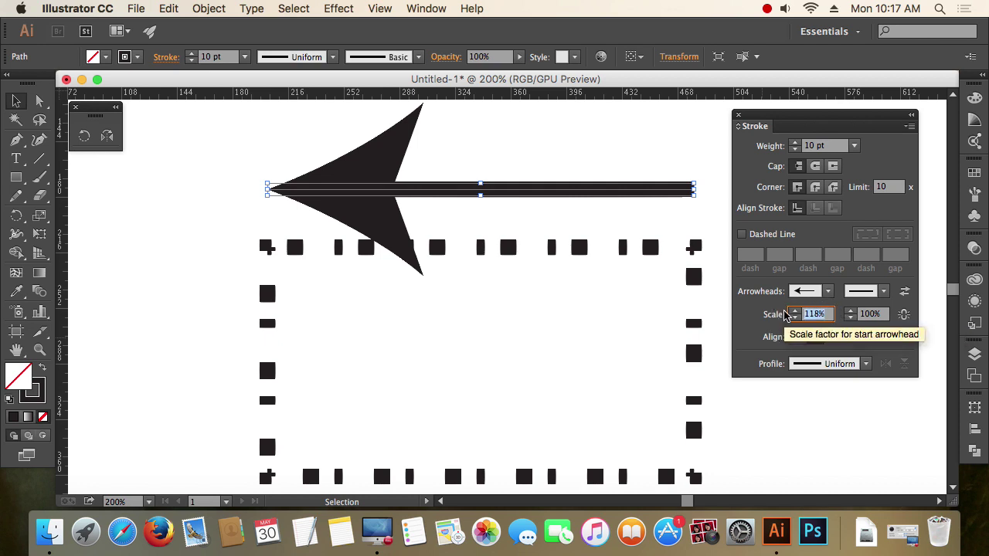
{"action": "type", "text": "100"}
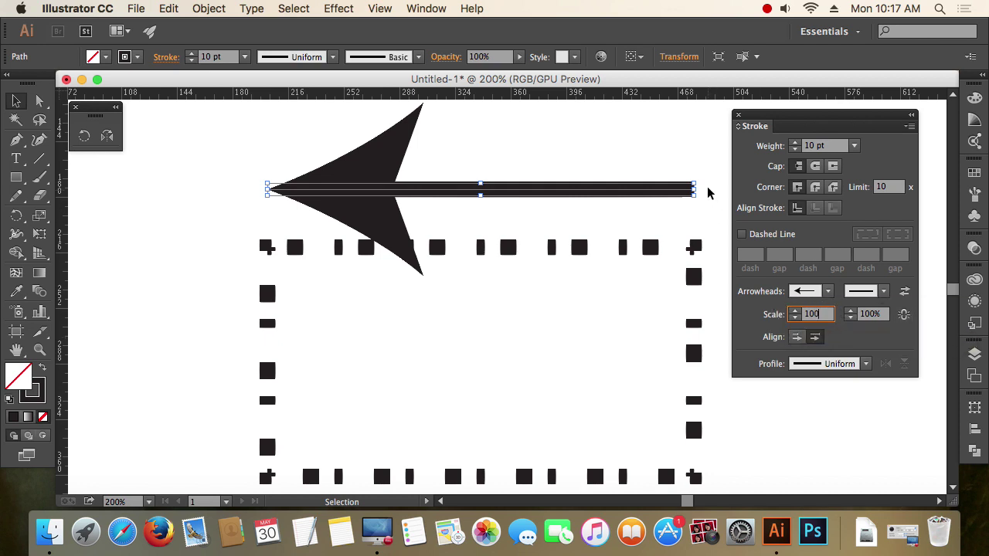
{"action": "left_click", "coordinate": [682, 176]}
Reselect the line and add a matching arrowhead to its end.
{"action": "left_click_drag", "start_coordinate": [645, 155], "coordinate": [685, 211]}
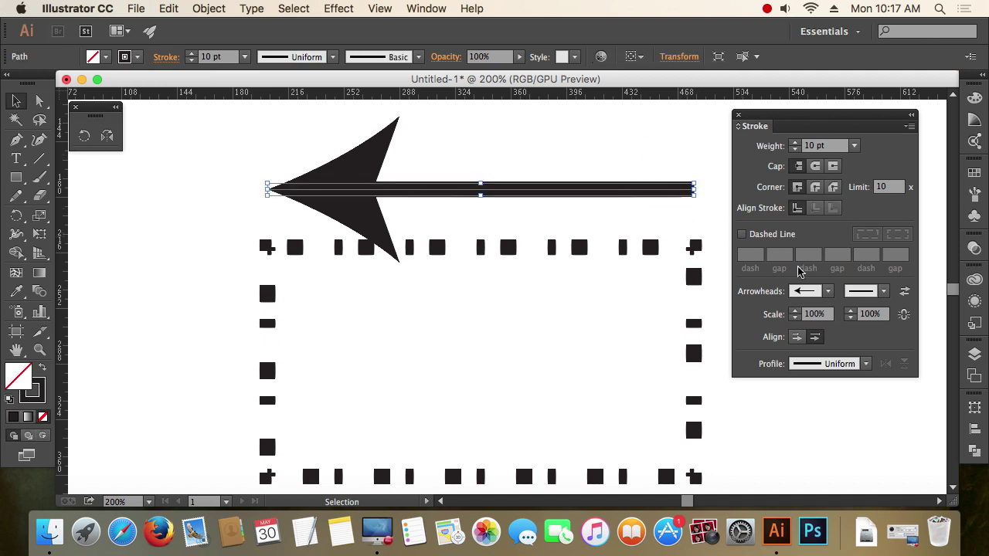
{"action": "left_click", "coordinate": [884, 293]}
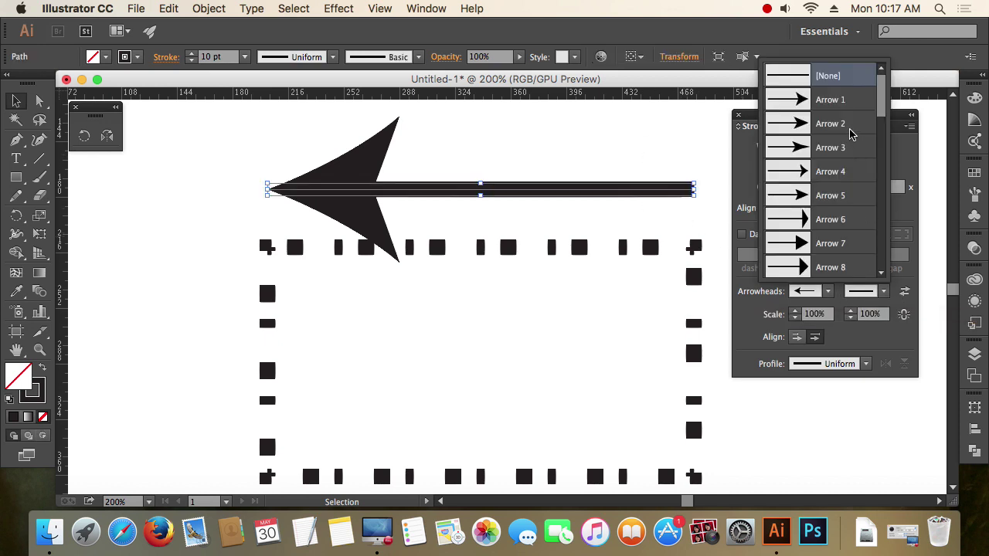
{"action": "left_click", "coordinate": [828, 102]}
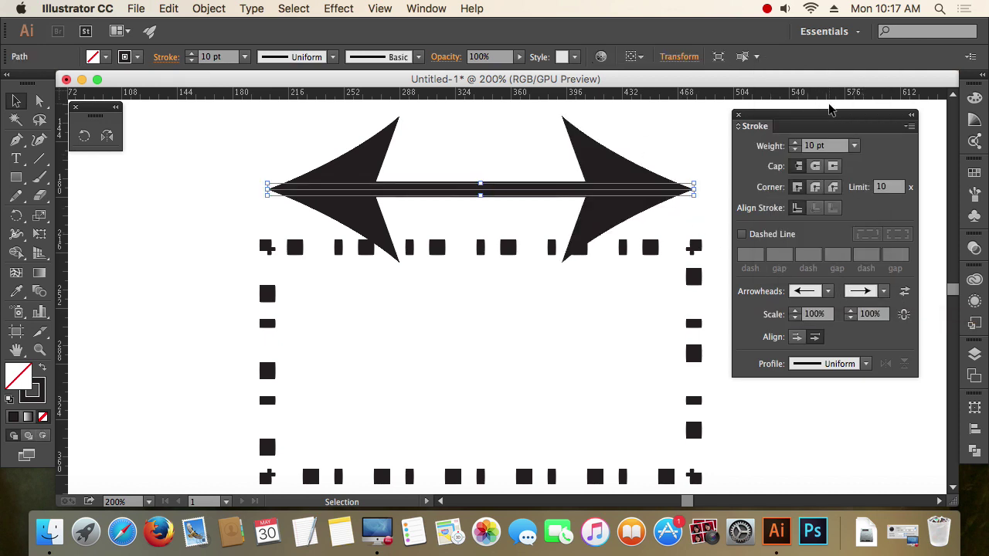
{"action": "left_click", "coordinate": [662, 150]}
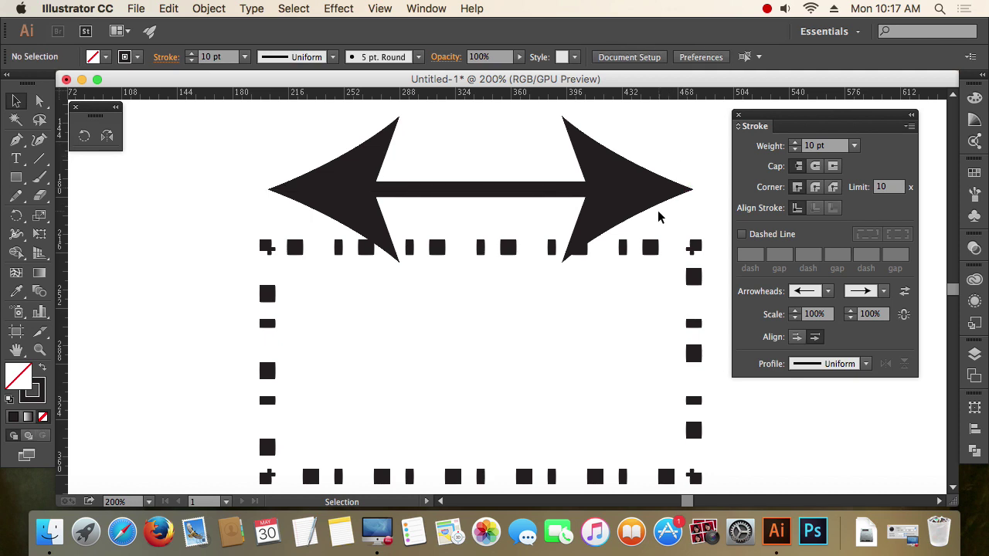
Move the double arrow higher above the dashed rectangle.
{"action": "scroll", "coordinate": [585, 256], "scroll_direction": "down", "scroll_amount": 1}
{"action": "scroll", "coordinate": [585, 256], "scroll_direction": "down", "scroll_amount": 2}
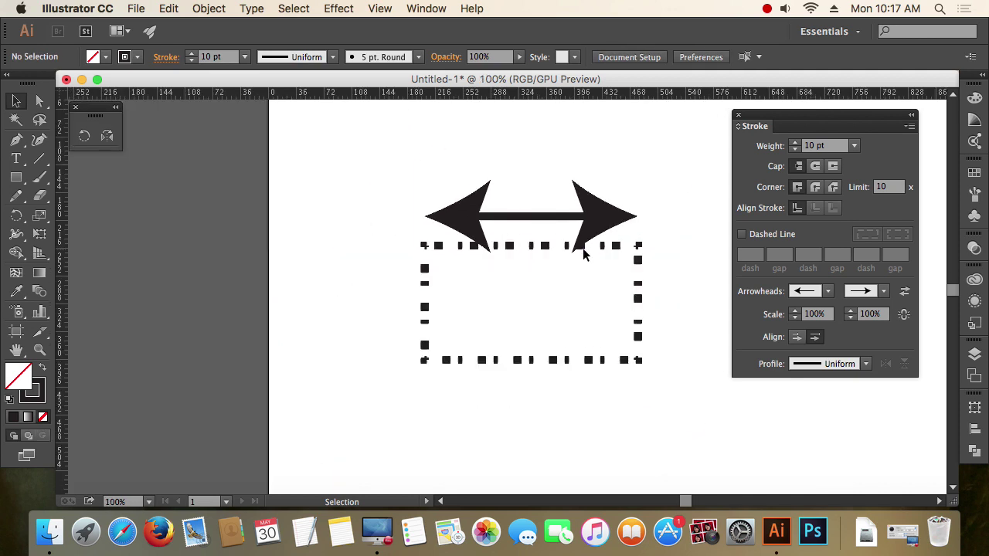
{"action": "scroll", "coordinate": [580, 255], "scroll_direction": "right", "scroll_amount": 1}
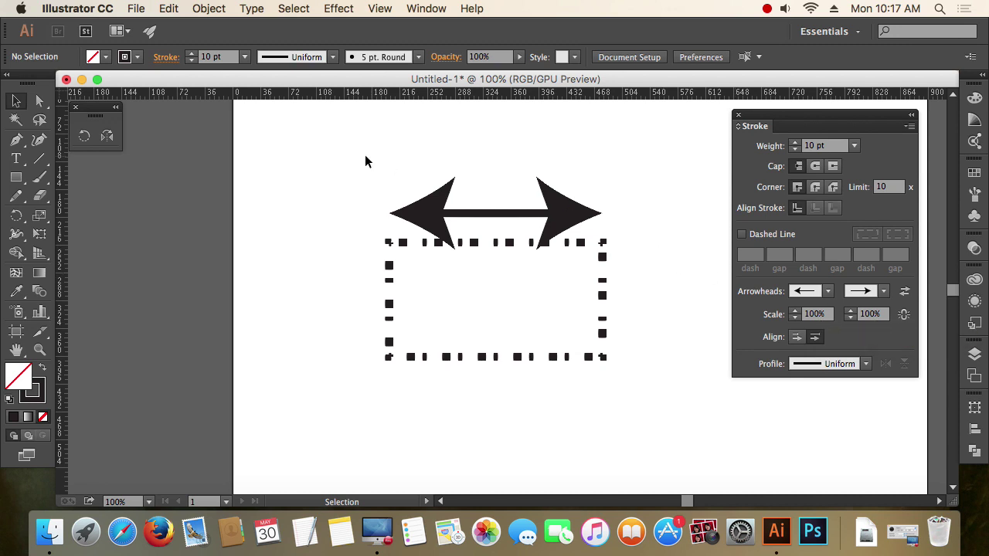
{"action": "left_click_drag", "start_coordinate": [365, 155], "coordinate": [585, 182]}
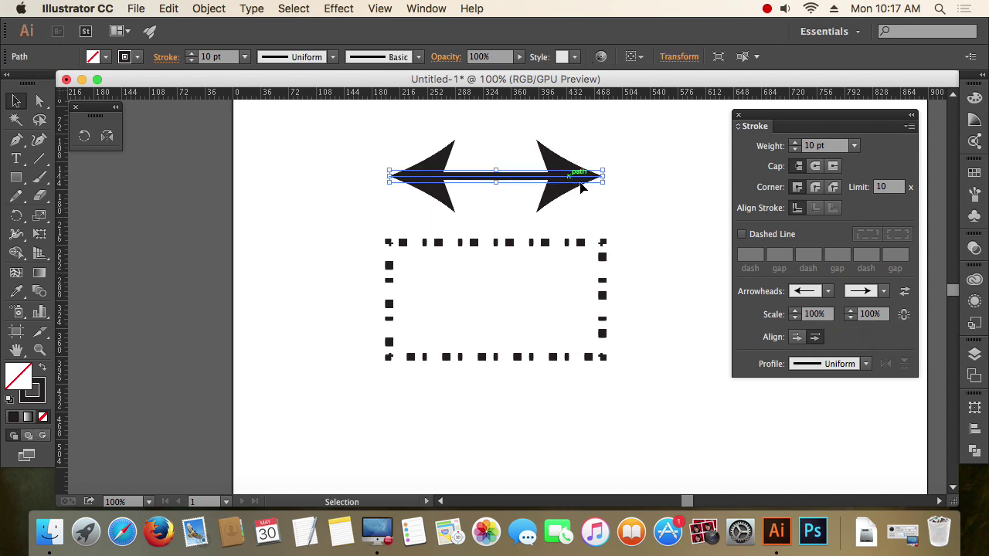
{"action": "left_click", "coordinate": [621, 224]}
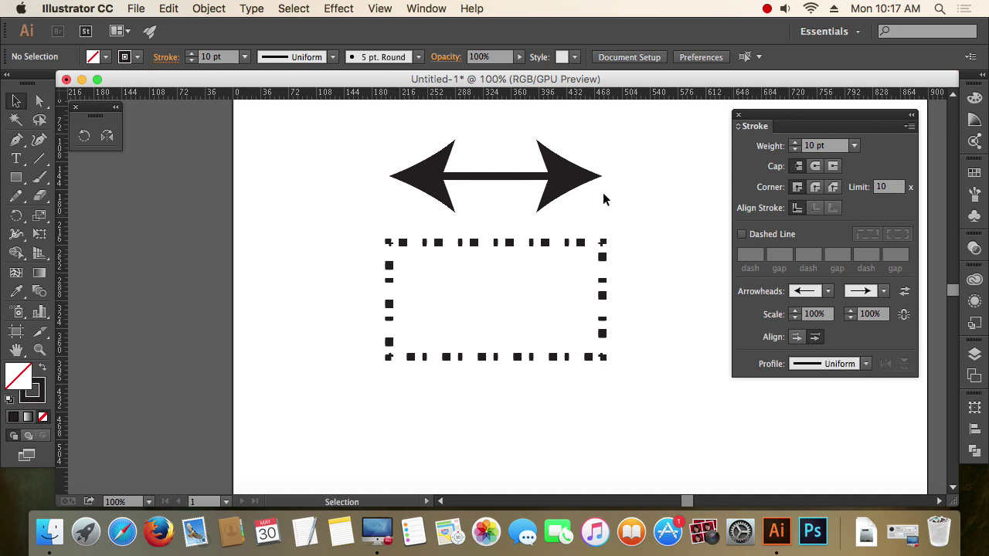
Set the arrowheads to extend beyond the line's ends after comparing tip-at-end placement.
{"action": "left_click", "coordinate": [437, 176]}
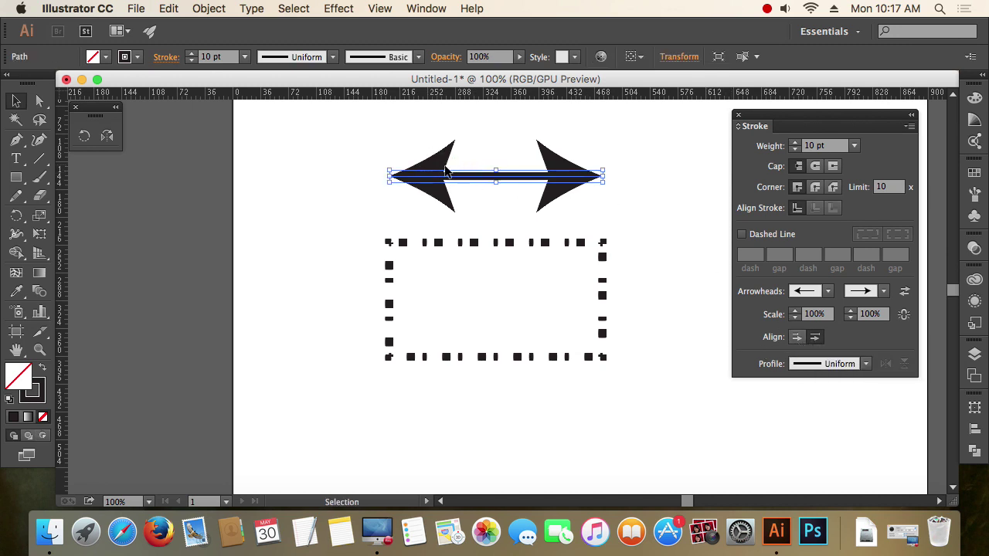
{"action": "left_click", "coordinate": [796, 337]}
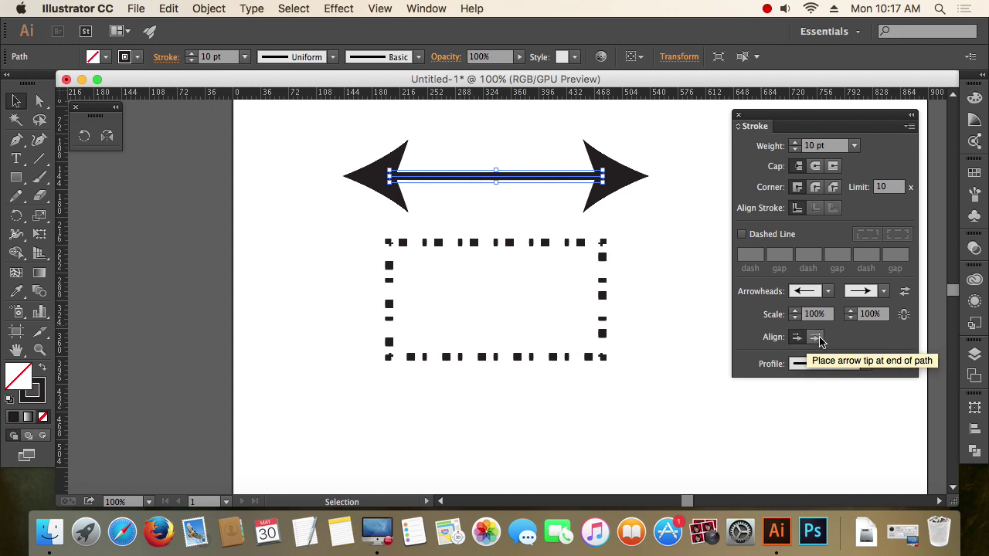
{"action": "left_click", "coordinate": [816, 338]}
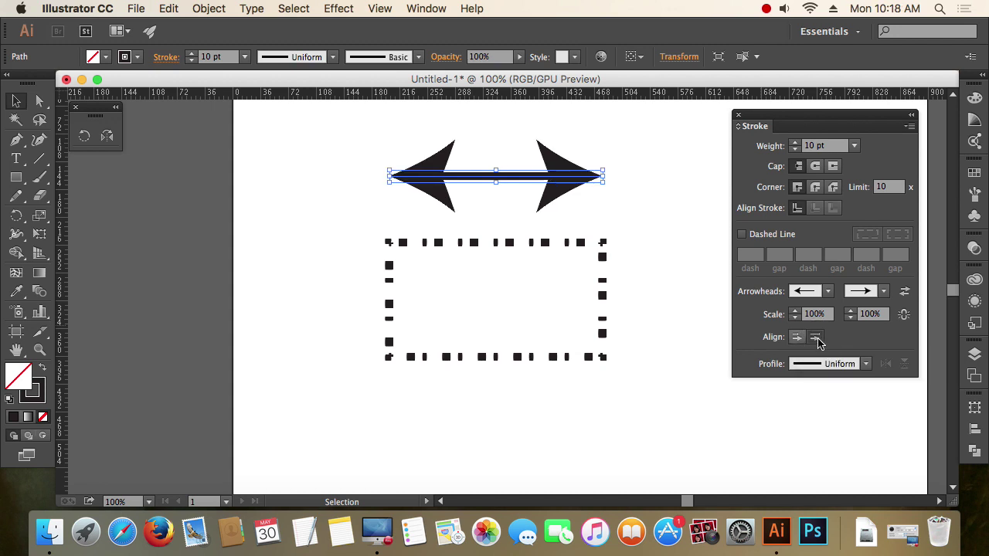
{"action": "left_click", "coordinate": [795, 336]}
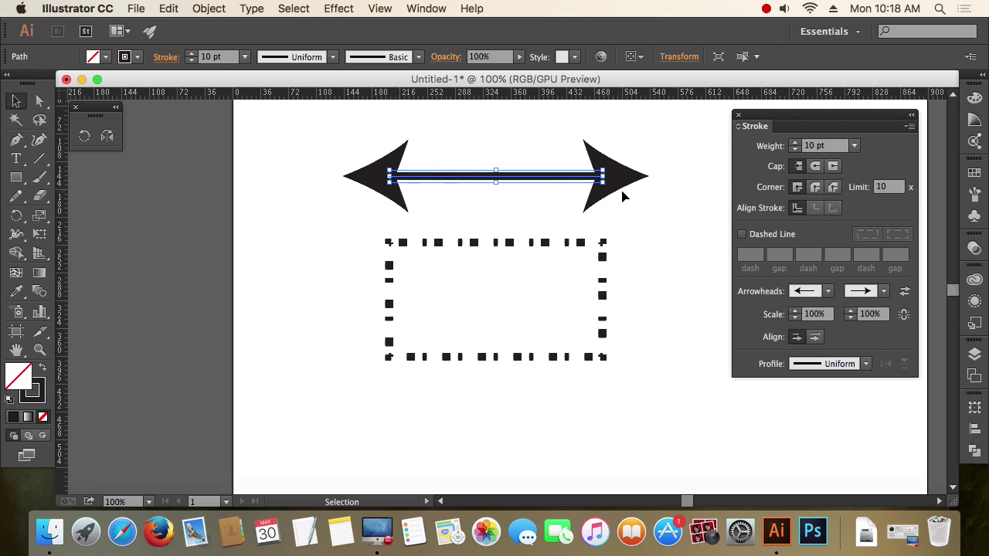
{"action": "left_click", "coordinate": [815, 337]}
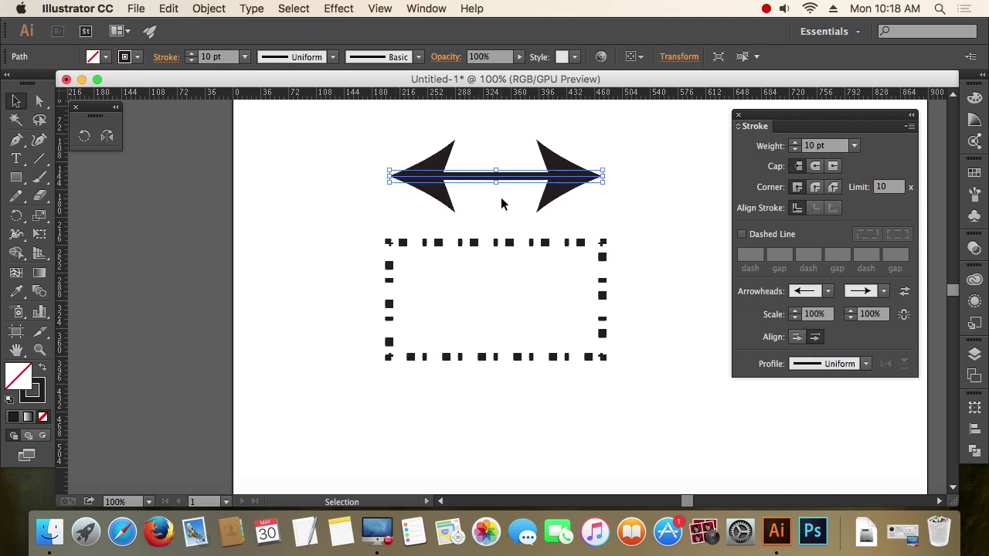
{"action": "left_click", "coordinate": [366, 196]}
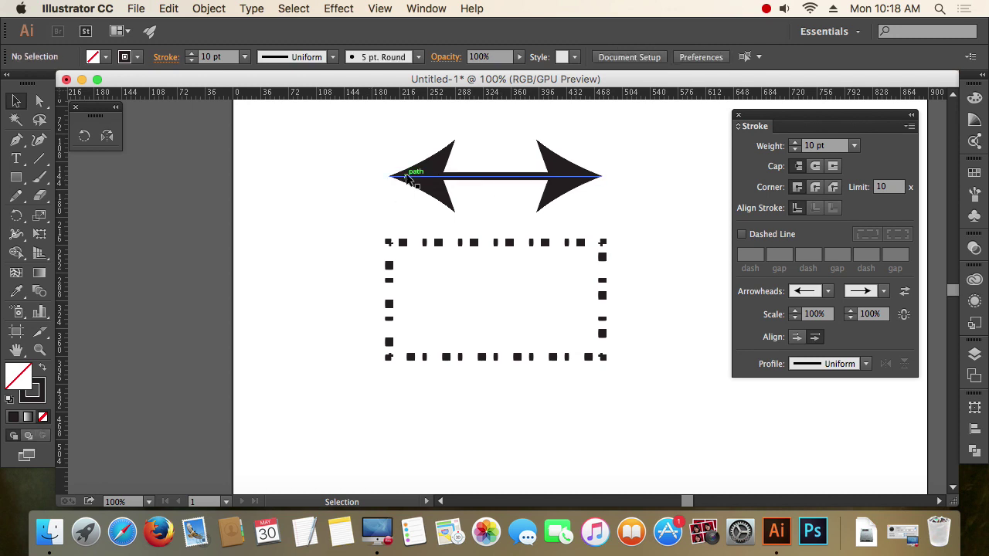
{"action": "scroll", "coordinate": [392, 153], "scroll_direction": "up", "scroll_amount": 3}
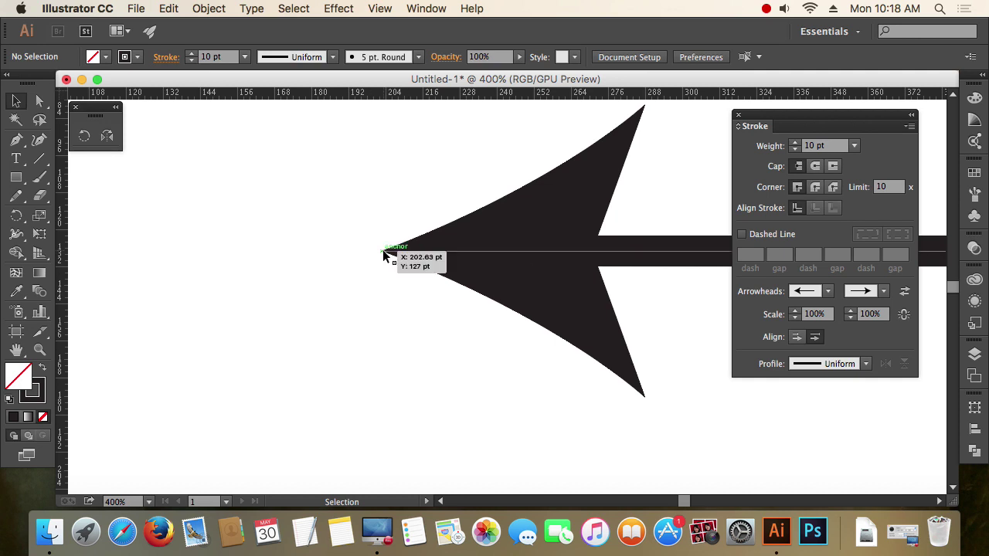
{"action": "left_click", "coordinate": [466, 199]}
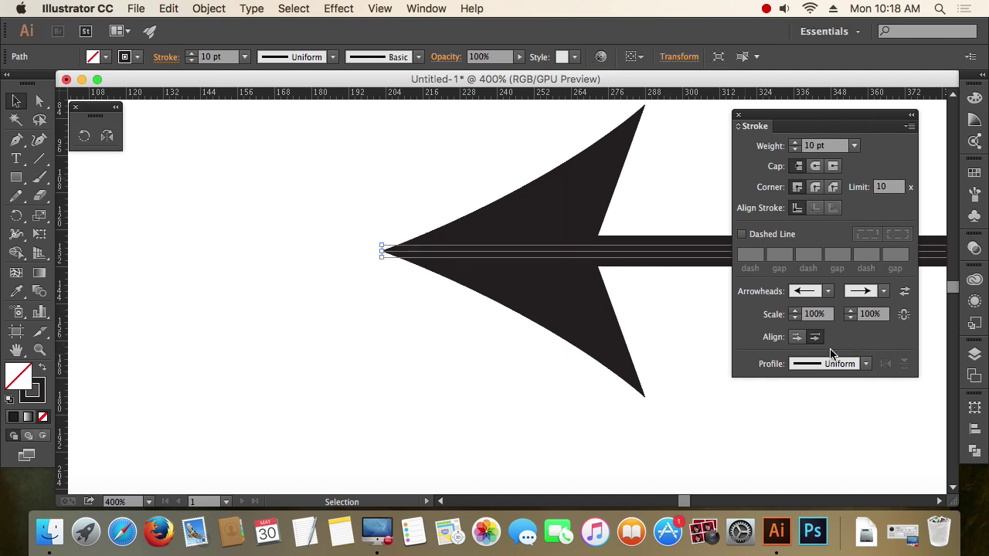
{"action": "left_click", "coordinate": [796, 338]}
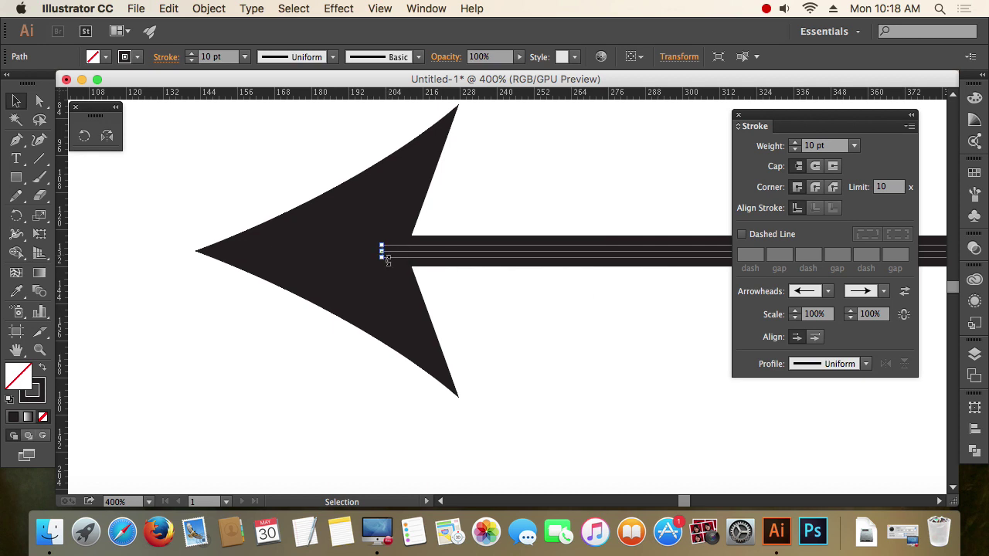
{"action": "key", "text": "super+minus"}
{"action": "key", "text": "super+minus"}
{"action": "key", "text": "super+minus"}
{"action": "key", "text": "super+minus"}
{"action": "key", "text": "super+minus"}
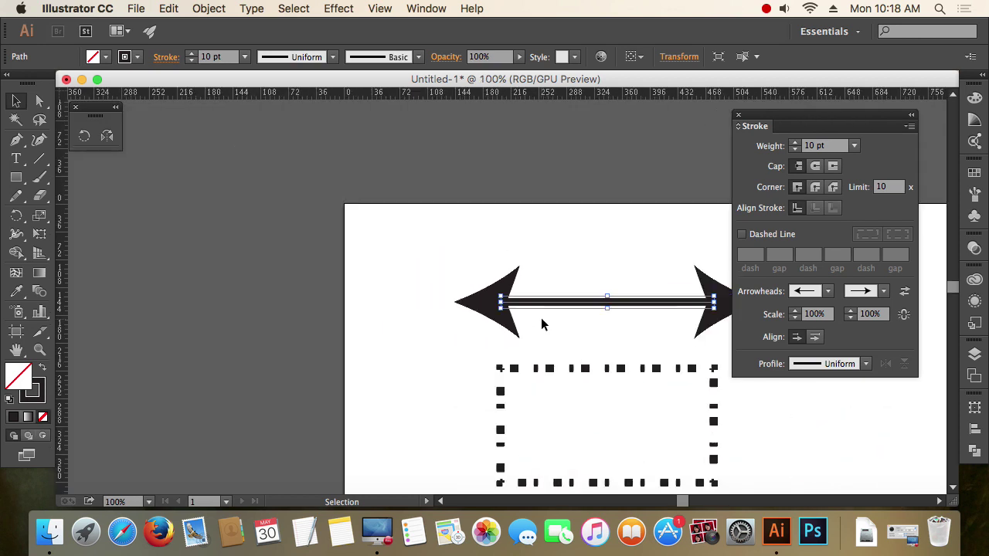
Zoom to 100% and check the stroke width profile lists for the arrow and dashed rectangle.
{"action": "left_click", "coordinate": [648, 375], "text": "super"}
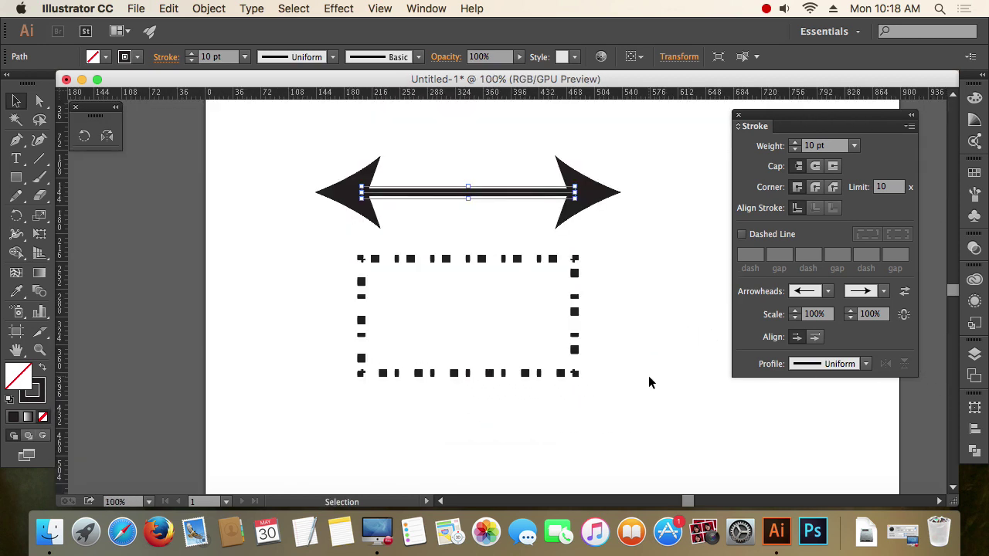
{"action": "left_click_drag", "start_coordinate": [648, 375], "coordinate": [629, 345]}
{"action": "left_click", "coordinate": [866, 363]}
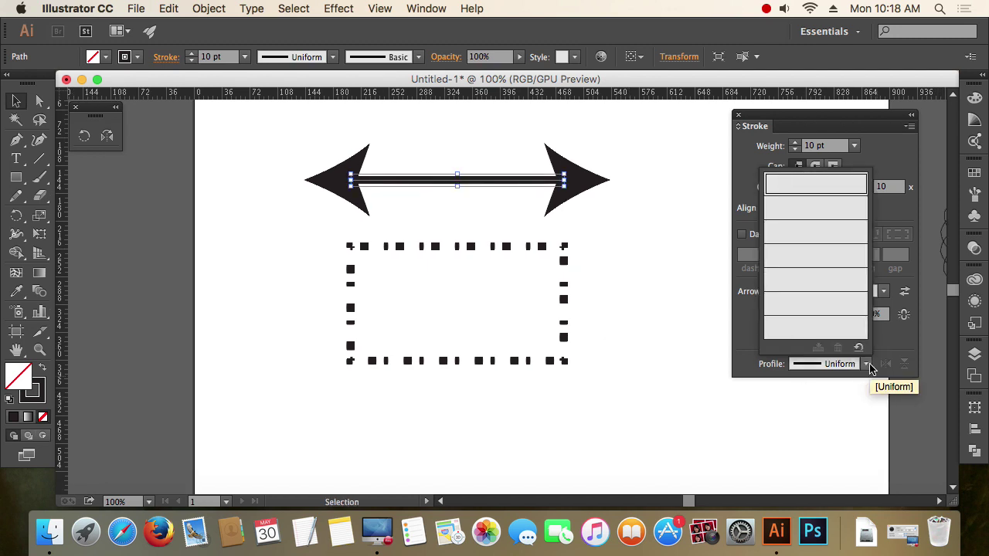
{"action": "left_click", "coordinate": [864, 363]}
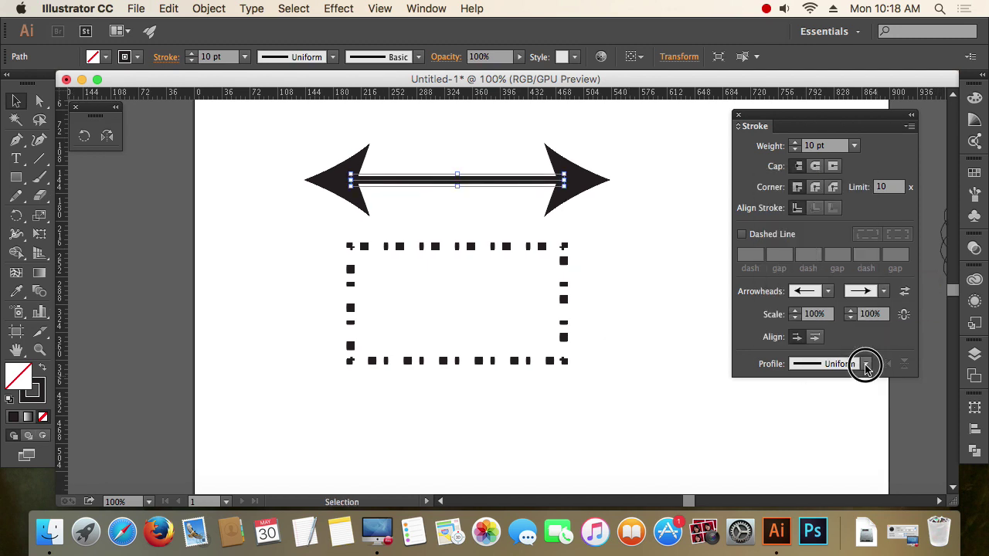
{"action": "left_click", "coordinate": [592, 252]}
{"action": "left_click", "coordinate": [469, 289]}
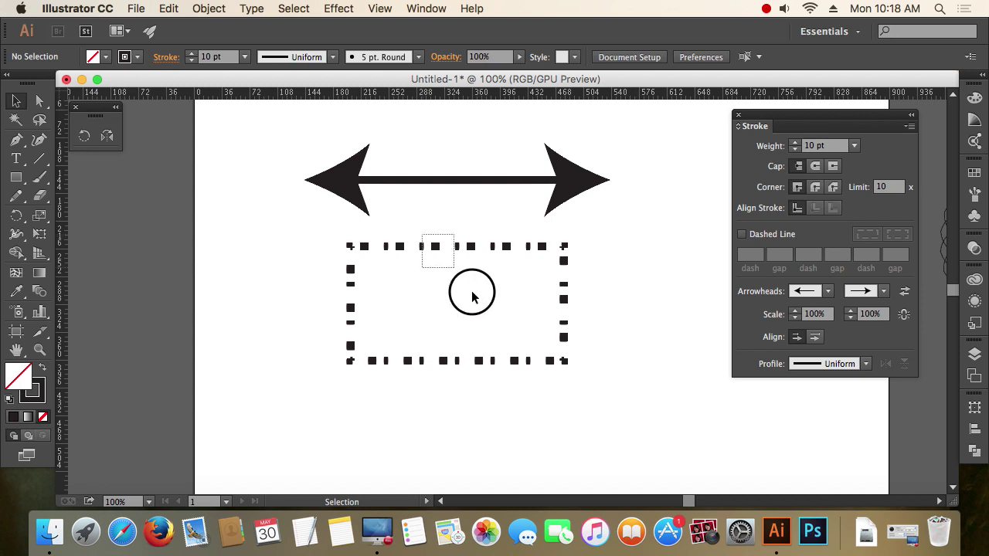
{"action": "left_click", "coordinate": [866, 364]}
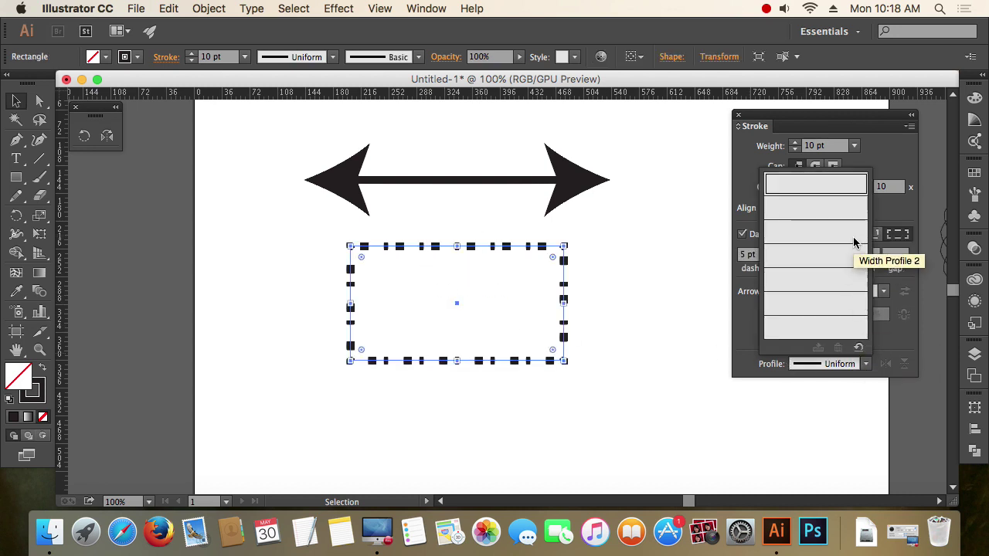
{"action": "left_click", "coordinate": [682, 404]}
{"action": "left_click", "coordinate": [600, 270]}
Move the arrow and dashed rectangle up-left, then draw a new rectangle to their lower right.
{"action": "key", "text": "super+minus"}
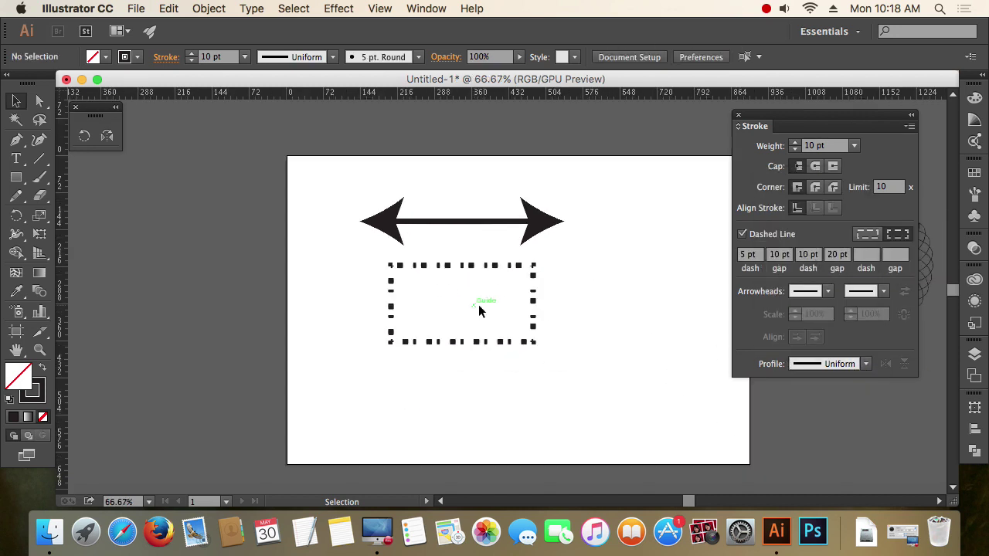
{"action": "left_click_drag", "start_coordinate": [342, 165], "coordinate": [477, 259]}
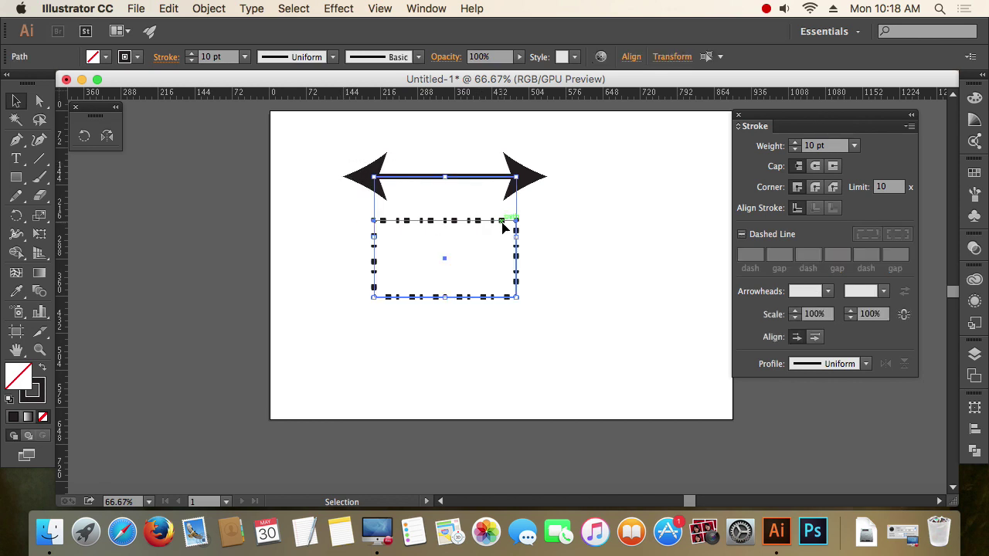
{"action": "left_click_drag", "start_coordinate": [508, 221], "coordinate": [394, 183]}
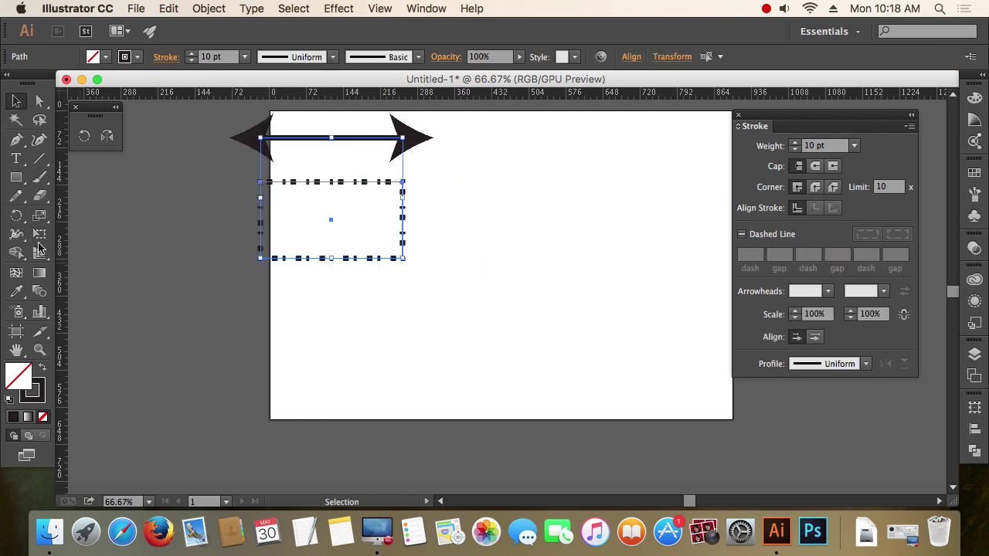
{"action": "left_click", "coordinate": [16, 177]}
{"action": "mouse_move", "coordinate": [480, 236]}
{"action": "left_mouse_down"}
{"action": "mouse_move", "coordinate": [572, 305]}
{"action": "mouse_move", "coordinate": [644, 342]}
{"action": "left_mouse_up"}
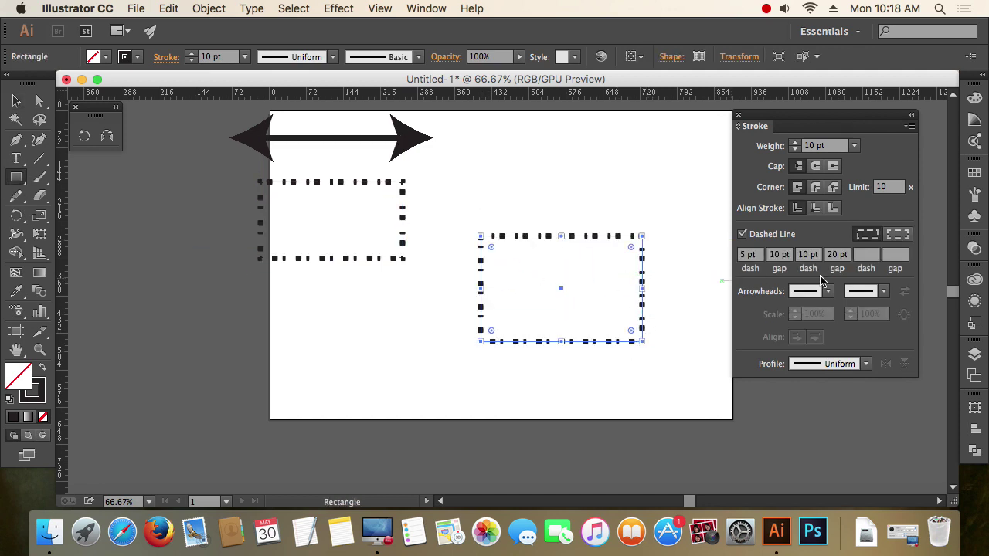
Make the new rectangle's stroke solid and apply the elliptical width profile.
{"action": "left_click", "coordinate": [741, 234]}
{"action": "left_click", "coordinate": [16, 101]}
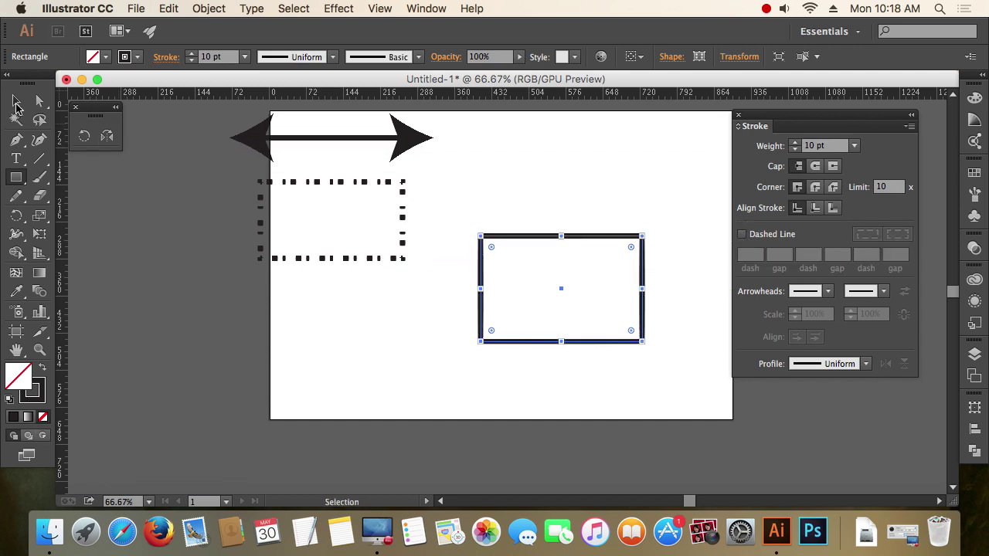
{"action": "left_click", "coordinate": [626, 225]}
{"action": "left_click", "coordinate": [570, 236]}
{"action": "left_click", "coordinate": [332, 57]}
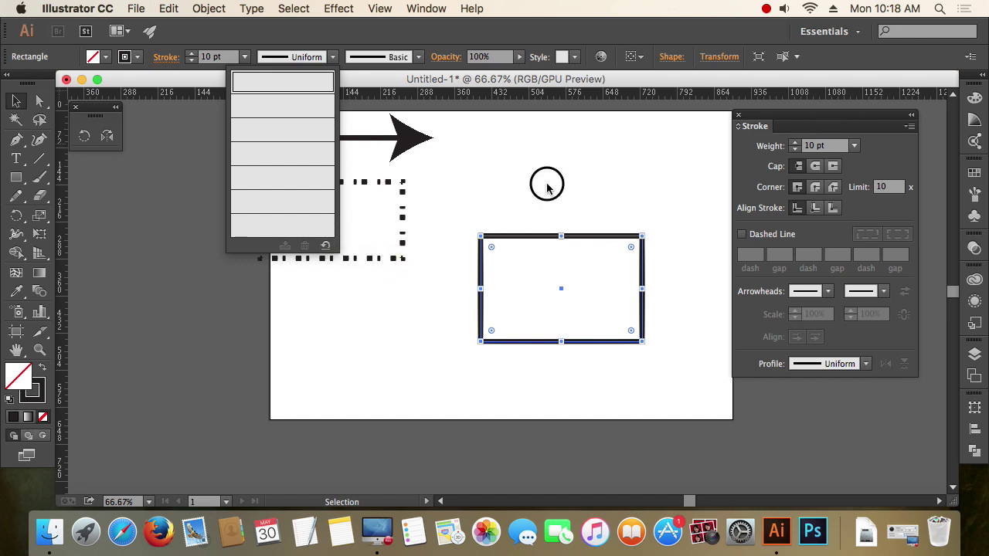
{"action": "left_click", "coordinate": [510, 195]}
{"action": "left_click", "coordinate": [552, 181]}
{"action": "left_click", "coordinate": [550, 231]}
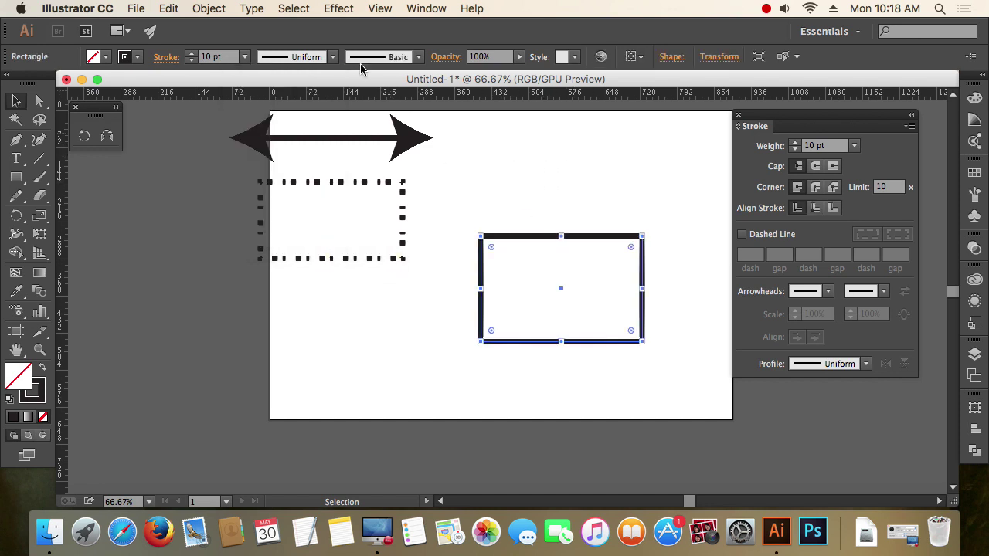
{"action": "left_click", "coordinate": [332, 58]}
{"action": "left_click", "coordinate": [298, 108]}
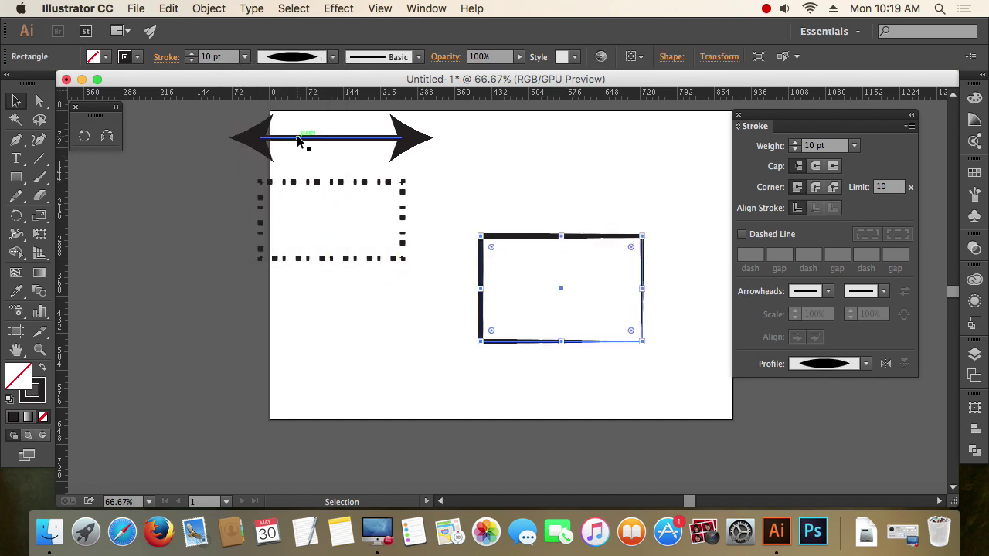
At 100% zoom, try other stroke width profiles on the rectangle, previewing each.
{"action": "key", "text": "super+1"}
{"action": "scroll", "coordinate": [578, 260], "scroll_direction": "right", "scroll_amount": 4}
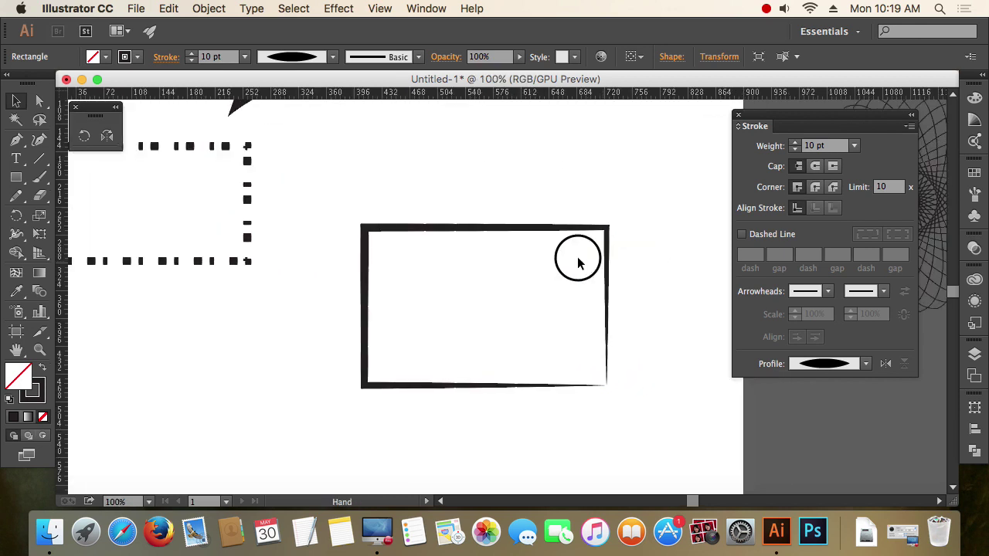
{"action": "left_click", "coordinate": [447, 190]}
{"action": "scroll", "coordinate": [494, 218], "scroll_direction": "up", "scroll_amount": 1}
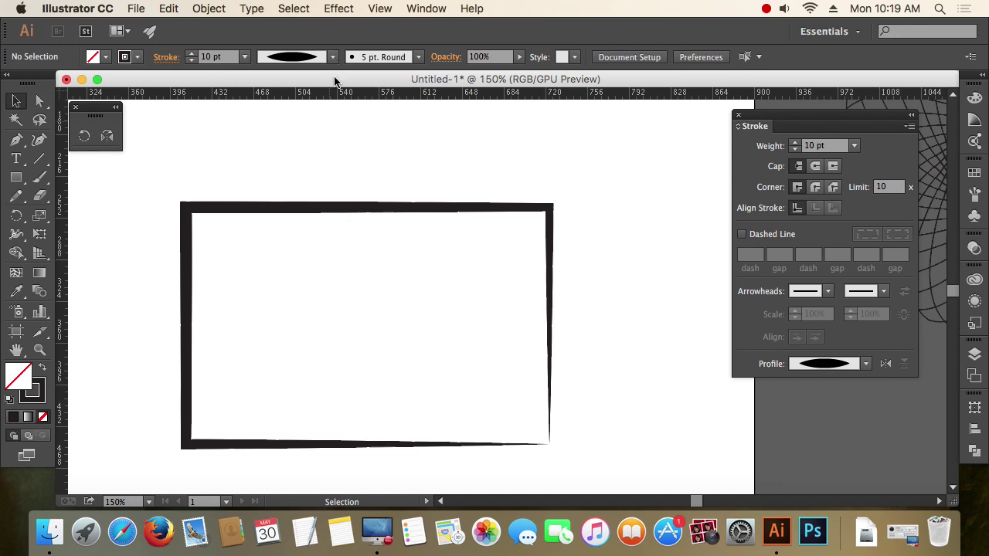
{"action": "left_click_drag", "start_coordinate": [160, 191], "coordinate": [244, 251]}
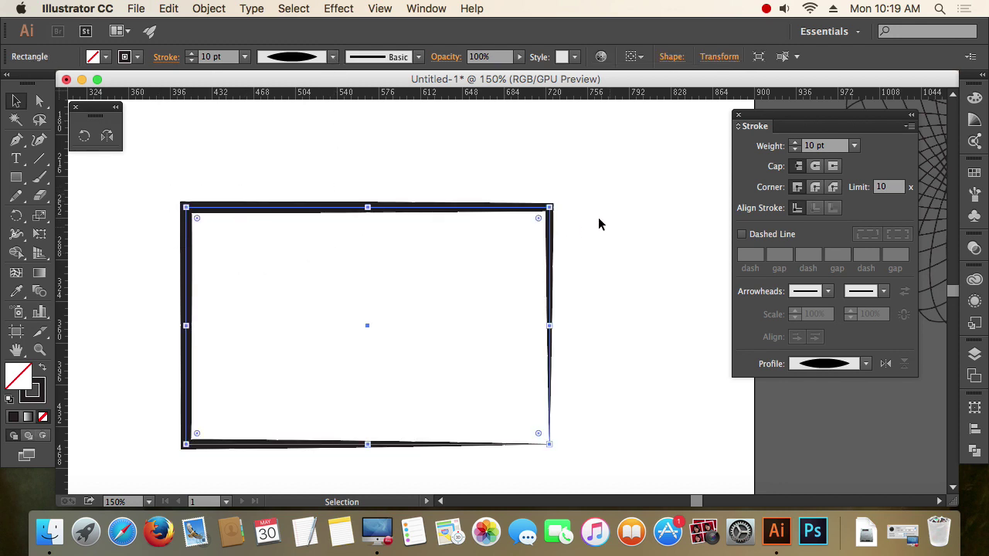
{"action": "left_click", "coordinate": [478, 184]}
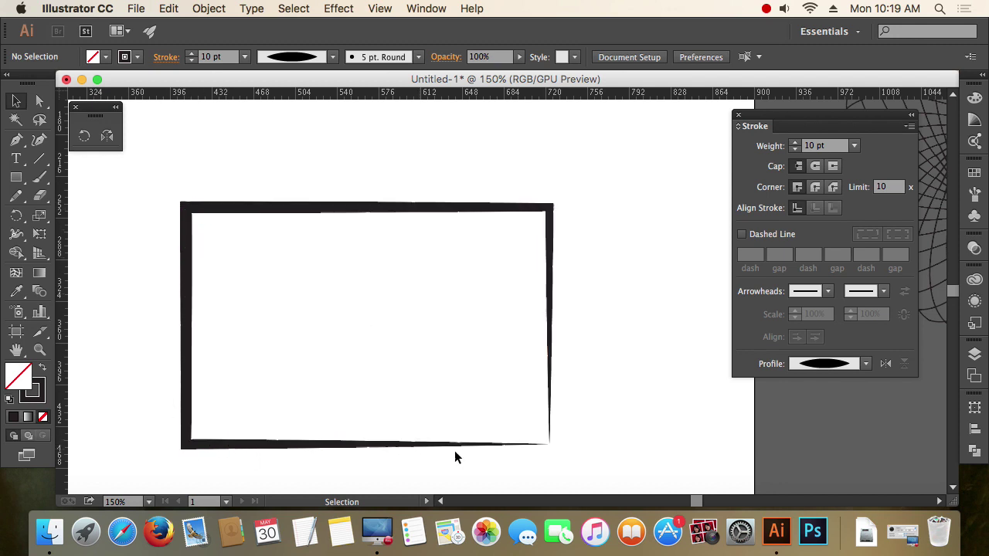
{"action": "left_click_drag", "start_coordinate": [348, 148], "coordinate": [438, 287]}
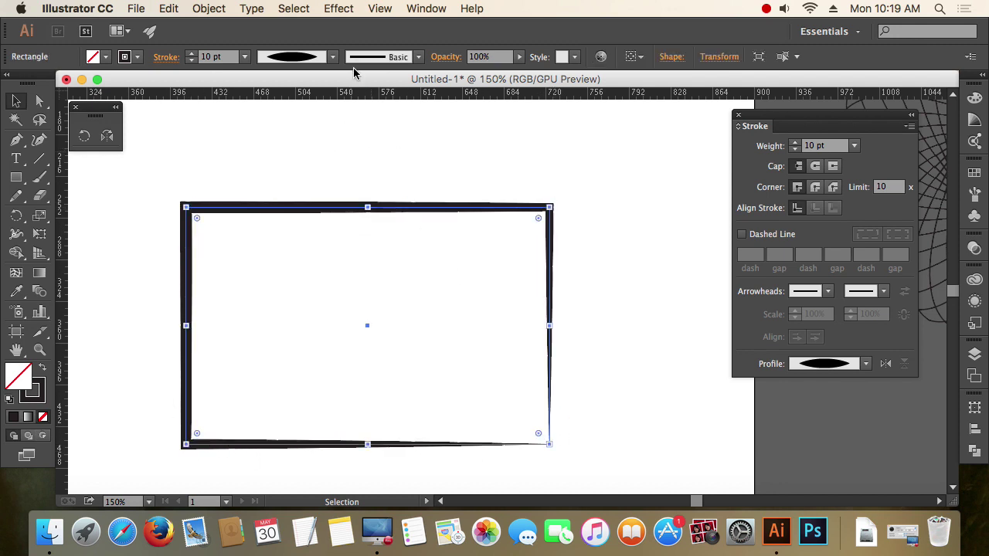
{"action": "left_click", "coordinate": [334, 60]}
{"action": "left_click", "coordinate": [286, 128]}
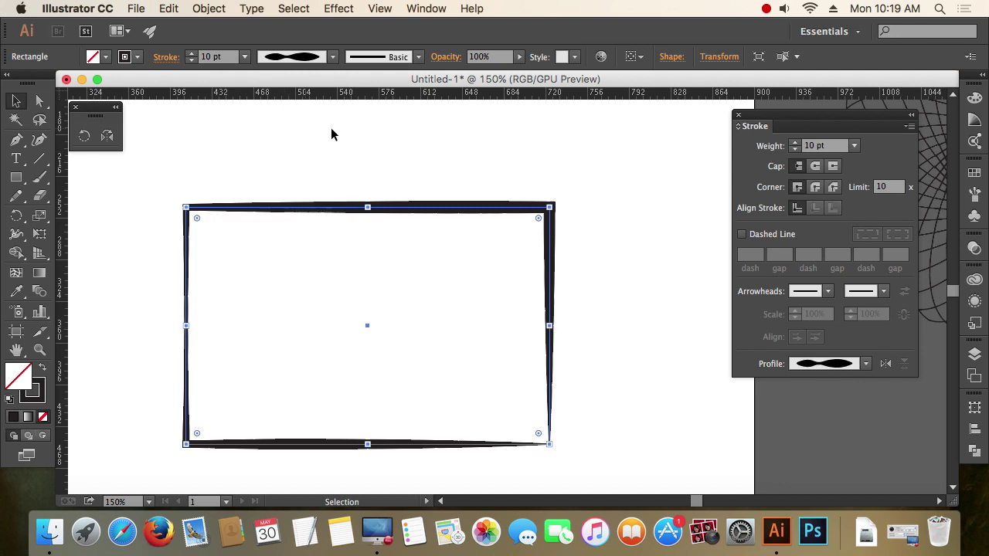
{"action": "left_click", "coordinate": [490, 223]}
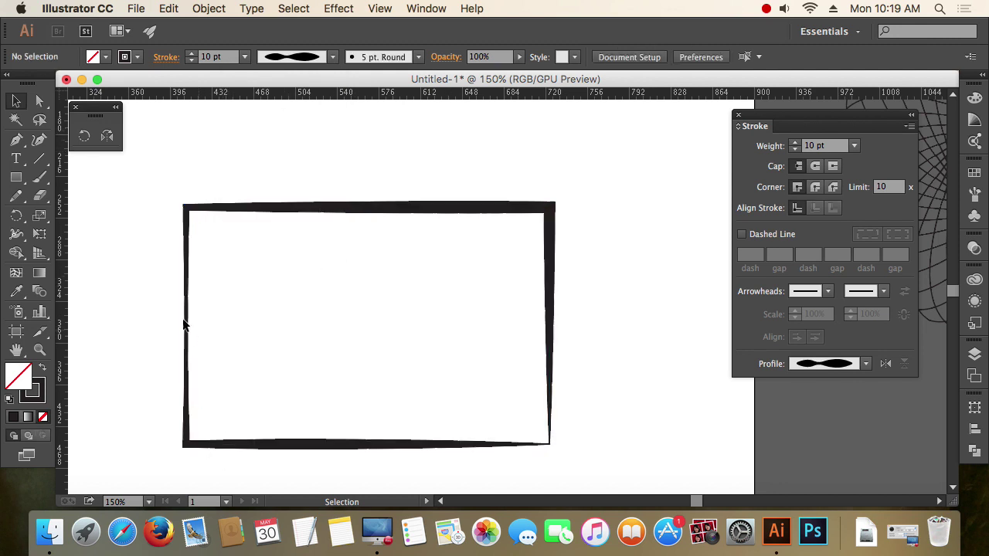
Settle on the tapered Width Profile 4 for the rectangle's 10 pt stroke.
{"action": "left_click_drag", "start_coordinate": [406, 183], "coordinate": [417, 224]}
{"action": "left_click", "coordinate": [334, 56]}
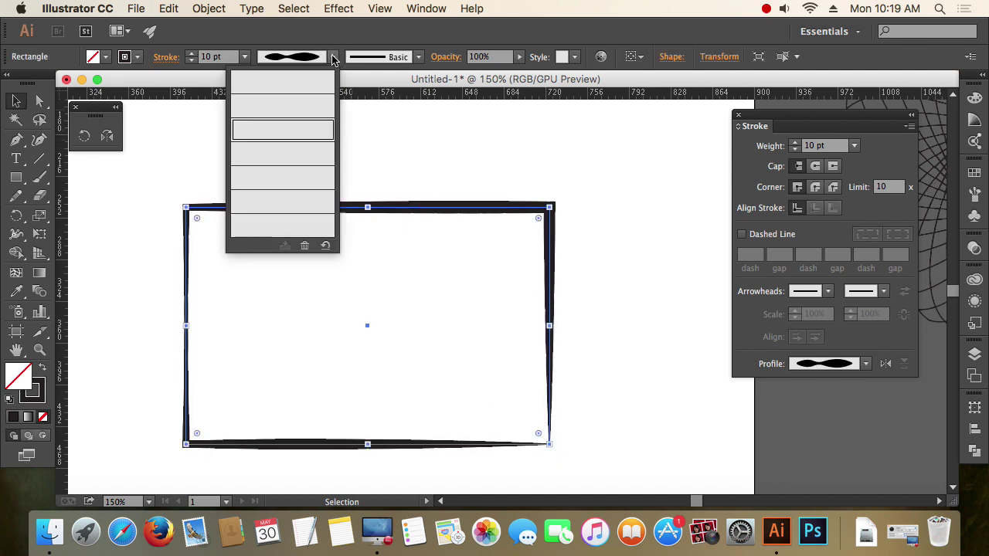
{"action": "left_click", "coordinate": [289, 169]}
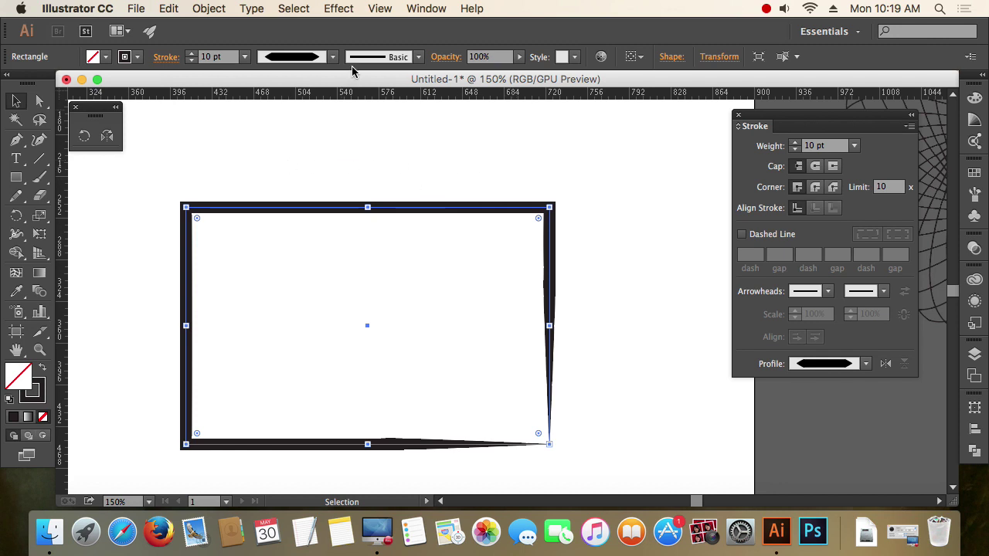
{"action": "left_click", "coordinate": [332, 58]}
{"action": "left_click", "coordinate": [298, 183]}
{"action": "left_click", "coordinate": [548, 169]}
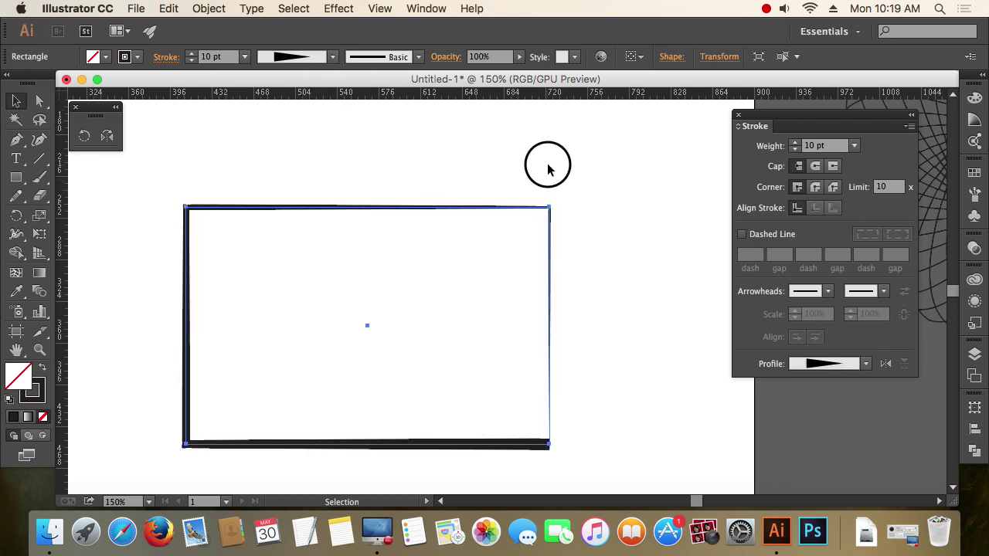
{"action": "scroll", "coordinate": [622, 223], "scroll_direction": "down", "scroll_amount": 1}
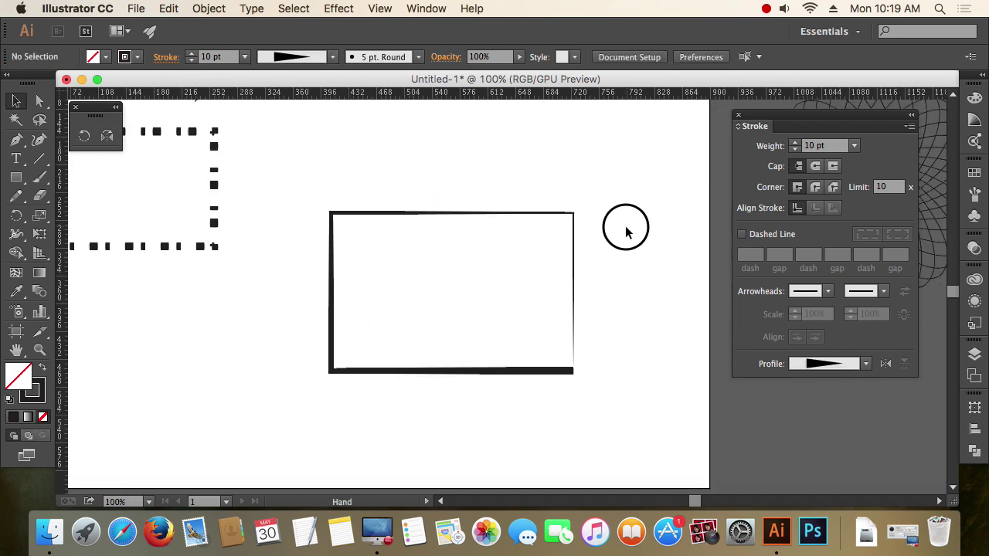
{"action": "scroll", "coordinate": [541, 238], "scroll_direction": "down", "scroll_amount": 1}
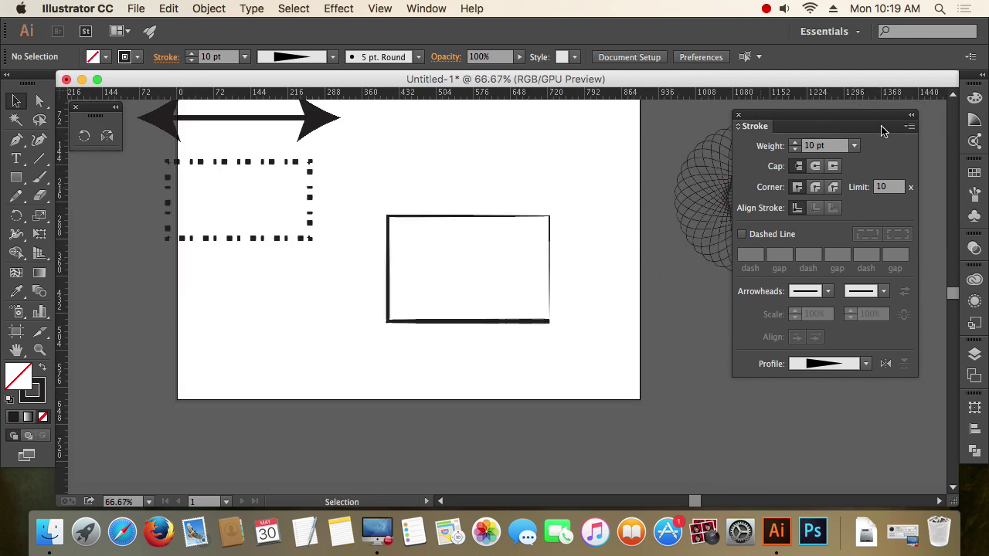
{"action": "left_click", "coordinate": [766, 8]}
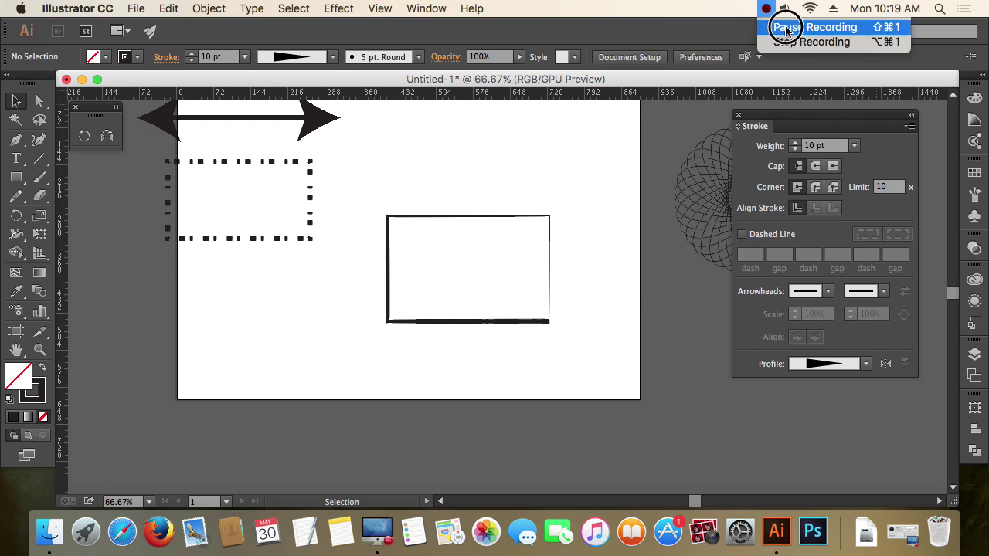
Draw a new rectangle and swap its fill and stroke so it is solid dark with no stroke.
{"action": "left_click", "coordinate": [787, 30]}
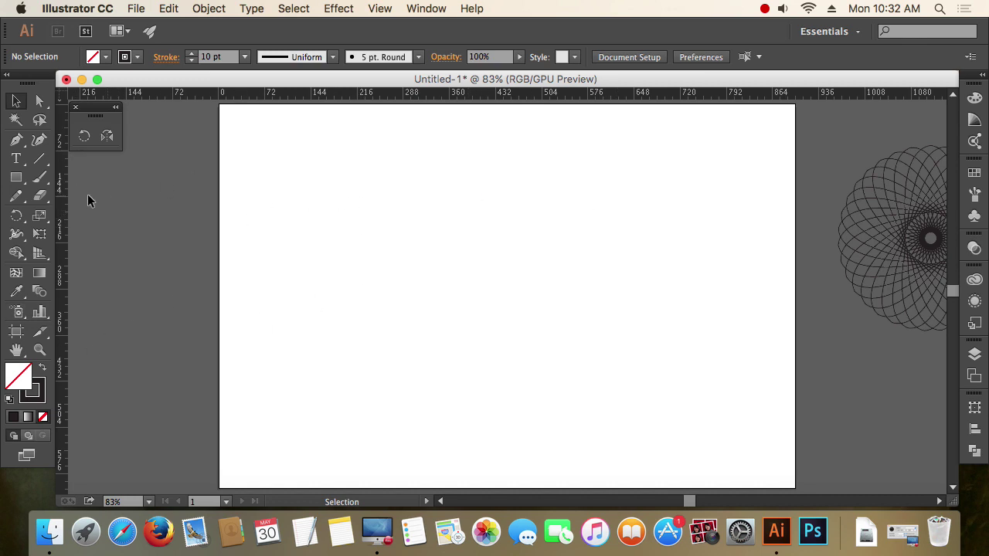
{"action": "left_click", "coordinate": [15, 177]}
{"action": "left_click_drag", "start_coordinate": [356, 170], "coordinate": [552, 266]}
{"action": "left_click", "coordinate": [16, 102]}
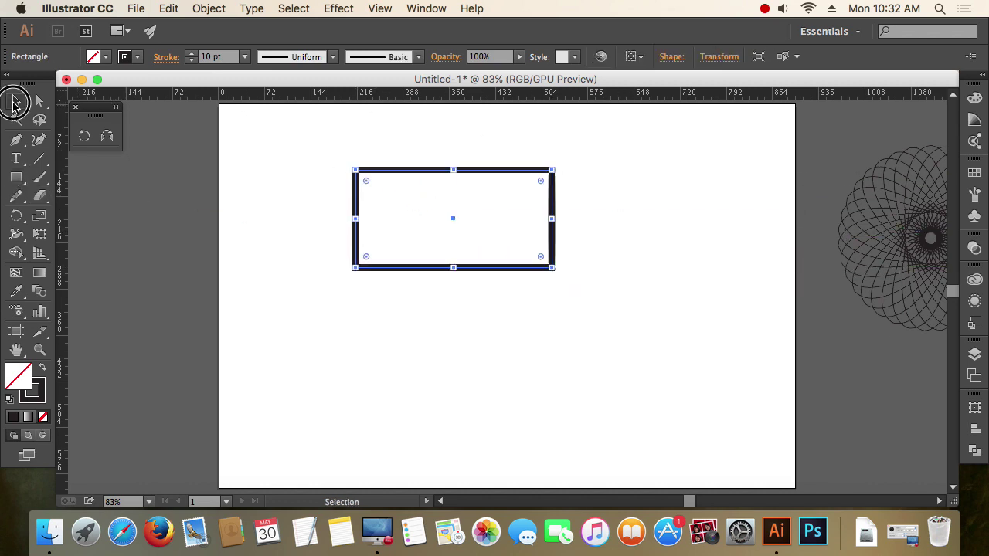
{"action": "left_click_drag", "start_coordinate": [301, 161], "coordinate": [440, 278]}
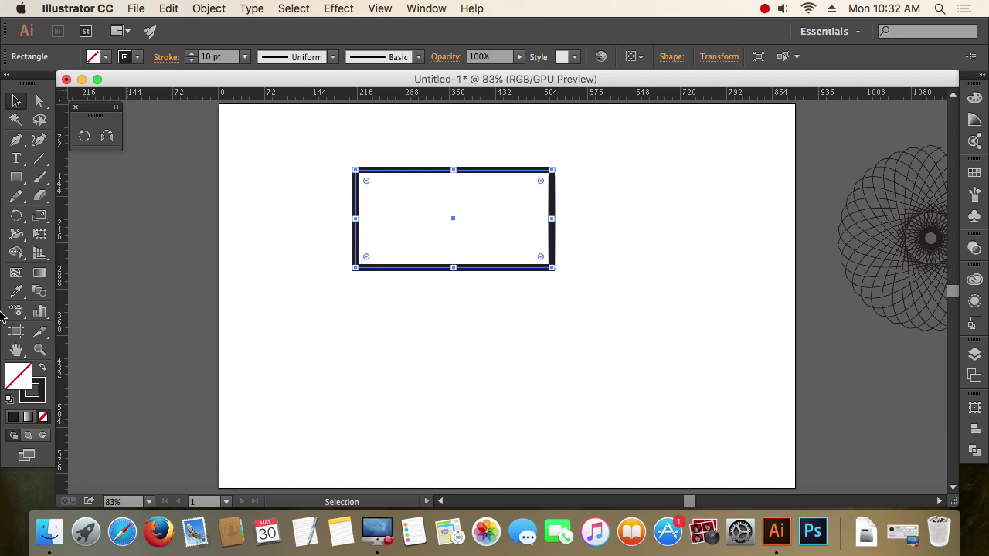
{"action": "left_click", "coordinate": [39, 384]}
{"action": "left_click", "coordinate": [40, 370]}
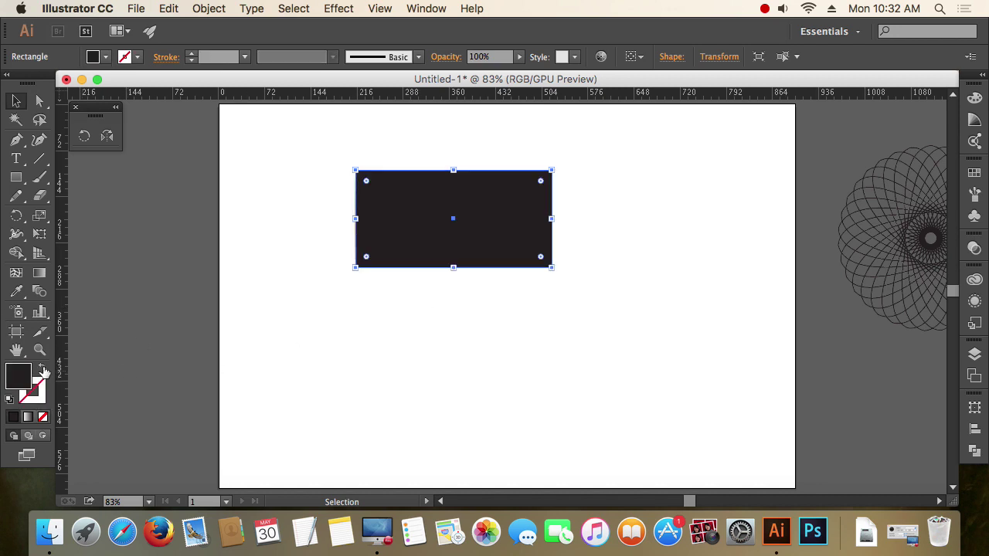
Nudge the dark rectangle up-left into place, undo the last move, and clear the selection.
{"action": "left_click", "coordinate": [426, 308]}
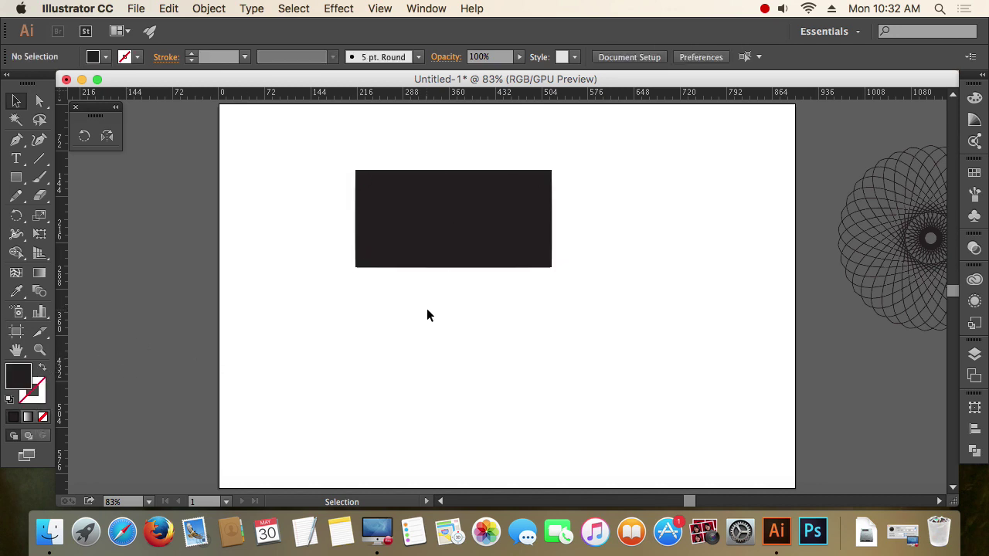
{"action": "left_click_drag", "start_coordinate": [495, 230], "coordinate": [456, 225]}
{"action": "left_click", "coordinate": [457, 220]}
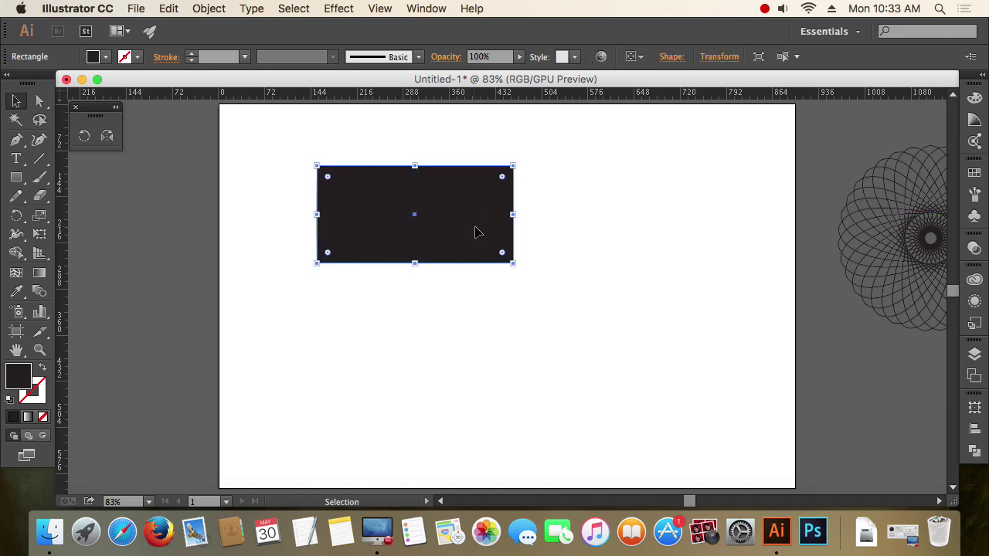
{"action": "left_click_drag", "start_coordinate": [475, 230], "coordinate": [470, 204]}
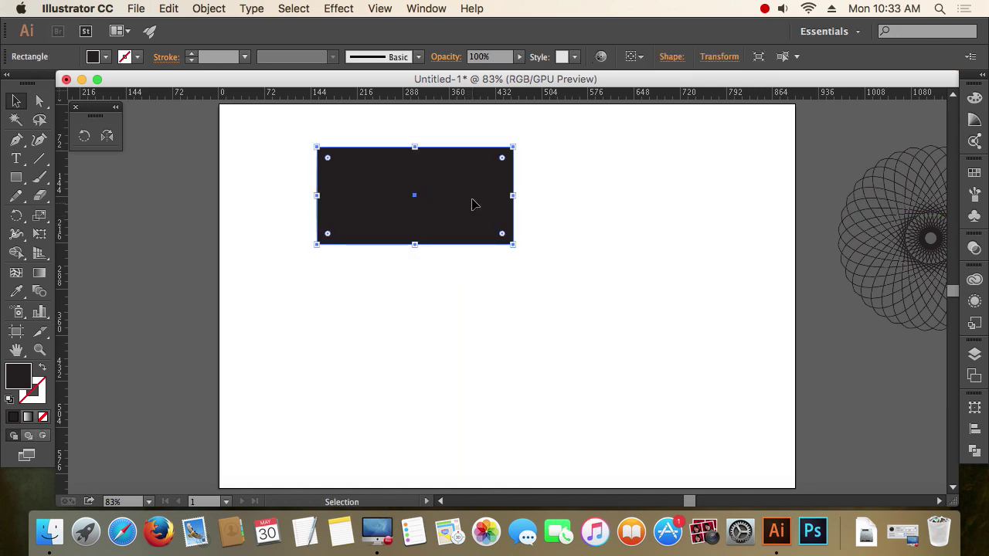
{"action": "left_click", "coordinate": [470, 203]}
{"action": "key", "text": "super+z"}
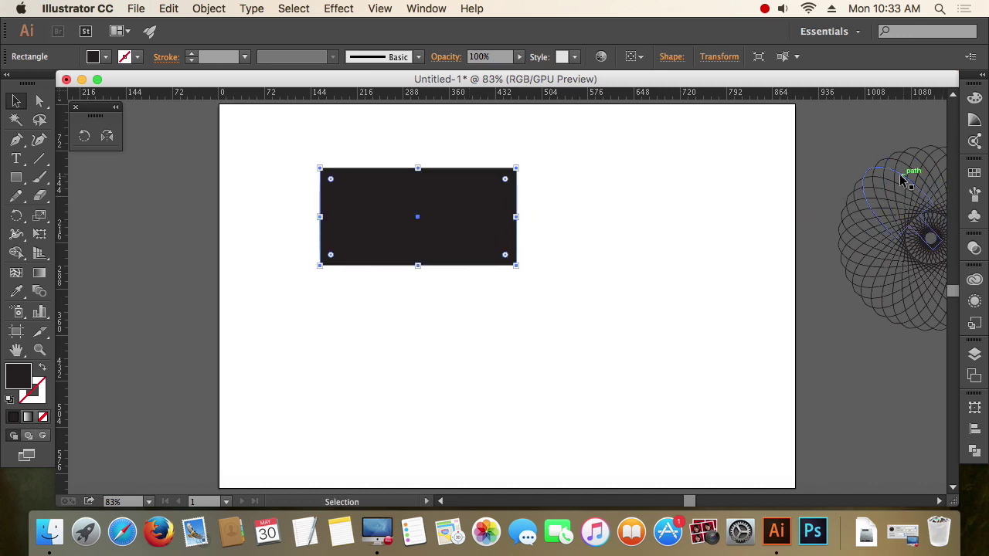
{"action": "left_click", "coordinate": [886, 234]}
{"action": "left_click", "coordinate": [916, 364]}
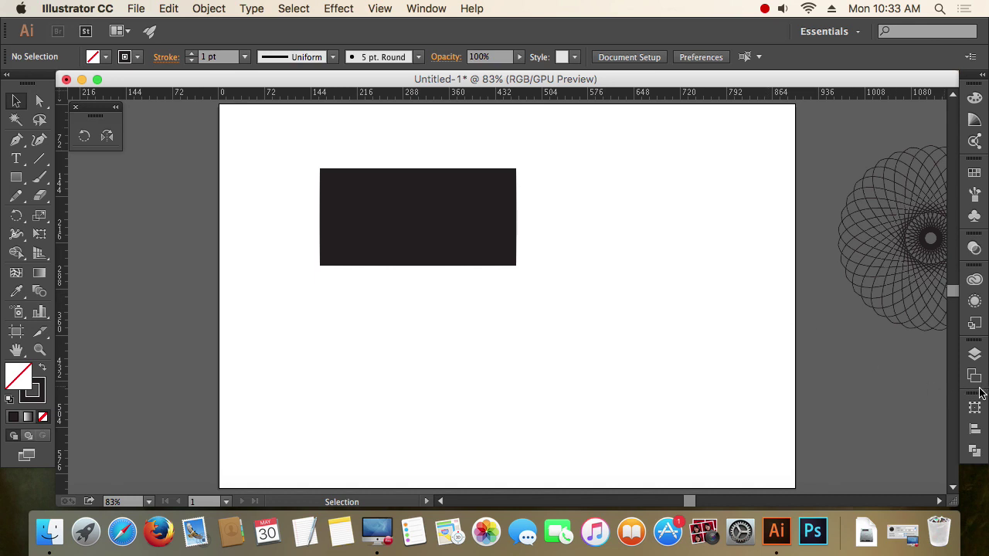
Show the Gradient panel from the Window menu, place it beside the artboard, and select the dark rectangle.
{"action": "left_click", "coordinate": [427, 9]}
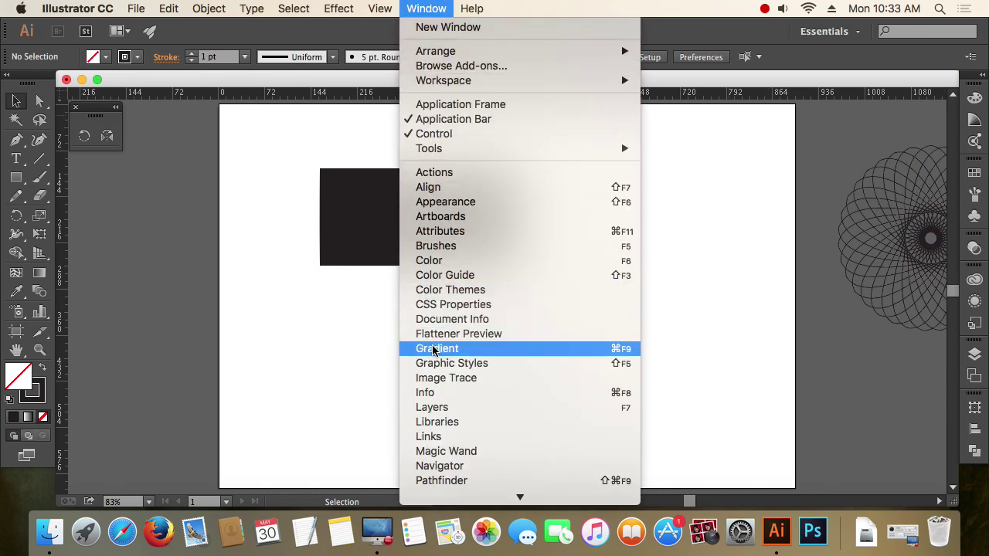
{"action": "left_click", "coordinate": [472, 351]}
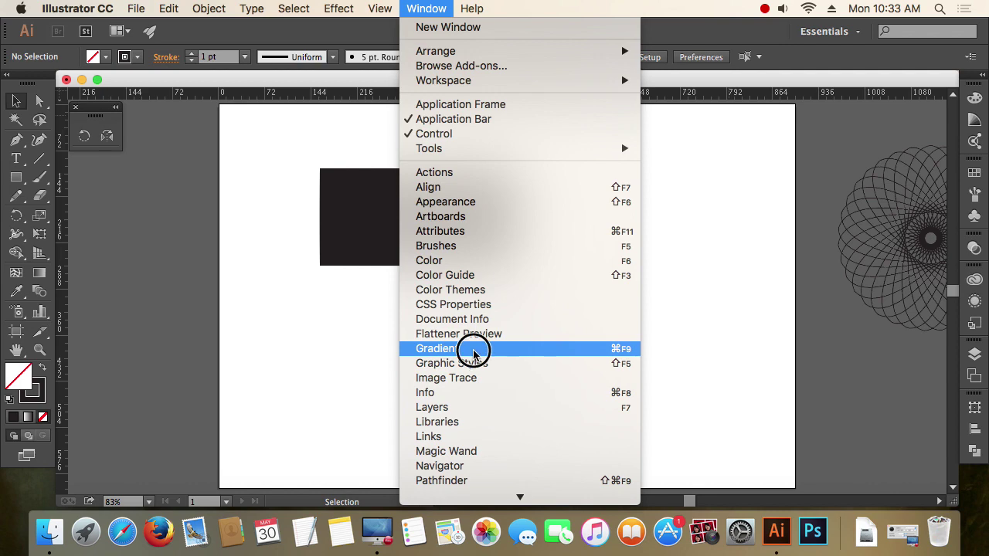
{"action": "left_click_drag", "start_coordinate": [686, 144], "coordinate": [761, 131]}
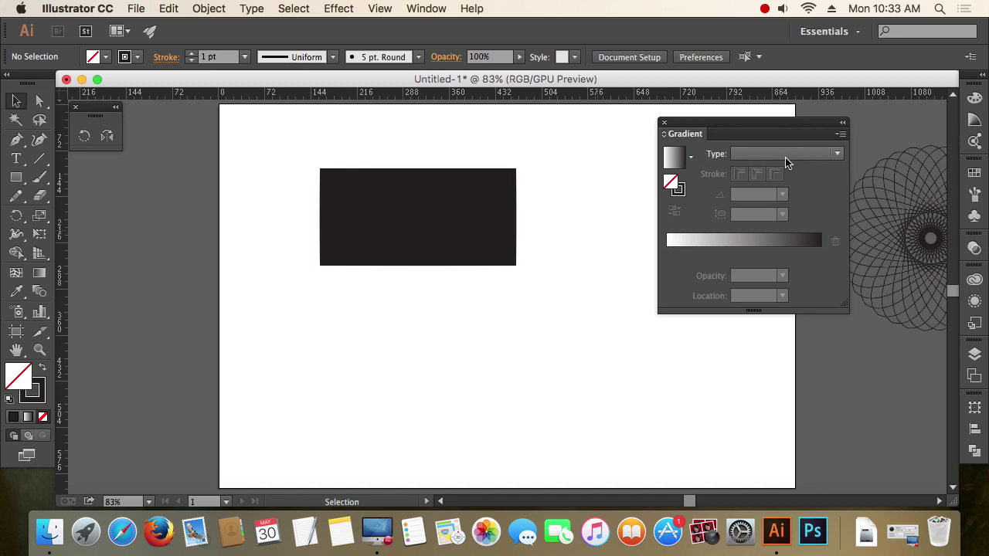
{"action": "left_click", "coordinate": [487, 219]}
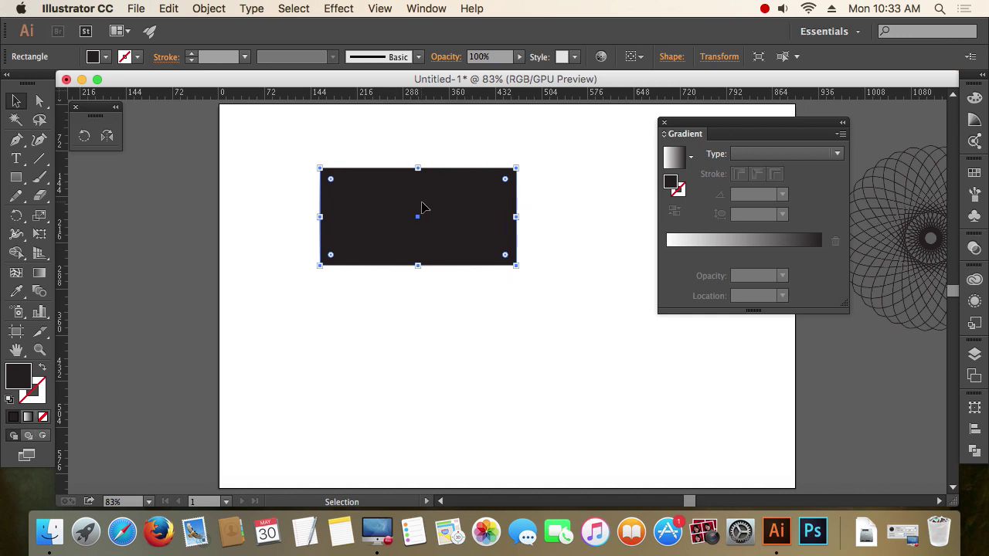
{"action": "left_click_drag", "start_coordinate": [452, 199], "coordinate": [453, 210]}
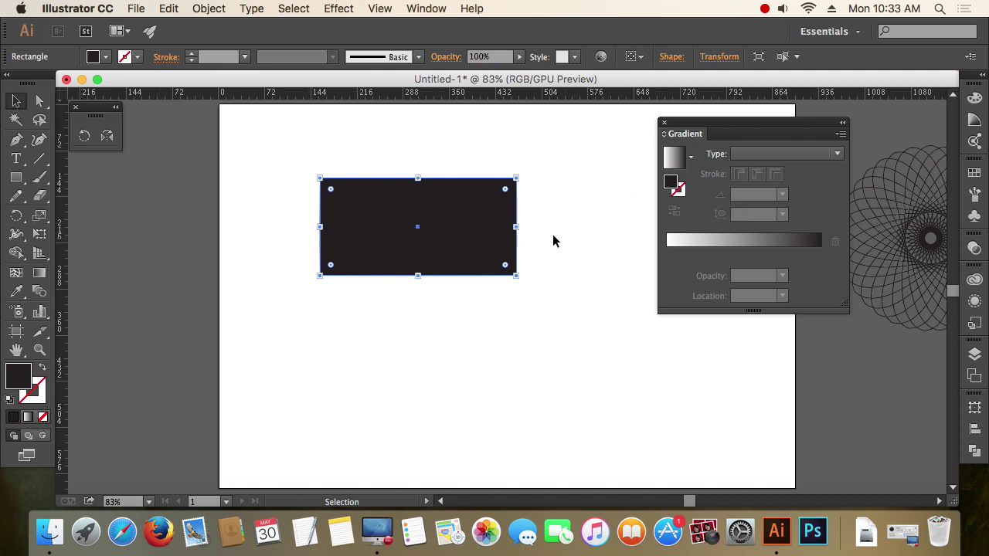
Preview the White-Black, Orange-Yellow and Fading Sky gradient presets, ending on White, Black.
{"action": "left_click", "coordinate": [692, 160]}
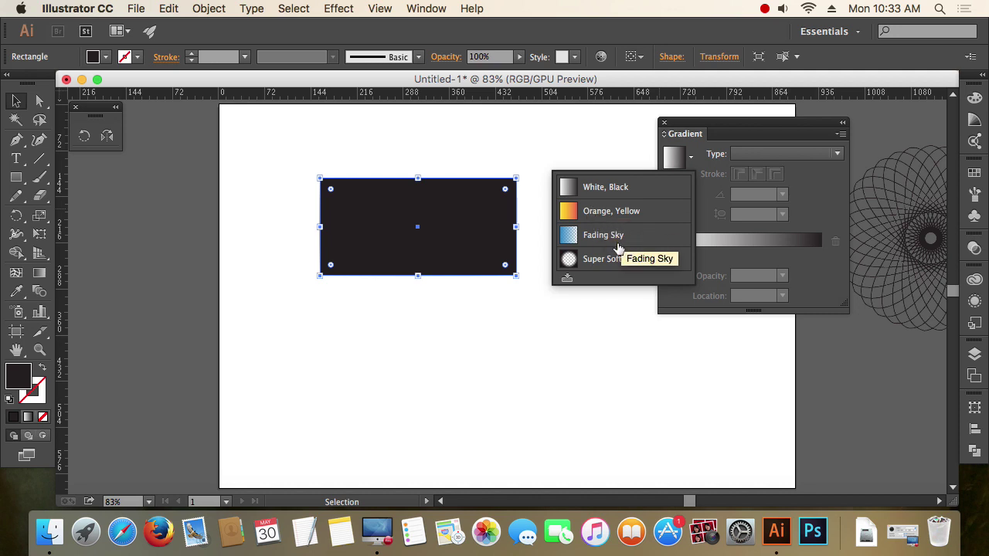
{"action": "left_click", "coordinate": [621, 189]}
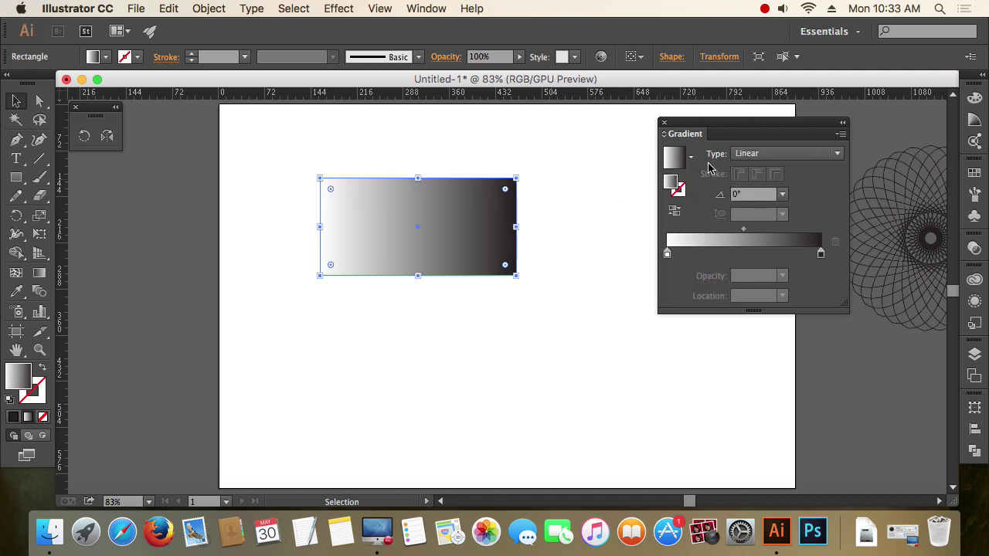
{"action": "left_click", "coordinate": [690, 157]}
{"action": "left_click", "coordinate": [626, 215]}
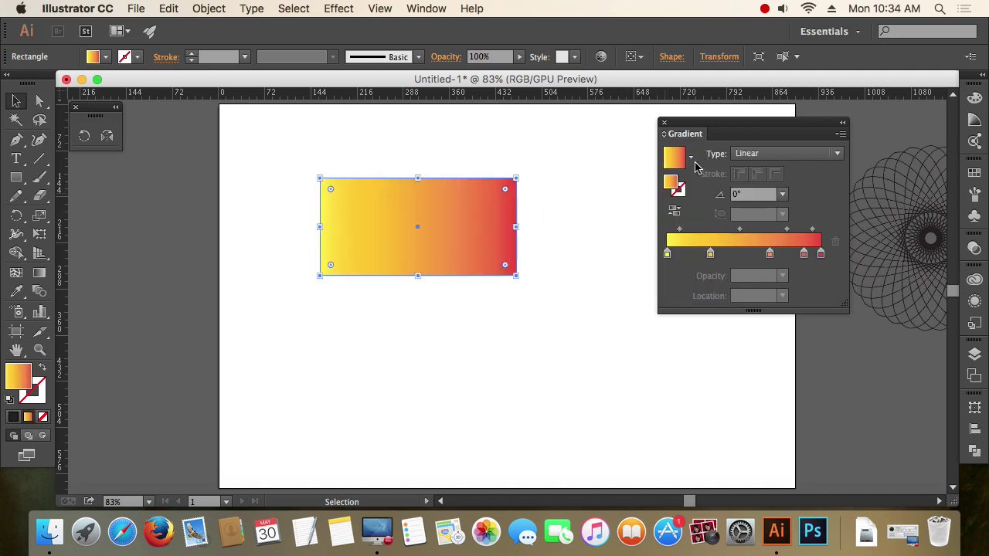
{"action": "left_click", "coordinate": [692, 158]}
{"action": "left_click", "coordinate": [638, 235]}
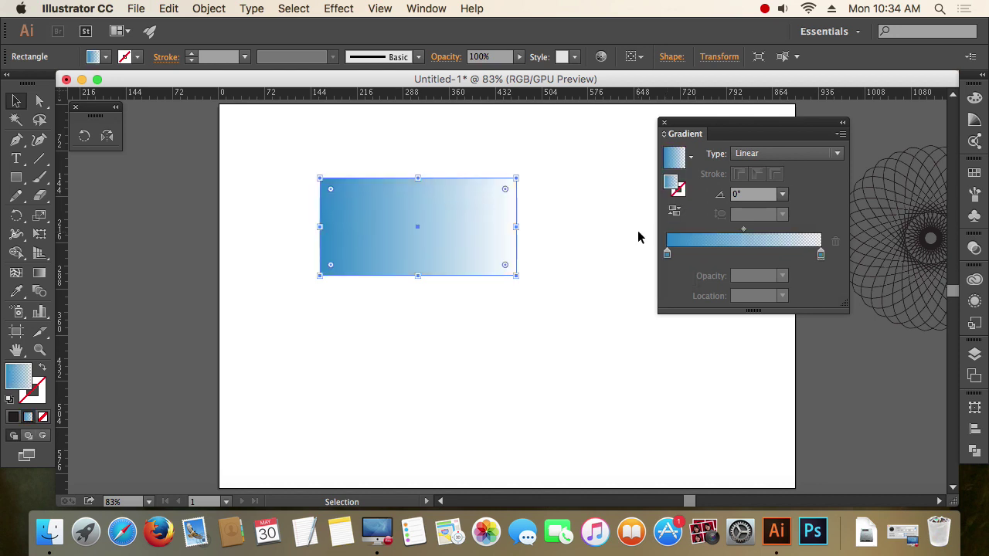
{"action": "left_click", "coordinate": [691, 157]}
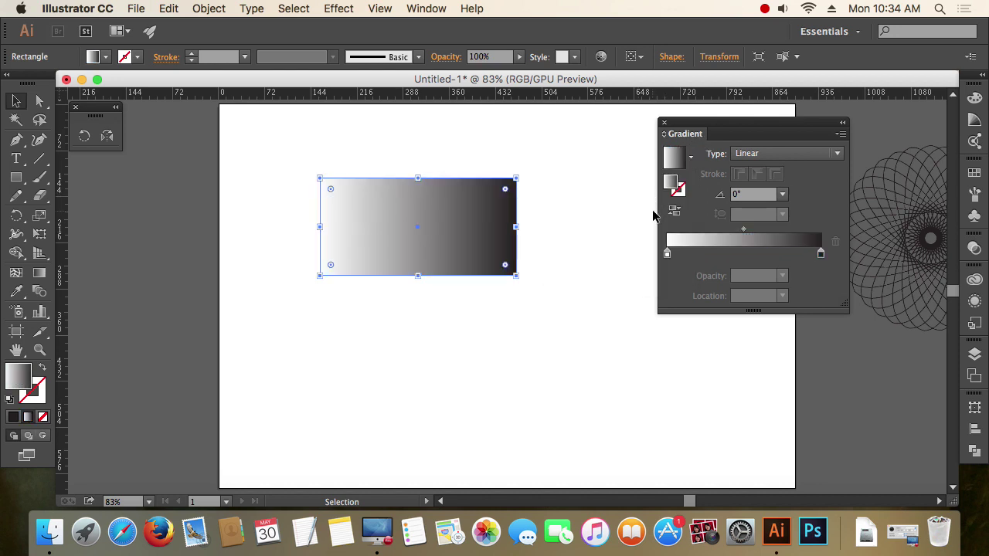
{"action": "left_click", "coordinate": [596, 200]}
Reset the rectangle to solid fill, reselect it, and apply the white-to-black gradient fill.
{"action": "left_click", "coordinate": [448, 238]}
{"action": "left_click", "coordinate": [14, 417]}
{"action": "left_click", "coordinate": [282, 315]}
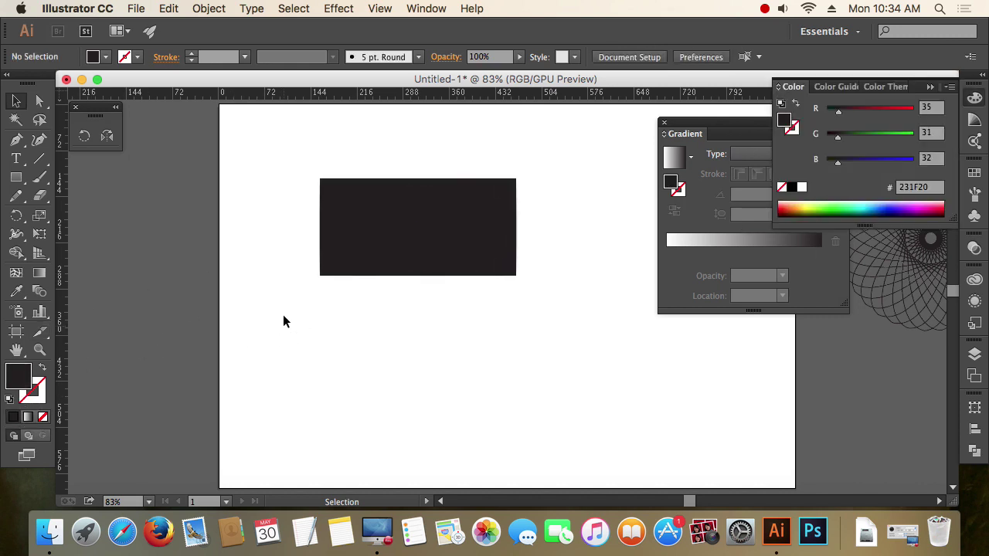
{"action": "left_click_drag", "start_coordinate": [274, 213], "coordinate": [357, 286]}
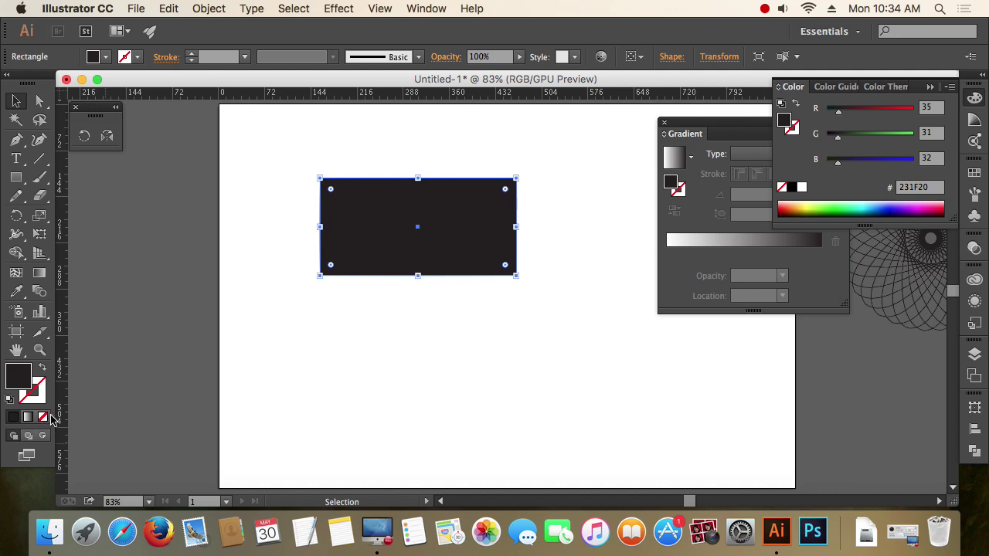
{"action": "left_click", "coordinate": [29, 418]}
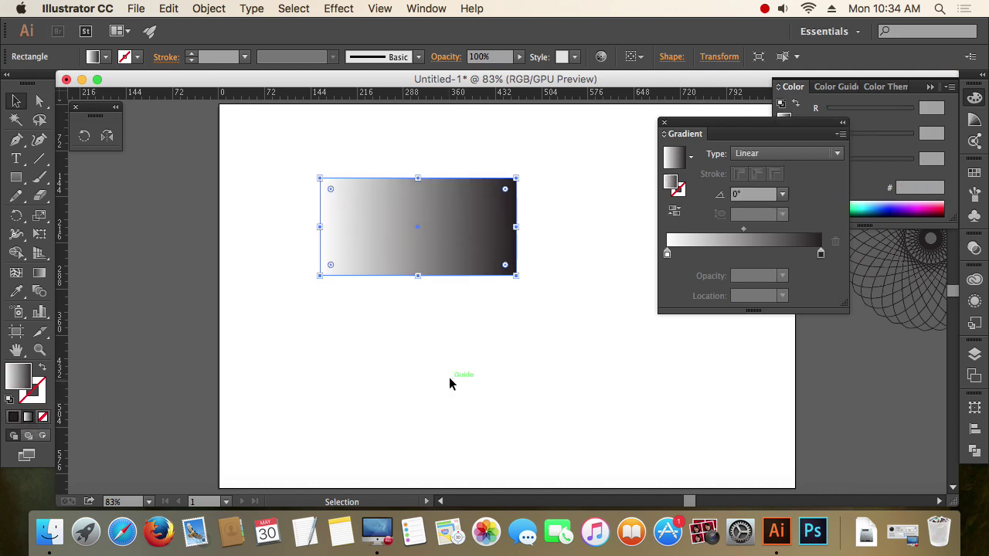
Reselect the rectangle, nudge it slightly down-right, and toggle to stroke and back to fill.
{"action": "left_click", "coordinate": [528, 345]}
{"action": "left_click_drag", "start_coordinate": [527, 344], "coordinate": [387, 205]}
{"action": "left_click", "coordinate": [464, 223]}
{"action": "mouse_move", "coordinate": [463, 223]}
{"action": "left_mouse_down"}
{"action": "mouse_move", "coordinate": [469, 231]}
{"action": "mouse_move", "coordinate": [457, 237]}
{"action": "left_mouse_up"}
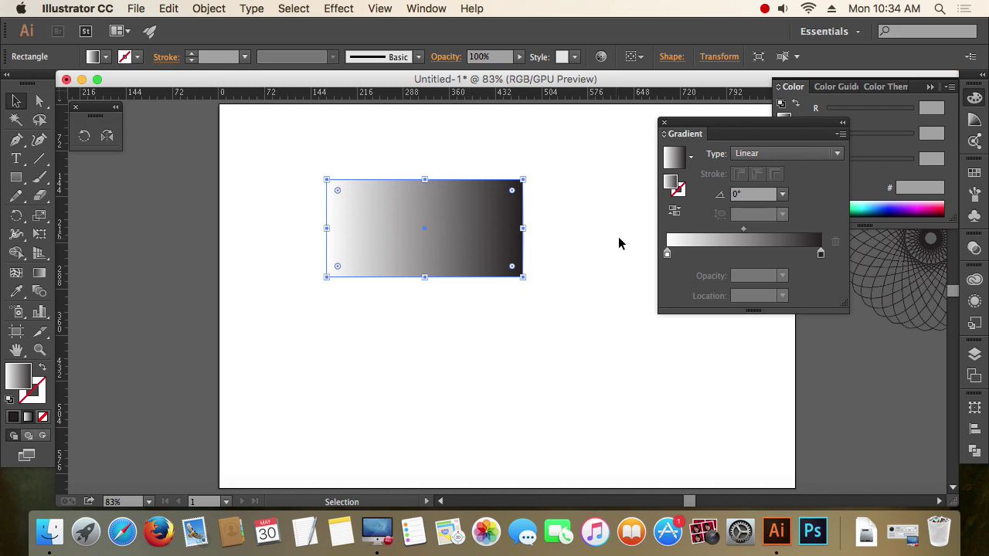
{"action": "left_click", "coordinate": [681, 190]}
{"action": "left_click", "coordinate": [670, 184]}
Reverse the gradient so it runs black on the left to white on the right.
{"action": "left_click", "coordinate": [677, 211]}
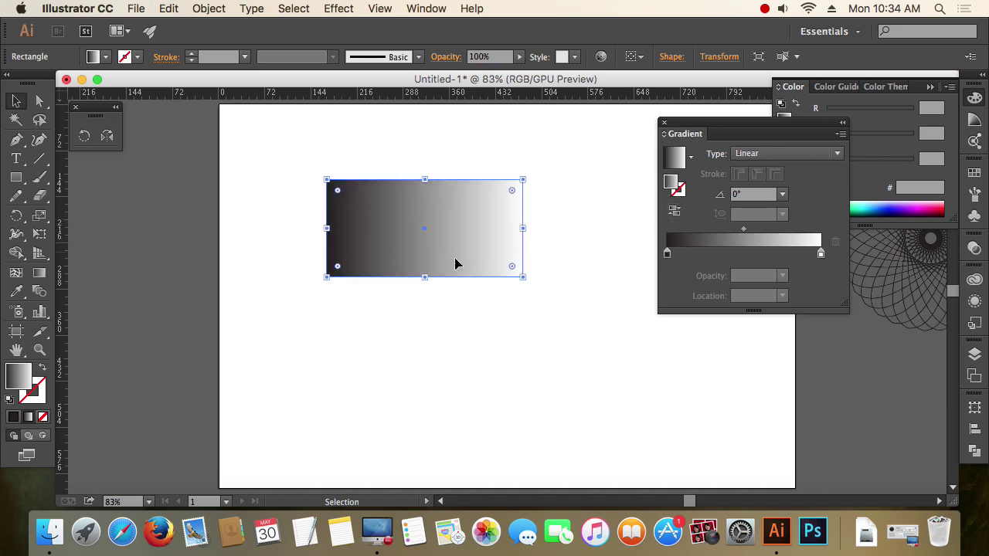
{"action": "left_click", "coordinate": [674, 211]}
{"action": "left_click", "coordinate": [674, 212]}
{"action": "left_click", "coordinate": [675, 212]}
{"action": "left_click", "coordinate": [676, 213]}
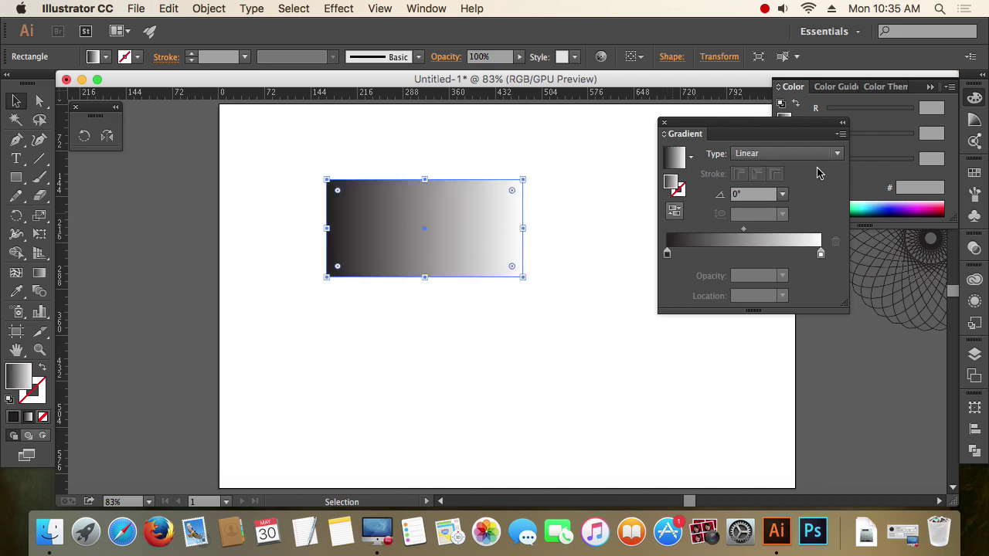
{"action": "left_click", "coordinate": [838, 157]}
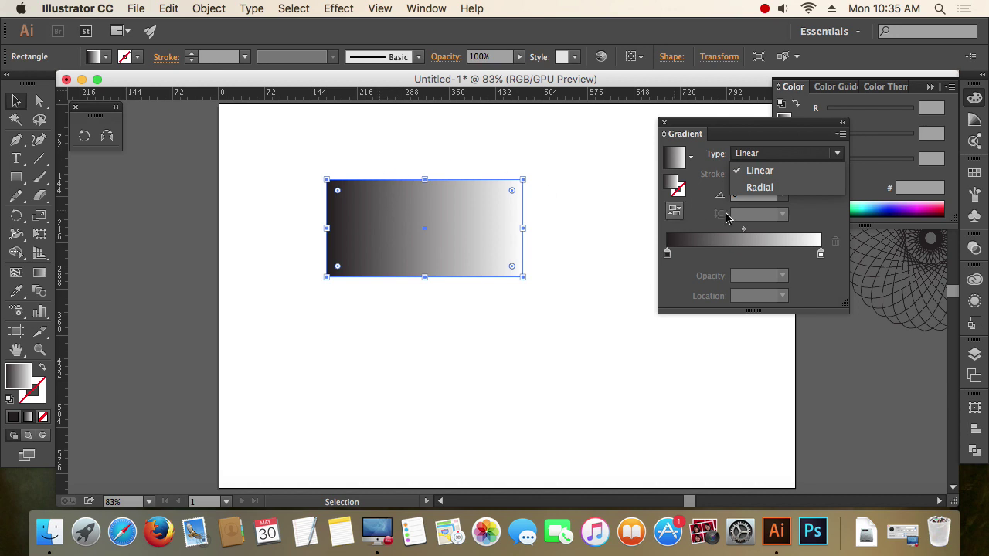
Switch the gradient to Radial, reverse it for a bright centre, then set it back to Linear.
{"action": "left_click", "coordinate": [783, 193]}
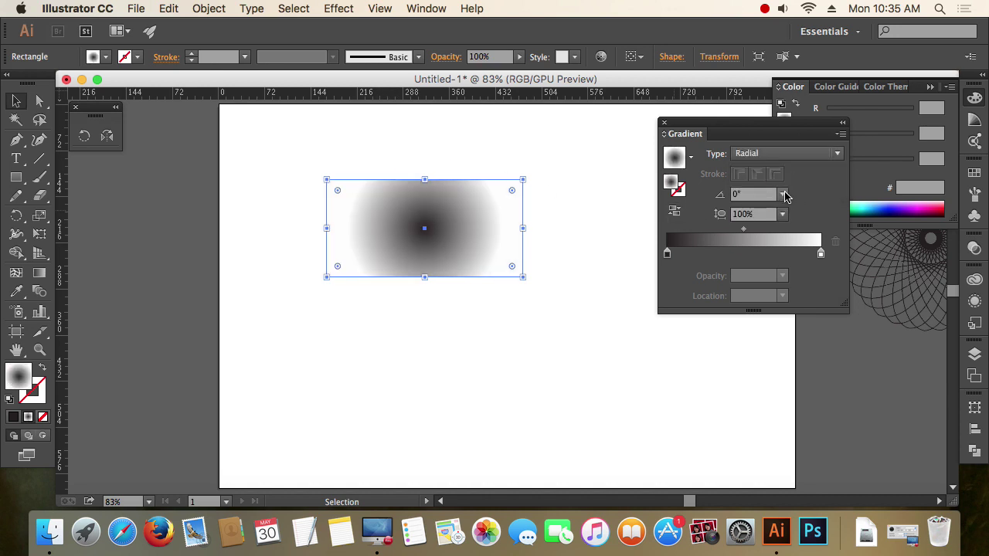
{"action": "left_click", "coordinate": [674, 211]}
{"action": "left_click", "coordinate": [556, 312]}
{"action": "left_click", "coordinate": [503, 271]}
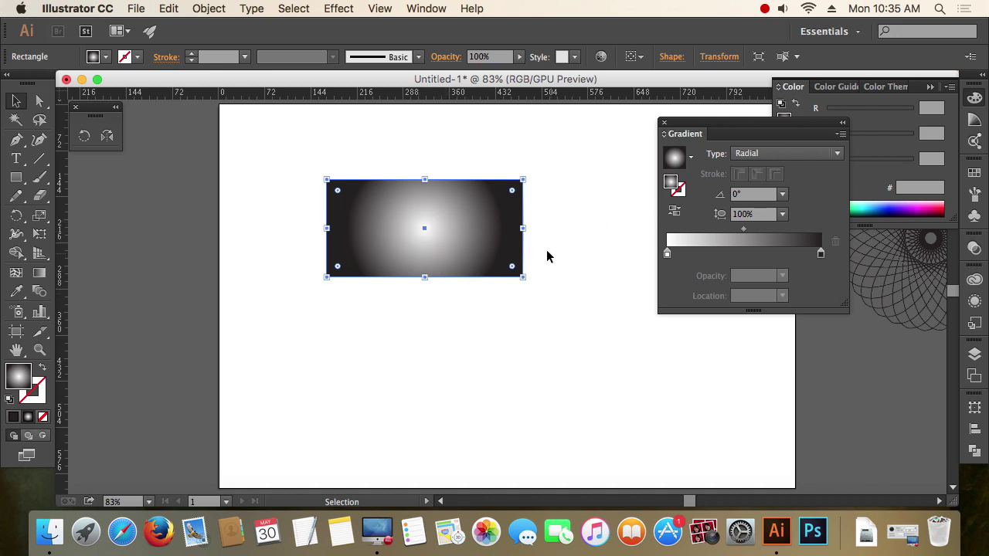
{"action": "left_click", "coordinate": [825, 155]}
{"action": "left_click", "coordinate": [776, 169]}
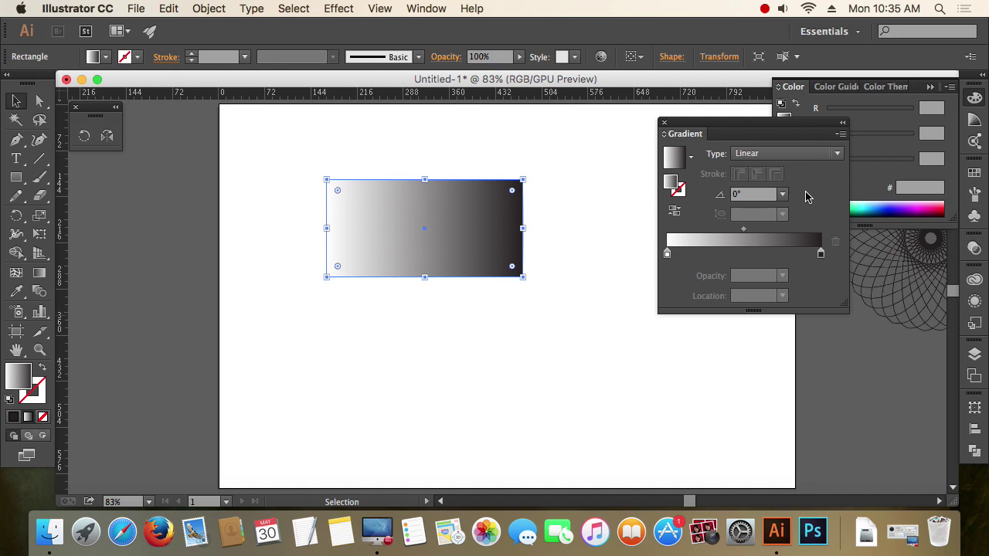
Set the gradient angle to 90° and preview the rectangle.
{"action": "left_click_drag", "start_coordinate": [446, 229], "coordinate": [446, 218]}
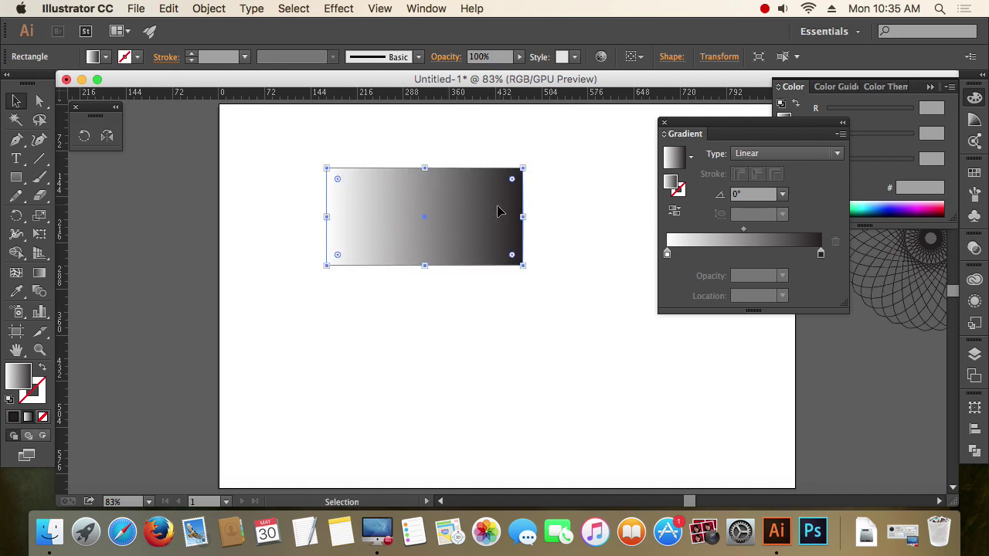
{"action": "left_click", "coordinate": [763, 159]}
{"action": "left_click", "coordinate": [777, 159]}
{"action": "left_click", "coordinate": [746, 194]}
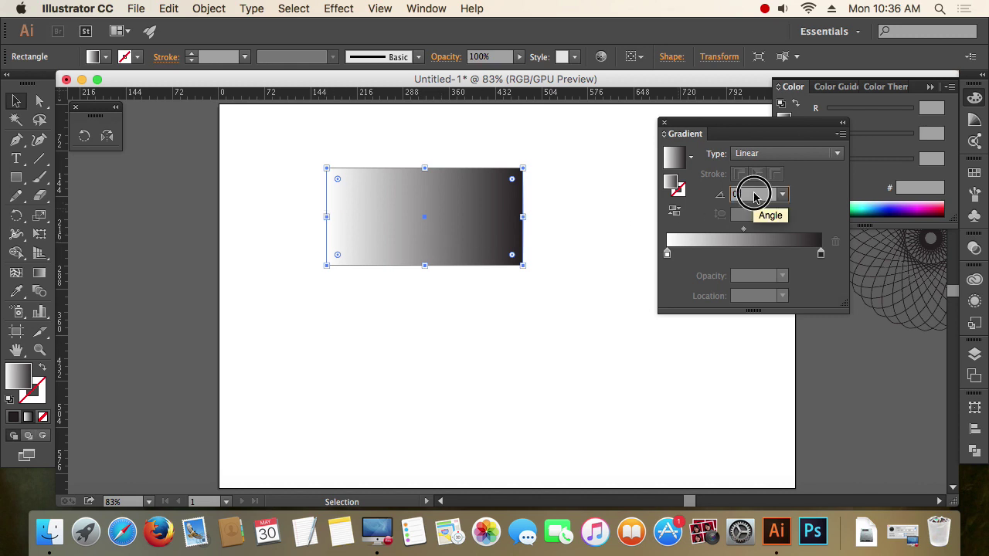
{"action": "type", "text": "90"}
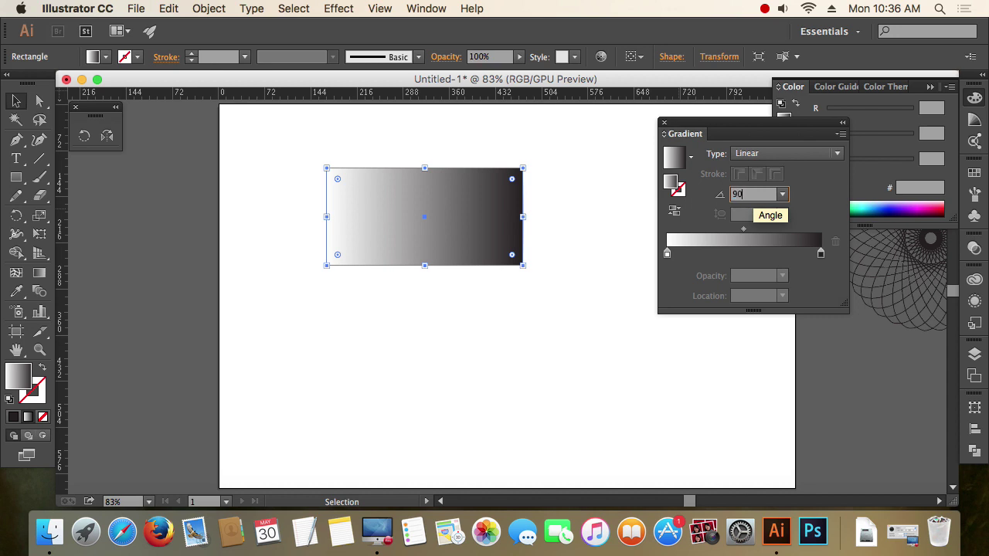
{"action": "key", "text": "Return"}
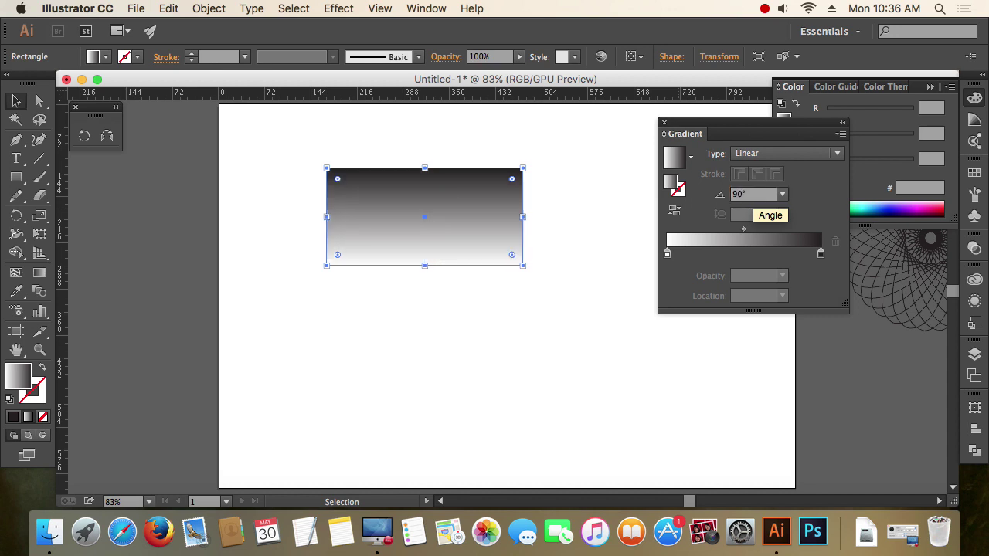
{"action": "left_click", "coordinate": [572, 244]}
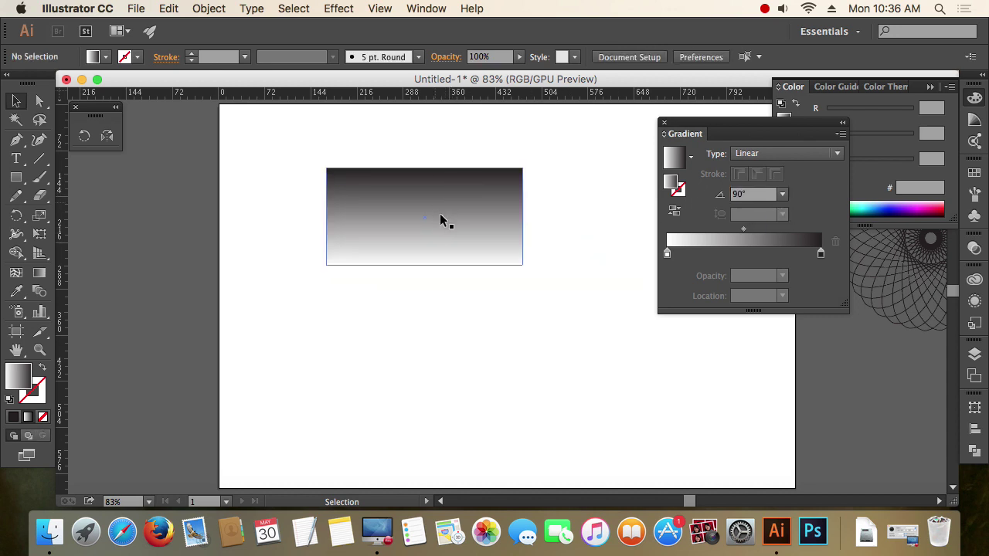
{"action": "left_click", "coordinate": [461, 213]}
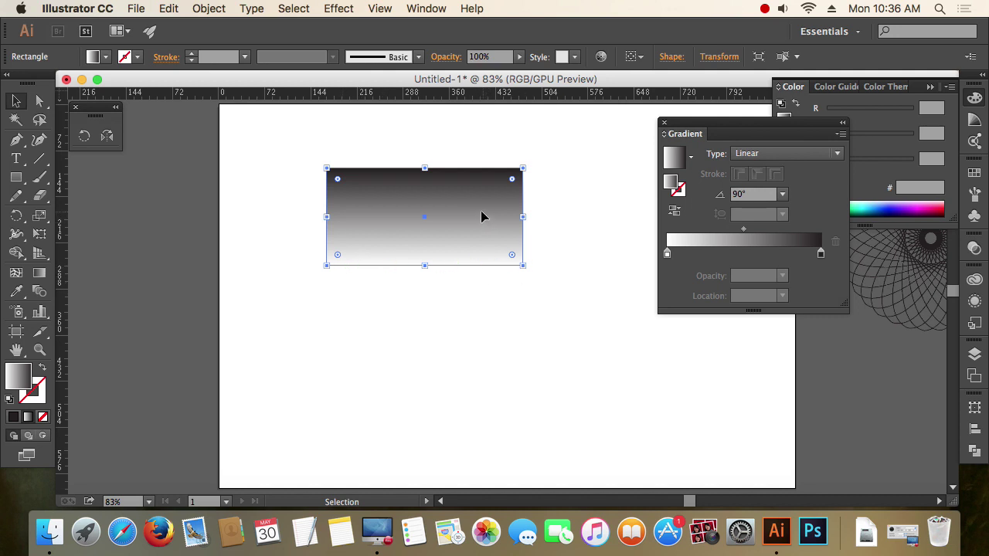
Change the gradient angle to 45° and preview the result.
{"action": "left_click_drag", "start_coordinate": [480, 217], "coordinate": [491, 227]}
{"action": "left_click", "coordinate": [751, 194]}
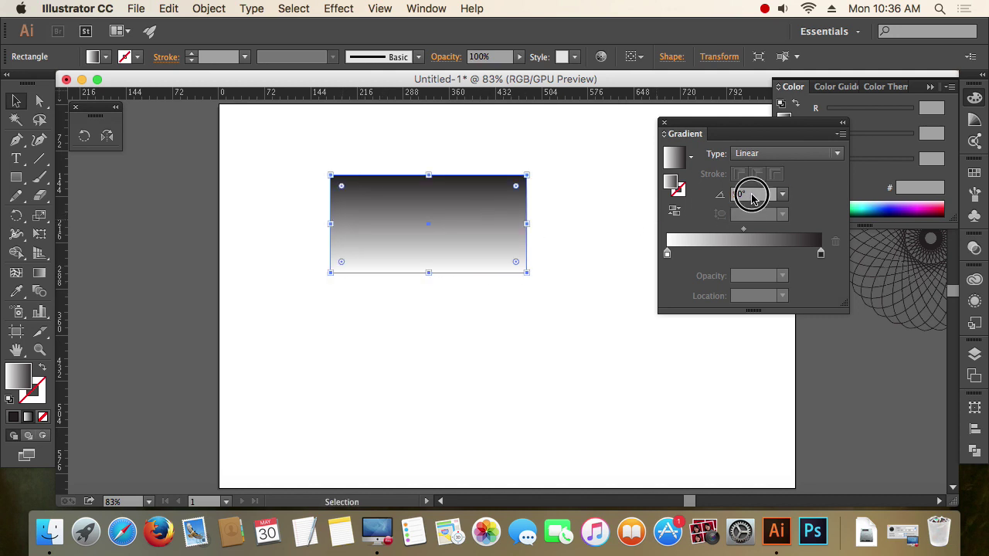
{"action": "type", "text": "90"}
{"action": "key", "text": "Return"}
{"action": "type", "text": "45"}
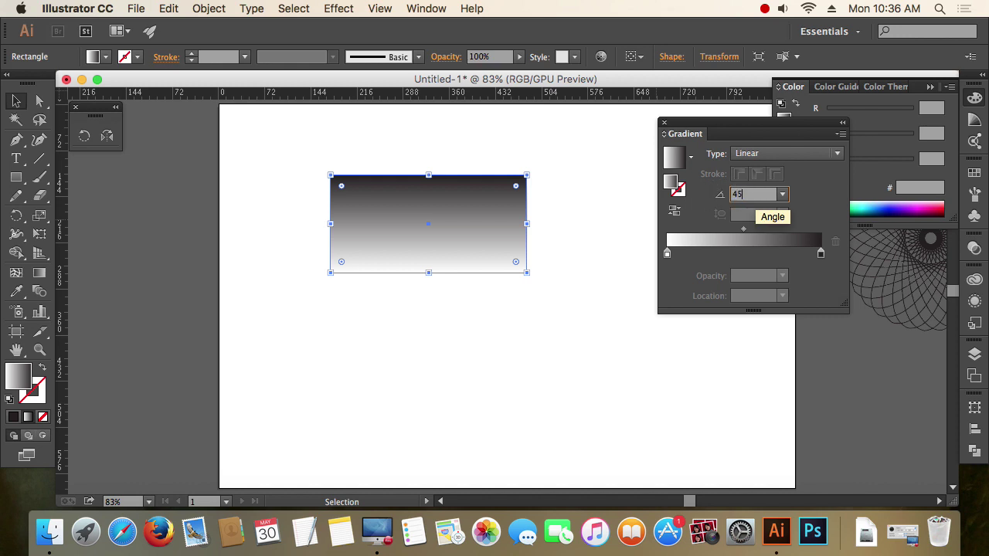
{"action": "key", "text": "Return"}
{"action": "left_click", "coordinate": [541, 281]}
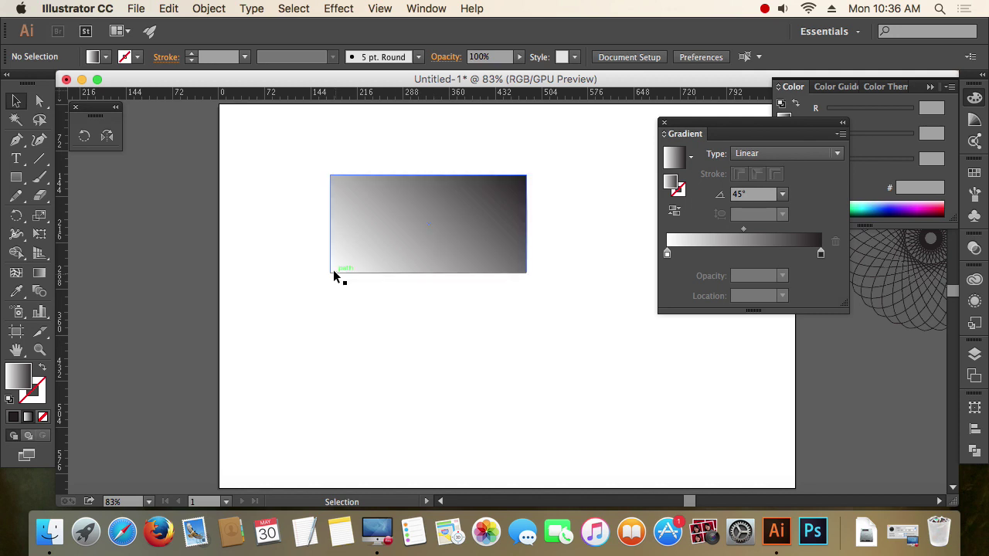
Return the gradient angle to 0° and preview the rectangle.
{"action": "left_click", "coordinate": [470, 237]}
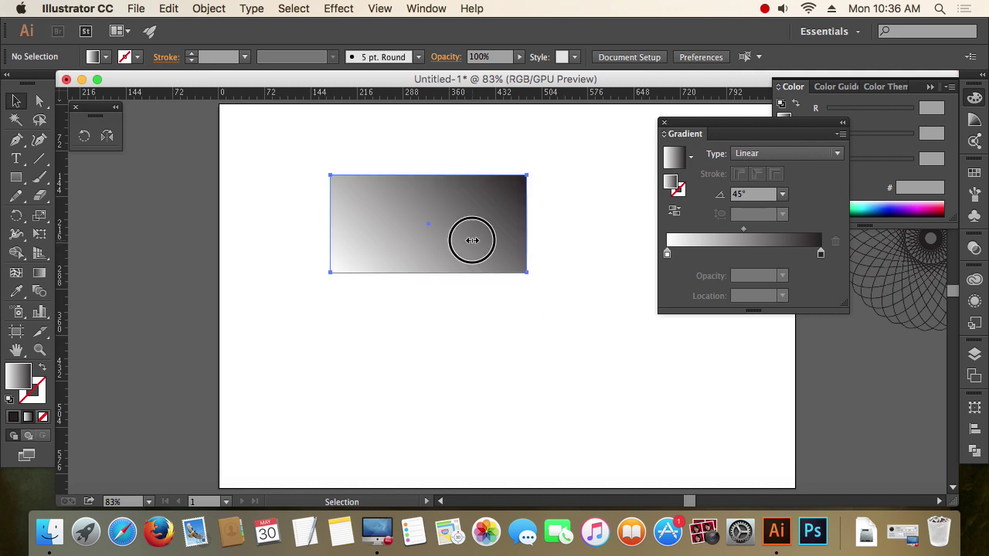
{"action": "left_click", "coordinate": [760, 194]}
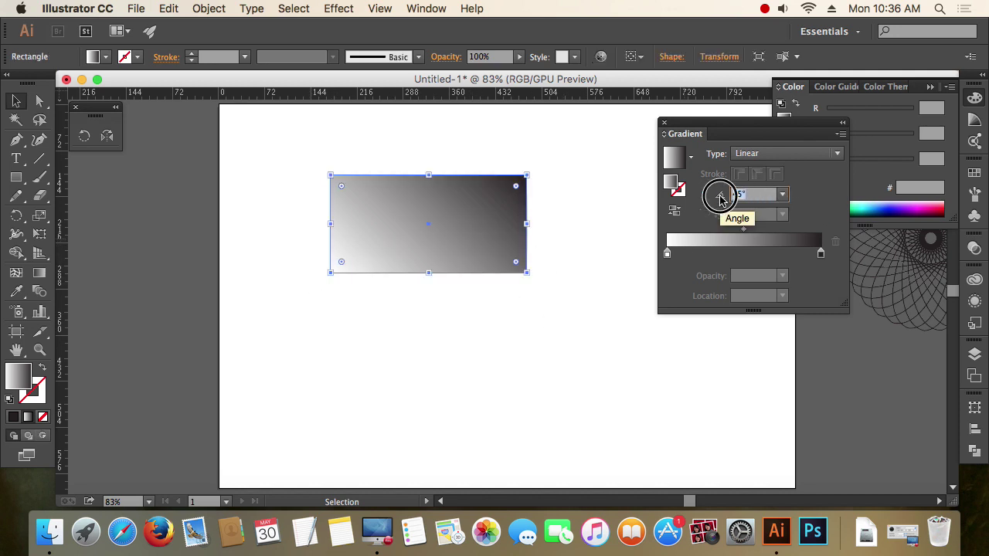
{"action": "type", "text": "0"}
{"action": "key", "text": "Return"}
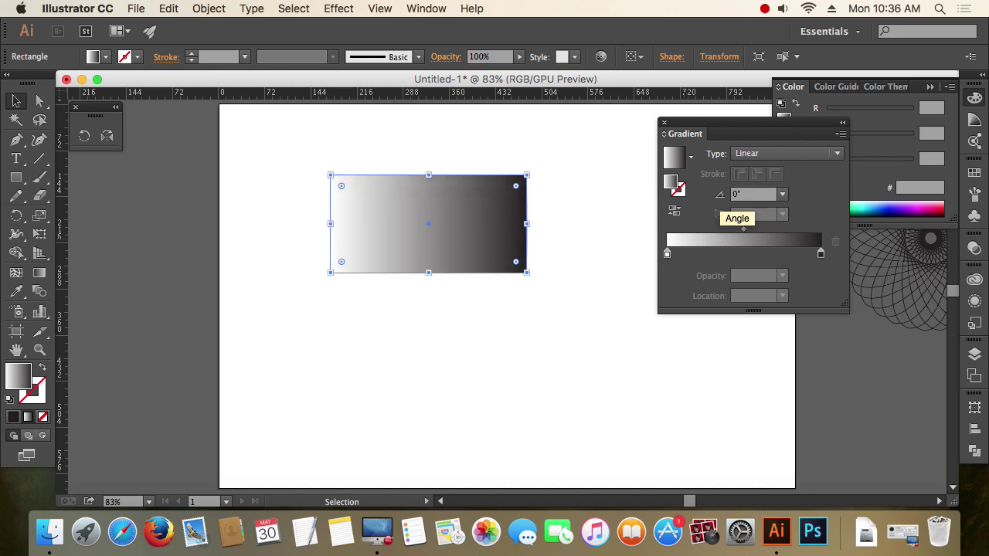
{"action": "left_click", "coordinate": [585, 300]}
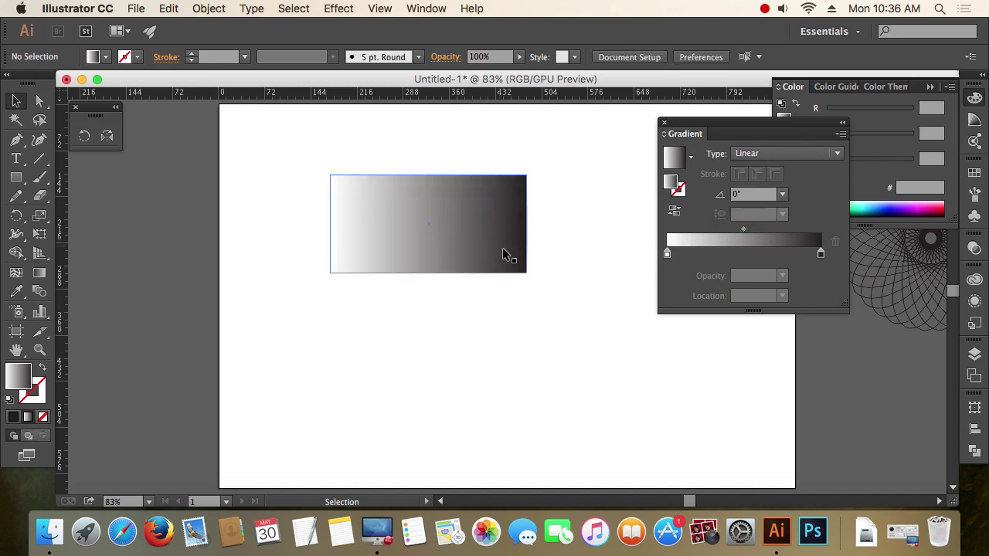
Move the rectangle up about 20 px, add then remove a stop near 15%, and select the white 0% stop.
{"action": "left_click", "coordinate": [488, 221]}
{"action": "left_click_drag", "start_coordinate": [470, 234], "coordinate": [479, 219]}
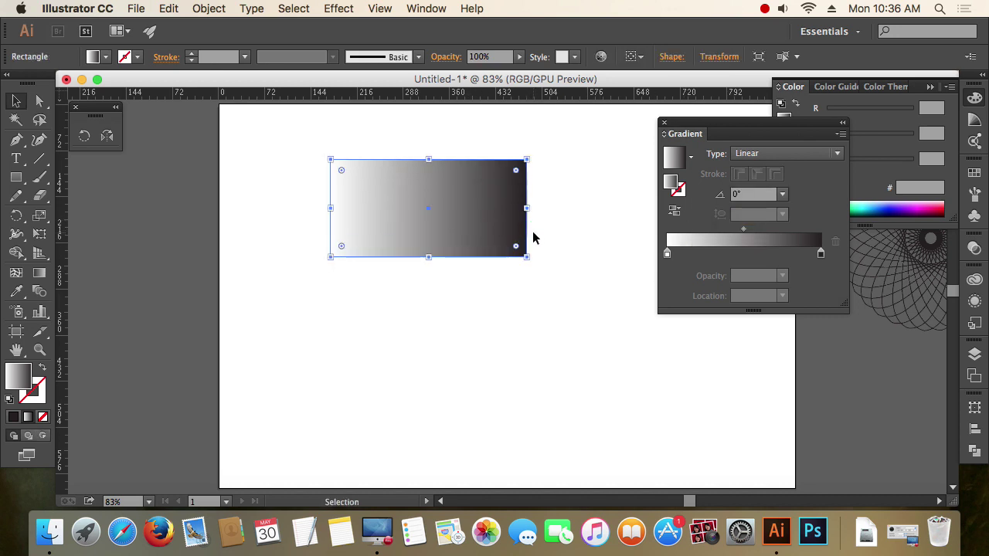
{"action": "left_click", "coordinate": [691, 256]}
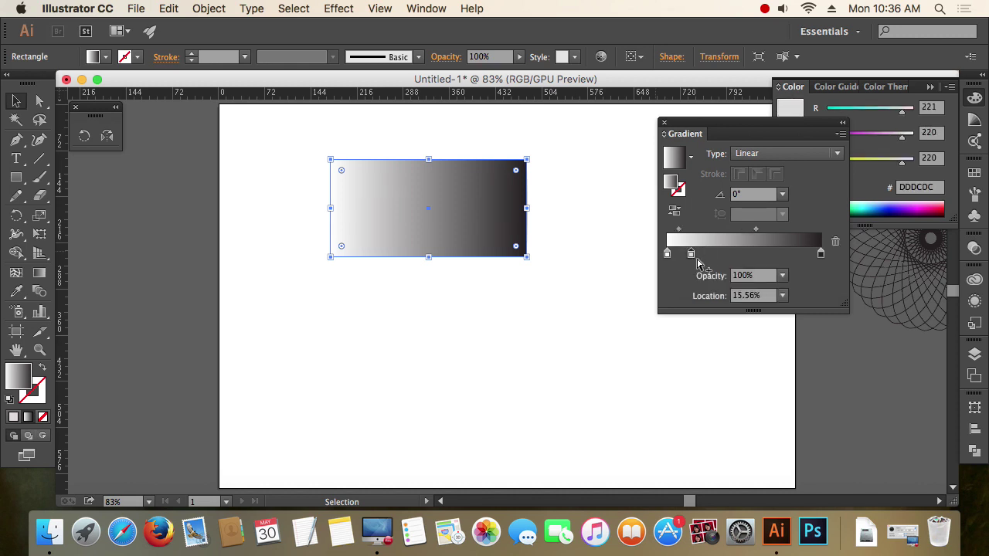
{"action": "left_click_drag", "start_coordinate": [697, 264], "coordinate": [695, 282]}
{"action": "left_click", "coordinate": [668, 254]}
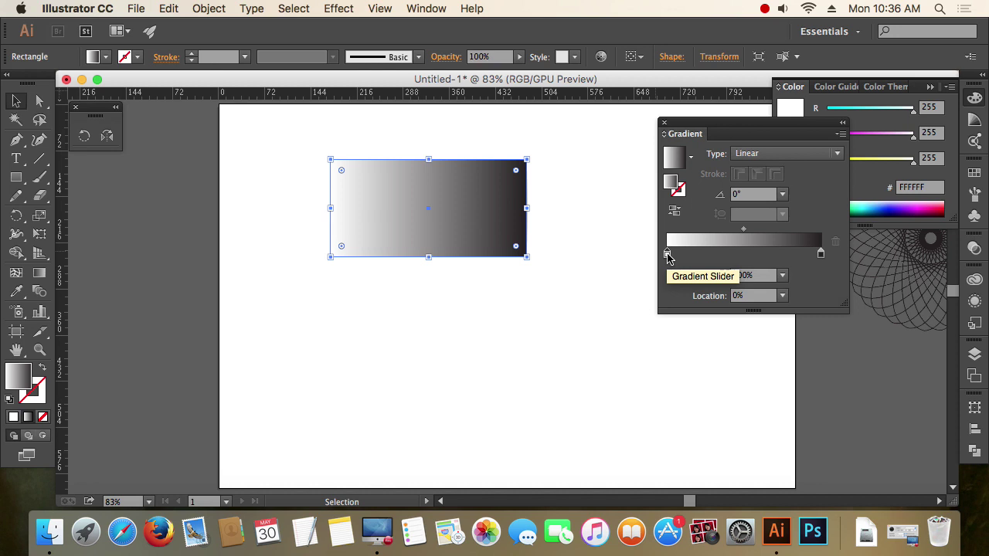
{"action": "left_click", "coordinate": [667, 255]}
{"action": "left_click", "coordinate": [667, 254]}
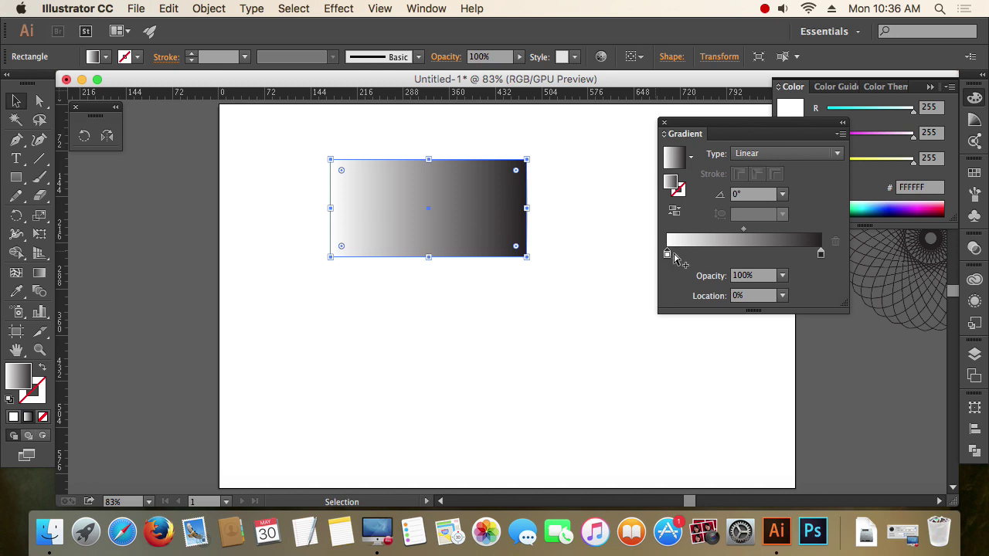
Set the starting gradient stop to the yellow-green swatch D7DF23 after trying RGB and other colours.
{"action": "double_click", "coordinate": [668, 256]}
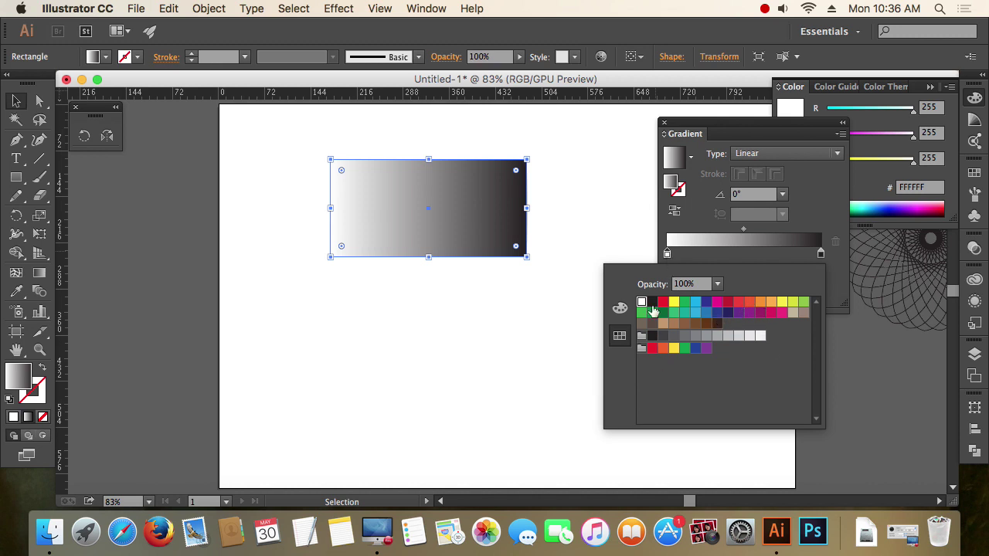
{"action": "left_click", "coordinate": [627, 315]}
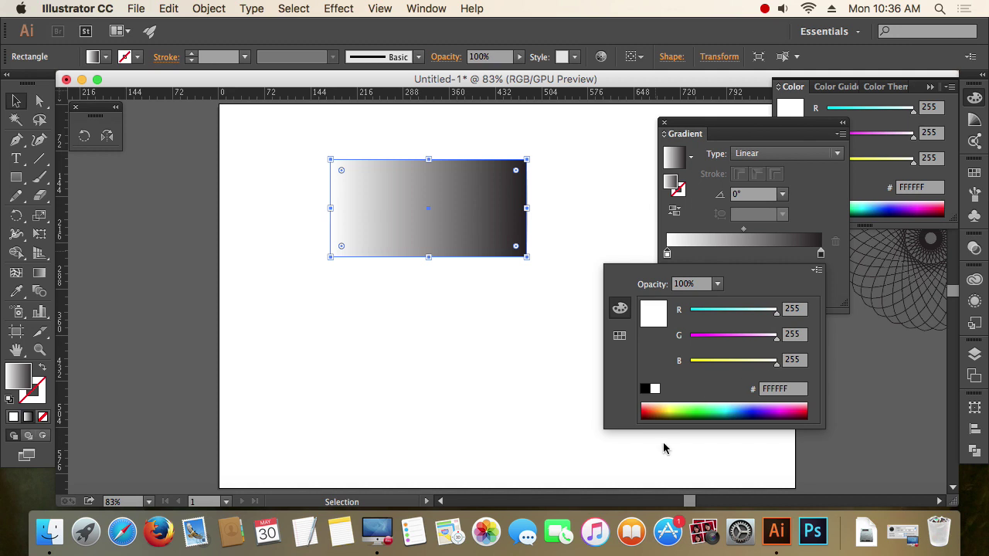
{"action": "left_click", "coordinate": [704, 405]}
{"action": "left_click_drag", "start_coordinate": [703, 405], "coordinate": [789, 404]}
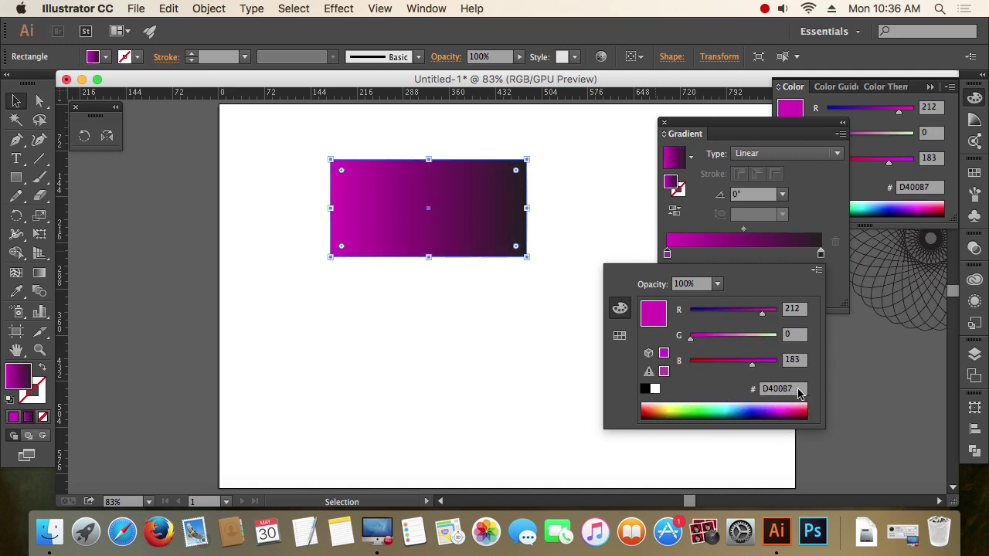
{"action": "left_click", "coordinate": [797, 390]}
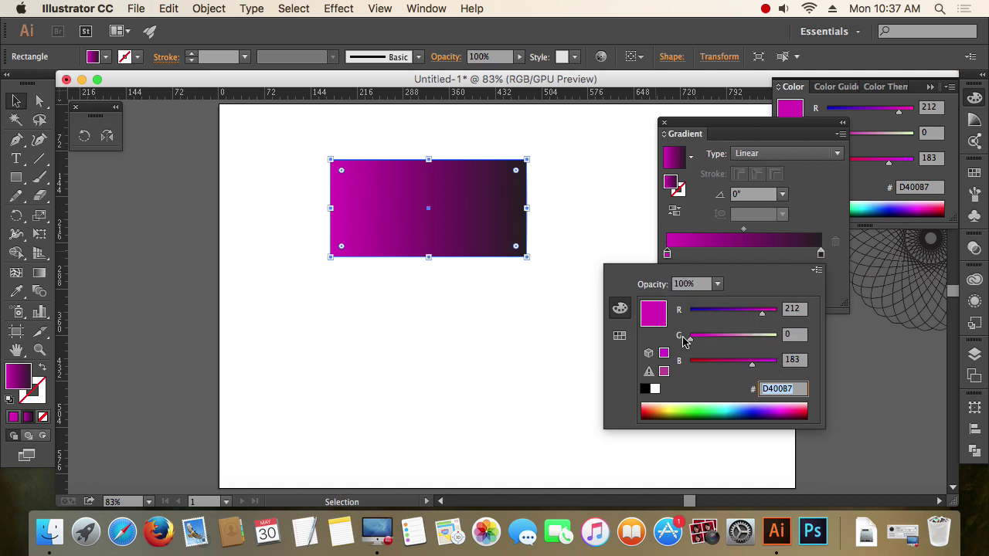
{"action": "left_click", "coordinate": [619, 335]}
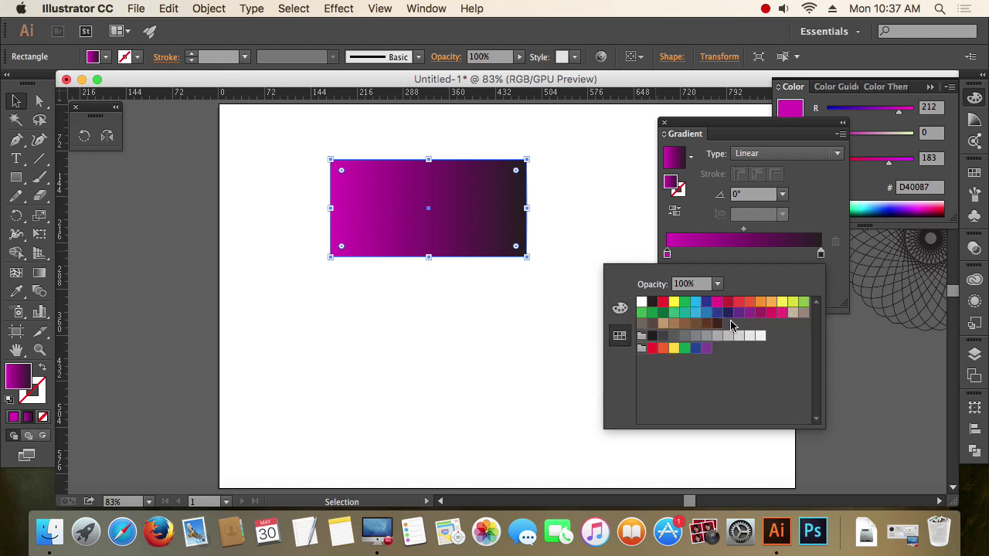
{"action": "left_click", "coordinate": [771, 307]}
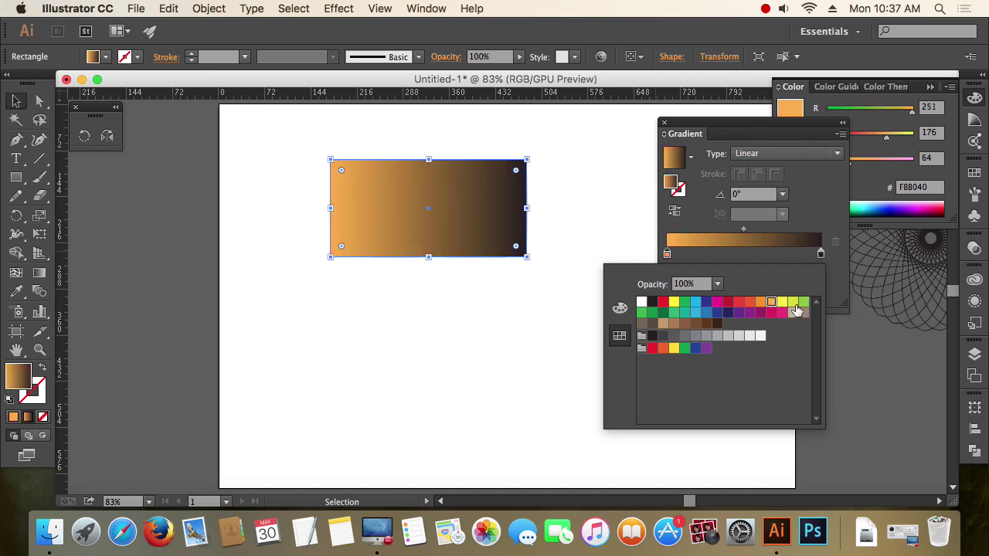
{"action": "left_click", "coordinate": [790, 302]}
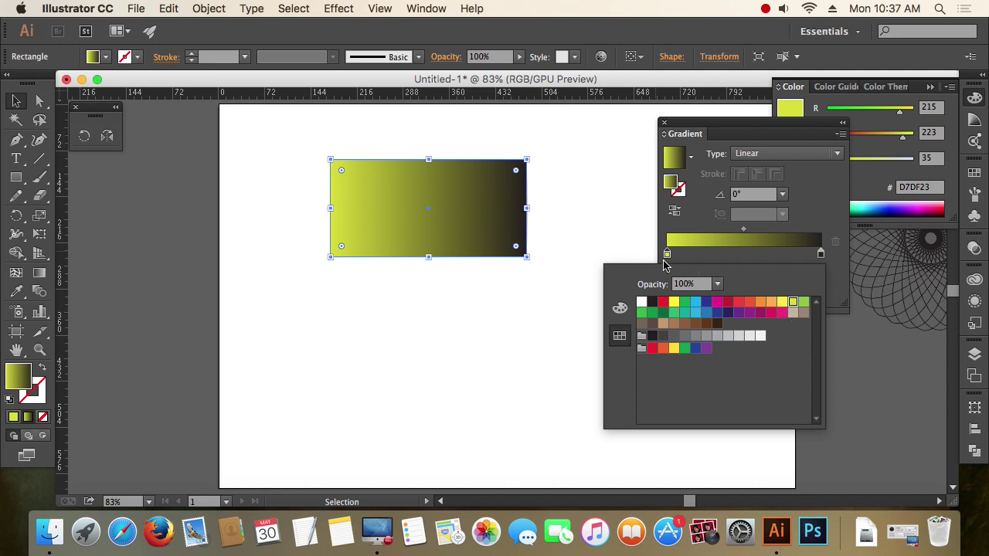
{"action": "left_click", "coordinate": [825, 202]}
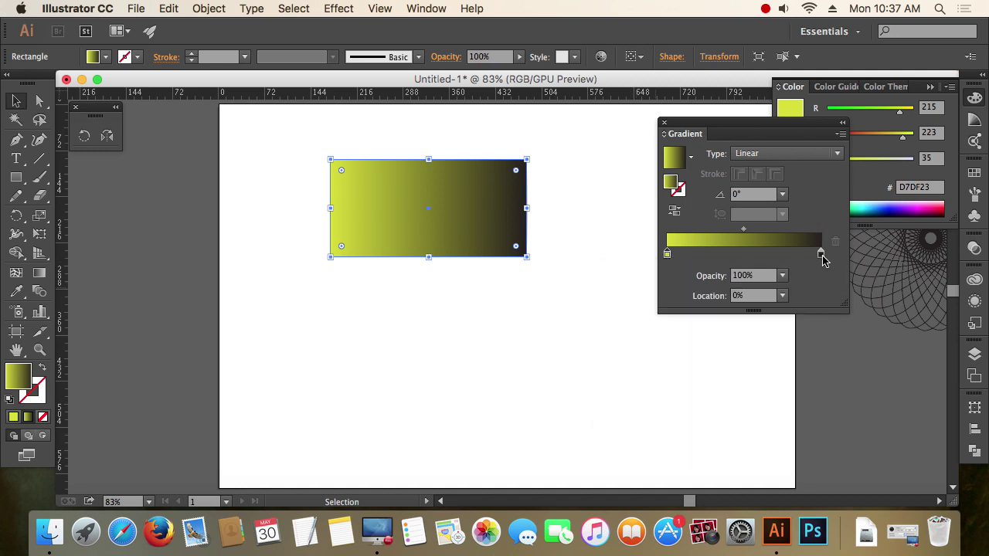
Change the gradient's right end stop from black to green (39B54A).
{"action": "double_click", "coordinate": [821, 255]}
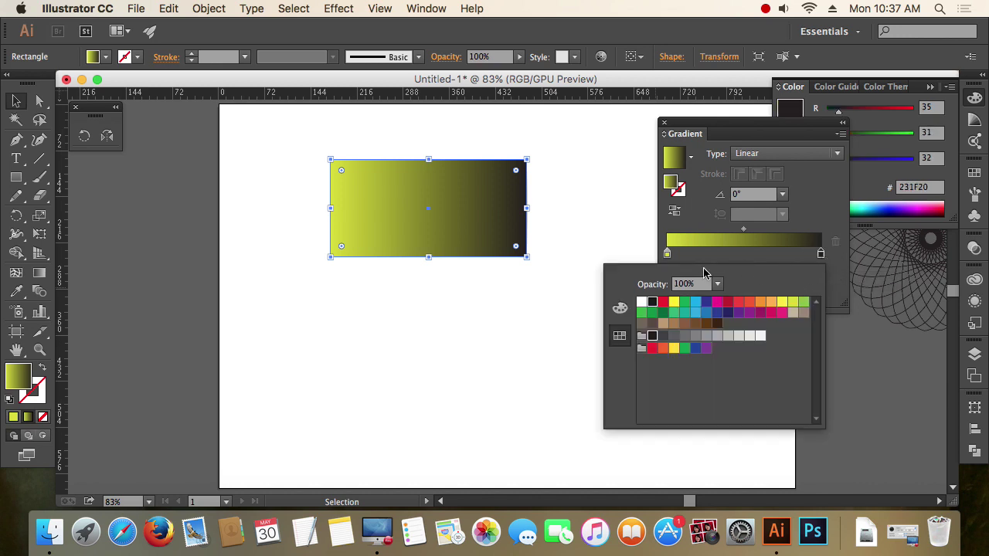
{"action": "left_click", "coordinate": [642, 314]}
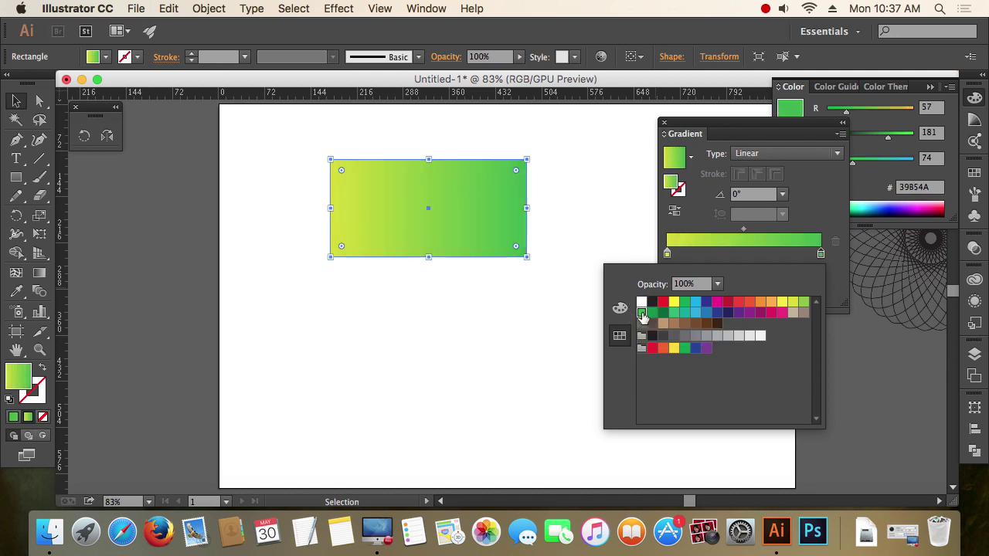
{"action": "left_click", "coordinate": [834, 199]}
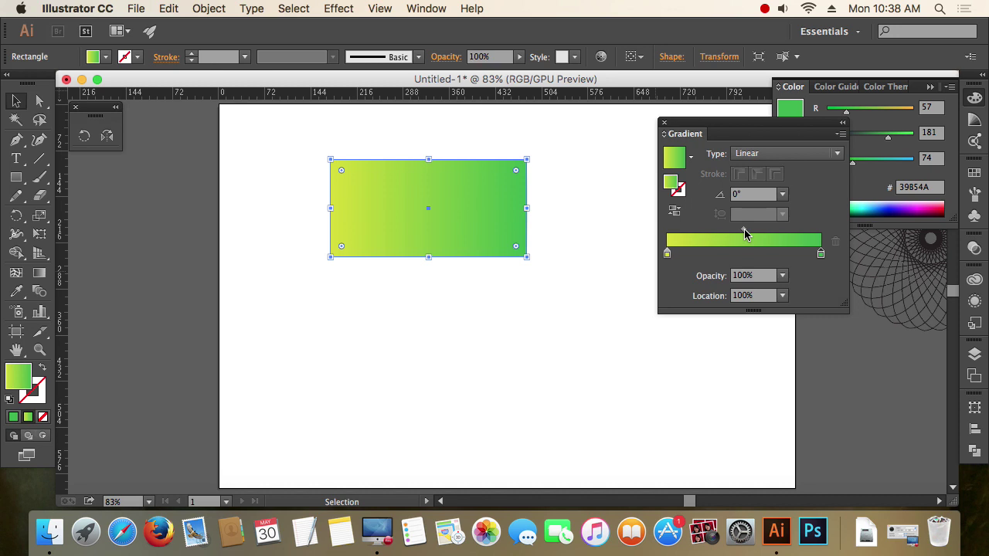
Test several midpoint positions between the yellow-green and green stops, then fix it at 50%.
{"action": "left_click_drag", "start_coordinate": [744, 230], "coordinate": [787, 229]}
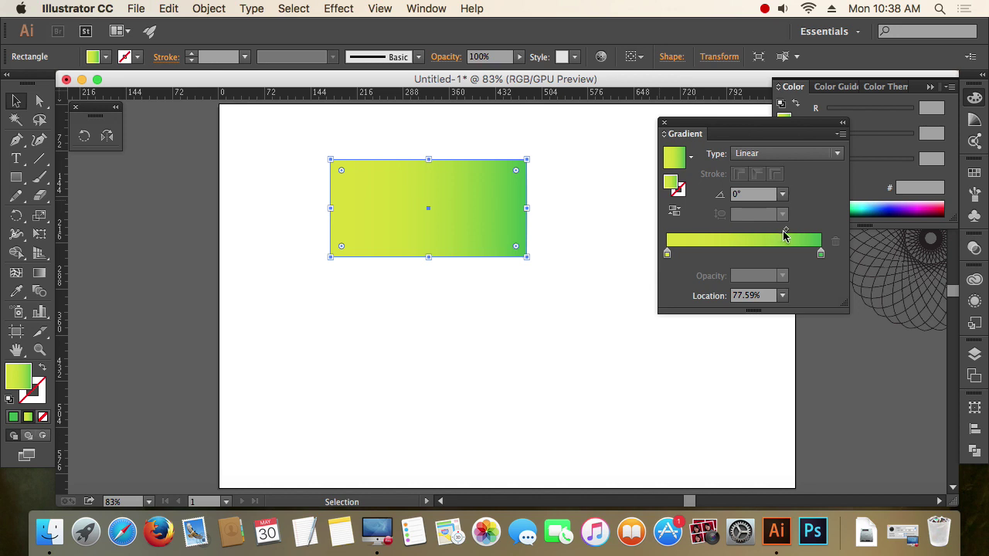
{"action": "left_click_drag", "start_coordinate": [784, 231], "coordinate": [801, 228]}
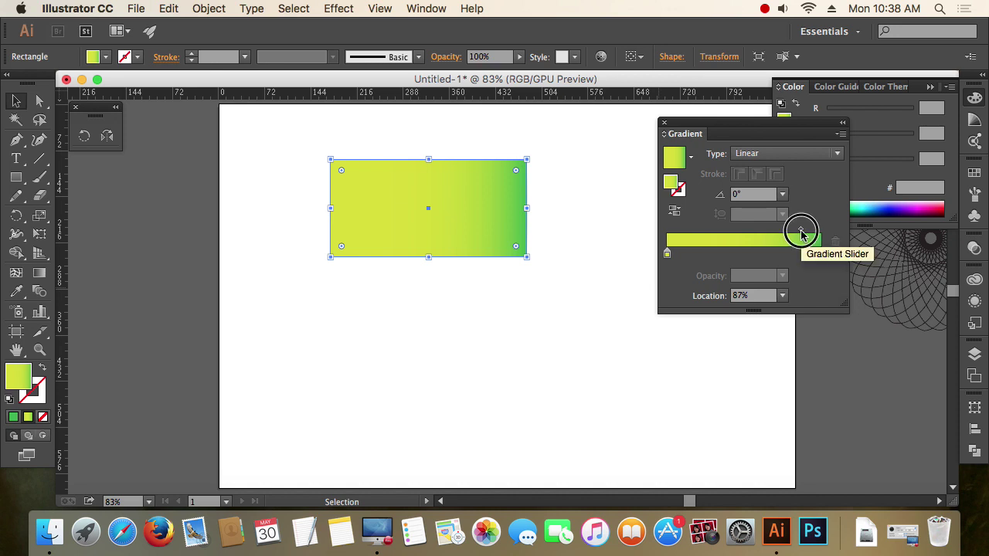
{"action": "left_click_drag", "start_coordinate": [799, 229], "coordinate": [694, 229]}
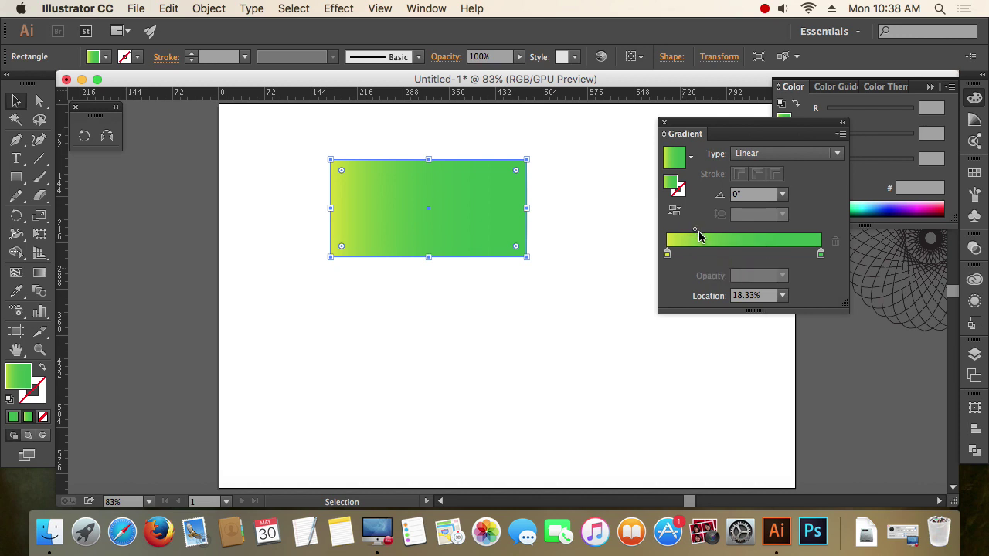
{"action": "left_click", "coordinate": [765, 295]}
{"action": "left_click_drag", "start_coordinate": [766, 296], "coordinate": [705, 298]}
{"action": "type", "text": "50"}
{"action": "key", "text": "Return"}
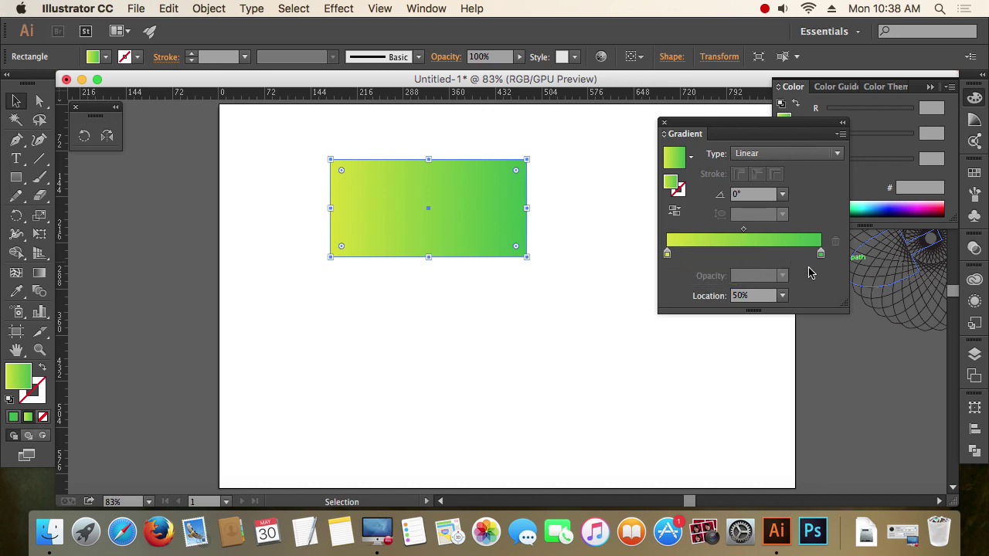
Add three new stops along the gradient and colour the rightmost one orange.
{"action": "left_click", "coordinate": [712, 254]}
{"action": "left_click", "coordinate": [756, 254]}
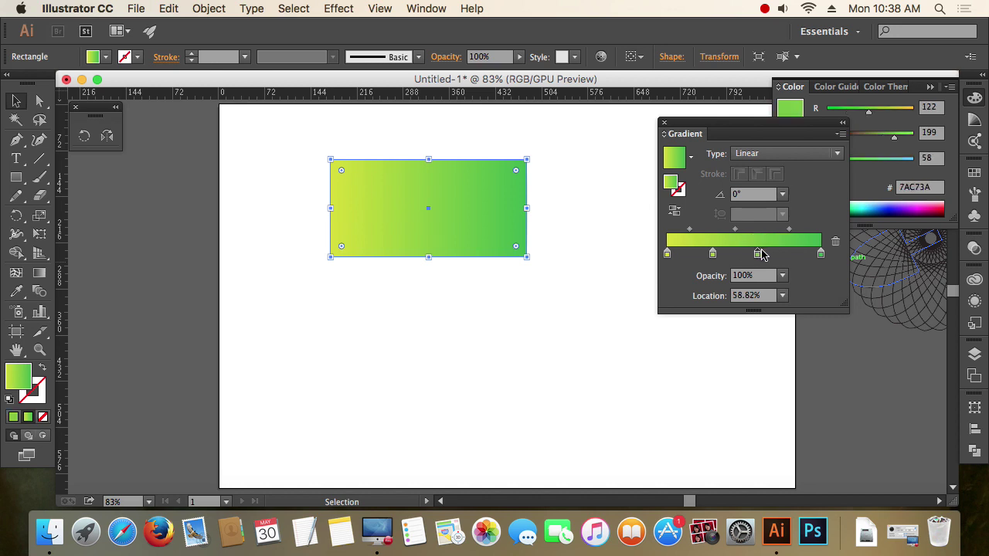
{"action": "left_click", "coordinate": [787, 254]}
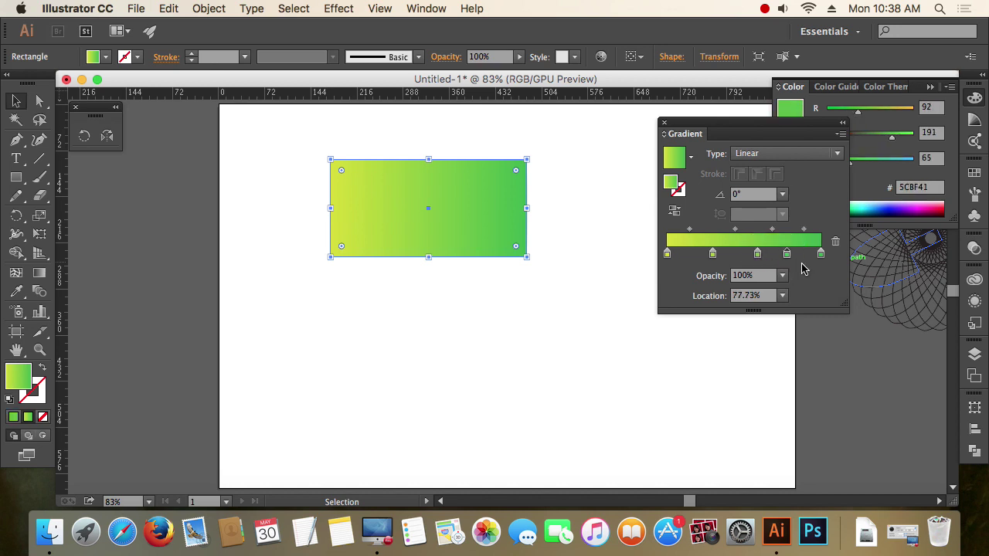
{"action": "double_click", "coordinate": [787, 254]}
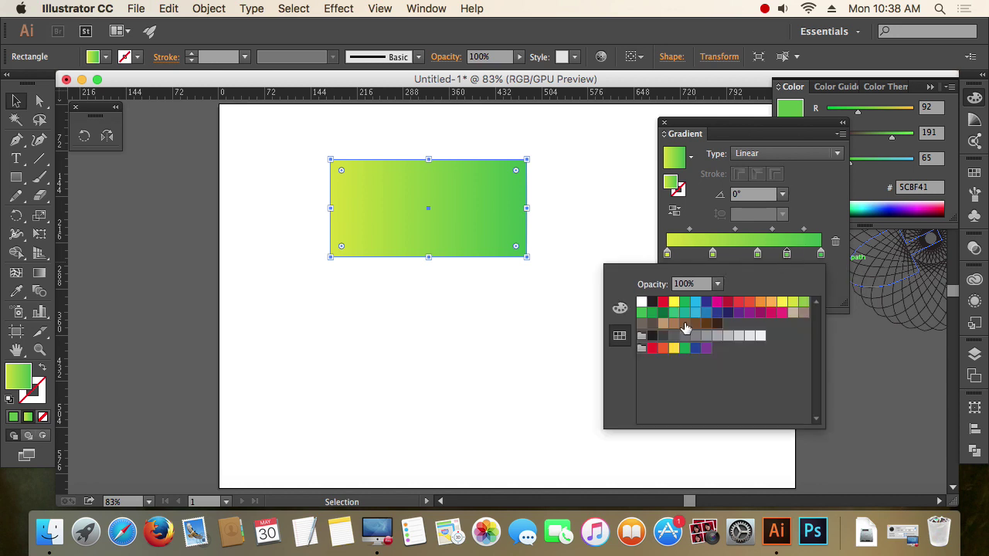
{"action": "left_click", "coordinate": [728, 304]}
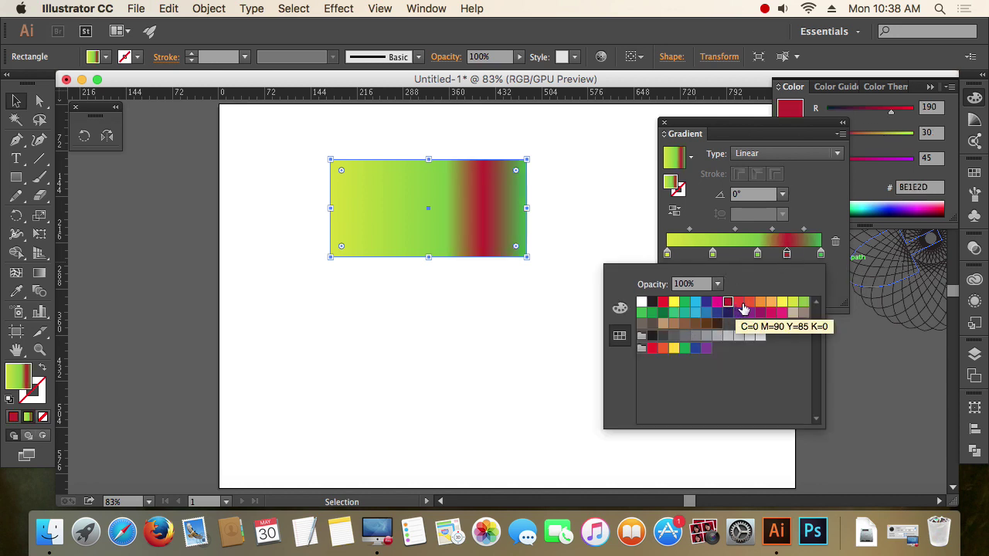
{"action": "left_click", "coordinate": [749, 302]}
{"action": "left_click", "coordinate": [761, 302]}
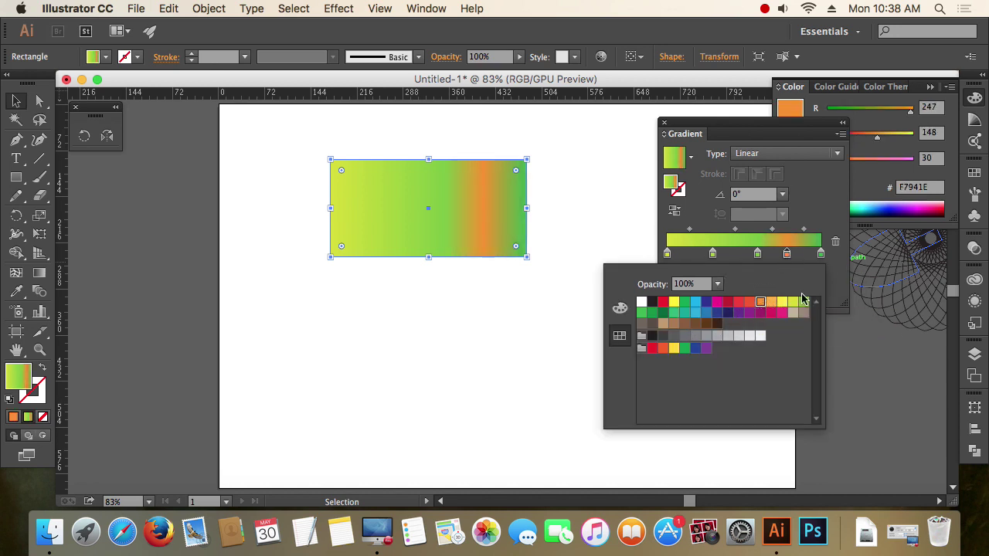
Colour the middle new stop blue and the leftmost new stop cyan.
{"action": "double_click", "coordinate": [757, 255]}
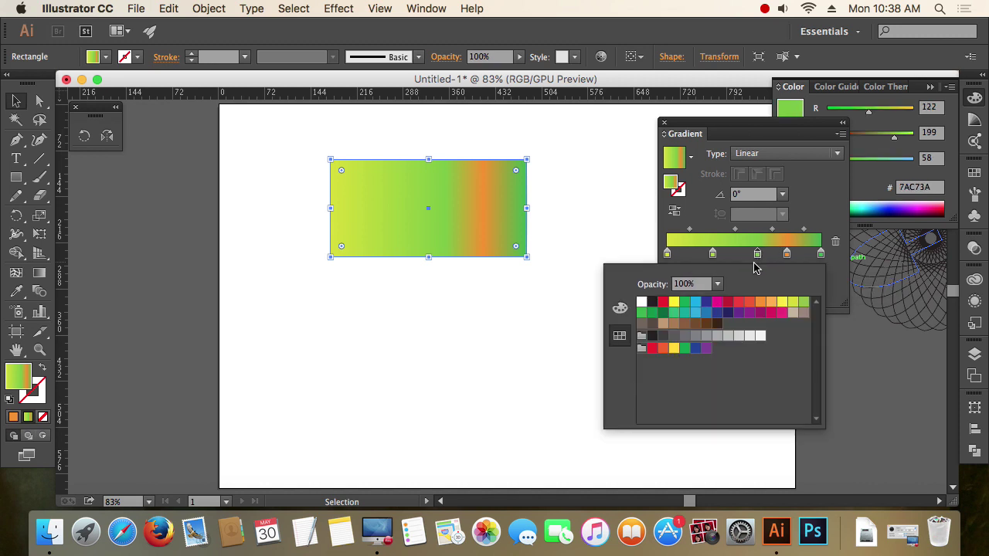
{"action": "left_click", "coordinate": [706, 312]}
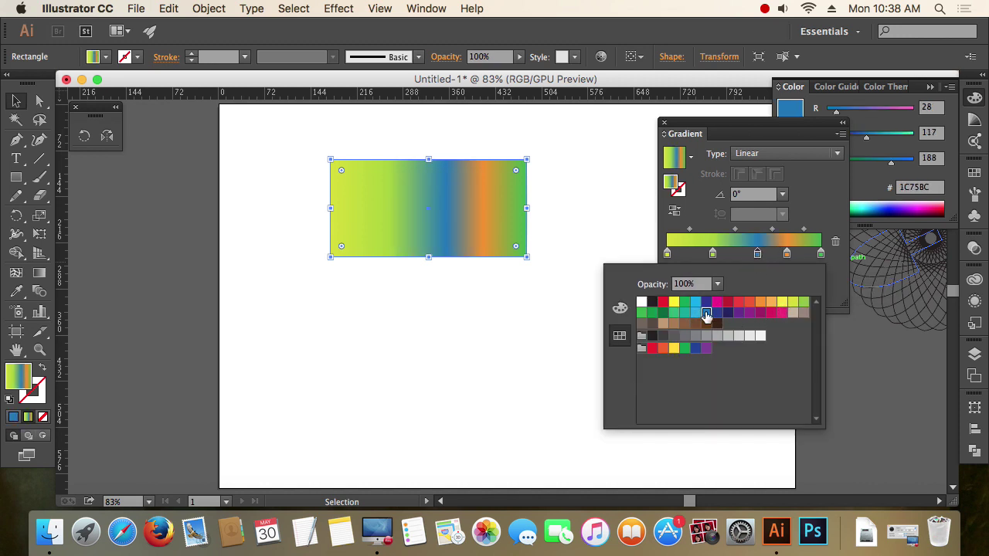
{"action": "left_click", "coordinate": [712, 255]}
{"action": "double_click", "coordinate": [712, 255]}
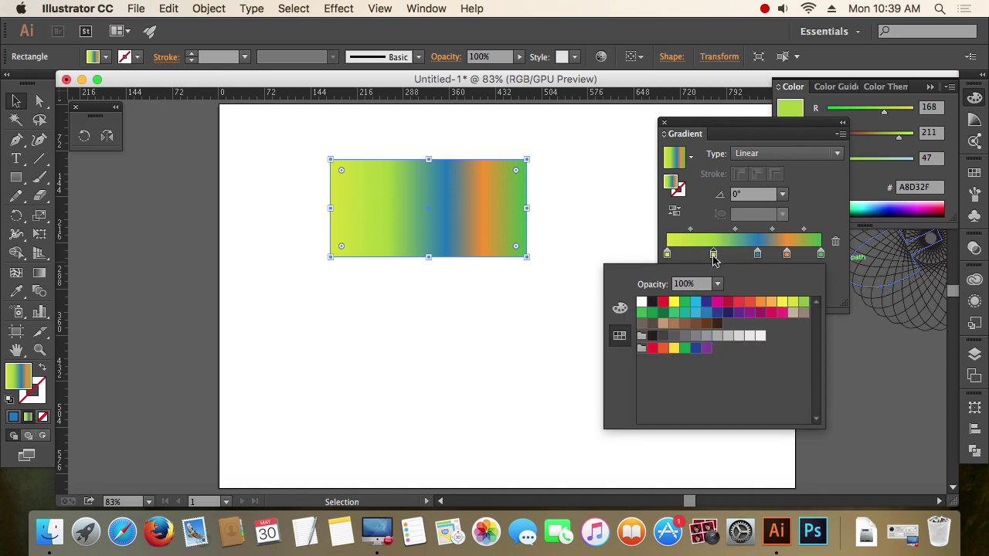
{"action": "left_click", "coordinate": [673, 302]}
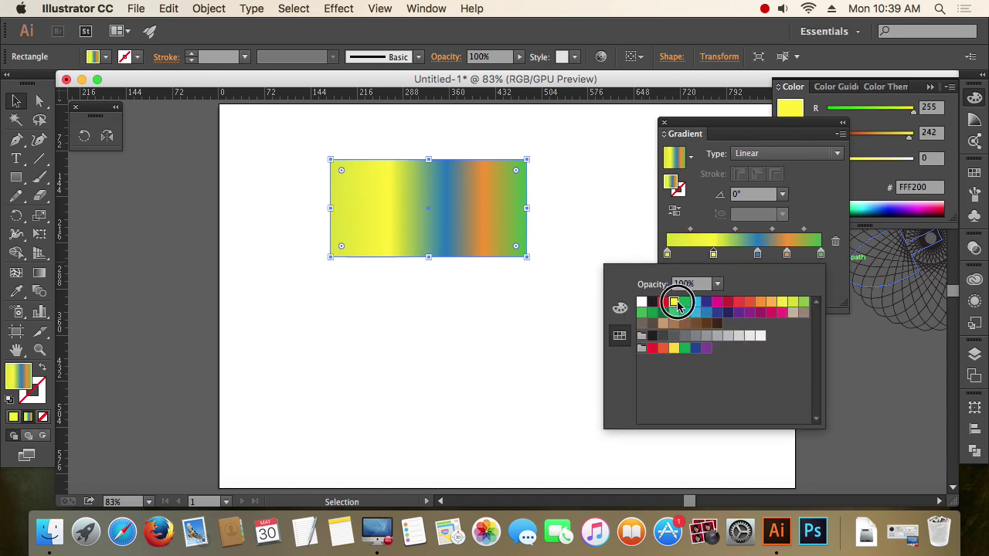
{"action": "left_click", "coordinate": [696, 303]}
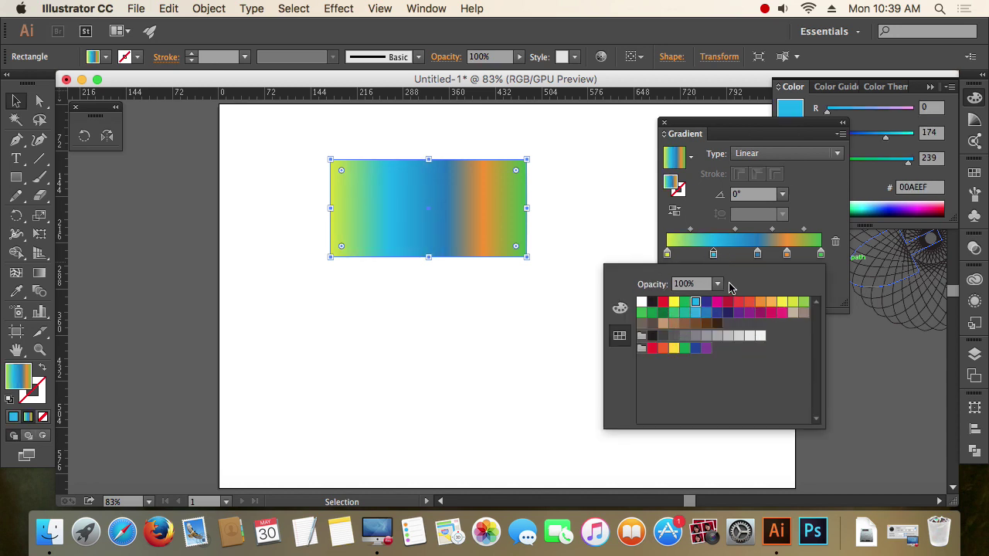
{"action": "left_click", "coordinate": [822, 207]}
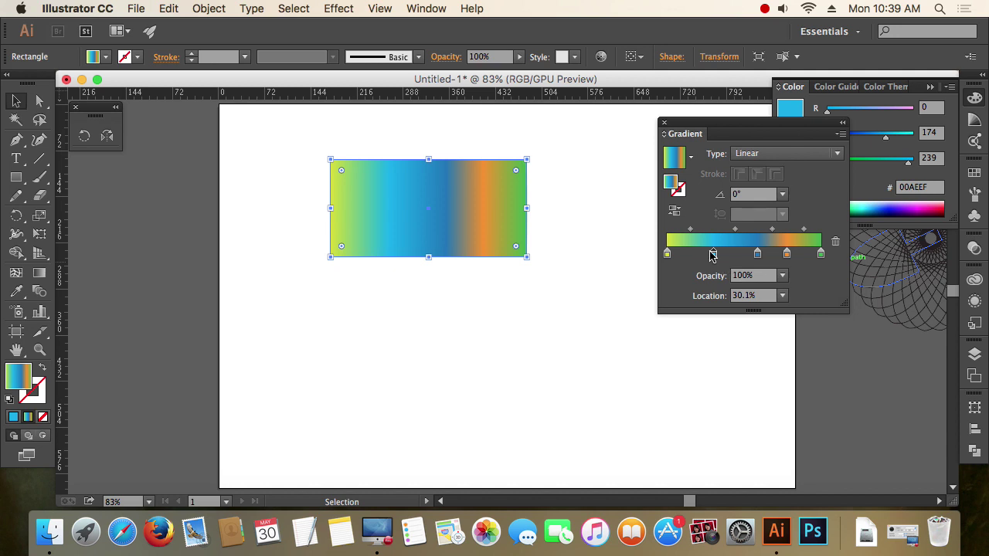
Place the cyan, blue and orange stops at 25%, 50% and 75% locations.
{"action": "left_click", "coordinate": [720, 296]}
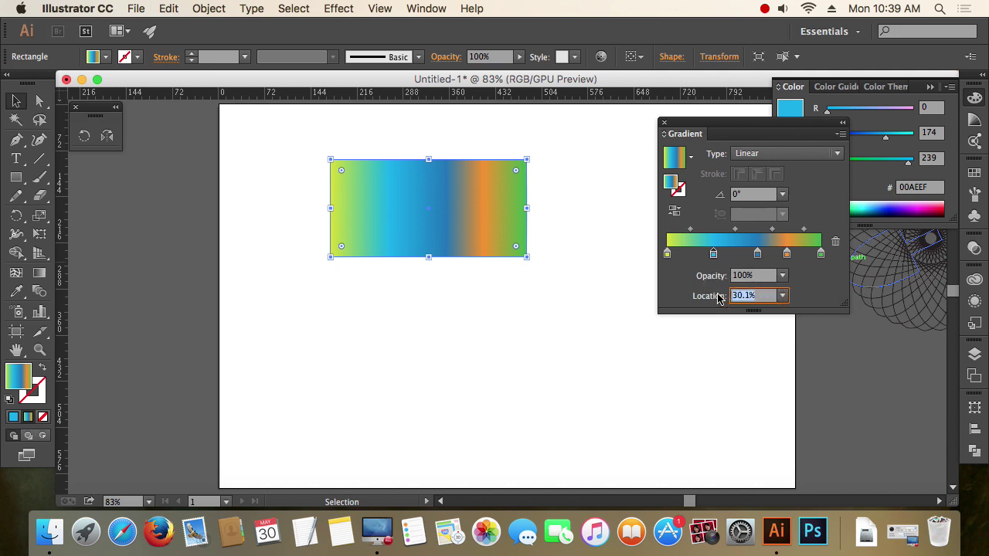
{"action": "type", "text": "25"}
{"action": "key", "text": "Return"}
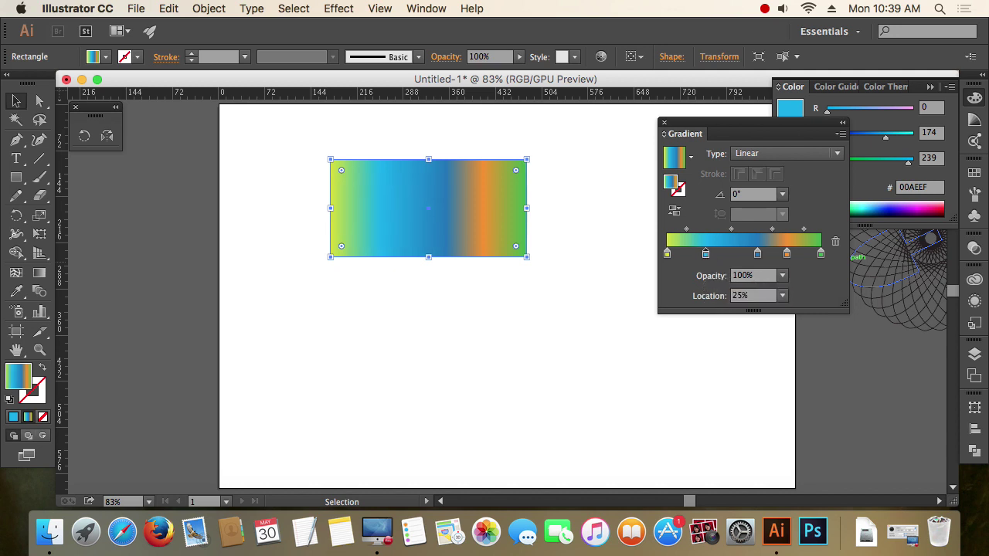
{"action": "left_click", "coordinate": [756, 253]}
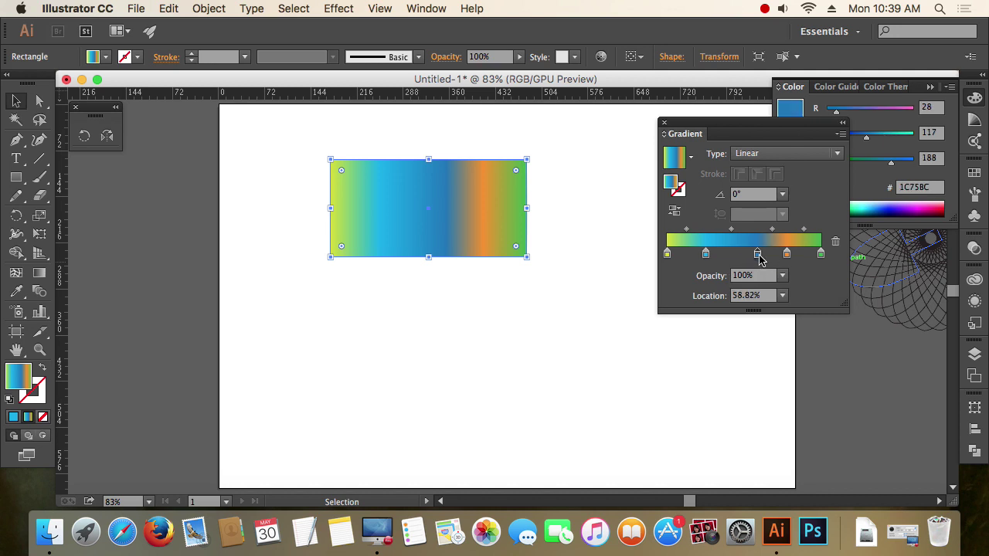
{"action": "left_click", "coordinate": [745, 296]}
{"action": "type", "text": "50"}
{"action": "key", "text": "Return"}
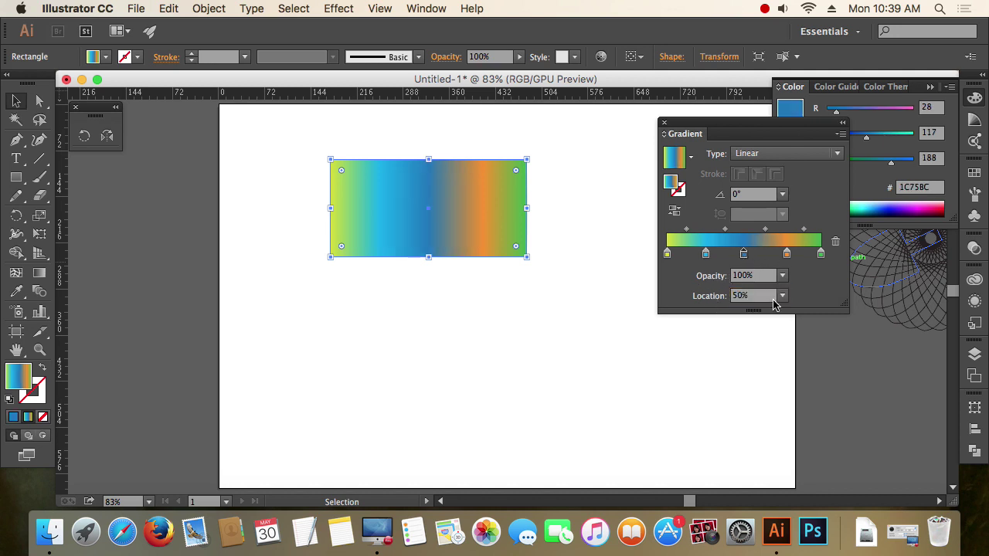
{"action": "left_click", "coordinate": [786, 254]}
{"action": "left_click", "coordinate": [759, 297]}
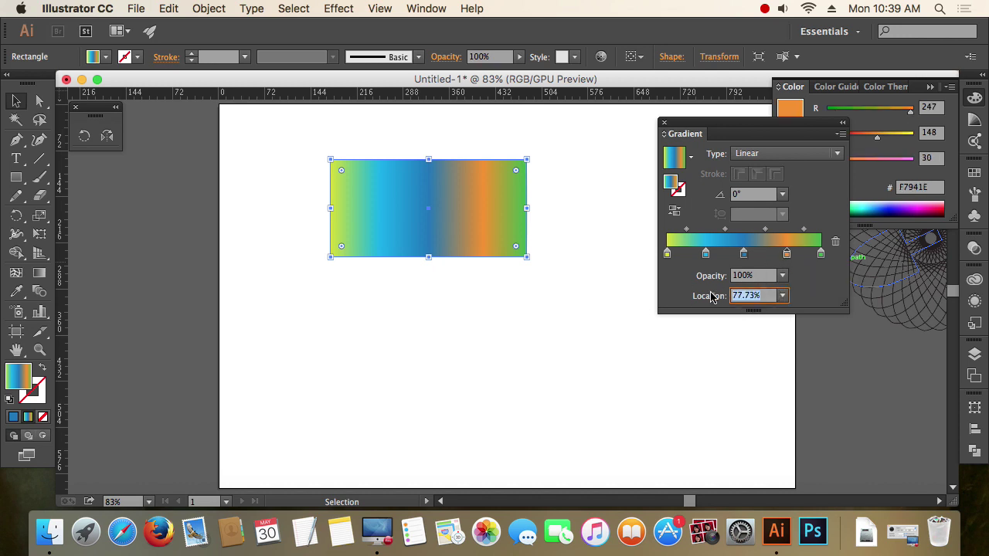
{"action": "type", "text": "75"}
{"action": "key", "text": "Return"}
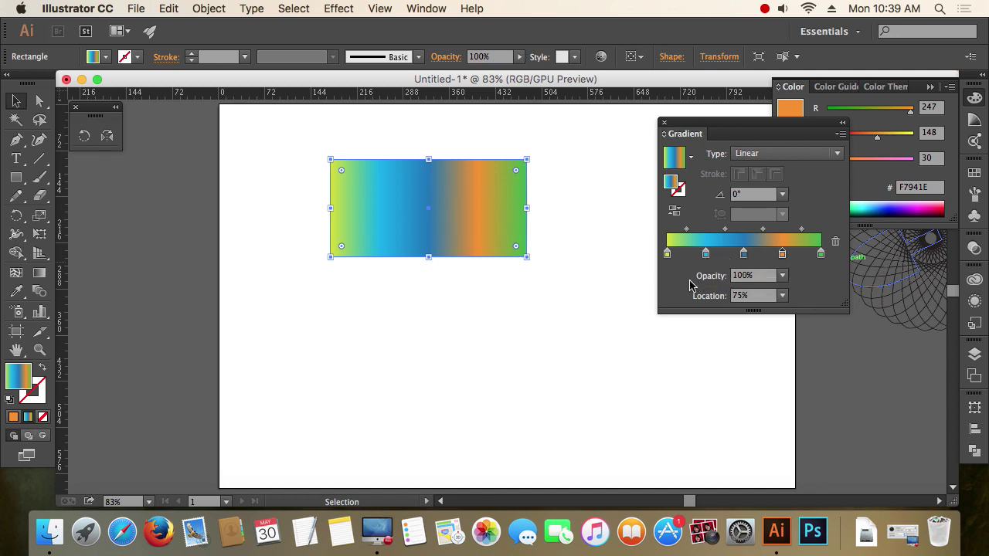
Remove the cyan stop at 25% and the orange stop at 75%.
{"action": "left_click", "coordinate": [705, 255]}
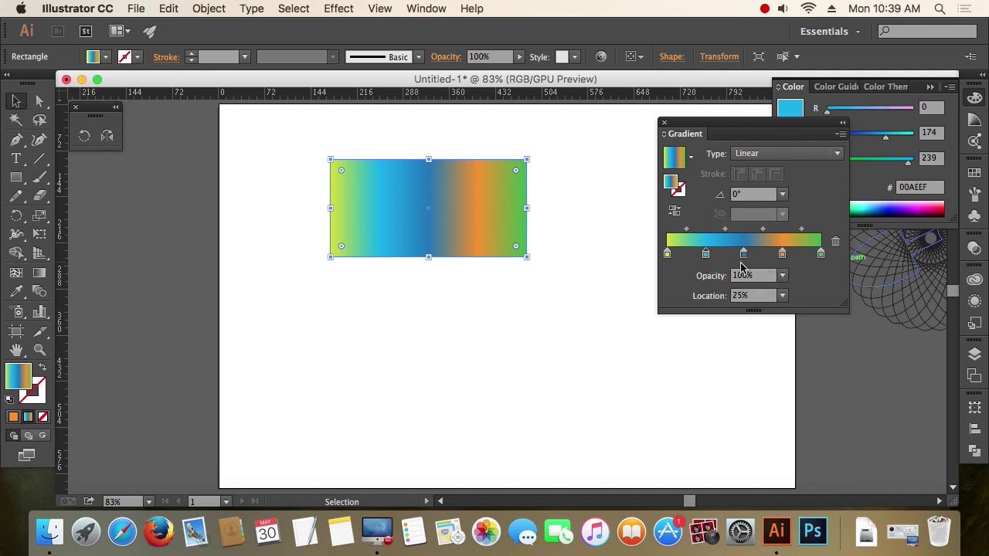
{"action": "left_click", "coordinate": [835, 244]}
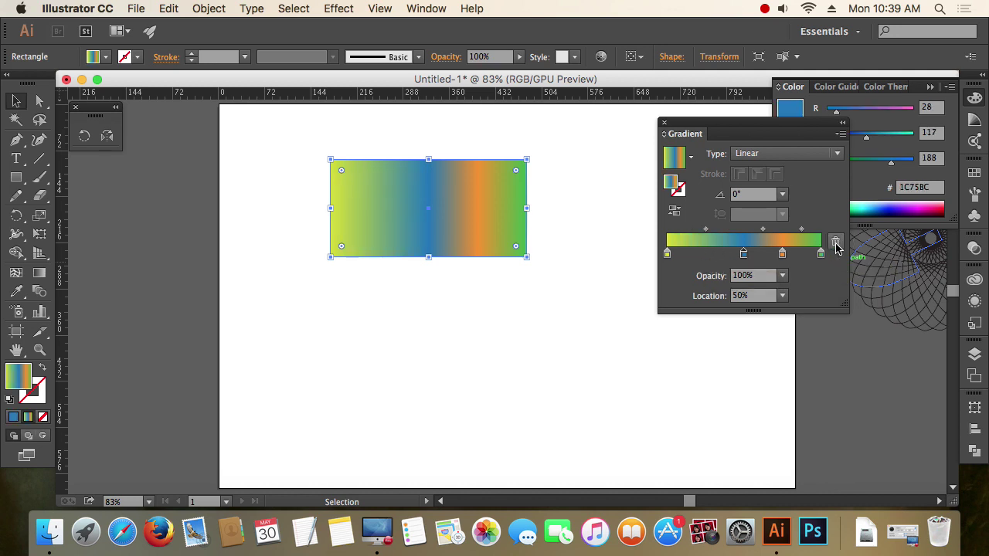
{"action": "left_click", "coordinate": [782, 256]}
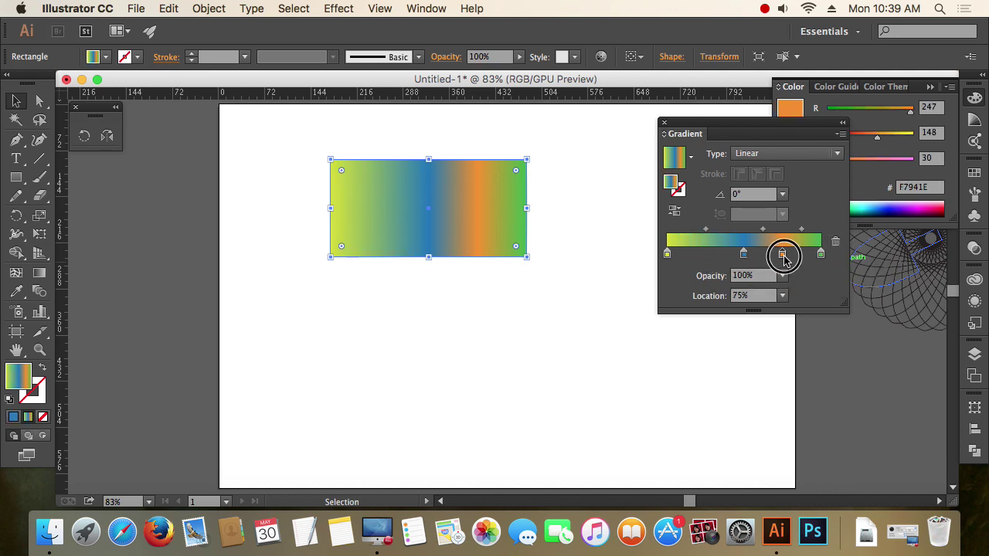
{"action": "left_click_drag", "start_coordinate": [782, 256], "coordinate": [799, 343]}
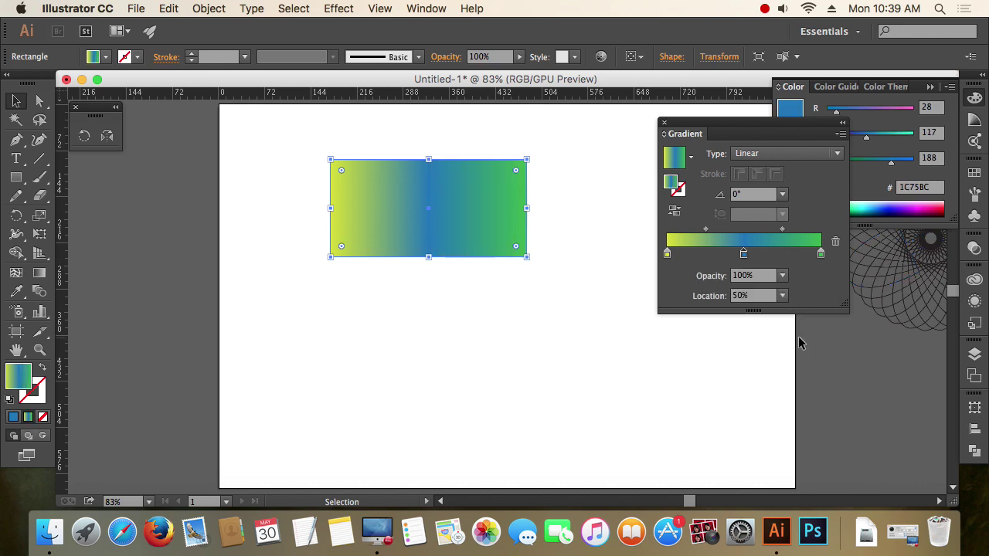
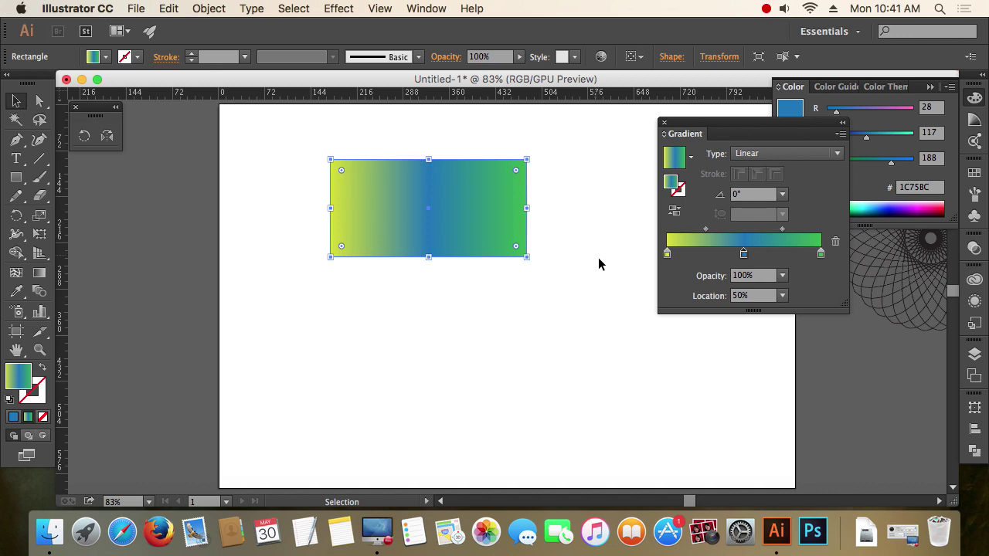
Move the gradient rectangle left and down, then set its yellow left gradient stop to 10% opacity.
{"action": "left_click", "coordinate": [489, 203]}
{"action": "left_click_drag", "start_coordinate": [493, 212], "coordinate": [304, 264]}
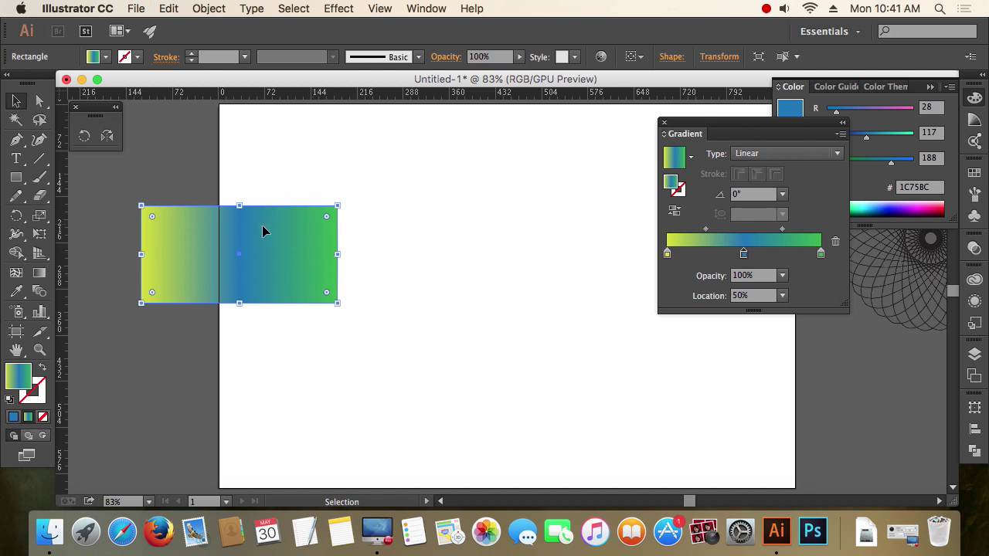
{"action": "left_click", "coordinate": [667, 255]}
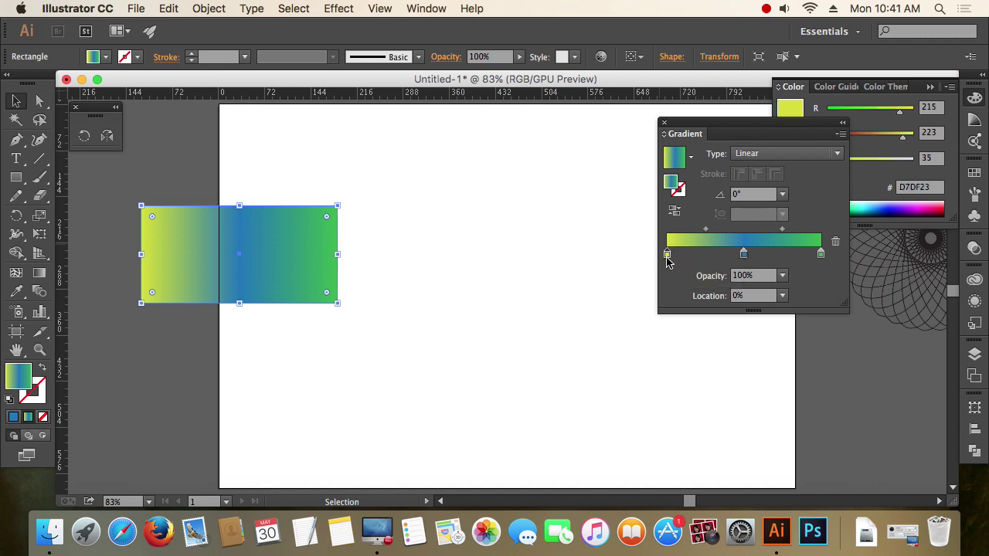
{"action": "left_click", "coordinate": [747, 275]}
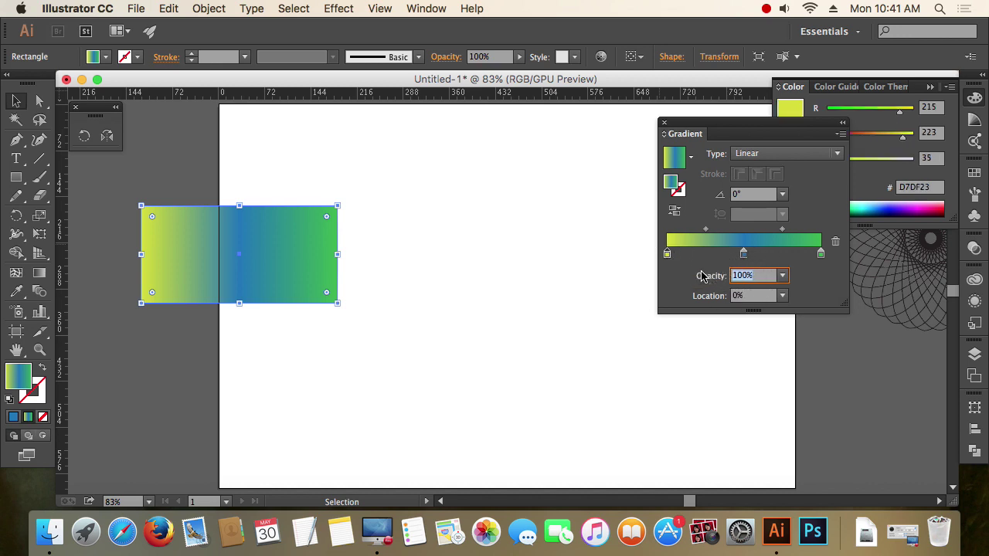
{"action": "type", "text": "10"}
{"action": "key", "text": "Return"}
{"action": "left_click", "coordinate": [154, 328]}
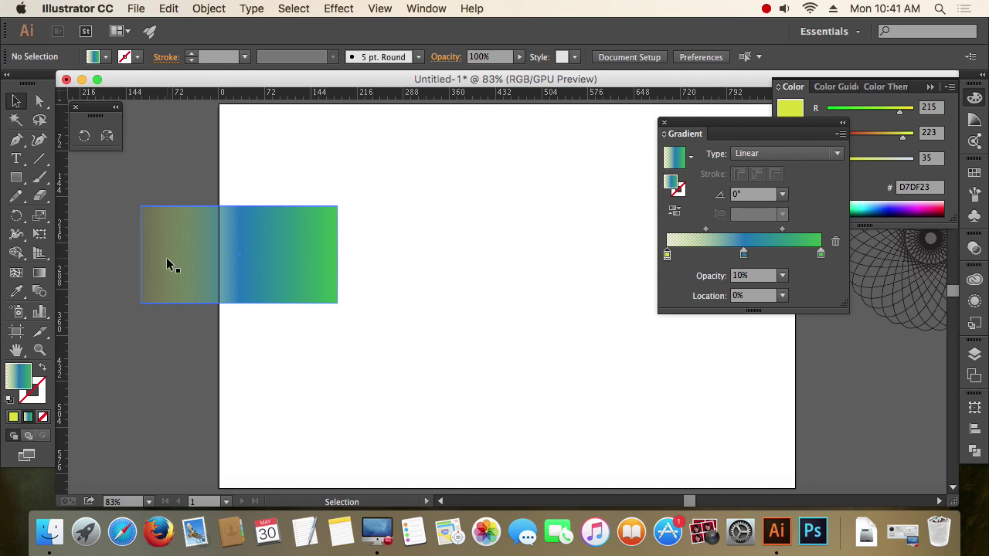
Draw a new rectangle overlapping the gradient one and fill it solid yellow.
{"action": "left_click", "coordinate": [16, 177]}
{"action": "left_click_drag", "start_coordinate": [113, 232], "coordinate": [193, 327]}
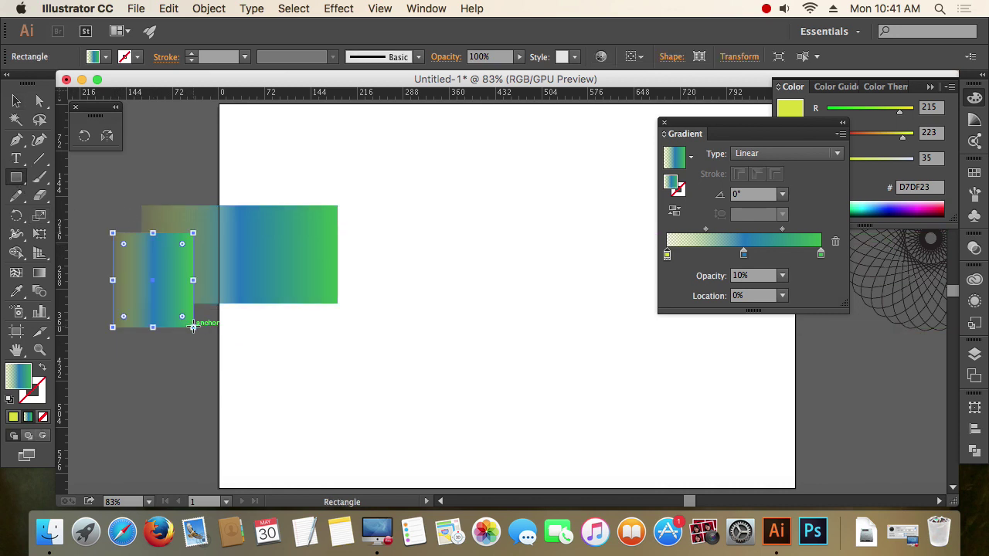
{"action": "left_click", "coordinate": [16, 102]}
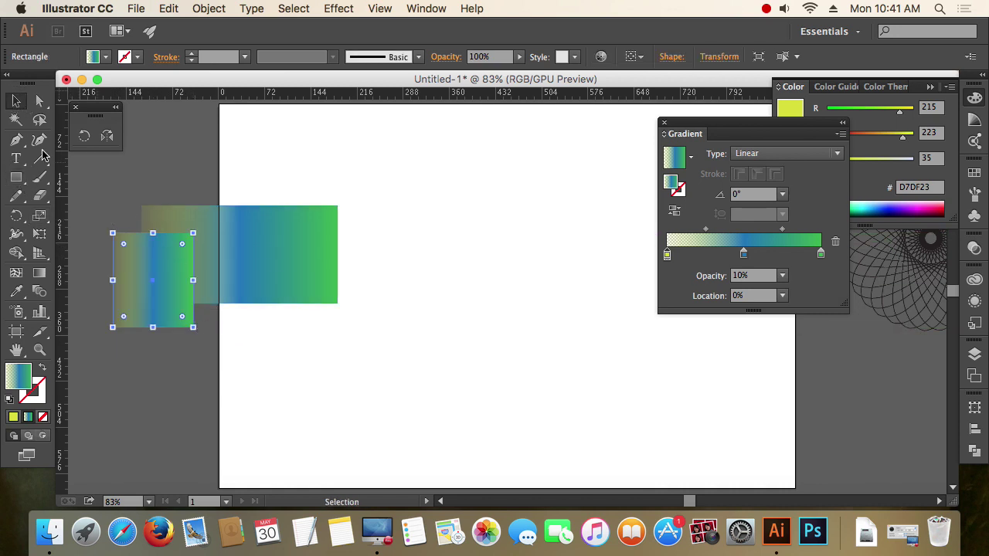
{"action": "left_click", "coordinate": [14, 417]}
{"action": "left_click", "coordinate": [154, 355]}
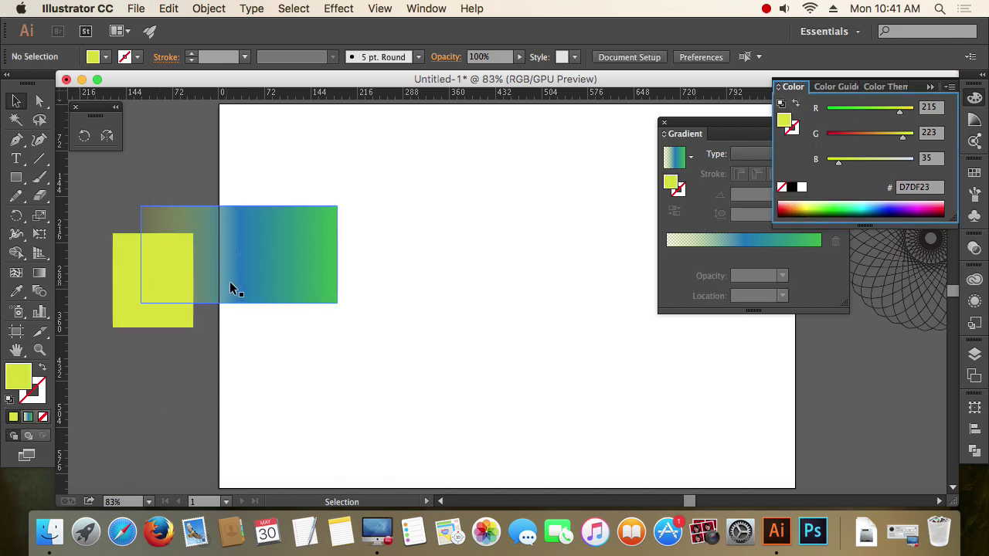
Move the gradient rectangle right onto the artboard.
{"action": "left_click", "coordinate": [246, 278]}
{"action": "key", "text": "super"}
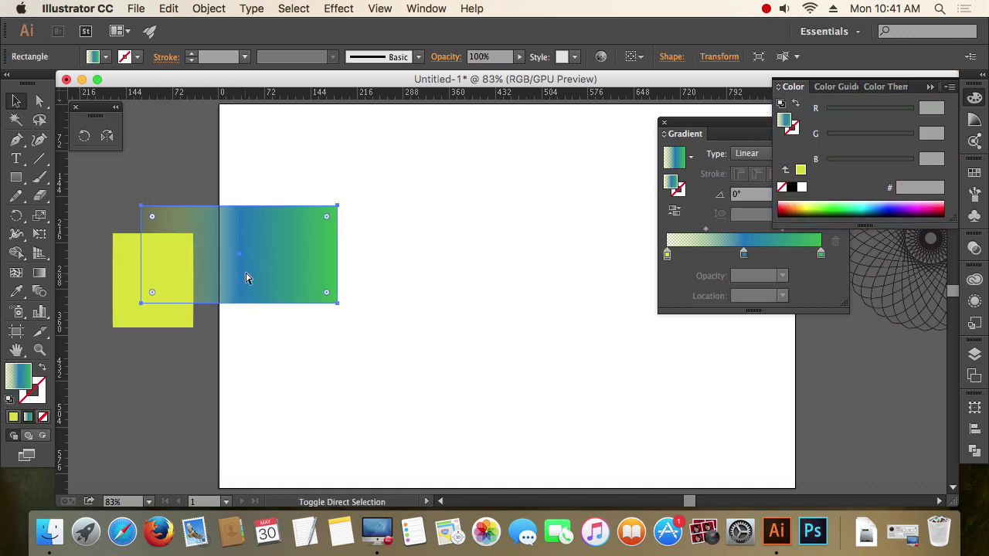
{"action": "left_click", "coordinate": [234, 306]}
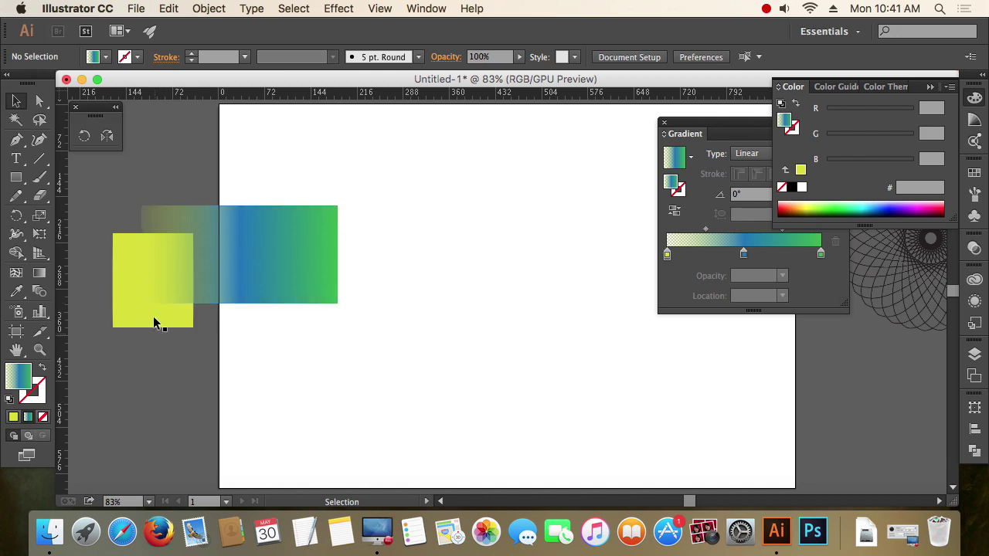
{"action": "left_click", "coordinate": [207, 241]}
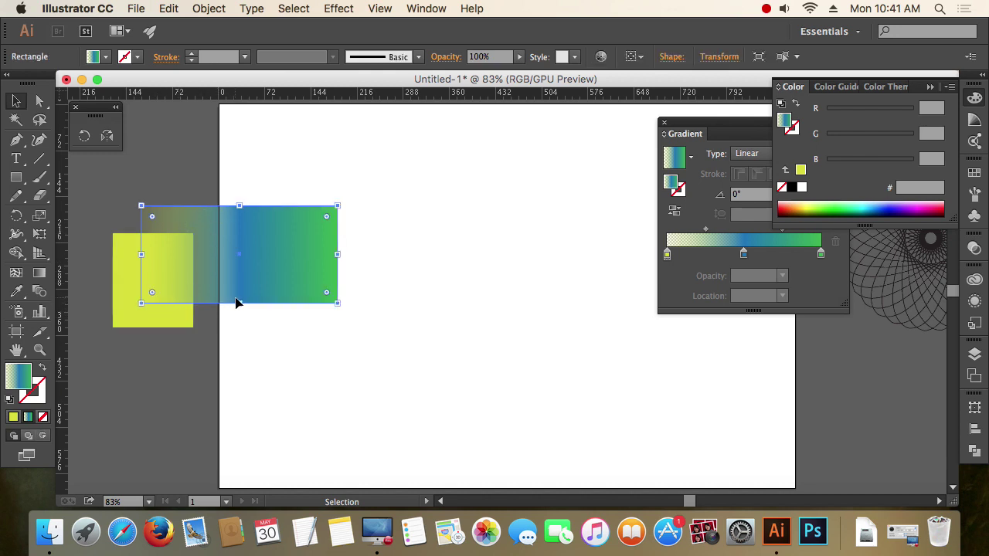
{"action": "left_click", "coordinate": [263, 338]}
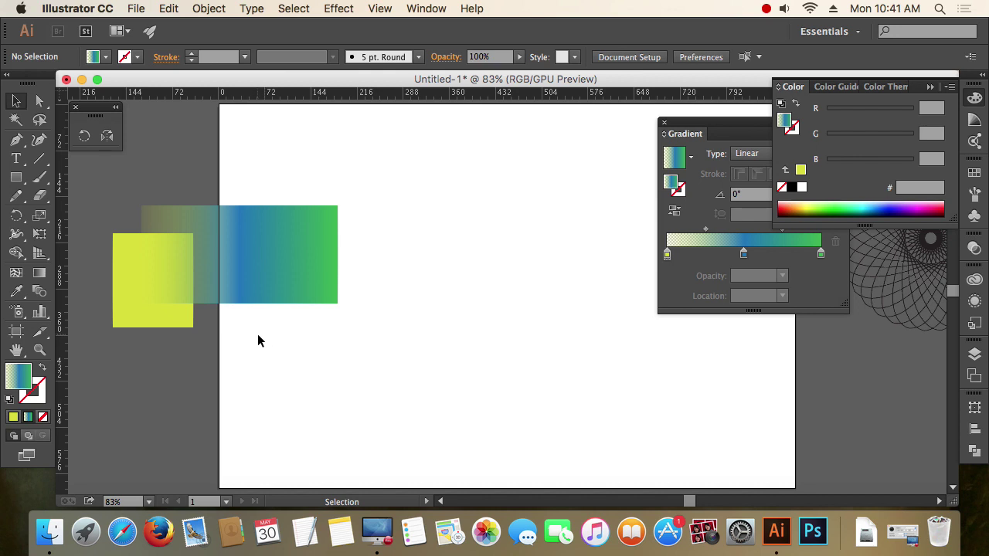
{"action": "left_click_drag", "start_coordinate": [123, 205], "coordinate": [257, 333]}
{"action": "left_click", "coordinate": [270, 331]}
{"action": "left_click_drag", "start_coordinate": [283, 255], "coordinate": [464, 261]}
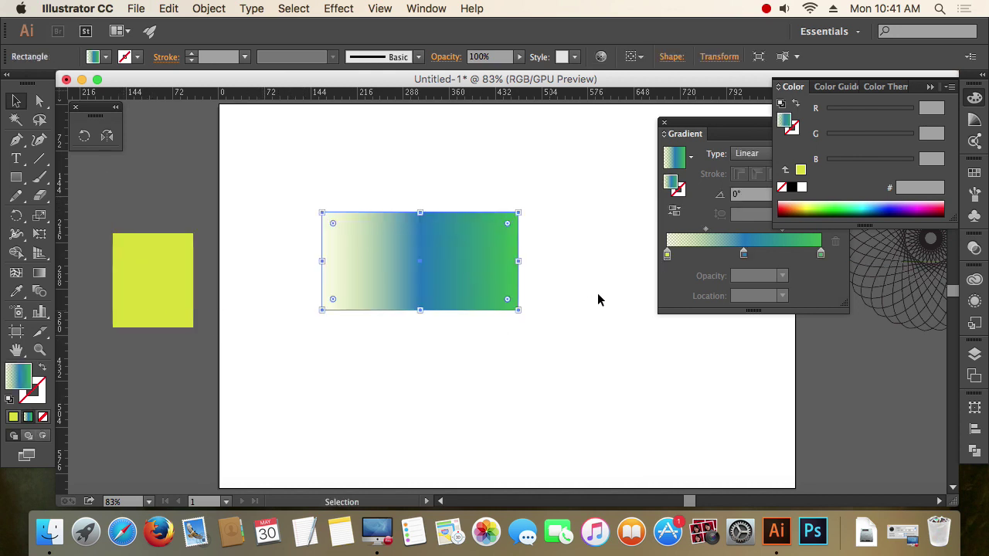
Set the yellow left gradient stop back to 100% opacity and shift the rectangle up and right.
{"action": "left_click", "coordinate": [667, 255]}
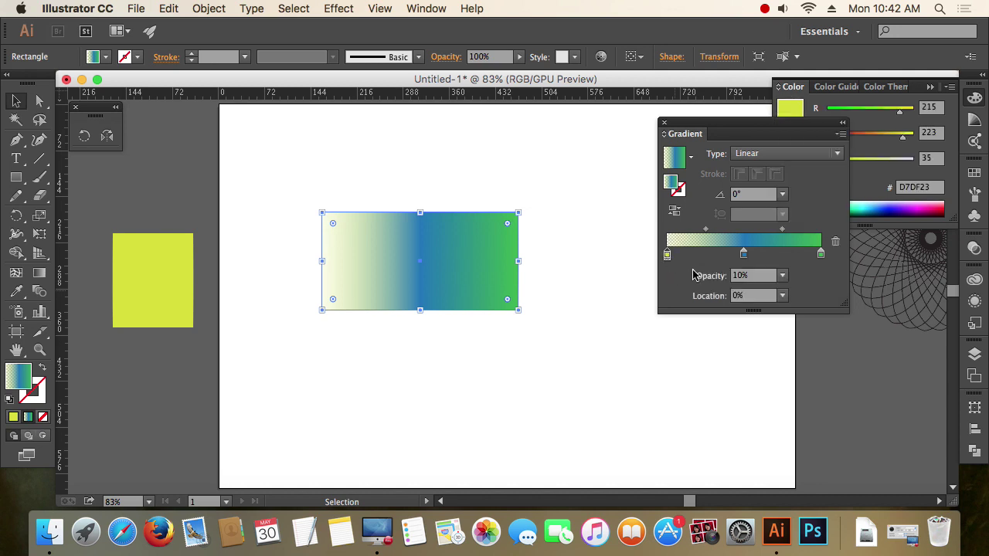
{"action": "left_click", "coordinate": [741, 276]}
{"action": "type", "text": "100"}
{"action": "key", "text": "Return"}
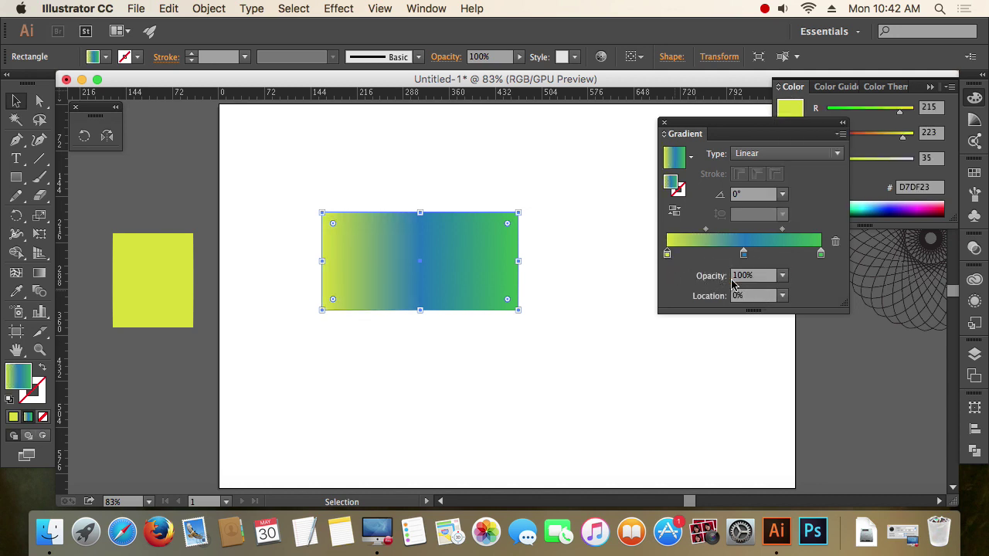
{"action": "left_click", "coordinate": [532, 353]}
{"action": "left_click_drag", "start_coordinate": [466, 257], "coordinate": [486, 224]}
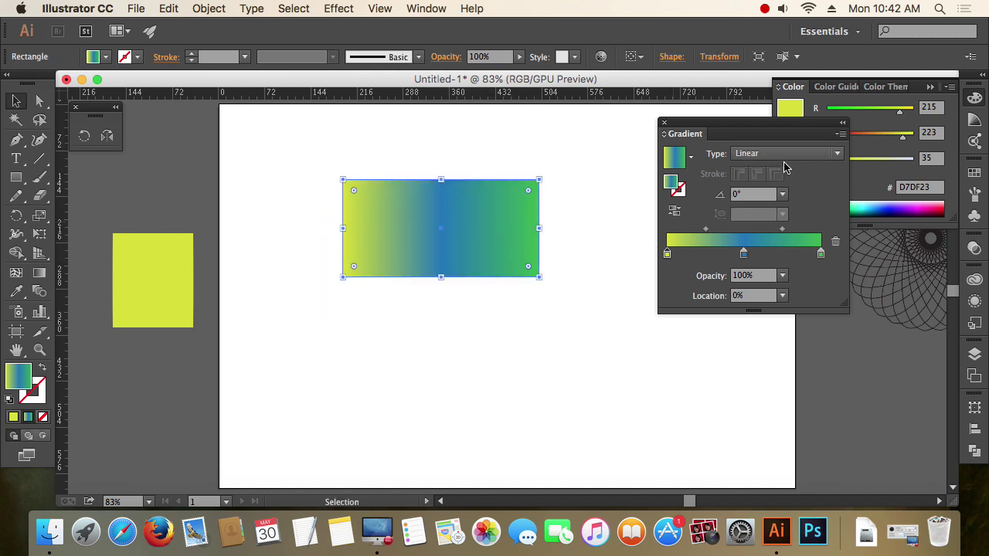
Change the gradient type to Radial and nudge the rectangle slightly down.
{"action": "left_click", "coordinate": [820, 159]}
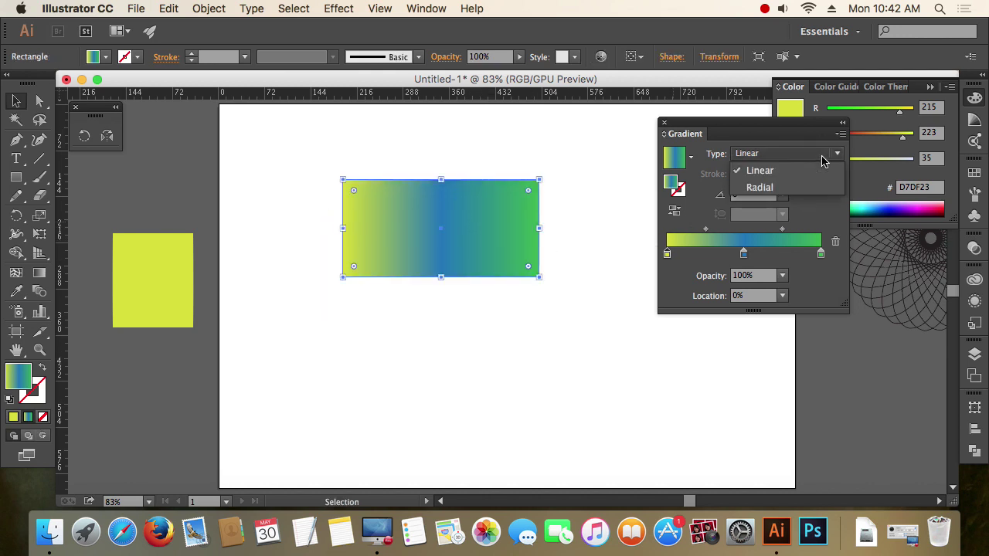
{"action": "left_click", "coordinate": [784, 195]}
{"action": "left_click", "coordinate": [596, 239]}
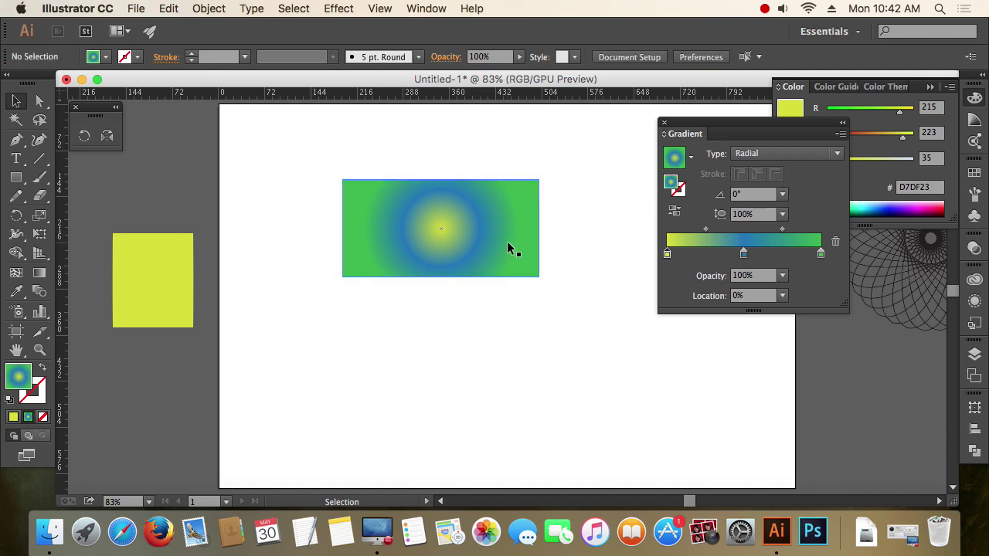
{"action": "left_click_drag", "start_coordinate": [512, 247], "coordinate": [522, 250]}
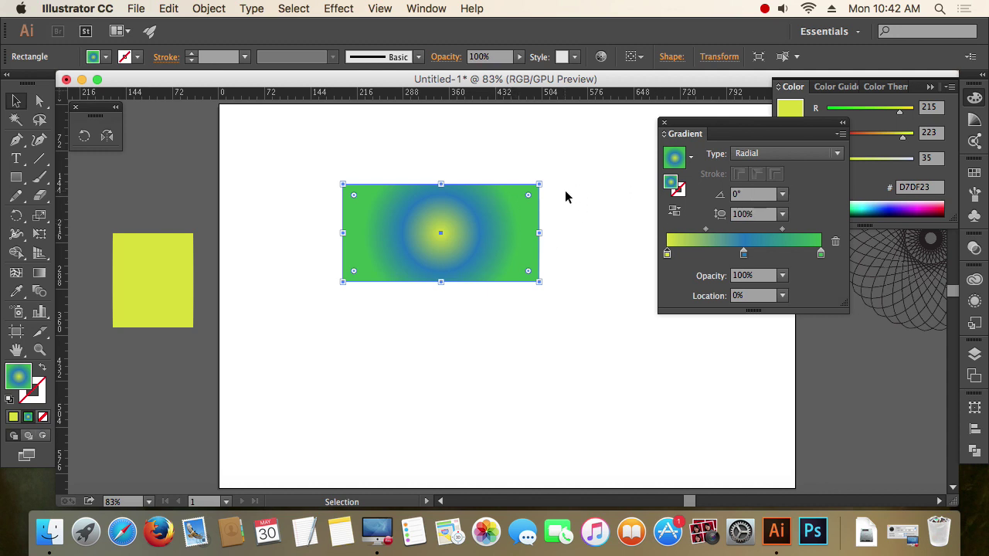
Delete the yellow rectangle, move the gradient rectangle down a little, and switch to the Gradient tool.
{"action": "left_click", "coordinate": [183, 283]}
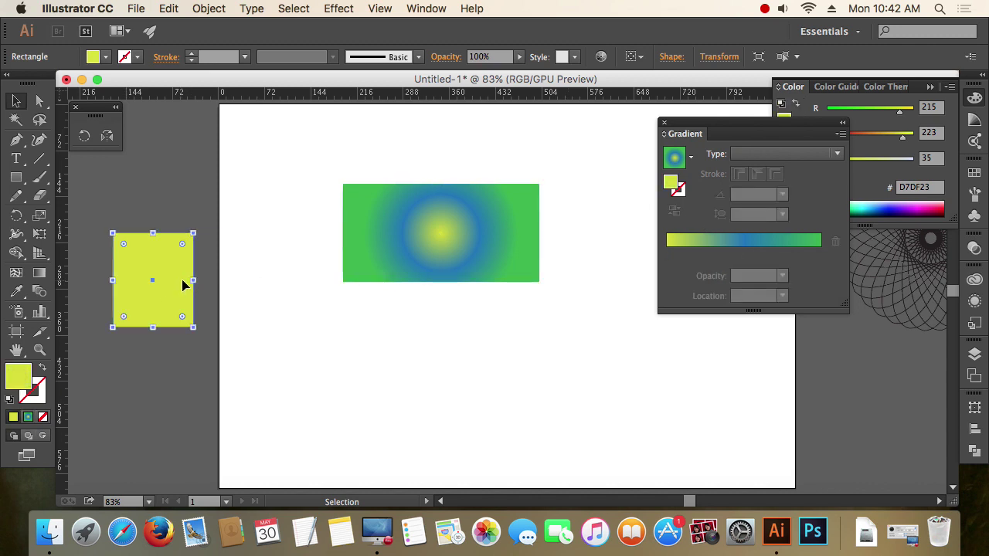
{"action": "key", "text": "Delete"}
{"action": "left_click", "coordinate": [507, 255]}
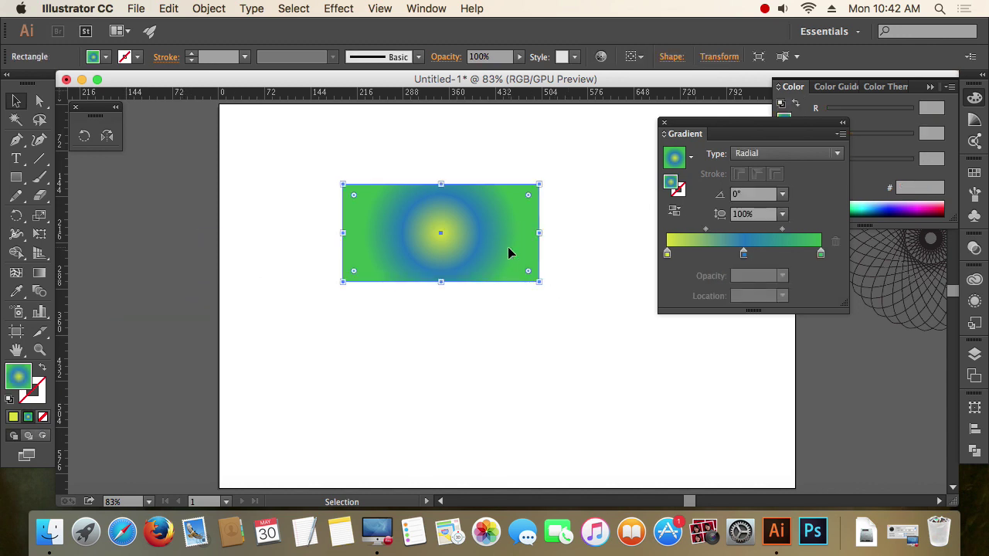
{"action": "left_click_drag", "start_coordinate": [501, 227], "coordinate": [499, 246]}
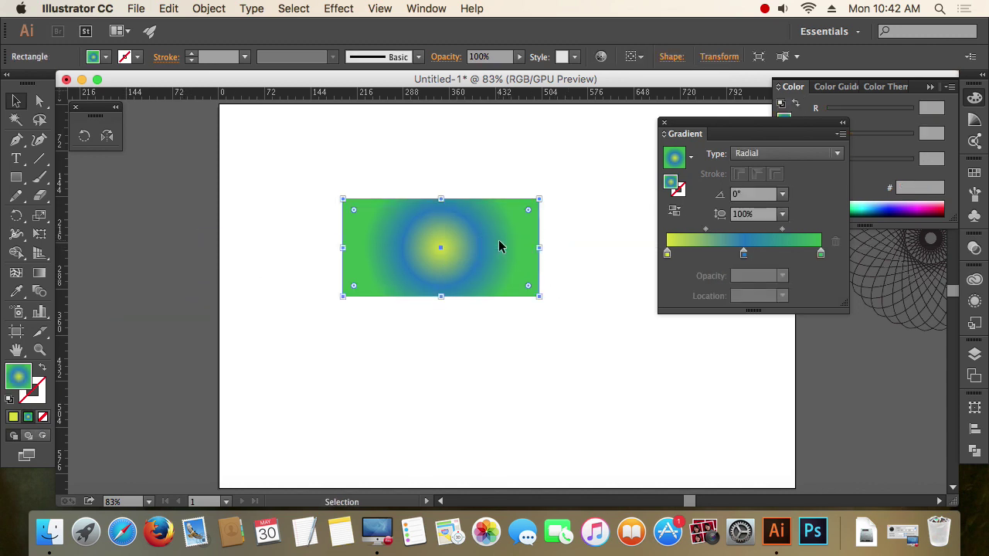
{"action": "left_click", "coordinate": [39, 274]}
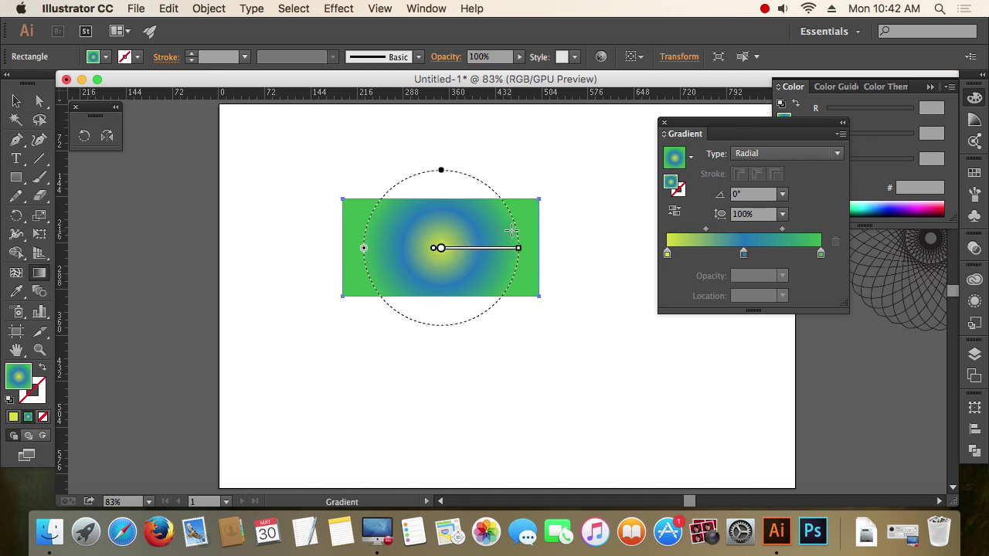
Toggle the gradient type to Linear and back to Radial.
{"action": "left_click", "coordinate": [16, 102]}
{"action": "left_click", "coordinate": [824, 154]}
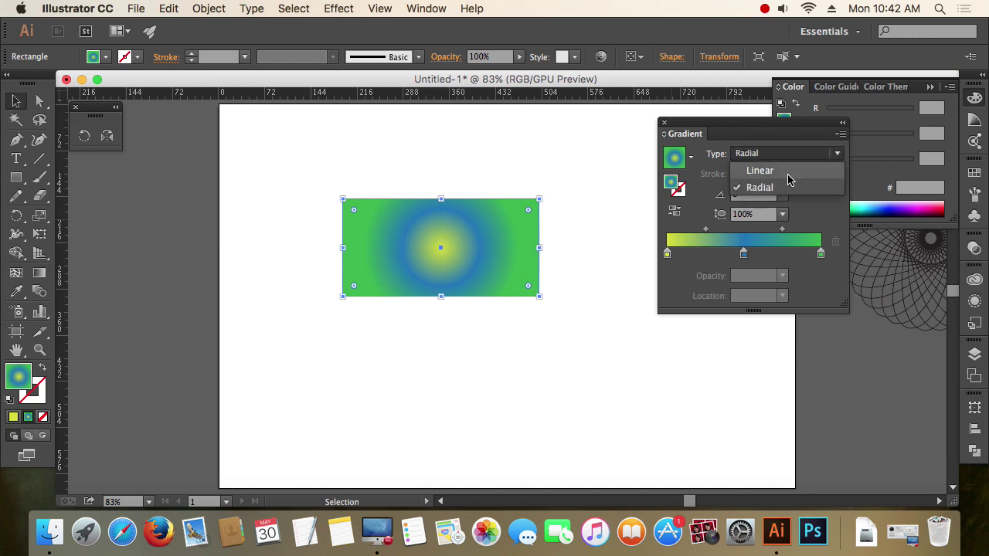
{"action": "left_click", "coordinate": [753, 167]}
{"action": "left_click", "coordinate": [39, 273]}
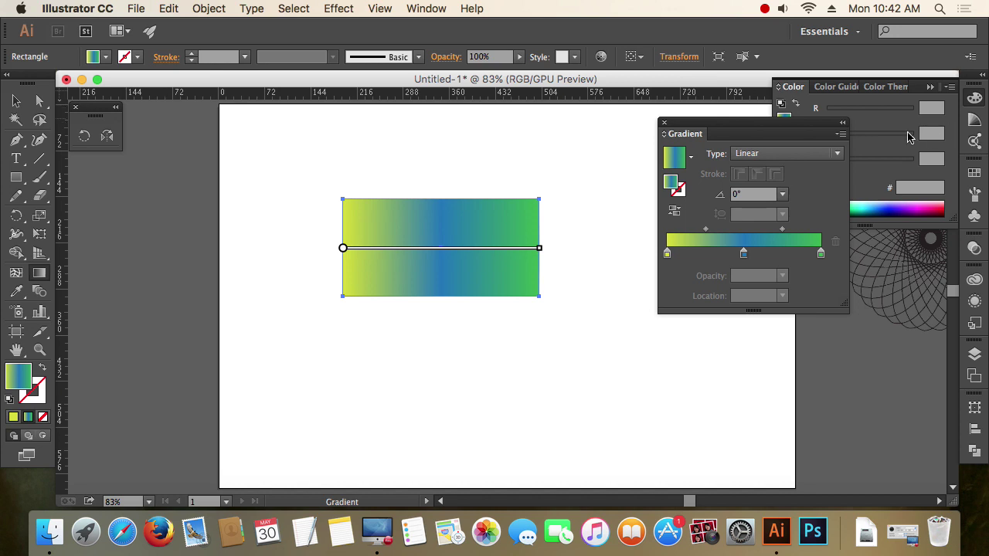
{"action": "left_click", "coordinate": [814, 154]}
{"action": "left_click", "coordinate": [788, 186]}
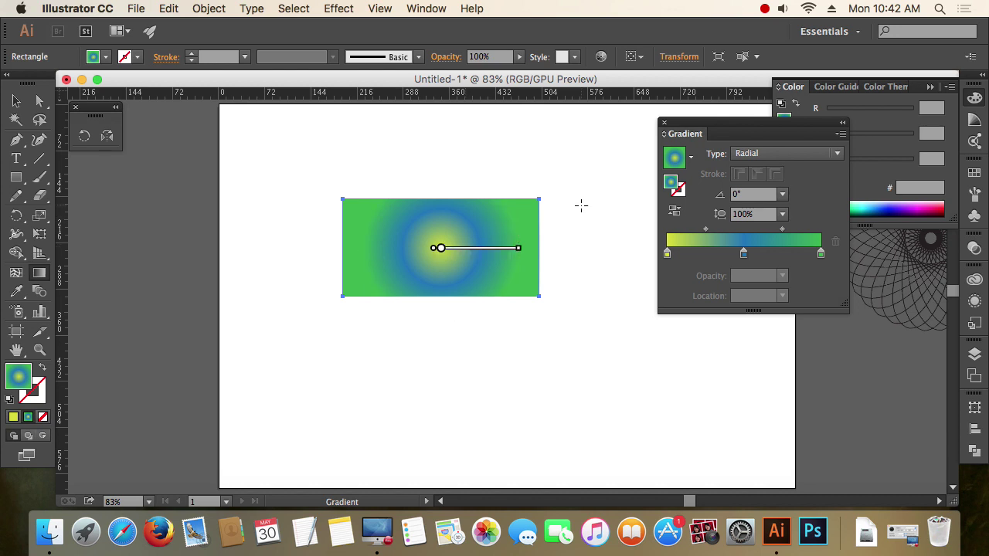
Drag the blue stop off the gradient and add a yellow-green ACD42E stop at about 27%.
{"action": "mouse_move", "coordinate": [472, 250]}
{"action": "mouse_move", "coordinate": [506, 259]}
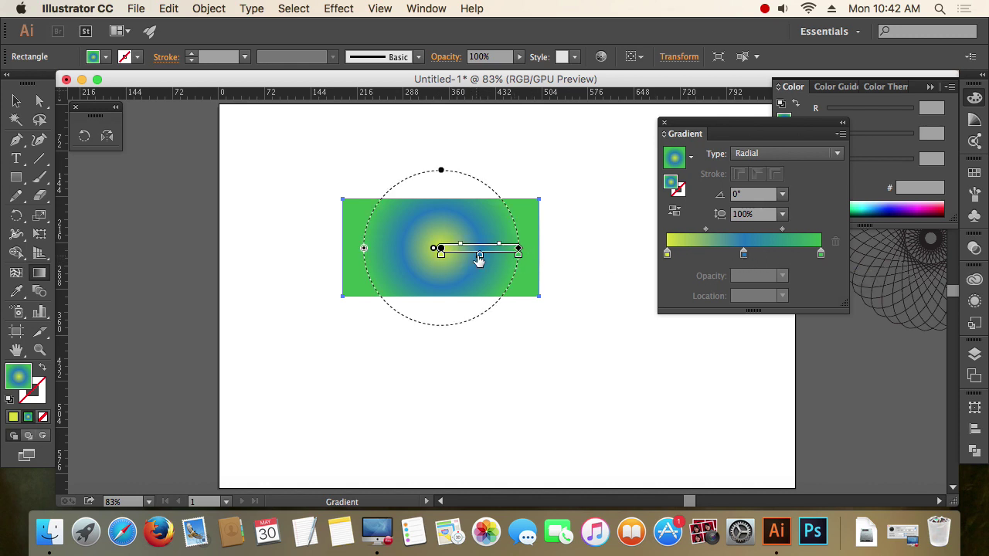
{"action": "left_click_drag", "start_coordinate": [479, 254], "coordinate": [490, 311]}
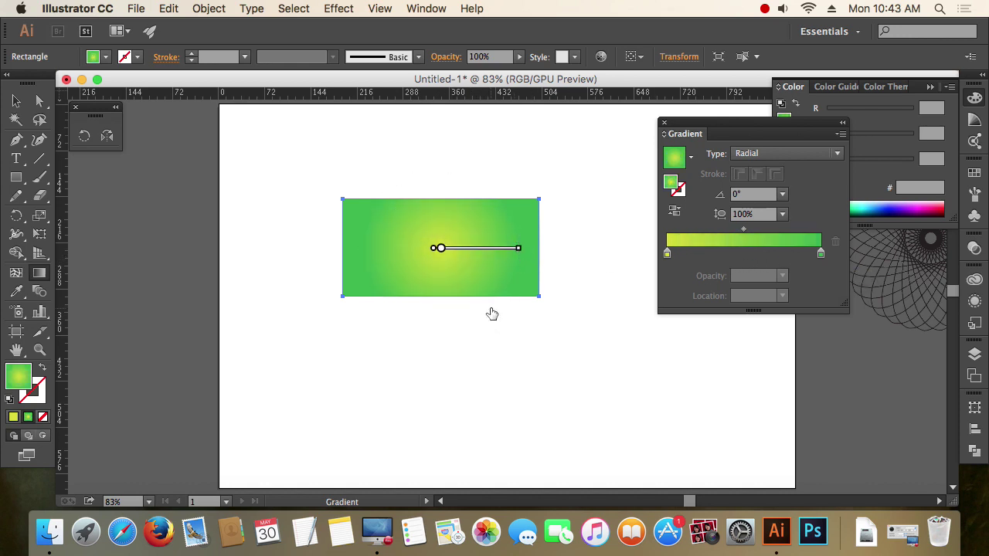
{"action": "left_click", "coordinate": [462, 257]}
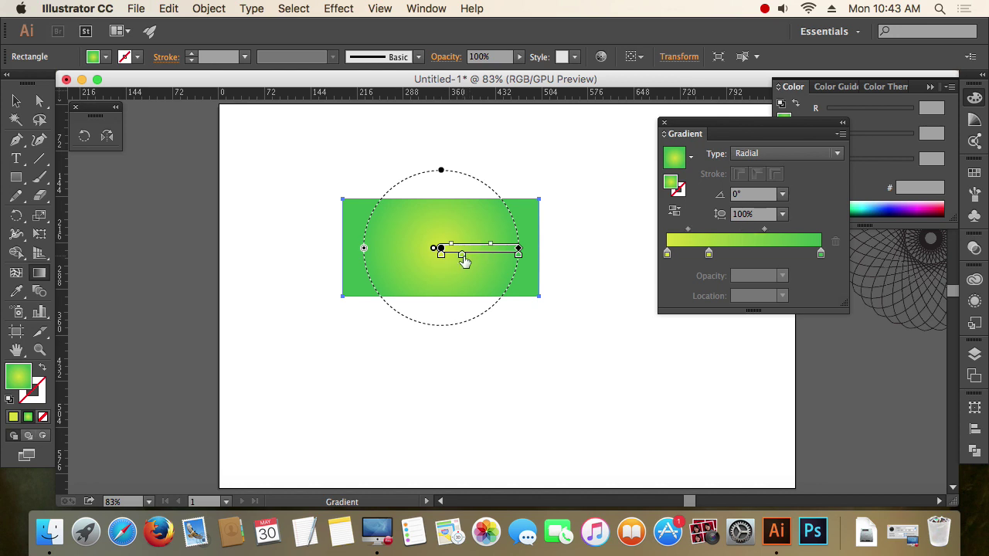
{"action": "double_click", "coordinate": [461, 255]}
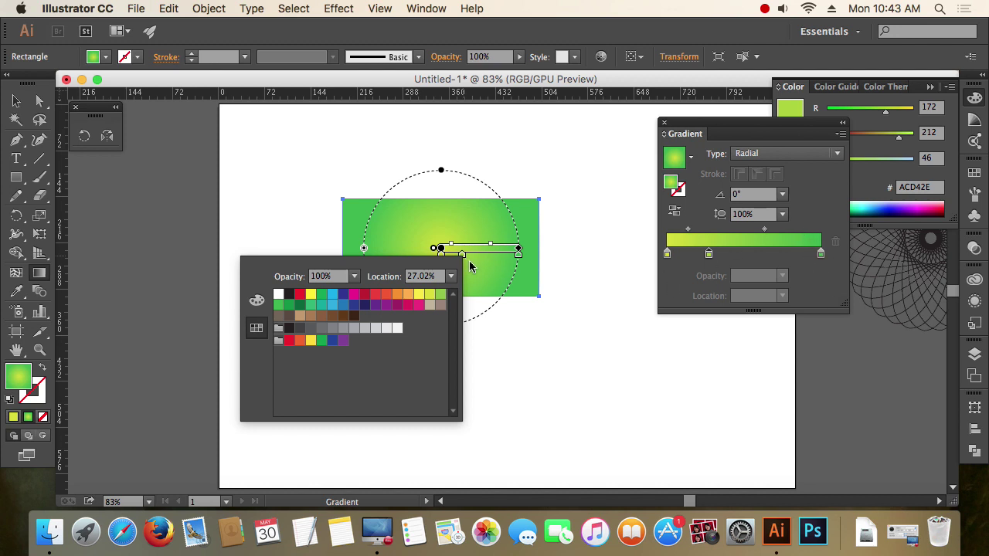
{"action": "left_click", "coordinate": [463, 260]}
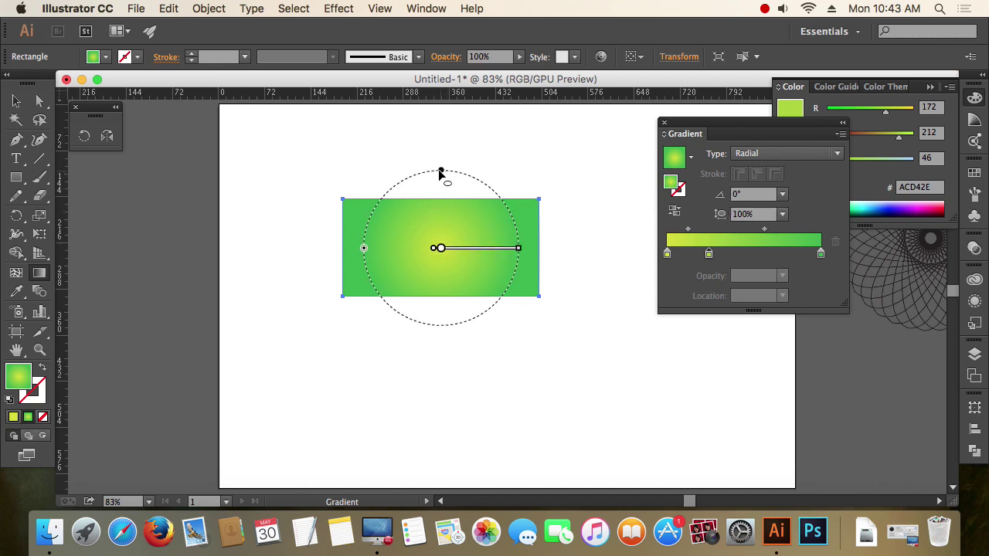
Adjust the radial gradient's spread, squash it into a flat ellipse, and shift its centre up-left.
{"action": "left_click_drag", "start_coordinate": [363, 247], "coordinate": [322, 251]}
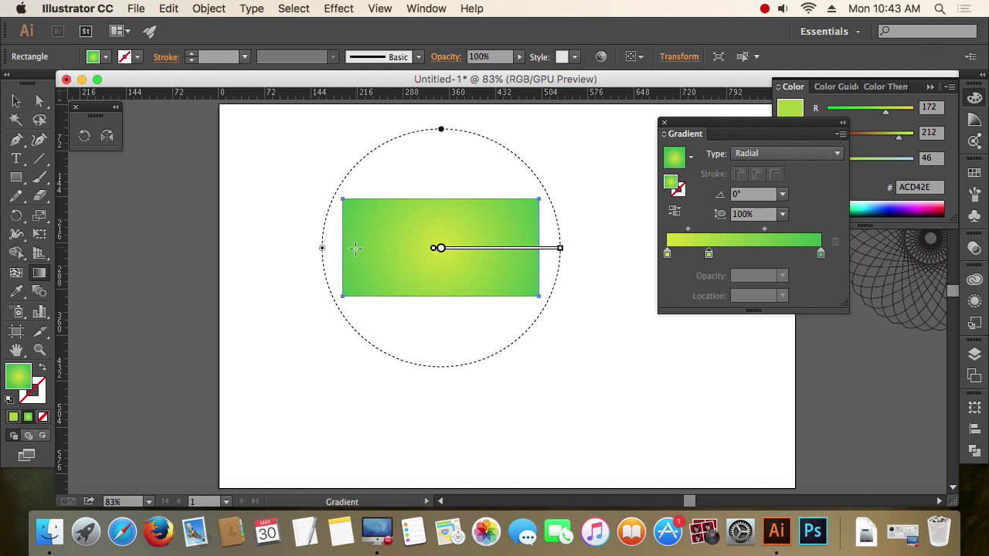
{"action": "left_click_drag", "start_coordinate": [322, 249], "coordinate": [342, 248]}
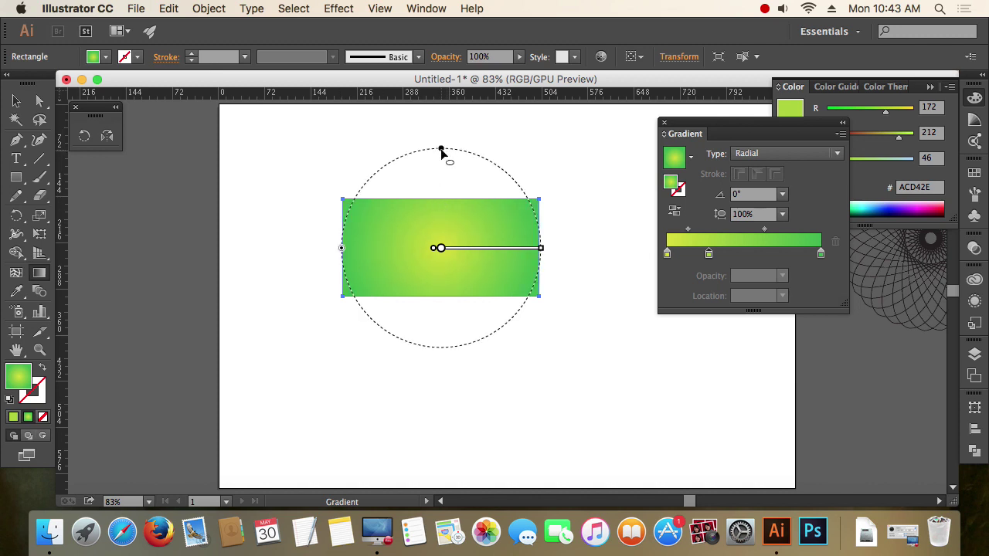
{"action": "left_click_drag", "start_coordinate": [441, 150], "coordinate": [444, 182]}
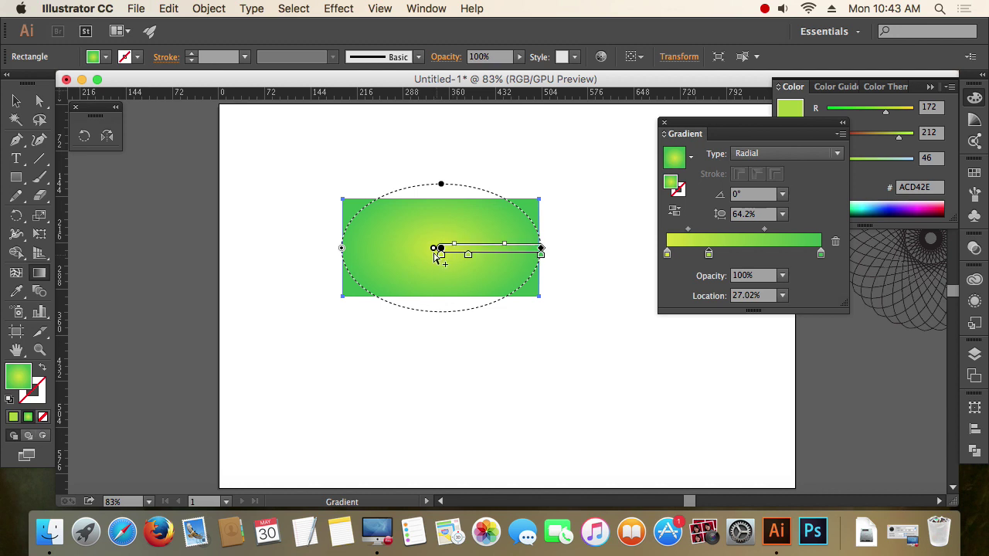
{"action": "left_click_drag", "start_coordinate": [437, 247], "coordinate": [381, 248]}
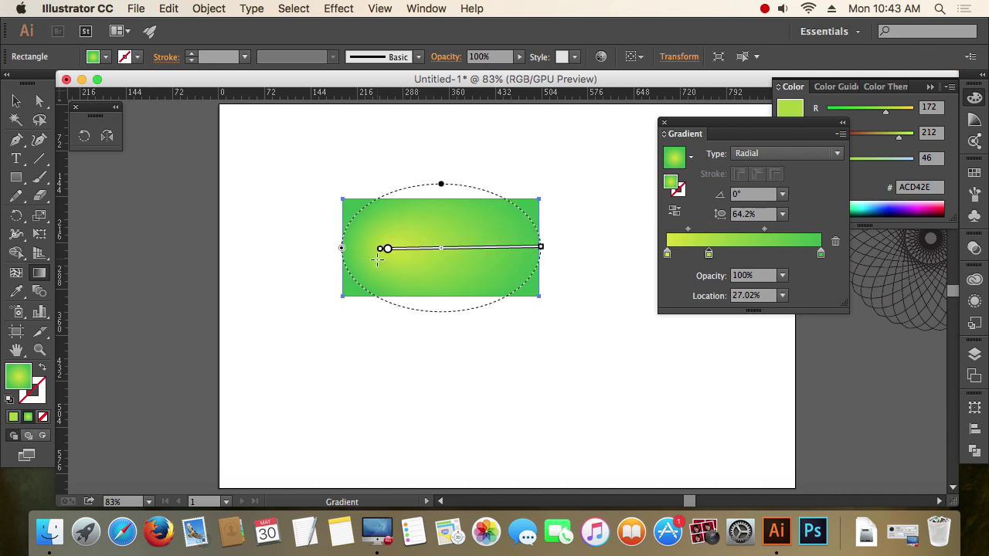
{"action": "mouse_move", "coordinate": [383, 253]}
{"action": "mouse_move", "coordinate": [379, 254]}
{"action": "left_mouse_down"}
{"action": "mouse_move", "coordinate": [394, 238]}
{"action": "mouse_move", "coordinate": [474, 243]}
{"action": "mouse_move", "coordinate": [412, 224]}
{"action": "mouse_move", "coordinate": [418, 233]}
{"action": "left_mouse_up"}
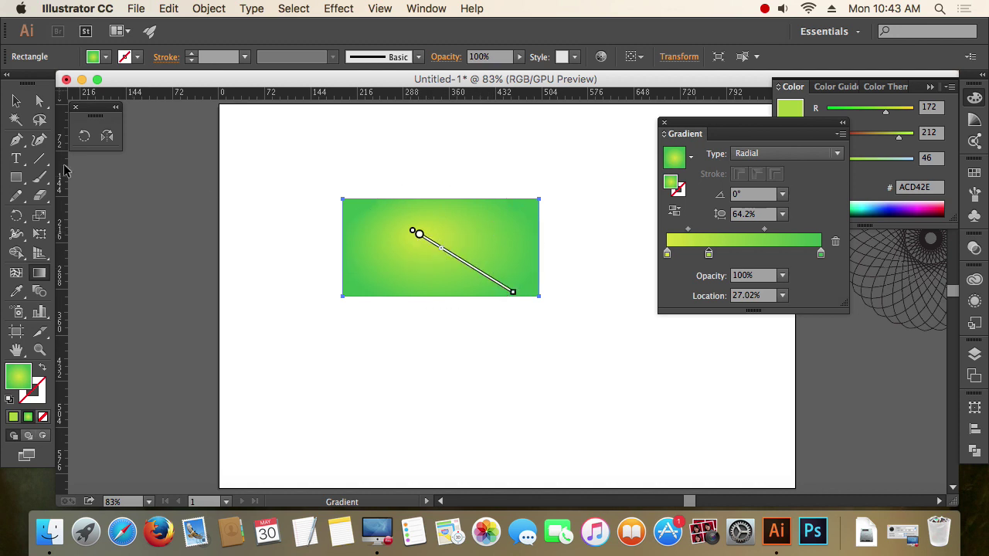
Reselect the rectangle and set its gradient type to Linear.
{"action": "left_click", "coordinate": [17, 103]}
{"action": "left_click", "coordinate": [317, 262]}
{"action": "left_click", "coordinate": [401, 267]}
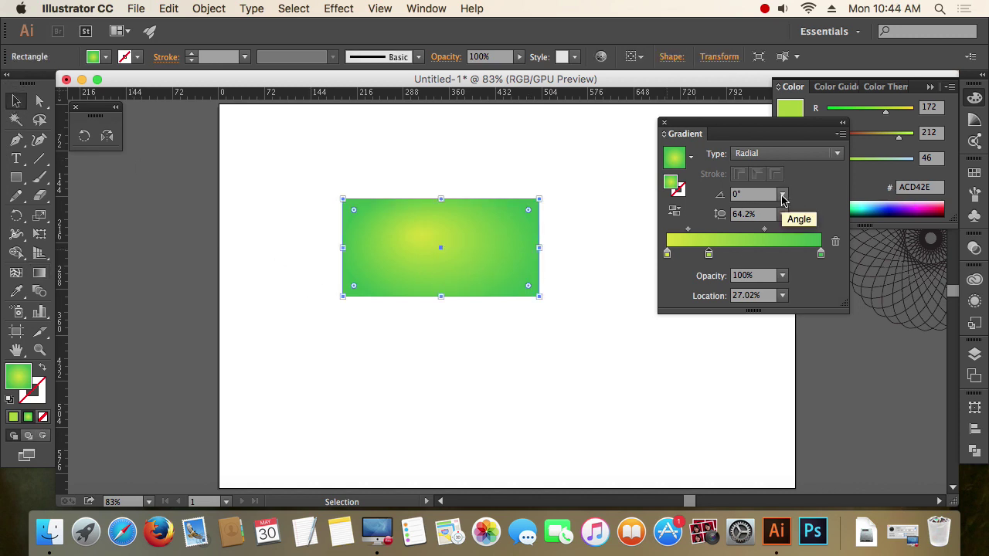
{"action": "left_click", "coordinate": [790, 153]}
{"action": "left_click", "coordinate": [787, 165]}
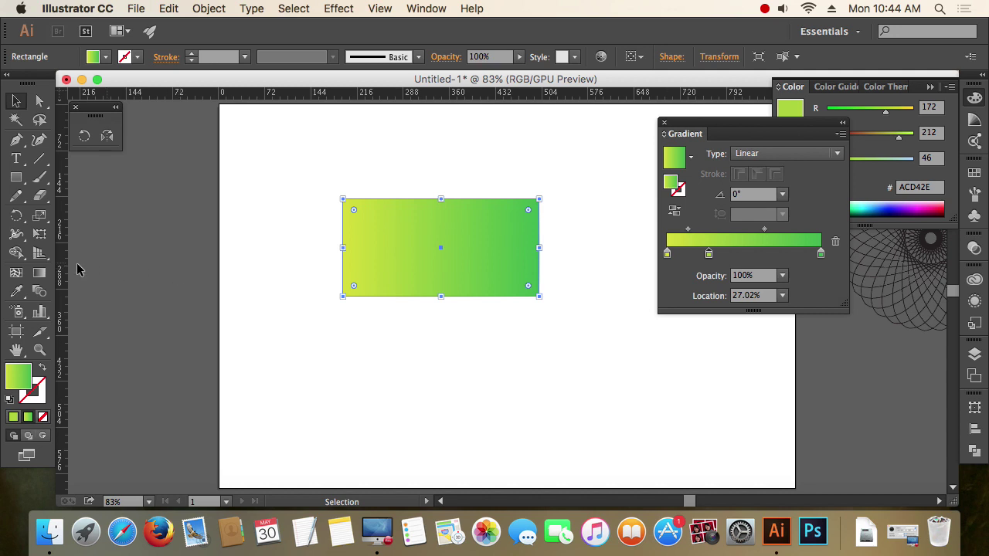
Drag the gradient from lower-right to upper-left at 153.4° and nudge the rectangle down.
{"action": "left_click", "coordinate": [39, 273]}
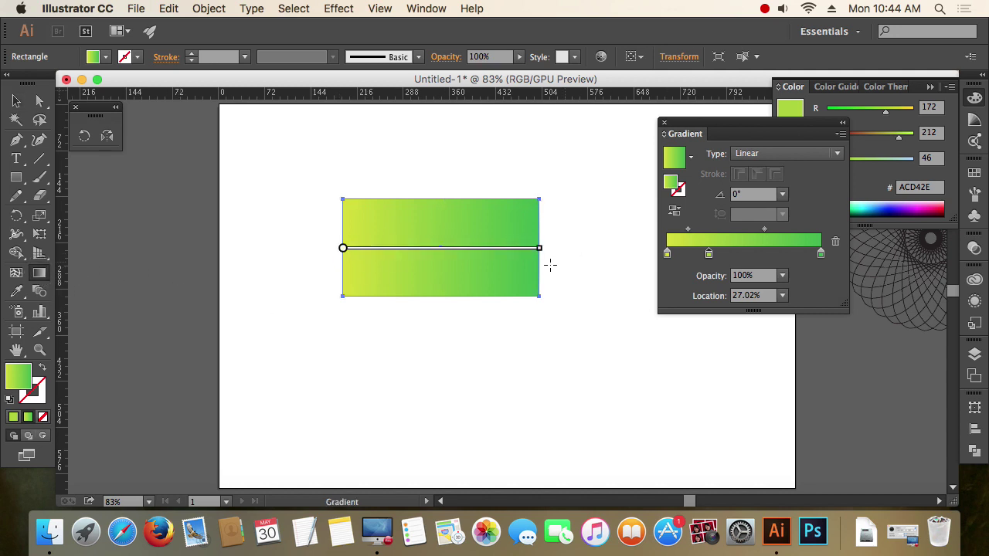
{"action": "left_click_drag", "start_coordinate": [333, 301], "coordinate": [565, 186]}
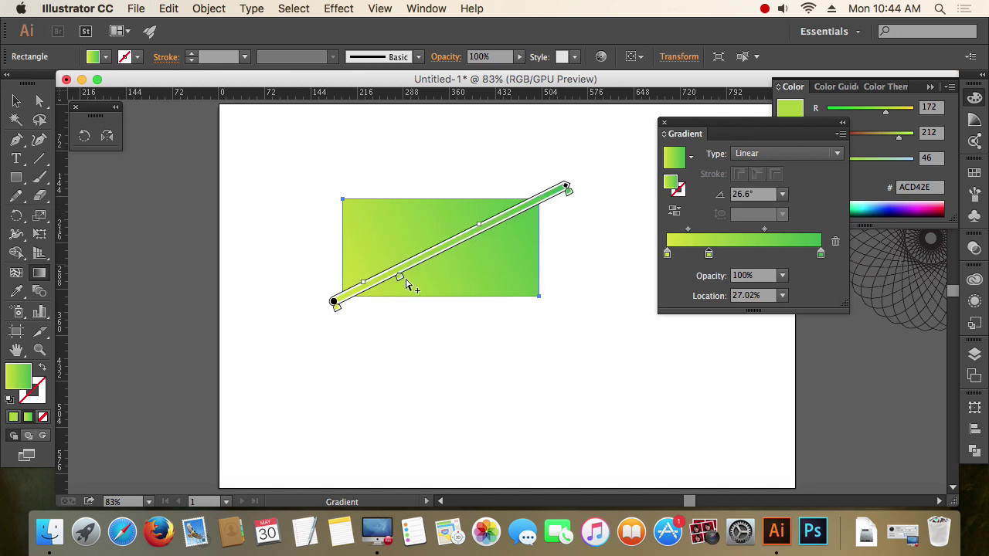
{"action": "left_click_drag", "start_coordinate": [556, 303], "coordinate": [316, 185]}
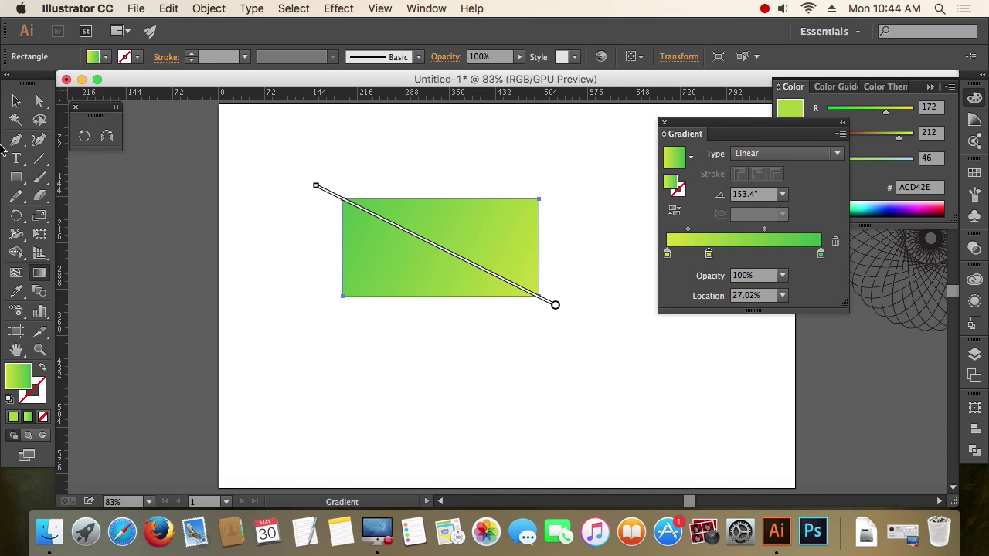
{"action": "left_click", "coordinate": [15, 101]}
{"action": "left_click_drag", "start_coordinate": [344, 160], "coordinate": [488, 302]}
{"action": "left_click_drag", "start_coordinate": [507, 256], "coordinate": [507, 265]}
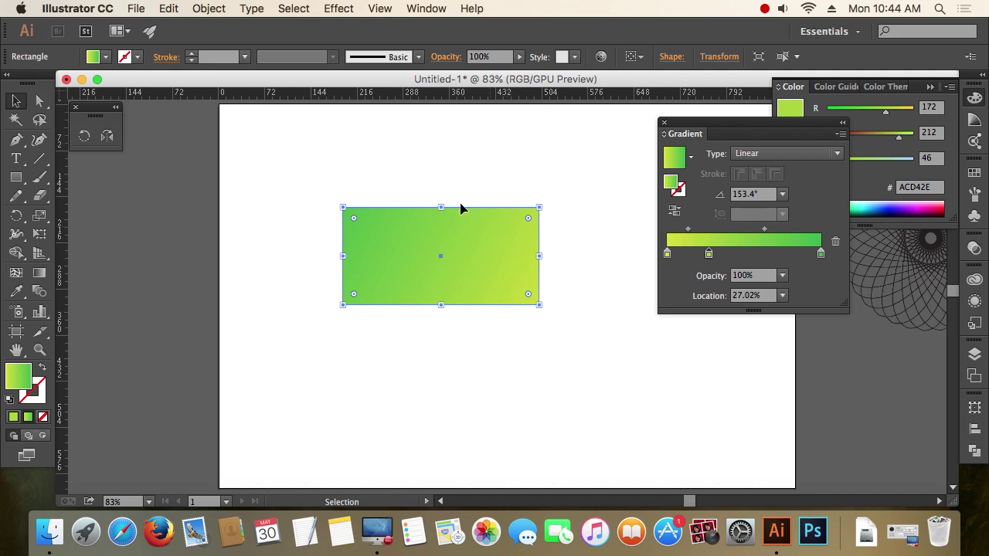
{"action": "left_click_drag", "start_coordinate": [366, 165], "coordinate": [500, 311]}
Apply a solid yellow-green stroke to the rectangle and raise its weight to 17 pt.
{"action": "left_click", "coordinate": [32, 395]}
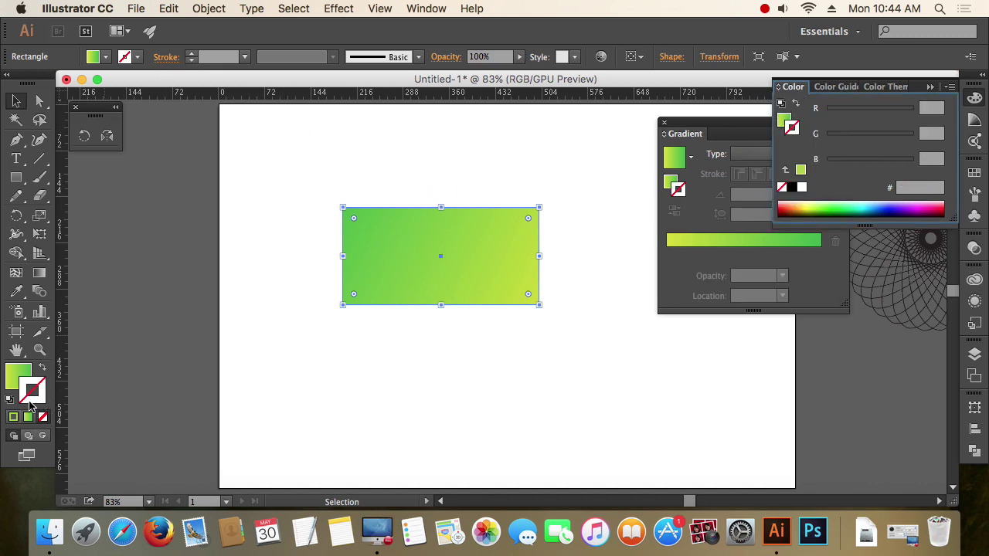
{"action": "left_click", "coordinate": [13, 417]}
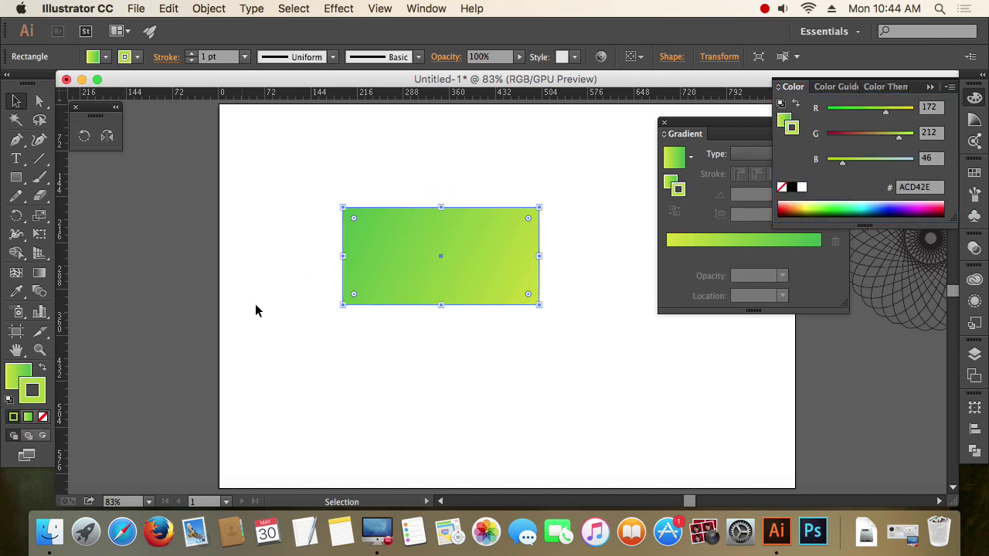
{"action": "left_click", "coordinate": [193, 53]}
{"action": "left_click", "coordinate": [193, 53]}
{"action": "left_click", "coordinate": [193, 52]}
{"action": "left_click", "coordinate": [193, 53]}
{"action": "left_click", "coordinate": [193, 53]}
{"action": "left_click", "coordinate": [193, 52]}
{"action": "left_click", "coordinate": [193, 53]}
{"action": "left_click", "coordinate": [193, 52]}
{"action": "left_click", "coordinate": [193, 53]}
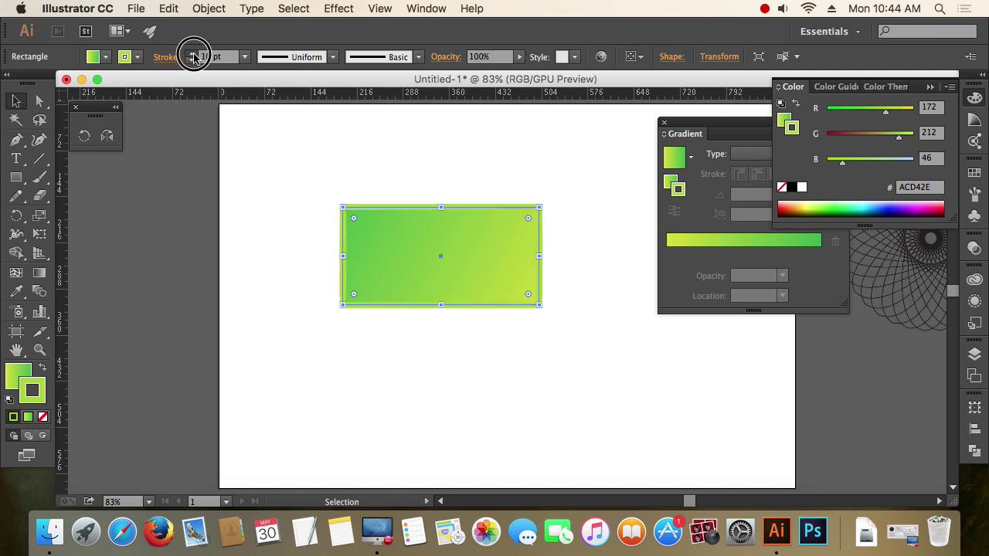
{"action": "left_click", "coordinate": [192, 53]}
{"action": "left_click", "coordinate": [193, 53]}
{"action": "left_click", "coordinate": [192, 52]}
{"action": "left_click", "coordinate": [192, 52]}
{"action": "left_click", "coordinate": [192, 52]}
{"action": "left_click", "coordinate": [193, 53]}
Increase the stroke weight to 20 pt and zoom the view to 100%.
{"action": "left_click", "coordinate": [285, 157]}
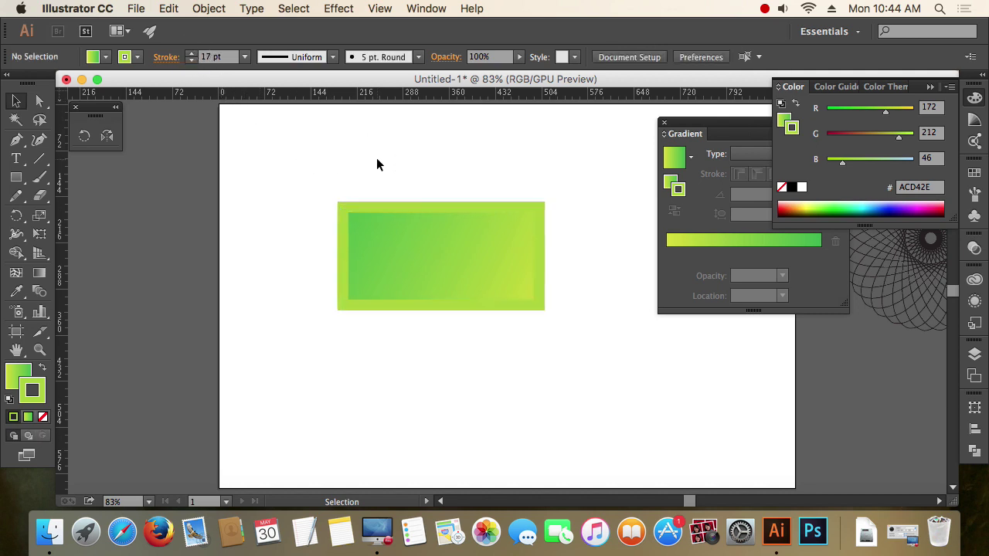
{"action": "key", "text": "super+a"}
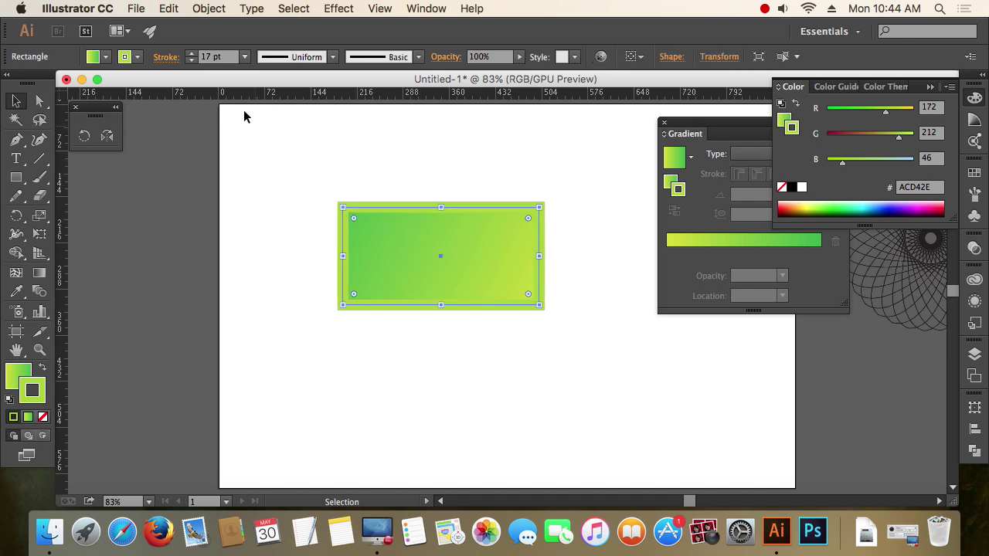
{"action": "left_click", "coordinate": [193, 54]}
{"action": "left_click", "coordinate": [193, 55]}
{"action": "left_click", "coordinate": [193, 52]}
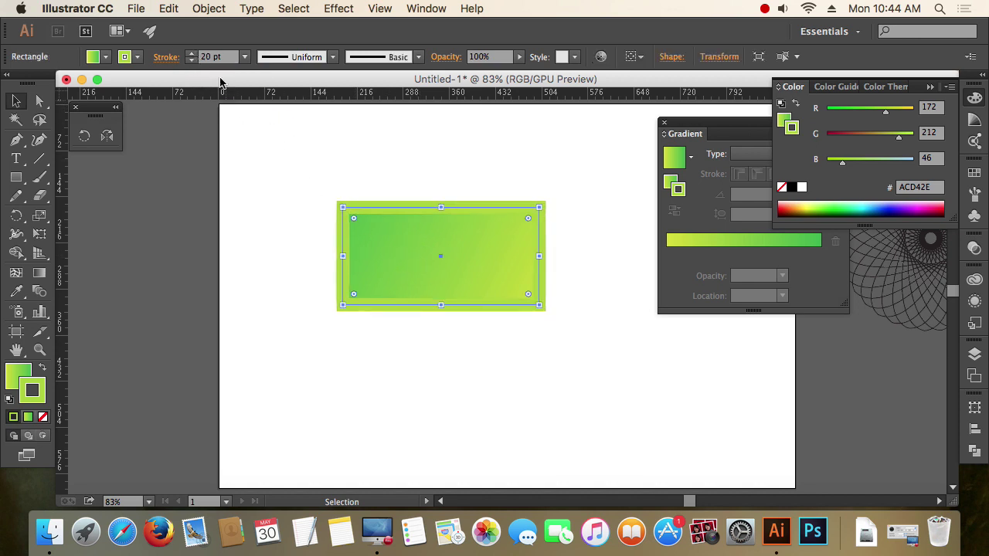
{"action": "key", "text": "super+shift+a"}
{"action": "key", "text": "super+1"}
{"action": "key", "text": "space"}
{"action": "left_click", "coordinate": [448, 244]}
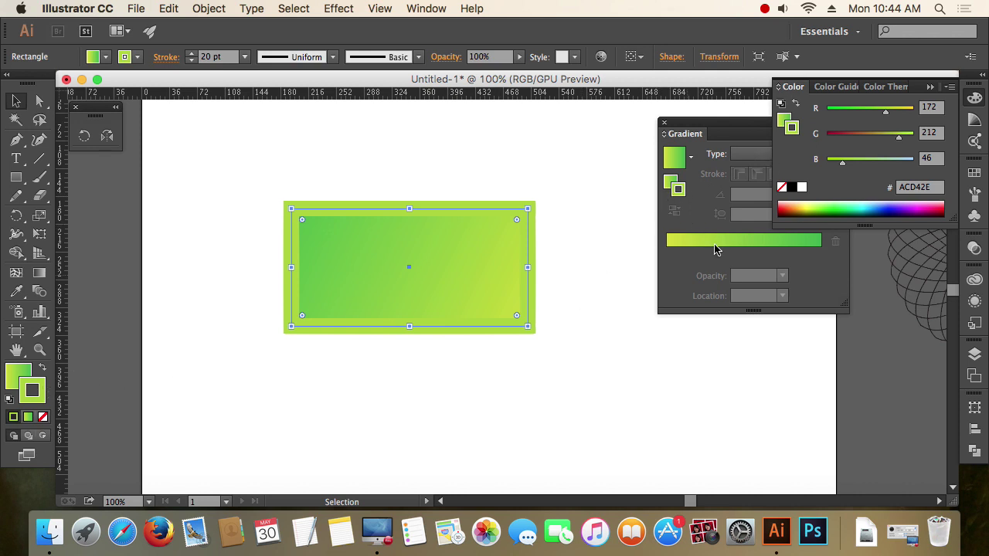
Give the stroke a linear gradient with red, orange and dark navy stops.
{"action": "left_click", "coordinate": [929, 92]}
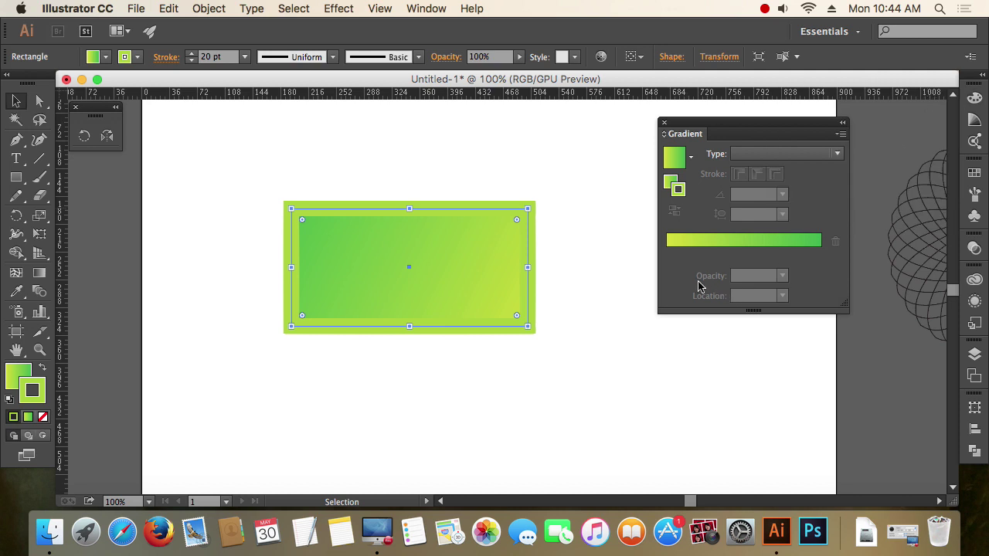
{"action": "left_click", "coordinate": [669, 252]}
{"action": "double_click", "coordinate": [668, 257]}
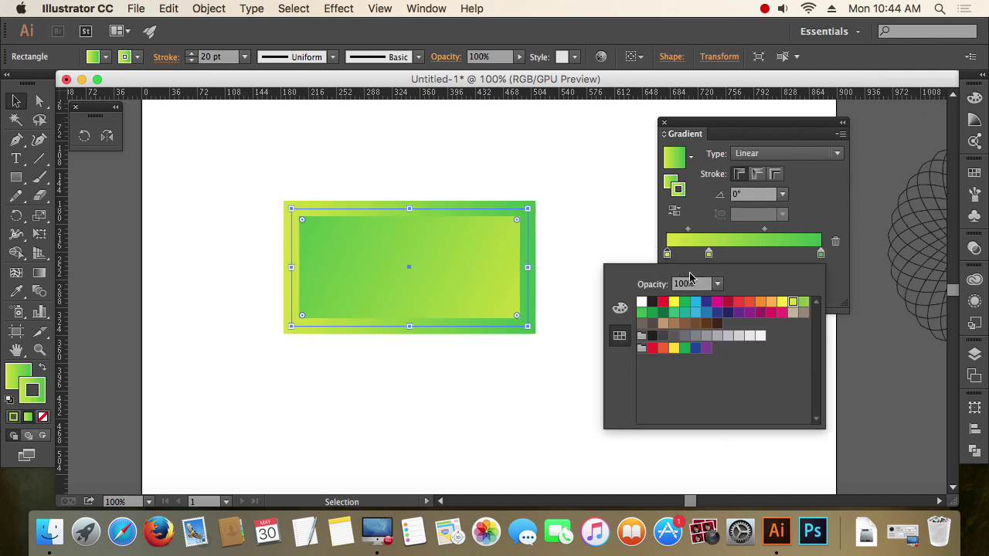
{"action": "left_click", "coordinate": [727, 302]}
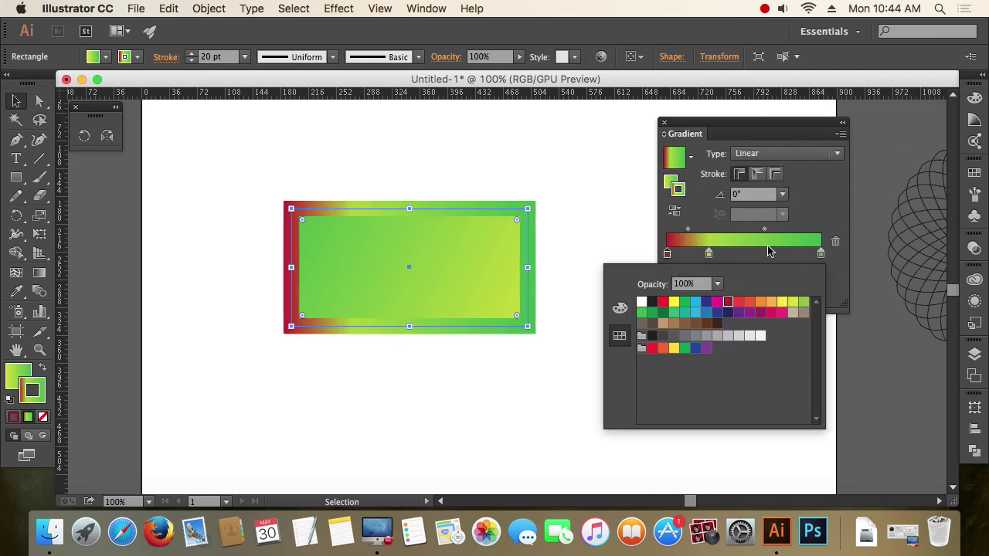
{"action": "double_click", "coordinate": [708, 255]}
{"action": "left_click", "coordinate": [771, 302]}
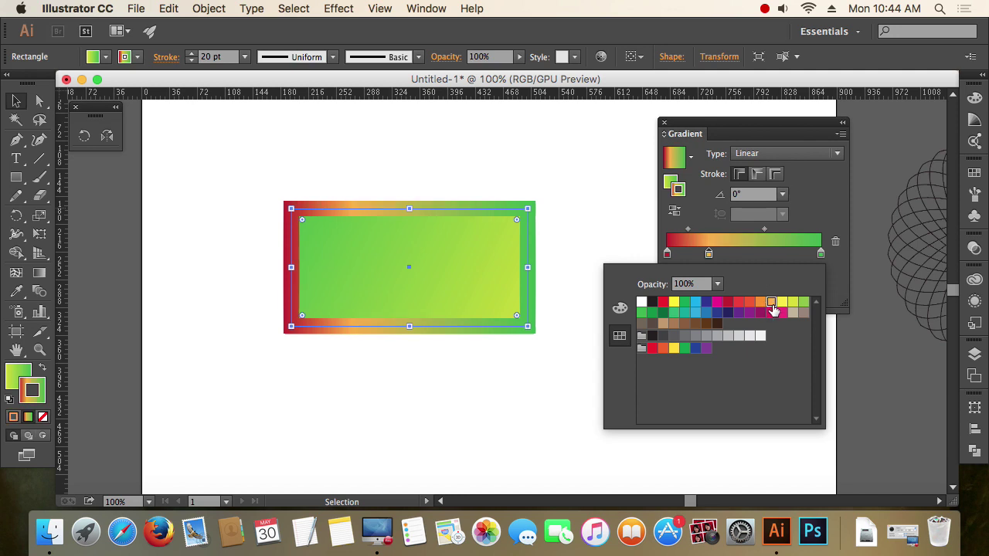
{"action": "double_click", "coordinate": [821, 257]}
{"action": "left_click", "coordinate": [726, 318]}
{"action": "key", "text": "Escape"}
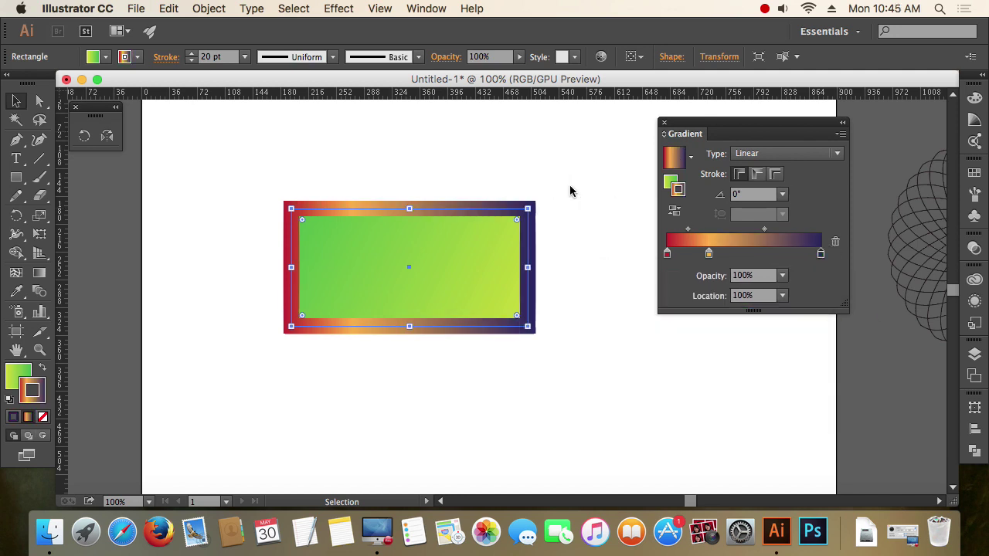
{"action": "left_click", "coordinate": [593, 249]}
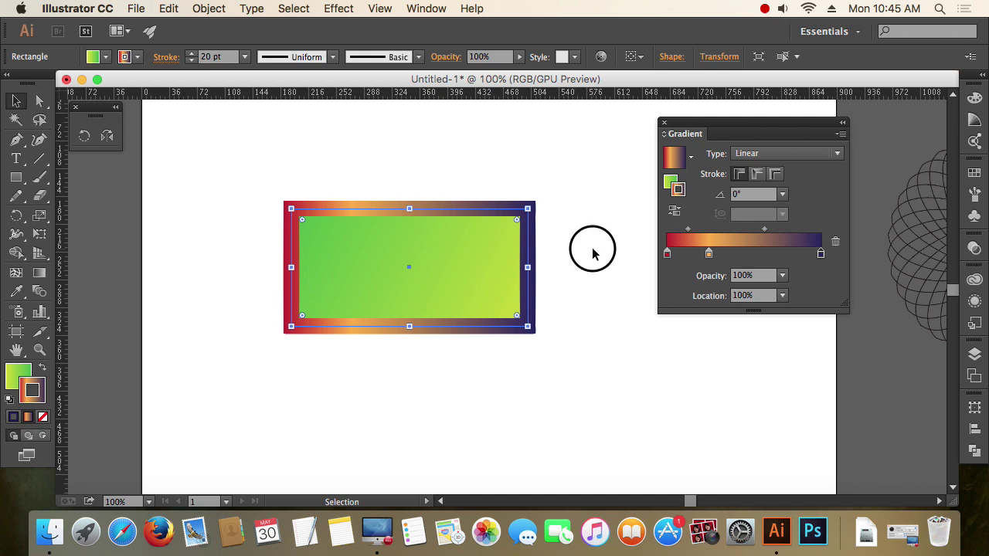
Select the rectangle and switch its stroke gradient from along-stroke to across-stroke.
{"action": "left_click", "coordinate": [451, 213]}
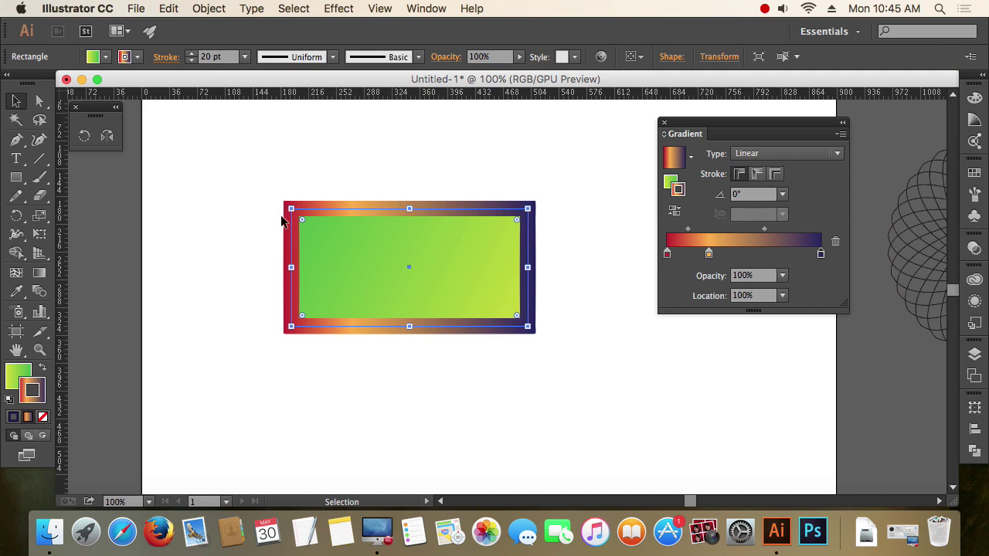
{"action": "left_click", "coordinate": [758, 175]}
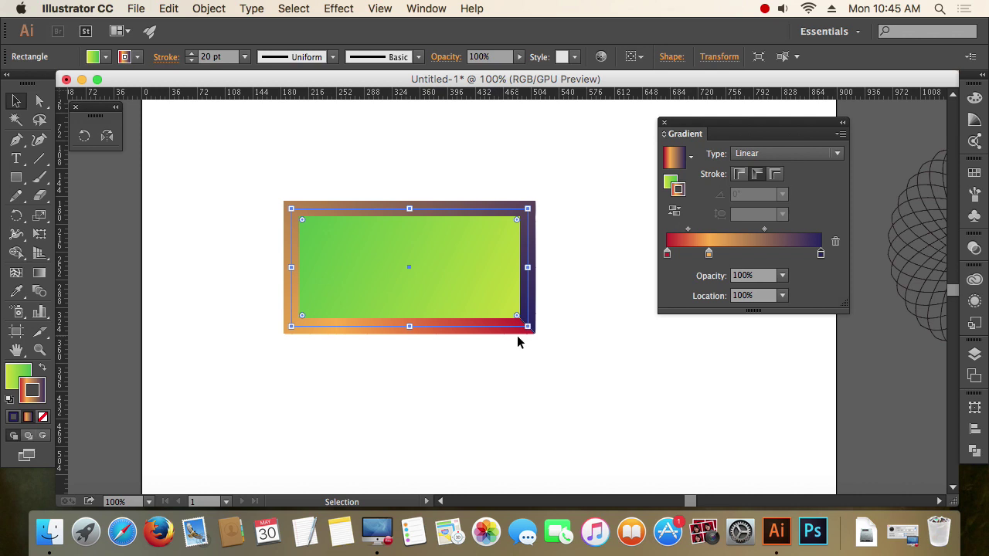
{"action": "left_click", "coordinate": [777, 176]}
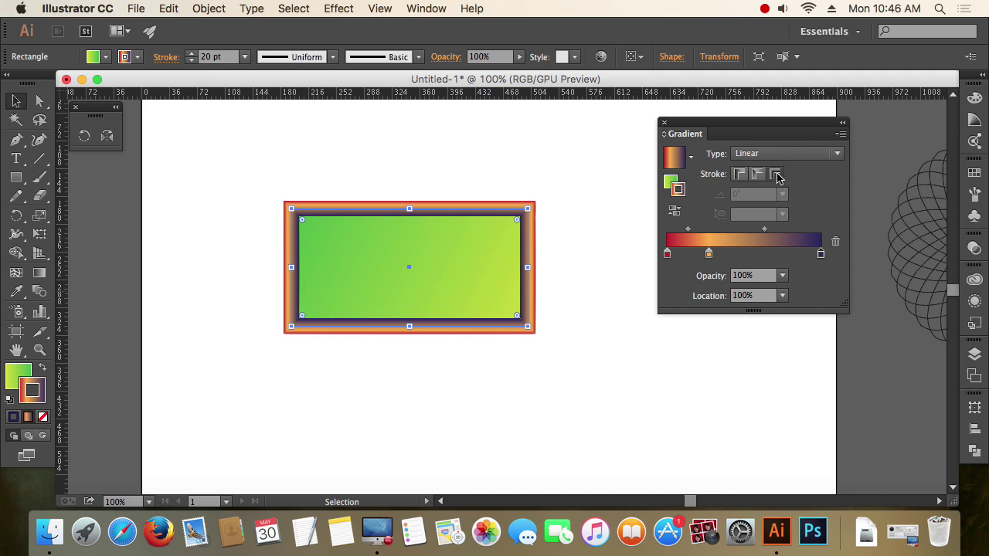
{"action": "scroll", "coordinate": [459, 223], "scroll_direction": "up", "scroll_amount": 2}
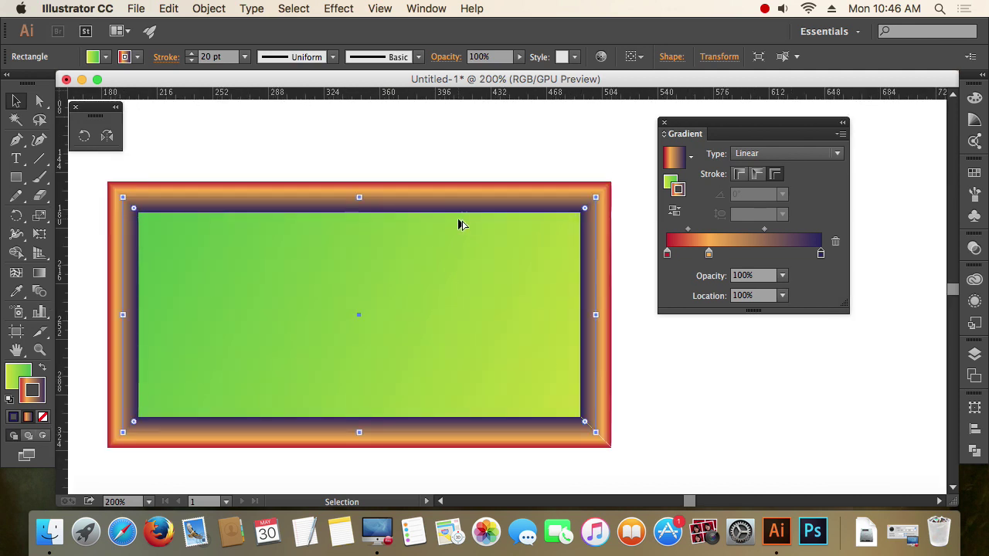
{"action": "scroll", "coordinate": [458, 223], "scroll_direction": "up", "scroll_amount": 2}
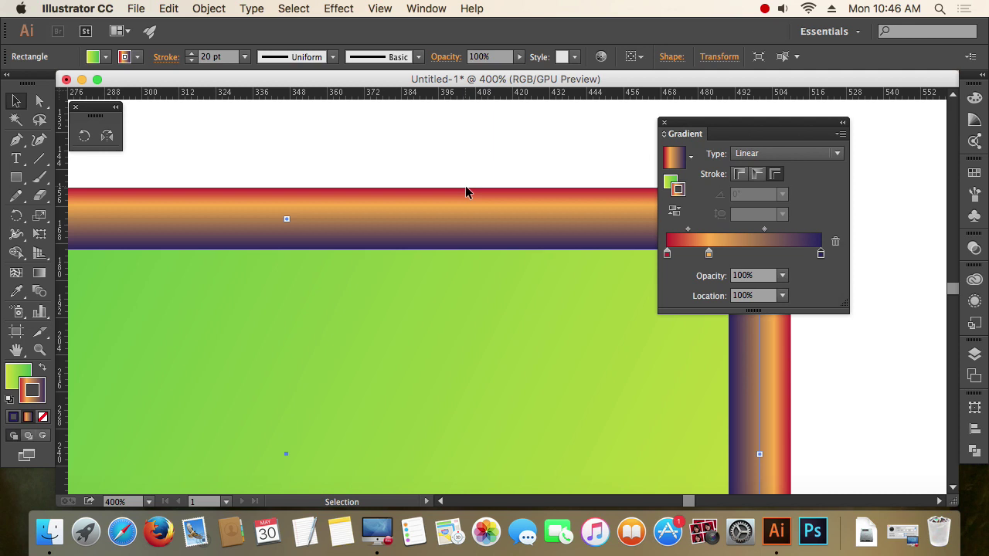
{"action": "key", "text": "super+minus"}
{"action": "key", "text": "super+minus"}
{"action": "key", "text": "super+minus"}
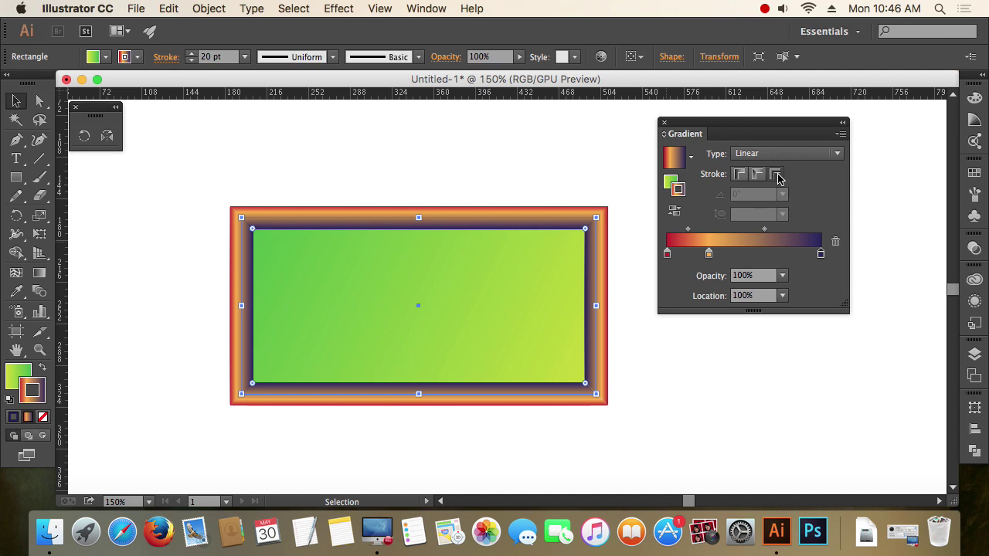
{"action": "left_click", "coordinate": [808, 130]}
{"action": "left_click_drag", "start_coordinate": [807, 130], "coordinate": [817, 126]}
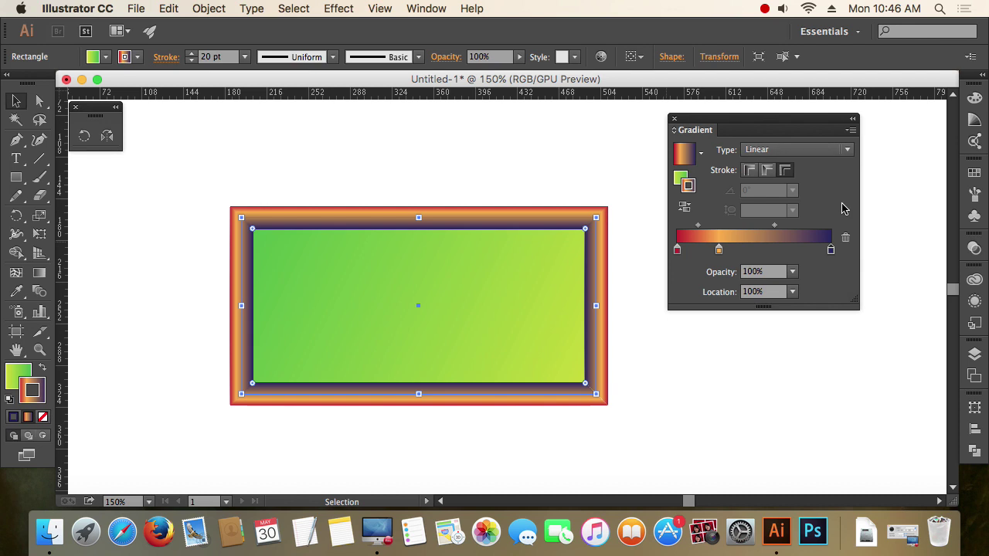
{"action": "left_click", "coordinate": [766, 8]}
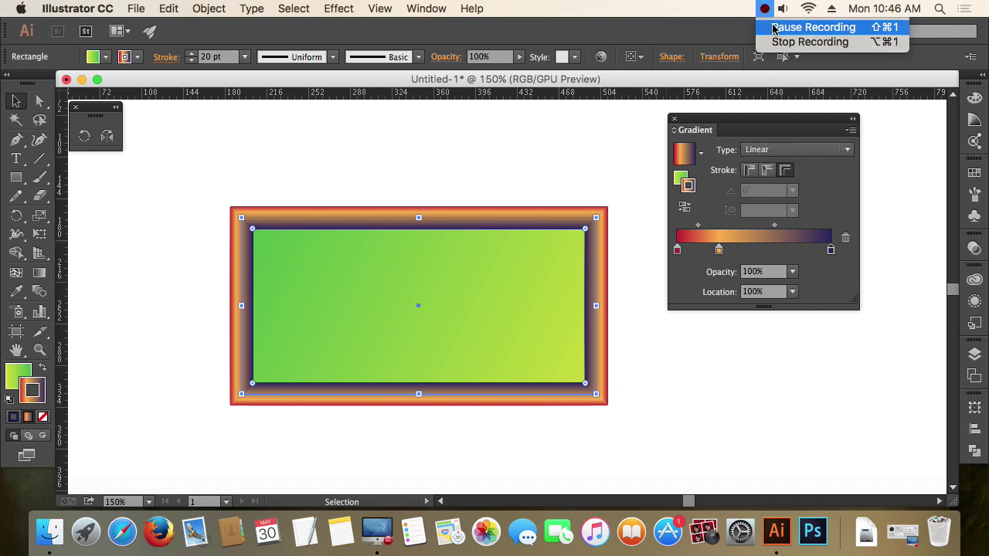
Open the Pathfinder panel and drag its tab group out to float near the top-left.
{"action": "left_click", "coordinate": [775, 30]}
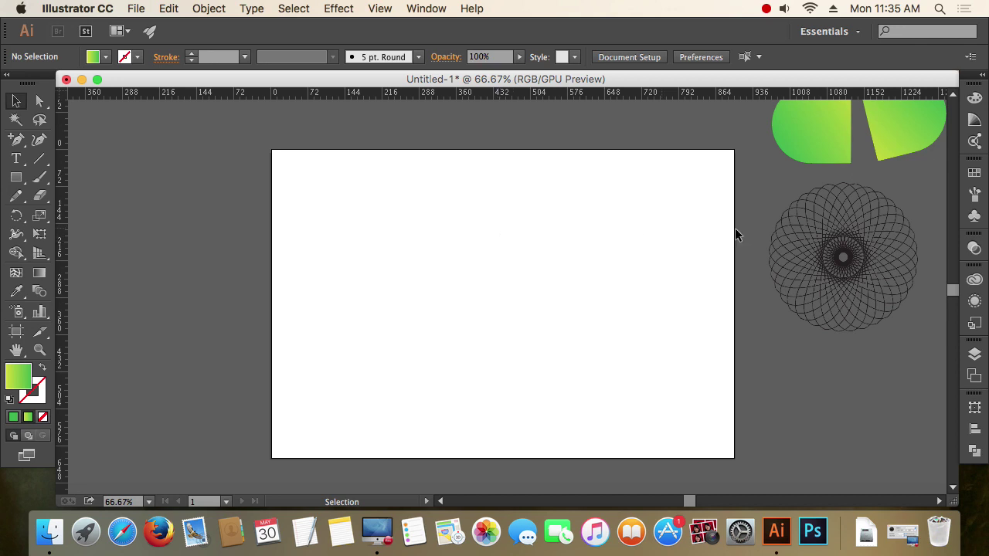
{"action": "left_click", "coordinate": [974, 451]}
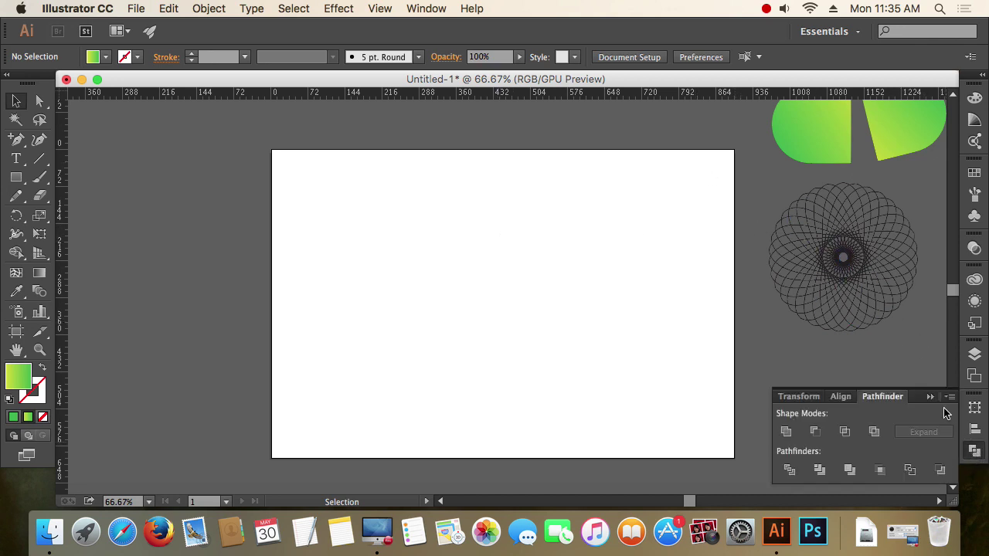
{"action": "left_click_drag", "start_coordinate": [919, 397], "coordinate": [221, 120]}
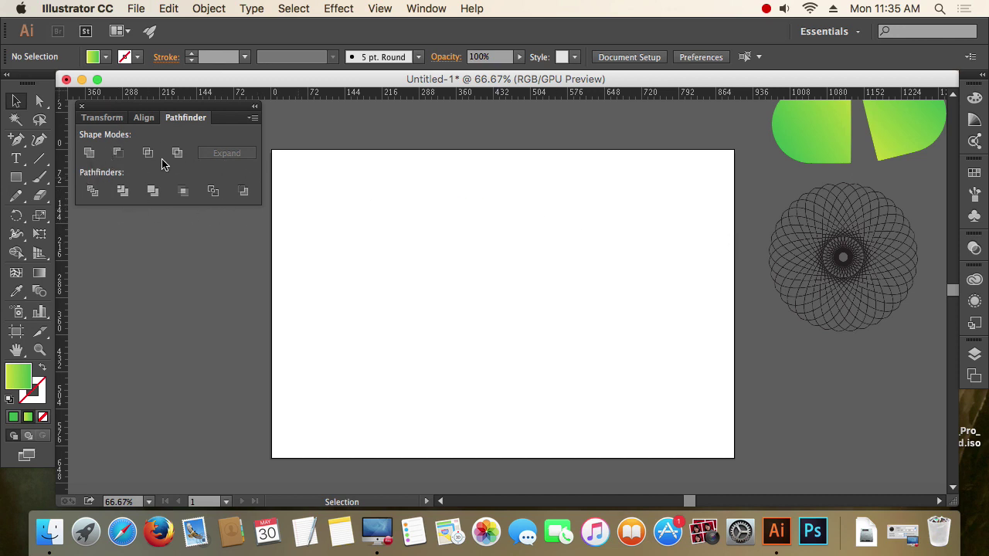
Draw two overlapping squares with the Rectangle tool.
{"action": "left_click", "coordinate": [16, 176]}
{"action": "left_click_drag", "start_coordinate": [340, 199], "coordinate": [406, 259]}
{"action": "left_click_drag", "start_coordinate": [444, 297], "coordinate": [377, 229]}
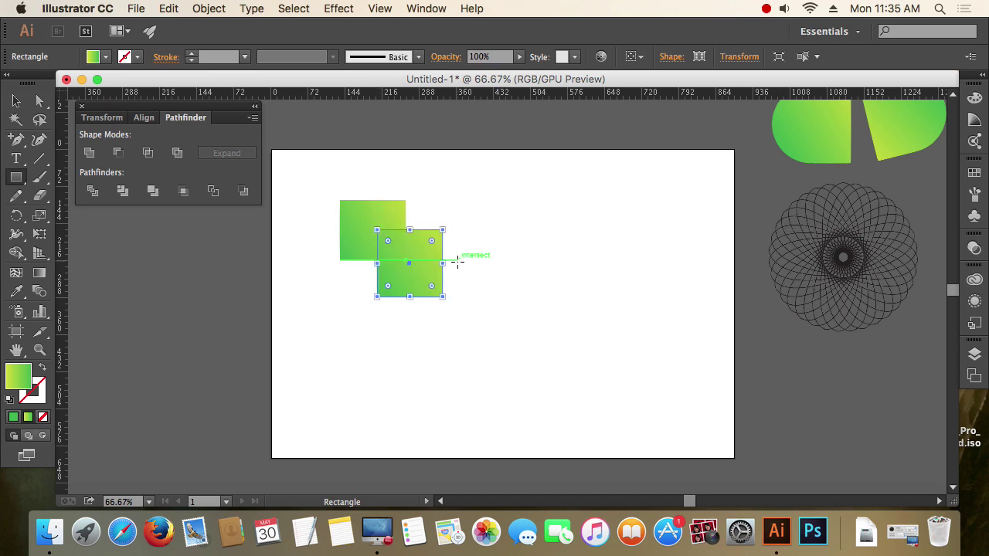
Fill the upper-left square solid green and the lower-right square dark blue 0013A2.
{"action": "left_click", "coordinate": [17, 101]}
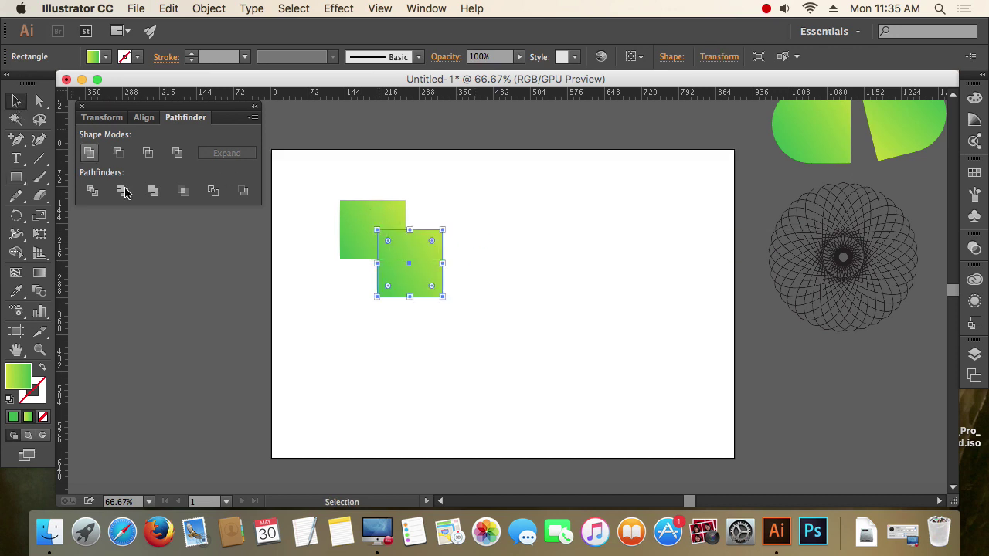
{"action": "left_click", "coordinate": [360, 302]}
{"action": "left_click", "coordinate": [363, 221]}
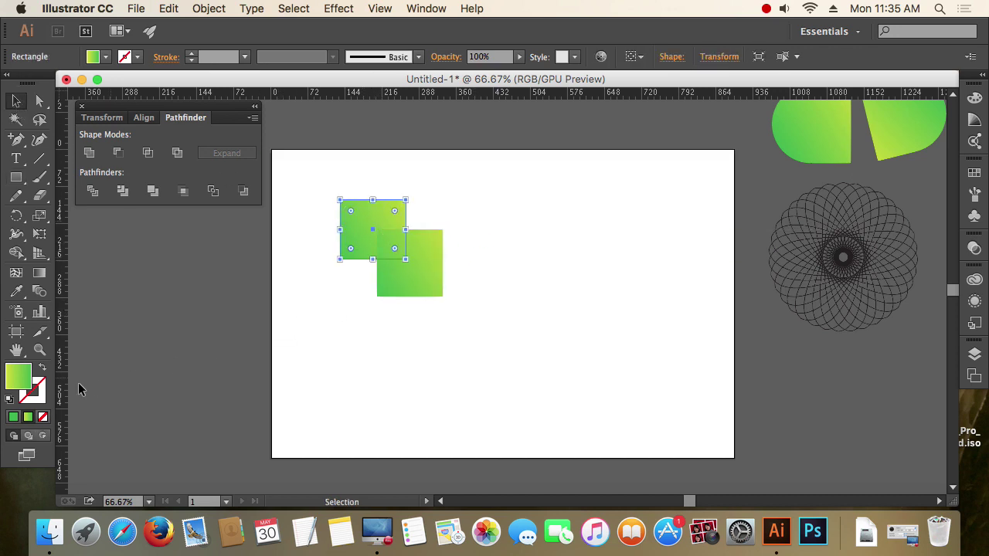
{"action": "left_click", "coordinate": [13, 417]}
{"action": "left_click", "coordinate": [410, 292]}
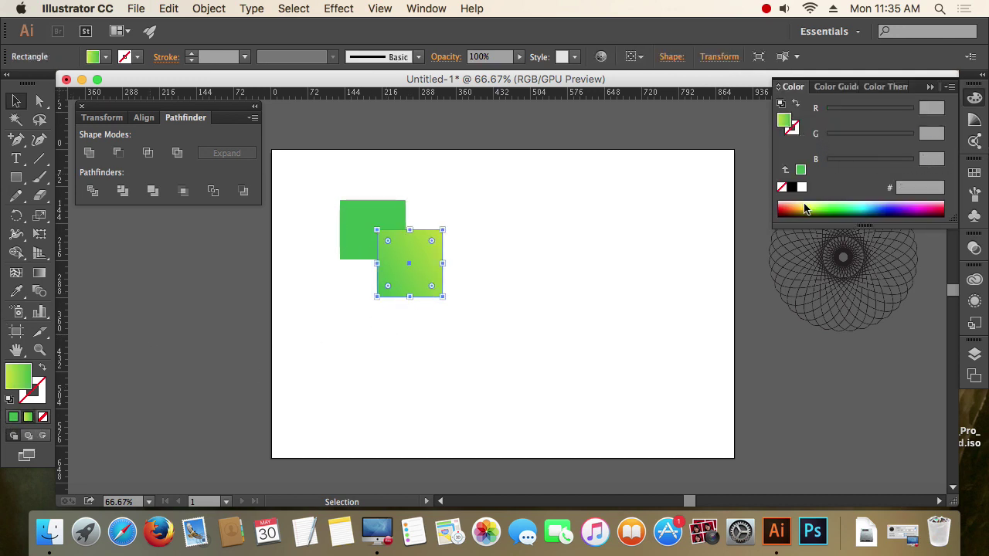
{"action": "left_click", "coordinate": [885, 214]}
{"action": "left_click", "coordinate": [579, 193]}
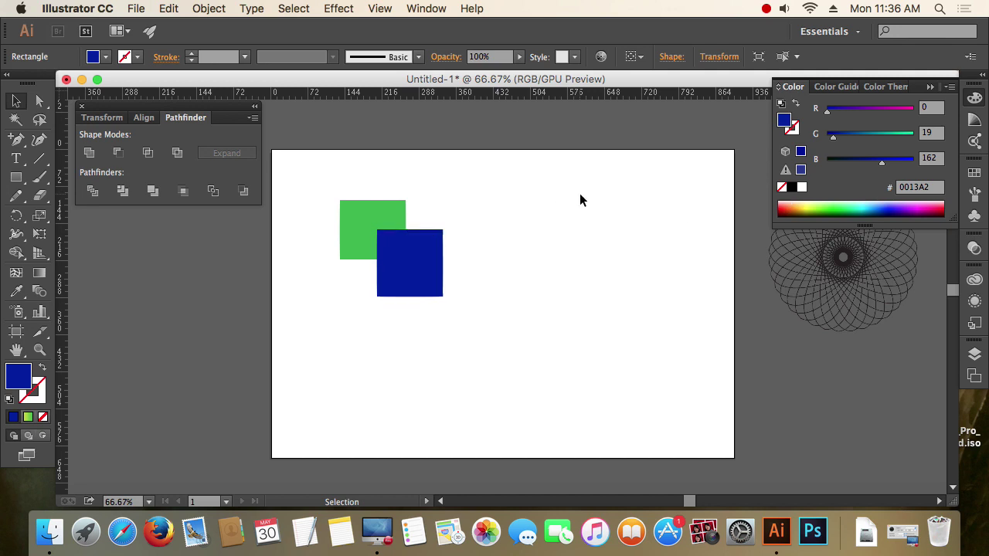
{"action": "left_click_drag", "start_coordinate": [514, 301], "coordinate": [331, 193]}
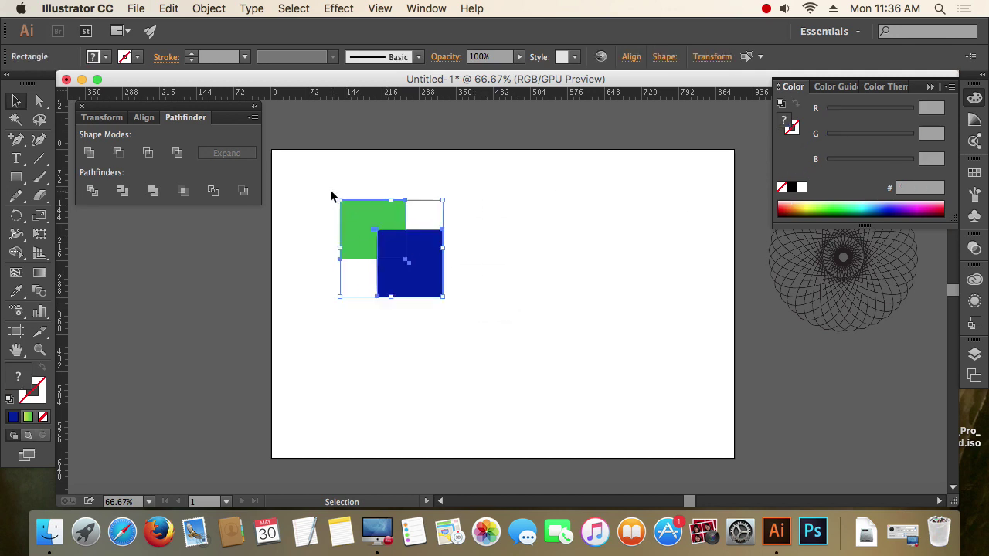
{"action": "left_click", "coordinate": [519, 226]}
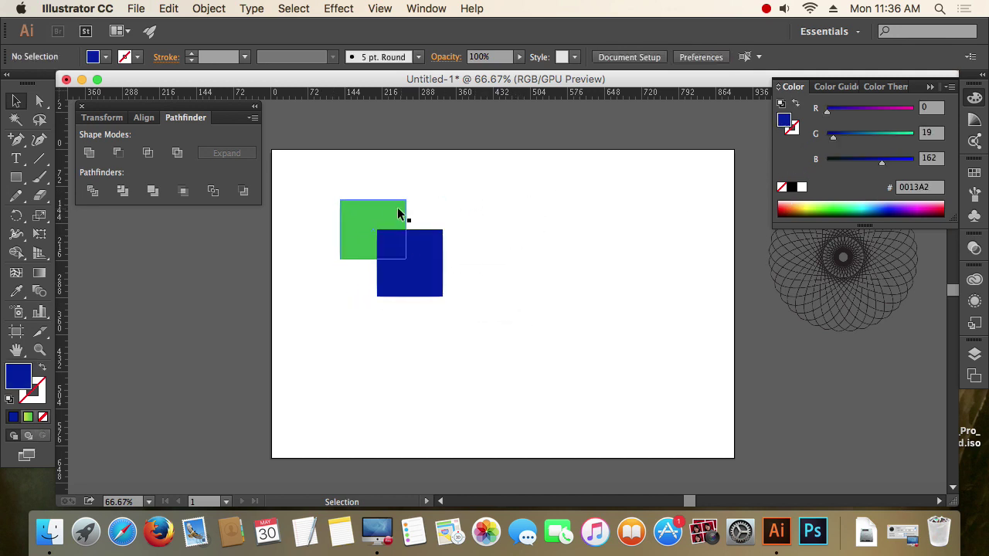
{"action": "scroll", "coordinate": [374, 199], "scroll_direction": "up", "scroll_amount": 3}
{"action": "scroll", "coordinate": [374, 199], "scroll_direction": "down", "scroll_amount": 1}
{"action": "left_click_drag", "start_coordinate": [437, 256], "coordinate": [469, 234]}
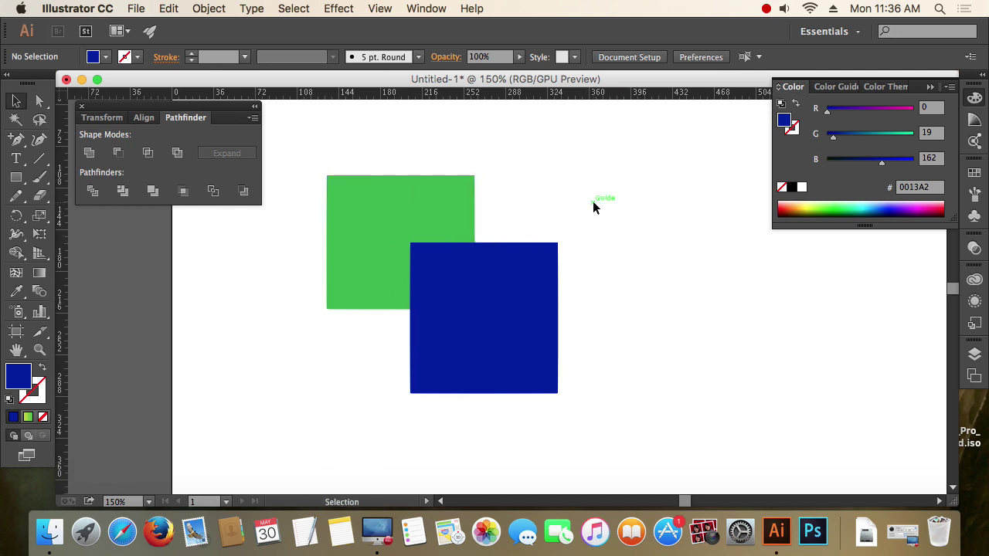
{"action": "left_click_drag", "start_coordinate": [400, 134], "coordinate": [622, 346]}
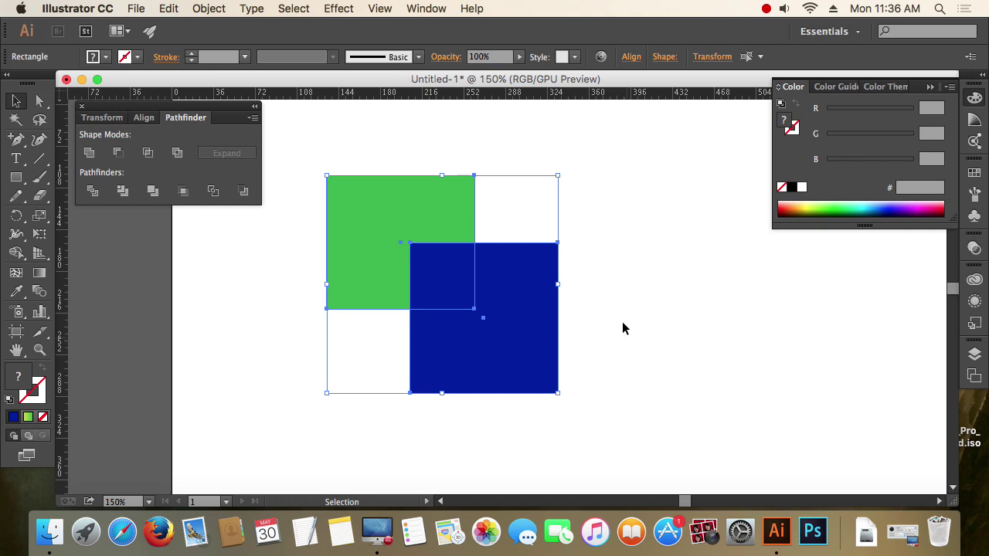
{"action": "left_click", "coordinate": [90, 154]}
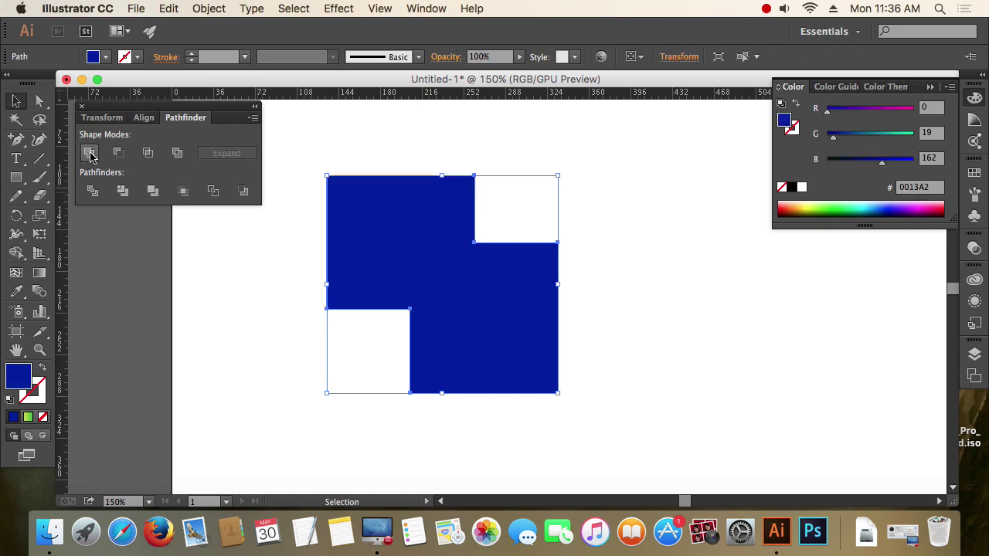
{"action": "left_click", "coordinate": [636, 255]}
{"action": "left_click_drag", "start_coordinate": [519, 334], "coordinate": [546, 320]}
{"action": "left_click", "coordinate": [712, 324]}
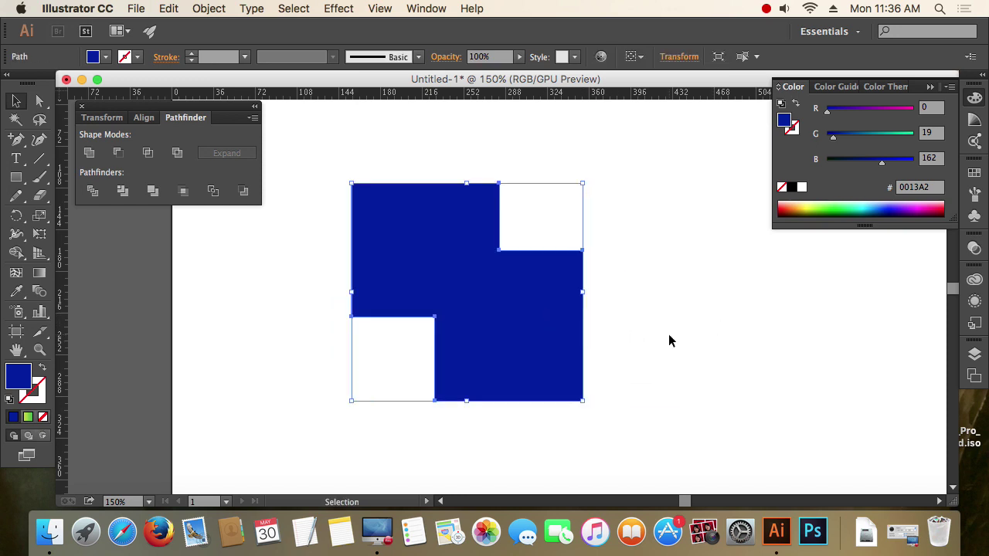
{"action": "key", "text": "super+z"}
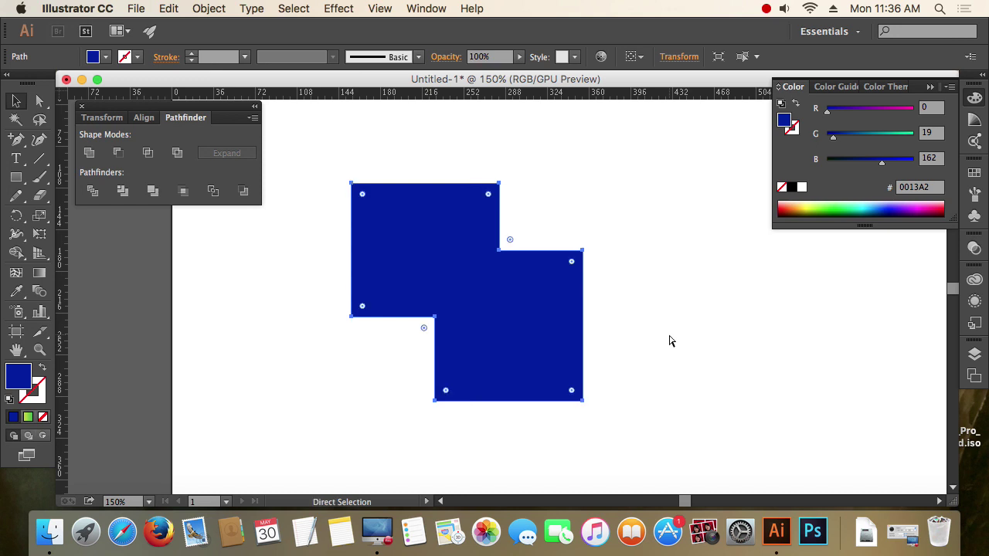
{"action": "key", "text": "super+shift+z"}
{"action": "key", "text": "super+z"}
{"action": "key", "text": "super+z"}
{"action": "key", "text": "super+z"}
{"action": "key", "text": "super+z"}
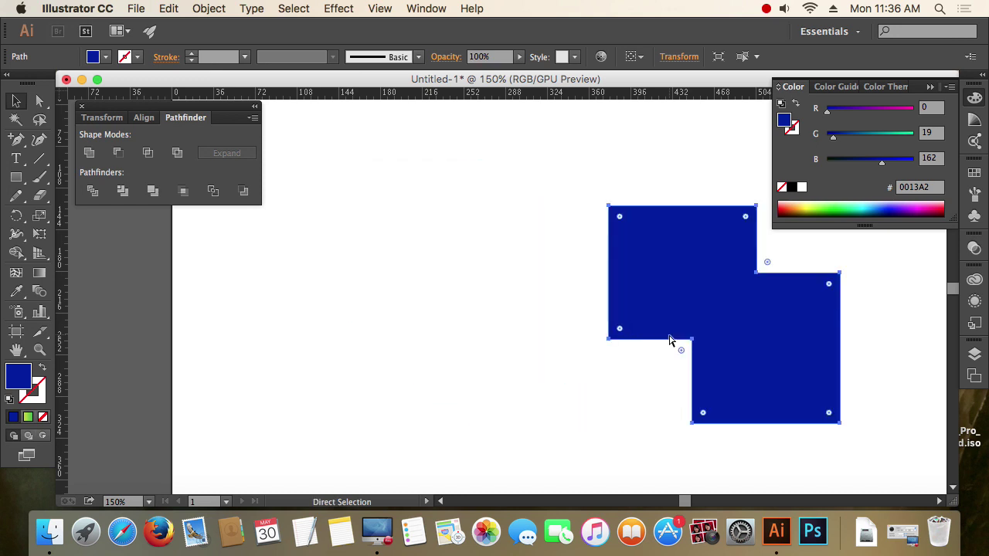
{"action": "left_click", "coordinate": [652, 348]}
{"action": "left_click_drag", "start_coordinate": [622, 379], "coordinate": [345, 220]}
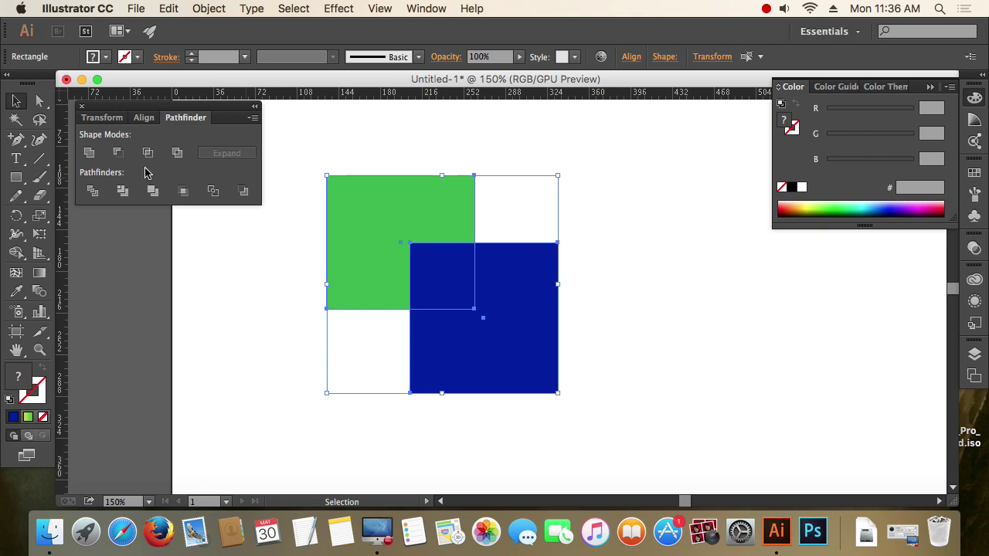
{"action": "left_click", "coordinate": [615, 206]}
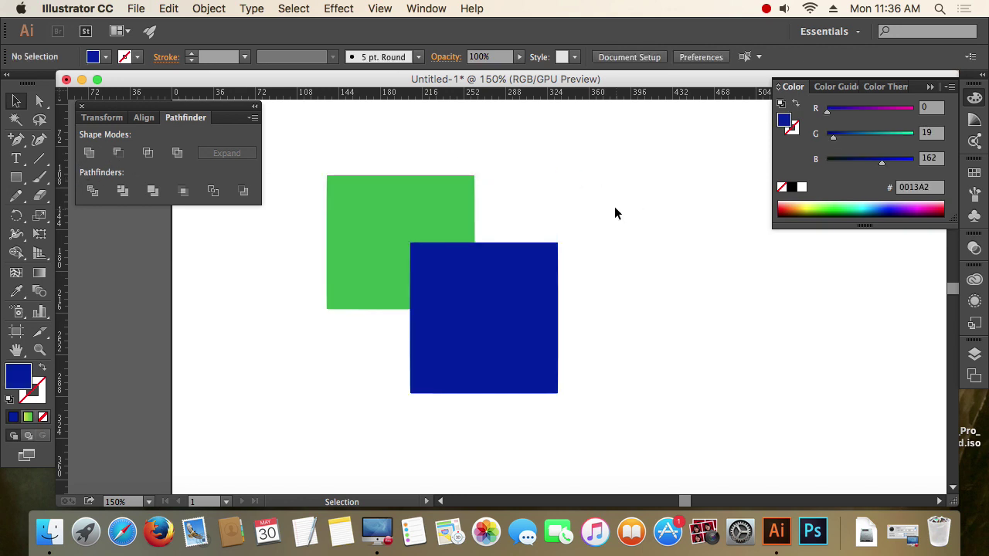
{"action": "left_click_drag", "start_coordinate": [595, 179], "coordinate": [397, 377]}
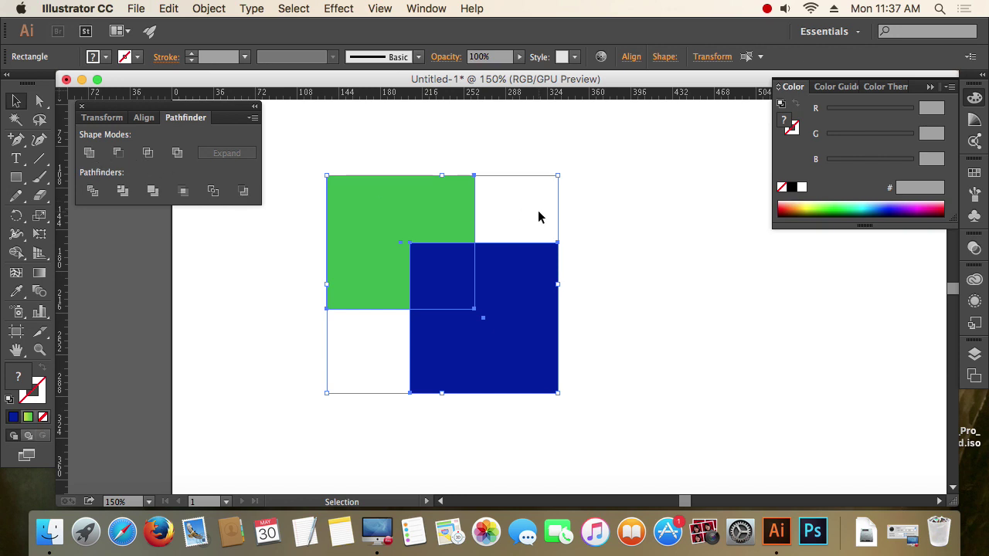
{"action": "left_click", "coordinate": [90, 154]}
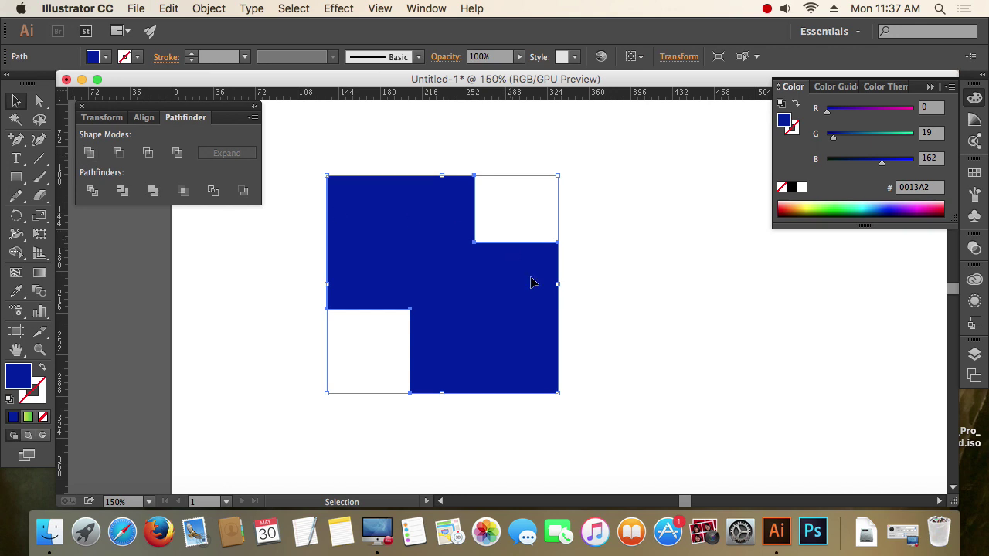
{"action": "left_click", "coordinate": [618, 301]}
{"action": "mouse_move", "coordinate": [532, 309]}
{"action": "left_mouse_down"}
{"action": "mouse_move", "coordinate": [607, 302]}
{"action": "mouse_move", "coordinate": [497, 333]}
{"action": "mouse_move", "coordinate": [518, 320]}
{"action": "left_mouse_up"}
{"action": "key", "text": "a"}
{"action": "key", "text": "super+y"}
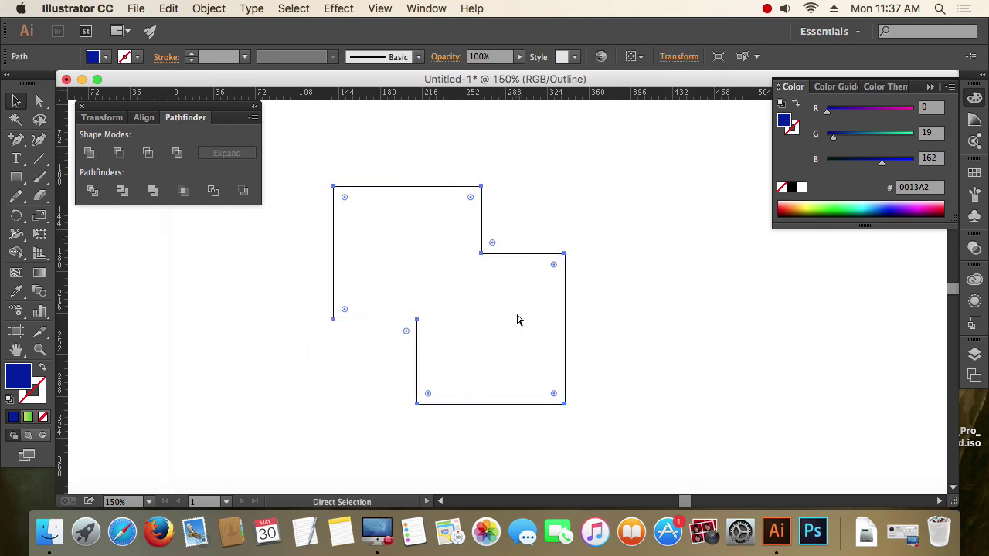
{"action": "key", "text": "v"}
{"action": "left_click", "coordinate": [647, 309]}
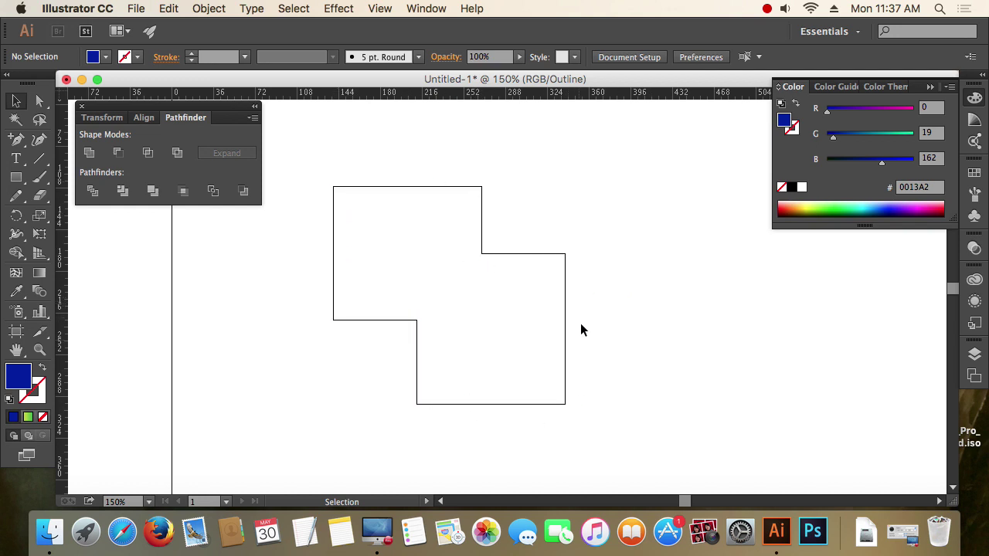
{"action": "key", "text": "super+y"}
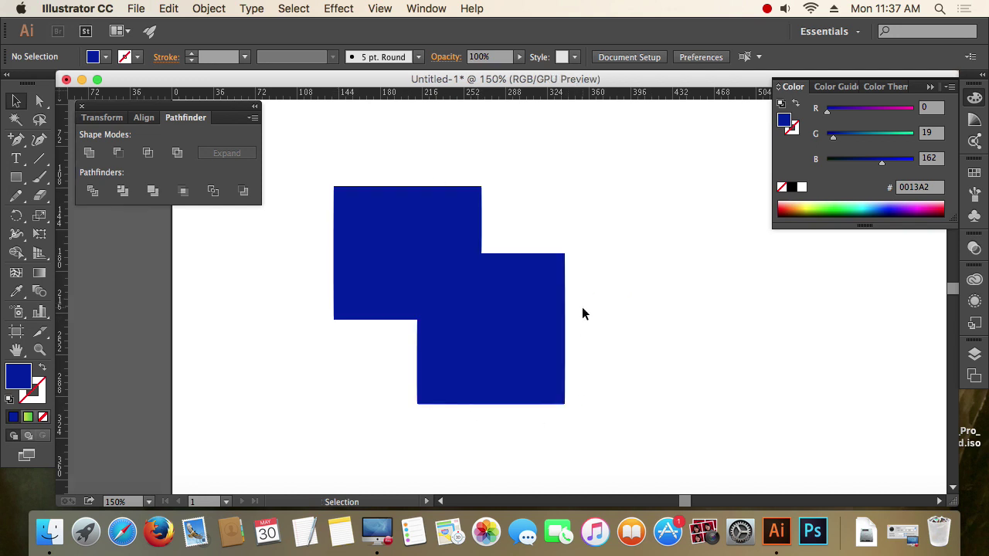
{"action": "key", "text": "super+z"}
{"action": "key", "text": "super+z"}
{"action": "key", "text": "super+z"}
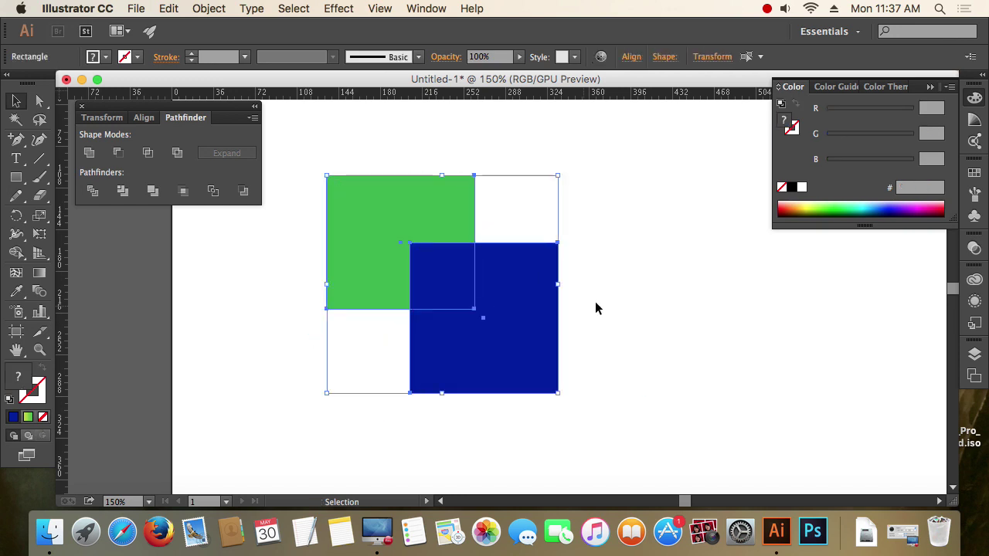
{"action": "left_click", "coordinate": [639, 346]}
{"action": "left_click_drag", "start_coordinate": [639, 346], "coordinate": [377, 205]}
{"action": "left_click", "coordinate": [590, 276]}
{"action": "left_click", "coordinate": [538, 290]}
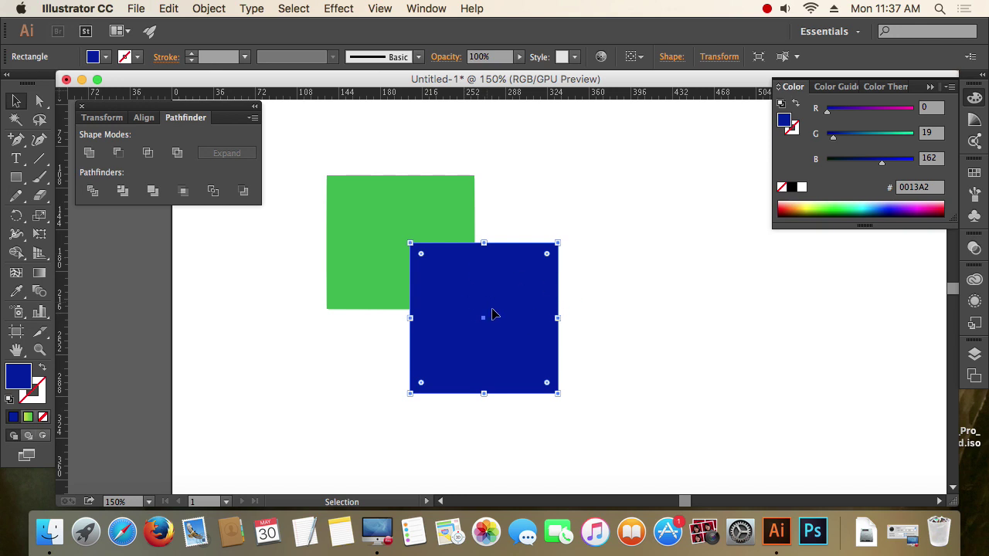
{"action": "left_click", "coordinate": [428, 214], "text": "shift"}
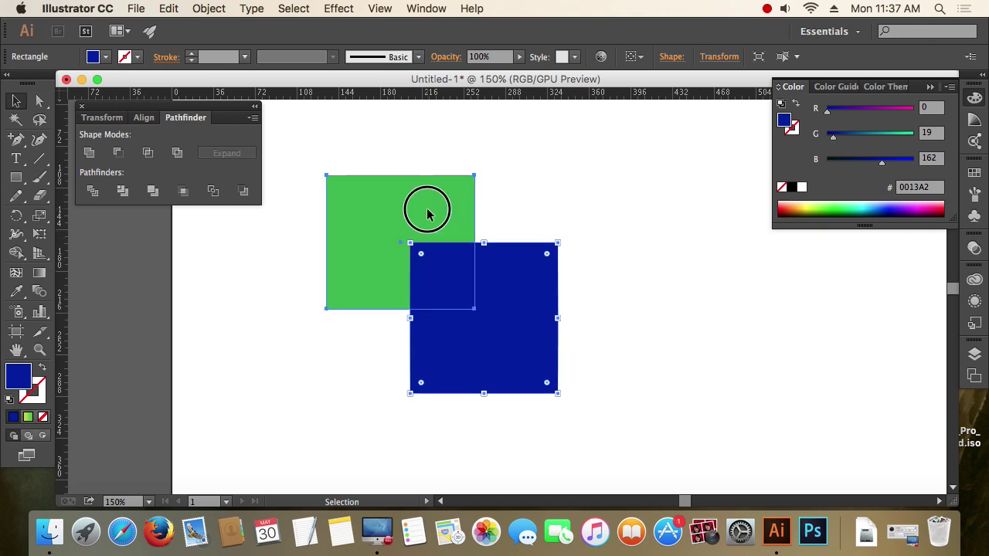
{"action": "left_click", "coordinate": [614, 288]}
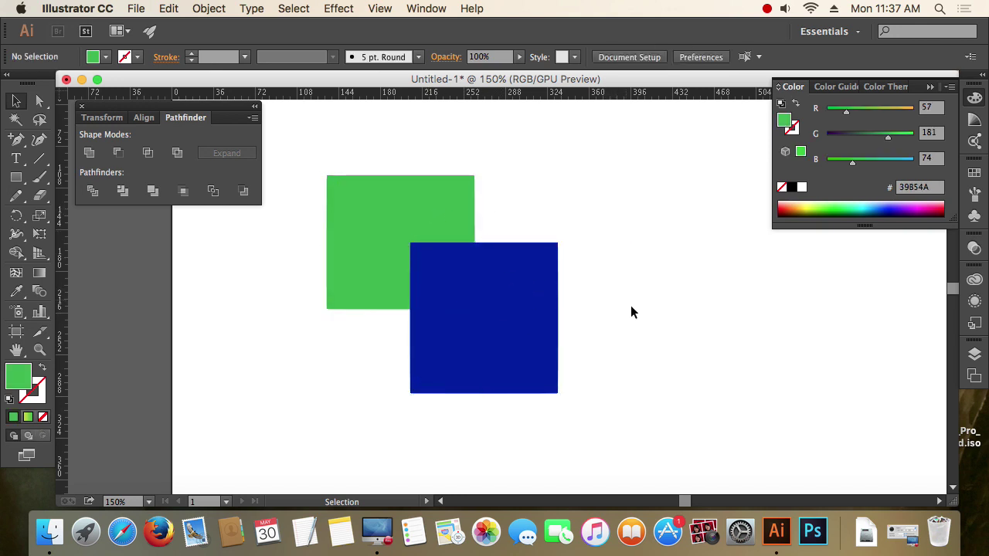
{"action": "left_click_drag", "start_coordinate": [631, 310], "coordinate": [389, 192]}
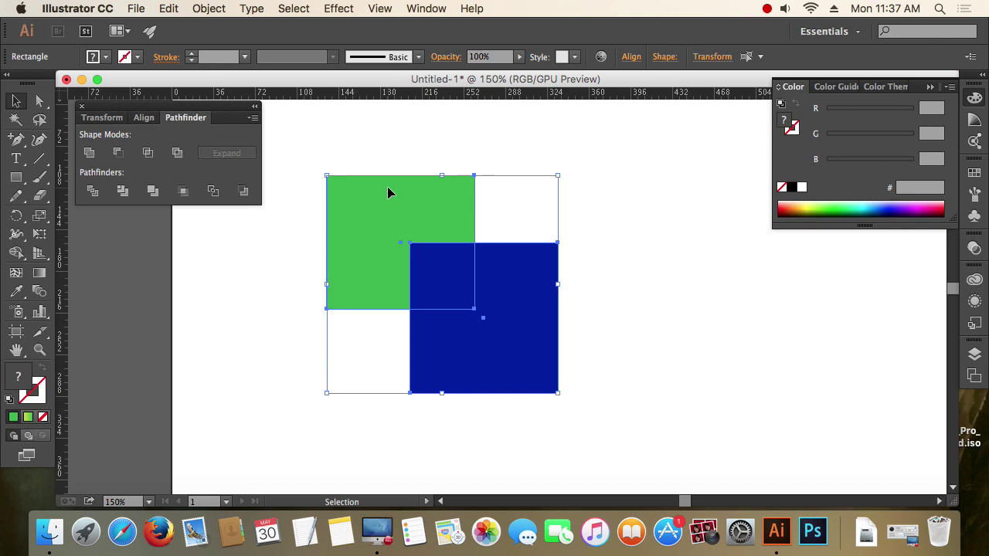
{"action": "left_click", "coordinate": [118, 154]}
{"action": "left_click", "coordinate": [573, 289]}
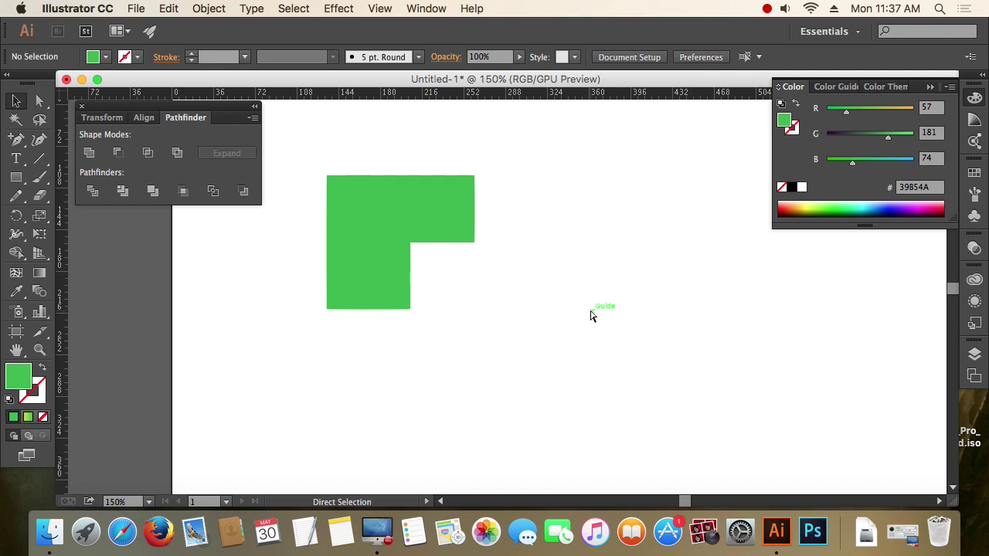
{"action": "key", "text": "super+z"}
{"action": "left_click", "coordinate": [621, 309]}
{"action": "left_click", "coordinate": [486, 260]}
{"action": "left_click", "coordinate": [354, 204], "text": "shift"}
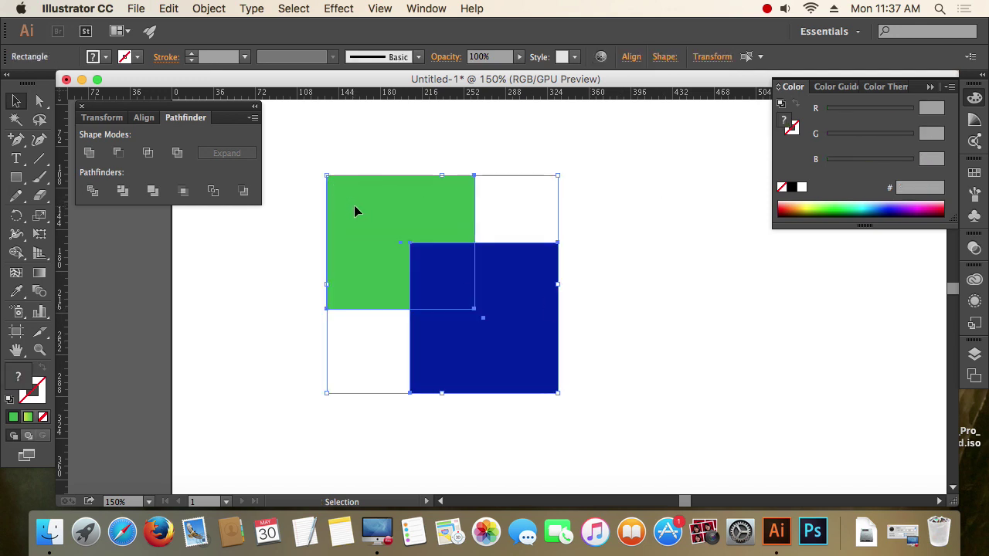
{"action": "left_click", "coordinate": [148, 154]}
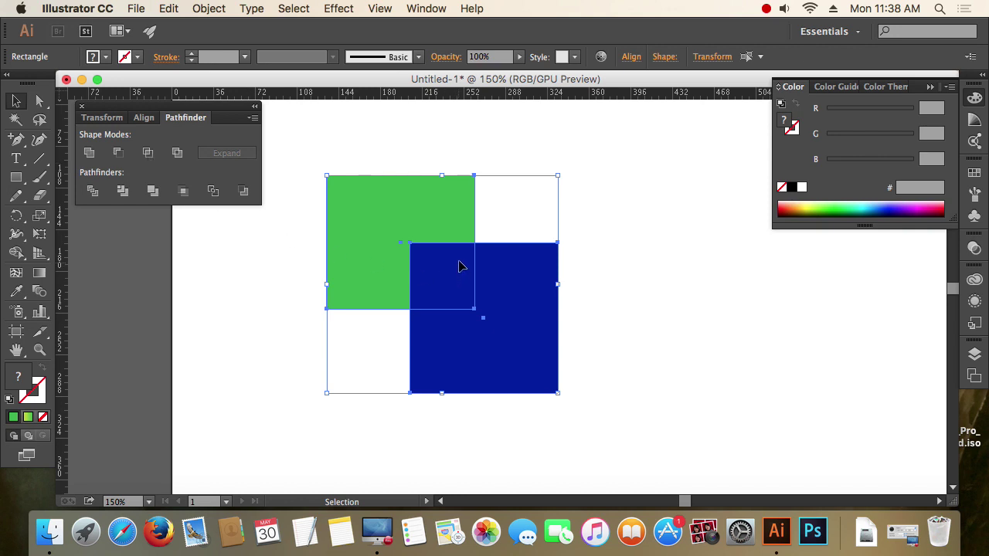
{"action": "left_click", "coordinate": [147, 153]}
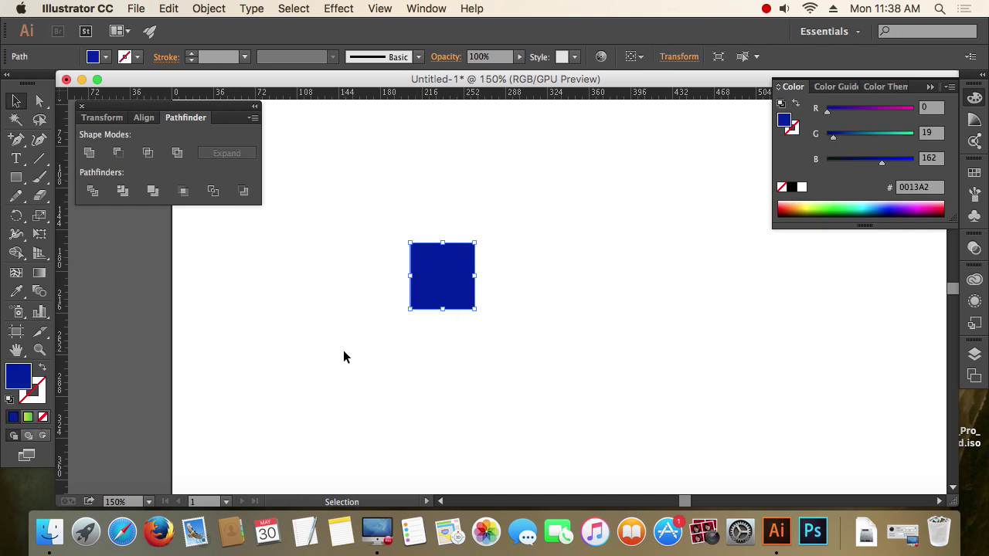
{"action": "key", "text": "super+z"}
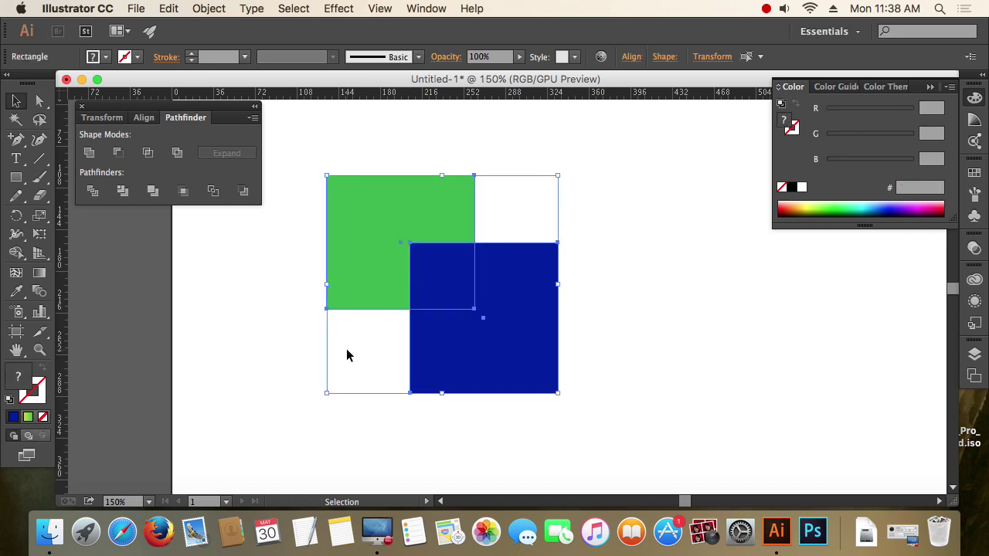
{"action": "left_click", "coordinate": [177, 154]}
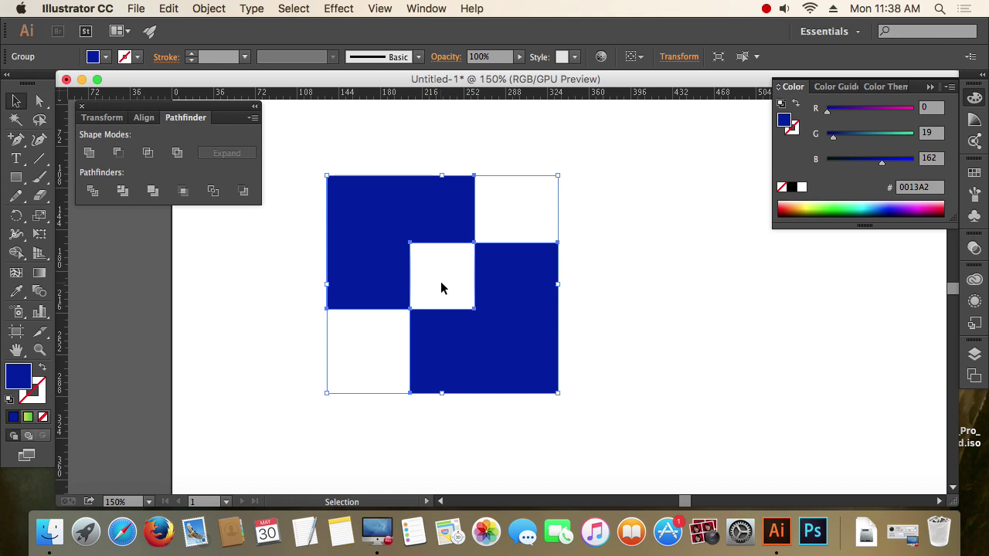
{"action": "left_click", "coordinate": [650, 266]}
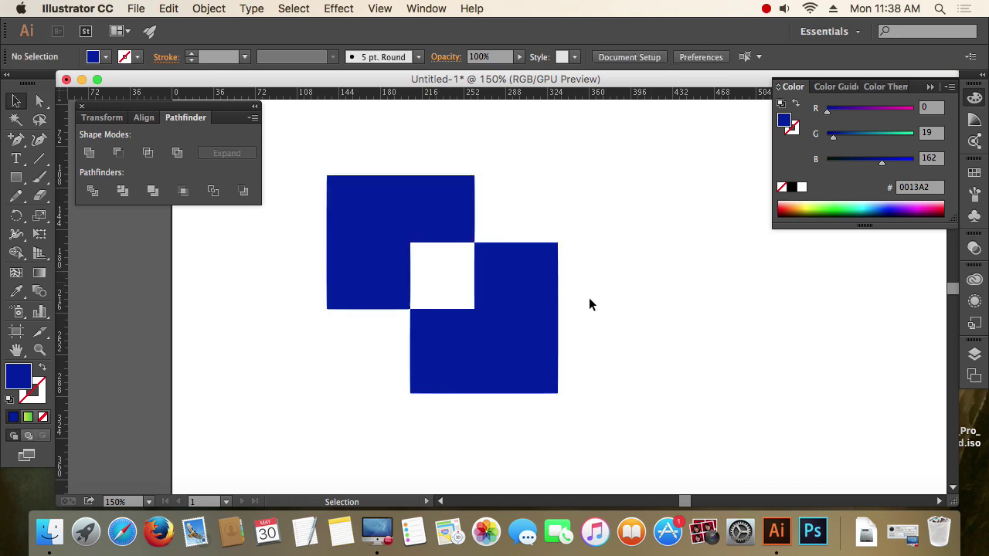
{"action": "left_click_drag", "start_coordinate": [532, 322], "coordinate": [626, 342]}
{"action": "key", "text": "ctrl+z"}
{"action": "mouse_move", "coordinate": [481, 252]}
{"action": "left_mouse_down"}
{"action": "mouse_move", "coordinate": [567, 309]}
{"action": "mouse_move", "coordinate": [495, 250]}
{"action": "left_mouse_up"}
{"action": "left_click", "coordinate": [647, 292]}
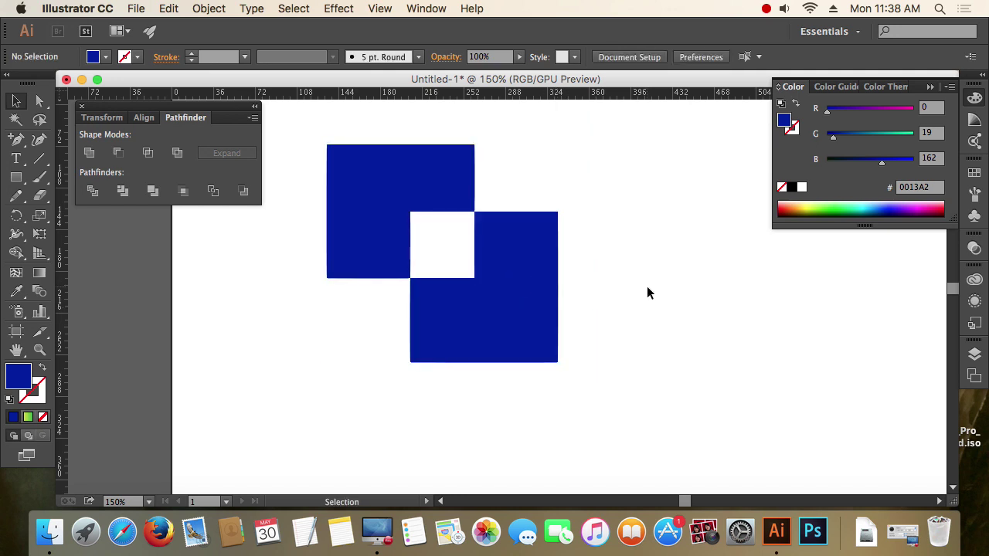
{"action": "key", "text": "a"}
{"action": "key", "text": "super+a"}
Undo the hole, then Divide both overlapping squares with Pathfinder and reposition the divided group.
{"action": "key", "text": "super+z"}
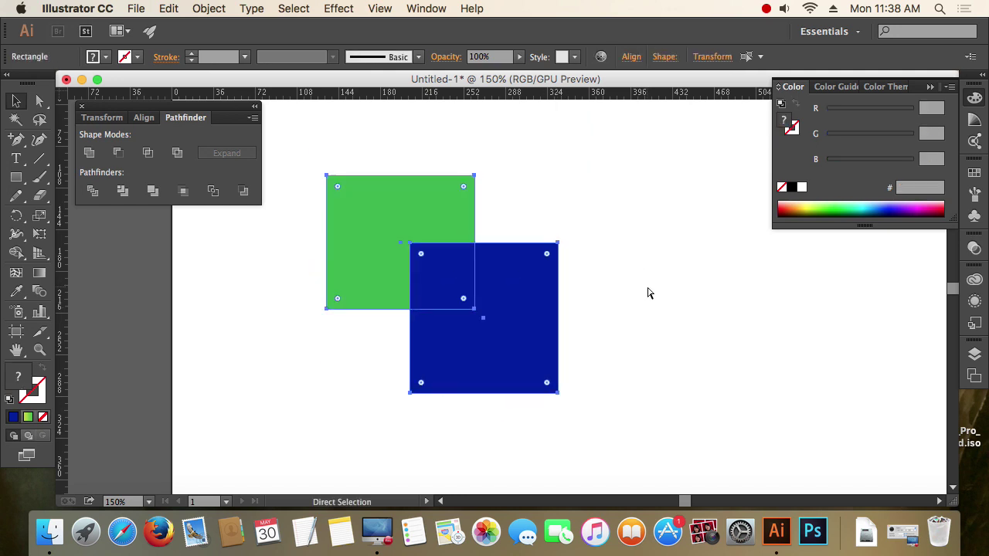
{"action": "key", "text": "v"}
{"action": "left_click_drag", "start_coordinate": [649, 340], "coordinate": [379, 199]}
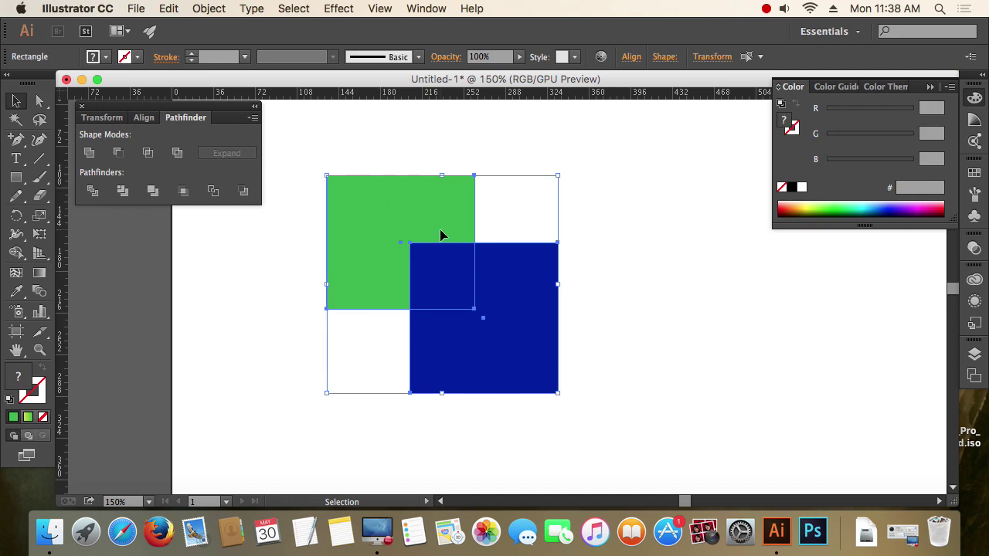
{"action": "left_click", "coordinate": [92, 191]}
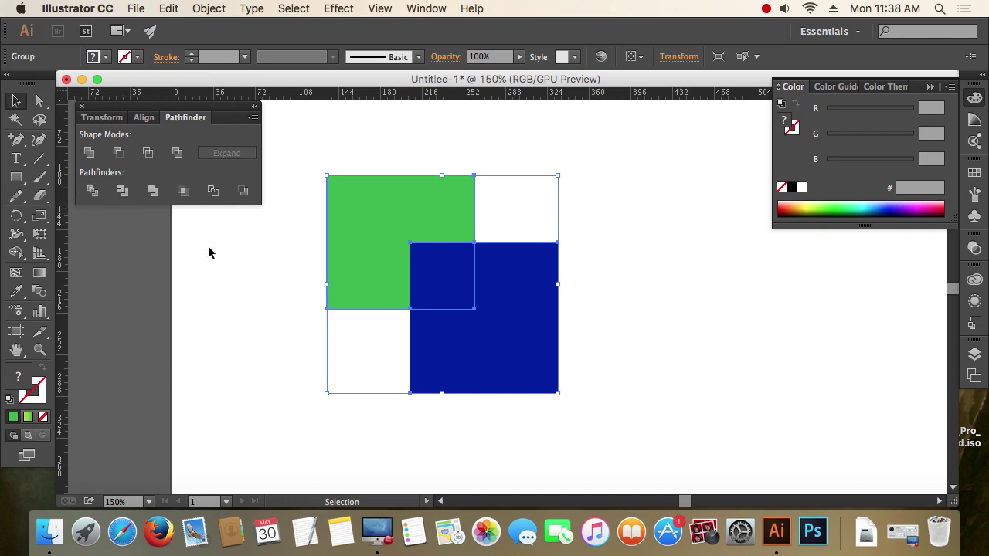
{"action": "left_click", "coordinate": [589, 270]}
{"action": "left_click_drag", "start_coordinate": [526, 274], "coordinate": [642, 300]}
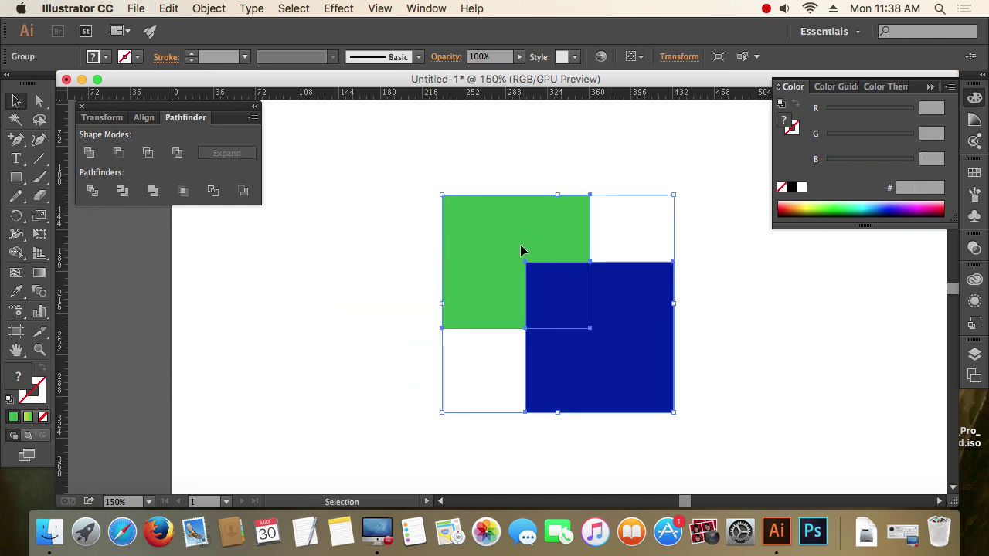
{"action": "left_click_drag", "start_coordinate": [520, 244], "coordinate": [409, 208]}
{"action": "mouse_move", "coordinate": [556, 284]}
{"action": "left_mouse_down"}
{"action": "mouse_move", "coordinate": [624, 293]}
{"action": "mouse_move", "coordinate": [562, 278]}
{"action": "left_mouse_up"}
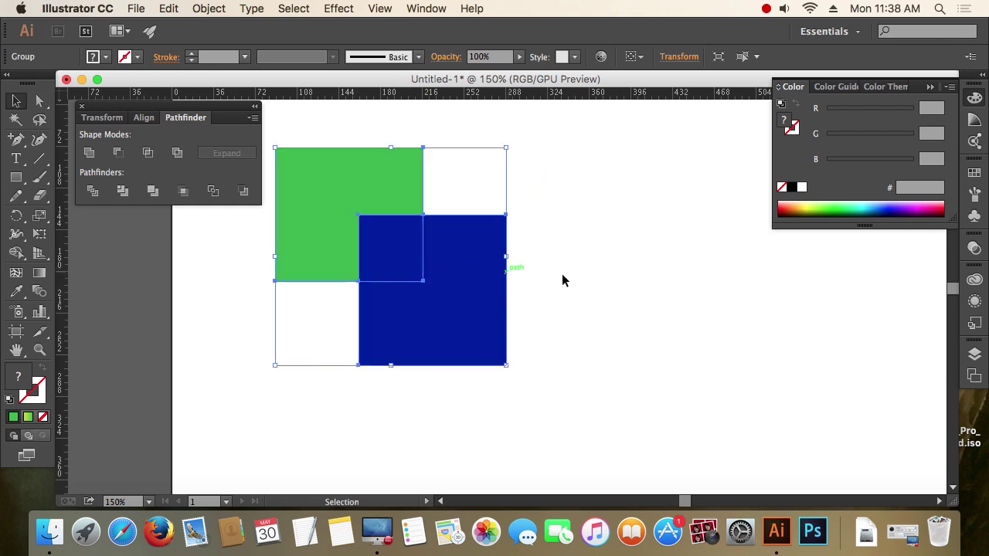
{"action": "left_click_drag", "start_coordinate": [453, 252], "coordinate": [562, 275]}
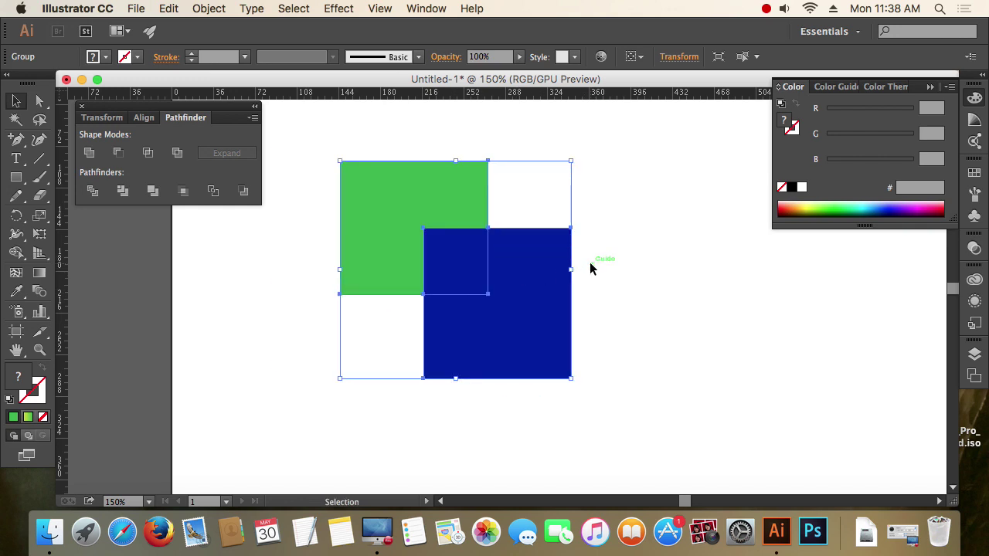
Ungroup the divided pieces and pull the green and blue L shapes apart.
{"action": "right_click", "coordinate": [461, 222]}
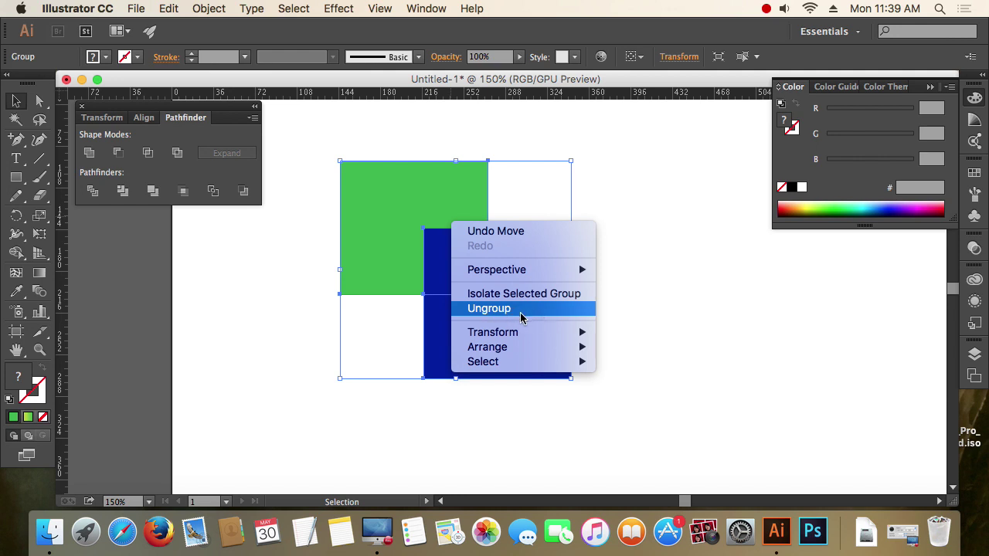
{"action": "left_click", "coordinate": [508, 310]}
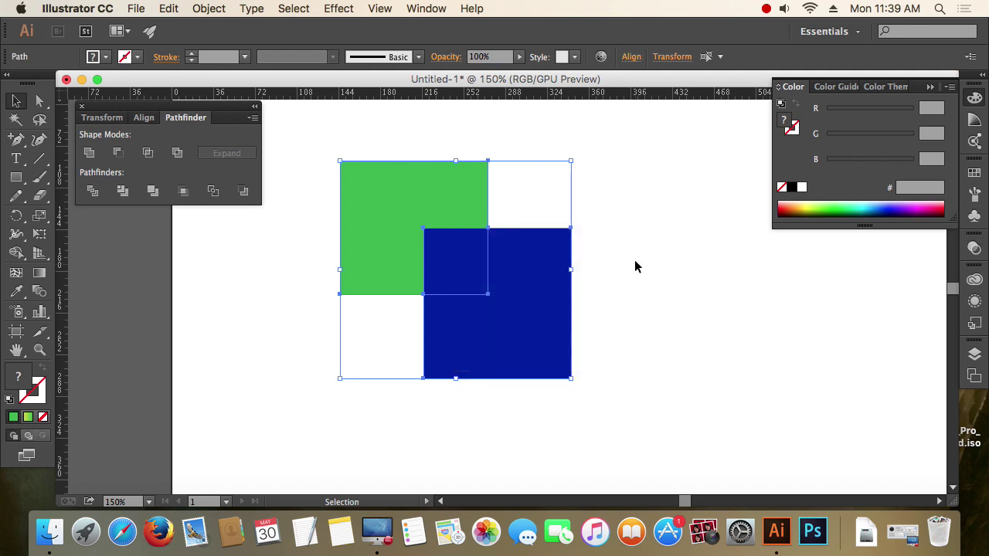
{"action": "left_click", "coordinate": [667, 186]}
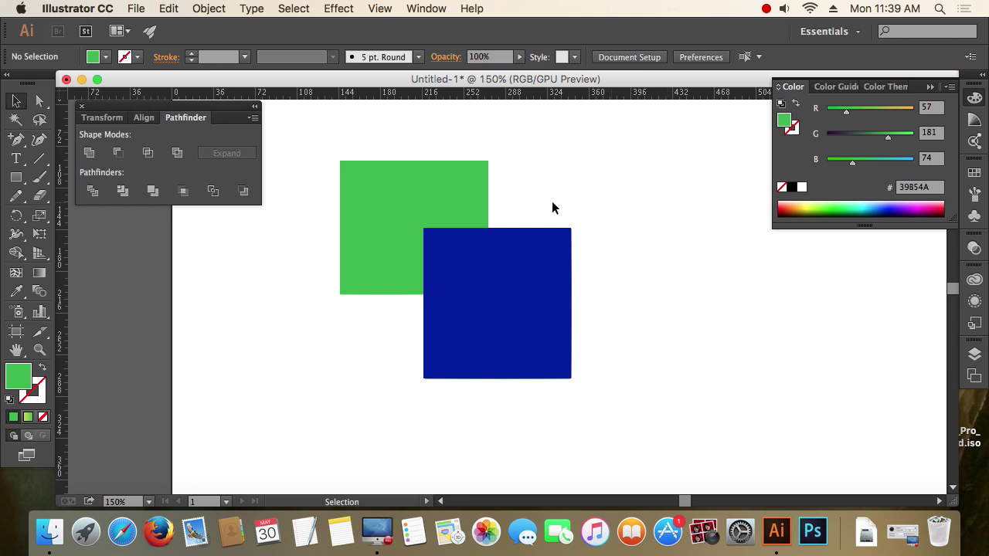
{"action": "left_click_drag", "start_coordinate": [438, 206], "coordinate": [414, 177]}
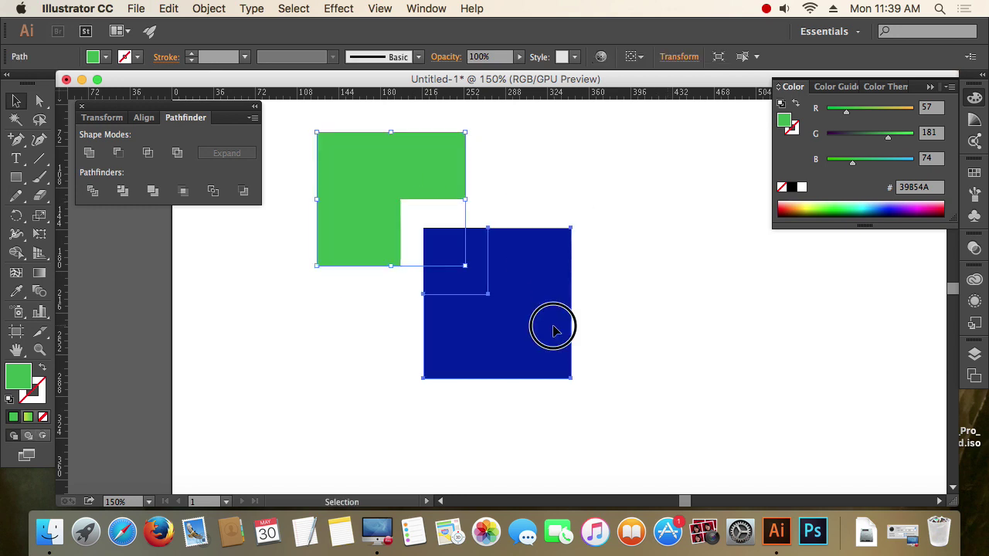
{"action": "left_click_drag", "start_coordinate": [553, 331], "coordinate": [595, 364]}
{"action": "left_click", "coordinate": [669, 331]}
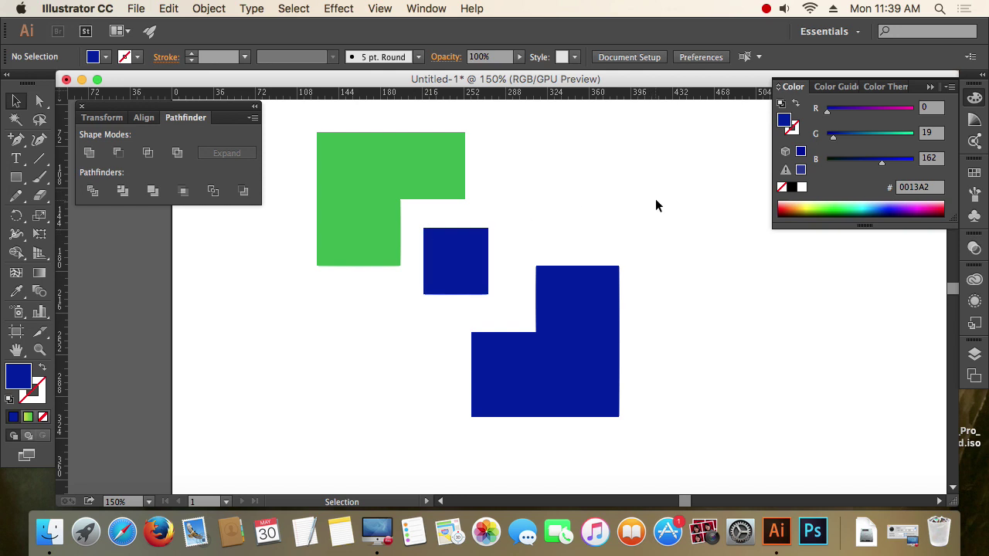
Undo the earlier piece moves and nudge the divided group right and down.
{"action": "key", "text": "a"}
{"action": "key", "text": "super+z"}
{"action": "key", "text": "super+z"}
{"action": "key", "text": "super+z"}
{"action": "key", "text": "super+z"}
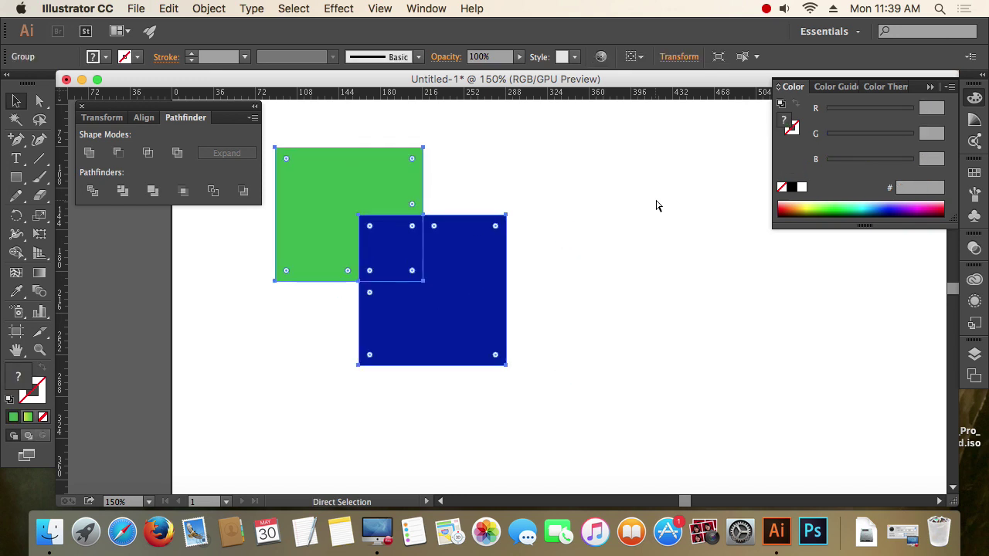
{"action": "key", "text": "v"}
{"action": "left_click", "coordinate": [633, 239]}
{"action": "left_click", "coordinate": [493, 286]}
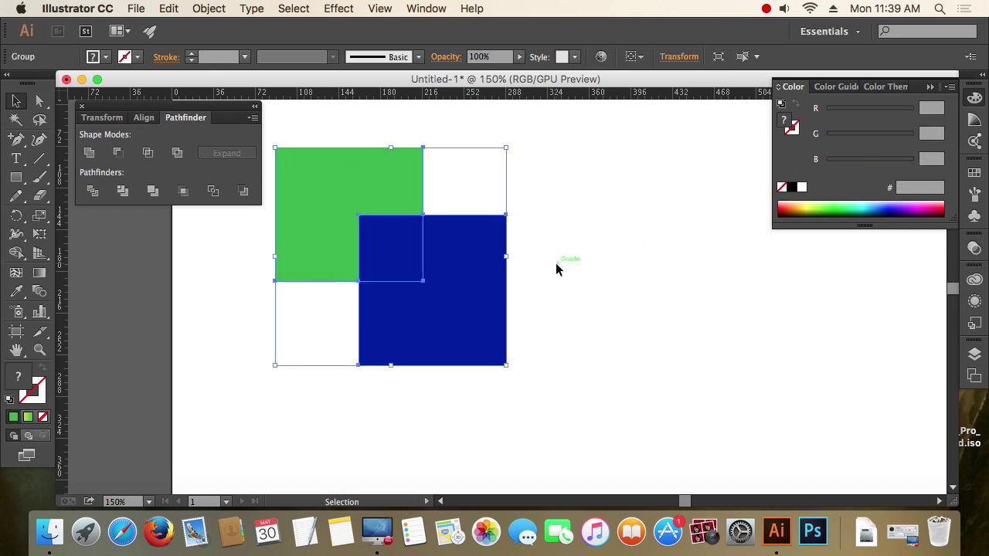
{"action": "left_click_drag", "start_coordinate": [477, 278], "coordinate": [501, 270]}
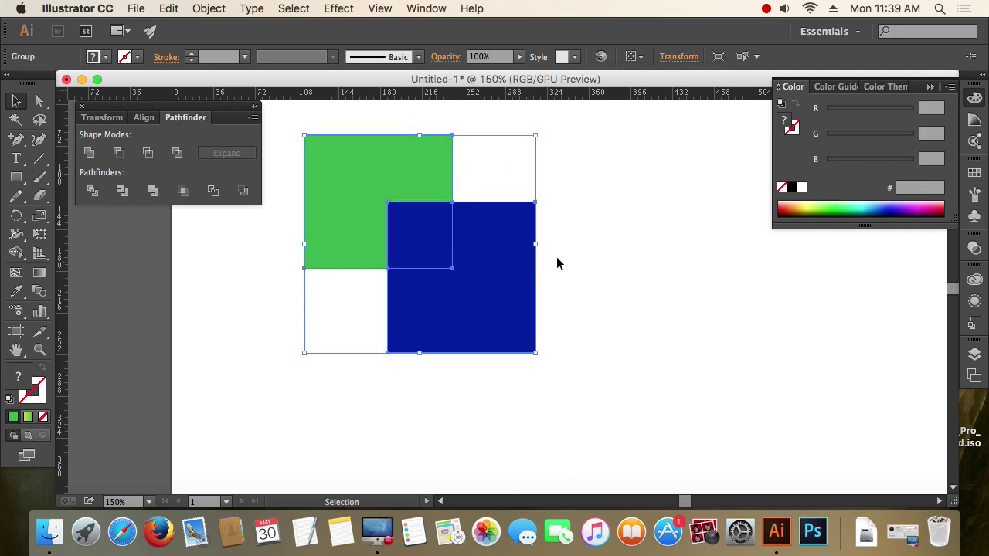
Ungroup the pieces, shift them around, then undo the moves to reassemble the squares.
{"action": "right_click", "coordinate": [433, 227]}
{"action": "left_click", "coordinate": [484, 310]}
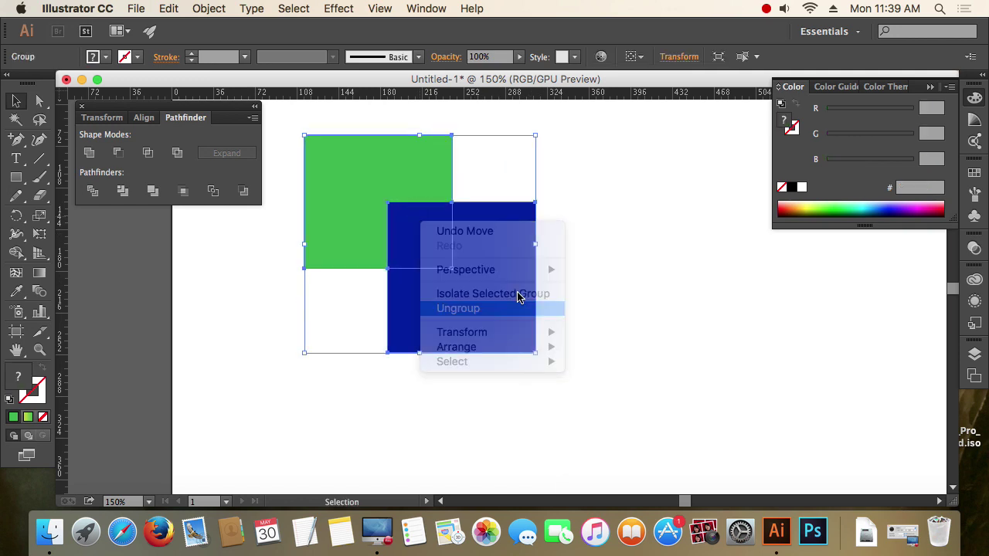
{"action": "left_click_drag", "start_coordinate": [489, 262], "coordinate": [517, 267]}
{"action": "left_click_drag", "start_coordinate": [441, 177], "coordinate": [393, 153]}
{"action": "left_click_drag", "start_coordinate": [460, 250], "coordinate": [545, 316]}
{"action": "left_click", "coordinate": [666, 220]}
{"action": "left_click_drag", "start_coordinate": [452, 193], "coordinate": [440, 183]}
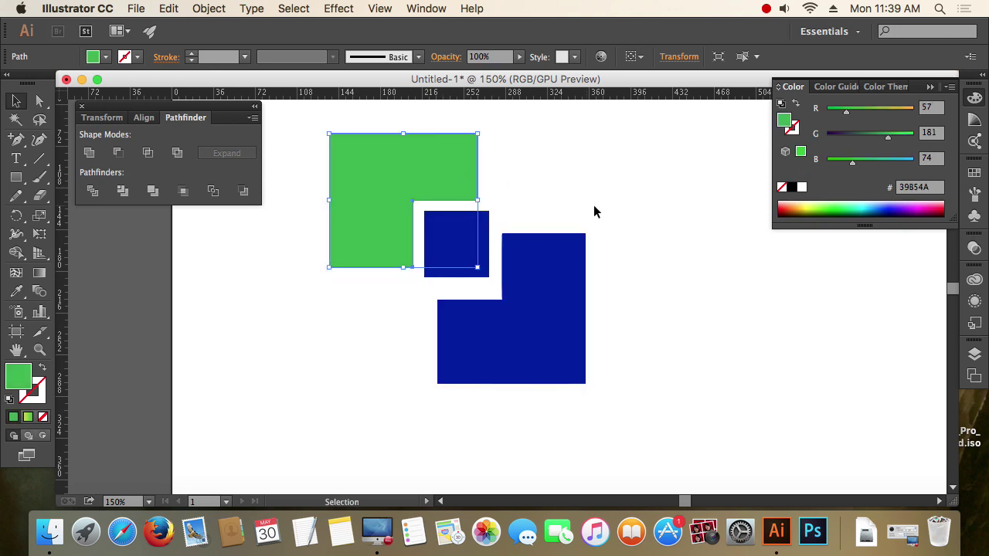
{"action": "left_click", "coordinate": [641, 226]}
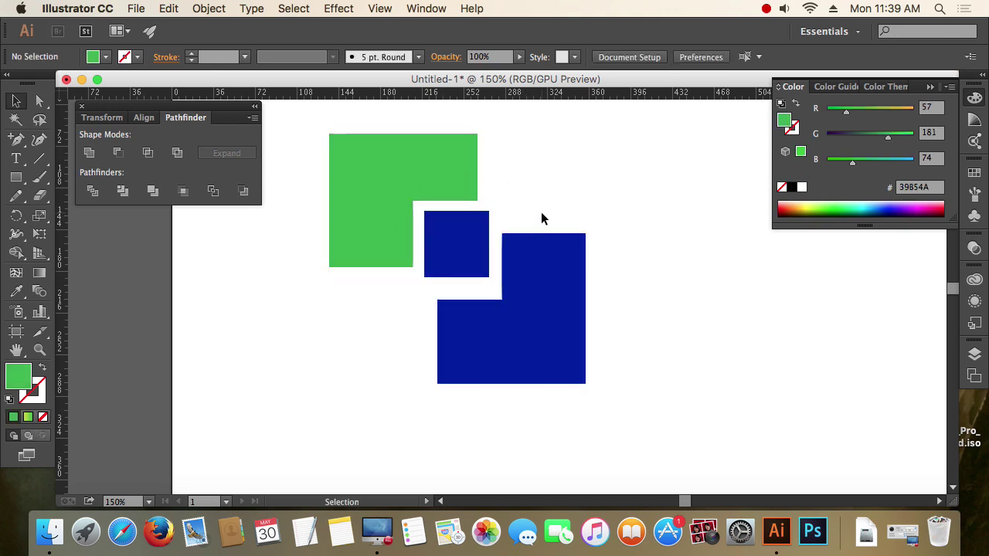
{"action": "key", "text": "super+z"}
{"action": "key", "text": "super+z"}
{"action": "key", "text": "super+z"}
{"action": "key", "text": "super+z"}
{"action": "key", "text": "super+z"}
{"action": "key", "text": "super+z"}
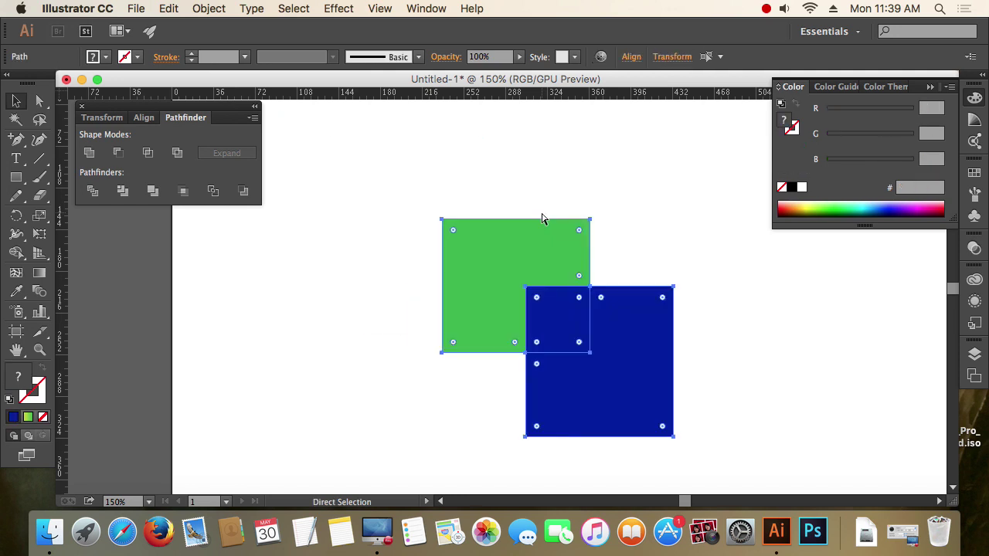
Undo back to the two undivided overlapping squares.
{"action": "key", "text": "v"}
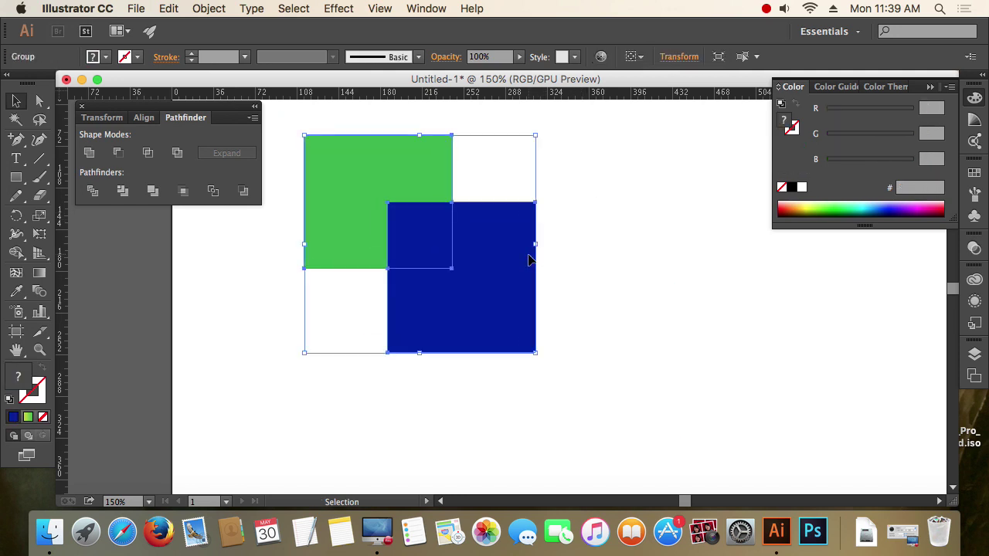
{"action": "key", "text": "super+z"}
{"action": "key", "text": "super+z"}
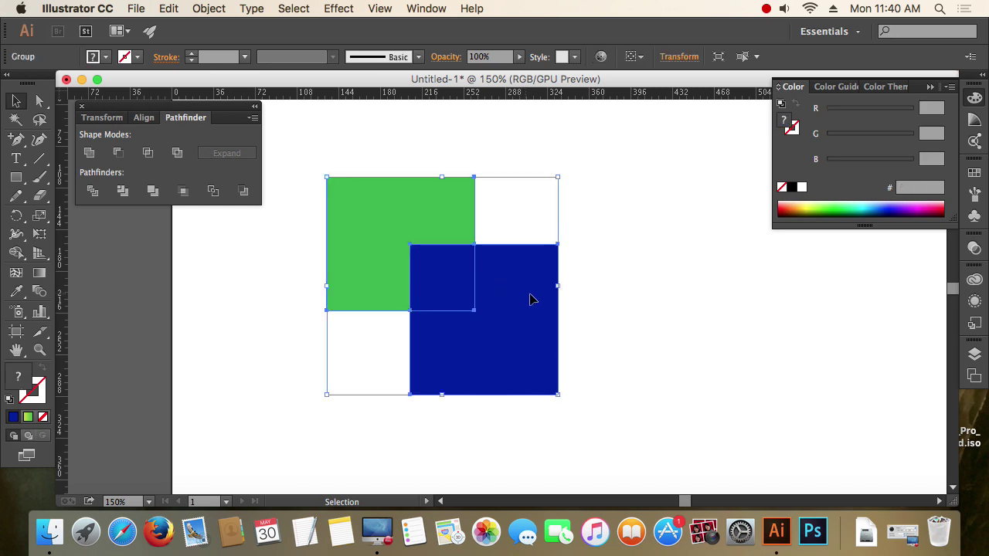
{"action": "left_click", "coordinate": [603, 299]}
{"action": "key", "text": "super+z"}
{"action": "key", "text": "super+z"}
{"action": "left_click", "coordinate": [677, 306]}
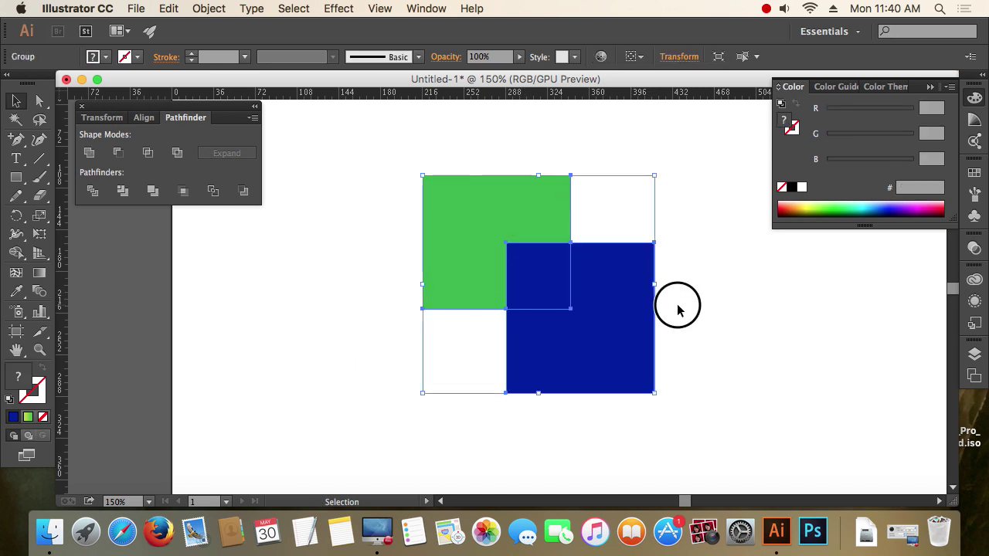
{"action": "left_click", "coordinate": [632, 312]}
{"action": "key", "text": "super+z"}
{"action": "key", "text": "super+z"}
{"action": "left_click", "coordinate": [657, 310]}
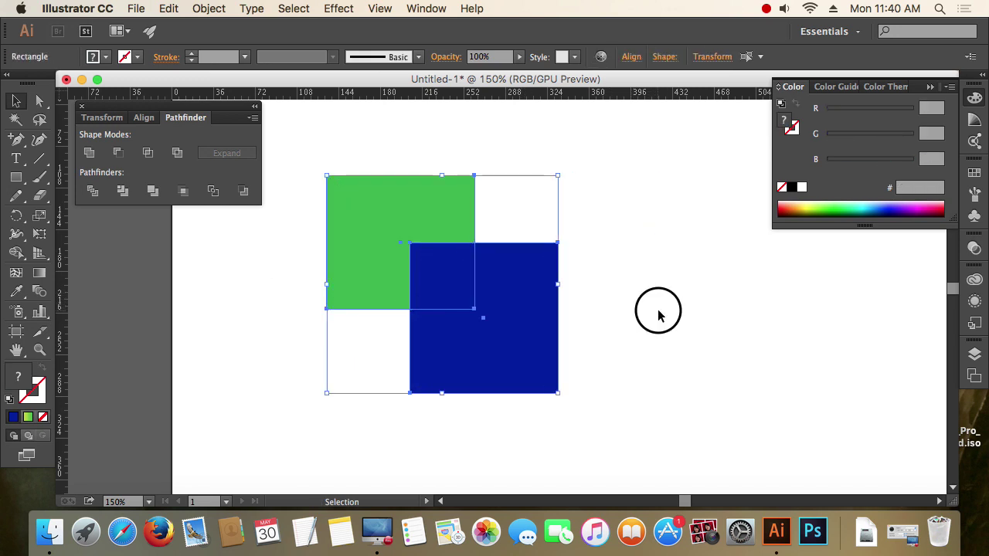
Apply Pathfinder Trim to both squares, then undo the trim.
{"action": "left_click", "coordinate": [550, 323]}
{"action": "left_click_drag", "start_coordinate": [631, 329], "coordinate": [447, 203]}
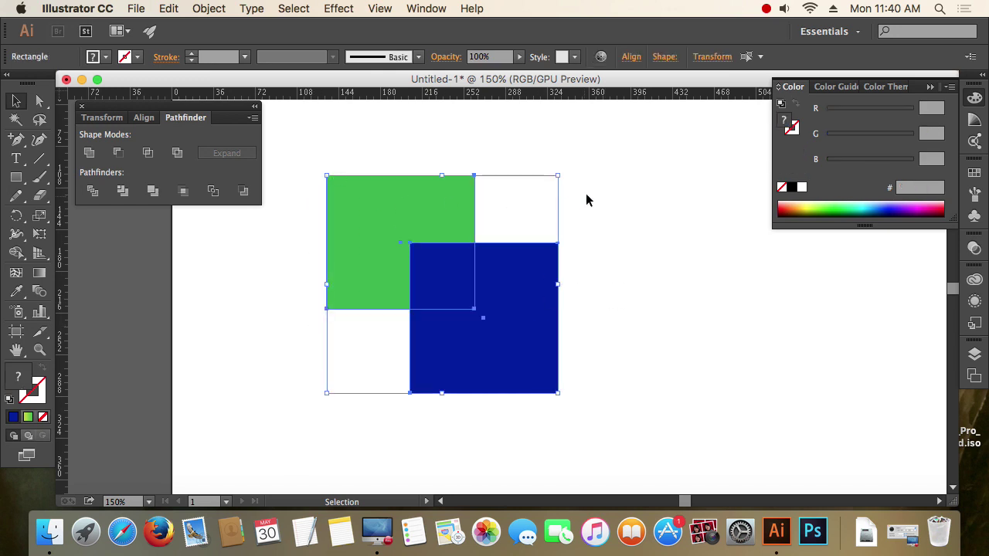
{"action": "left_click", "coordinate": [123, 192]}
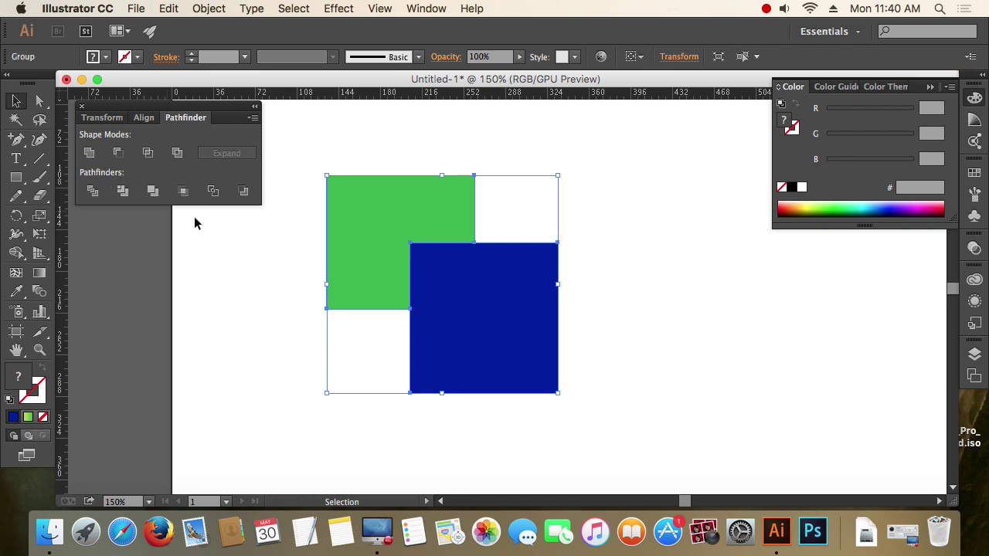
{"action": "left_click", "coordinate": [622, 268]}
{"action": "left_click_drag", "start_coordinate": [379, 331], "coordinate": [479, 283]}
{"action": "left_click", "coordinate": [638, 302]}
{"action": "key", "text": "a"}
{"action": "key", "text": "super+a"}
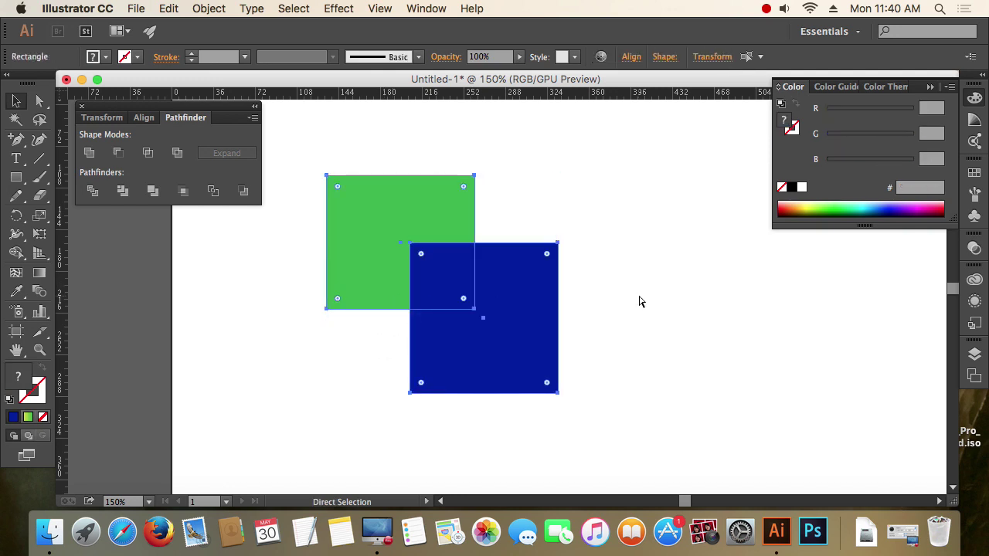
In outline view, Divide both squares, compare via undo and redo, then undo the divide.
{"action": "key", "text": "v"}
{"action": "key", "text": "ctrl+y"}
{"action": "left_click", "coordinate": [442, 345]}
{"action": "left_click_drag", "start_coordinate": [370, 348], "coordinate": [458, 284]}
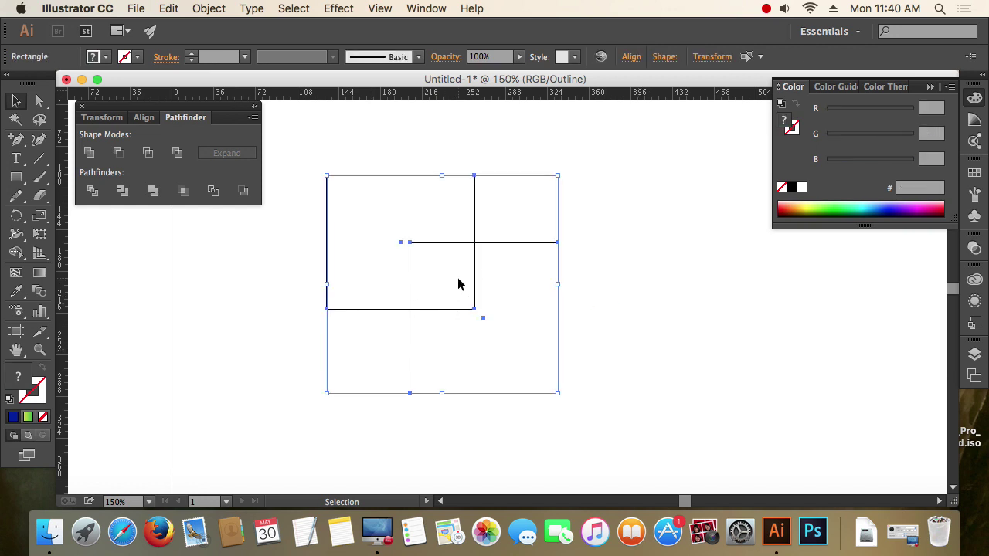
{"action": "left_click", "coordinate": [123, 193]}
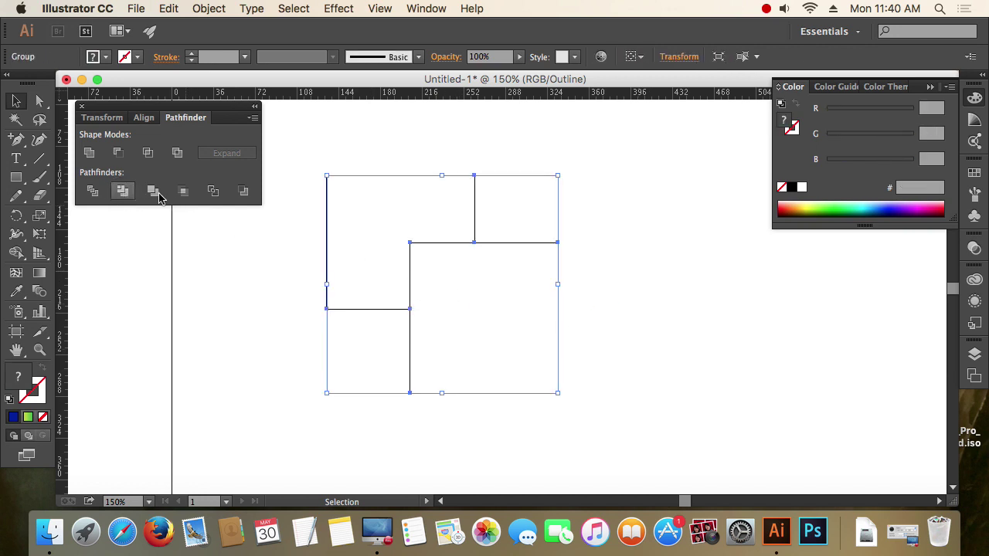
{"action": "key", "text": "ctrl+z"}
{"action": "key", "text": "ctrl+shift+z"}
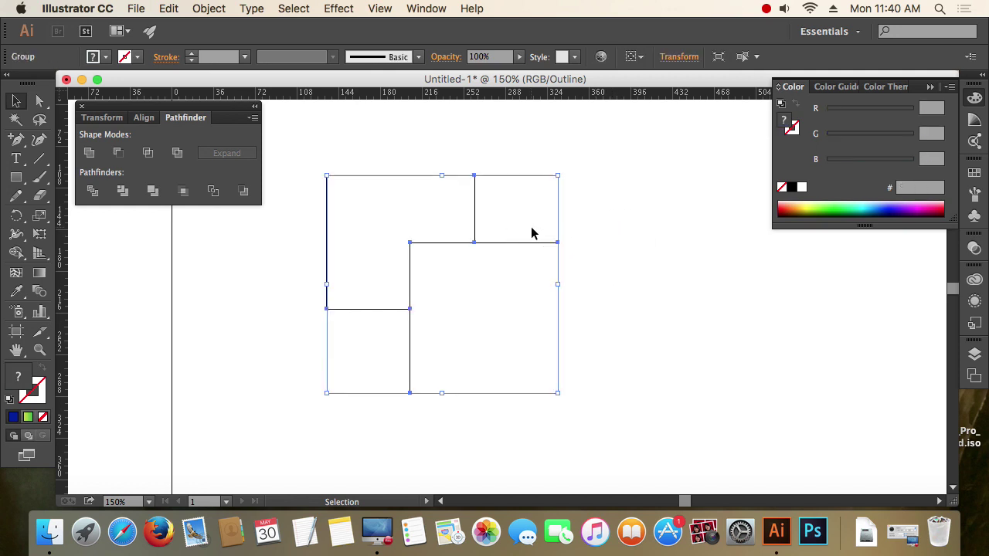
{"action": "left_click", "coordinate": [627, 241]}
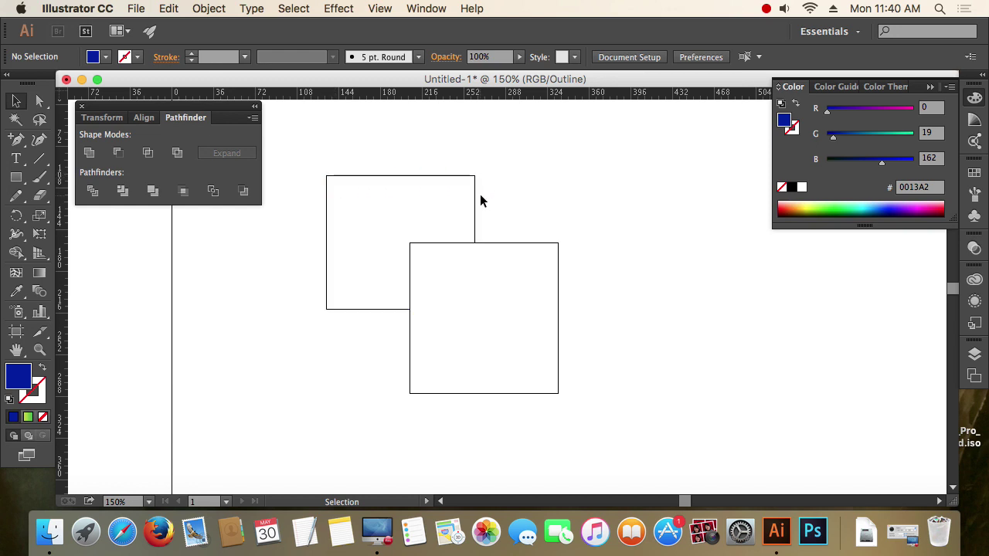
{"action": "key", "text": "super+a"}
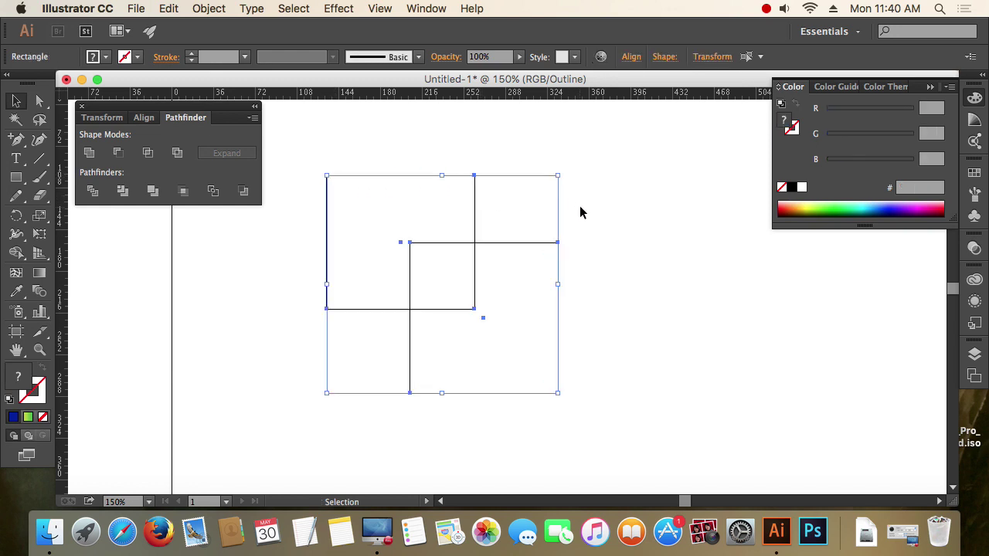
Apply Pathfinder Trim to both squares and undo it.
{"action": "left_click", "coordinate": [463, 287]}
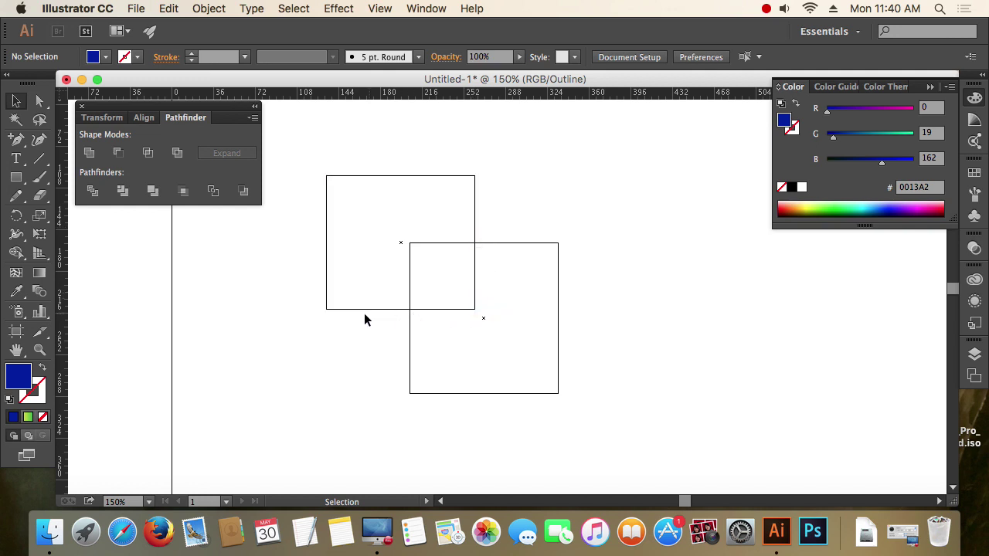
{"action": "left_click_drag", "start_coordinate": [595, 247], "coordinate": [379, 340]}
{"action": "left_click", "coordinate": [122, 191]}
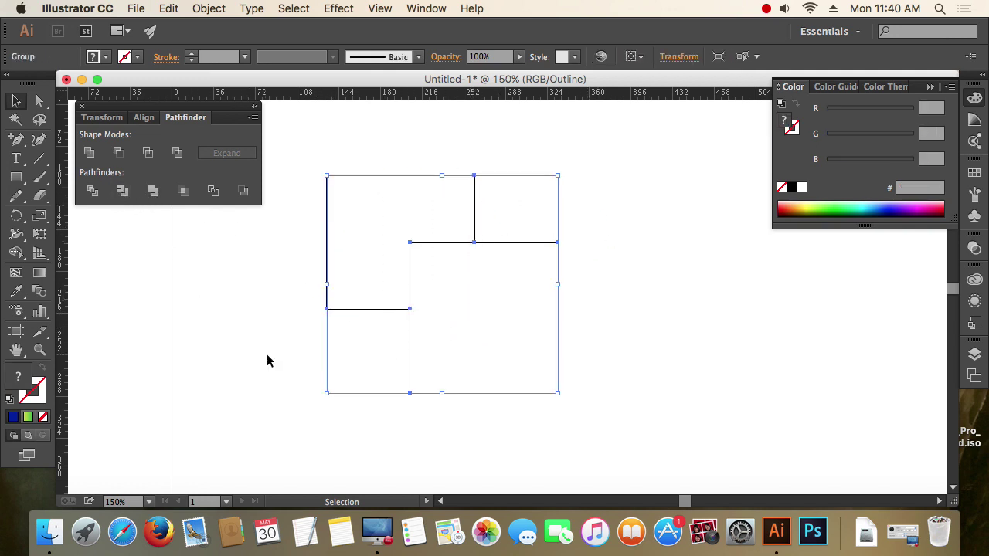
{"action": "key", "text": "super+z"}
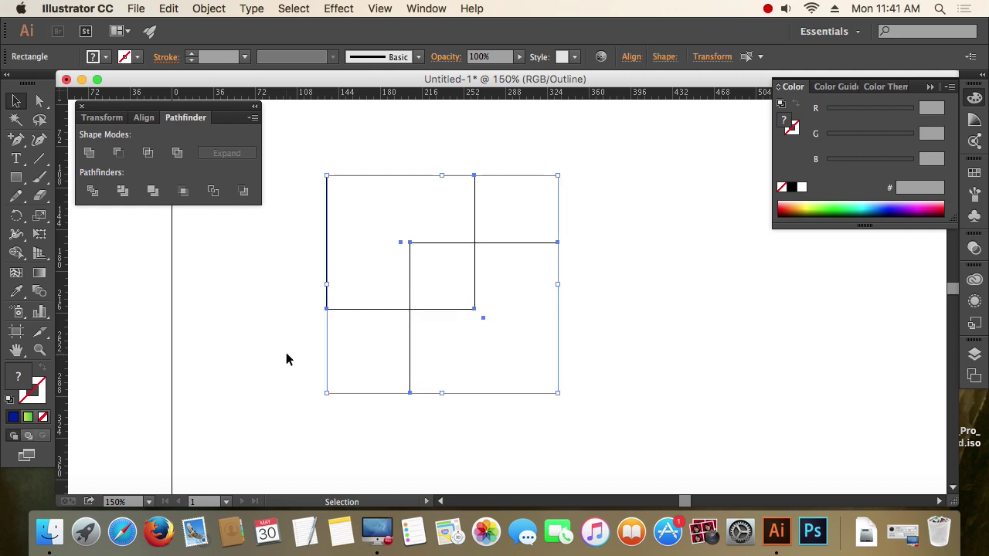
Merge both squares with Pathfinder, then undo the merge.
{"action": "left_click_drag", "start_coordinate": [370, 381], "coordinate": [488, 266]}
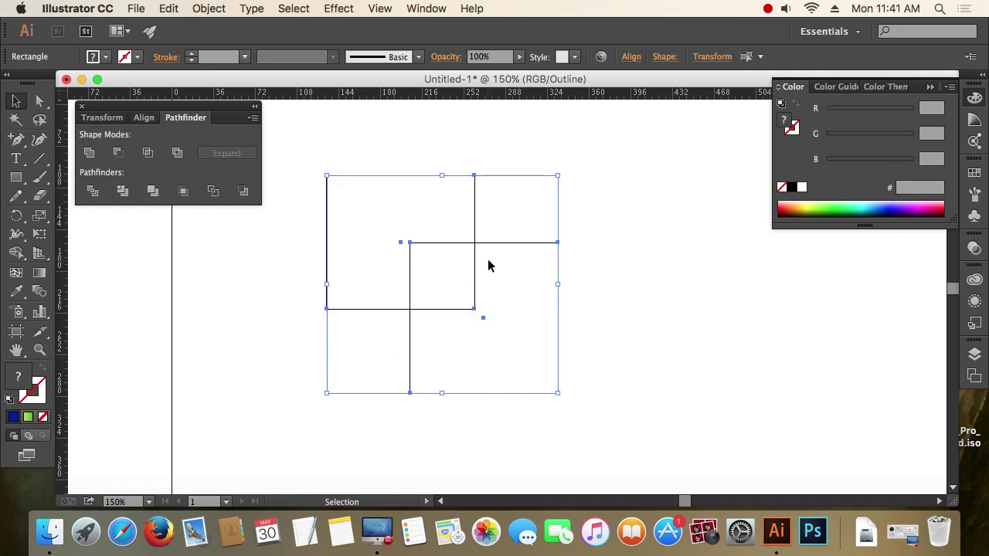
{"action": "left_click", "coordinate": [154, 192]}
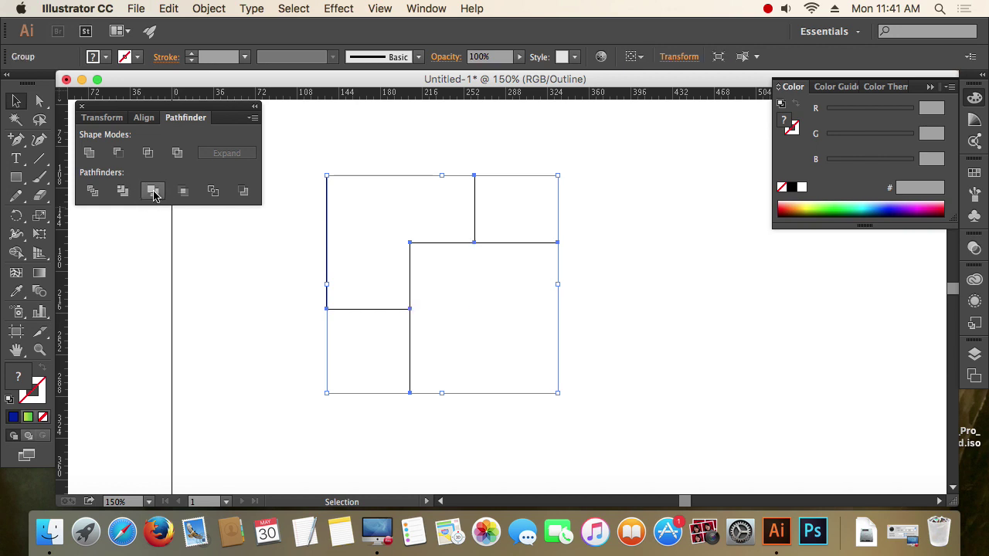
{"action": "left_click", "coordinate": [662, 243]}
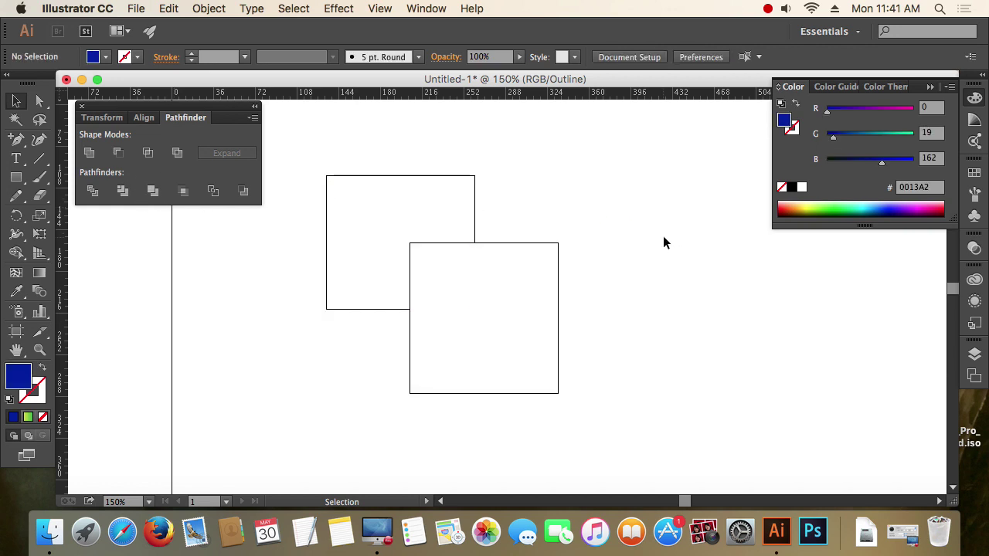
{"action": "key", "text": "super+a"}
Show the squares at actual size in full colour preview.
{"action": "left_click_drag", "start_coordinate": [665, 313], "coordinate": [383, 218]}
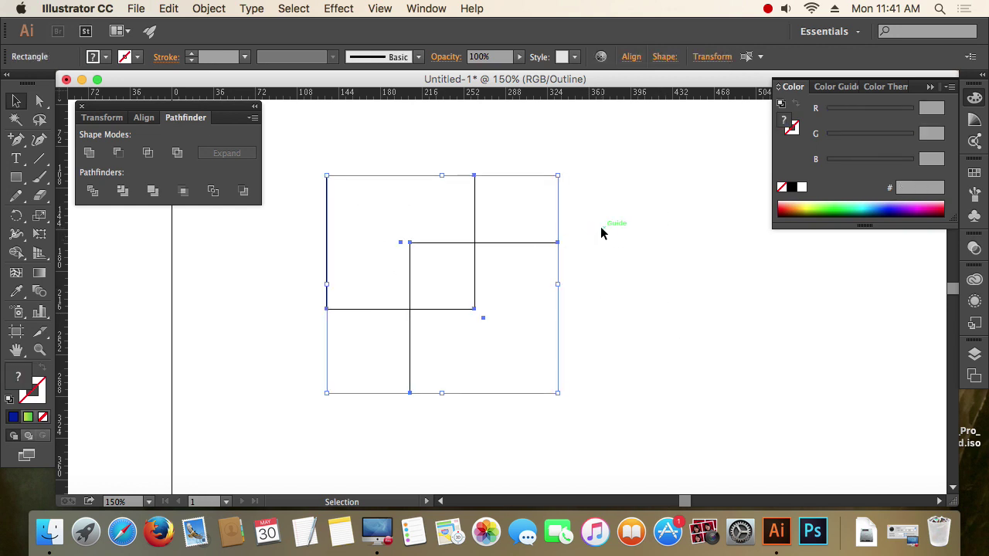
{"action": "left_click", "coordinate": [600, 227]}
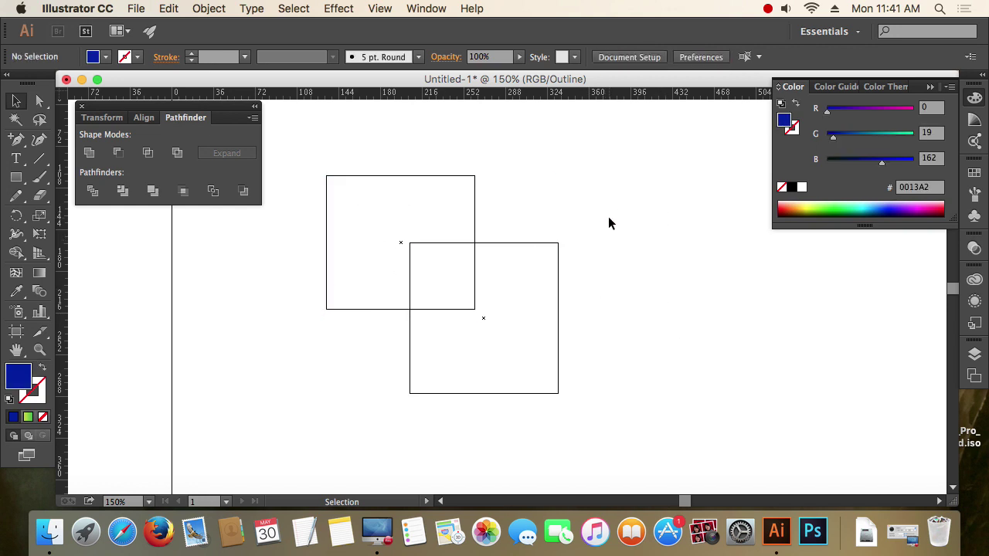
{"action": "key", "text": "super+1"}
{"action": "key", "text": "super+y"}
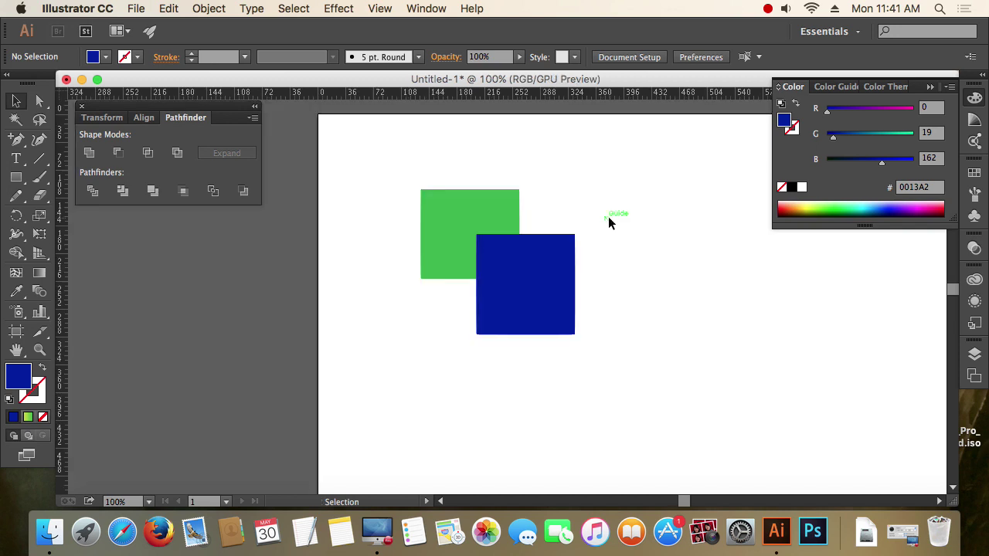
Give the green square the blue square's fill with the Eyedropper.
{"action": "left_click_drag", "start_coordinate": [651, 210], "coordinate": [556, 231]}
{"action": "left_click", "coordinate": [363, 228]}
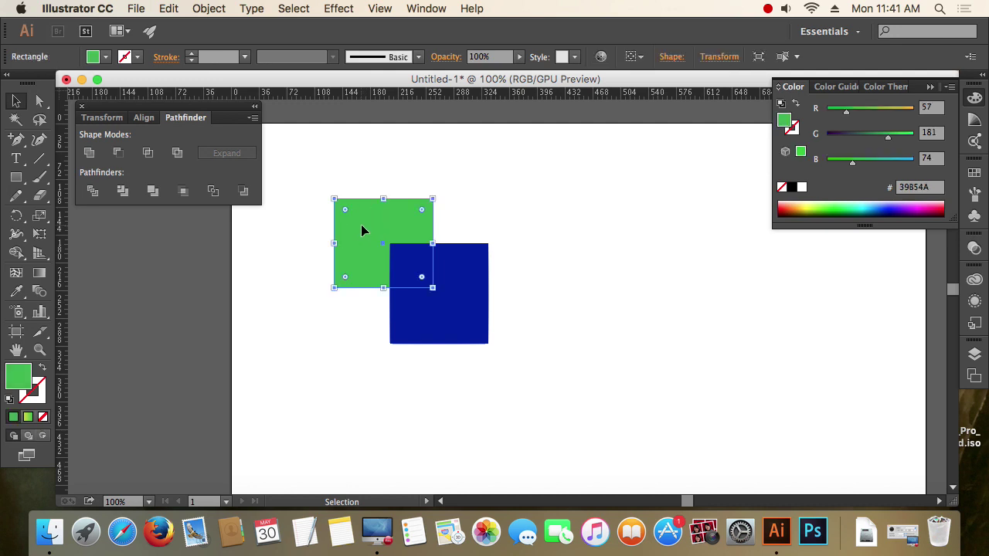
{"action": "left_click", "coordinate": [18, 294]}
{"action": "left_click", "coordinate": [469, 324]}
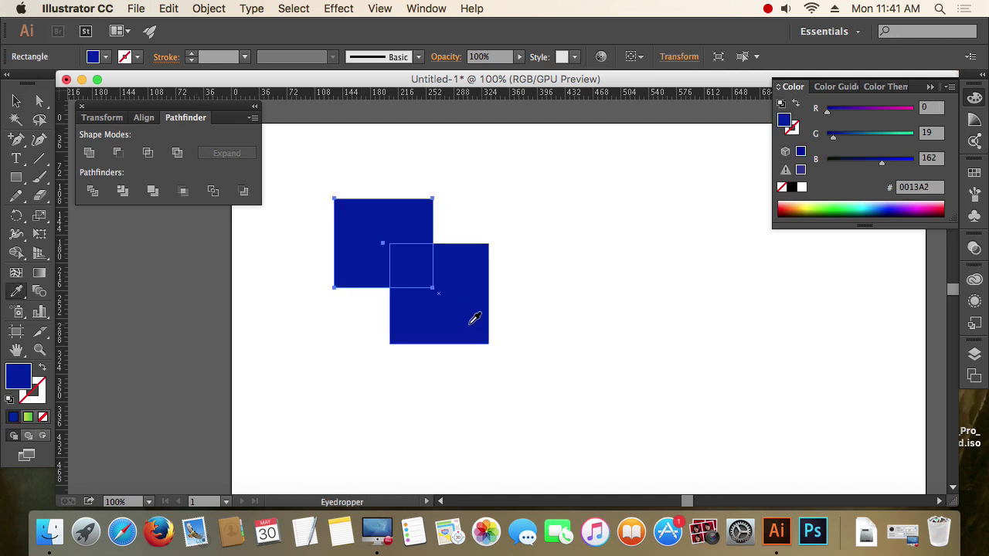
{"action": "left_click", "coordinate": [16, 102]}
{"action": "left_click", "coordinate": [567, 199]}
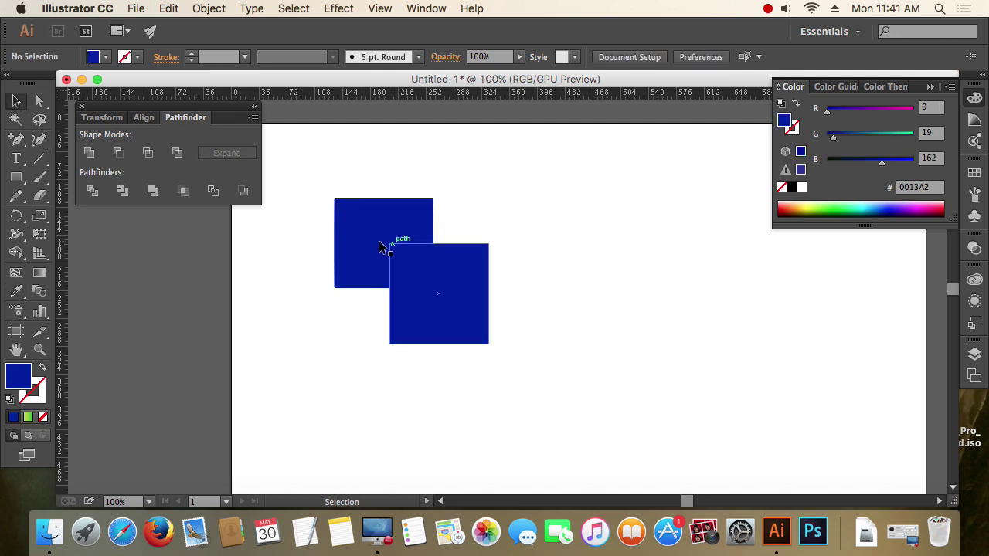
Merge the two blue squares into one stepped shape, viewed in outline mode.
{"action": "scroll", "coordinate": [378, 242], "scroll_direction": "up", "scroll_amount": 2}
{"action": "left_click_drag", "start_coordinate": [471, 274], "coordinate": [479, 272]}
{"action": "left_click_drag", "start_coordinate": [547, 202], "coordinate": [379, 329]}
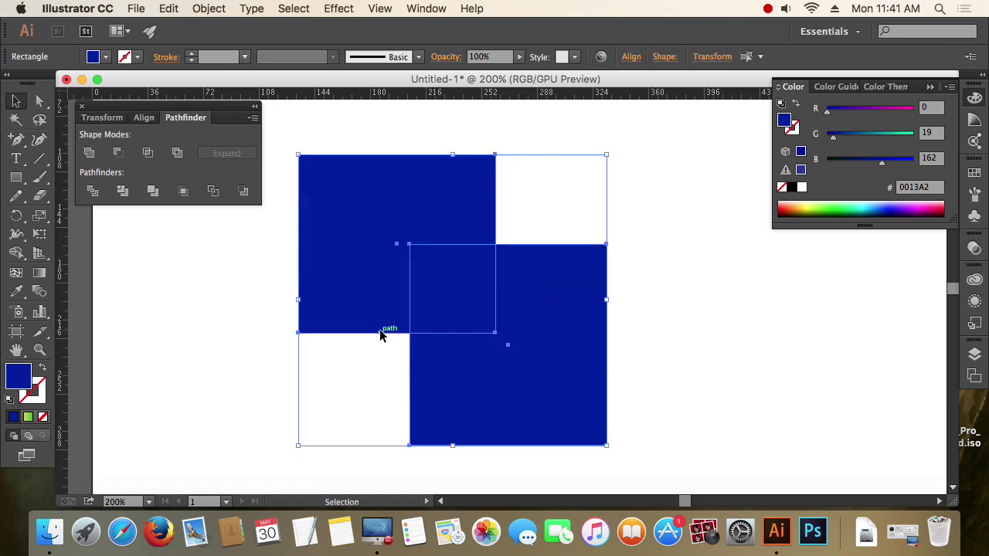
{"action": "key", "text": "super+y"}
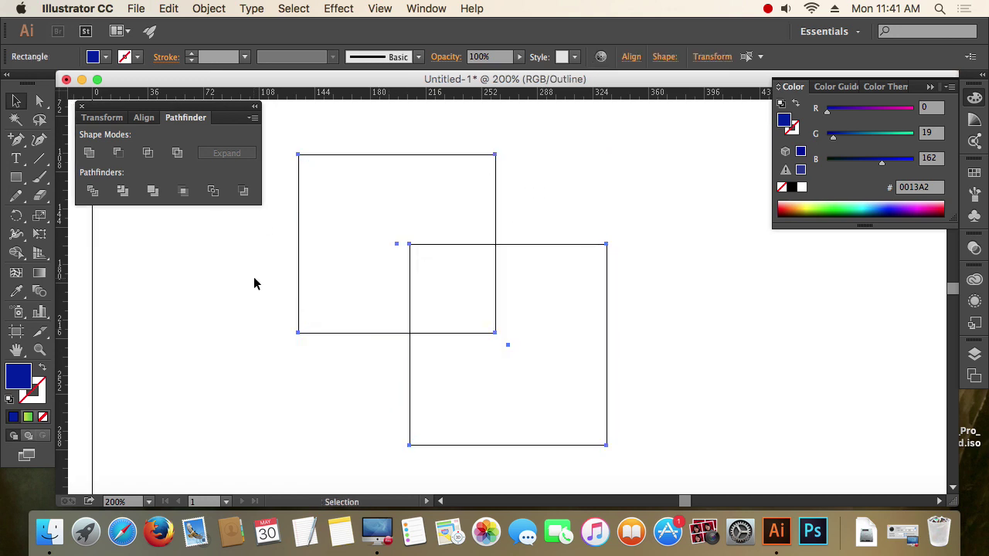
{"action": "left_click", "coordinate": [154, 196]}
{"action": "left_click", "coordinate": [263, 355]}
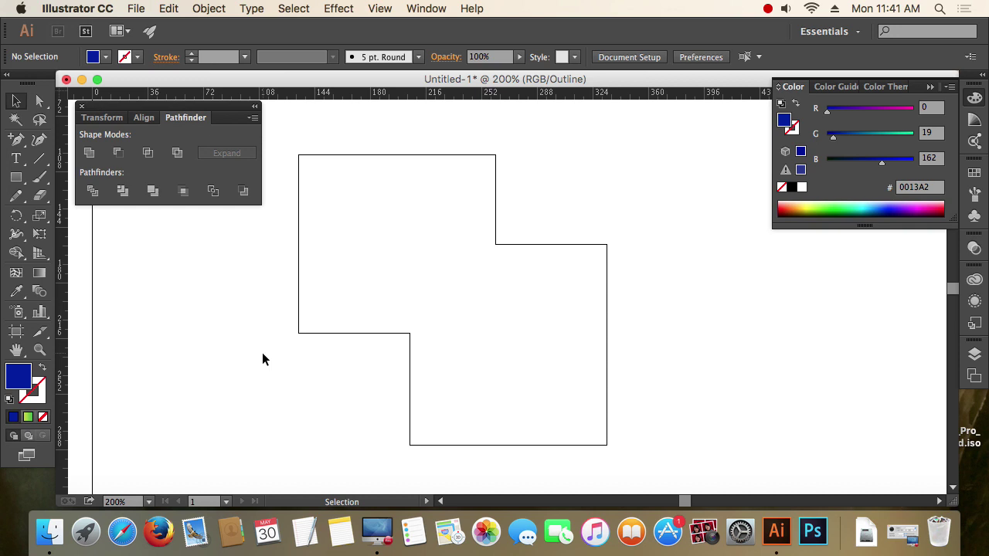
Undo the merge so the two squares are separate again.
{"action": "key", "text": "a"}
{"action": "key", "text": "super+a"}
{"action": "key", "text": "v"}
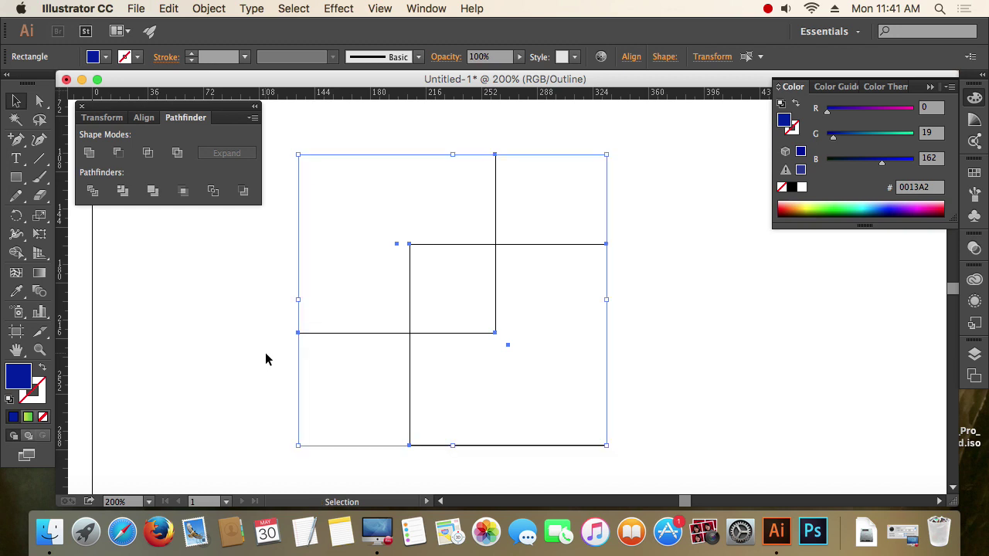
{"action": "scroll", "coordinate": [587, 335], "scroll_direction": "down", "scroll_amount": 1, "text": "alt"}
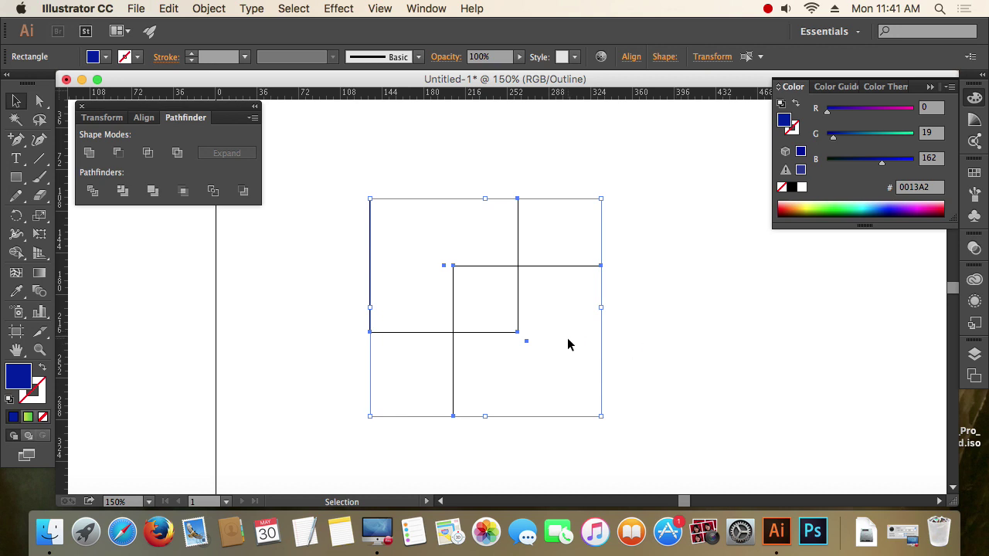
{"action": "scroll", "coordinate": [567, 344], "scroll_direction": "up", "scroll_amount": 1, "text": "alt"}
{"action": "left_click", "coordinate": [690, 351]}
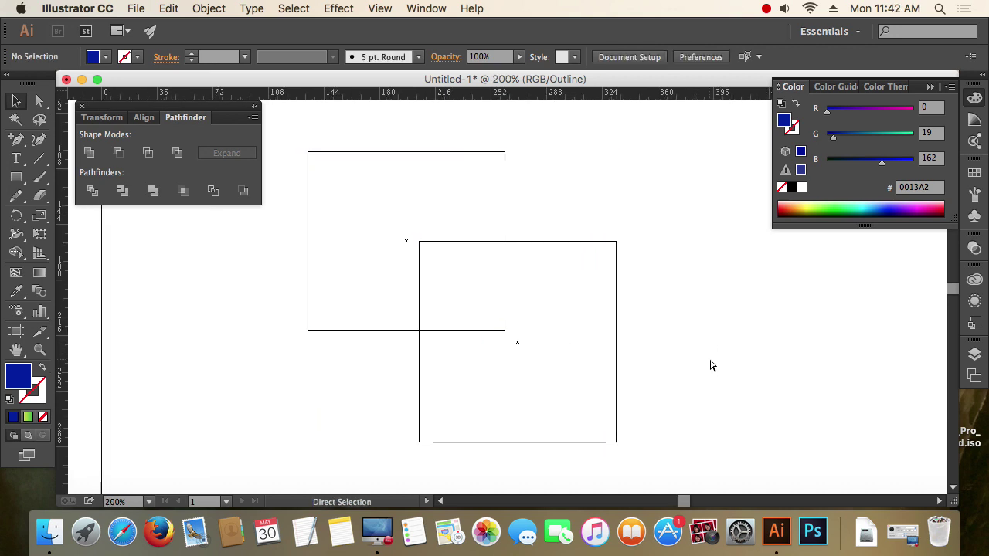
Step back further to restore the earlier fills and return to colour preview.
{"action": "key", "text": "super+z"}
{"action": "key", "text": "super+z"}
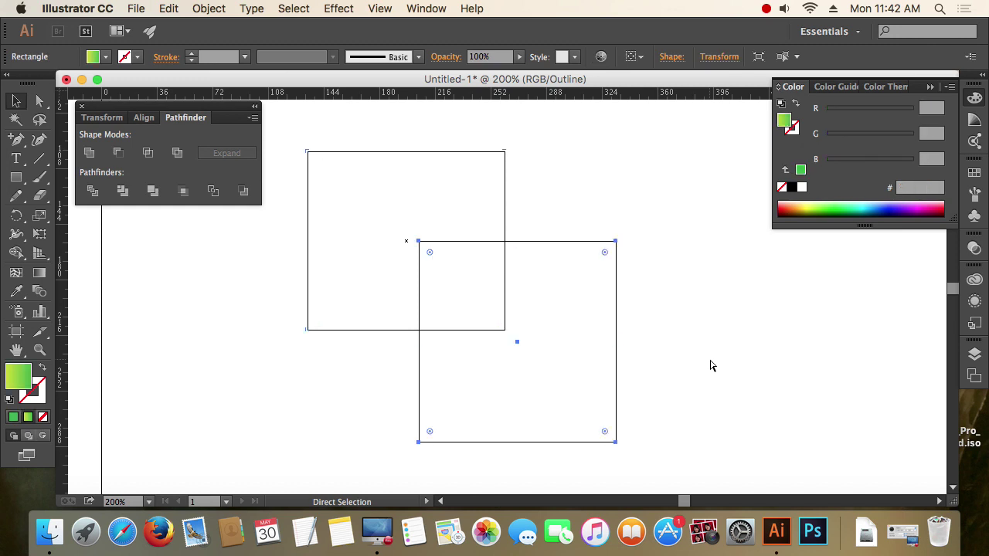
{"action": "key", "text": "super+y"}
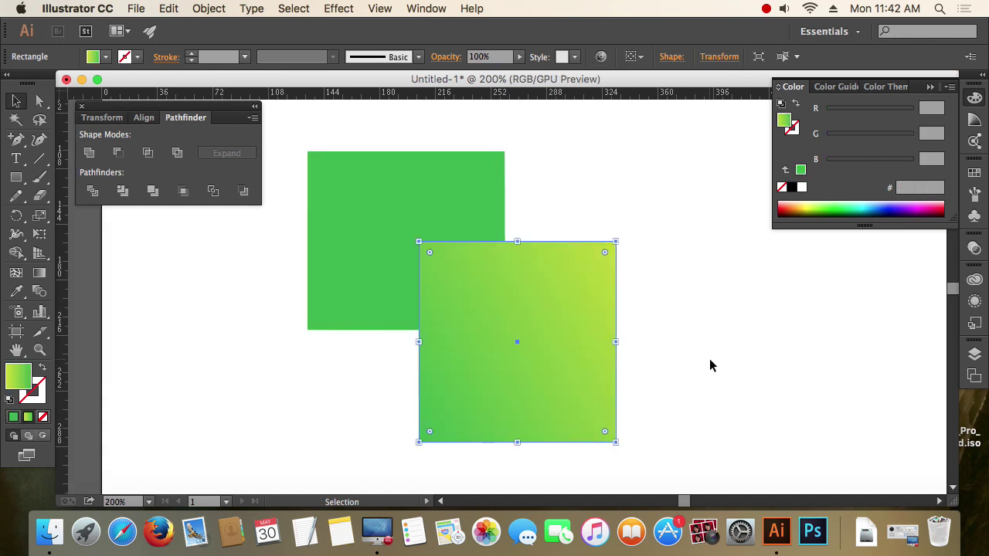
{"action": "key", "text": "a"}
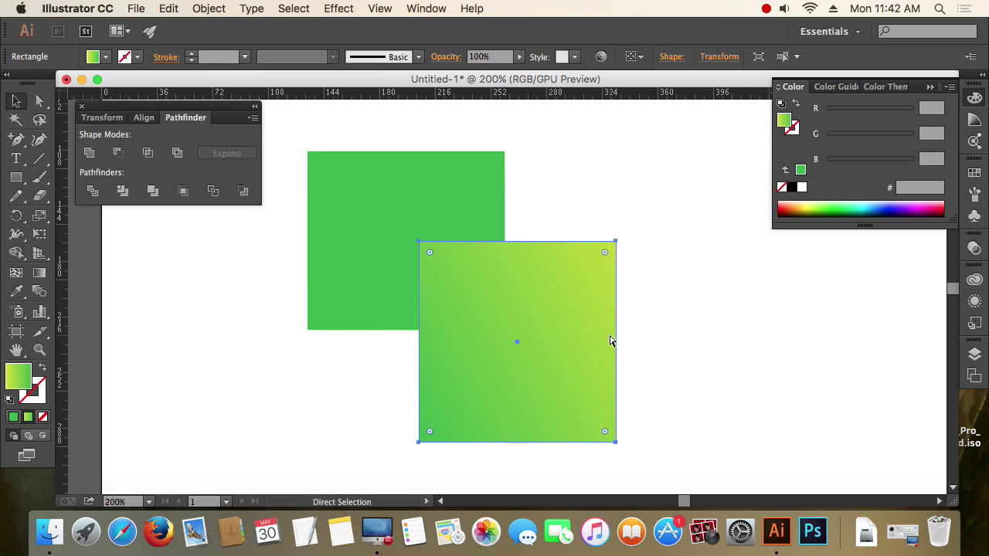
{"action": "key", "text": "alt"}
{"action": "key", "text": "super+z"}
Crop both squares to their overlap with Pathfinder, inspect the group, then undo the crop.
{"action": "left_click", "coordinate": [677, 338]}
{"action": "left_click_drag", "start_coordinate": [756, 375], "coordinate": [405, 210]}
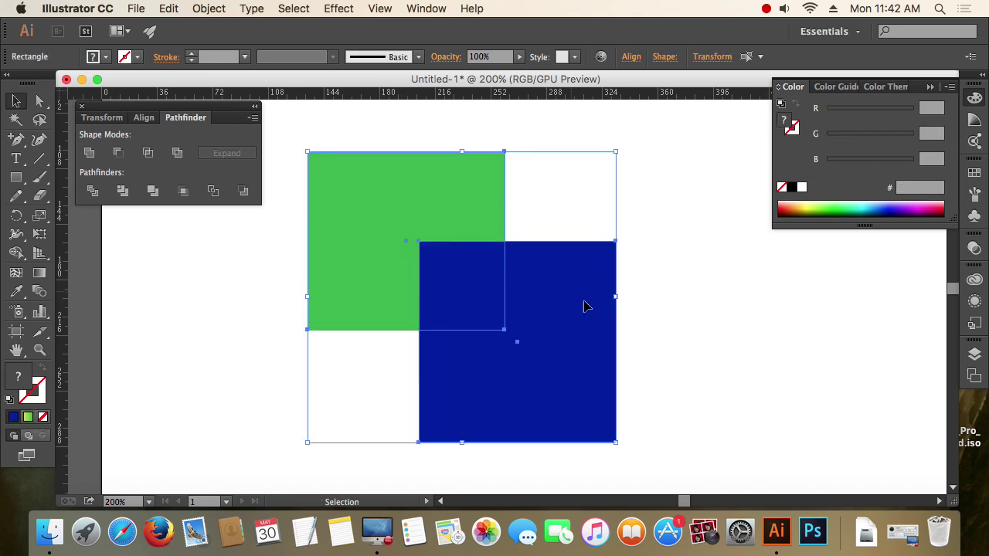
{"action": "left_click", "coordinate": [184, 192]}
{"action": "left_click", "coordinate": [247, 319]}
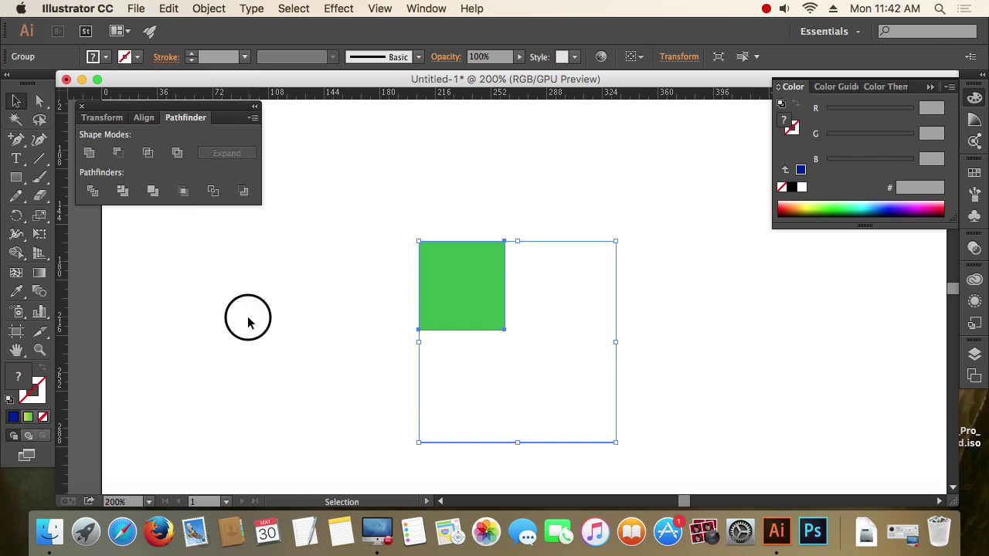
{"action": "left_click", "coordinate": [463, 300]}
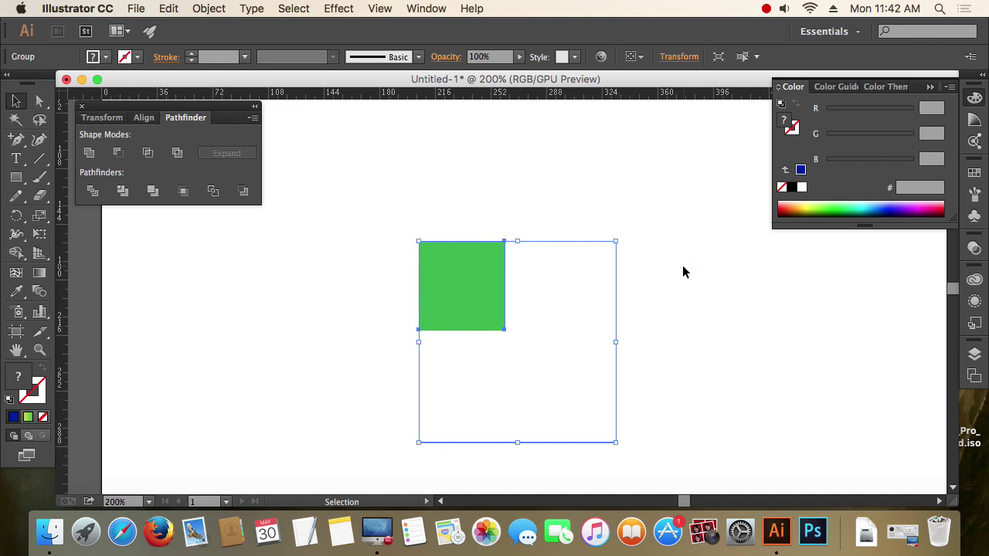
{"action": "key", "text": "super+z"}
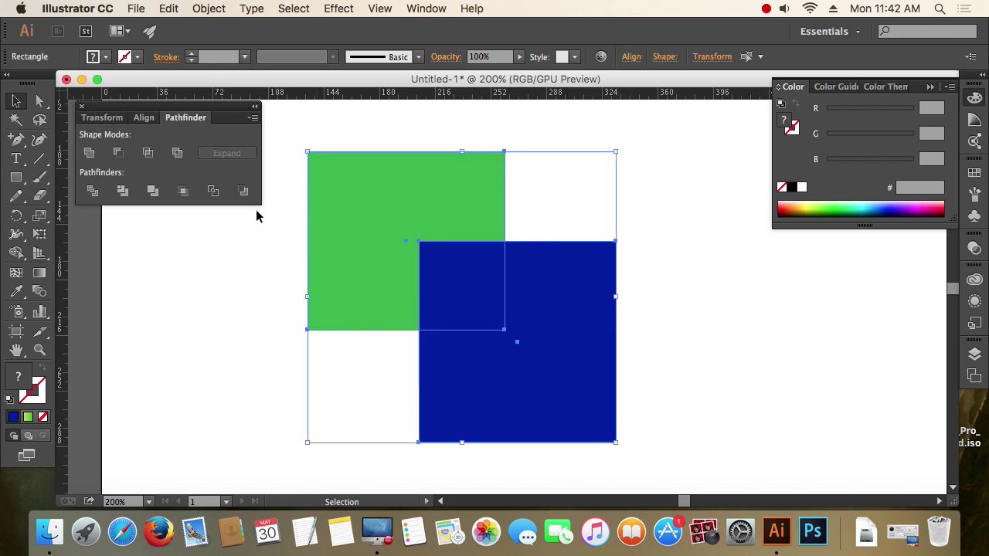
Try Pathfinder Outline to split the squares into thin outline segments.
{"action": "left_click", "coordinate": [214, 191]}
{"action": "left_click", "coordinate": [727, 302]}
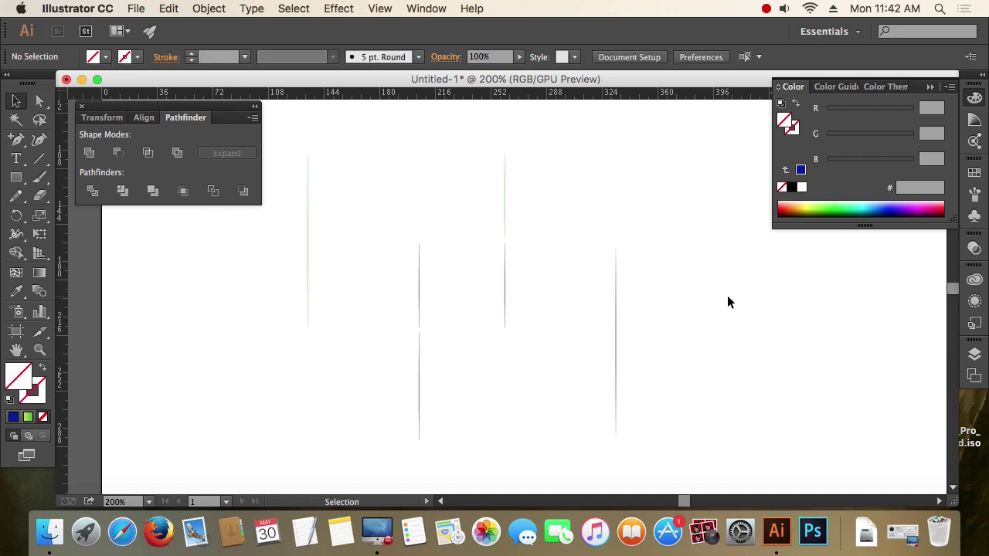
{"action": "key", "text": "super+a"}
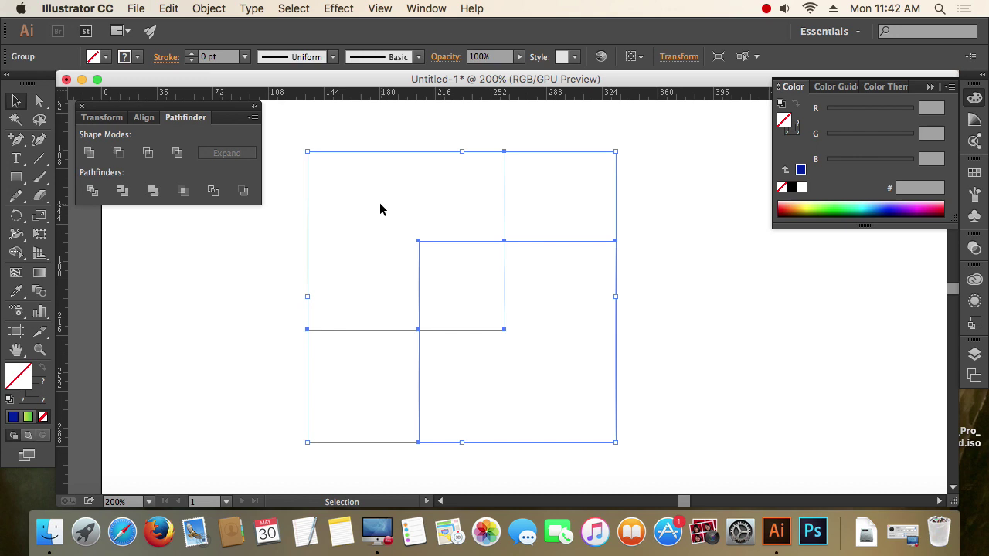
{"action": "left_click", "coordinate": [670, 222]}
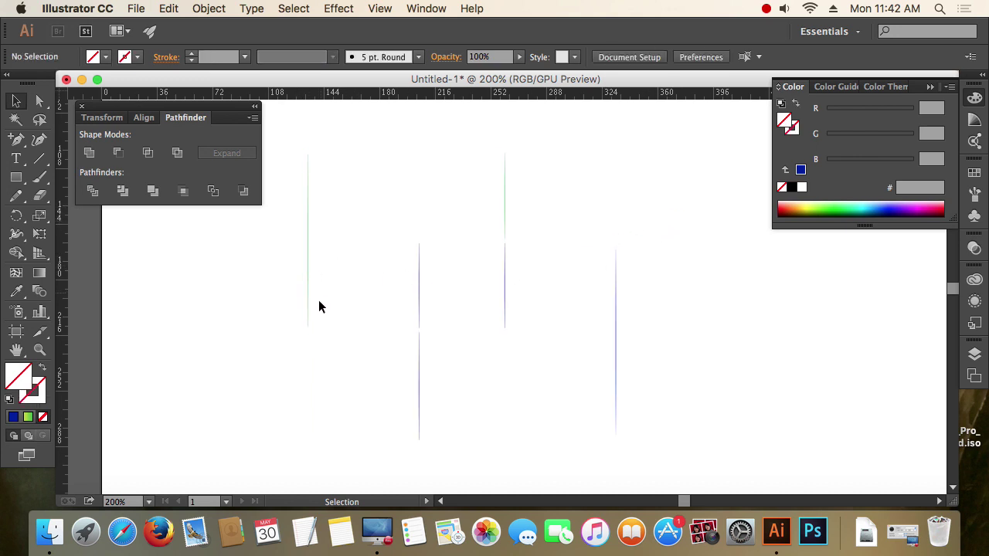
Marquee-select both the green and blue squares at 150% zoom.
{"action": "scroll", "coordinate": [418, 335], "scroll_direction": "up", "scroll_amount": 3}
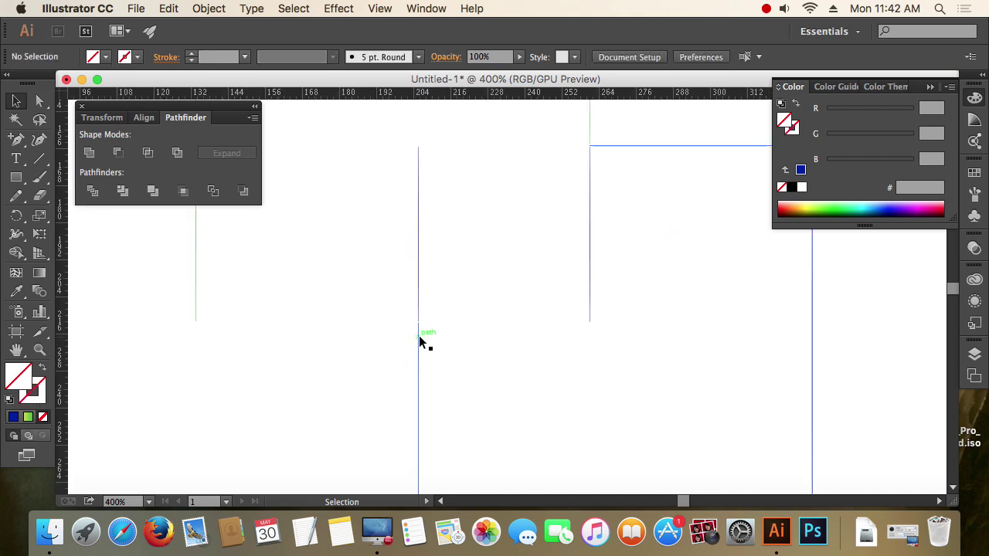
{"action": "left_click_drag", "start_coordinate": [506, 360], "coordinate": [402, 283]}
{"action": "left_click", "coordinate": [517, 358]}
{"action": "scroll", "coordinate": [513, 352], "scroll_direction": "down", "scroll_amount": 6}
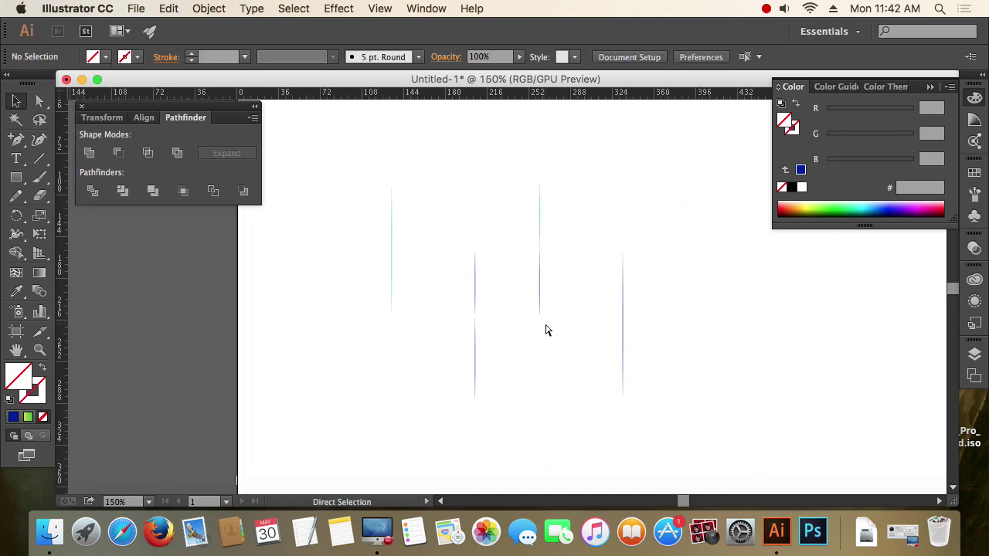
{"action": "left_click_drag", "start_coordinate": [701, 408], "coordinate": [509, 232]}
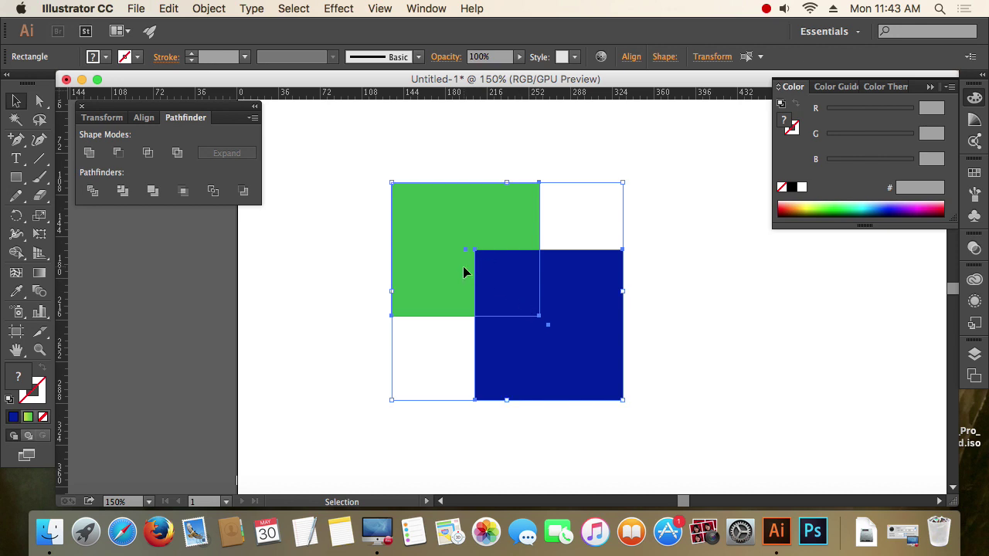
Apply Minus Back to subtract the green square from the blue square.
{"action": "left_click", "coordinate": [242, 193]}
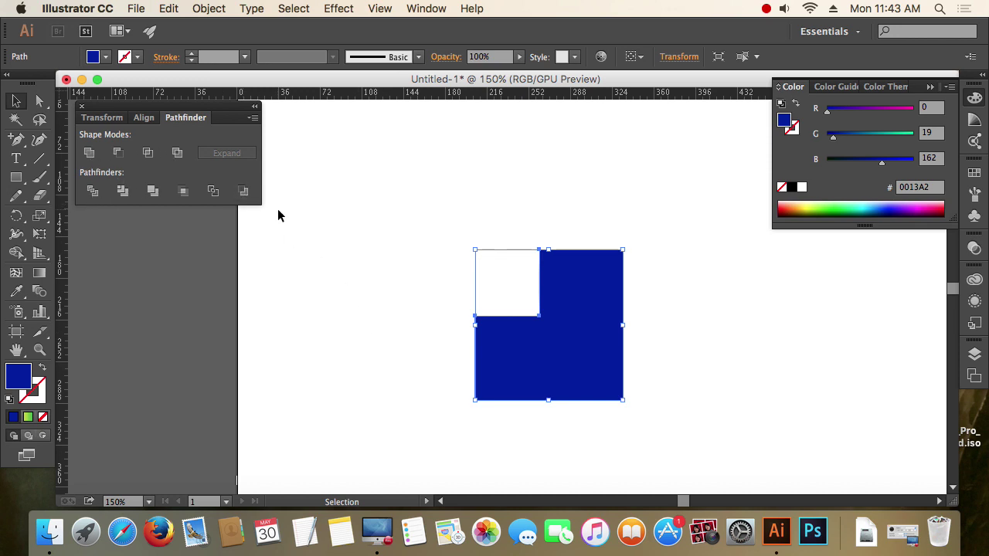
{"action": "left_click", "coordinate": [767, 8]}
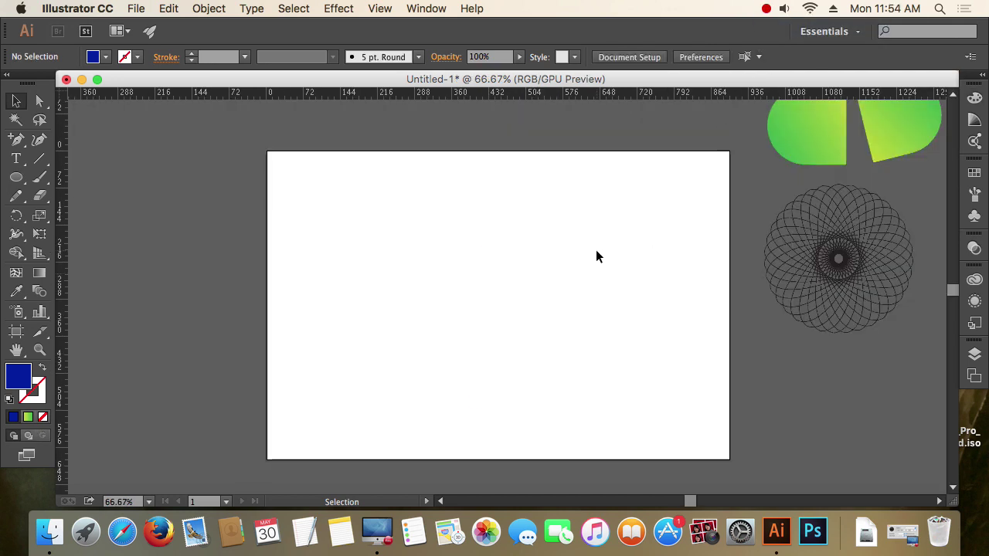
{"action": "scroll", "coordinate": [583, 301], "scroll_direction": "down", "scroll_amount": 1}
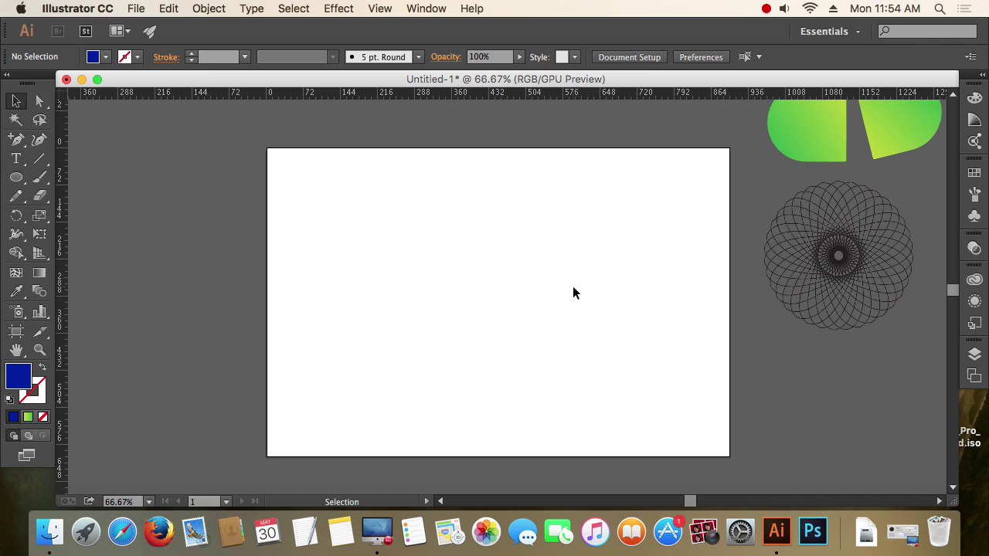
With the Artboard tool, raise the artboard's top and drag its side and corner handles inward.
{"action": "left_click", "coordinate": [16, 334]}
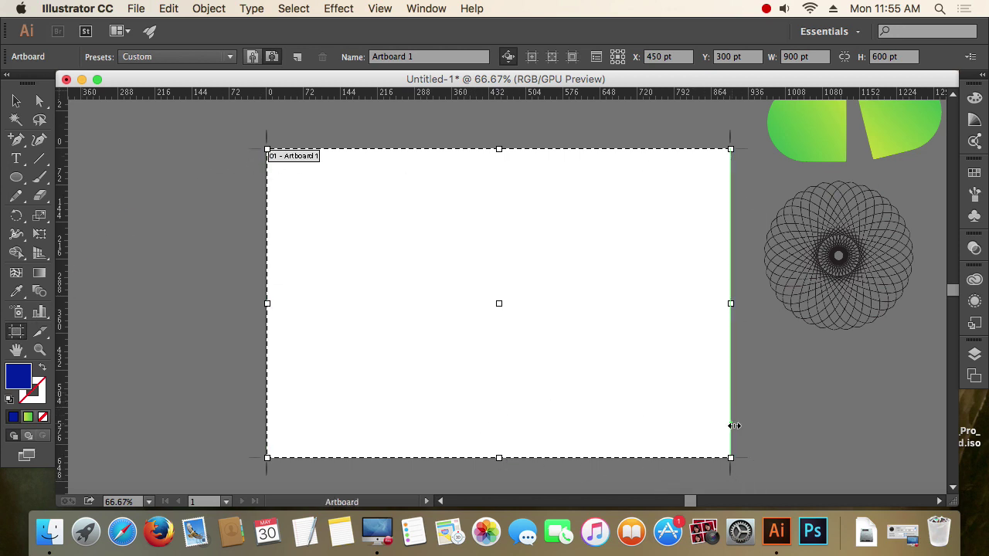
{"action": "scroll", "coordinate": [547, 247], "scroll_direction": "up", "scroll_amount": 5}
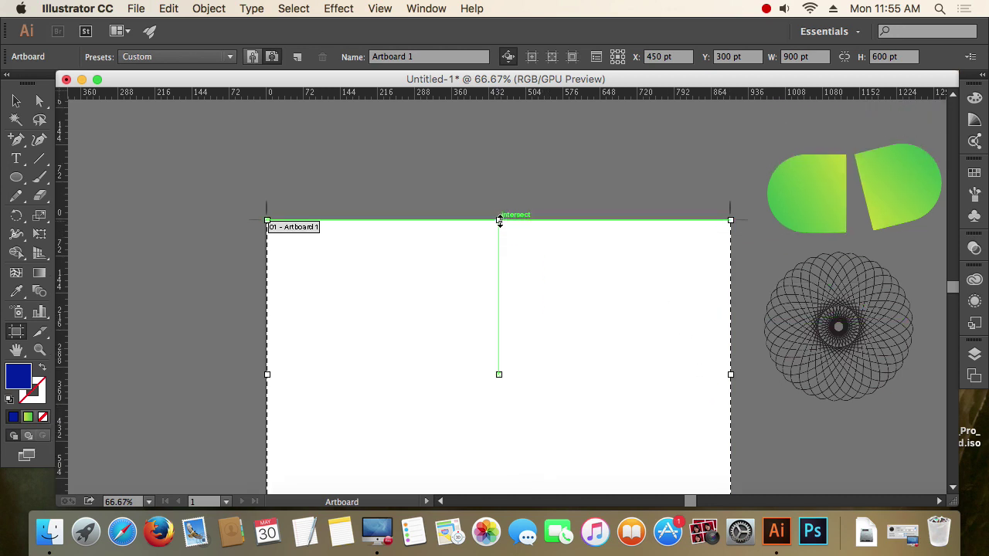
{"action": "left_click_drag", "start_coordinate": [498, 220], "coordinate": [499, 155]}
{"action": "left_click_drag", "start_coordinate": [270, 343], "coordinate": [191, 342]}
{"action": "scroll", "coordinate": [383, 333], "scroll_direction": "down", "scroll_amount": 10}
{"action": "scroll", "coordinate": [387, 333], "scroll_direction": "up", "scroll_amount": 20}
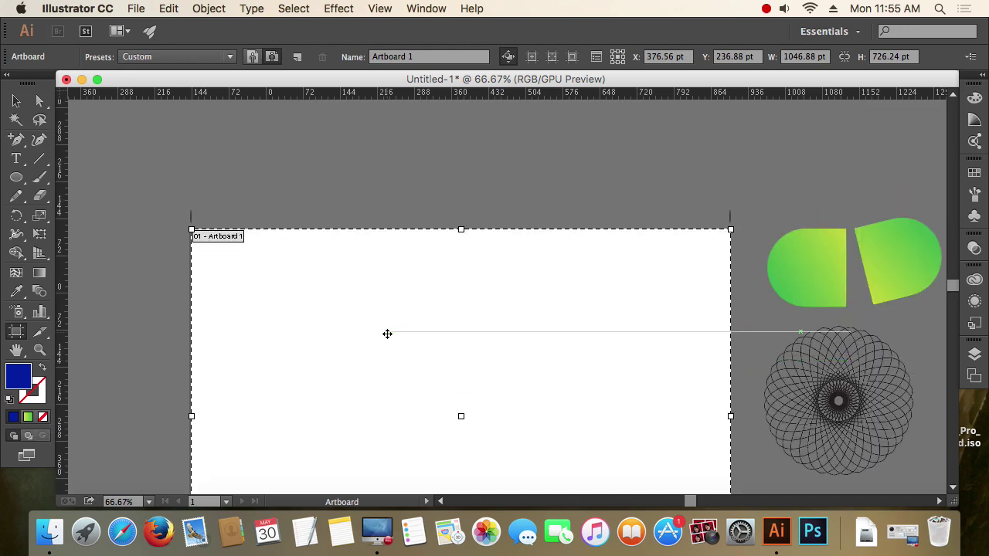
{"action": "scroll", "coordinate": [386, 333], "scroll_direction": "down", "scroll_amount": 6}
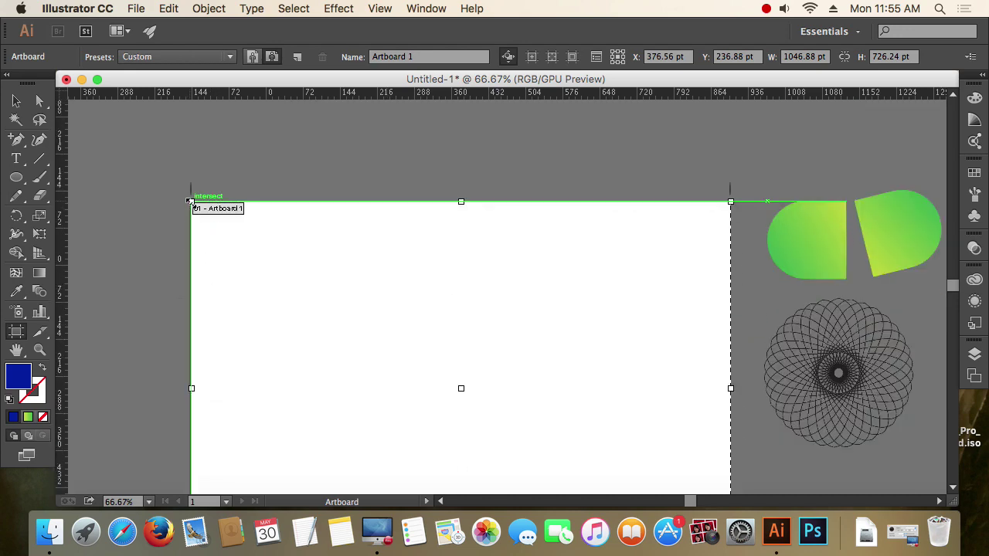
{"action": "left_click_drag", "start_coordinate": [191, 202], "coordinate": [404, 331]}
Widen the artboard leftward, lift its top edge slightly, and leave the Artboard tool.
{"action": "scroll", "coordinate": [435, 335], "scroll_direction": "down", "scroll_amount": 7}
{"action": "scroll", "coordinate": [435, 334], "scroll_direction": "down", "scroll_amount": 5}
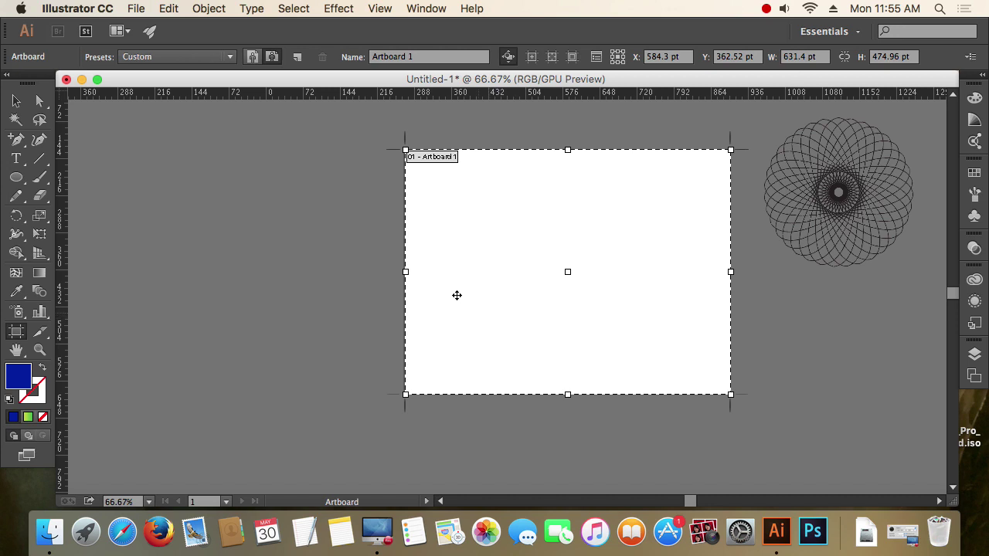
{"action": "scroll", "coordinate": [567, 278], "scroll_direction": "up", "scroll_amount": 1}
{"action": "left_click_drag", "start_coordinate": [405, 272], "coordinate": [288, 275]}
{"action": "scroll", "coordinate": [516, 217], "scroll_direction": "up", "scroll_amount": 3}
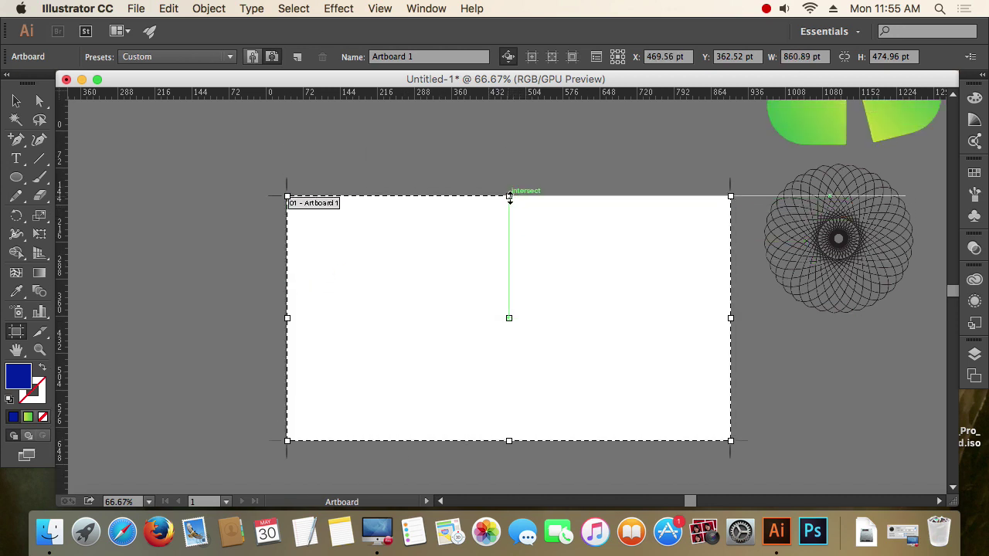
{"action": "left_click_drag", "start_coordinate": [508, 197], "coordinate": [509, 186]}
{"action": "key", "text": "v"}
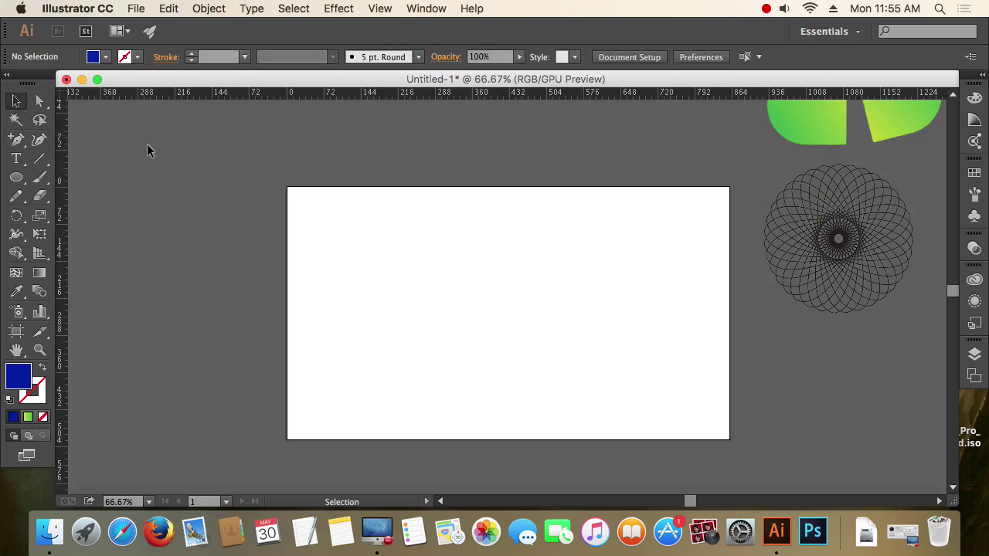
Move the spirograph onto the centre of the artboard.
{"action": "left_click_drag", "start_coordinate": [876, 296], "coordinate": [525, 302]}
{"action": "left_click", "coordinate": [641, 304]}
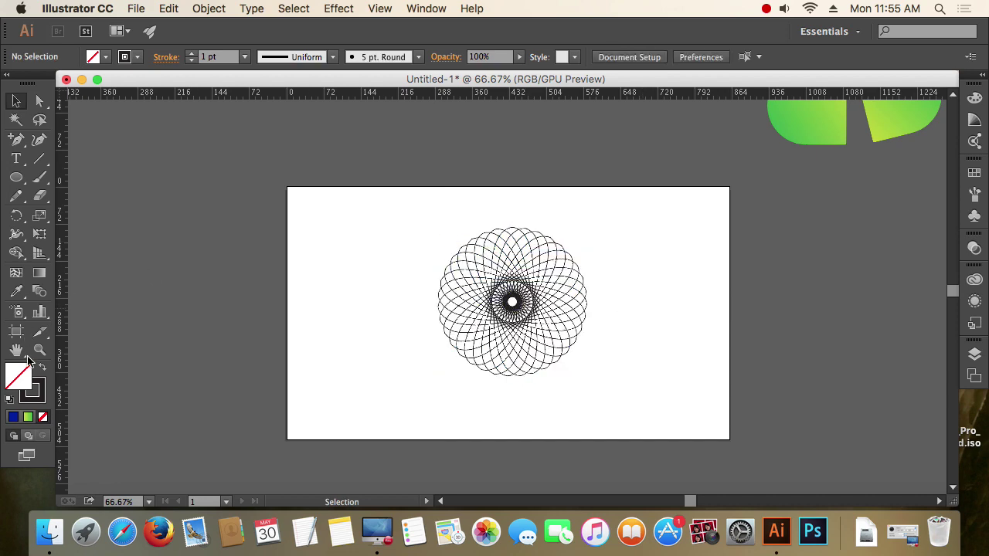
{"action": "left_click", "coordinate": [17, 332]}
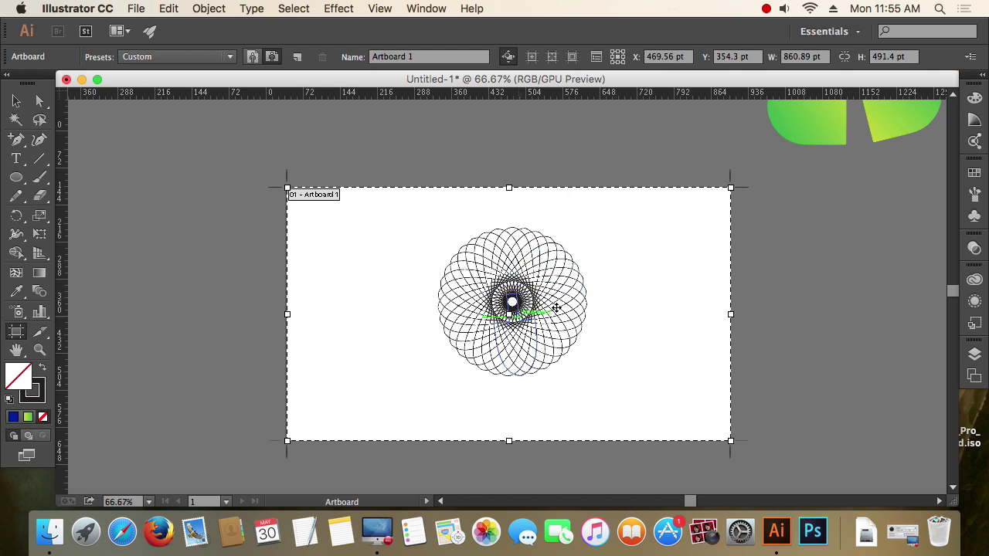
{"action": "left_click", "coordinate": [17, 104]}
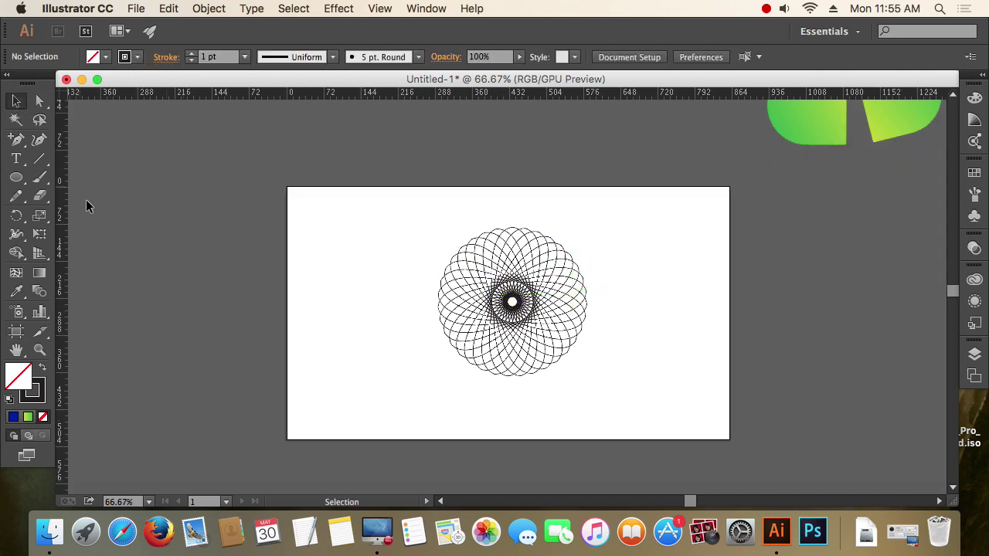
{"action": "left_click", "coordinate": [540, 288]}
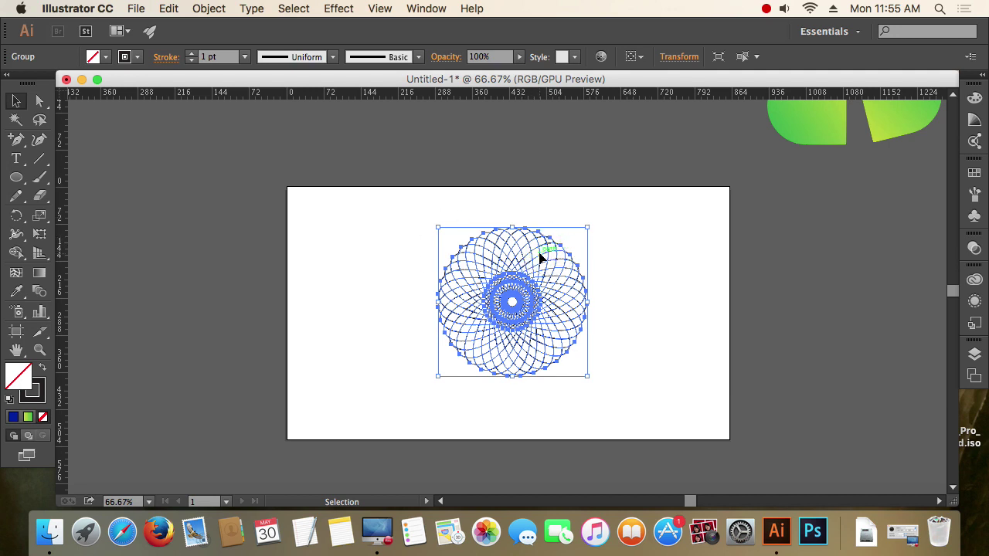
{"action": "left_click", "coordinate": [421, 160]}
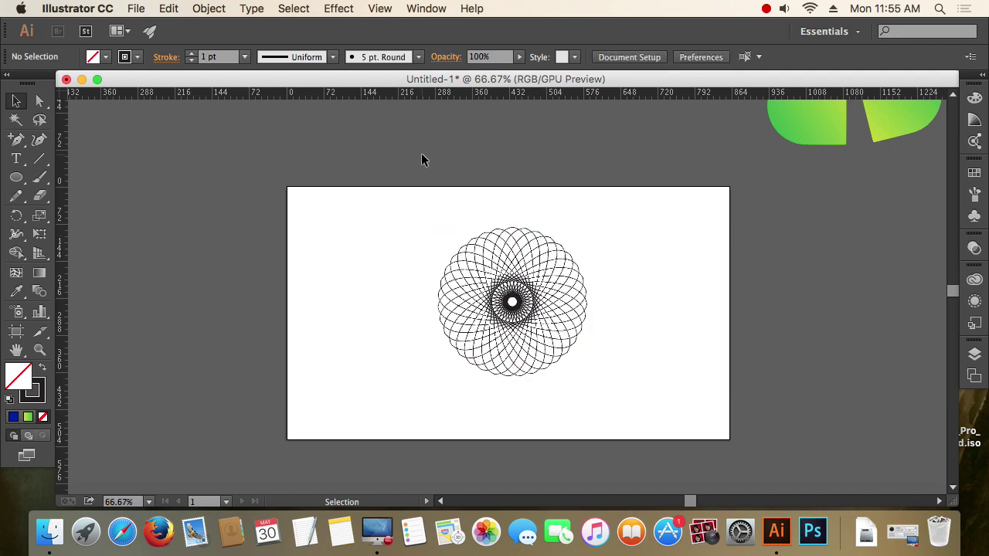
Fit the artboard tightly around the spirograph with the Artboard tool.
{"action": "left_click", "coordinate": [17, 330]}
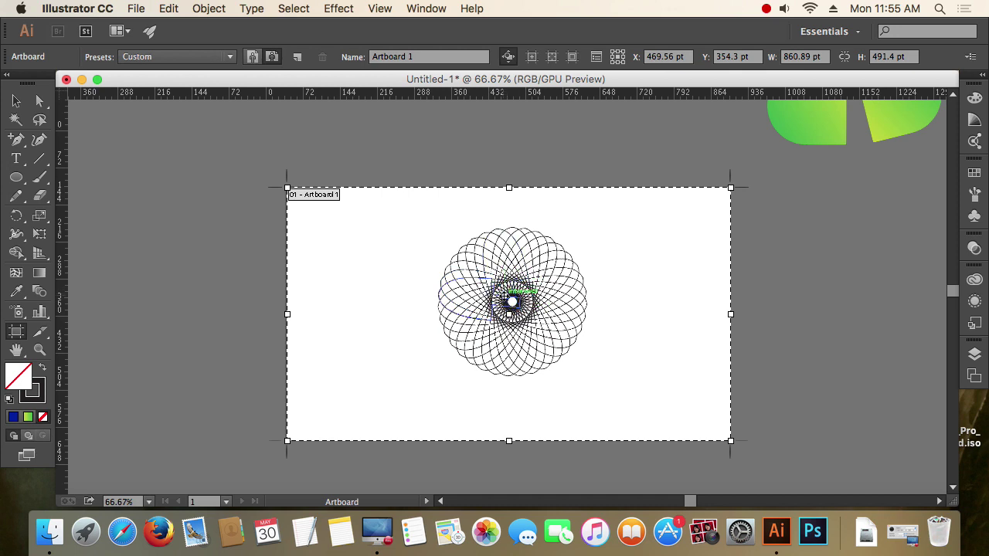
{"action": "left_click", "coordinate": [505, 296]}
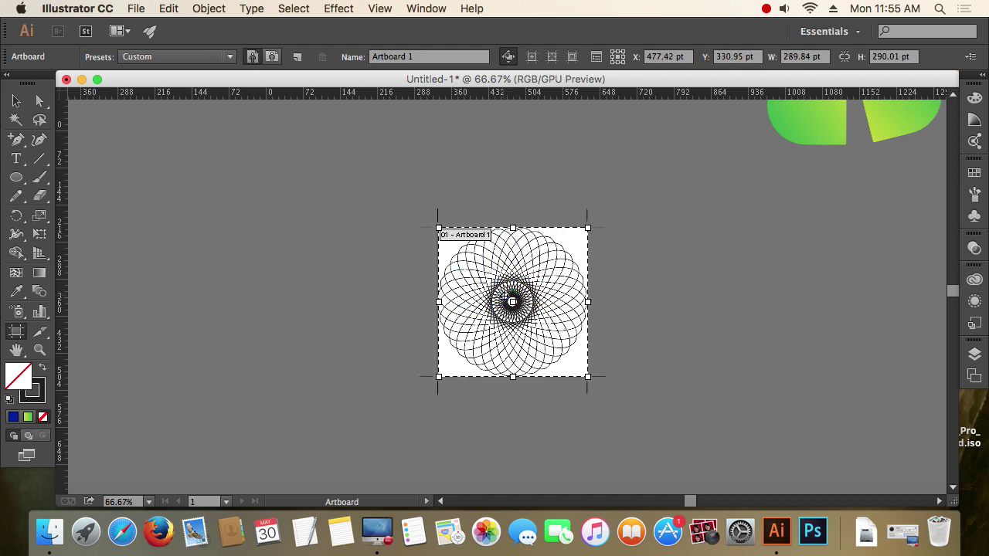
{"action": "left_click", "coordinate": [15, 101]}
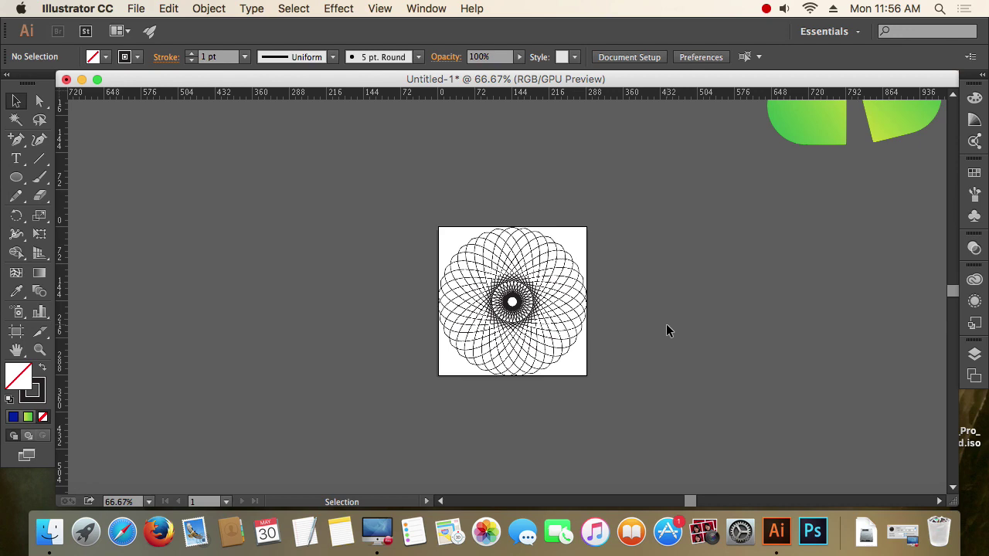
Restore the larger artboard, move the spirograph aside, and bring the two green shapes onto it.
{"action": "key", "text": "super+z"}
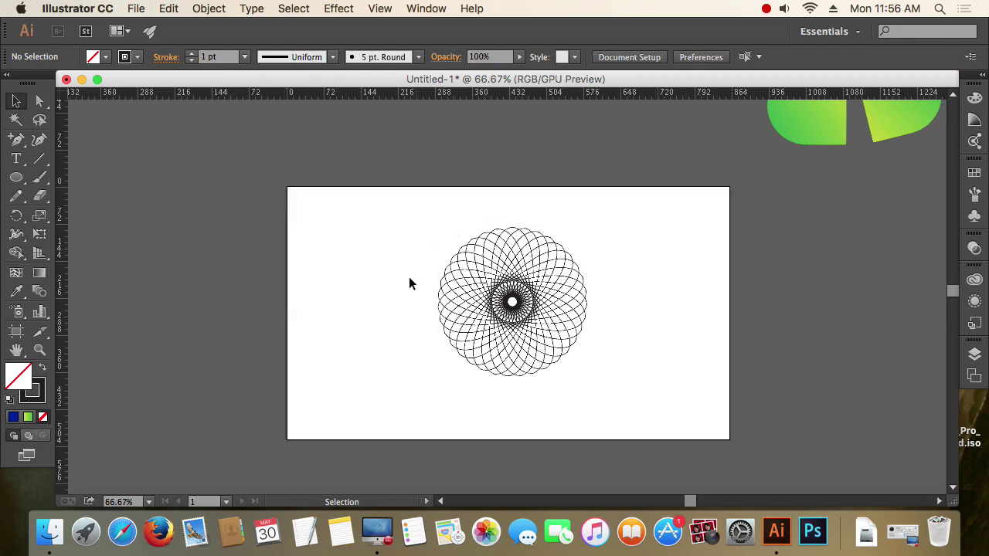
{"action": "left_click_drag", "start_coordinate": [514, 277], "coordinate": [142, 218]}
{"action": "left_click_drag", "start_coordinate": [878, 124], "coordinate": [550, 304]}
{"action": "left_click", "coordinate": [644, 322]}
{"action": "left_click", "coordinate": [592, 289]}
{"action": "left_click", "coordinate": [503, 296]}
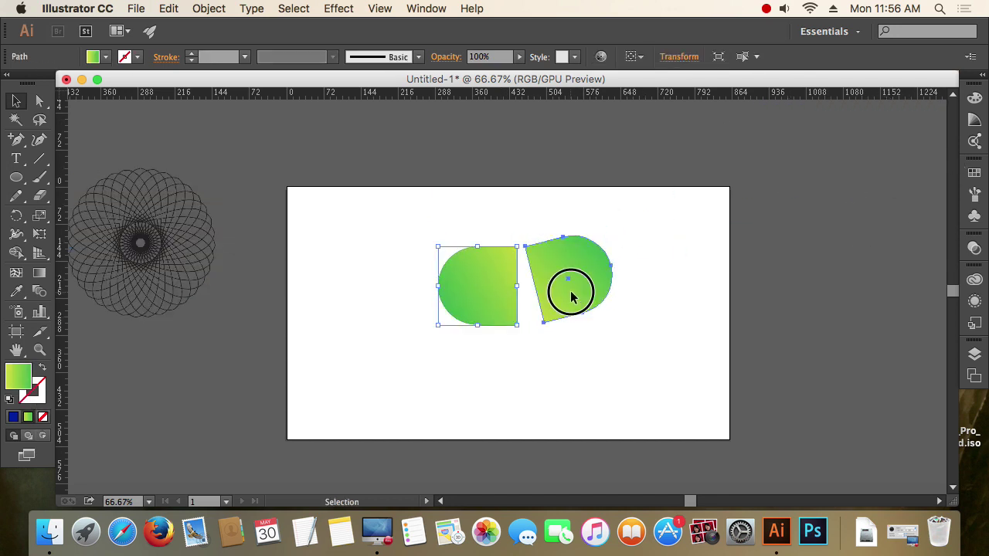
{"action": "left_click", "coordinate": [572, 296]}
{"action": "left_click", "coordinate": [487, 285]}
{"action": "left_click", "coordinate": [569, 289]}
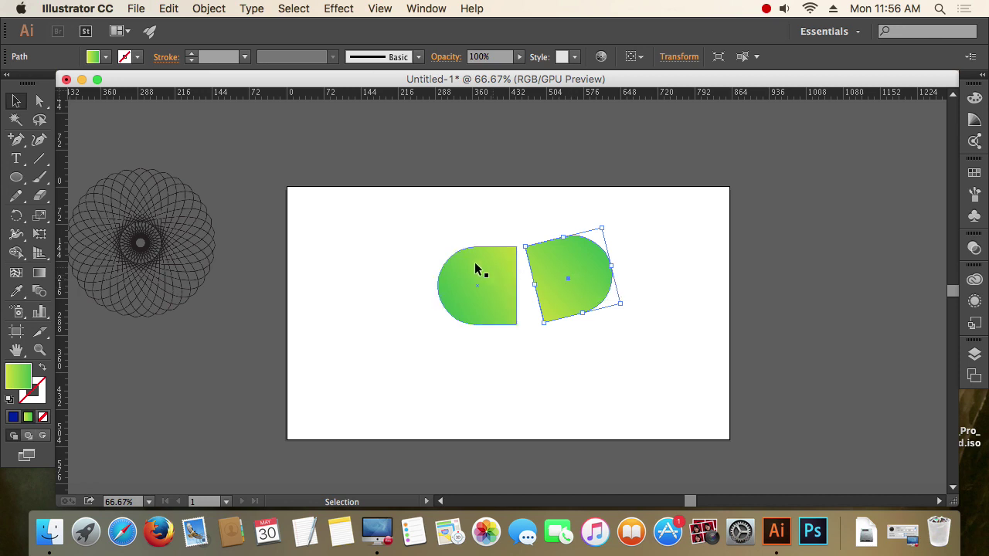
{"action": "left_click", "coordinate": [17, 331]}
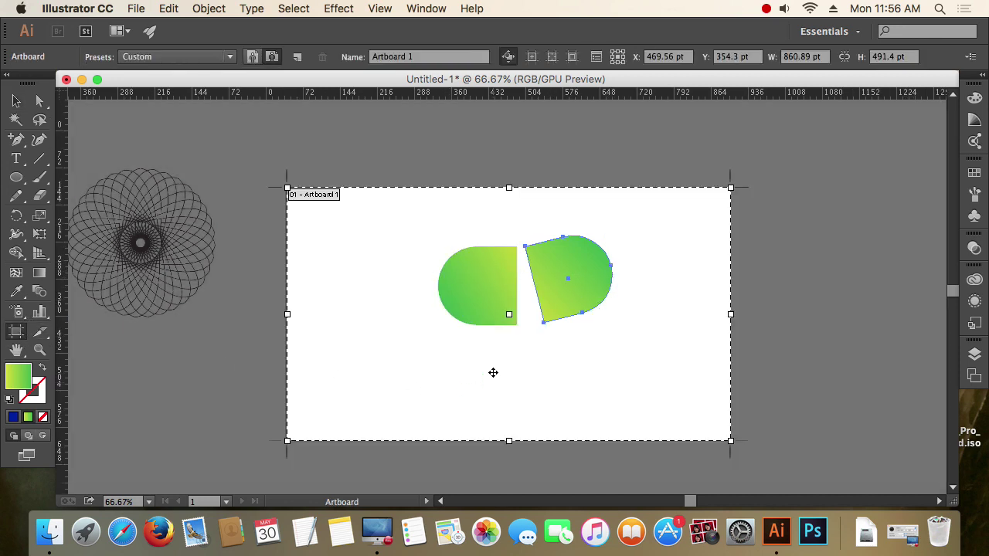
{"action": "left_click", "coordinate": [483, 292]}
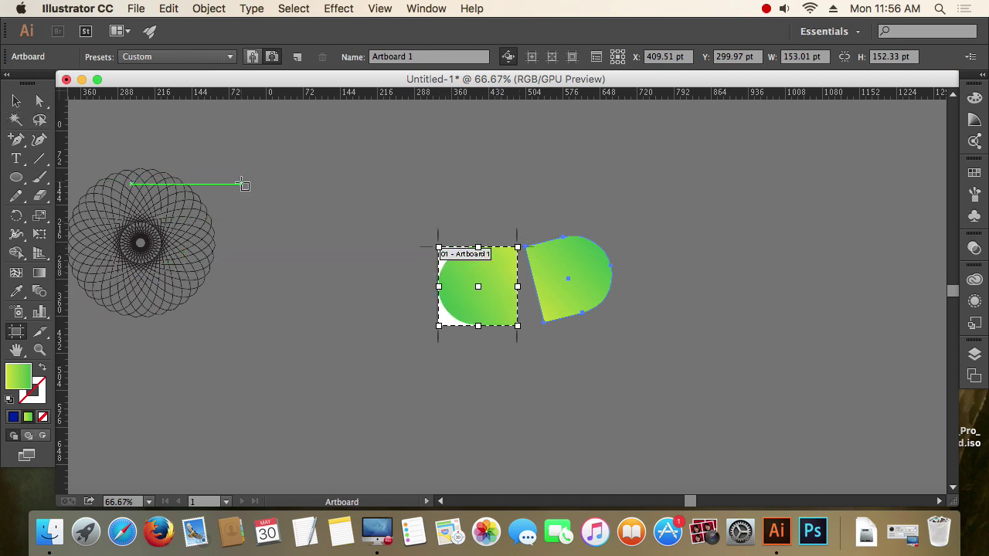
{"action": "key", "text": "ctrl+z"}
Group the two green shapes and nudge the group slightly down and left.
{"action": "left_click", "coordinate": [15, 101]}
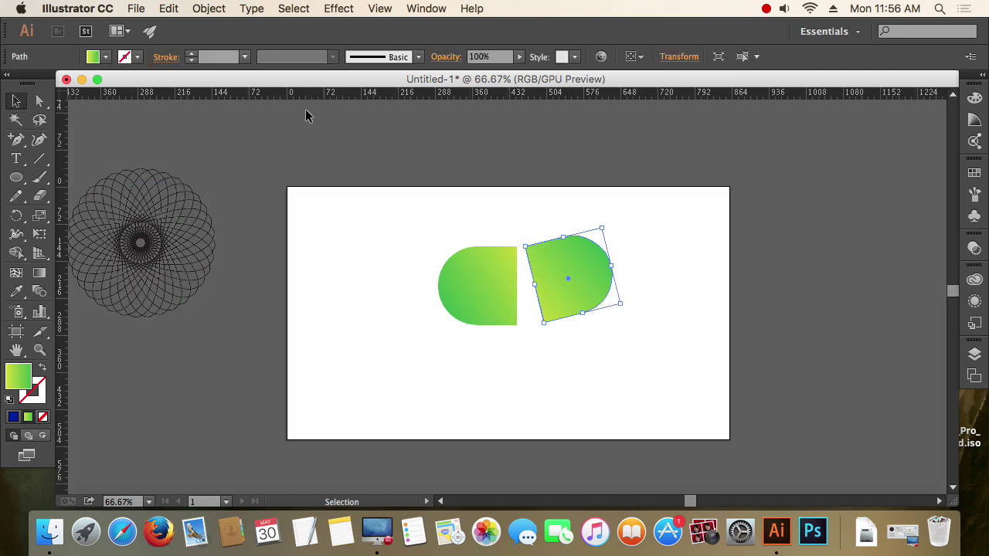
{"action": "left_click", "coordinate": [456, 240]}
{"action": "left_click", "coordinate": [471, 270]}
{"action": "left_click", "coordinate": [556, 278], "text": "shift"}
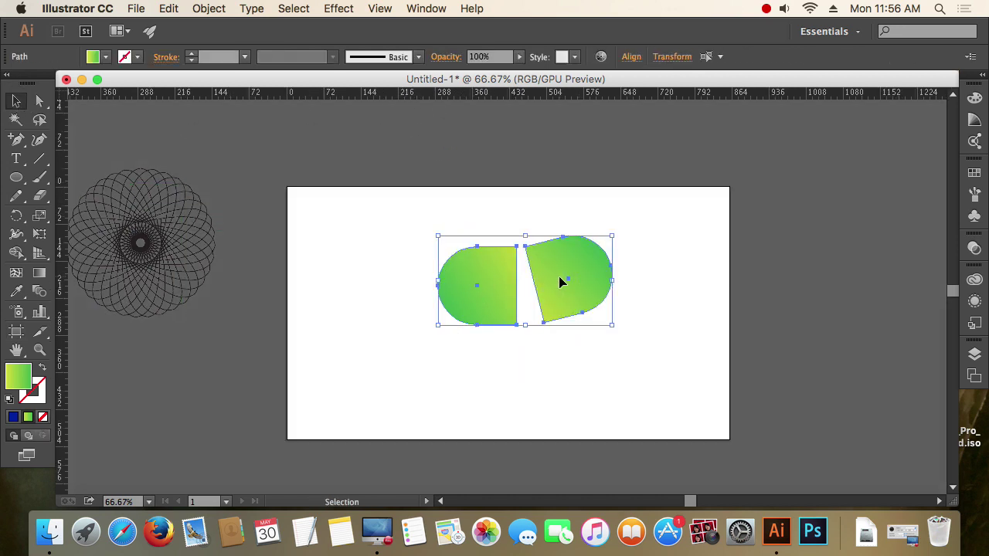
{"action": "key", "text": "ctrl+g"}
{"action": "key", "text": "ctrl+shift+a"}
{"action": "left_click", "coordinate": [570, 301]}
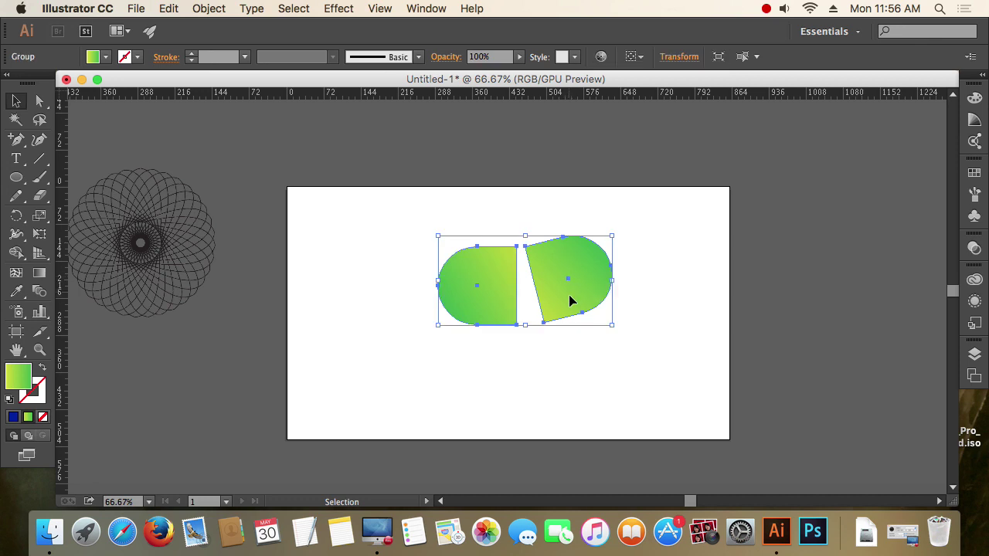
{"action": "left_click_drag", "start_coordinate": [570, 301], "coordinate": [562, 312]}
Fit the artboard around both green shapes, then undo that fit.
{"action": "left_click", "coordinate": [16, 332]}
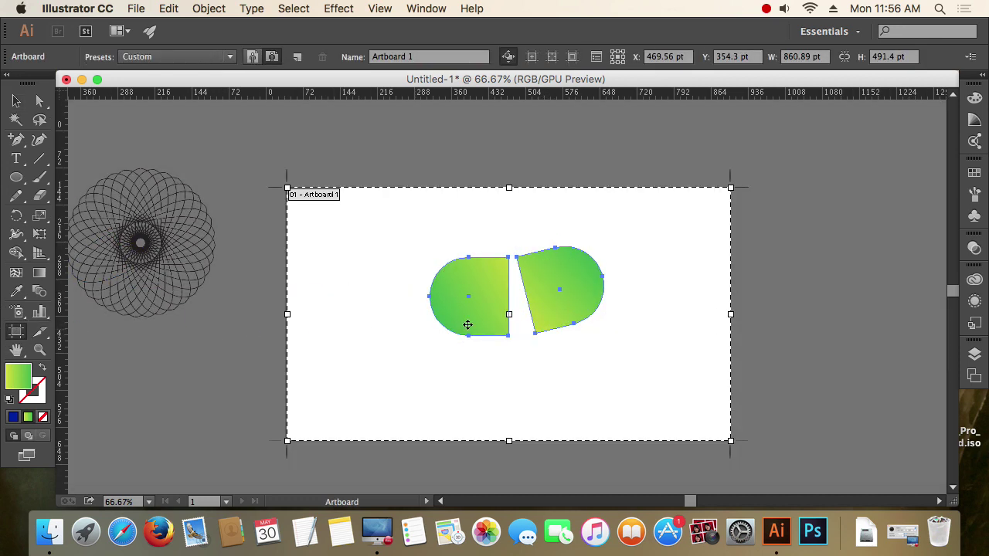
{"action": "left_click", "coordinate": [563, 271]}
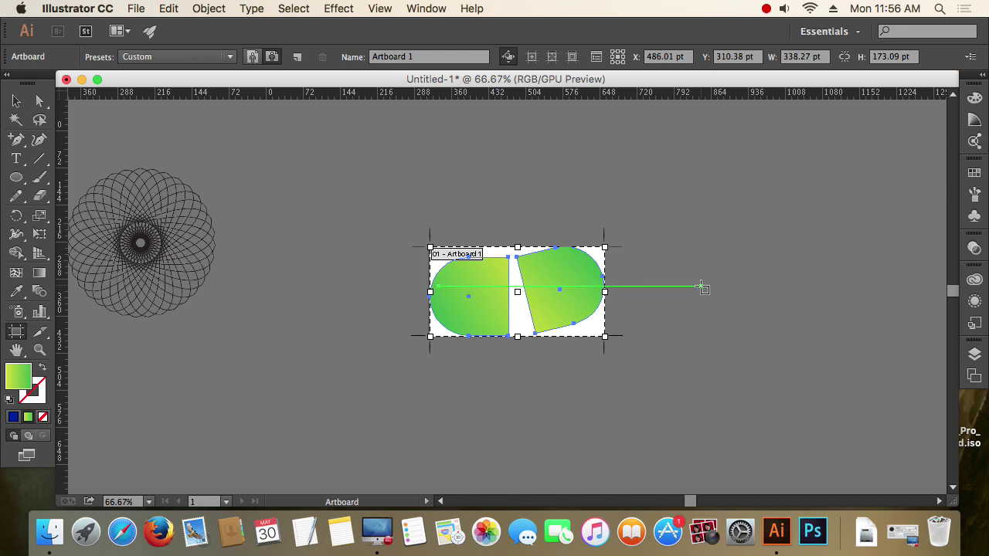
{"action": "left_click", "coordinate": [18, 102]}
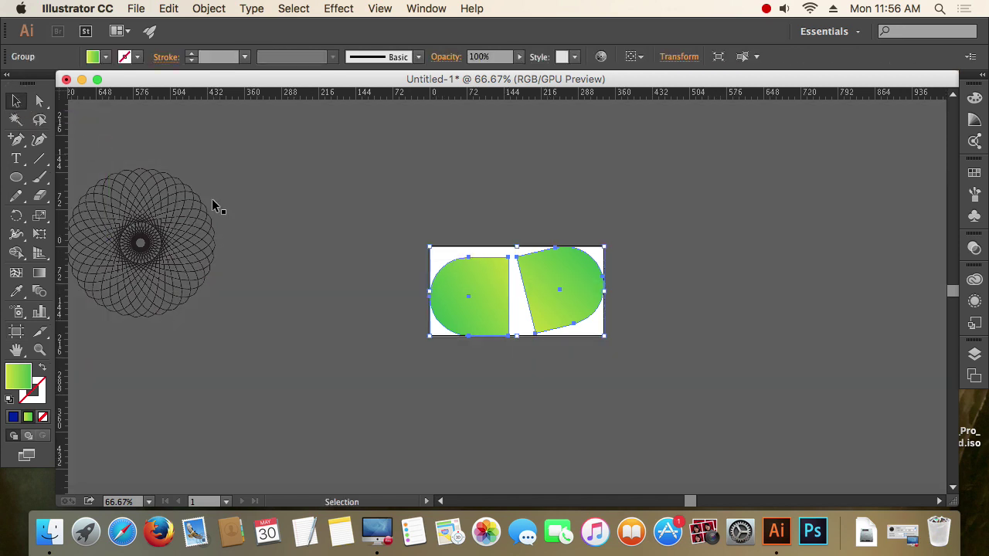
{"action": "left_click", "coordinate": [338, 219]}
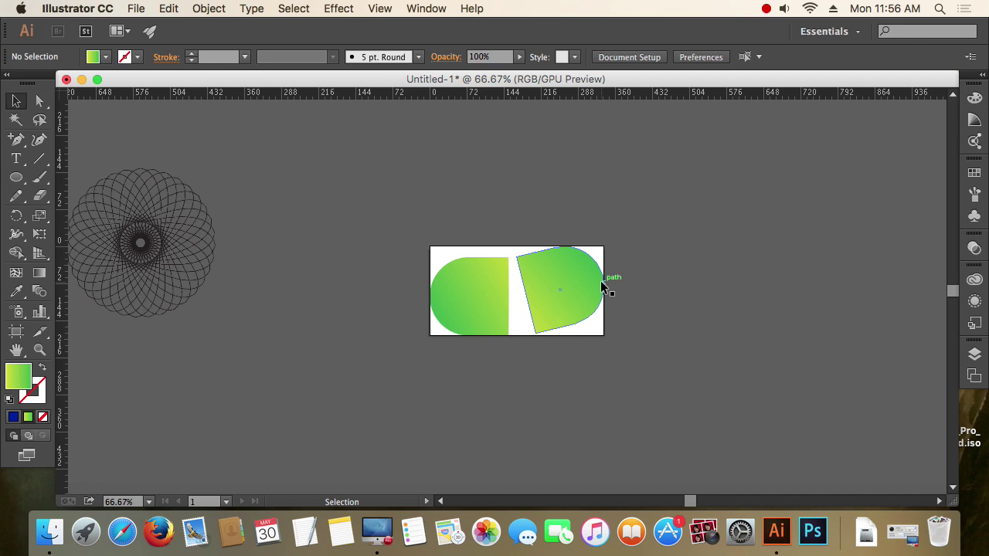
{"action": "key", "text": "super+z"}
{"action": "key", "text": "super+z"}
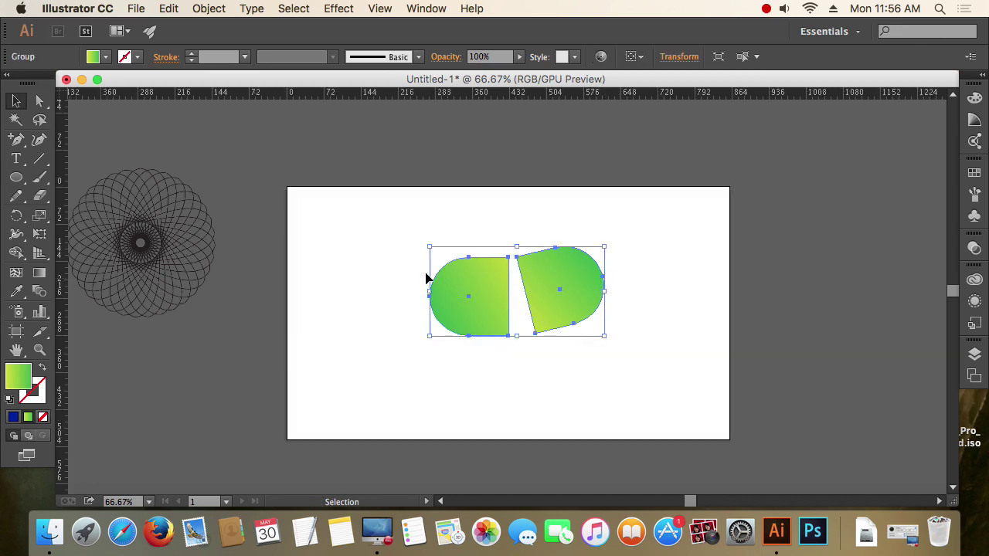
Shift the green pair left and enlarge the artboard upward and rightward to about 972 × 570 pt.
{"action": "left_click_drag", "start_coordinate": [480, 295], "coordinate": [411, 285]}
{"action": "left_click", "coordinate": [15, 332]}
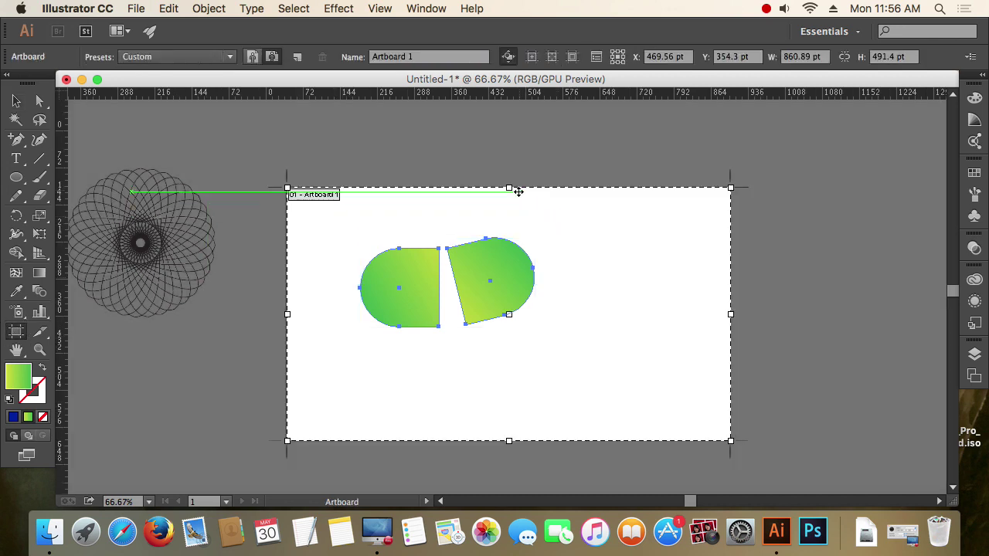
{"action": "left_click_drag", "start_coordinate": [509, 187], "coordinate": [506, 148]}
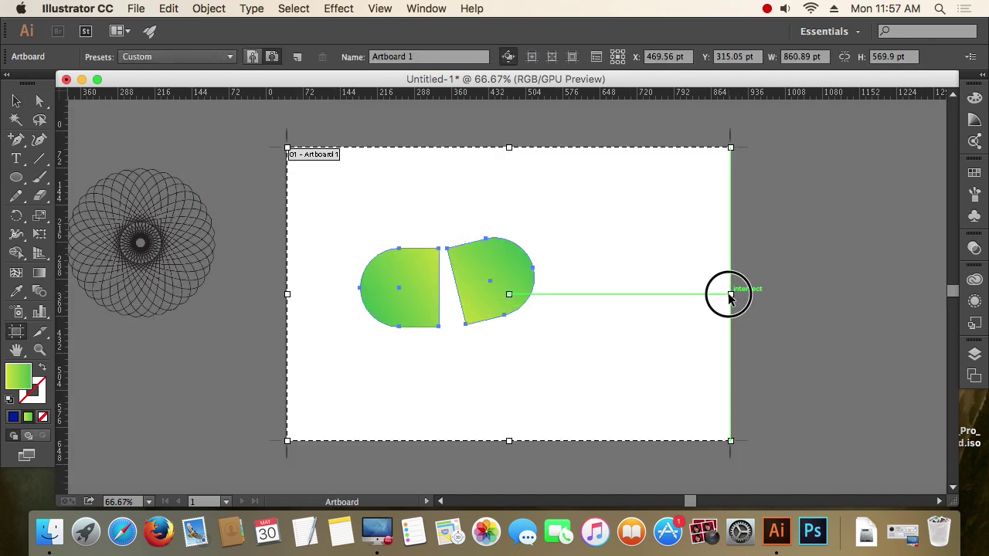
{"action": "left_click_drag", "start_coordinate": [730, 294], "coordinate": [788, 293]}
{"action": "mouse_move", "coordinate": [530, 442]}
{"action": "left_mouse_down"}
{"action": "mouse_move", "coordinate": [534, 456]}
{"action": "mouse_move", "coordinate": [534, 441]}
{"action": "left_mouse_up"}
{"action": "left_click_drag", "start_coordinate": [549, 362], "coordinate": [660, 271]}
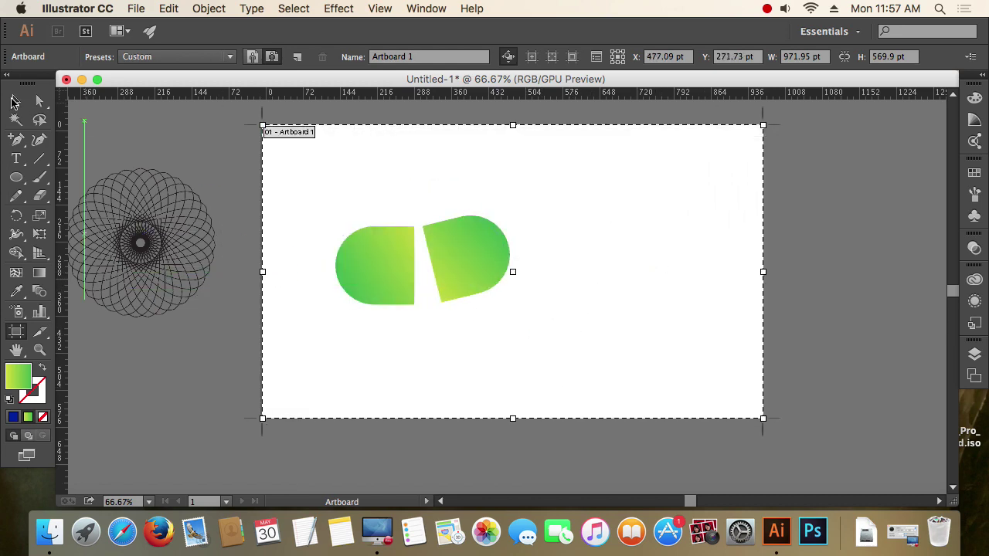
{"action": "left_click", "coordinate": [16, 100]}
{"action": "left_click", "coordinate": [766, 9]}
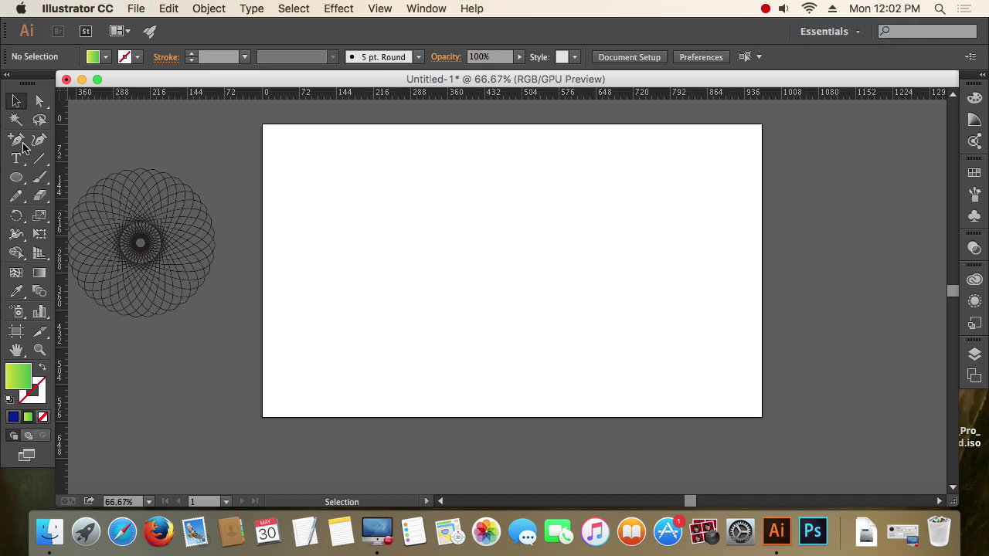
Draw an open path with the Pen tool, leaving a gap at its upper left.
{"action": "left_click_drag", "start_coordinate": [24, 147], "coordinate": [58, 140]}
{"action": "left_click", "coordinate": [432, 205]}
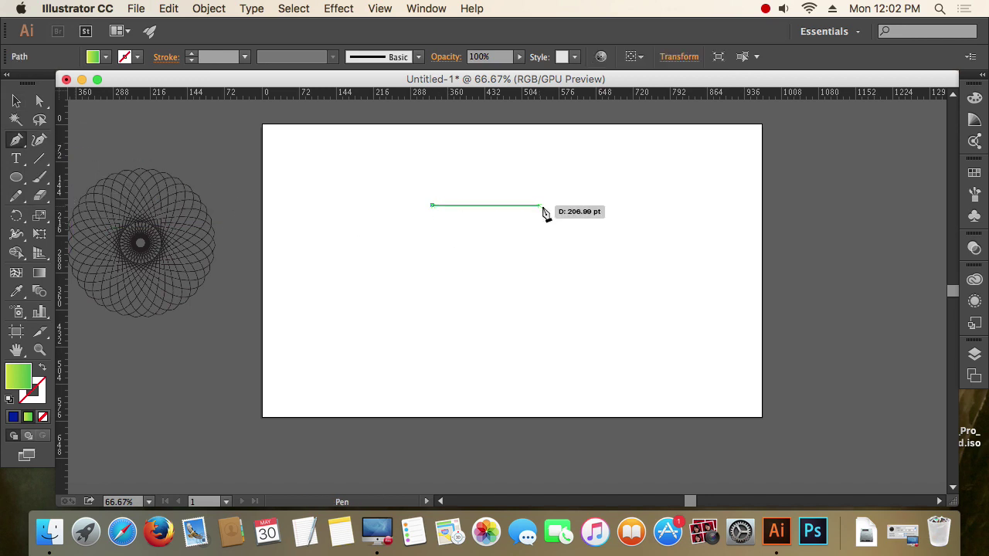
{"action": "left_click", "coordinate": [541, 193]}
{"action": "left_click", "coordinate": [577, 234]}
{"action": "left_click", "coordinate": [545, 299]}
{"action": "left_click", "coordinate": [408, 309]}
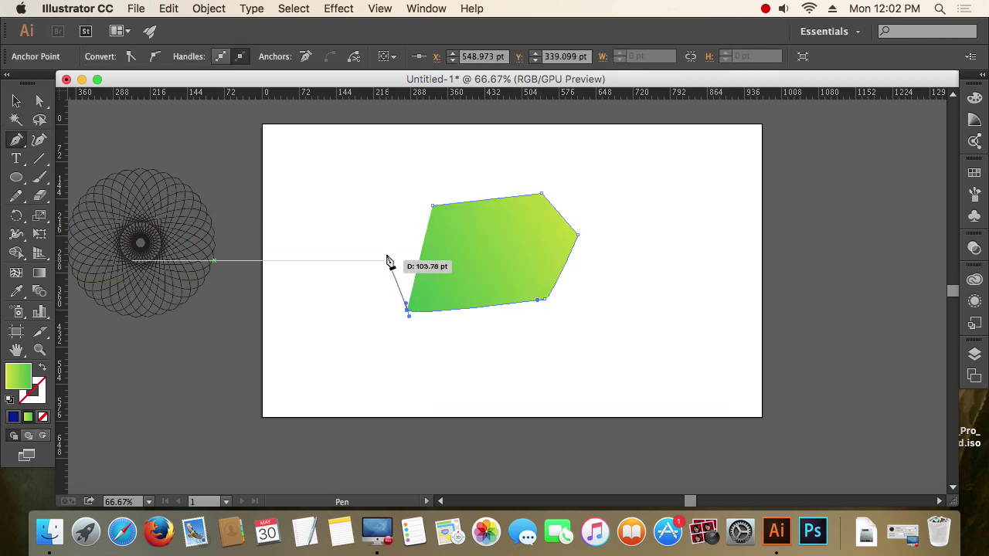
{"action": "left_click", "coordinate": [383, 249]}
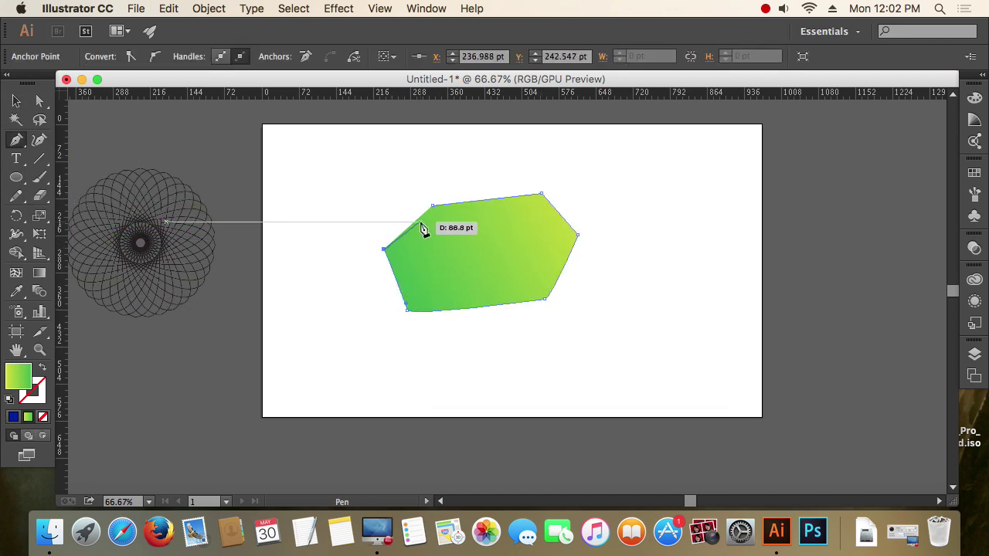
{"action": "left_click", "coordinate": [422, 221]}
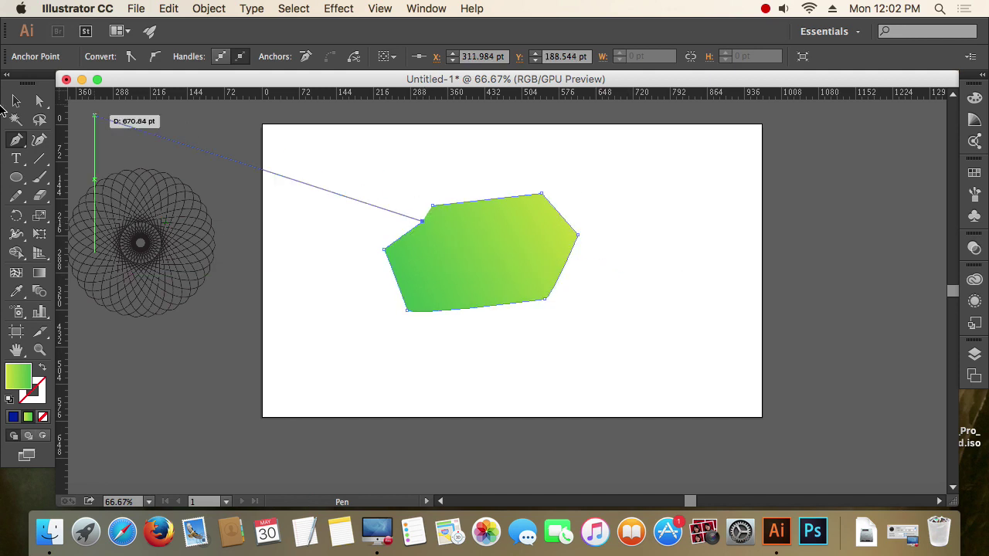
Give the path a default black stroke with no fill and nudge it right and down.
{"action": "left_click", "coordinate": [15, 101]}
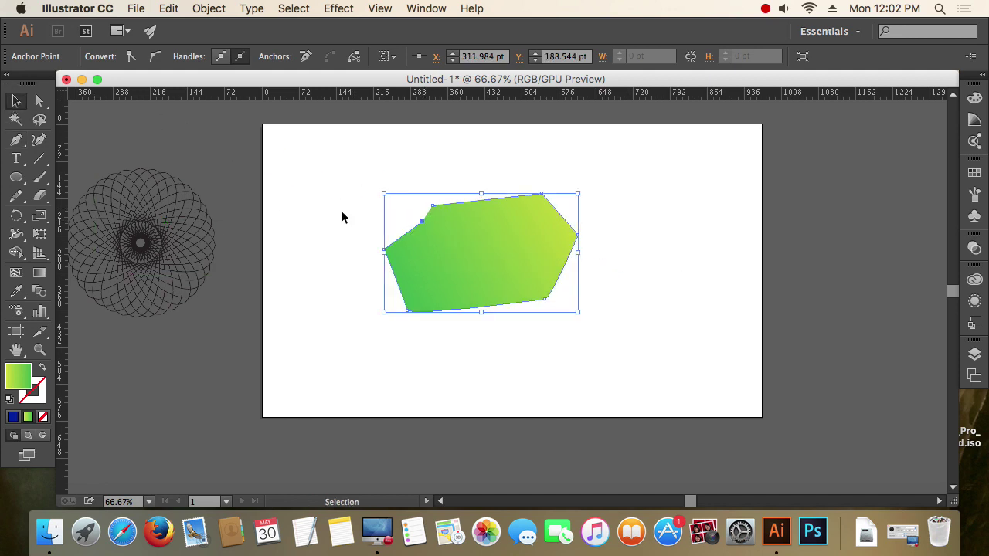
{"action": "left_click", "coordinate": [41, 367]}
{"action": "left_click", "coordinate": [10, 399]}
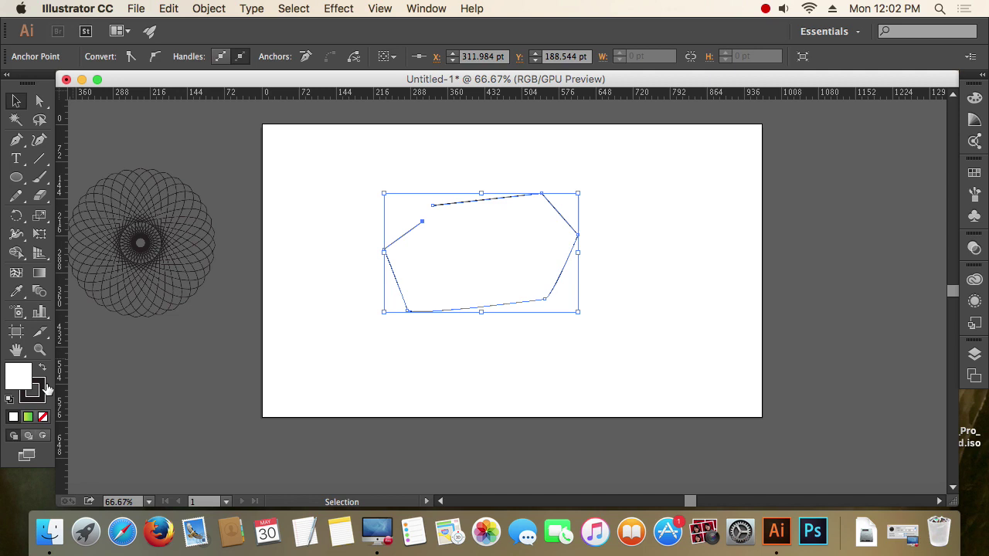
{"action": "left_click", "coordinate": [43, 417]}
{"action": "left_click", "coordinate": [392, 304]}
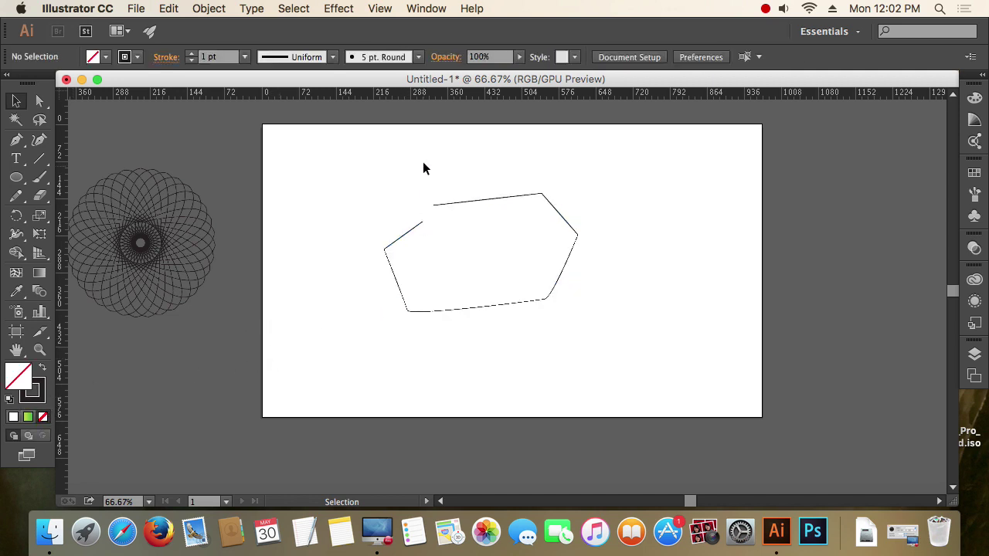
{"action": "left_click", "coordinate": [522, 195]}
{"action": "left_click_drag", "start_coordinate": [512, 199], "coordinate": [530, 215]}
{"action": "left_click", "coordinate": [671, 246]}
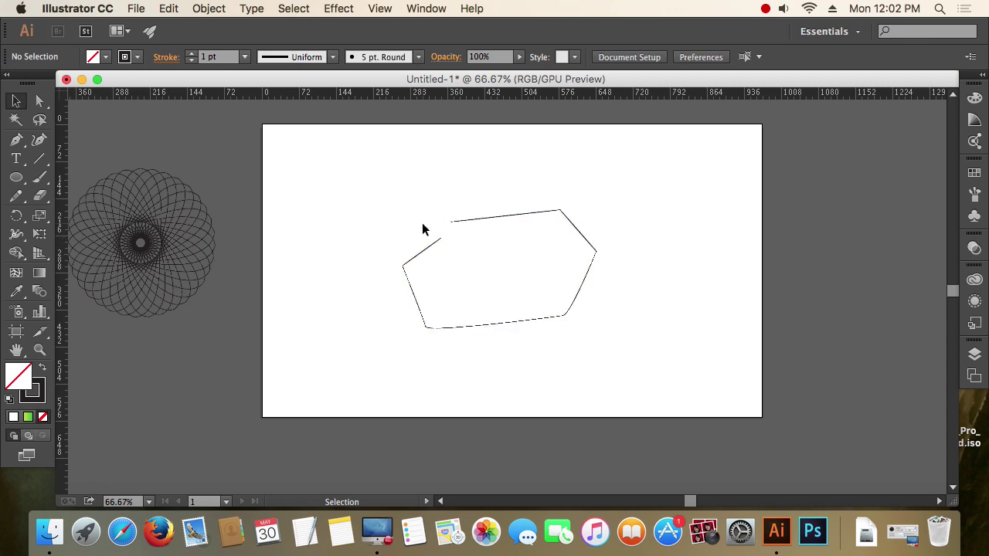
Pan around the path's gap and bottom edge, then select the path again.
{"action": "scroll", "coordinate": [422, 230], "scroll_direction": "up", "scroll_amount": 4}
{"action": "left_click_drag", "start_coordinate": [562, 270], "coordinate": [507, 251]}
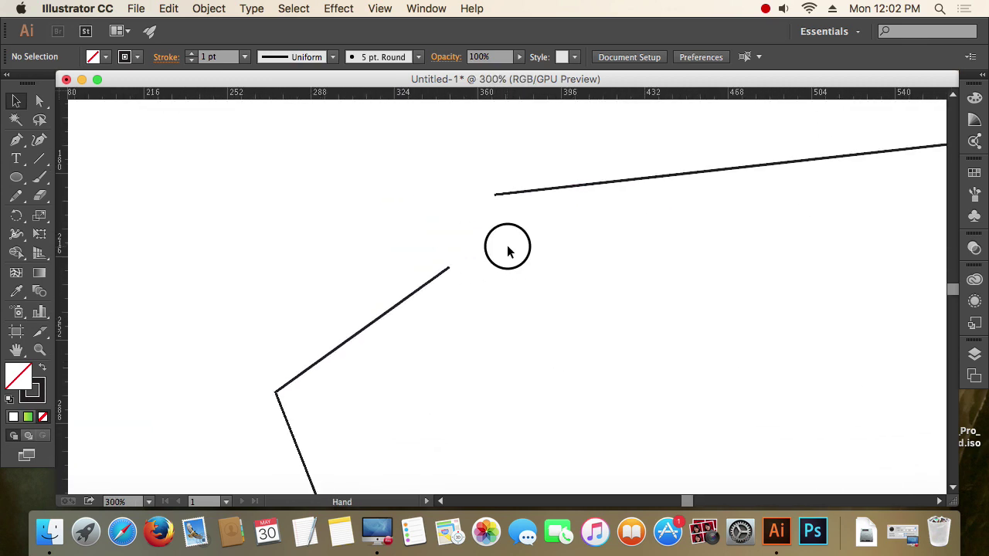
{"action": "scroll", "coordinate": [567, 240], "scroll_direction": "down", "scroll_amount": 3}
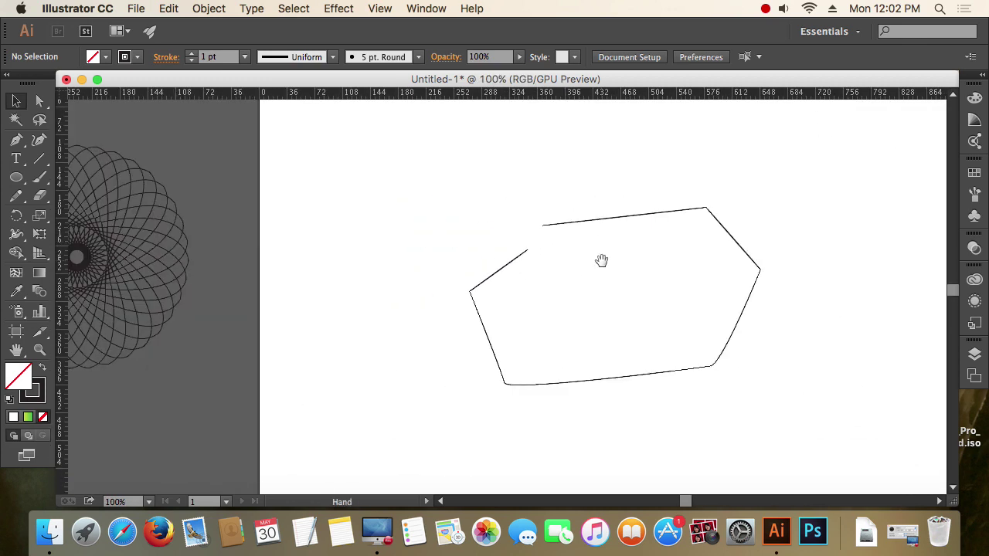
{"action": "scroll", "coordinate": [582, 258], "scroll_direction": "up", "scroll_amount": 3}
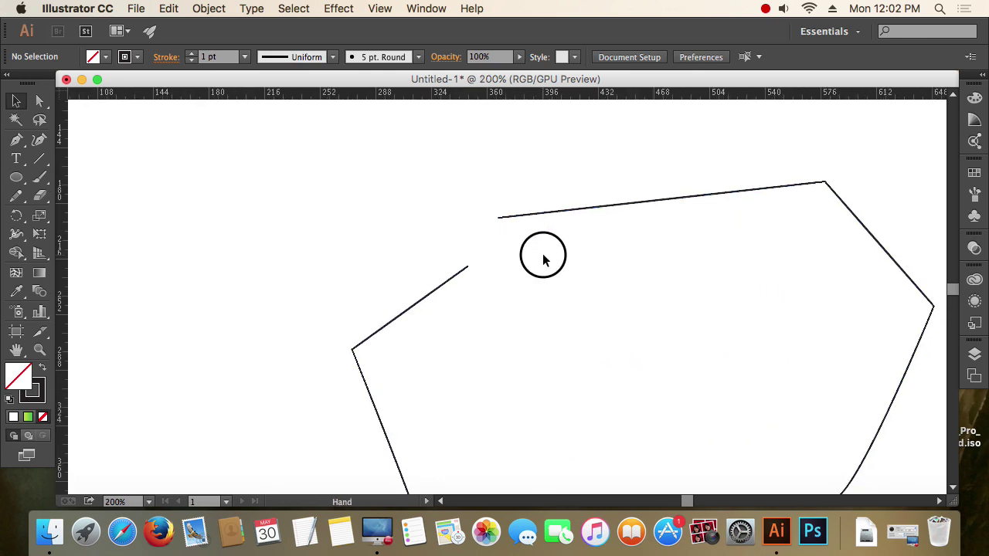
{"action": "left_click_drag", "start_coordinate": [543, 259], "coordinate": [518, 223]}
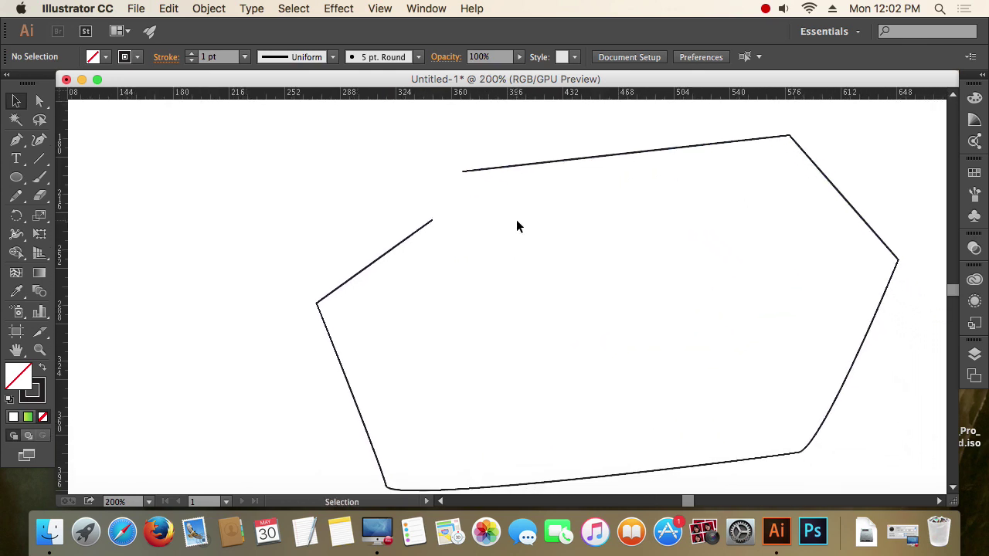
{"action": "left_click_drag", "start_coordinate": [828, 472], "coordinate": [768, 404]}
{"action": "left_click", "coordinate": [838, 457]}
{"action": "left_click", "coordinate": [754, 380]}
With Direct Selection, adjust the bottom-right corner's curve and delete the bottom segment.
{"action": "scroll", "coordinate": [538, 286], "scroll_direction": "down", "scroll_amount": 1}
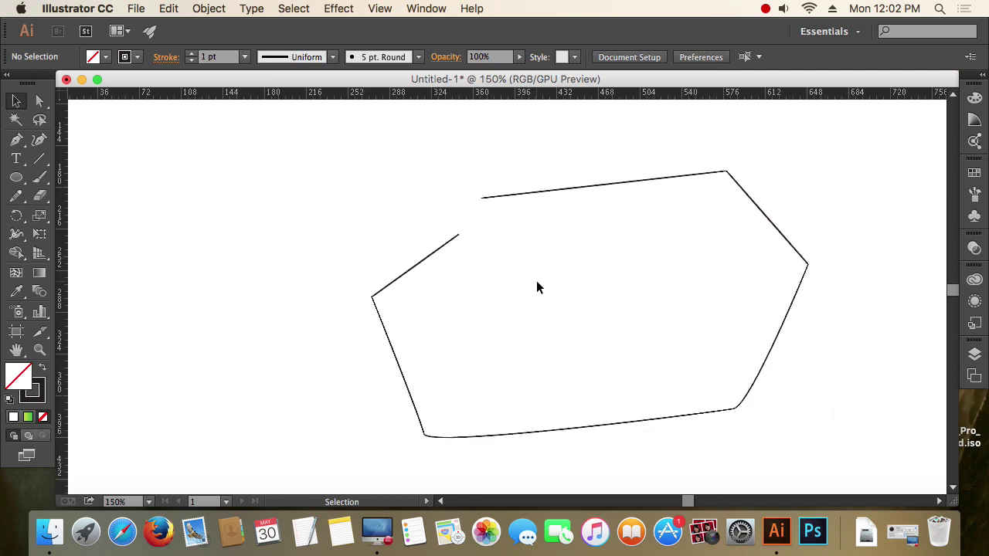
{"action": "left_click_drag", "start_coordinate": [585, 300], "coordinate": [516, 281]}
{"action": "key", "text": "a"}
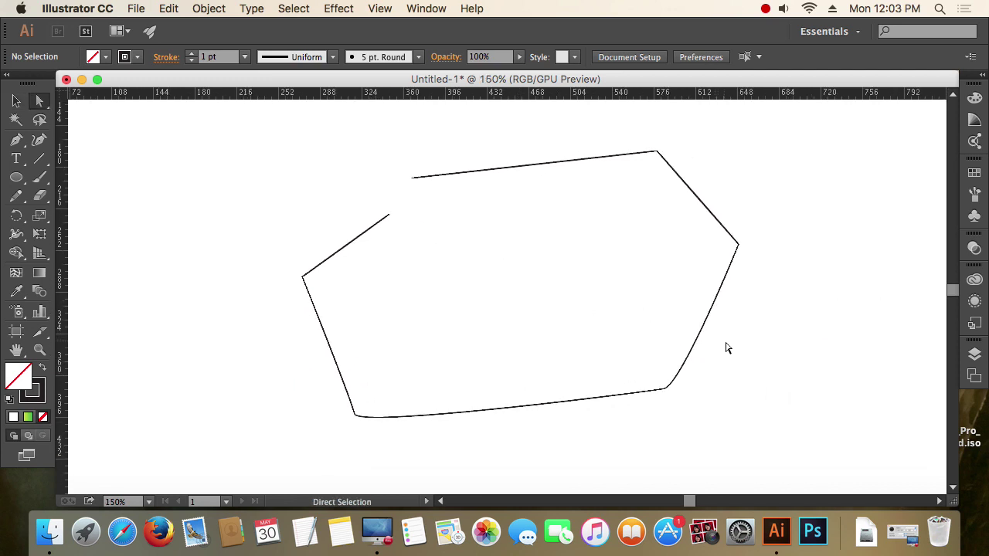
{"action": "left_click_drag", "start_coordinate": [724, 346], "coordinate": [652, 294]}
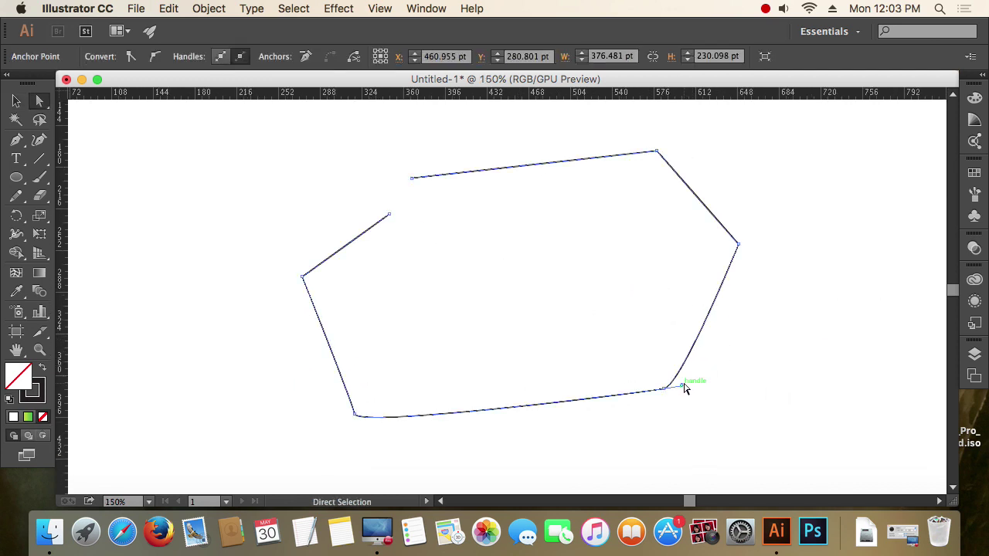
{"action": "left_click_drag", "start_coordinate": [682, 386], "coordinate": [663, 389]}
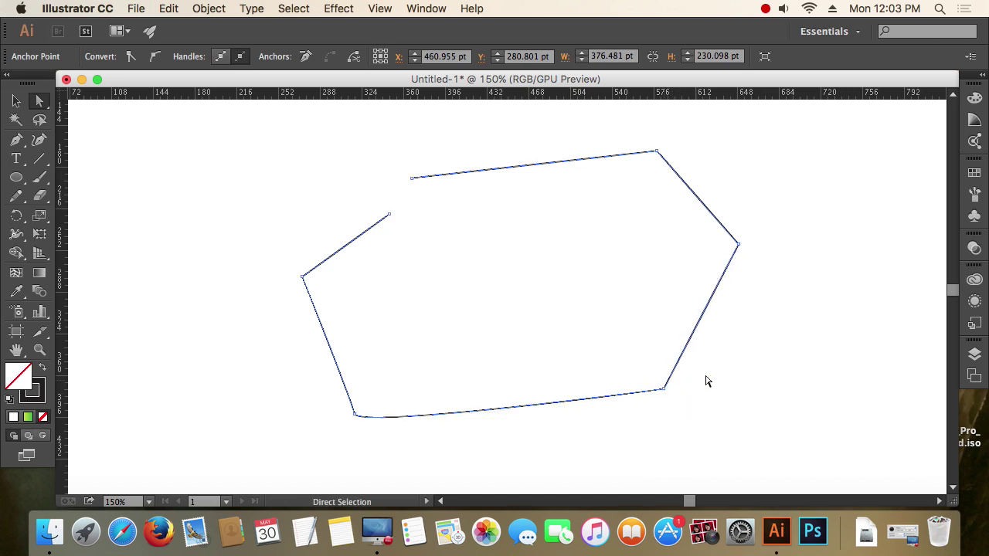
{"action": "left_click", "coordinate": [364, 418]}
{"action": "key", "text": "Delete"}
Rejoin the two open bottom endpoints with a new bottom segment.
{"action": "left_click", "coordinate": [385, 413]}
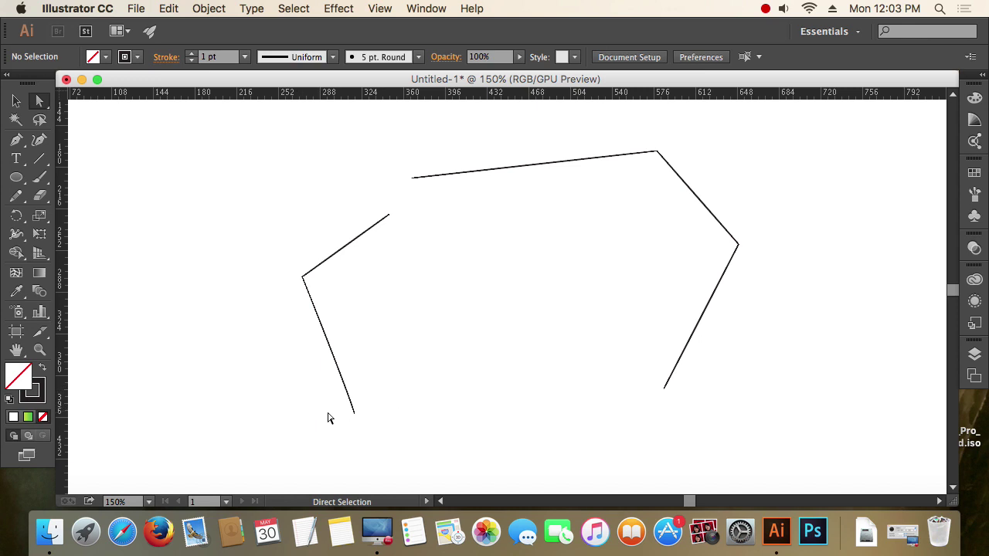
{"action": "left_click_drag", "start_coordinate": [327, 418], "coordinate": [651, 387]}
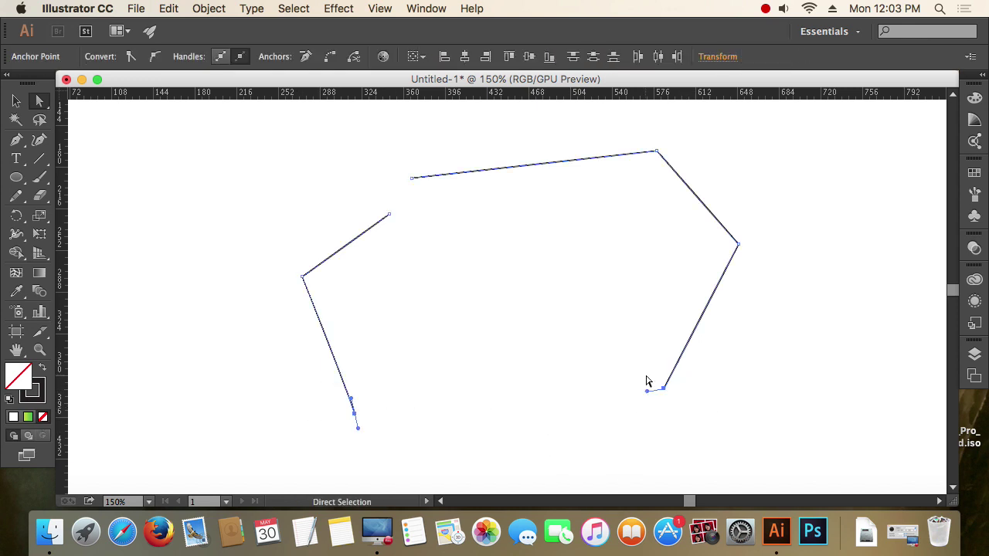
{"action": "key", "text": "super+j"}
{"action": "left_click", "coordinate": [651, 412]}
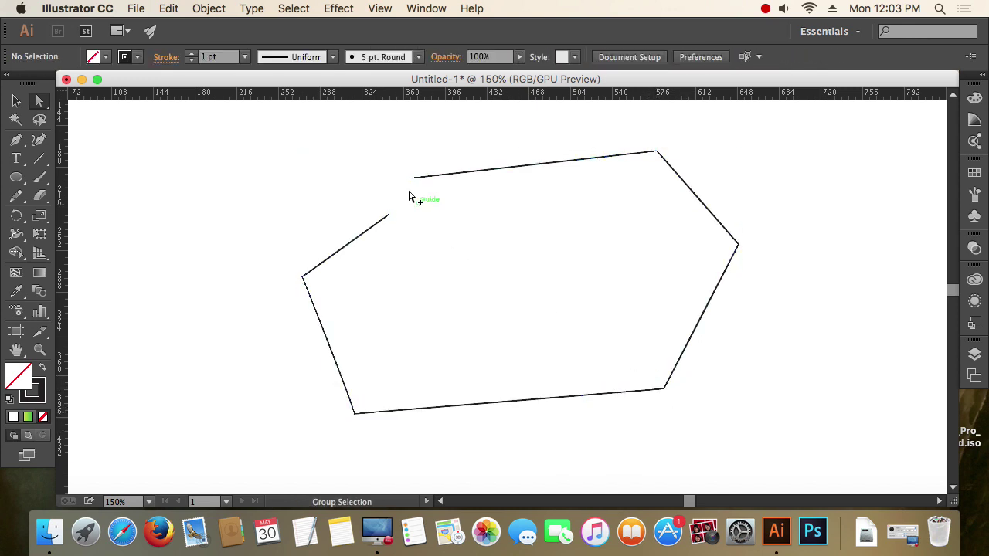
Join the two loose upper-left endpoints as a trial, then undo the join.
{"action": "scroll", "coordinate": [410, 197], "scroll_direction": "up", "scroll_amount": 3}
{"action": "left_click_drag", "start_coordinate": [406, 188], "coordinate": [492, 272]}
{"action": "scroll", "coordinate": [558, 287], "scroll_direction": "down", "scroll_amount": 1}
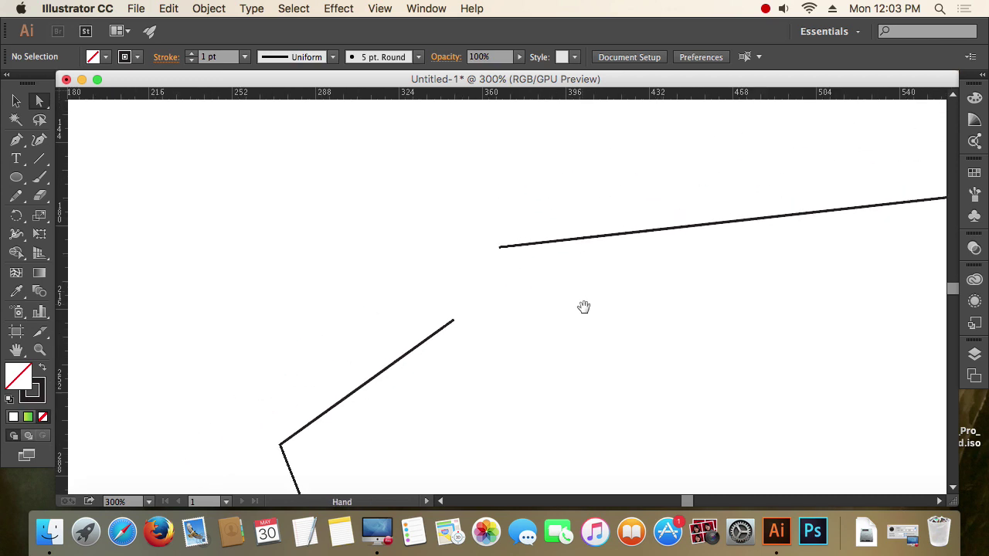
{"action": "left_click_drag", "start_coordinate": [583, 307], "coordinate": [611, 309]}
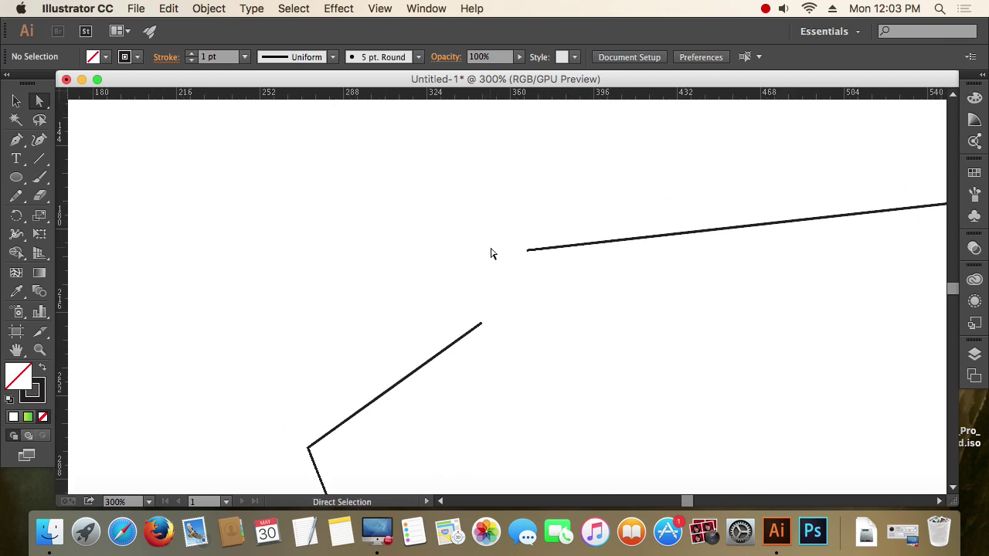
{"action": "scroll", "coordinate": [488, 263], "scroll_direction": "up", "scroll_amount": 1}
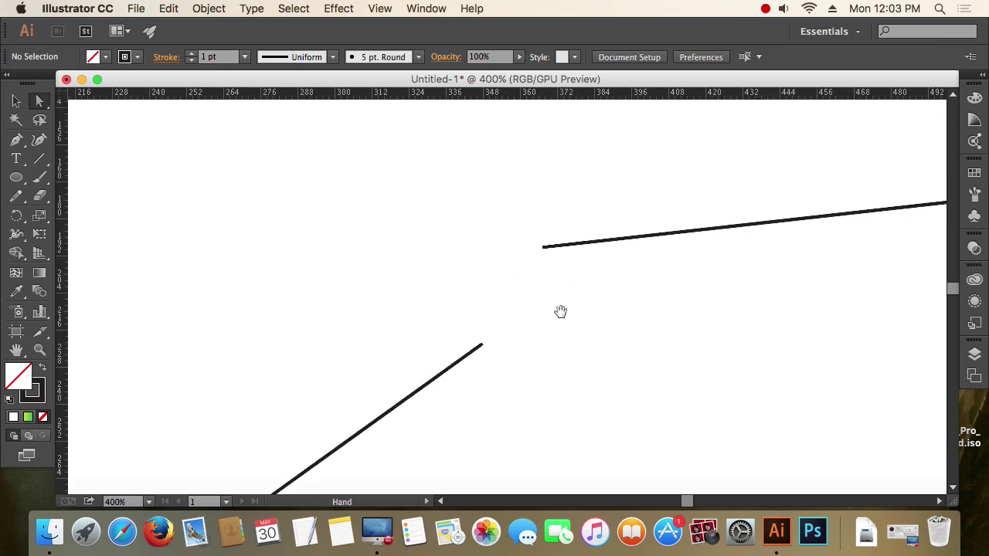
{"action": "left_click_drag", "start_coordinate": [561, 320], "coordinate": [562, 296]}
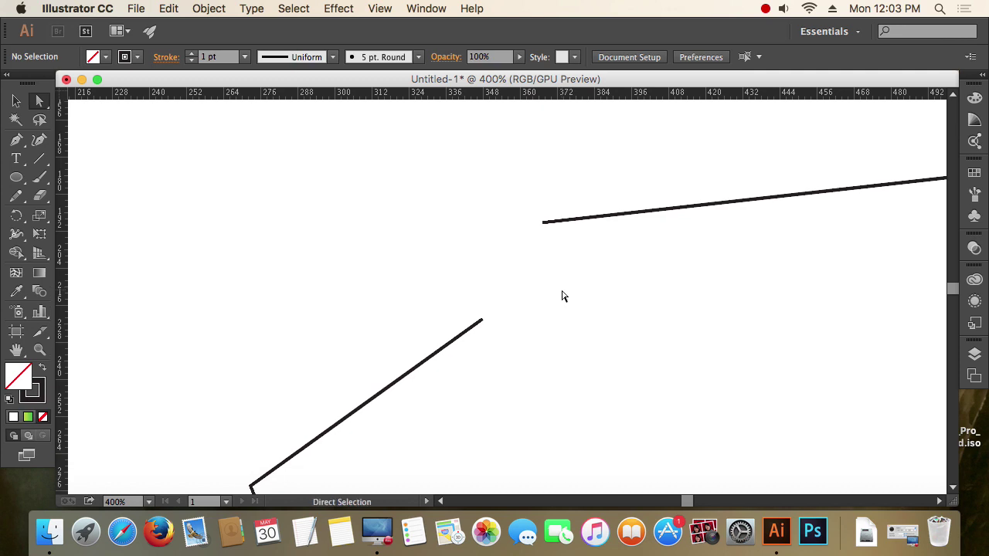
{"action": "left_click", "coordinate": [541, 222]}
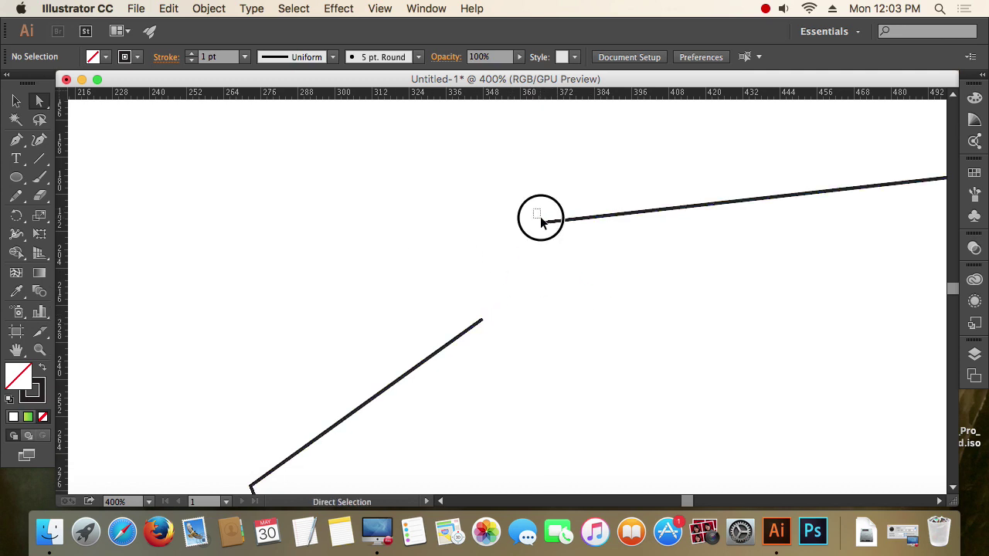
{"action": "left_click", "coordinate": [484, 322], "text": "shift"}
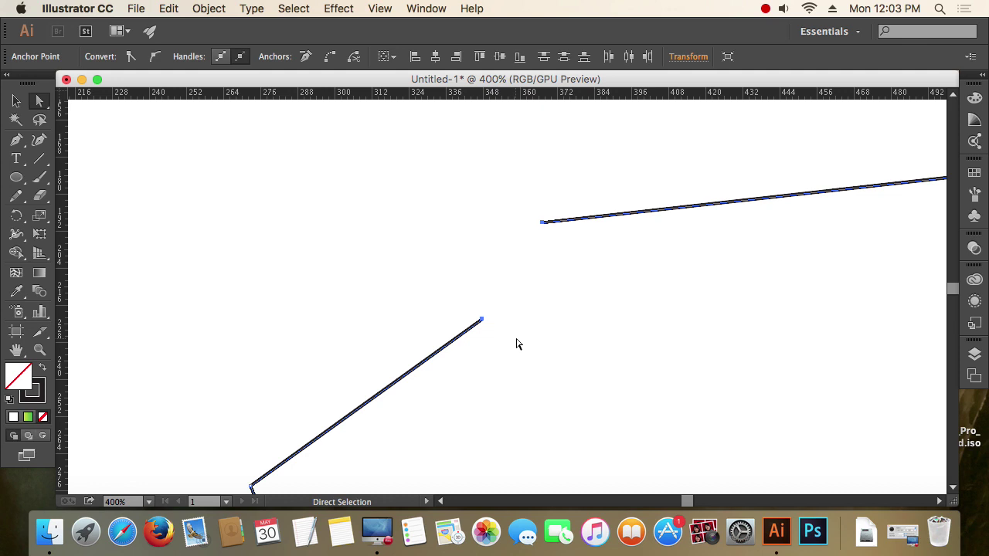
{"action": "key", "text": "super+j"}
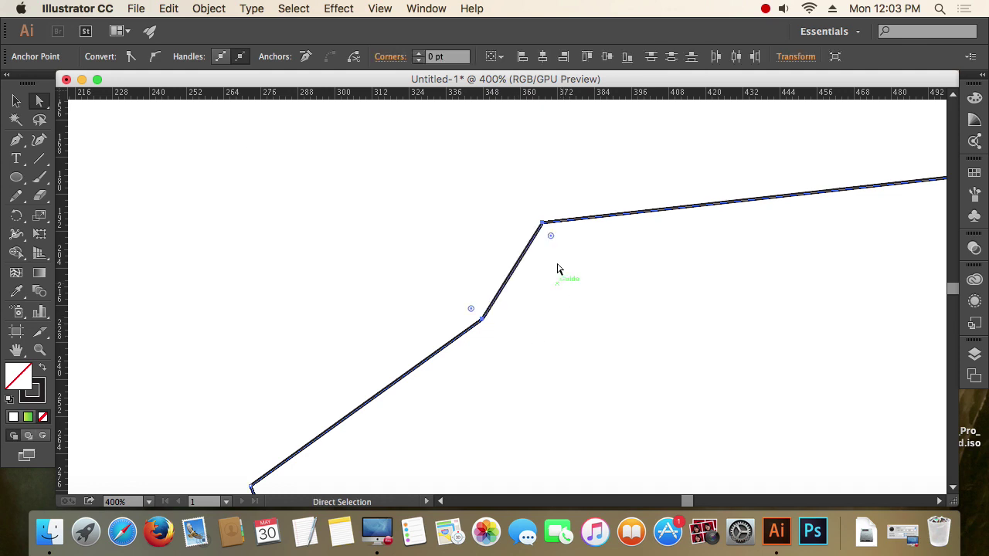
{"action": "left_click", "coordinate": [541, 222]}
{"action": "key", "text": "super+z"}
Select both loose endpoints and zoom out to 300%.
{"action": "left_click", "coordinate": [591, 333]}
{"action": "left_click", "coordinate": [481, 321]}
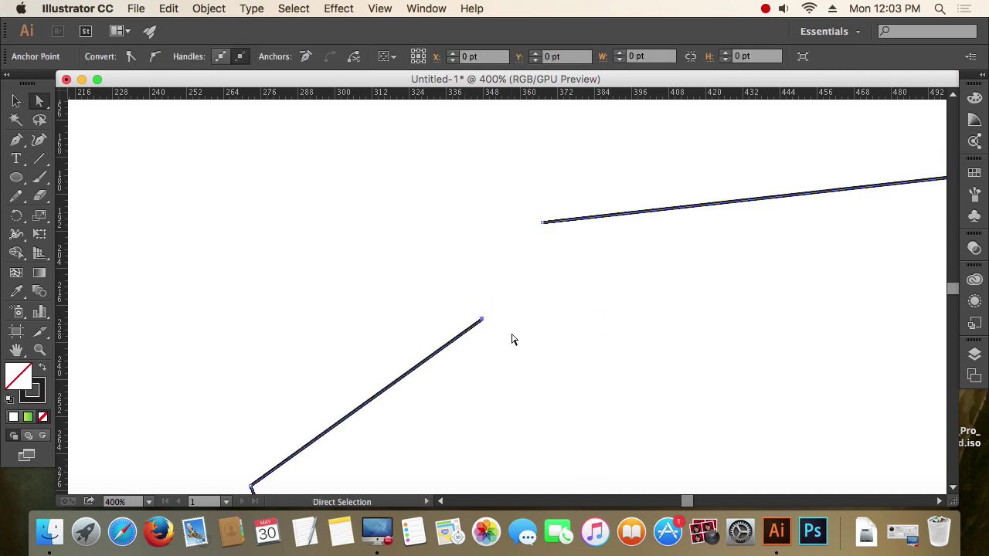
{"action": "left_click", "coordinate": [541, 221]}
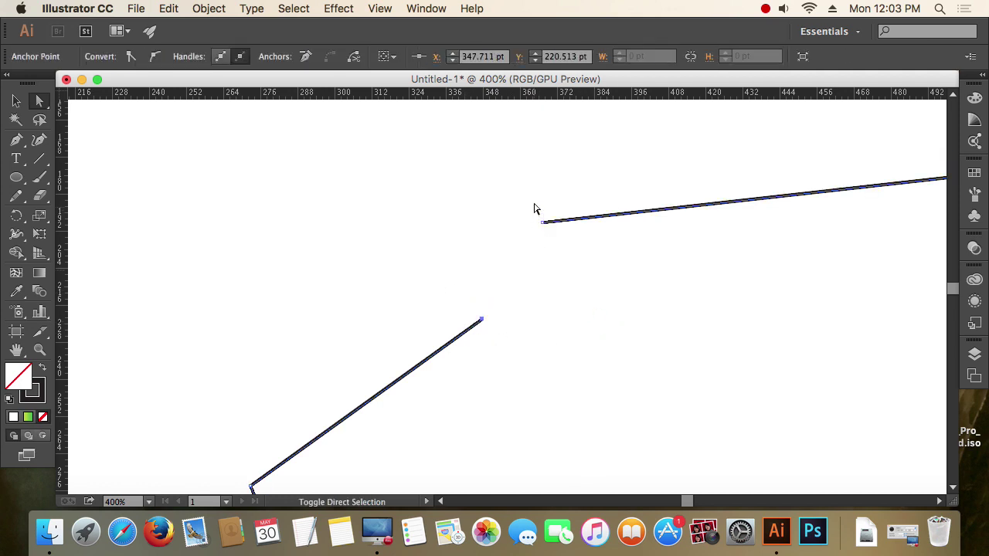
{"action": "left_click", "coordinate": [592, 284], "text": "alt+super"}
{"action": "scroll", "coordinate": [541, 289], "scroll_direction": "right", "scroll_amount": 3}
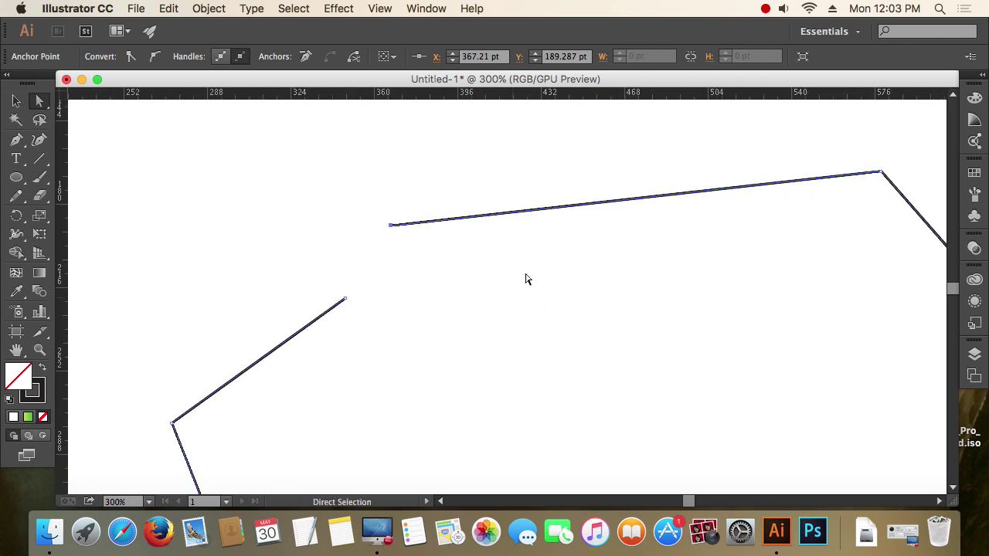
Try Object > Path > Average and set its two-or-more-points warning to Don't Show Again.
{"action": "left_click", "coordinate": [209, 9]}
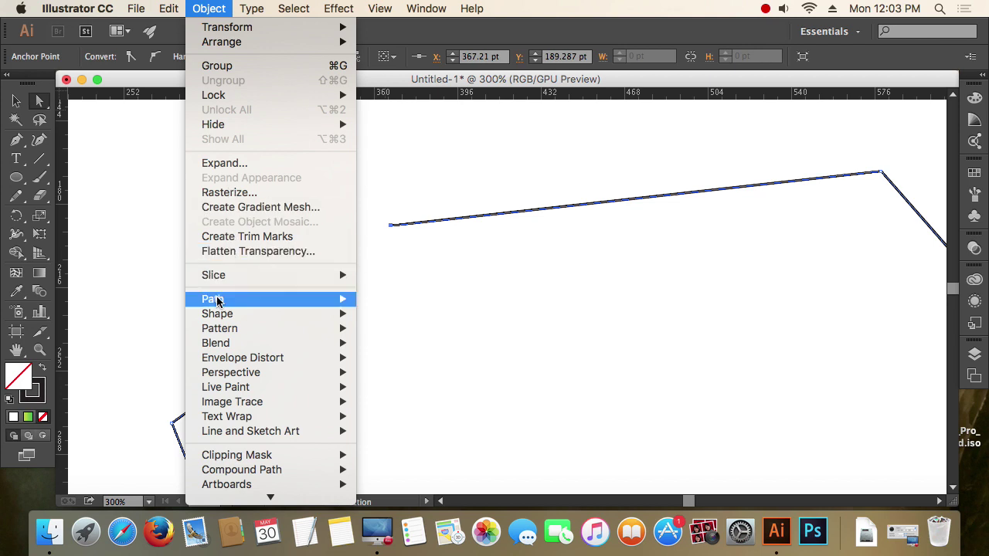
{"action": "mouse_move", "coordinate": [216, 303]}
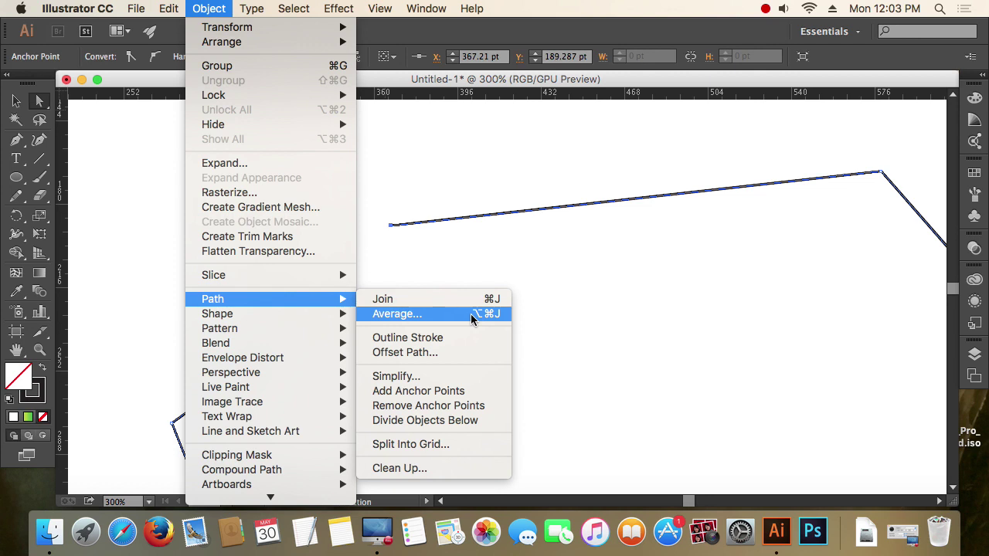
{"action": "left_click", "coordinate": [430, 314]}
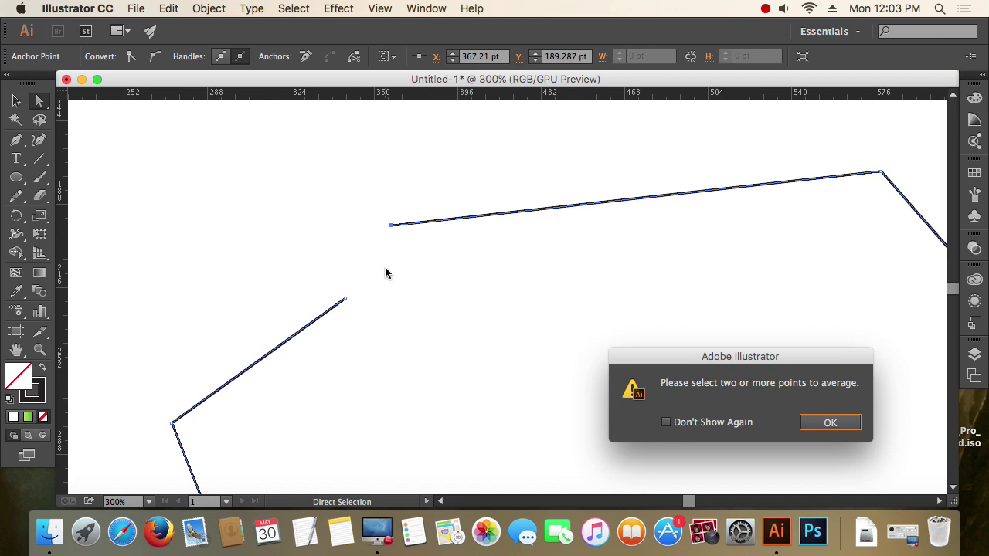
{"action": "left_click", "coordinate": [666, 422]}
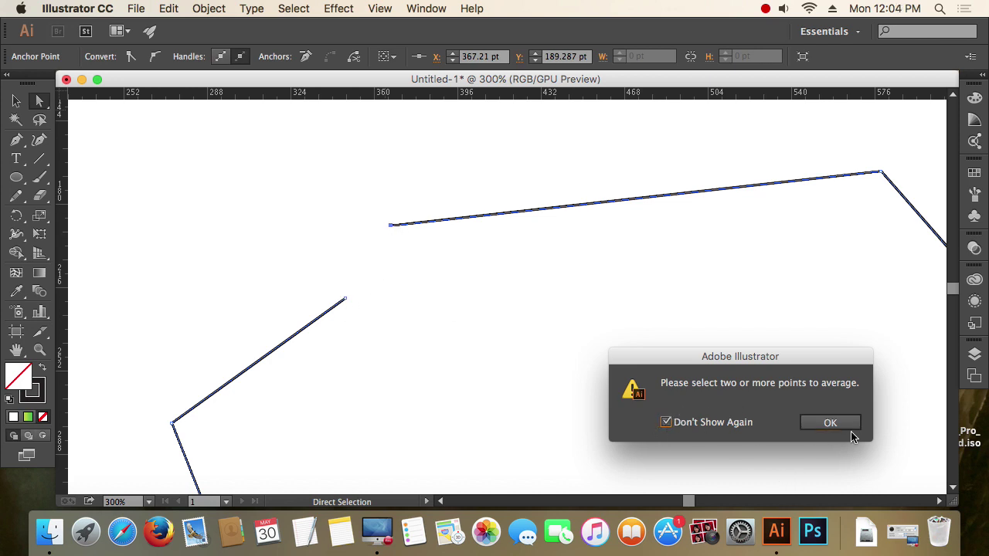
{"action": "left_click", "coordinate": [850, 425]}
Marquee-select the upper loose endpoint and add the lower endpoint to the selection.
{"action": "left_click", "coordinate": [312, 203]}
{"action": "left_click_drag", "start_coordinate": [358, 187], "coordinate": [408, 244]}
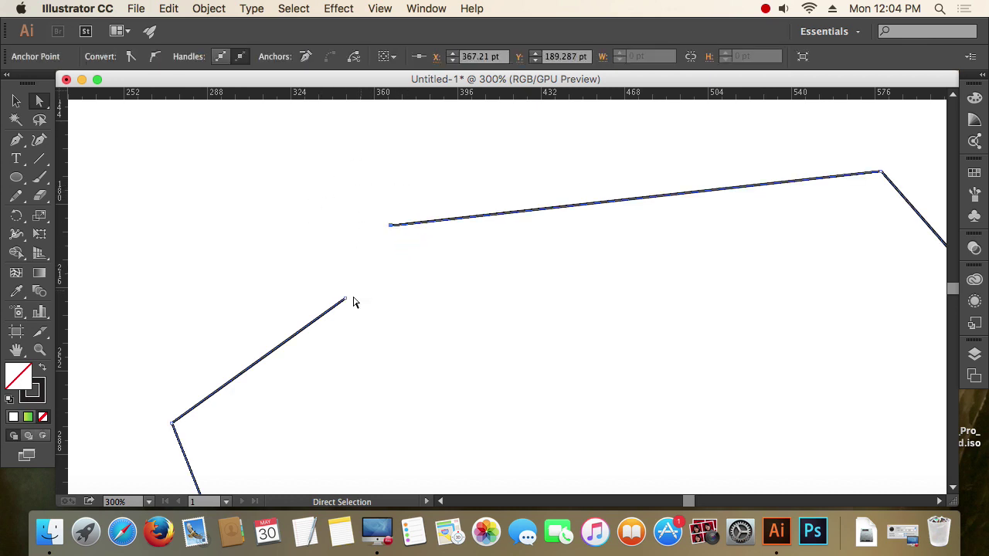
{"action": "left_click", "coordinate": [345, 297], "text": "shift"}
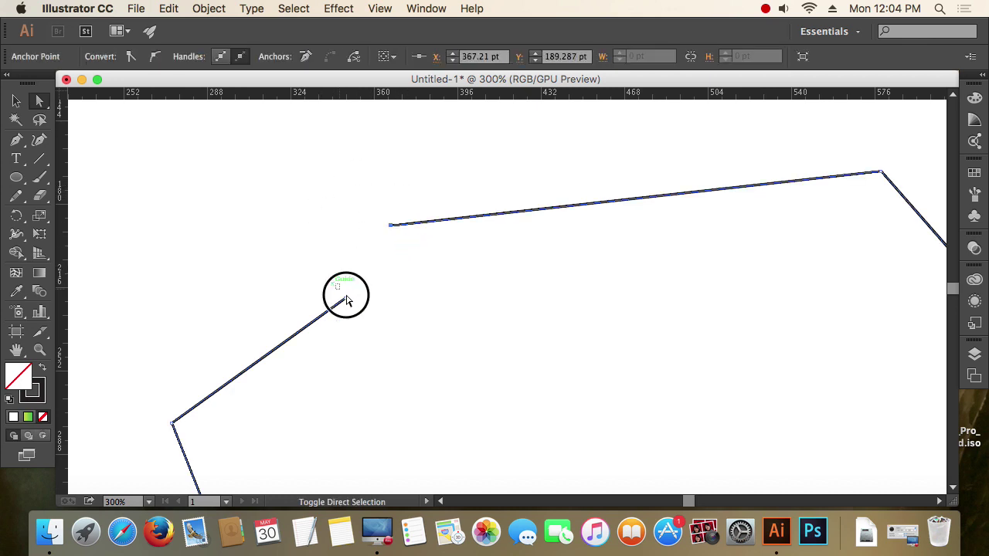
Average the two loose endpoints on both axes to close the upper-left corner.
{"action": "left_click", "coordinate": [209, 9]}
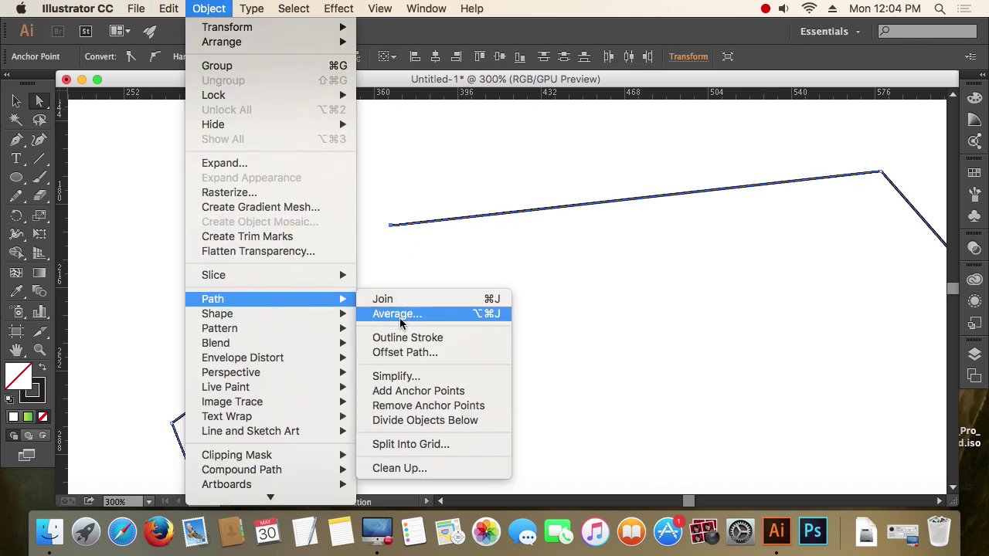
{"action": "left_click", "coordinate": [403, 314]}
{"action": "left_click_drag", "start_coordinate": [687, 223], "coordinate": [714, 168]}
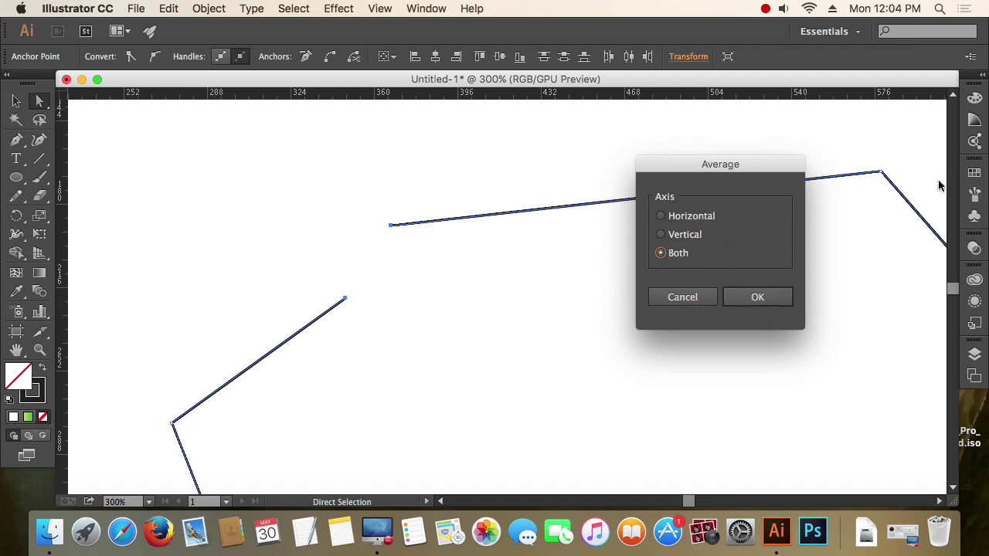
{"action": "left_click_drag", "start_coordinate": [772, 168], "coordinate": [238, 118]}
{"action": "left_click", "coordinate": [237, 248]}
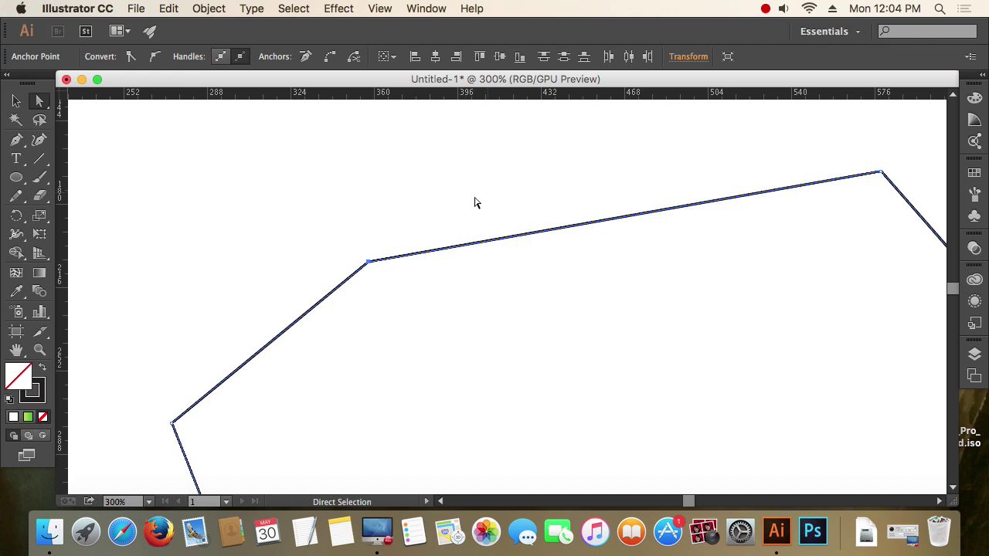
Reselect the merged corner point and average it again on both axes.
{"action": "left_click", "coordinate": [398, 219]}
{"action": "left_click", "coordinate": [368, 262]}
{"action": "left_click_drag", "start_coordinate": [333, 231], "coordinate": [378, 298]}
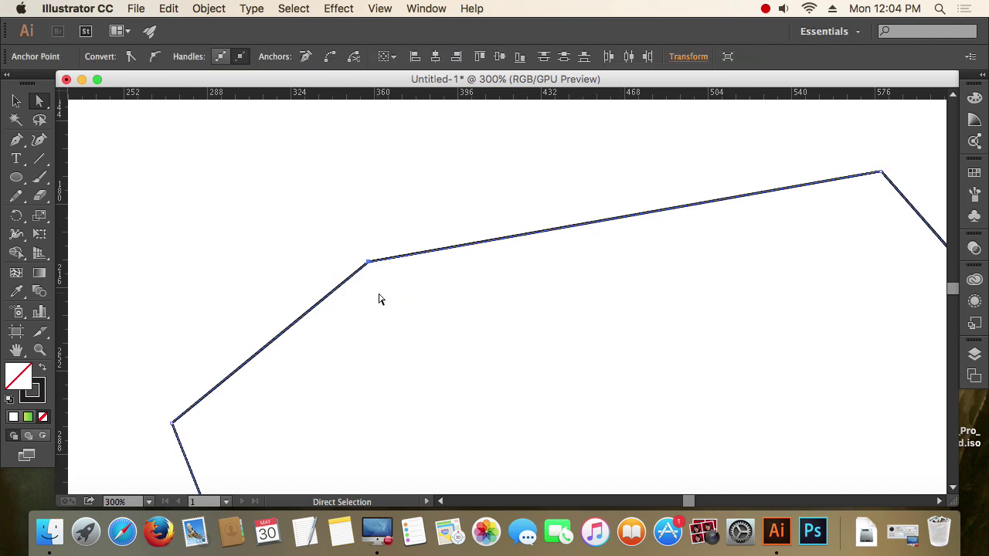
{"action": "left_click", "coordinate": [507, 298]}
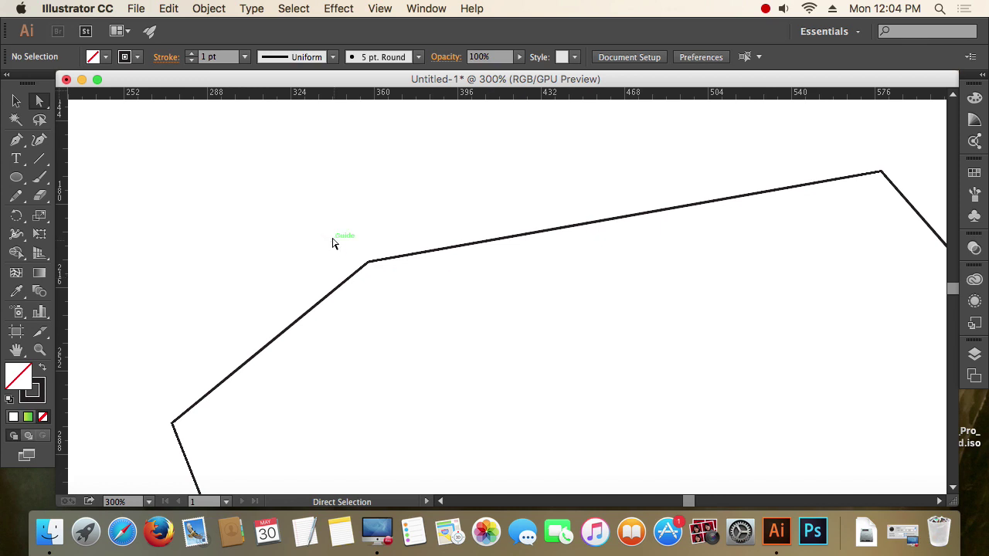
{"action": "left_click_drag", "start_coordinate": [332, 238], "coordinate": [460, 336]}
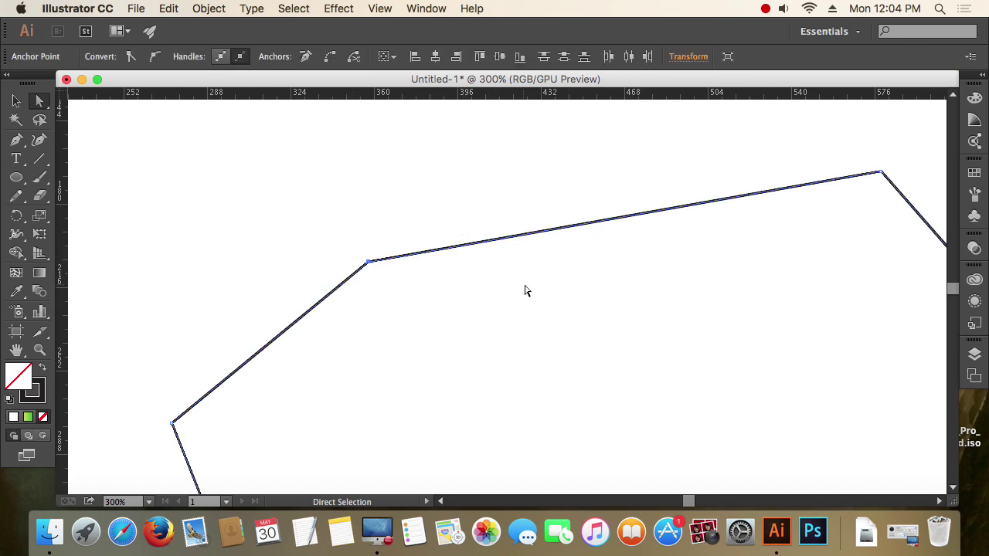
{"action": "key", "text": "v"}
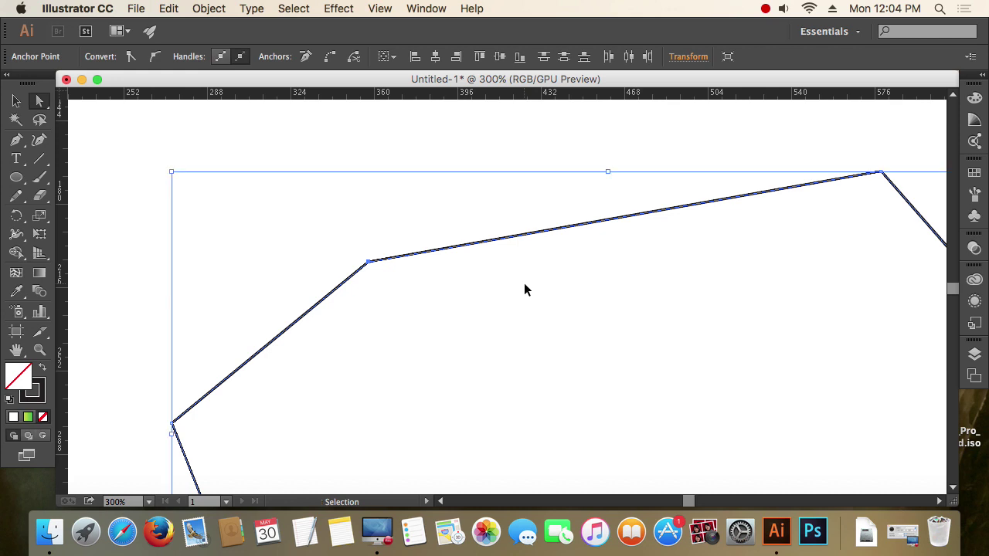
{"action": "key", "text": "alt+super+j"}
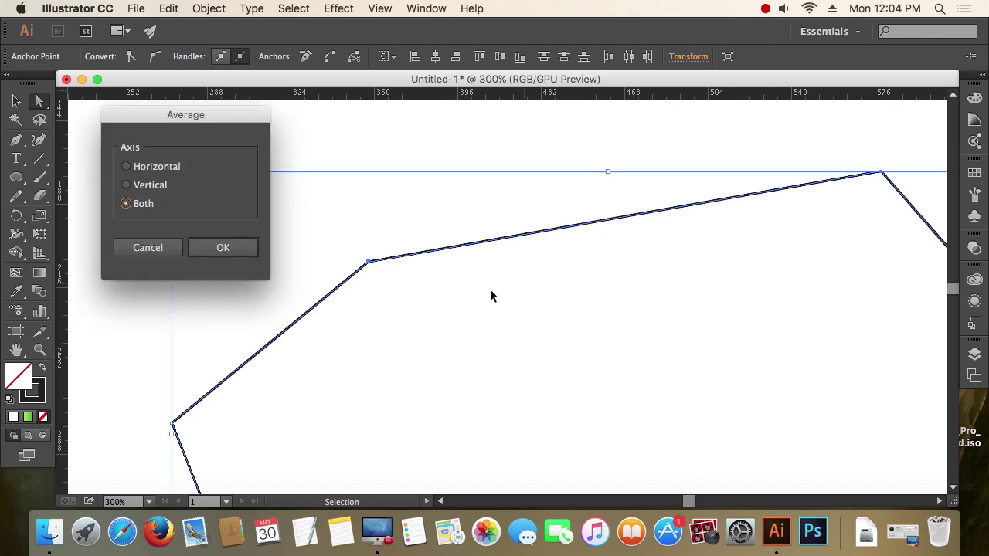
{"action": "left_click", "coordinate": [237, 255]}
Reselect the merged corner with Direct Selection and zoom out to see the whole polygon.
{"action": "left_click", "coordinate": [316, 242]}
{"action": "left_click_drag", "start_coordinate": [364, 242], "coordinate": [397, 300]}
{"action": "left_click_drag", "start_coordinate": [342, 227], "coordinate": [403, 307]}
{"action": "key", "text": "v"}
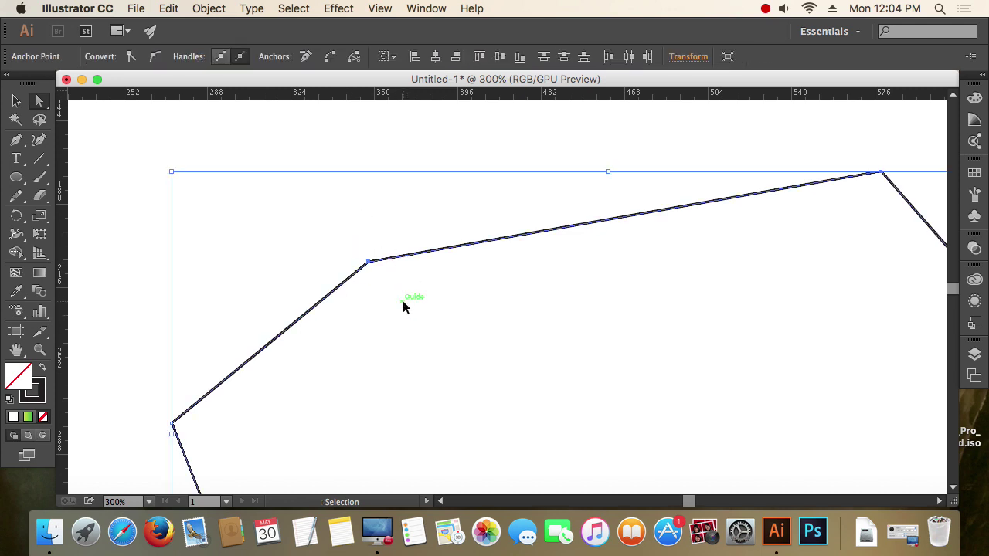
{"action": "key", "text": "a"}
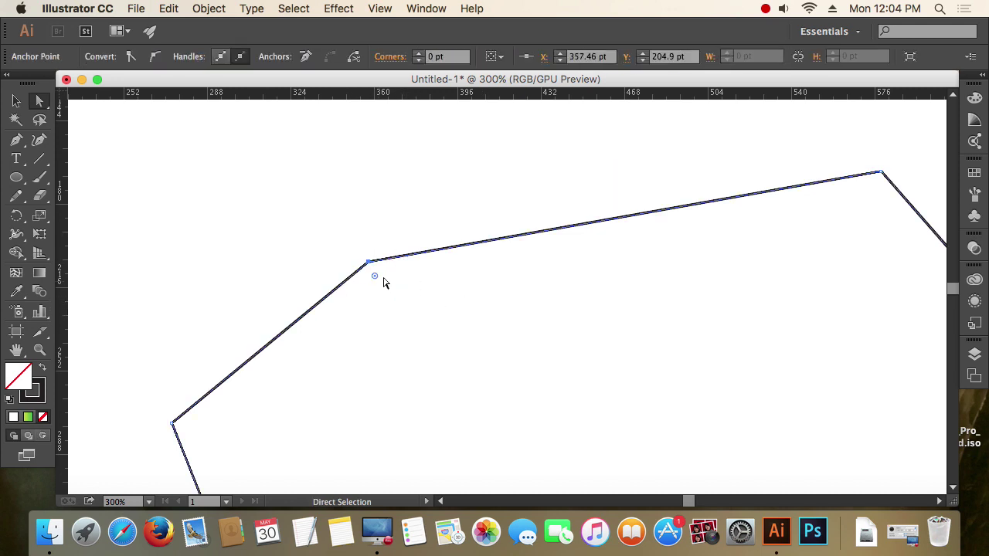
{"action": "left_click", "coordinate": [479, 291]}
{"action": "scroll", "coordinate": [457, 237], "scroll_direction": "down", "scroll_amount": 5}
{"action": "scroll", "coordinate": [488, 260], "scroll_direction": "down", "scroll_amount": 1}
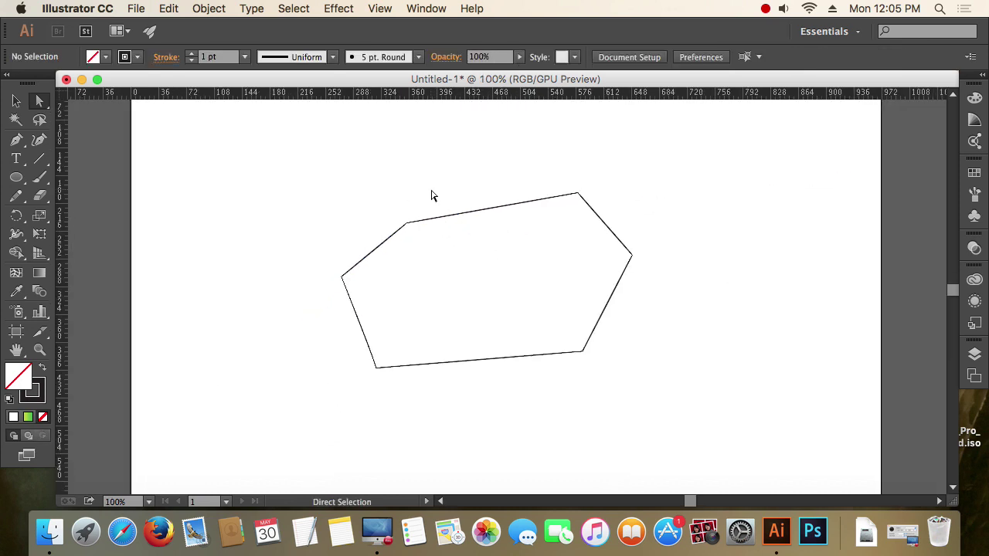
Direct-select the polygon's three left-side corner anchors.
{"action": "left_click_drag", "start_coordinate": [369, 173], "coordinate": [495, 278]}
{"action": "left_click", "coordinate": [580, 237]}
{"action": "left_click_drag", "start_coordinate": [567, 181], "coordinate": [661, 219]}
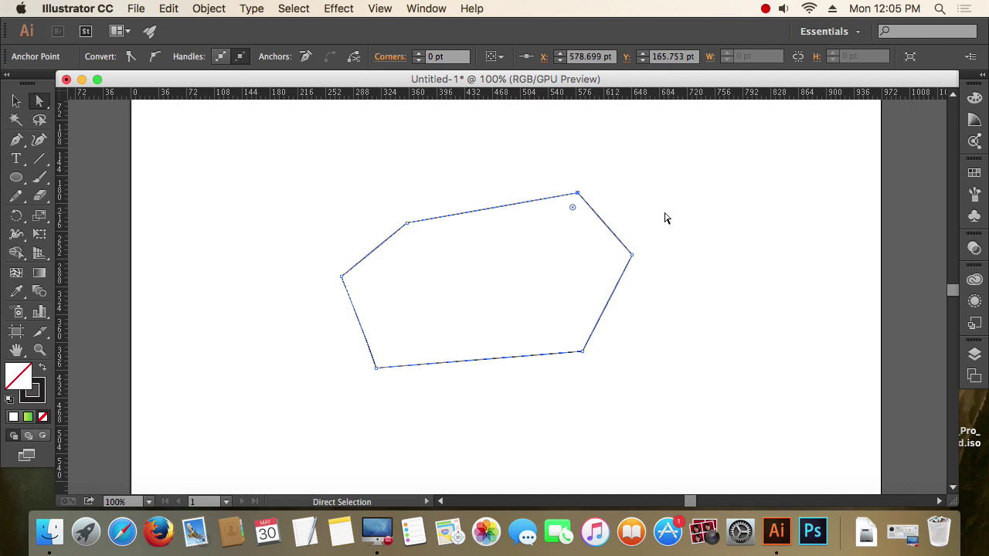
{"action": "left_click", "coordinate": [675, 224]}
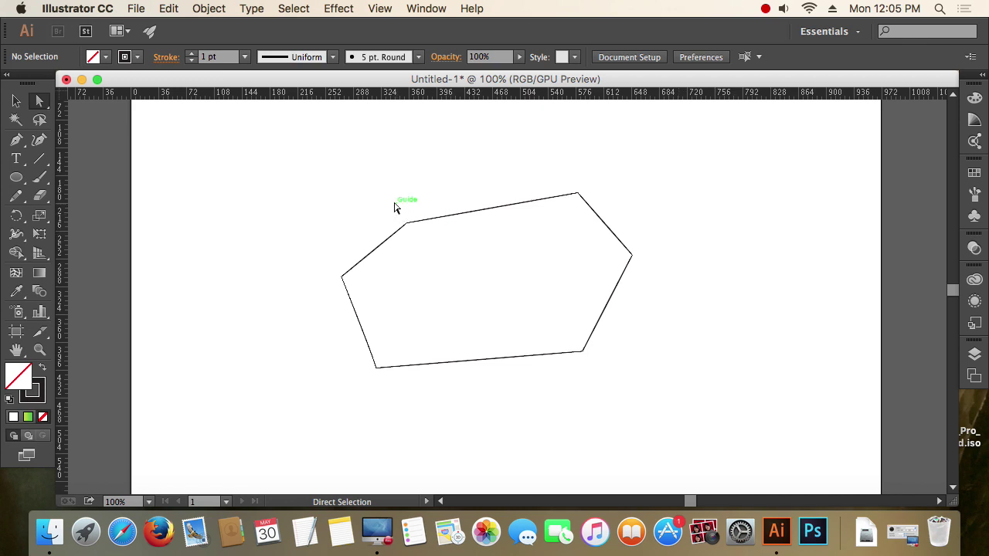
{"action": "left_click", "coordinate": [407, 223]}
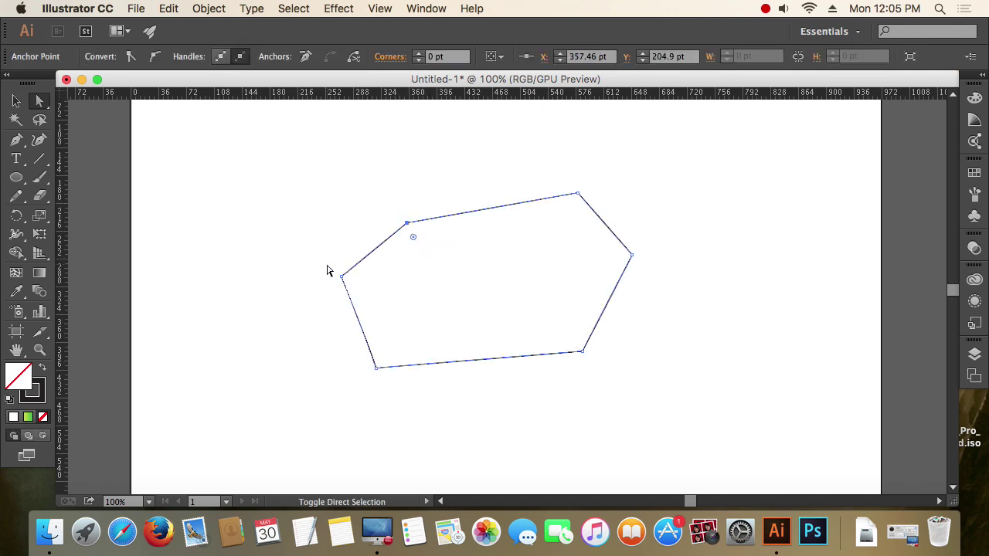
{"action": "left_click_drag", "start_coordinate": [330, 269], "coordinate": [371, 304]}
{"action": "left_click_drag", "start_coordinate": [348, 363], "coordinate": [383, 376]}
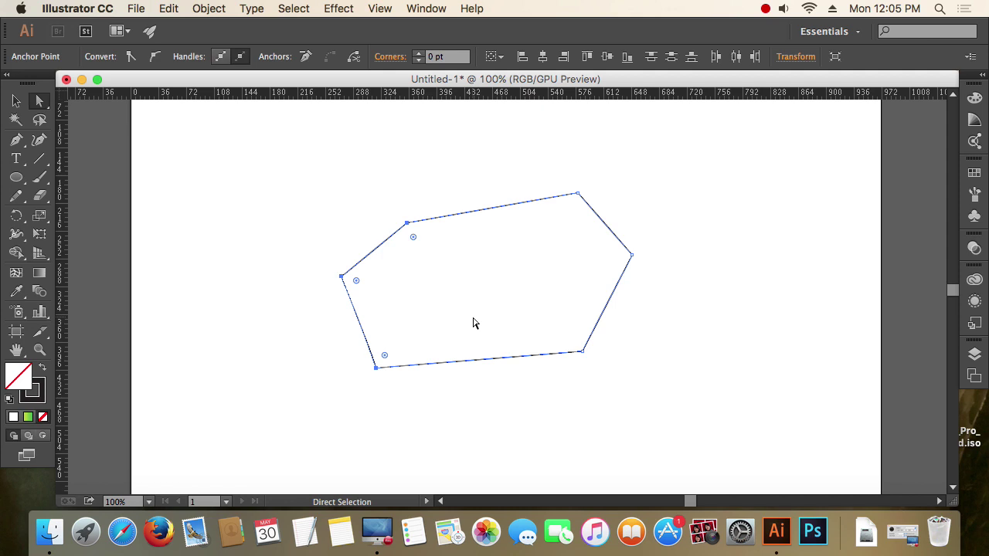
Average the left anchors on the Vertical axis to straighten the left edge, then select the right-side anchors.
{"action": "key", "text": "v"}
{"action": "key", "text": "alt+ctrl+j"}
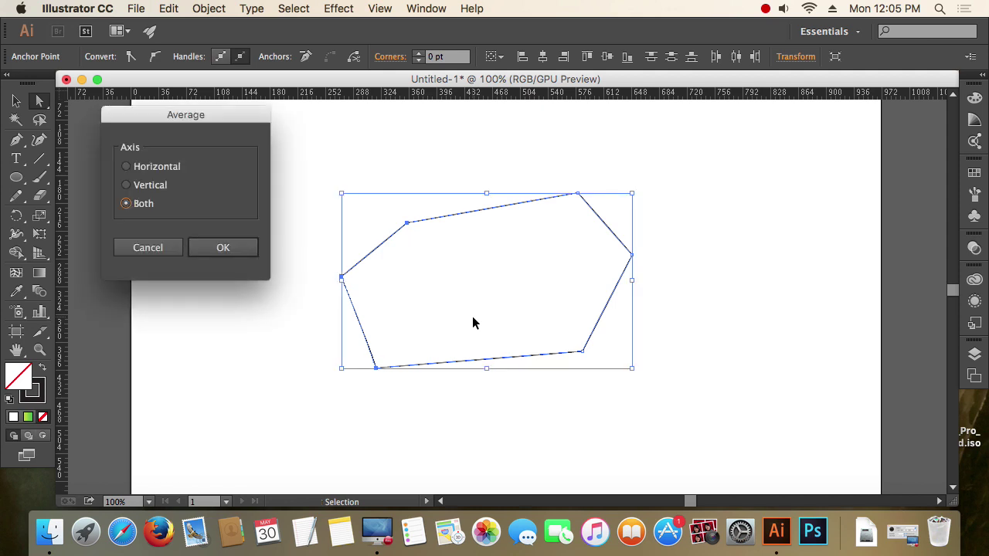
{"action": "left_click", "coordinate": [127, 186]}
{"action": "left_click", "coordinate": [226, 248]}
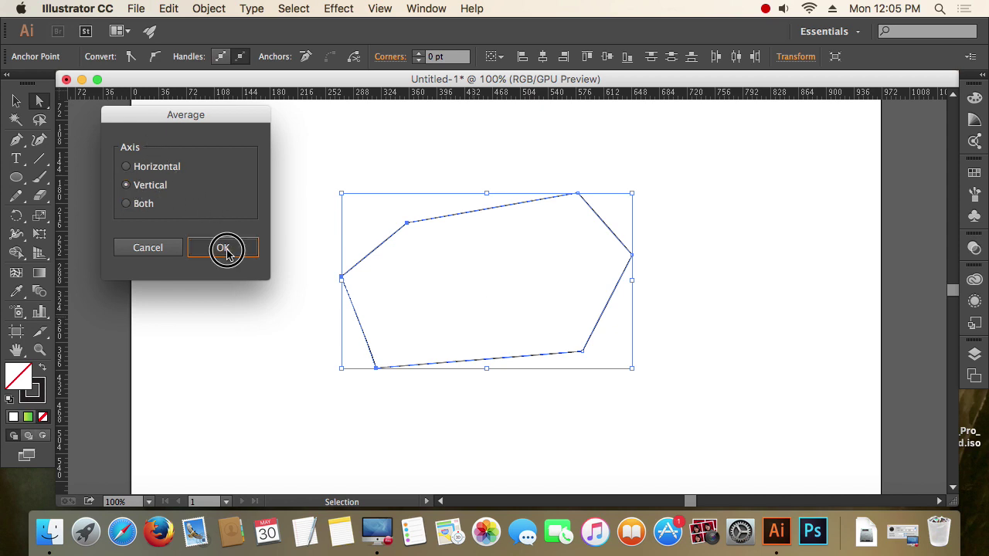
{"action": "left_click", "coordinate": [457, 281]}
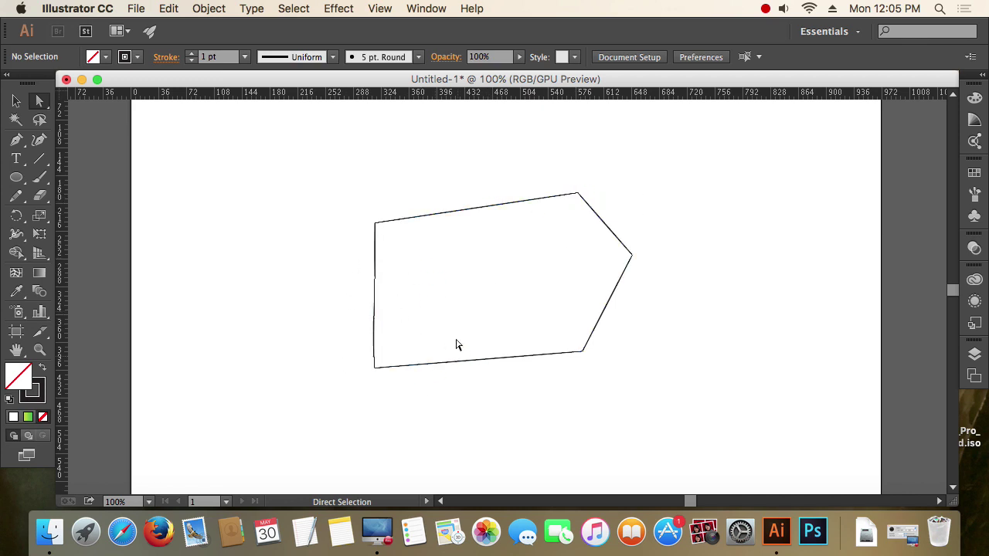
{"action": "left_click_drag", "start_coordinate": [566, 159], "coordinate": [637, 414]}
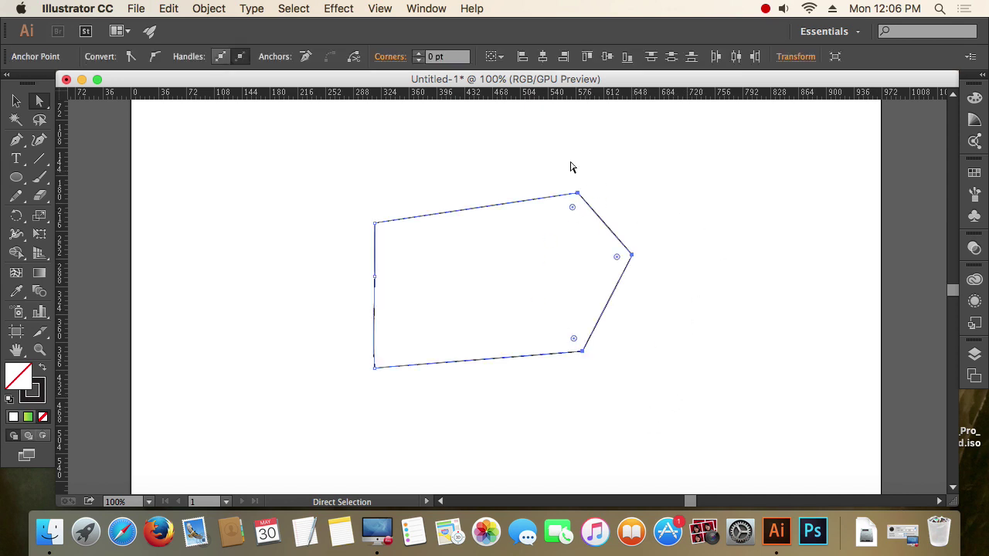
Average the right-side corner anchors on the Vertical axis to straighten the right edge.
{"action": "key", "text": "super"}
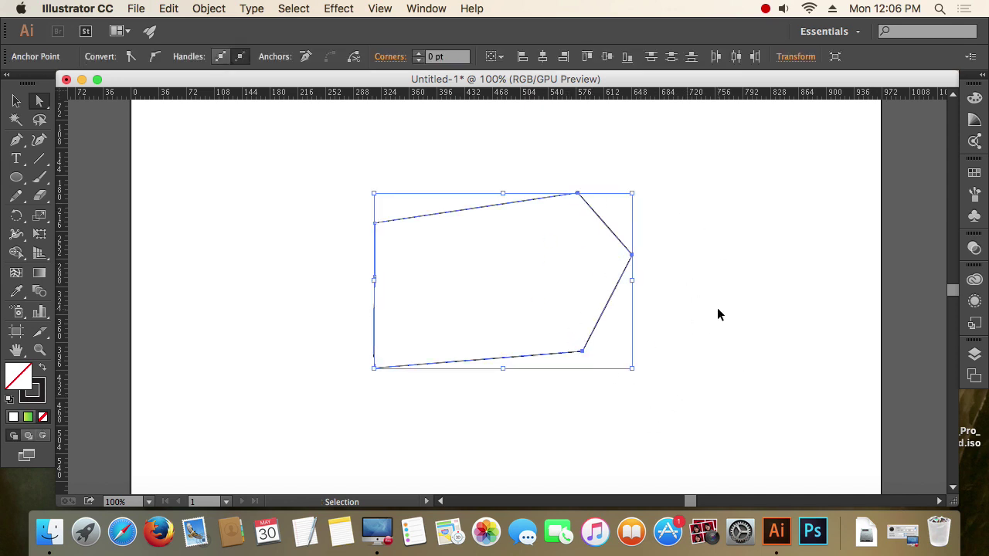
{"action": "key", "text": "super+alt+j"}
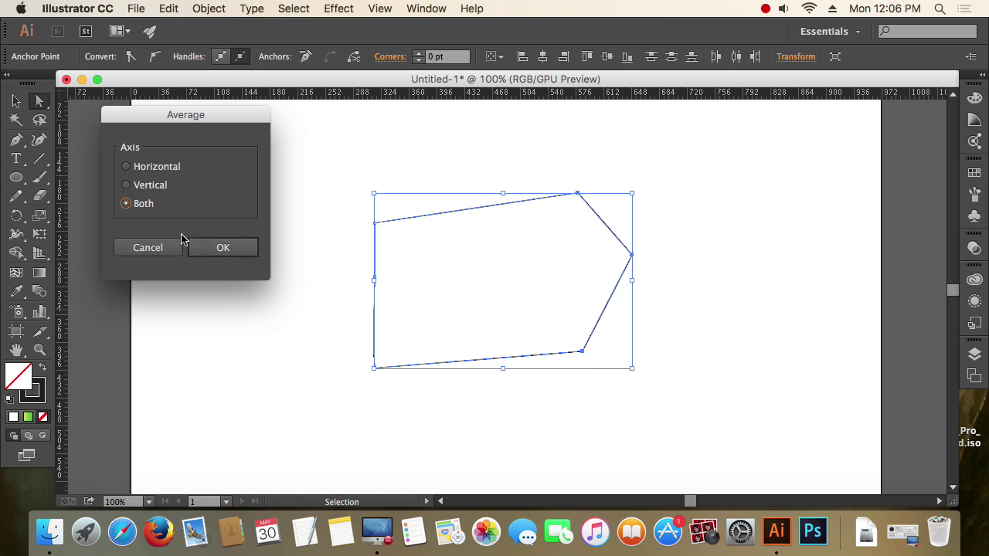
{"action": "left_click", "coordinate": [146, 185]}
{"action": "left_click", "coordinate": [220, 246]}
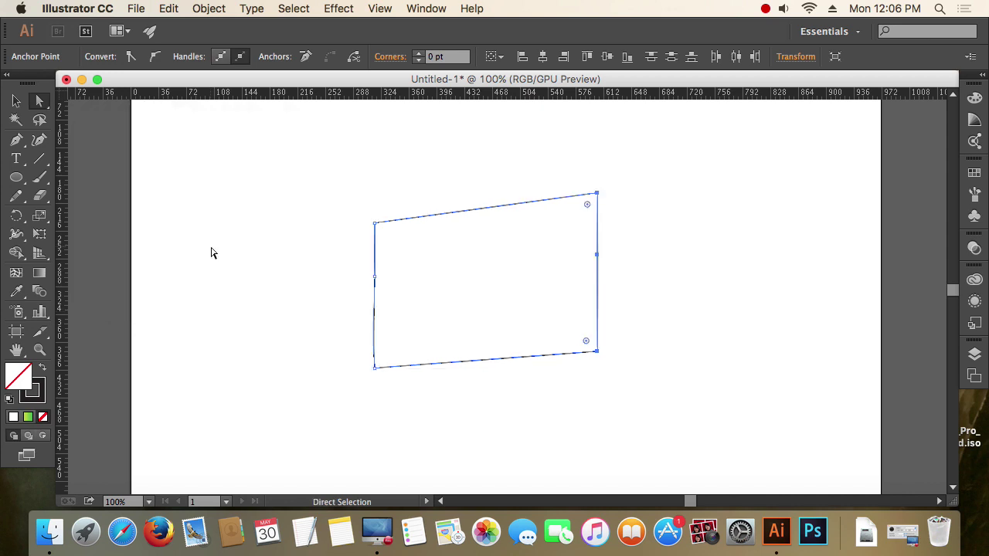
{"action": "left_click", "coordinate": [614, 349]}
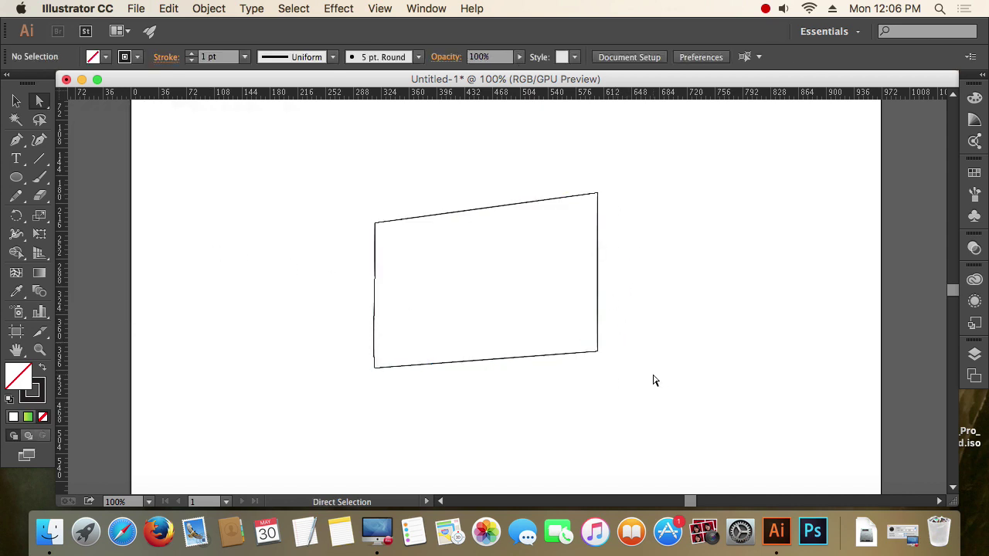
Average the two top anchors on the Horizontal axis to level the top edge.
{"action": "left_click_drag", "start_coordinate": [331, 175], "coordinate": [642, 232]}
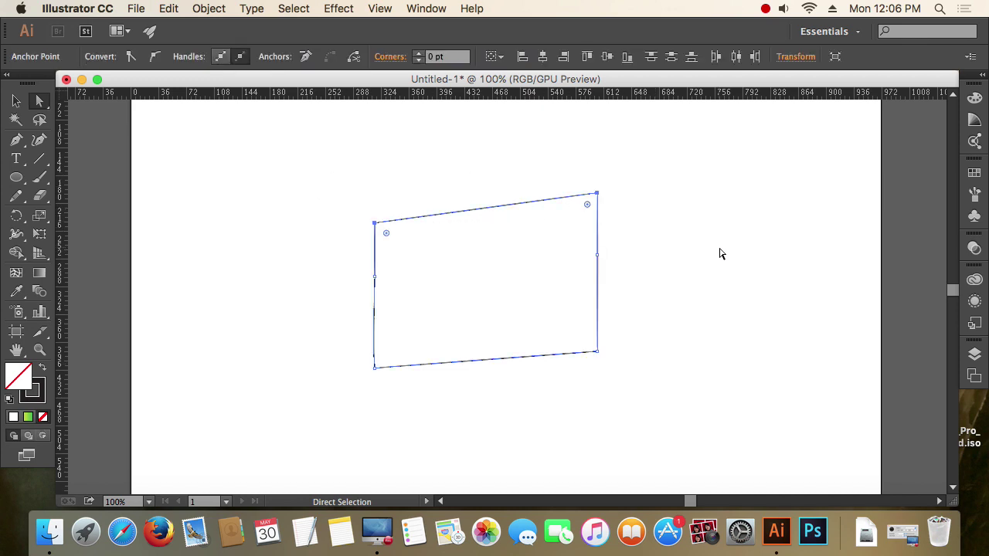
{"action": "key", "text": "v"}
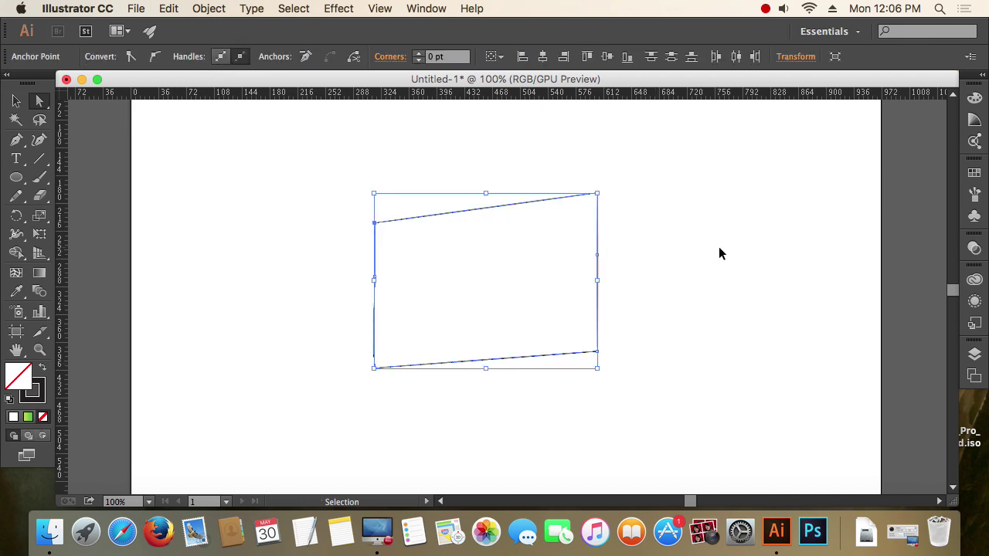
{"action": "key", "text": "alt+super+j"}
{"action": "left_click", "coordinate": [171, 170]}
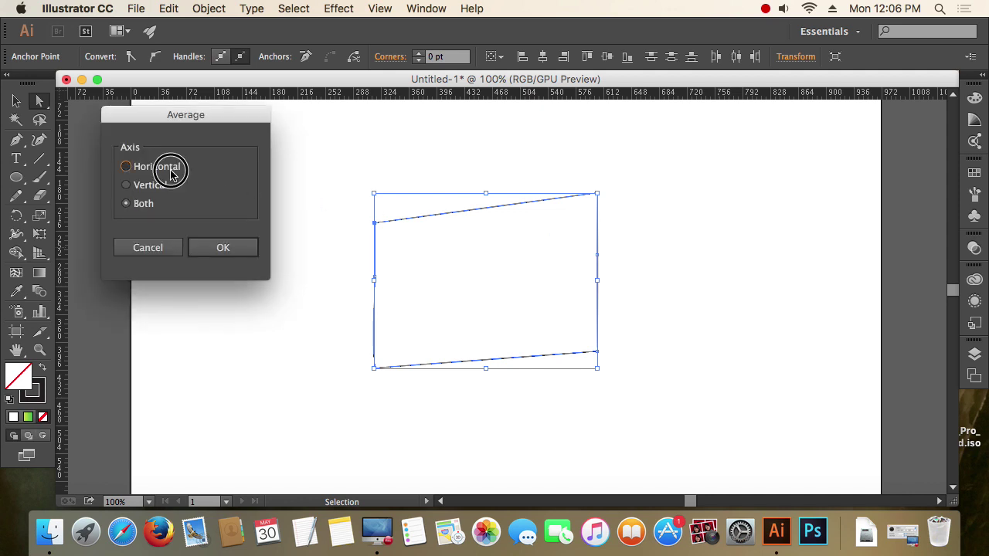
{"action": "left_click", "coordinate": [210, 250]}
{"action": "left_click", "coordinate": [651, 254]}
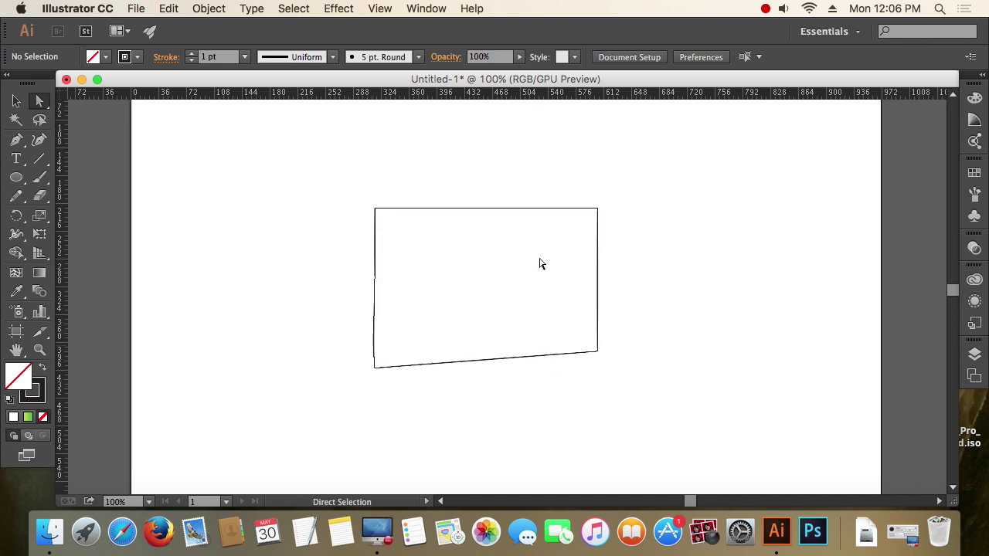
Average the two bottom anchors on the Horizontal axis to level the bottom edge.
{"action": "left_click", "coordinate": [372, 210]}
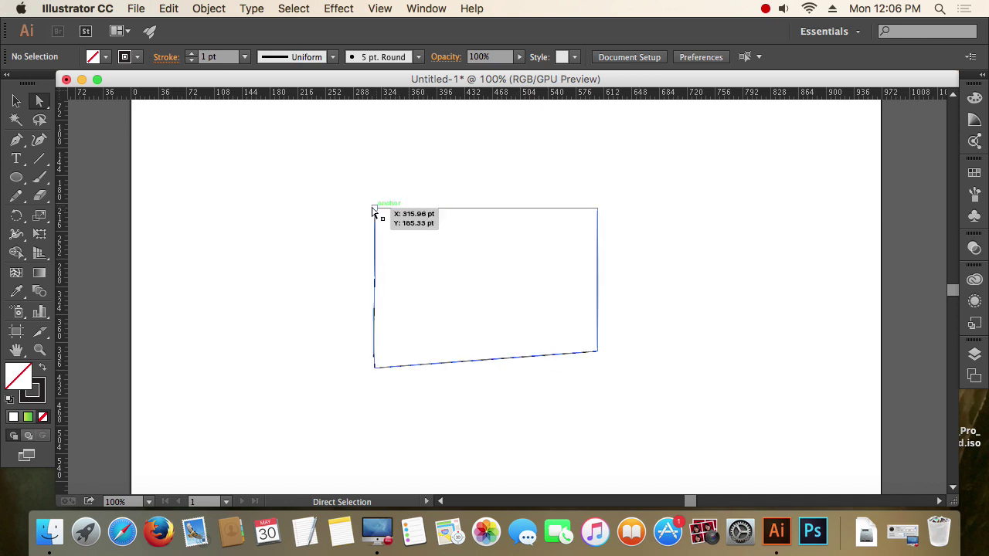
{"action": "left_click", "coordinate": [627, 216]}
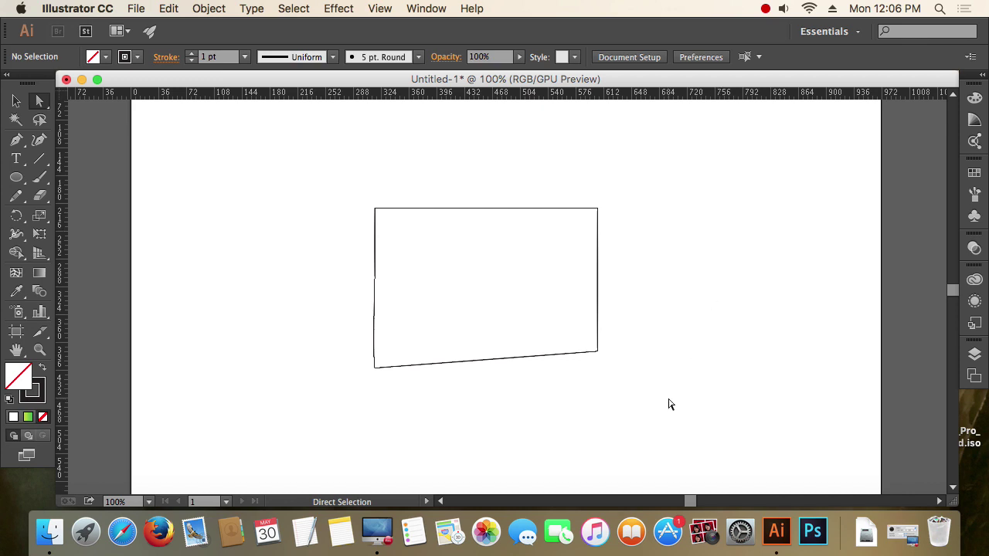
{"action": "left_click_drag", "start_coordinate": [667, 398], "coordinate": [393, 387]}
{"action": "left_click", "coordinate": [538, 390]}
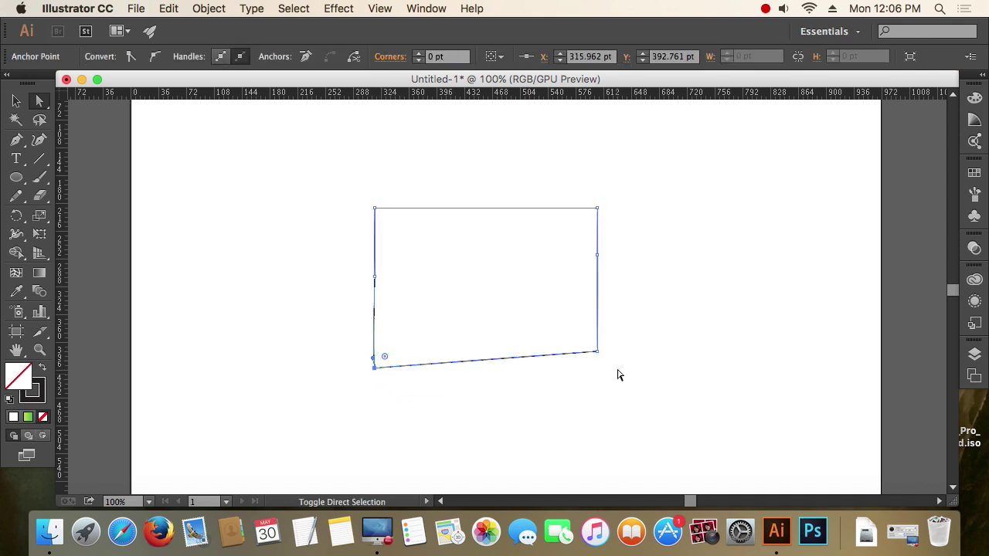
{"action": "left_click", "coordinate": [596, 352], "text": "shift"}
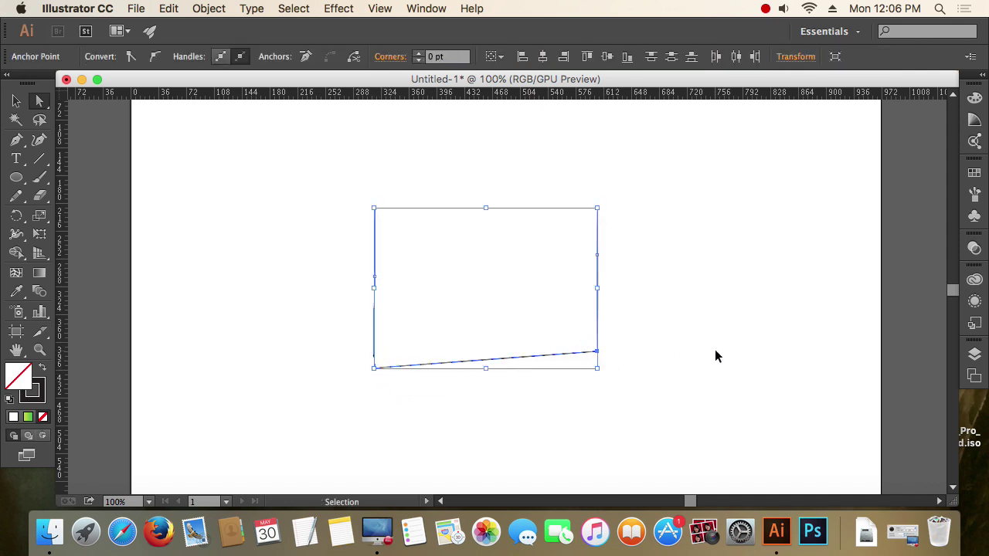
{"action": "key", "text": "super+alt+j"}
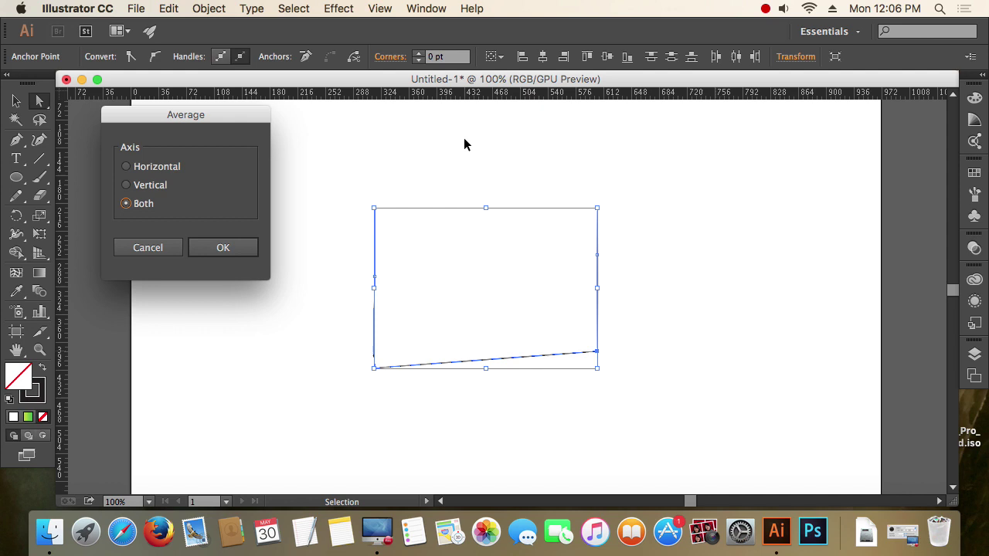
{"action": "left_click", "coordinate": [127, 167]}
{"action": "left_click", "coordinate": [241, 247]}
{"action": "left_click", "coordinate": [271, 294]}
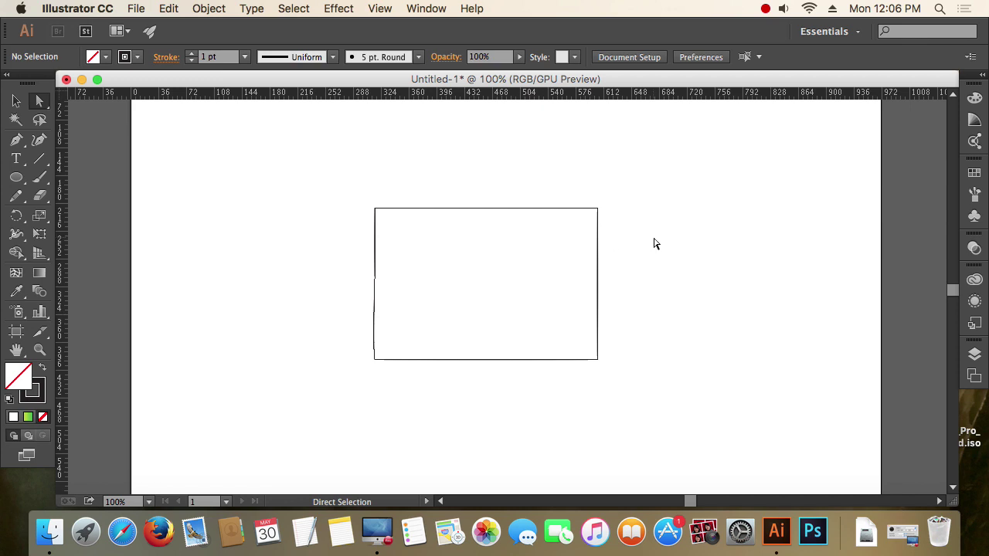
Drag the stray left-edge anchor down onto the bottom-left corner.
{"action": "left_click_drag", "start_coordinate": [356, 332], "coordinate": [435, 347]}
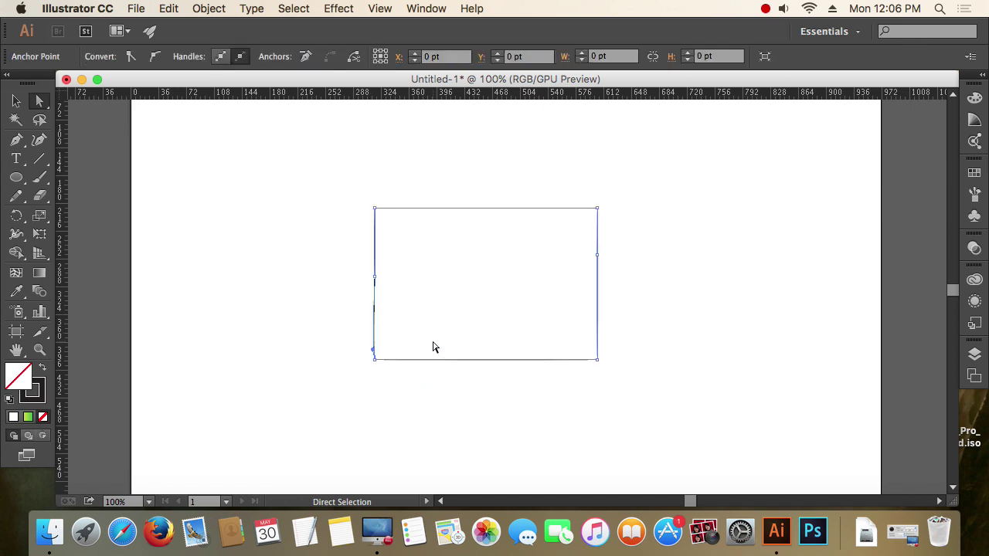
{"action": "scroll", "coordinate": [355, 382], "scroll_direction": "up", "scroll_amount": 3}
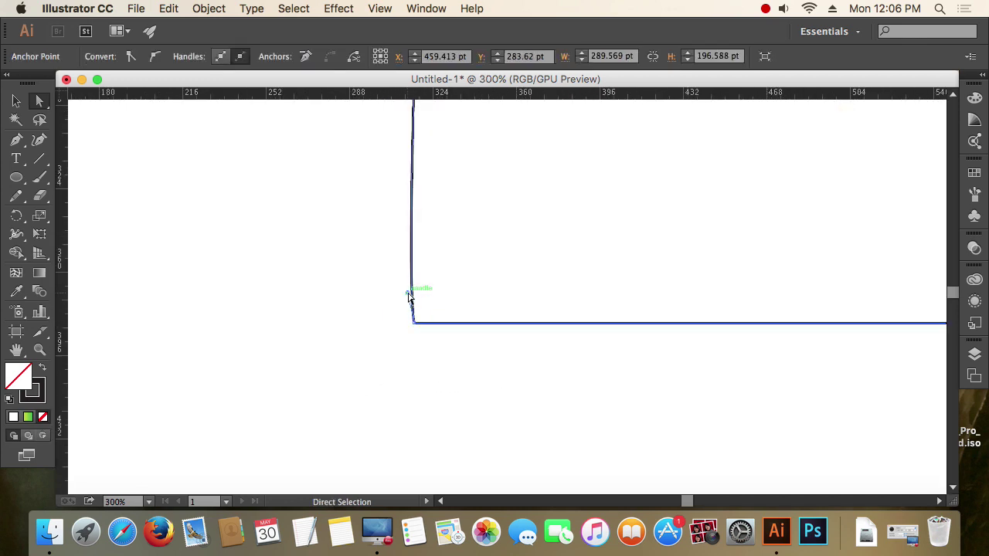
{"action": "left_click_drag", "start_coordinate": [409, 292], "coordinate": [414, 328]}
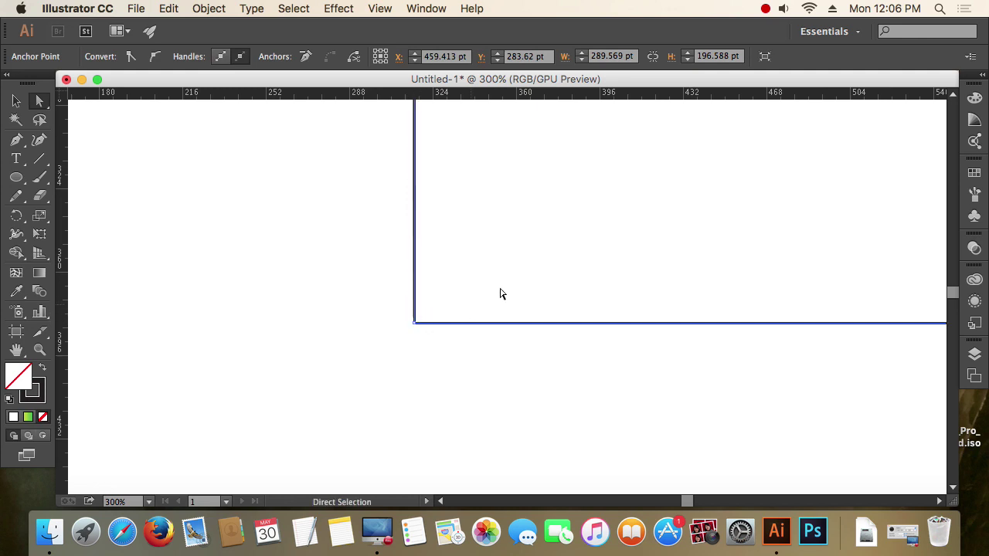
{"action": "scroll", "coordinate": [499, 291], "scroll_direction": "down", "scroll_amount": 3}
{"action": "scroll", "coordinate": [501, 291], "scroll_direction": "right", "scroll_amount": 3}
{"action": "left_click", "coordinate": [483, 256]}
Zoom out to the whole artboard, reselect the rectangle, and switch to the Selection tool.
{"action": "scroll", "coordinate": [740, 286], "scroll_direction": "down", "scroll_amount": 2}
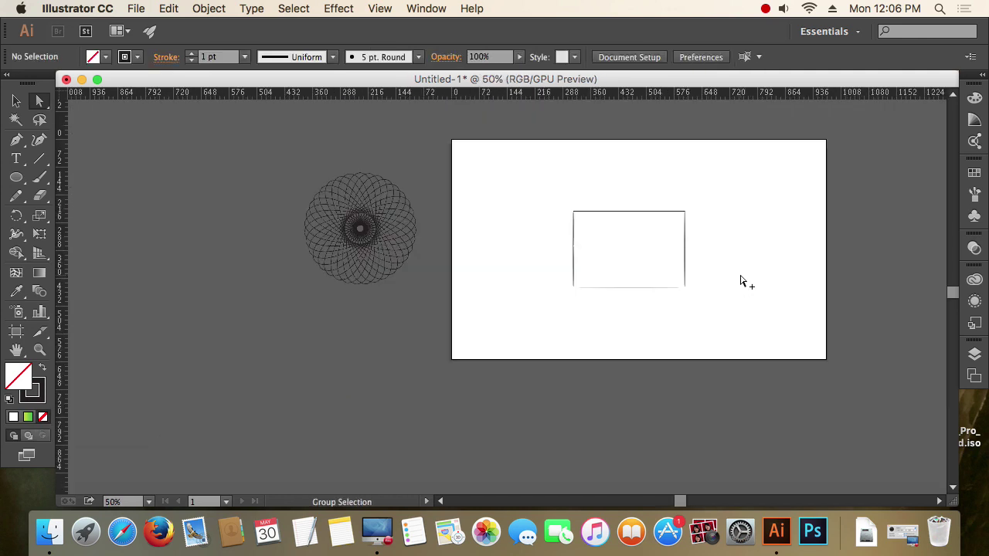
{"action": "left_click_drag", "start_coordinate": [743, 281], "coordinate": [642, 268]}
{"action": "scroll", "coordinate": [624, 260], "scroll_direction": "down", "scroll_amount": 2}
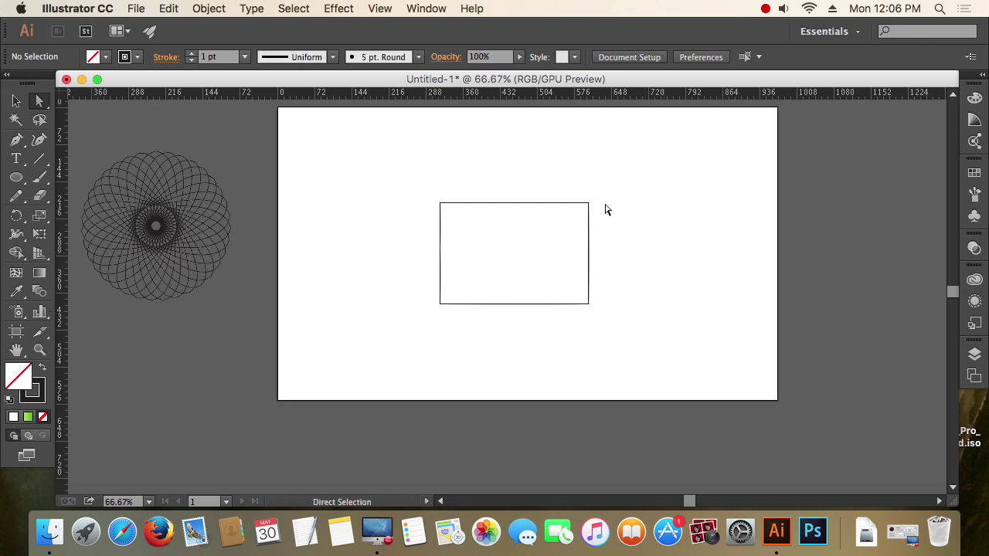
{"action": "left_click", "coordinate": [490, 256]}
{"action": "left_click_drag", "start_coordinate": [404, 168], "coordinate": [644, 397]}
{"action": "left_click", "coordinate": [658, 332]}
{"action": "left_click", "coordinate": [16, 101]}
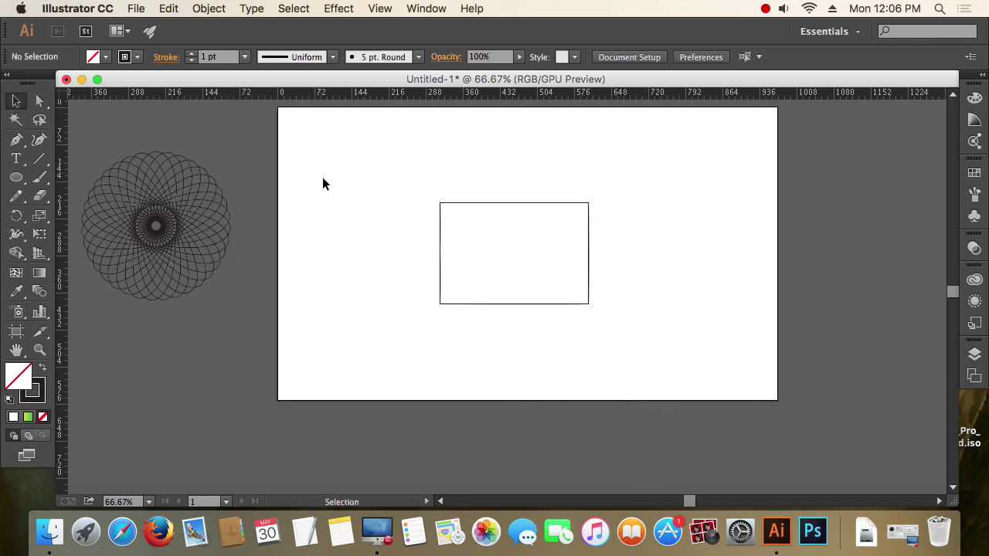
{"action": "left_click", "coordinate": [766, 9]}
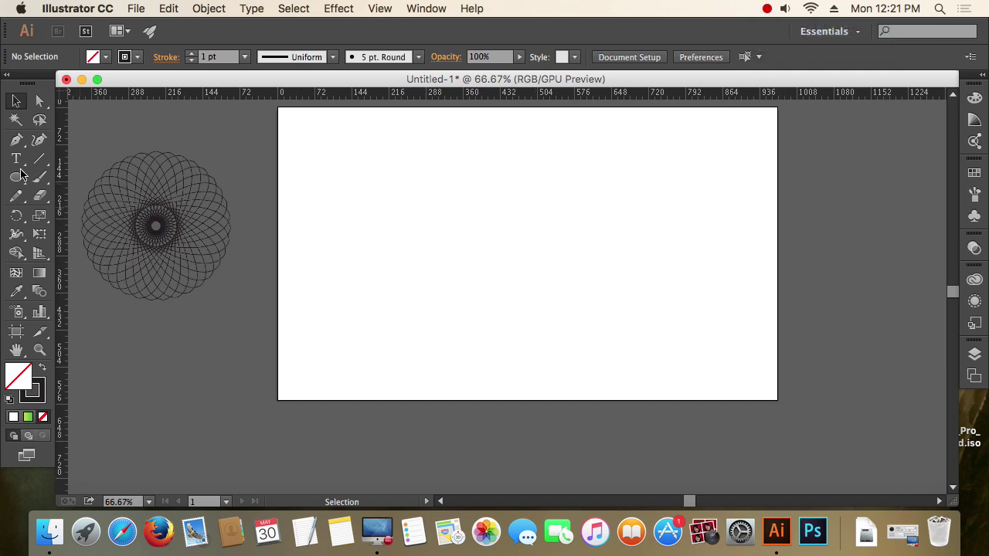
Draw a rectangle in the middle of the artboard with no fill and a black outline.
{"action": "left_click_drag", "start_coordinate": [15, 177], "coordinate": [74, 176]}
{"action": "left_click_drag", "start_coordinate": [418, 200], "coordinate": [656, 332]}
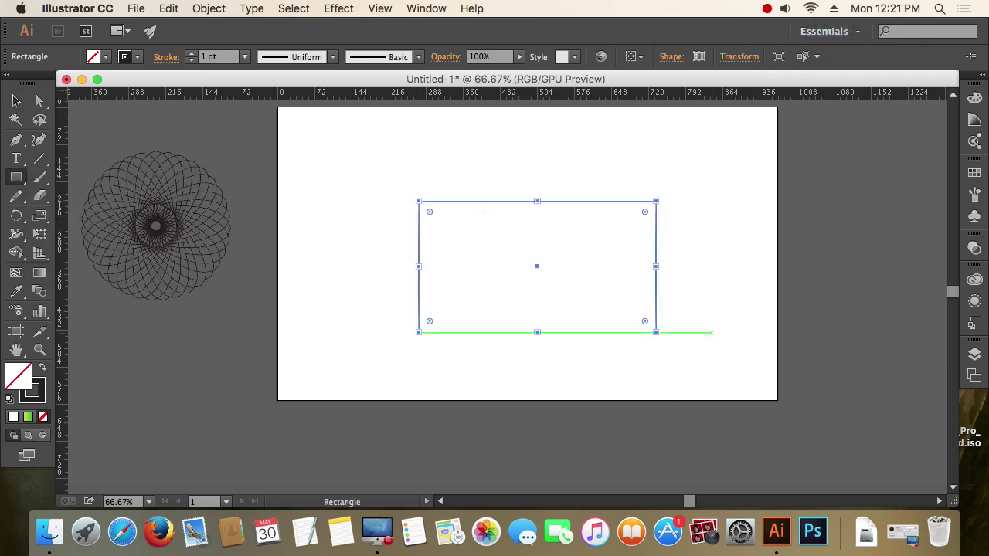
{"action": "left_click", "coordinate": [15, 100]}
{"action": "left_click_drag", "start_coordinate": [400, 167], "coordinate": [502, 254]}
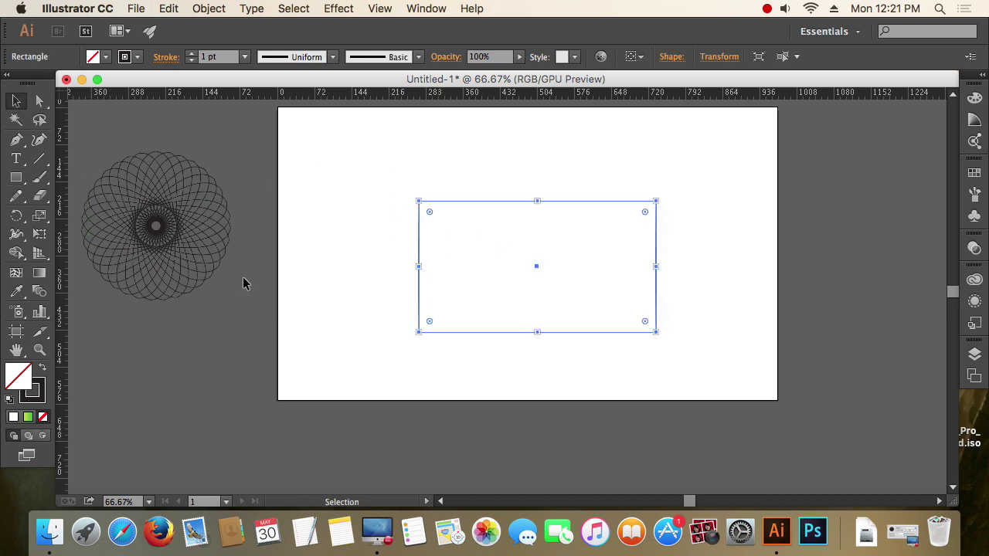
{"action": "left_click", "coordinate": [44, 373]}
{"action": "left_click", "coordinate": [44, 373]}
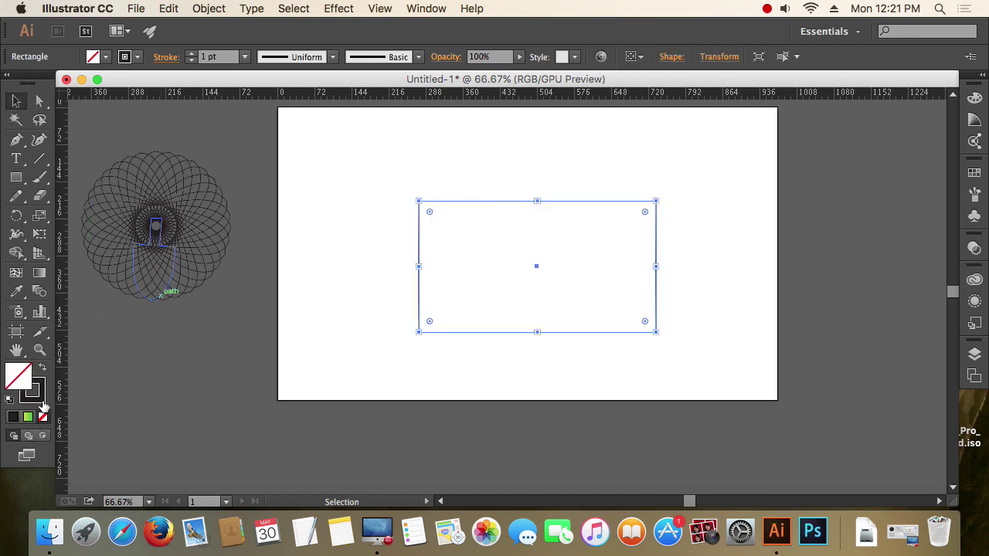
Increase the rectangle's stroke weight to 15 pt.
{"action": "left_click", "coordinate": [191, 54]}
{"action": "left_click", "coordinate": [191, 54]}
{"action": "left_click", "coordinate": [191, 54]}
{"action": "left_click", "coordinate": [191, 54]}
{"action": "left_click", "coordinate": [190, 54]}
{"action": "left_click", "coordinate": [191, 54]}
{"action": "left_click", "coordinate": [191, 54]}
{"action": "left_click", "coordinate": [191, 54]}
{"action": "left_click", "coordinate": [191, 54]}
{"action": "left_click", "coordinate": [191, 54]}
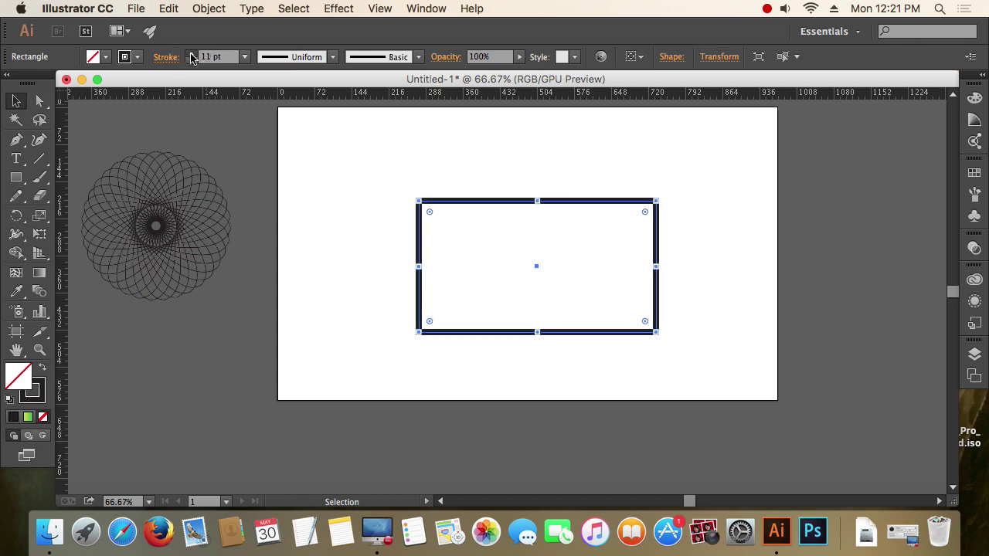
{"action": "left_click", "coordinate": [191, 55]}
{"action": "left_click", "coordinate": [191, 54]}
{"action": "left_click", "coordinate": [191, 54]}
{"action": "left_click", "coordinate": [191, 54]}
{"action": "left_click", "coordinate": [559, 175]}
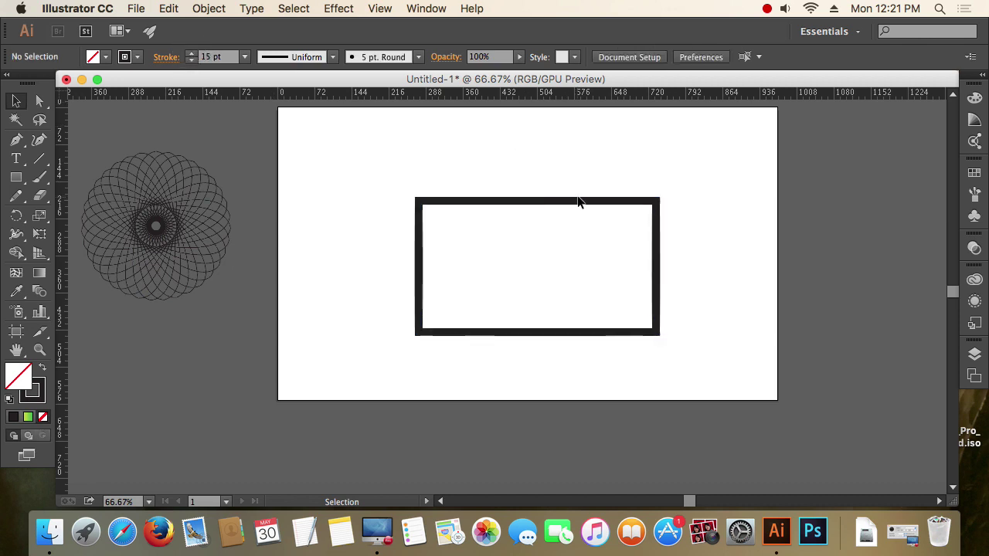
{"action": "scroll", "coordinate": [587, 205], "scroll_direction": "up", "scroll_amount": 2}
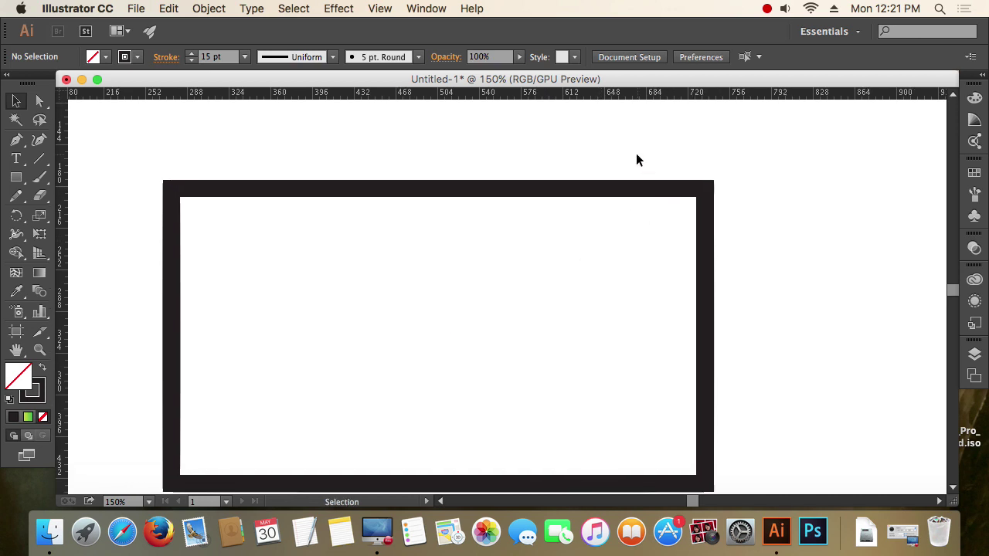
{"action": "left_click_drag", "start_coordinate": [636, 159], "coordinate": [752, 232]}
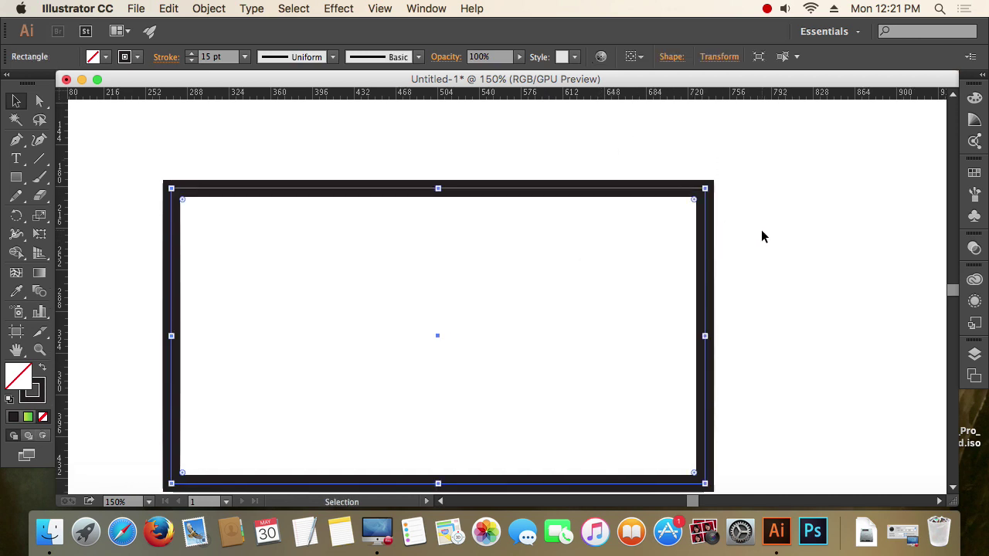
{"action": "left_click", "coordinate": [763, 235]}
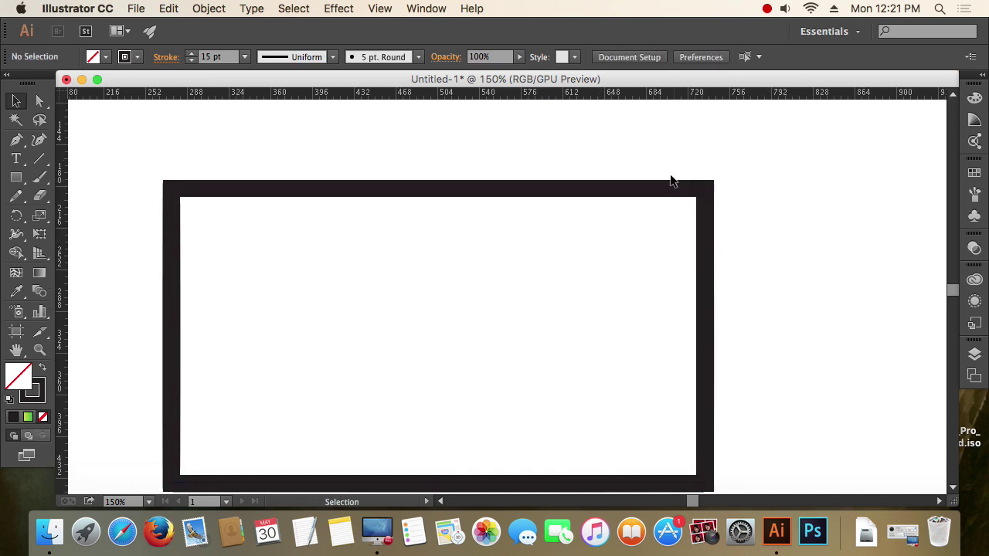
{"action": "left_click", "coordinate": [212, 58]}
{"action": "left_click_drag", "start_coordinate": [677, 177], "coordinate": [756, 267]}
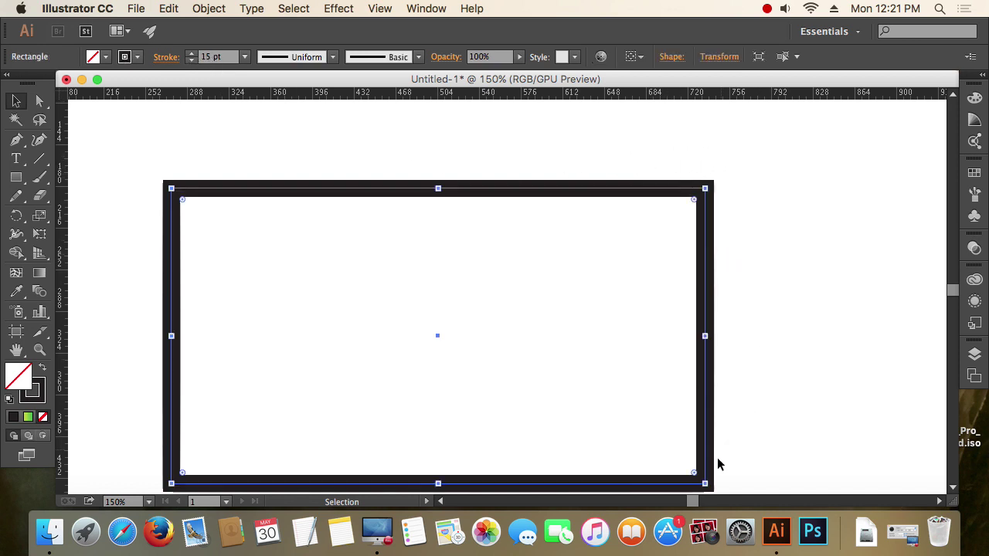
{"action": "left_click_drag", "start_coordinate": [709, 485], "coordinate": [511, 376]}
{"action": "left_click", "coordinate": [674, 351]}
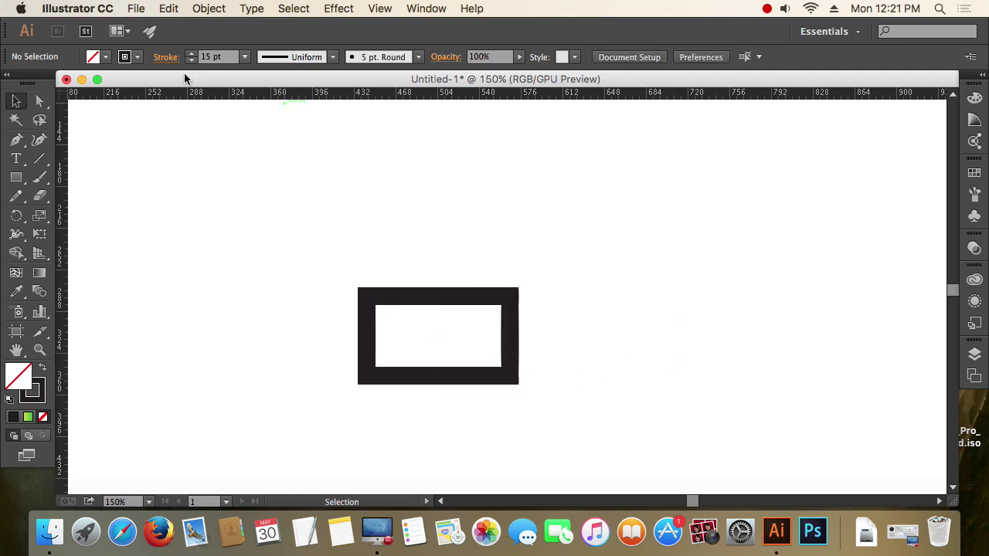
{"action": "left_click_drag", "start_coordinate": [400, 249], "coordinate": [510, 361]}
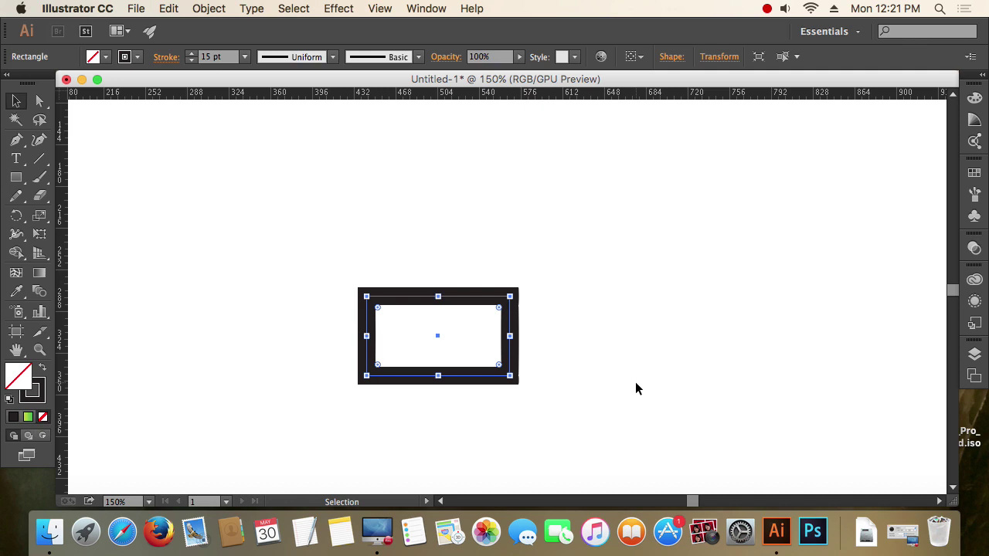
{"action": "key", "text": "super+z"}
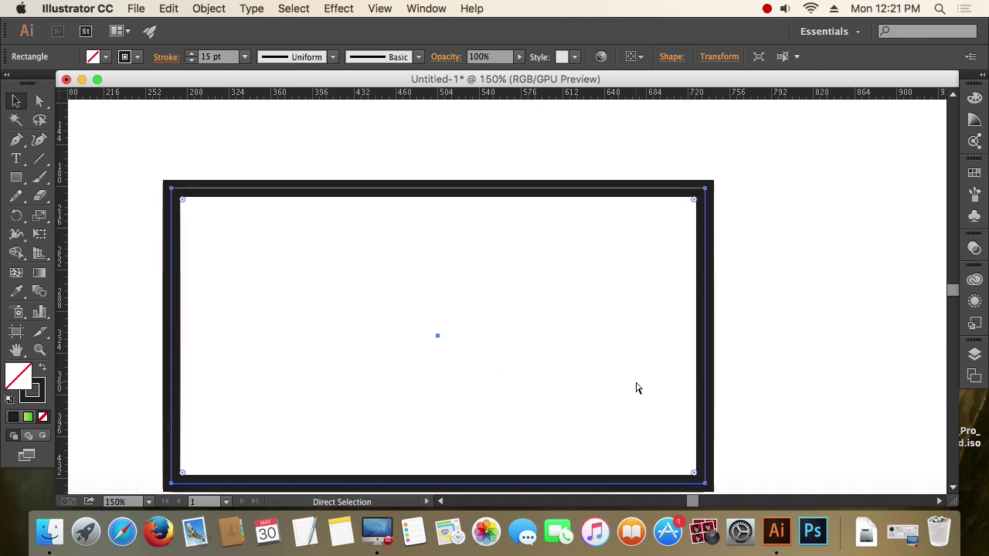
{"action": "left_click", "coordinate": [769, 368]}
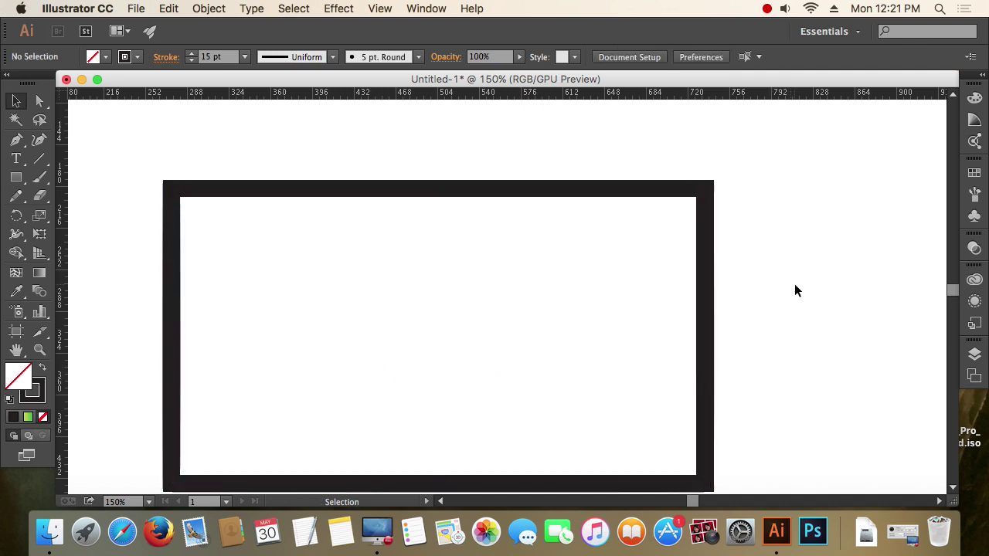
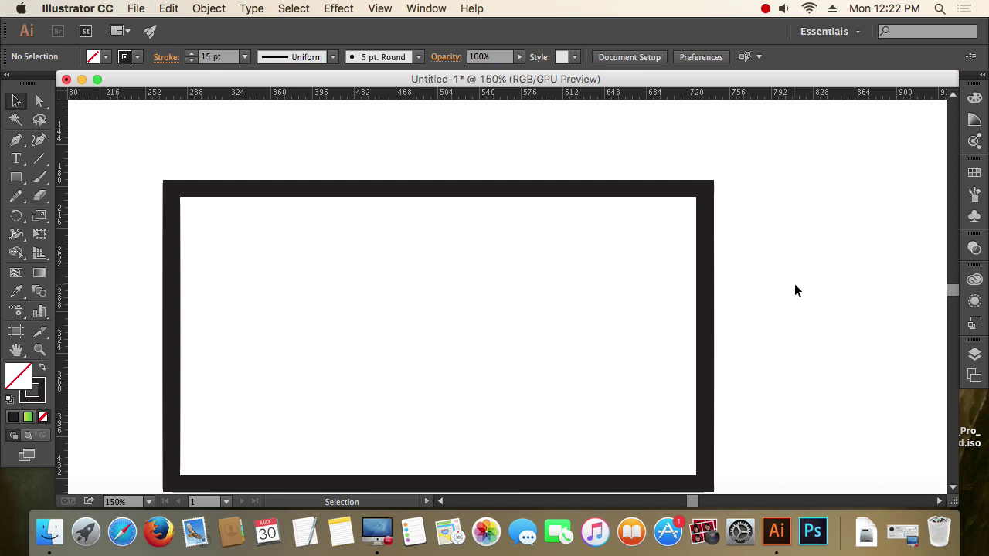
Marquee-select the thick black-framed rectangle on the artboard.
{"action": "scroll", "coordinate": [793, 282], "scroll_direction": "down", "scroll_amount": 2}
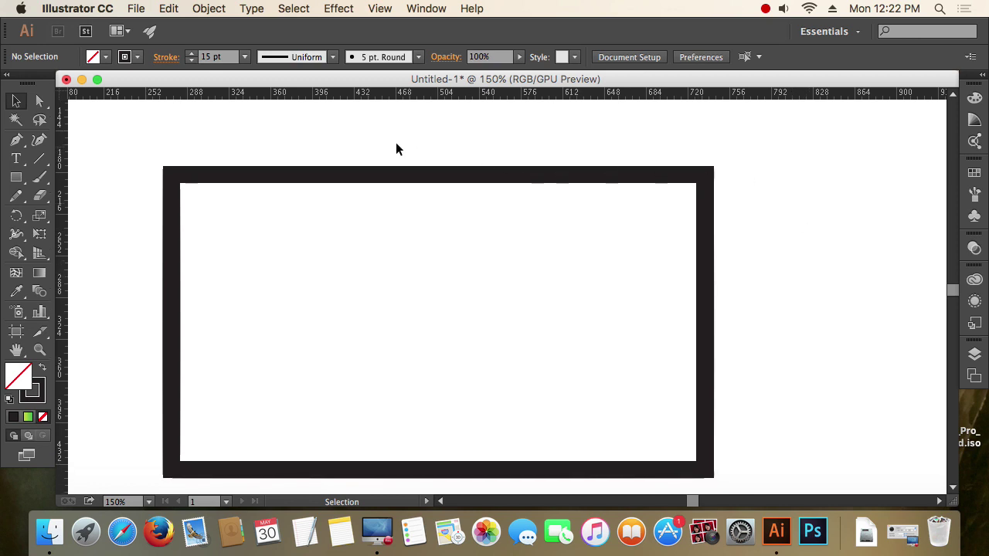
{"action": "left_click_drag", "start_coordinate": [391, 142], "coordinate": [440, 226]}
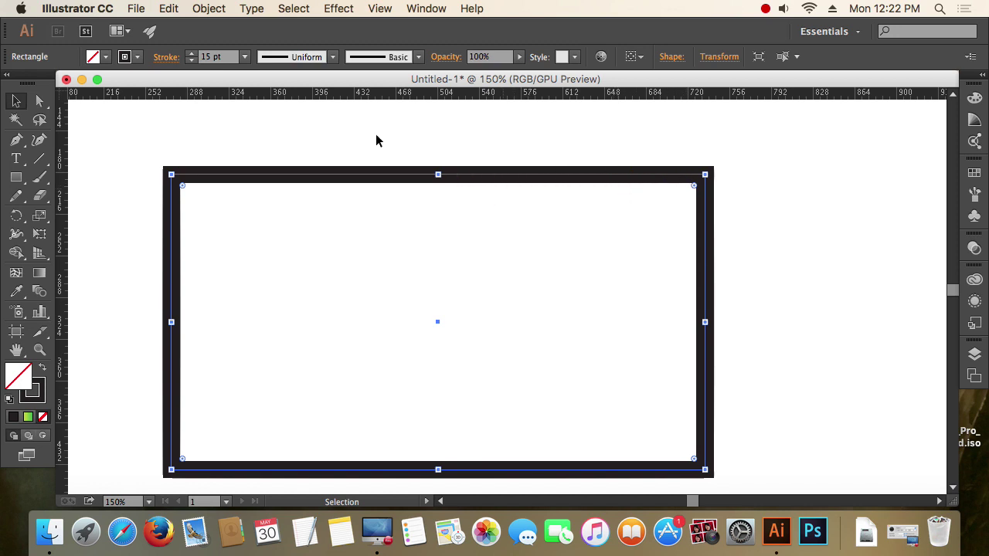
Convert the rectangle's thick stroke into a filled compound path with Object > Path > Outline Stroke.
{"action": "left_click", "coordinate": [210, 9]}
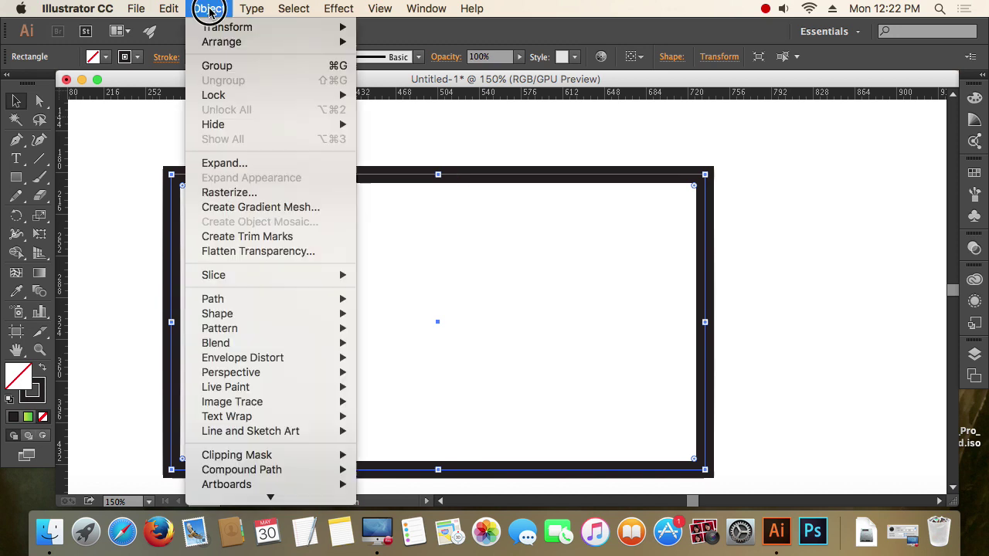
{"action": "mouse_move", "coordinate": [241, 300]}
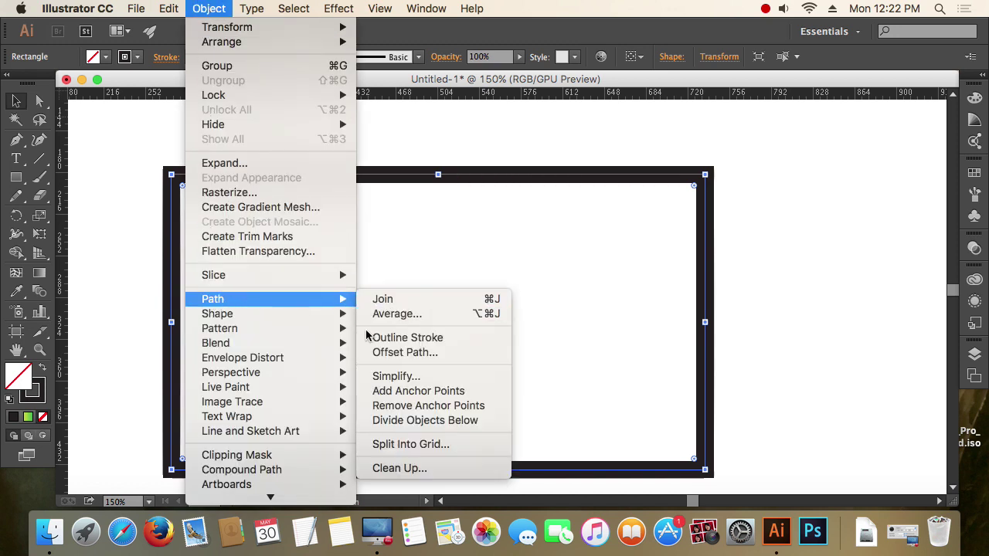
{"action": "left_click", "coordinate": [444, 339]}
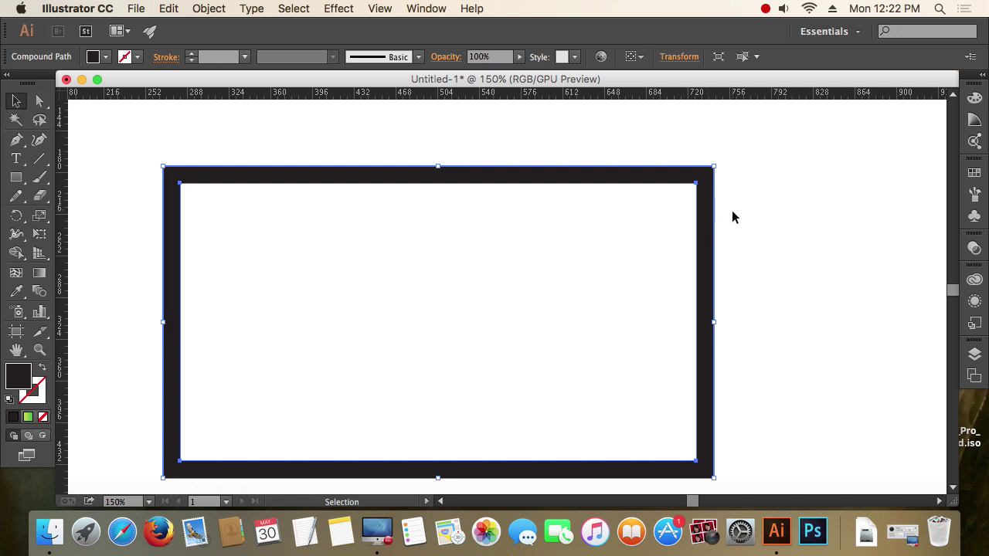
Switch to Outline view and deselect the frame.
{"action": "key", "text": "a"}
{"action": "key", "text": "v"}
{"action": "key", "text": "super+y"}
{"action": "left_click", "coordinate": [759, 226]}
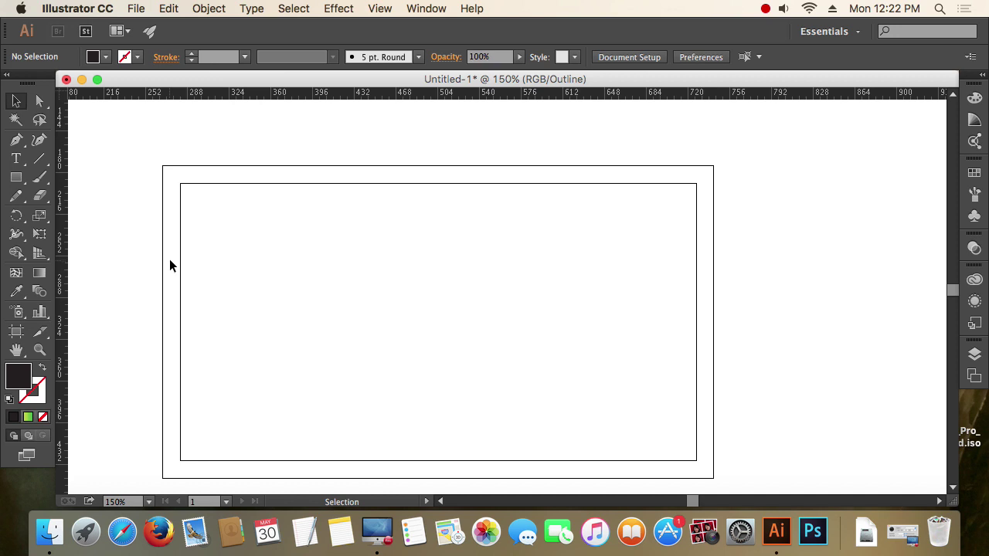
Return to Preview and scale the black compound-path frame down toward its centre.
{"action": "key", "text": "a"}
{"action": "key", "text": "super+y"}
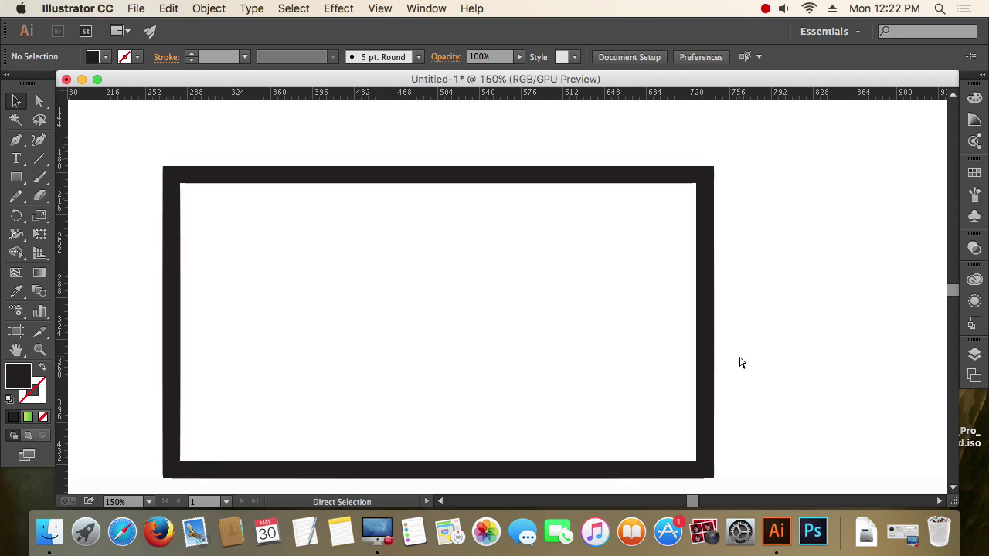
{"action": "key", "text": "v"}
{"action": "left_click", "coordinate": [690, 329]}
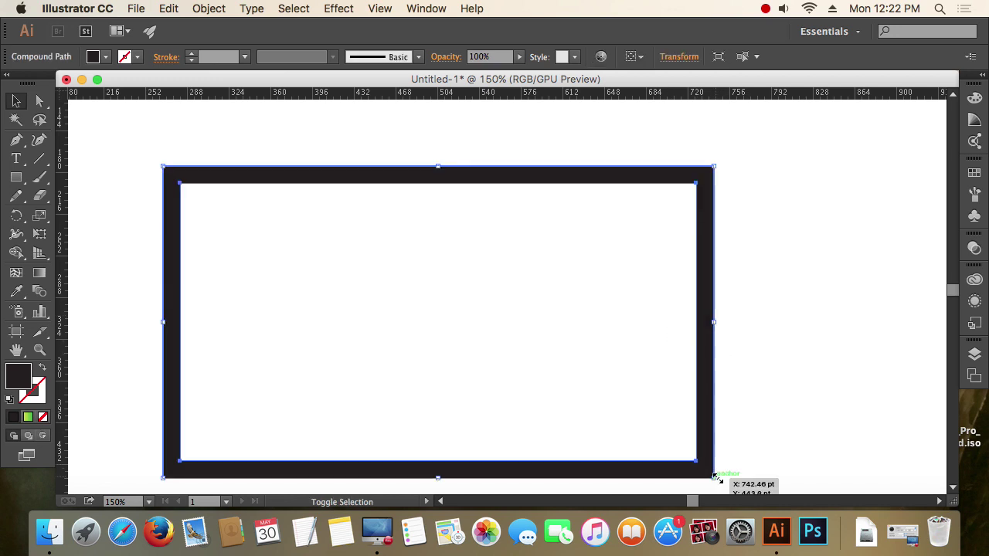
{"action": "left_click_drag", "start_coordinate": [715, 478], "coordinate": [495, 354]}
{"action": "left_click", "coordinate": [595, 357]}
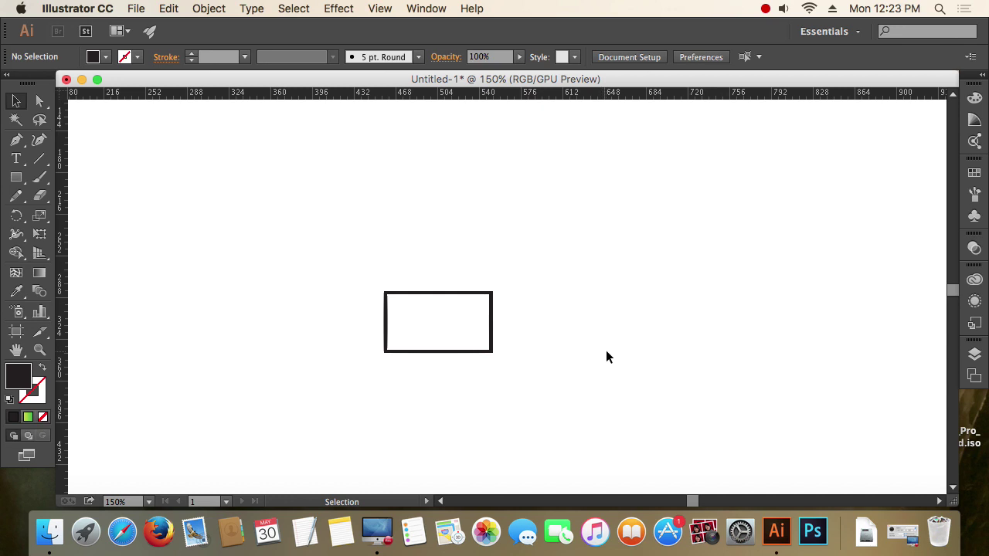
Reselect the small frame and enlarge it to a medium size.
{"action": "key", "text": "super+y"}
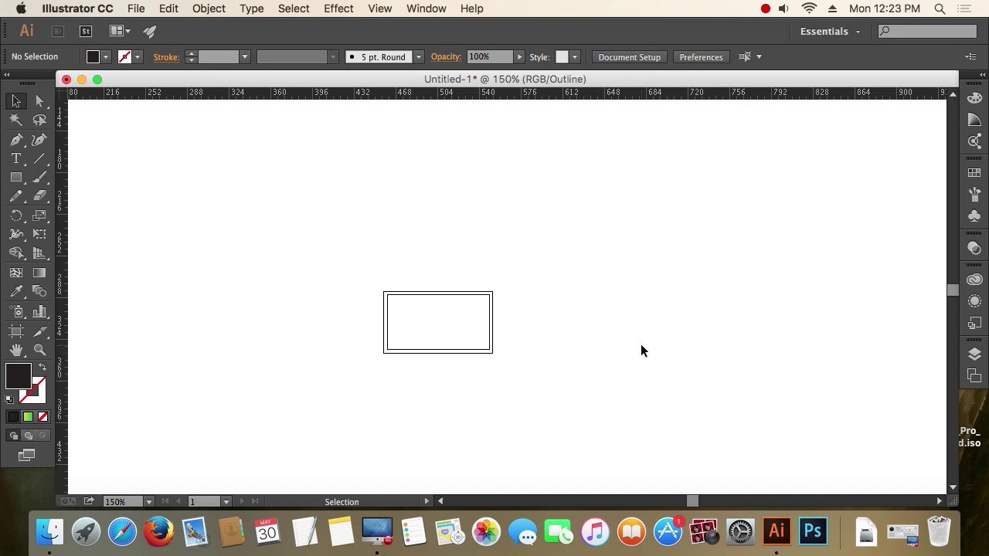
{"action": "key", "text": "super+y"}
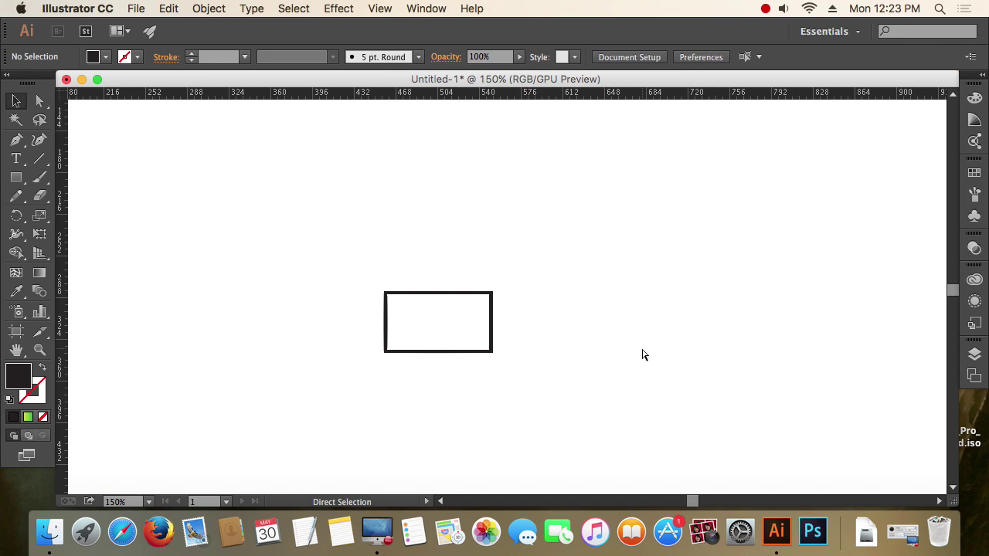
{"action": "left_click_drag", "start_coordinate": [347, 267], "coordinate": [541, 392]}
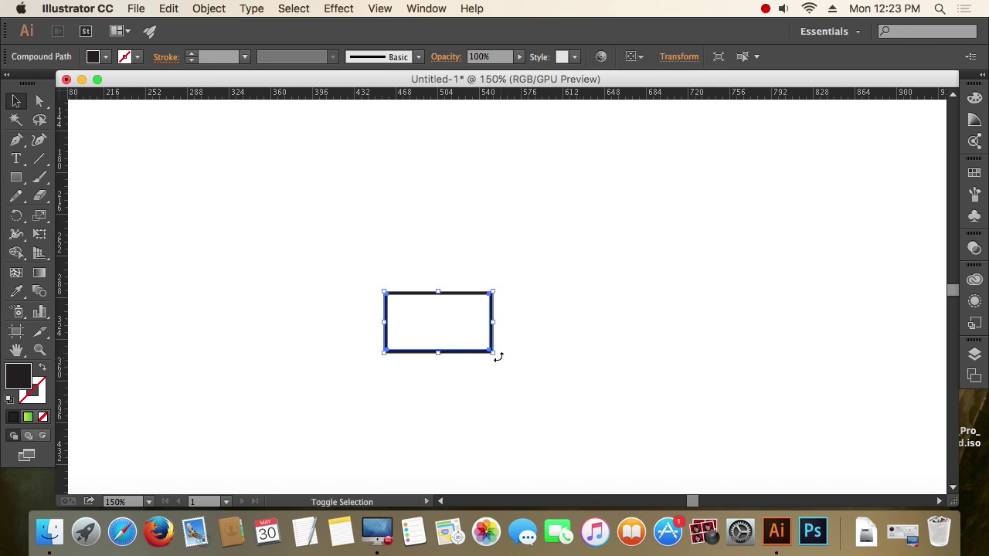
{"action": "left_click_drag", "start_coordinate": [494, 353], "coordinate": [618, 422]}
{"action": "left_click", "coordinate": [703, 353]}
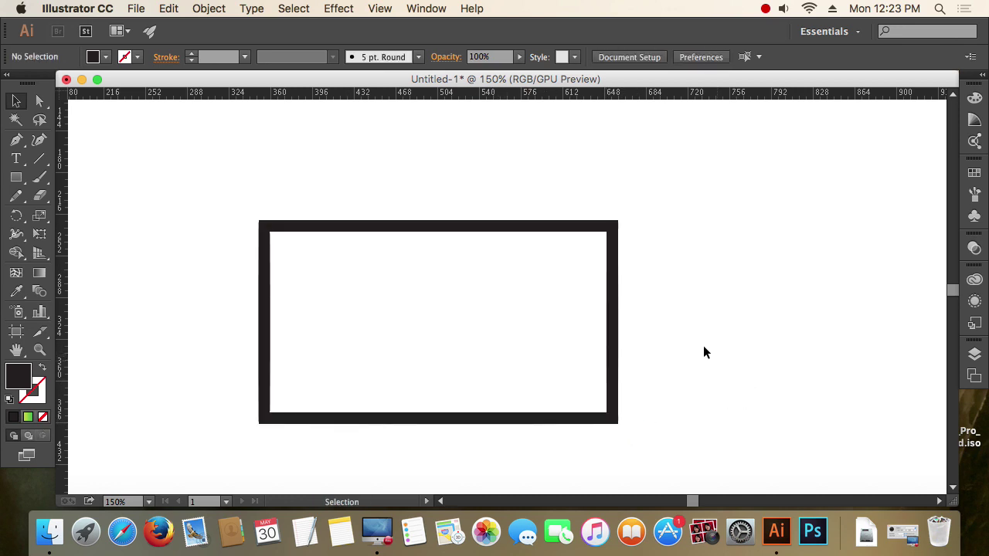
Undo three times to restore the plain 14 pt stroked rectangle.
{"action": "scroll", "coordinate": [613, 346], "scroll_direction": "up", "scroll_amount": 1}
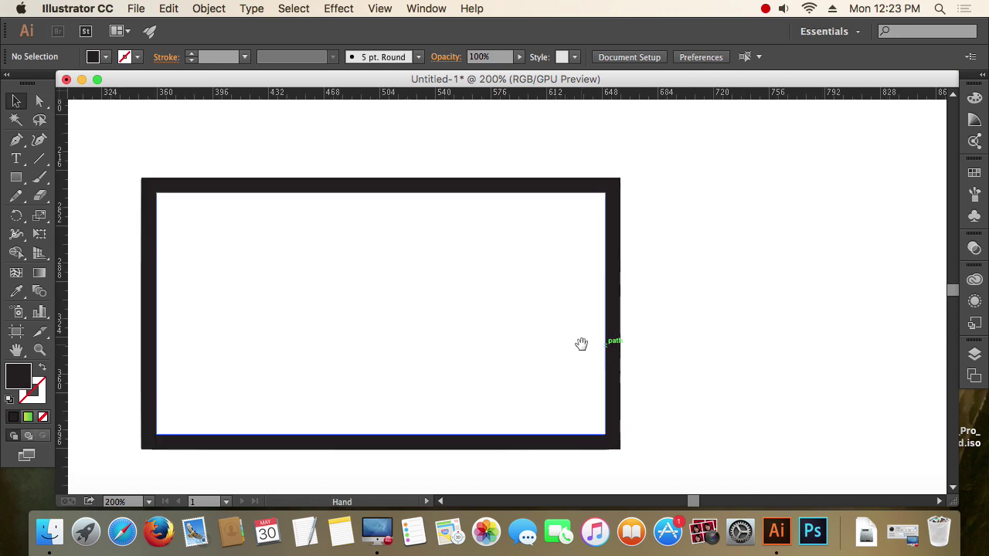
{"action": "key", "text": "super+z"}
{"action": "key", "text": "super+z"}
{"action": "key", "text": "super+z"}
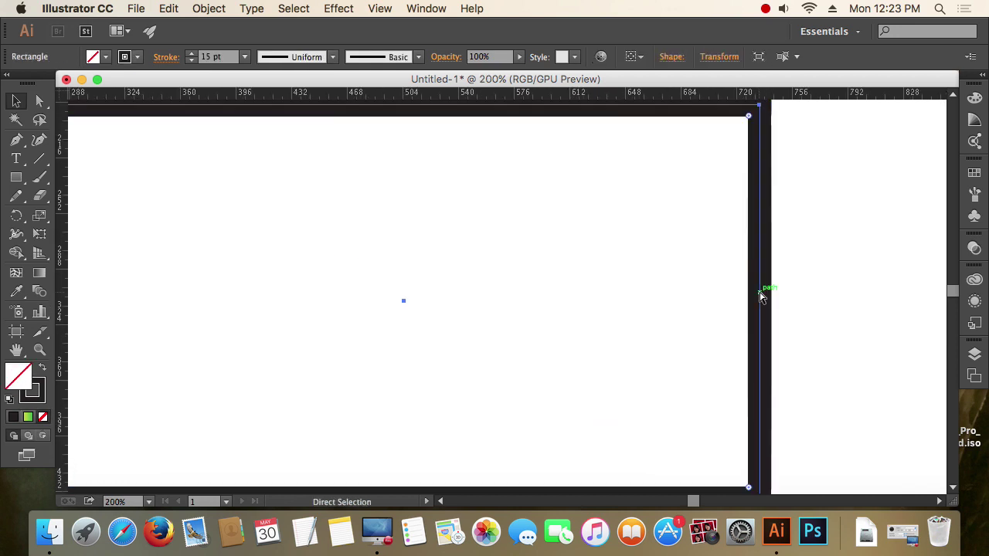
{"action": "key", "text": "super+z"}
{"action": "scroll", "coordinate": [770, 307], "scroll_direction": "down", "scroll_amount": 2}
{"action": "scroll", "coordinate": [770, 299], "scroll_direction": "right", "scroll_amount": 1}
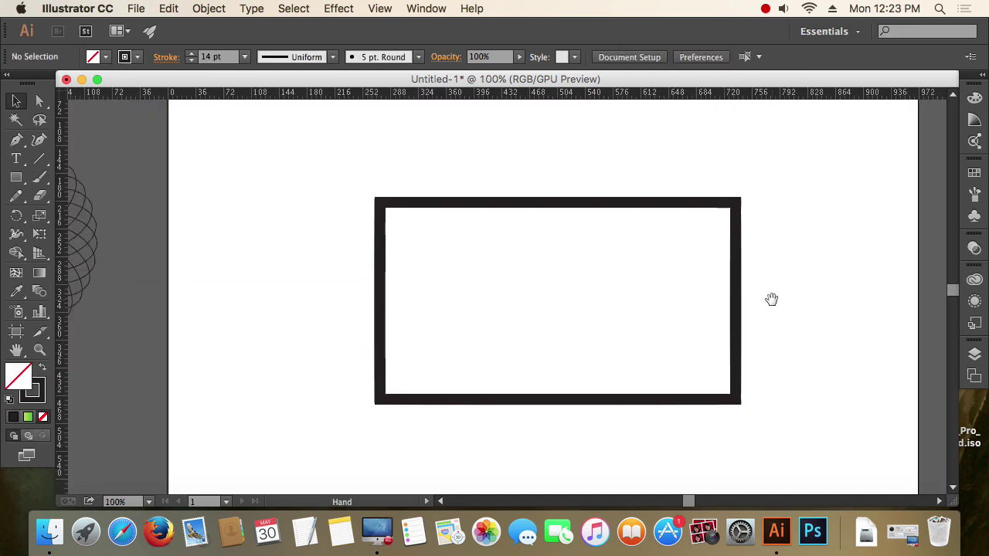
{"action": "key", "text": "super+z"}
{"action": "scroll", "coordinate": [754, 253], "scroll_direction": "up", "scroll_amount": 1}
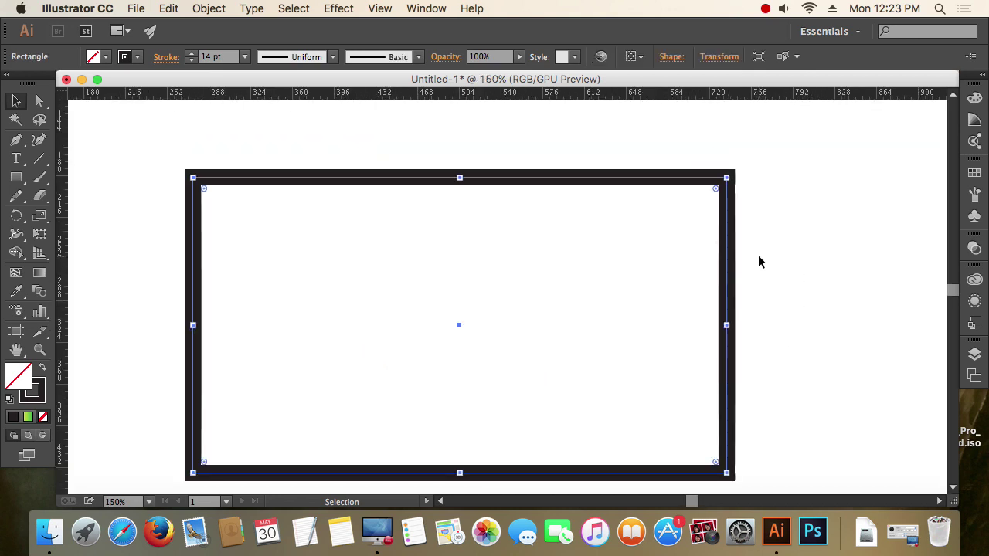
{"action": "scroll", "coordinate": [758, 262], "scroll_direction": "down", "scroll_amount": 2}
{"action": "scroll", "coordinate": [758, 263], "scroll_direction": "right", "scroll_amount": 1}
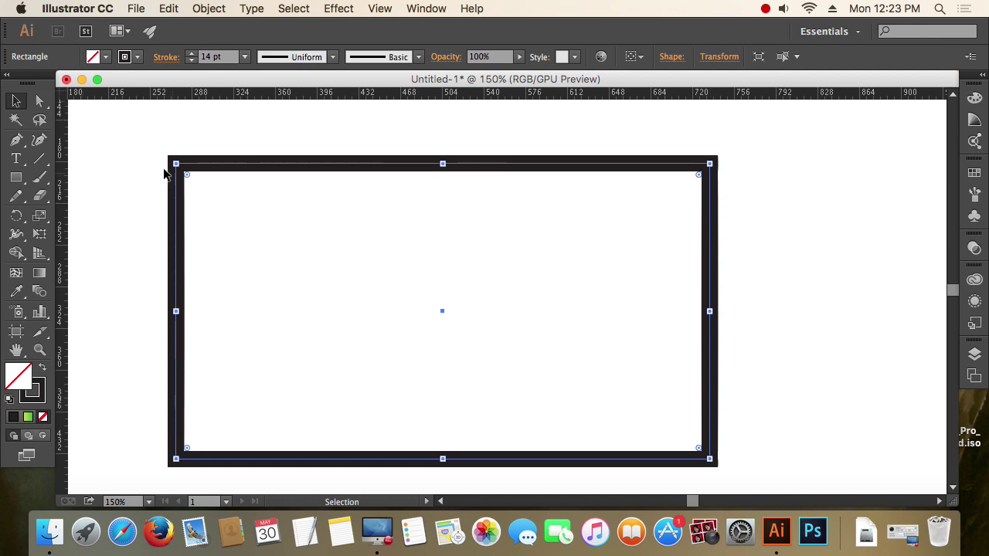
Outline the rectangle's stroke into a compound path again with Outline Stroke.
{"action": "left_click", "coordinate": [205, 9]}
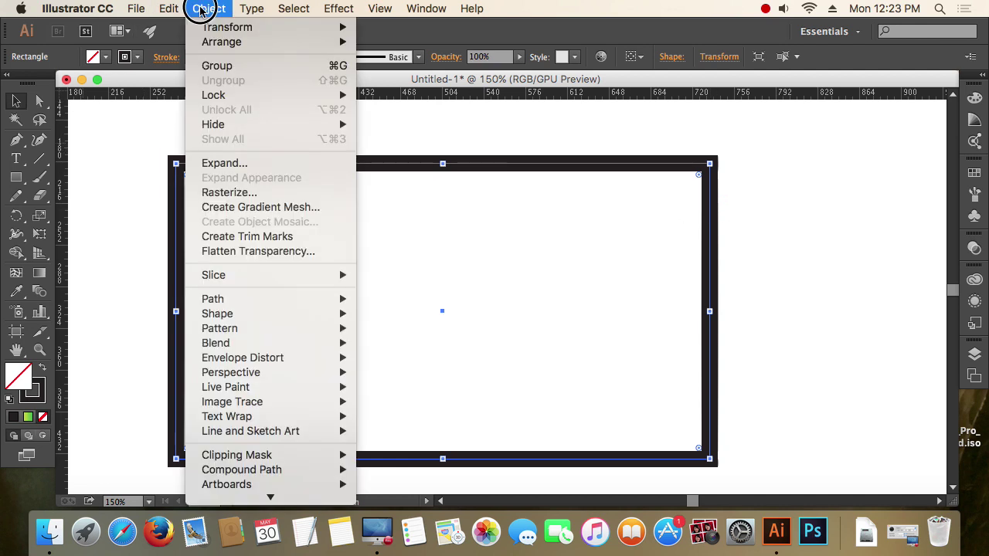
{"action": "mouse_move", "coordinate": [221, 300]}
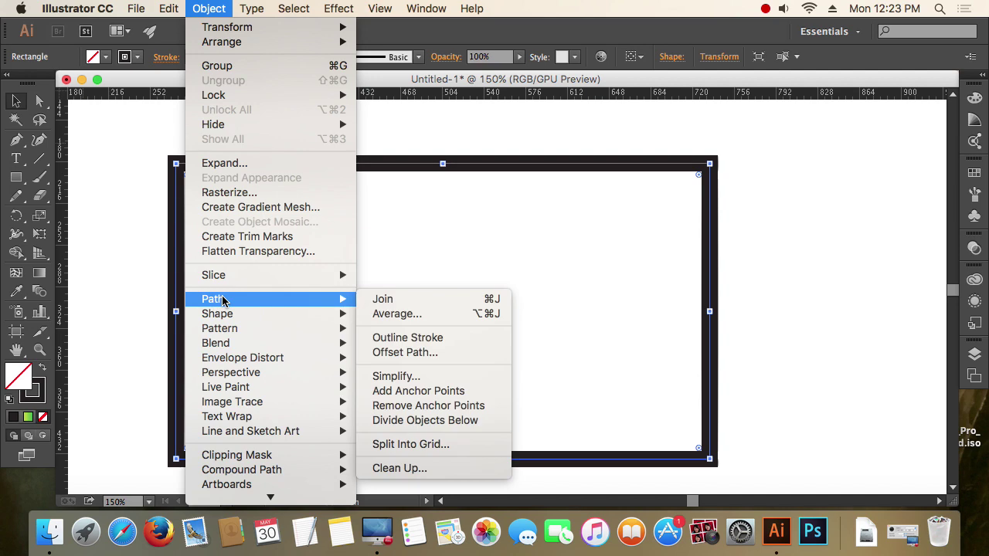
{"action": "left_click", "coordinate": [429, 341]}
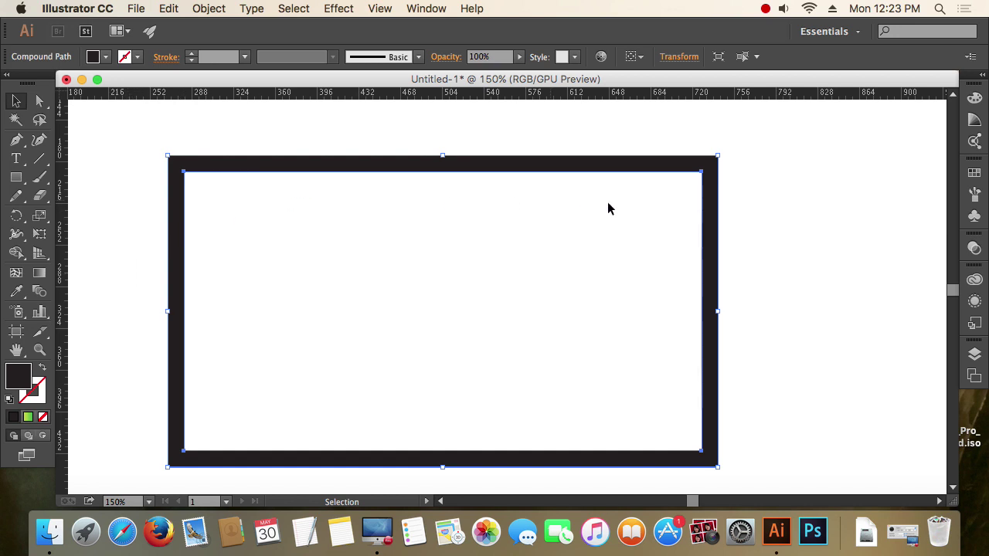
{"action": "left_click", "coordinate": [741, 228]}
Fill the frame compound path with crimson DD003F via the Color Picker.
{"action": "left_click", "coordinate": [663, 202]}
{"action": "left_click", "coordinate": [634, 168]}
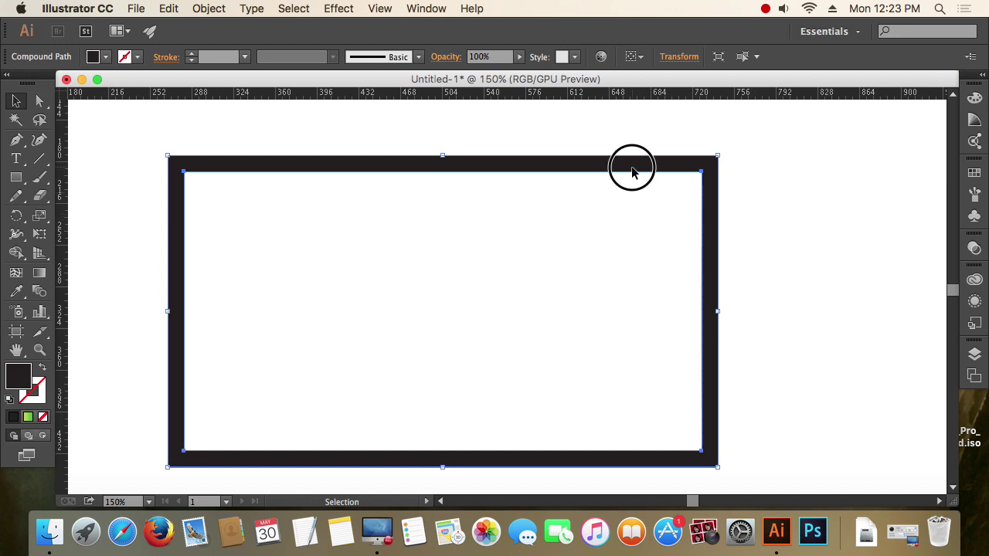
{"action": "double_click", "coordinate": [23, 376]}
{"action": "left_click", "coordinate": [448, 243]}
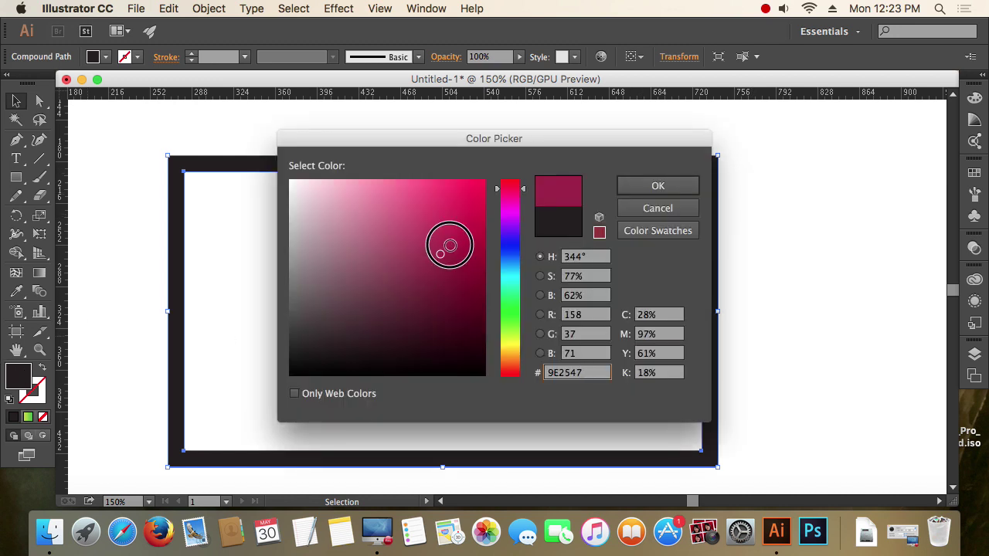
{"action": "left_click", "coordinate": [655, 186]}
{"action": "left_click", "coordinate": [796, 239]}
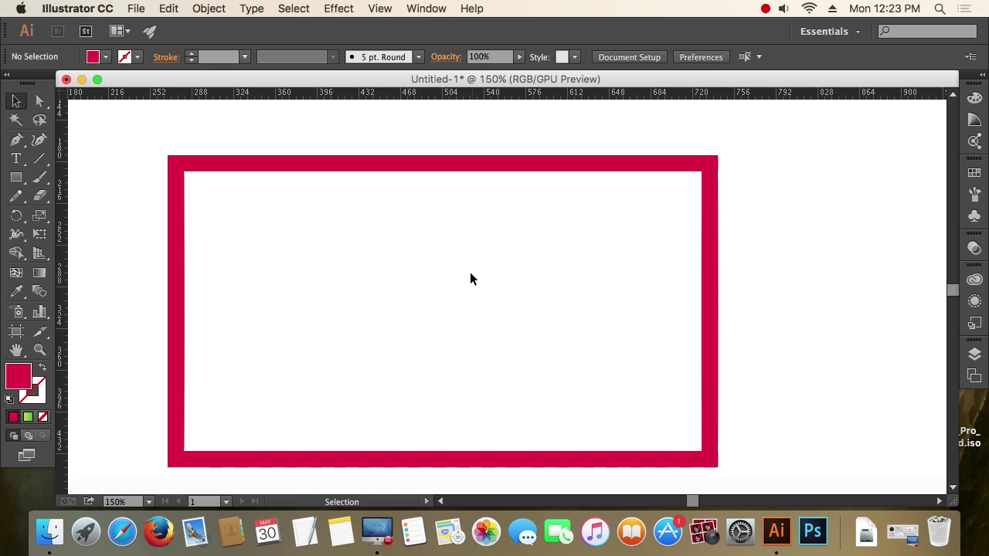
Nudge the crimson frame, then undo back to the plain 14 pt stroked rectangle.
{"action": "left_click_drag", "start_coordinate": [554, 168], "coordinate": [565, 163]}
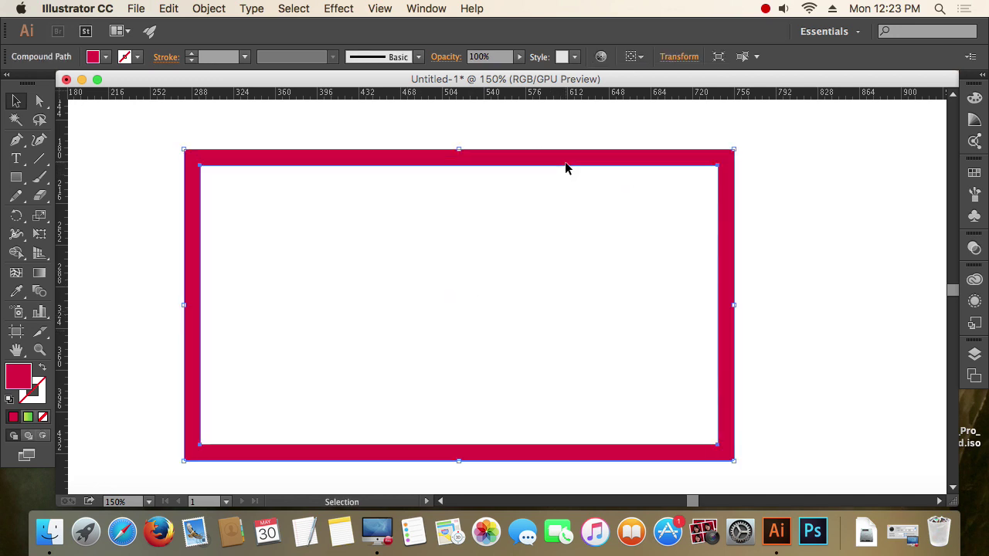
{"action": "scroll", "coordinate": [616, 188], "scroll_direction": "down", "scroll_amount": 3}
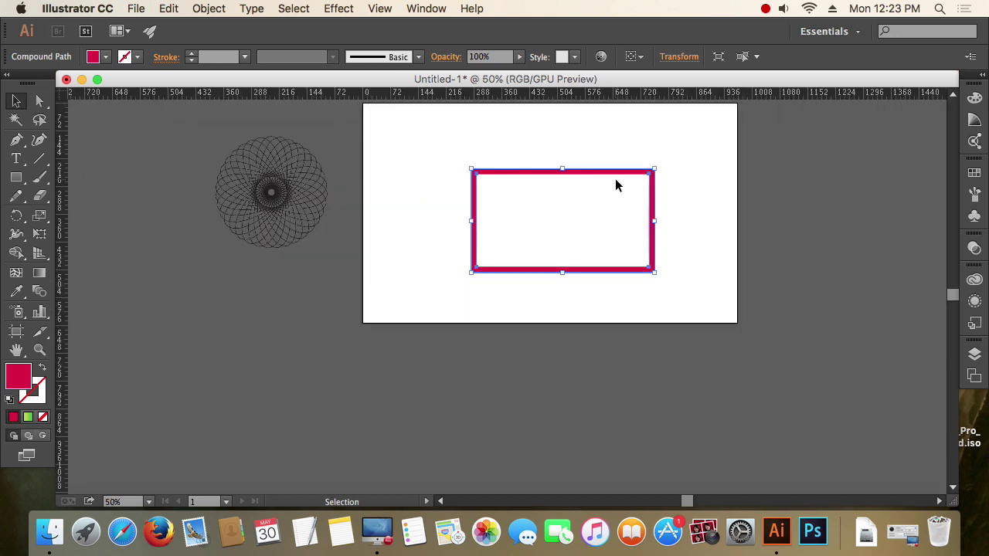
{"action": "left_click_drag", "start_coordinate": [613, 202], "coordinate": [569, 226]}
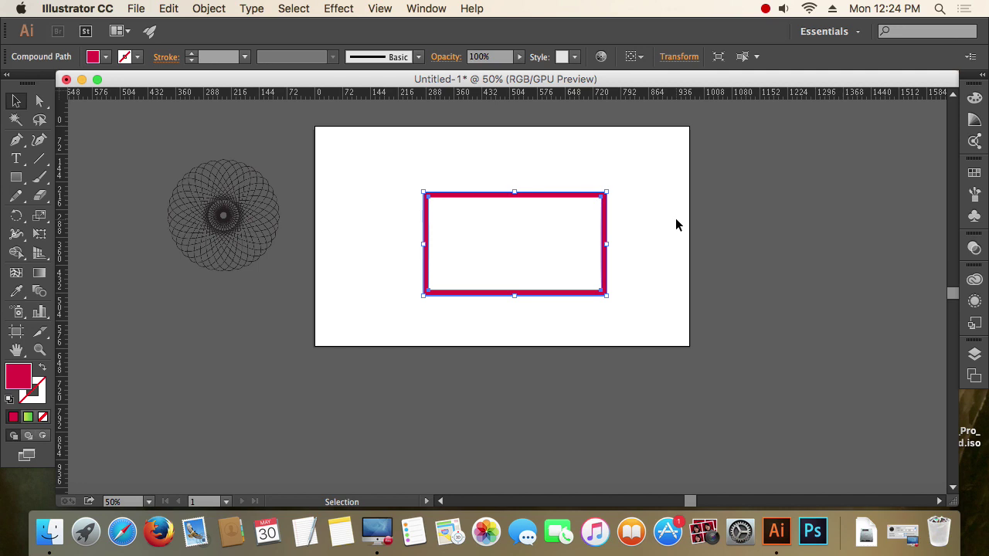
{"action": "key", "text": "a"}
{"action": "key", "text": "super+z"}
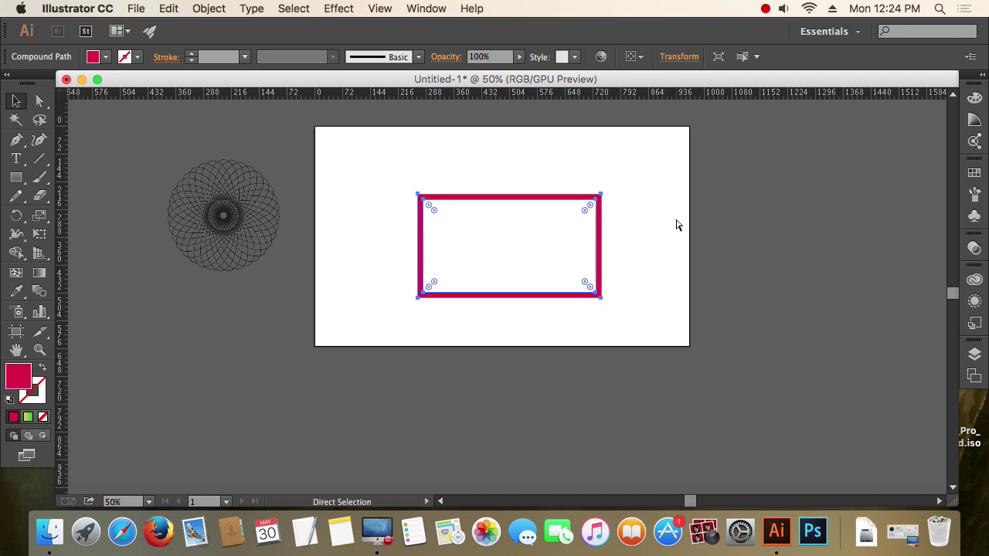
{"action": "key", "text": "super+z"}
{"action": "key", "text": "super+z"}
{"action": "key", "text": "v"}
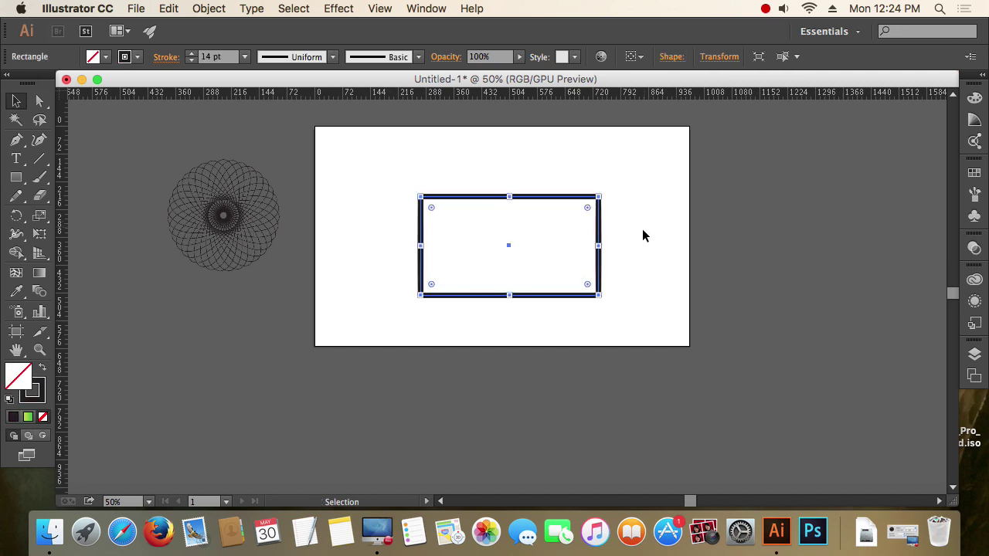
{"action": "scroll", "coordinate": [589, 248], "scroll_direction": "up", "scroll_amount": 1}
{"action": "scroll", "coordinate": [557, 250], "scroll_direction": "up", "scroll_amount": 1}
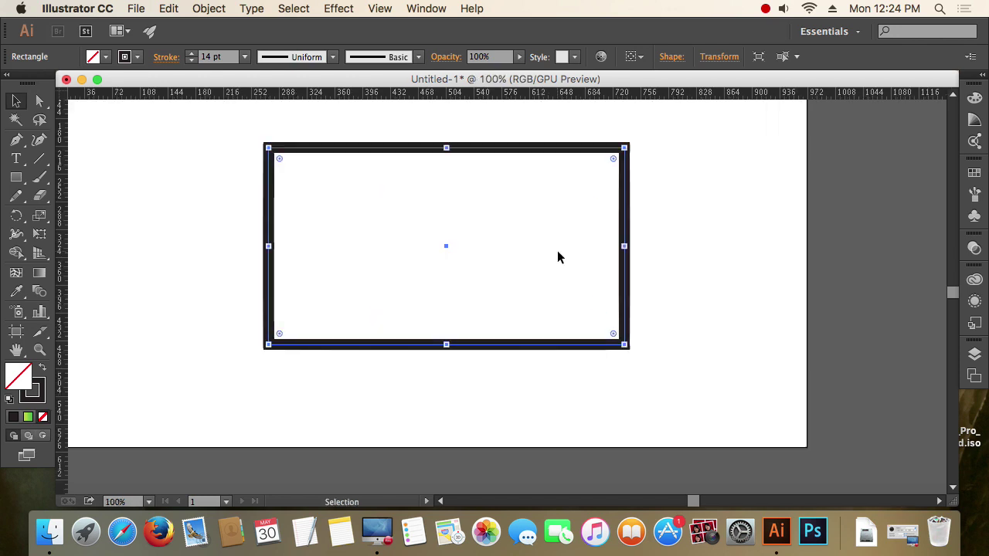
Marquee-select the thick-outlined rectangle.
{"action": "left_click", "coordinate": [763, 229]}
{"action": "left_click_drag", "start_coordinate": [244, 155], "coordinate": [321, 199]}
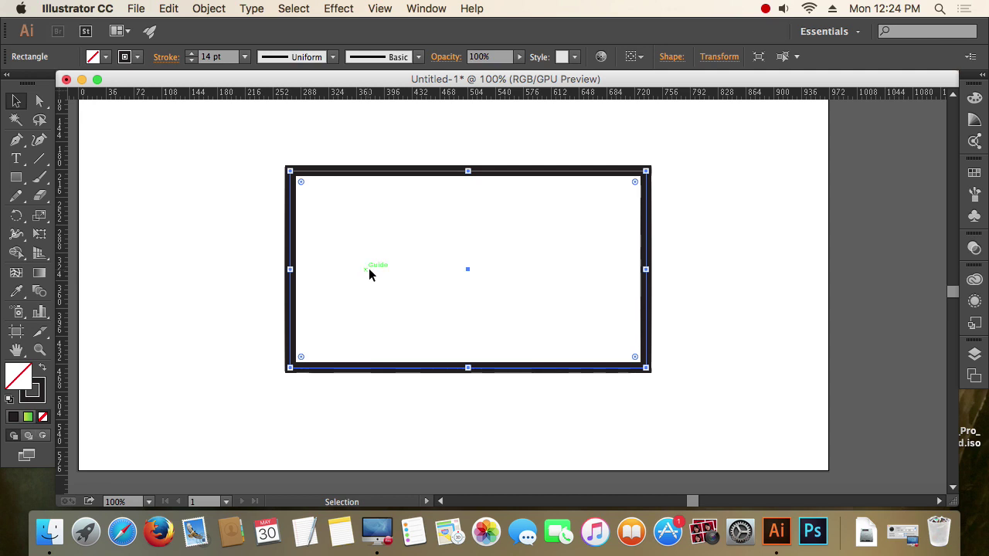
{"action": "scroll", "coordinate": [440, 276], "scroll_direction": "up", "scroll_amount": 1}
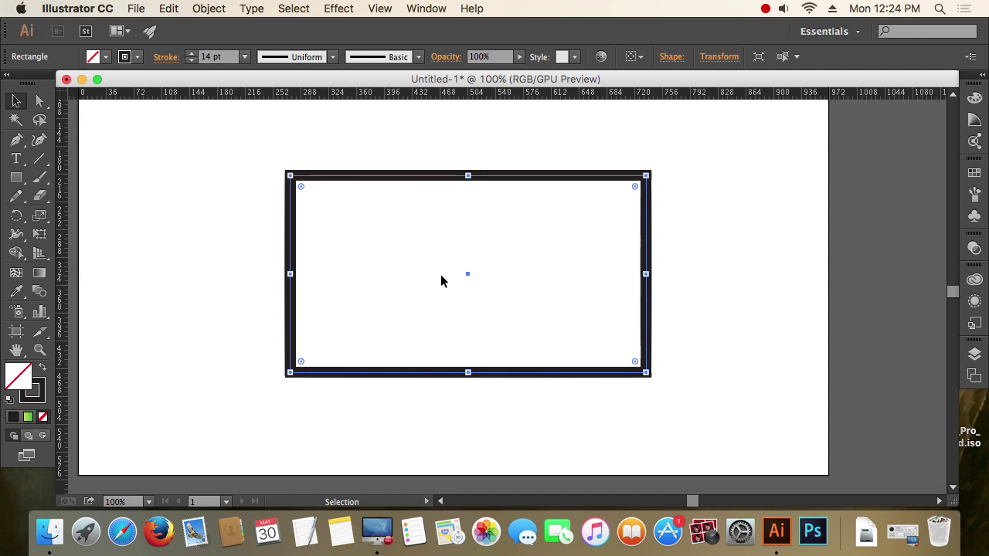
{"action": "left_click_drag", "start_coordinate": [248, 153], "coordinate": [393, 258]}
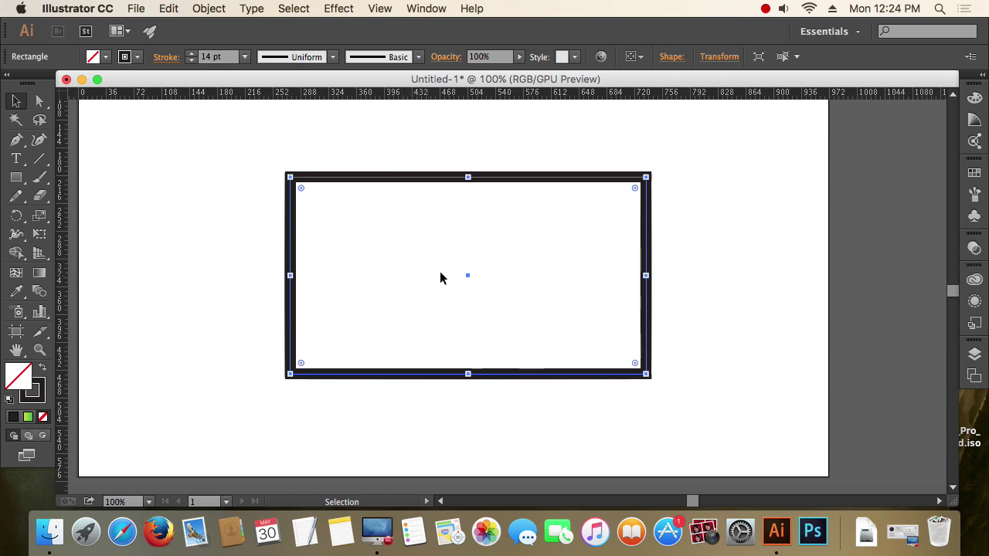
{"action": "left_click_drag", "start_coordinate": [404, 151], "coordinate": [473, 214]}
{"action": "left_click", "coordinate": [209, 8]}
{"action": "mouse_move", "coordinate": [259, 301]}
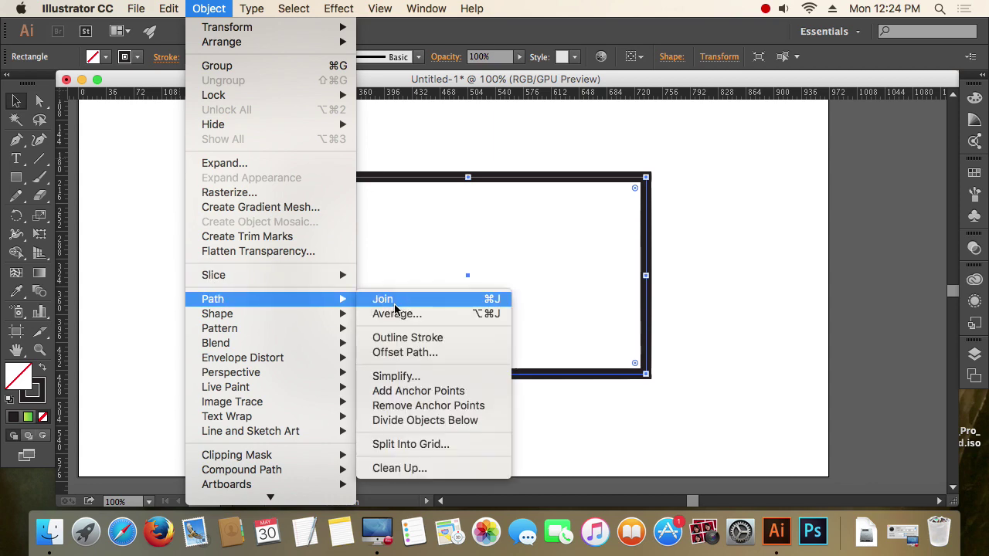
{"action": "left_click", "coordinate": [418, 356]}
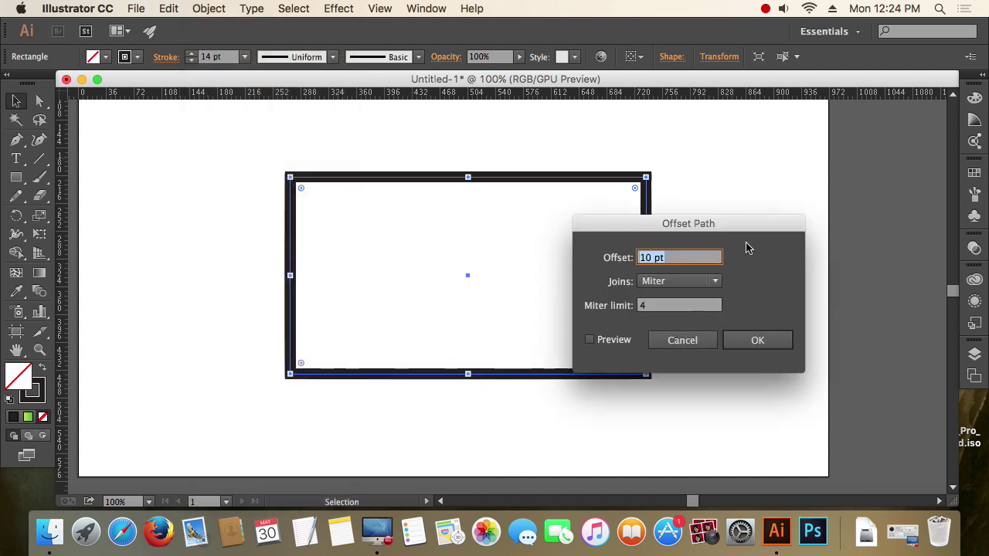
{"action": "left_click_drag", "start_coordinate": [706, 223], "coordinate": [817, 124]}
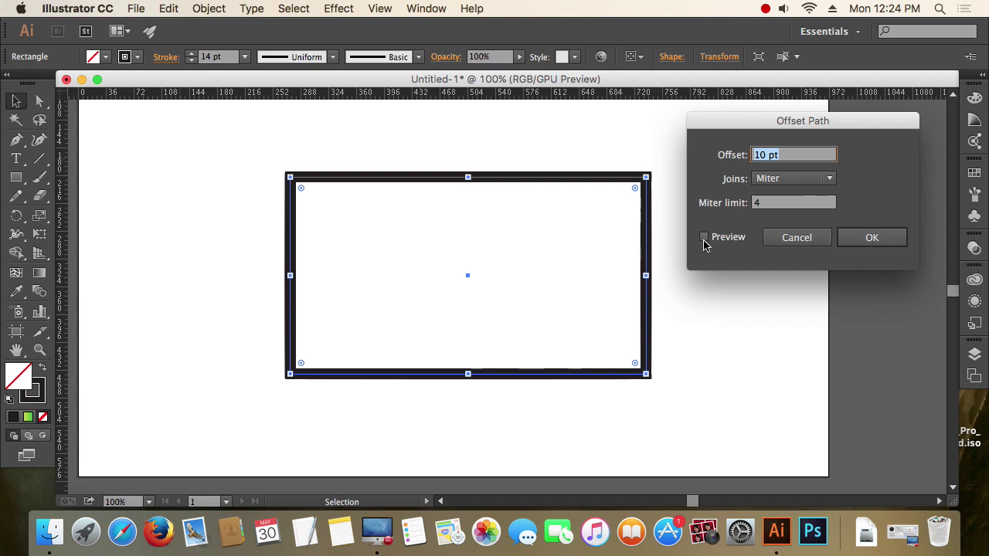
{"action": "left_click", "coordinate": [703, 237]}
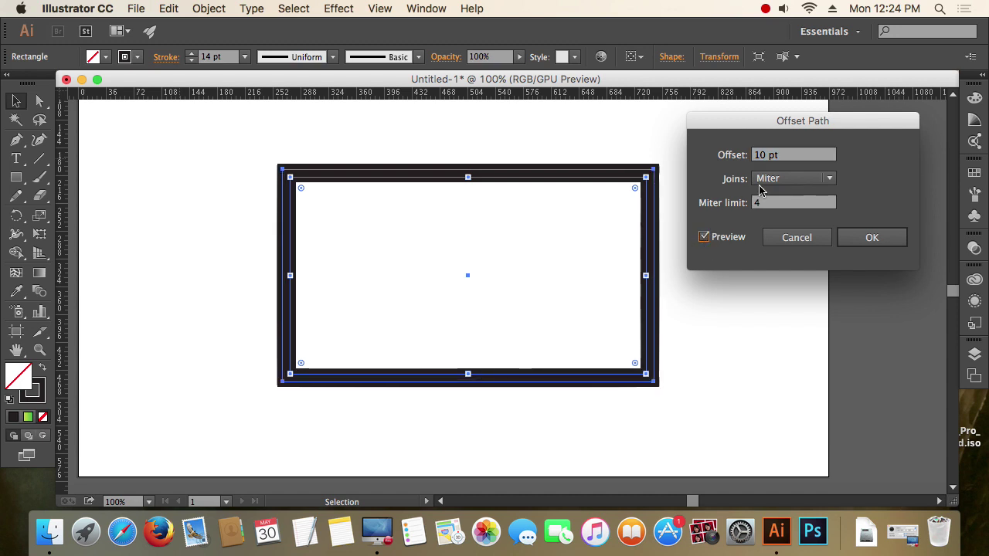
{"action": "left_click", "coordinate": [792, 159]}
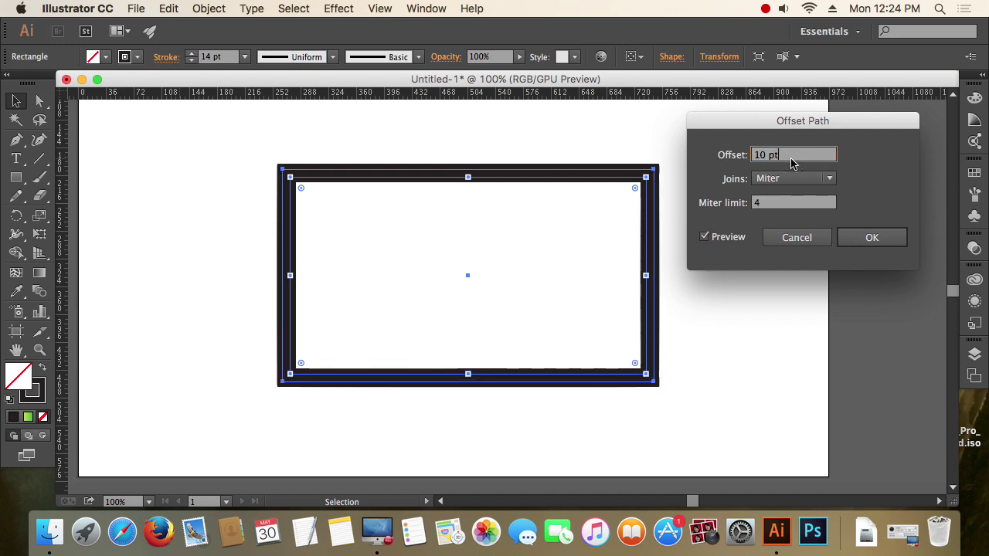
{"action": "key", "text": "Up"}
{"action": "key", "text": "Up"}
{"action": "key", "text": "Up"}
{"action": "key", "text": "Up"}
{"action": "key", "text": "Up"}
{"action": "key", "text": "Up"}
{"action": "key", "text": "Up"}
{"action": "key", "text": "Up"}
{"action": "key", "text": "Up"}
{"action": "key", "text": "Up"}
{"action": "key", "text": "Up"}
{"action": "key", "text": "Up"}
{"action": "key", "text": "Up"}
{"action": "key", "text": "Up"}
{"action": "key", "text": "Up"}
{"action": "key", "text": "Up"}
{"action": "key", "text": "Up"}
{"action": "key", "text": "Up"}
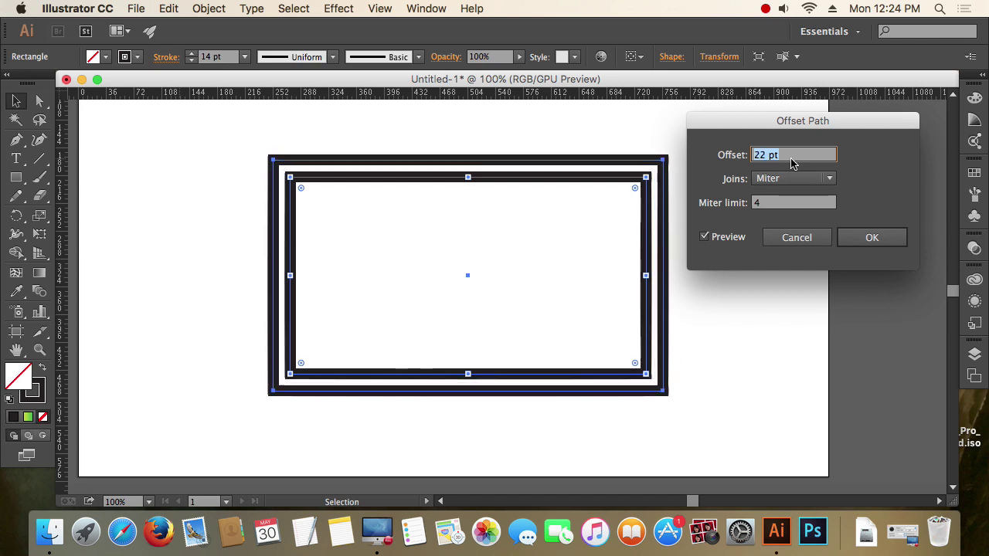
{"action": "key", "text": "Up"}
{"action": "key", "text": "Up"}
{"action": "key", "text": "Up"}
{"action": "key", "text": "Up"}
{"action": "key", "text": "Up"}
{"action": "key", "text": "Up"}
{"action": "key", "text": "Up"}
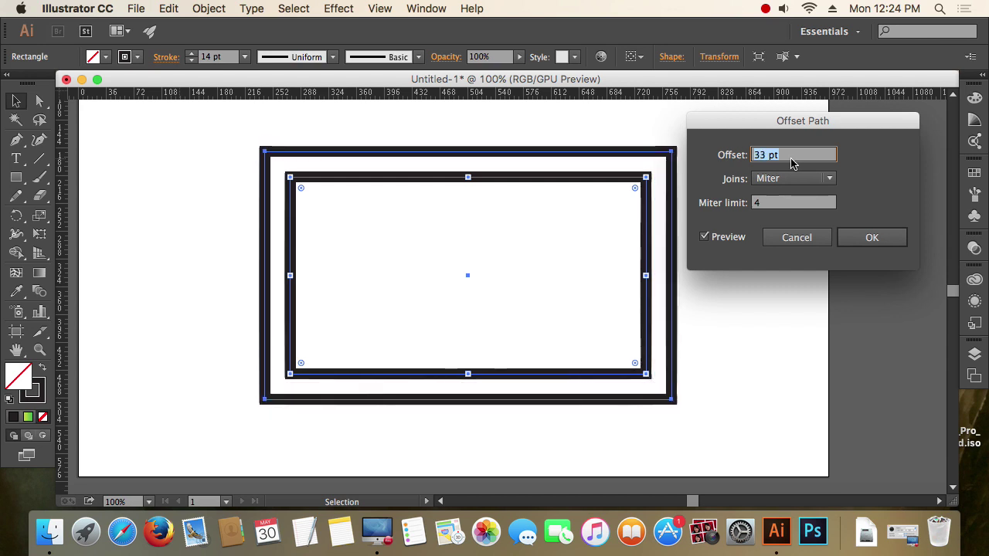
{"action": "key", "text": "Up"}
{"action": "key", "text": "Up"}
{"action": "key", "text": "Up"}
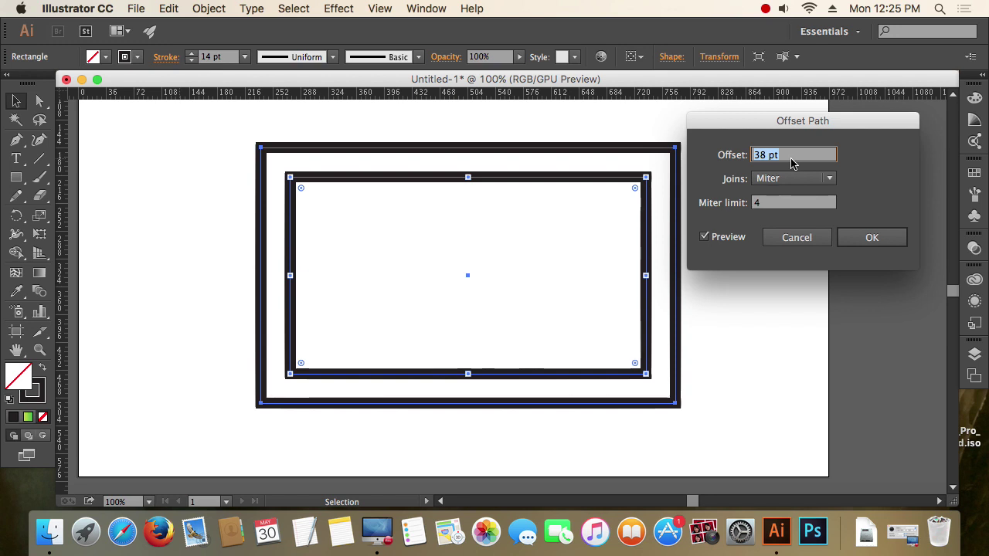
{"action": "key", "text": "Up"}
{"action": "key", "text": "Up"}
{"action": "key", "text": "Up"}
{"action": "key", "text": "Up"}
{"action": "key", "text": "Up"}
{"action": "key", "text": "Down"}
{"action": "key", "text": "Down"}
{"action": "key", "text": "Down"}
{"action": "key", "text": "Down"}
{"action": "key", "text": "Down"}
{"action": "key", "text": "Down"}
{"action": "key", "text": "Down"}
{"action": "key", "text": "Down"}
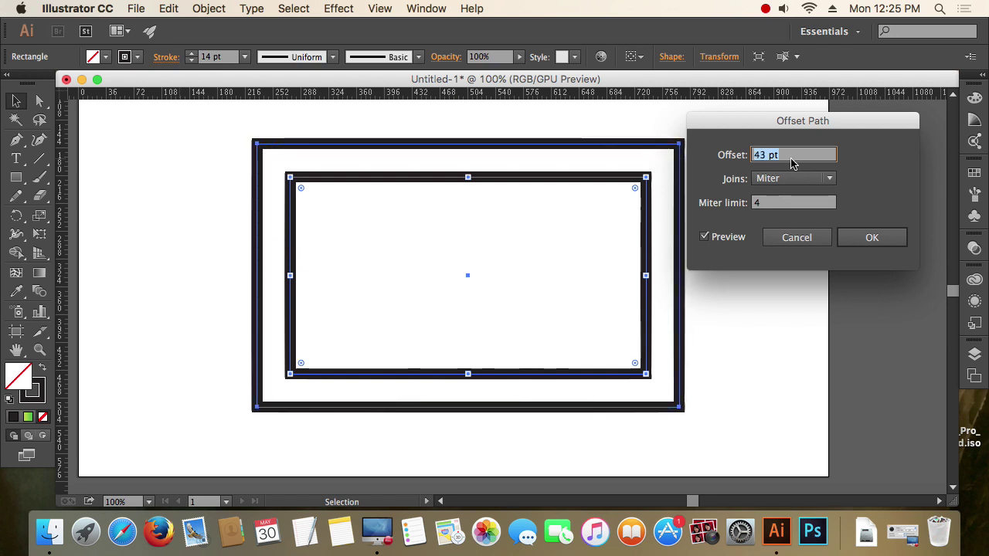
{"action": "key", "text": "Down"}
{"action": "key", "text": "Down"}
{"action": "key", "text": "Down"}
{"action": "key", "text": "Down"}
{"action": "key", "text": "Down"}
{"action": "key", "text": "Down"}
{"action": "key", "text": "Down"}
{"action": "key", "text": "Down"}
{"action": "key", "text": "Down"}
{"action": "key", "text": "Down"}
{"action": "key", "text": "Down"}
{"action": "key", "text": "Down"}
{"action": "key", "text": "Down"}
{"action": "key", "text": "Down"}
{"action": "key", "text": "Down"}
{"action": "key", "text": "Down"}
{"action": "key", "text": "Down"}
{"action": "key", "text": "Down"}
{"action": "key", "text": "Down"}
{"action": "key", "text": "Down"}
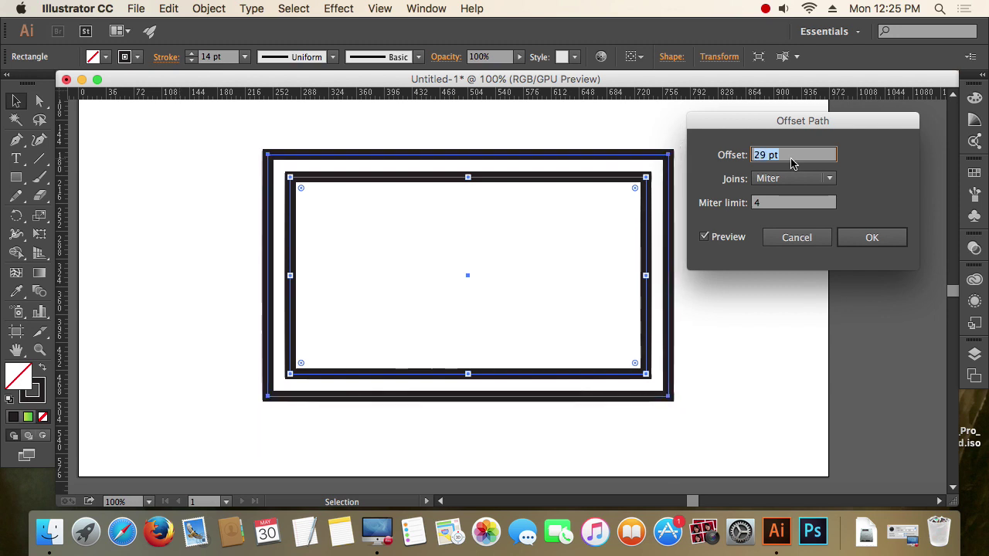
{"action": "key", "text": "Down"}
{"action": "key", "text": "Down"}
{"action": "key", "text": "Down"}
{"action": "key", "text": "Down"}
{"action": "key", "text": "Down"}
{"action": "key", "text": "Down"}
{"action": "key", "text": "Down"}
{"action": "key", "text": "Down"}
{"action": "key", "text": "Down"}
{"action": "key", "text": "Down"}
{"action": "key", "text": "Down"}
{"action": "key", "text": "Down"}
{"action": "key", "text": "Down"}
{"action": "key", "text": "Down"}
{"action": "key", "text": "Down"}
{"action": "key", "text": "Down"}
{"action": "key", "text": "Down"}
{"action": "key", "text": "Down"}
{"action": "key", "text": "Down"}
{"action": "key", "text": "Down"}
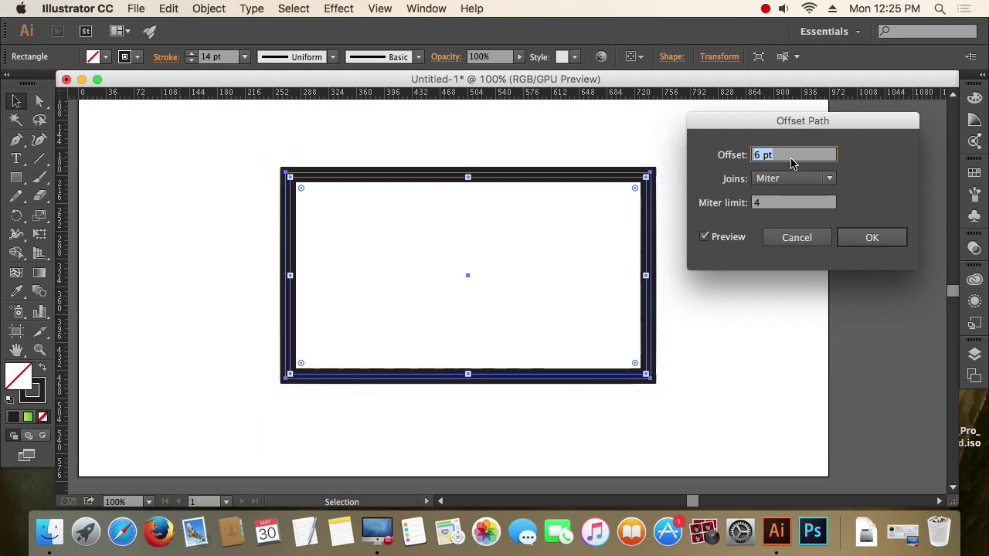
{"action": "key", "text": "Down"}
{"action": "key", "text": "Down"}
{"action": "key", "text": "Down"}
{"action": "key", "text": "Down"}
{"action": "key", "text": "Down"}
{"action": "key", "text": "Down"}
{"action": "key", "text": "Down"}
{"action": "key", "text": "Down"}
{"action": "key", "text": "Down"}
{"action": "key", "text": "Down"}
{"action": "key", "text": "Down"}
{"action": "key", "text": "Down"}
{"action": "key", "text": "Down"}
{"action": "key", "text": "Down"}
{"action": "key", "text": "Down"}
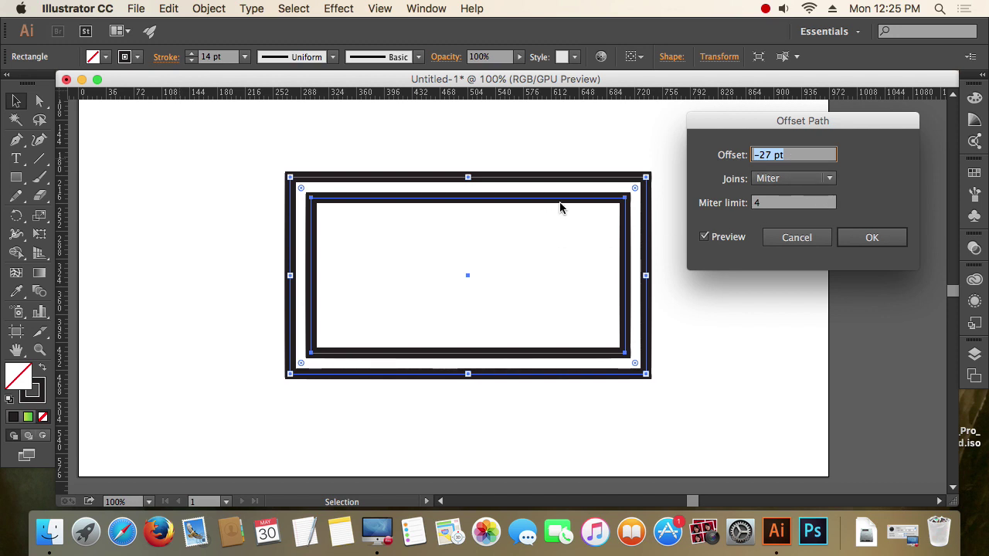
{"action": "left_click", "coordinate": [811, 239]}
{"action": "left_click", "coordinate": [726, 236]}
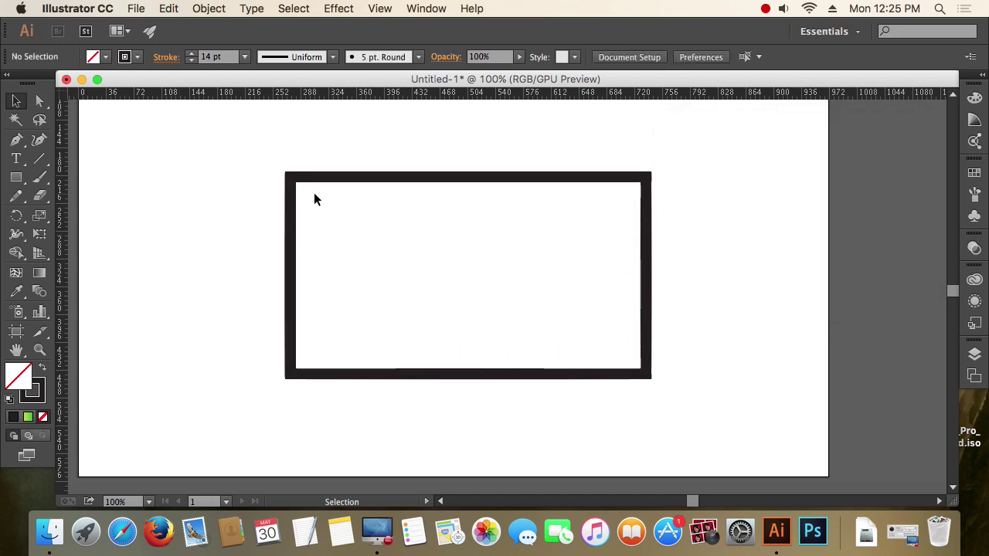
{"action": "left_click", "coordinate": [284, 173]}
{"action": "left_click", "coordinate": [518, 236]}
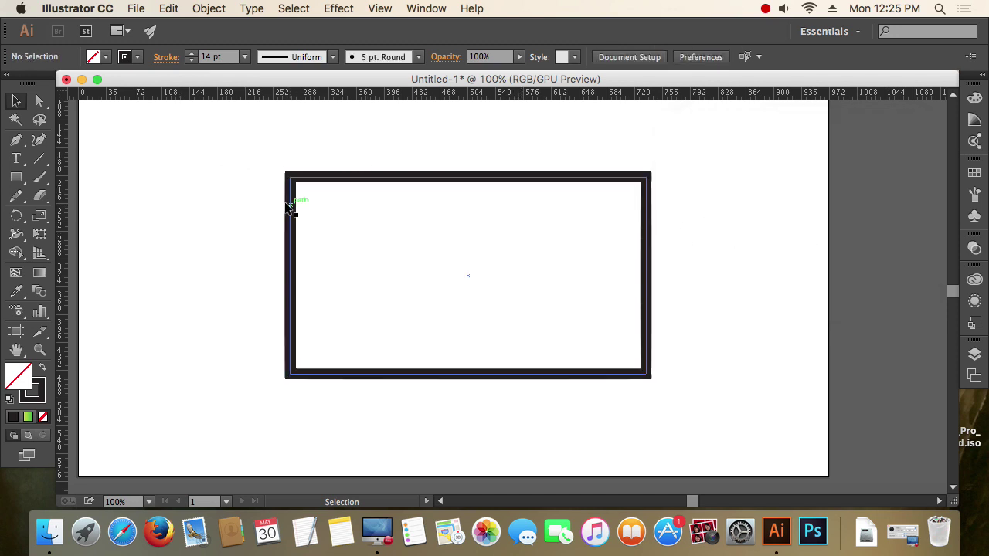
{"action": "left_click_drag", "start_coordinate": [253, 177], "coordinate": [356, 248]}
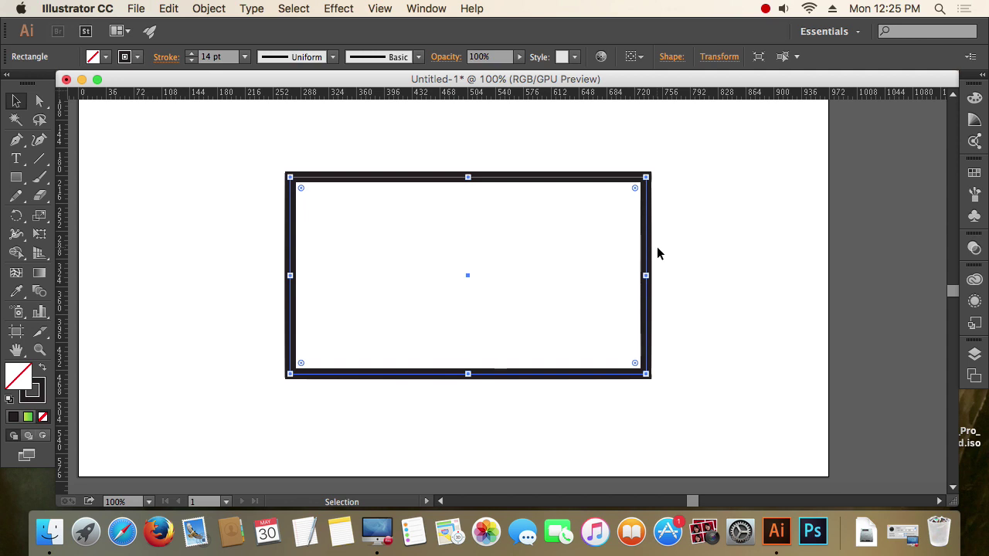
{"action": "key", "text": "a"}
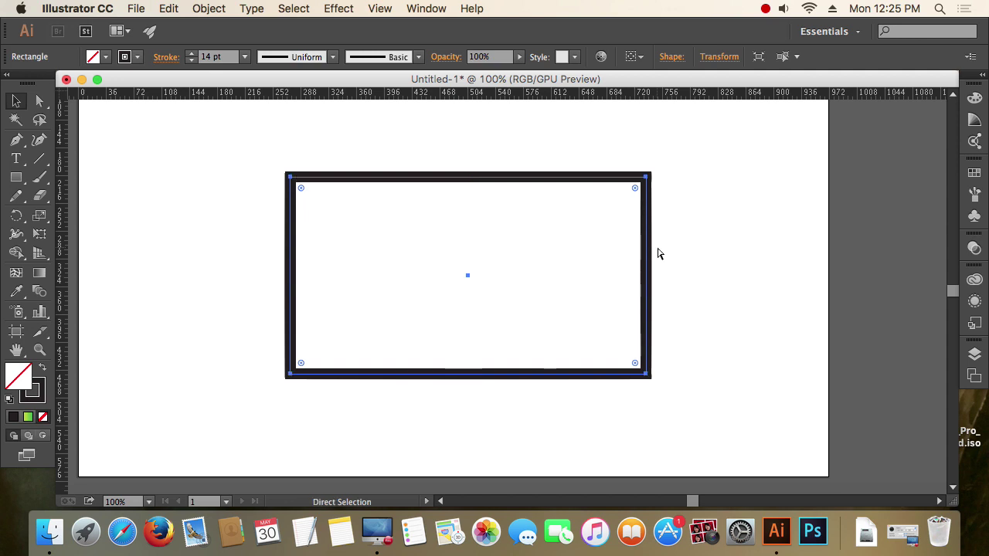
{"action": "key", "text": "v"}
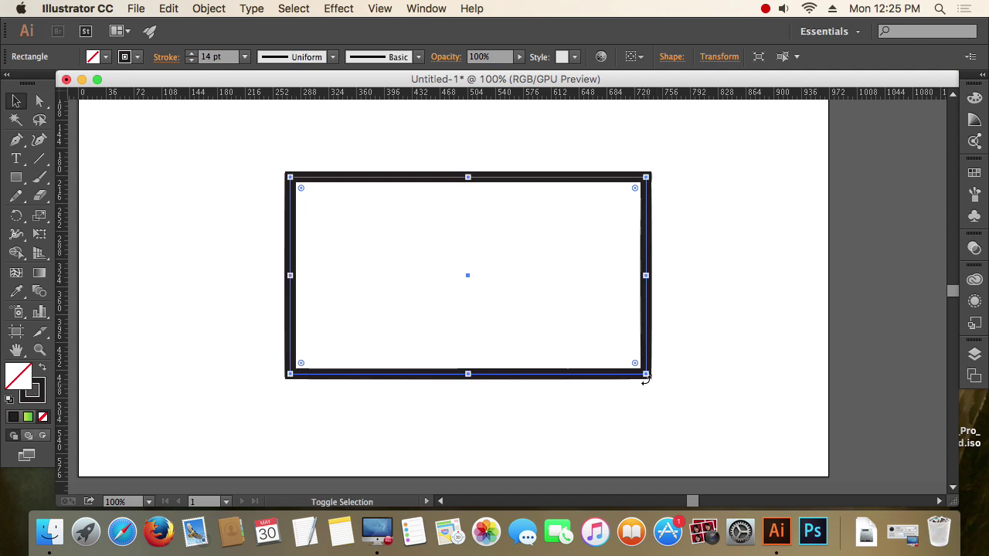
{"action": "left_click", "coordinate": [646, 375], "text": "shift"}
{"action": "left_click_drag", "start_coordinate": [646, 375], "coordinate": [718, 421]}
{"action": "left_click", "coordinate": [569, 226]}
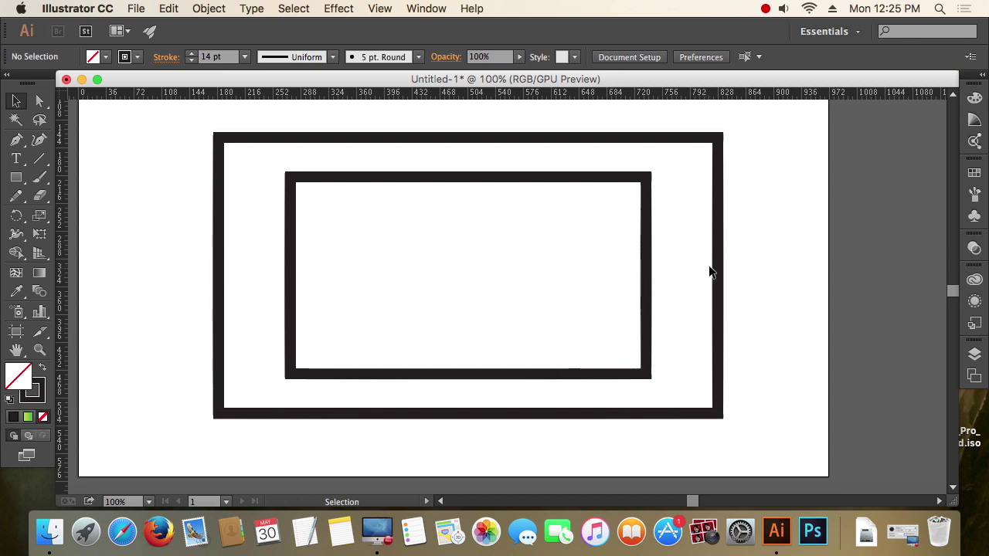
{"action": "left_click", "coordinate": [718, 241]}
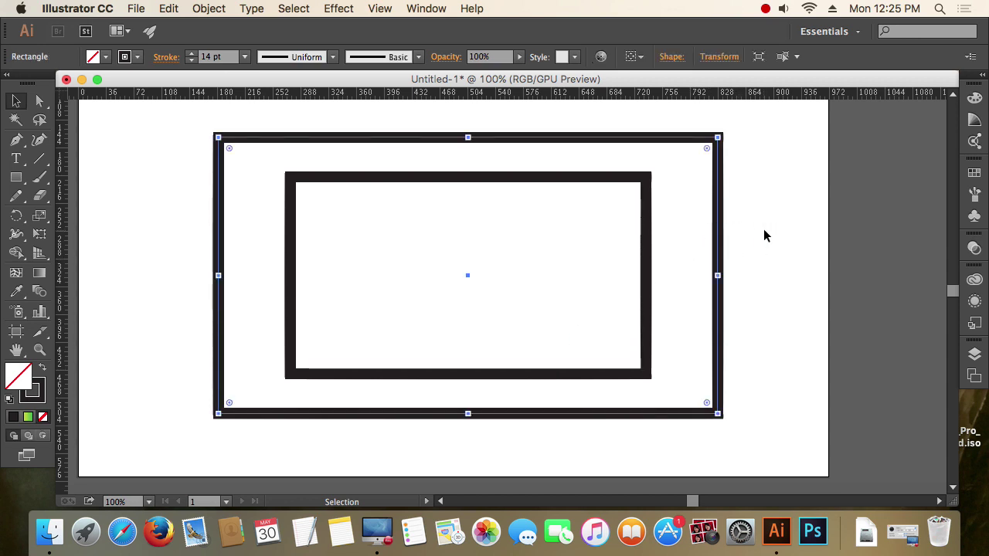
{"action": "key", "text": "Delete"}
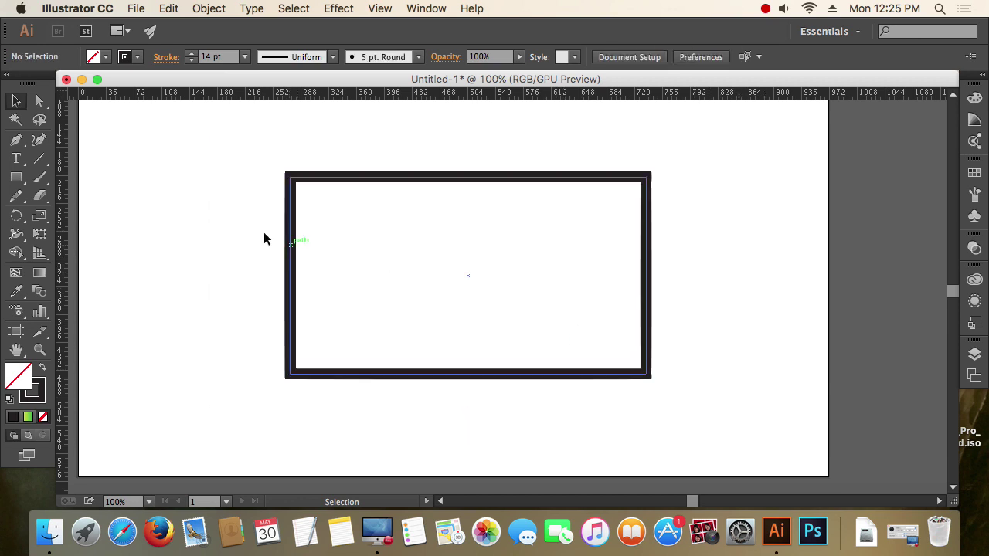
{"action": "left_click", "coordinate": [16, 176]}
{"action": "left_click_drag", "start_coordinate": [148, 168], "coordinate": [237, 258]}
{"action": "left_click", "coordinate": [16, 101]}
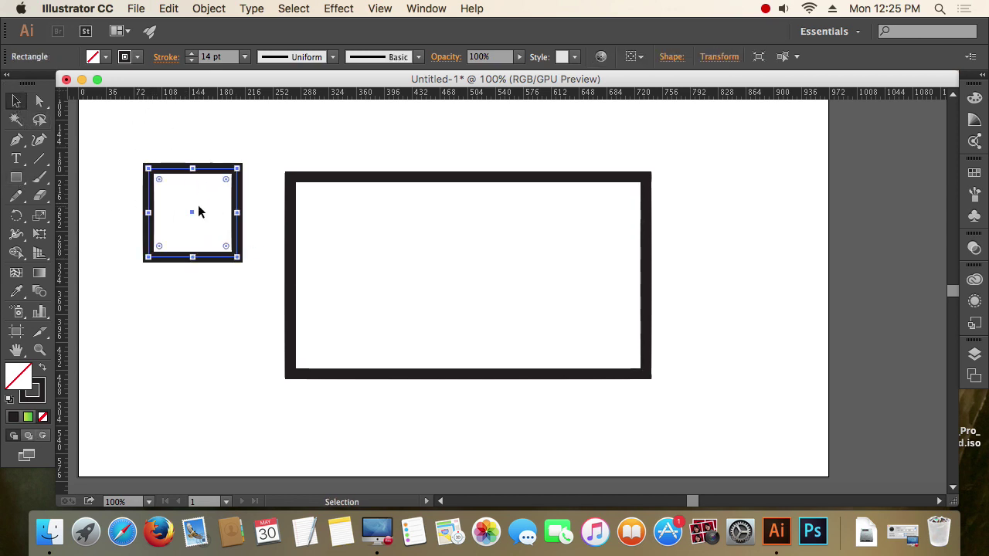
{"action": "key", "text": "a"}
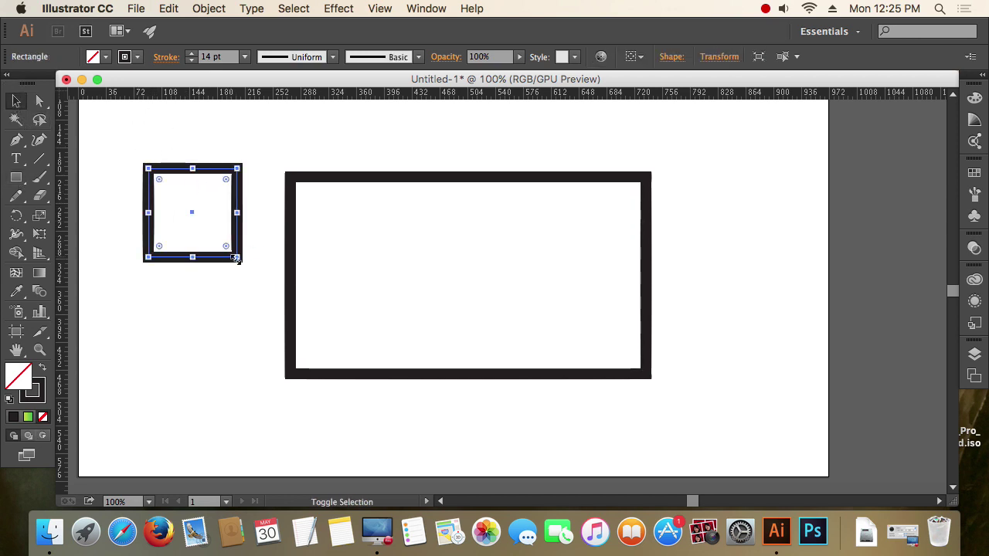
{"action": "left_click_drag", "start_coordinate": [86, 106], "coordinate": [268, 288]}
{"action": "left_click", "coordinate": [431, 287]}
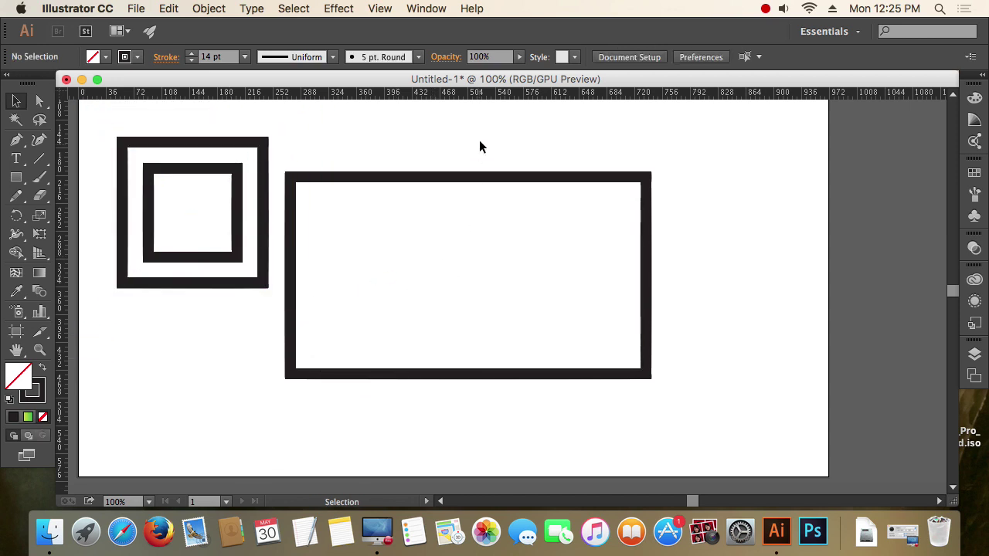
{"action": "left_click_drag", "start_coordinate": [479, 143], "coordinate": [562, 262]}
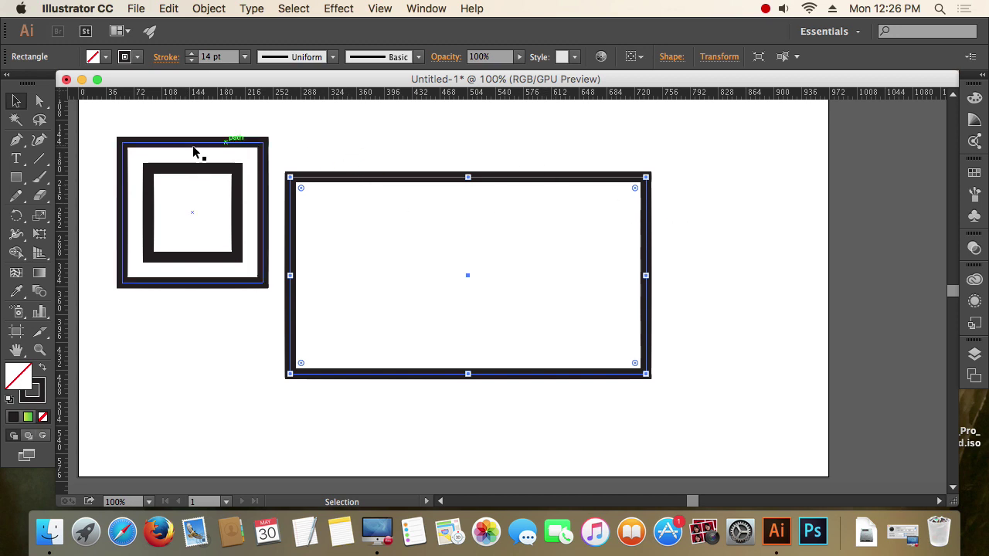
{"action": "left_click", "coordinate": [175, 171]}
{"action": "key", "text": "Delete"}
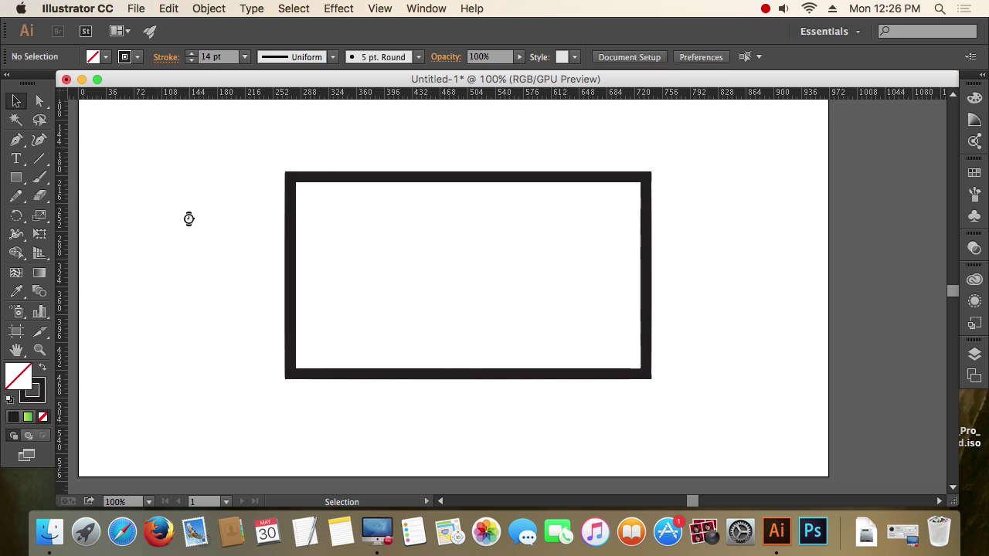
{"action": "left_click", "coordinate": [431, 282]}
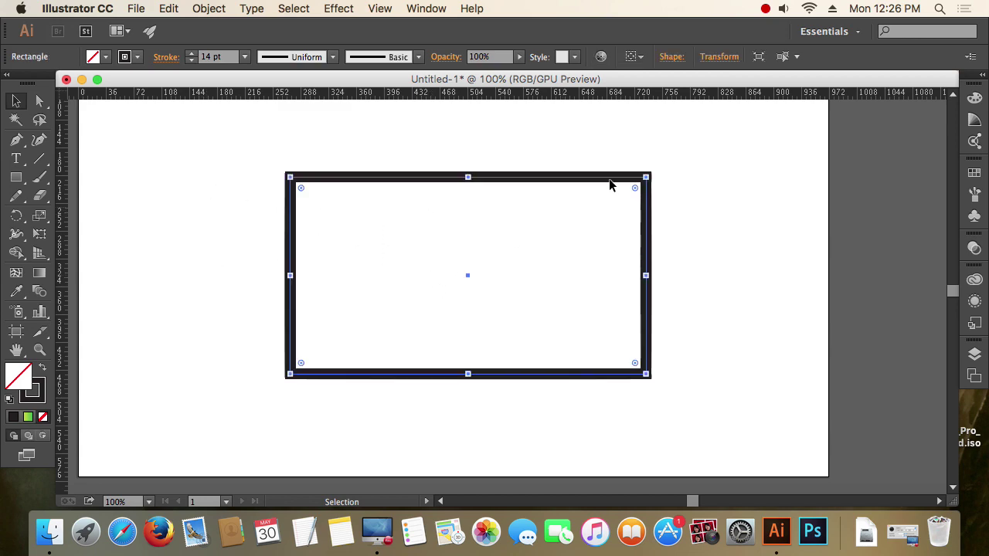
Open Offset Path with preview on and step the offset to -23 pt.
{"action": "left_click", "coordinate": [208, 9]}
{"action": "mouse_move", "coordinate": [224, 303]}
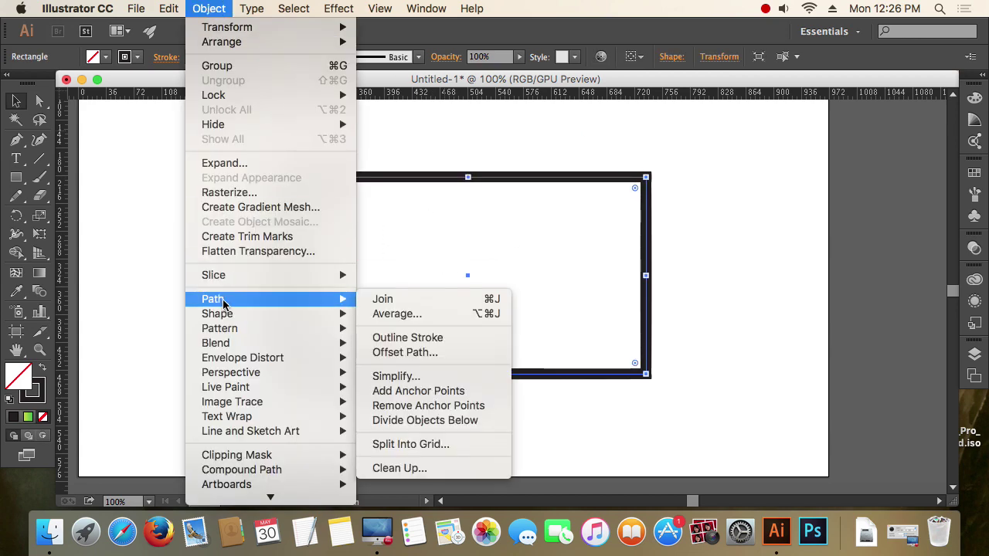
{"action": "left_click", "coordinate": [403, 352]}
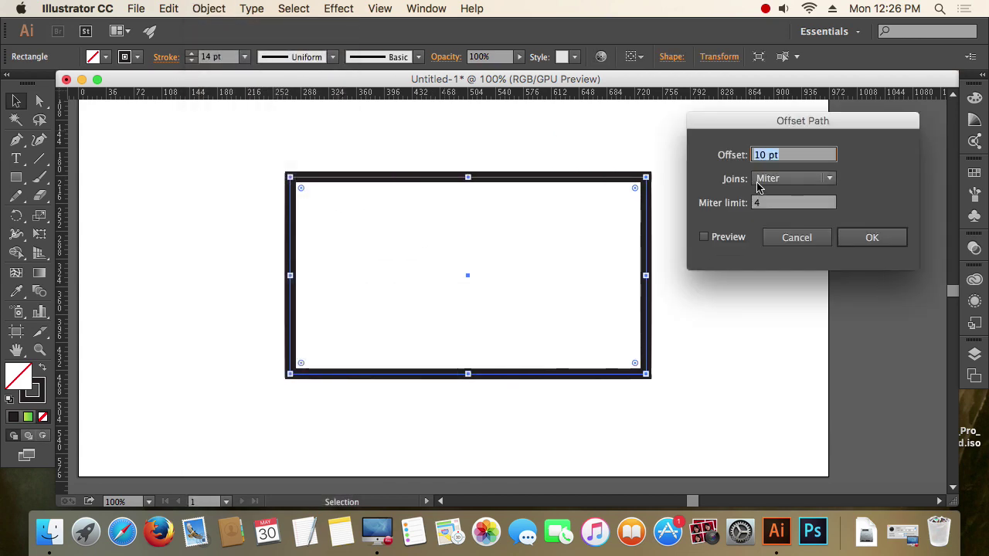
{"action": "left_click", "coordinate": [703, 236]}
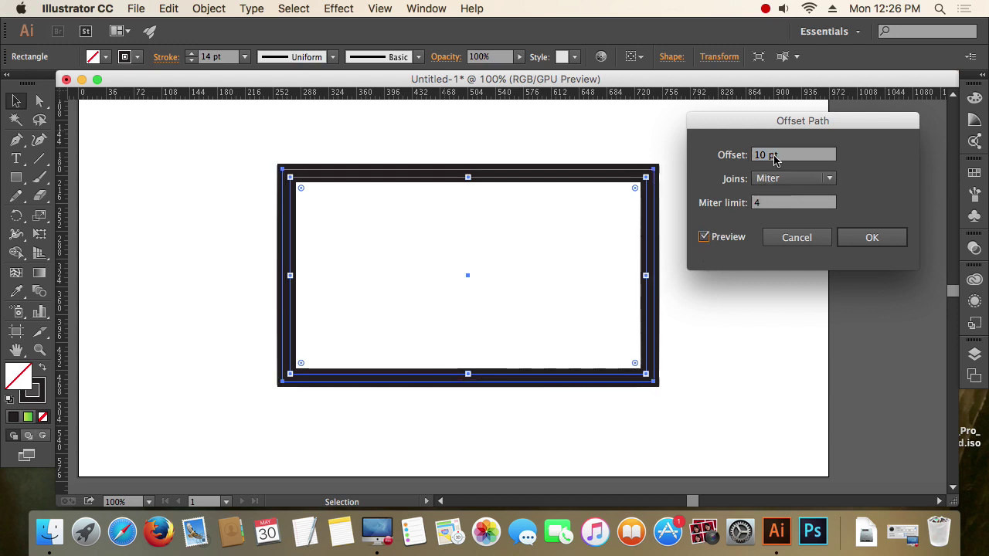
{"action": "left_click", "coordinate": [793, 158]}
{"action": "key", "text": "Up"}
{"action": "key", "text": "Up"}
{"action": "key", "text": "Up"}
{"action": "key", "text": "Up"}
{"action": "key", "text": "Up"}
{"action": "key", "text": "Up"}
{"action": "key", "text": "Up"}
{"action": "key", "text": "Up"}
{"action": "key", "text": "Up"}
{"action": "key", "text": "Up"}
{"action": "key", "text": "Up"}
{"action": "key", "text": "Up"}
{"action": "key", "text": "Up"}
{"action": "key", "text": "Up"}
{"action": "key", "text": "Up"}
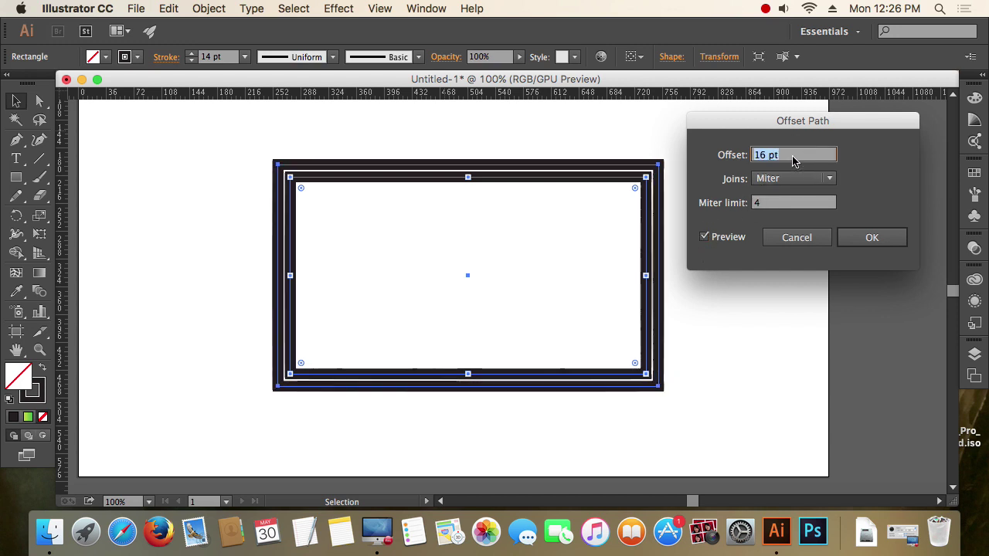
{"action": "key", "text": "Down"}
{"action": "key", "text": "Down"}
{"action": "key", "text": "Down"}
{"action": "key", "text": "Down"}
{"action": "key", "text": "Down"}
{"action": "key", "text": "Down"}
{"action": "key", "text": "Down"}
{"action": "key", "text": "Down"}
{"action": "key", "text": "Down"}
{"action": "key", "text": "Down"}
{"action": "key", "text": "Down"}
{"action": "key", "text": "Down"}
{"action": "key", "text": "Down"}
{"action": "key", "text": "Down"}
{"action": "key", "text": "Down"}
{"action": "key", "text": "Down"}
{"action": "key", "text": "Down"}
{"action": "key", "text": "Down"}
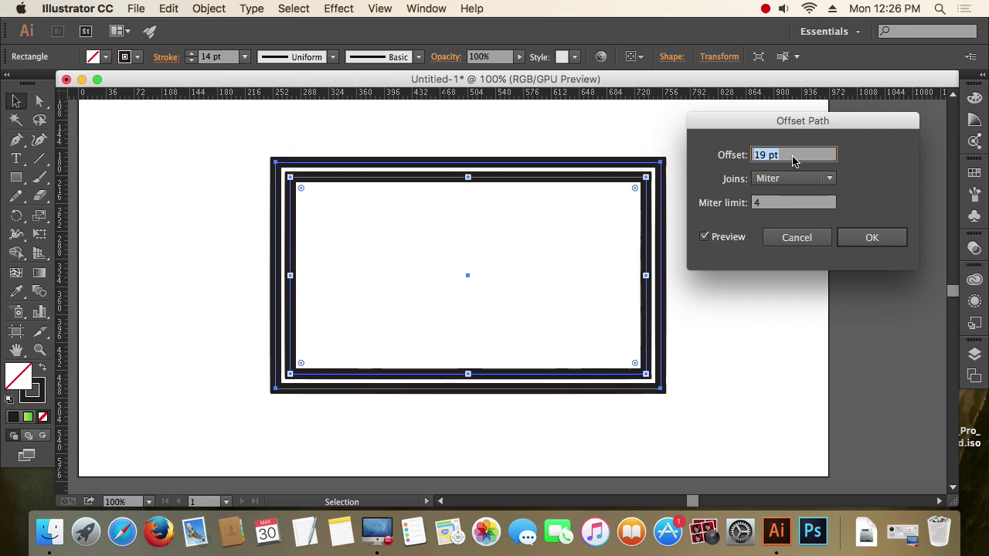
{"action": "key", "text": "Down"}
{"action": "key", "text": "Down"}
{"action": "key", "text": "Down"}
{"action": "key", "text": "Down"}
{"action": "key", "text": "Down"}
{"action": "key", "text": "Down"}
{"action": "key", "text": "Down"}
{"action": "key", "text": "Down"}
{"action": "key", "text": "Down"}
{"action": "key", "text": "Down"}
{"action": "key", "text": "Down"}
{"action": "key", "text": "Down"}
{"action": "key", "text": "Down"}
{"action": "key", "text": "Down"}
{"action": "key", "text": "Down"}
{"action": "key", "text": "Down"}
{"action": "key", "text": "Down"}
{"action": "key", "text": "Down"}
{"action": "key", "text": "Down"}
{"action": "key", "text": "Down"}
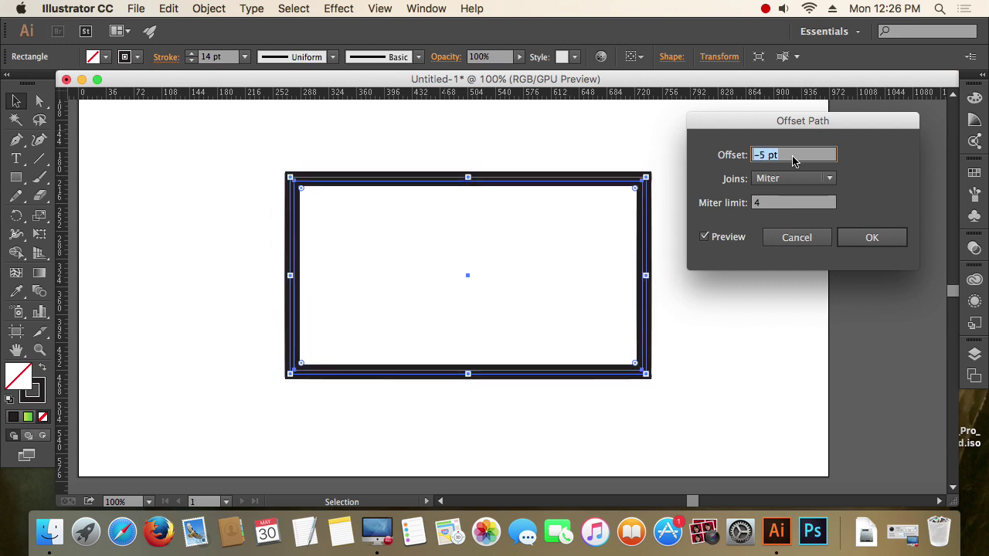
{"action": "key", "text": "Down"}
{"action": "key", "text": "Down"}
{"action": "key", "text": "Down"}
{"action": "key", "text": "Down"}
{"action": "key", "text": "Down"}
{"action": "key", "text": "Down"}
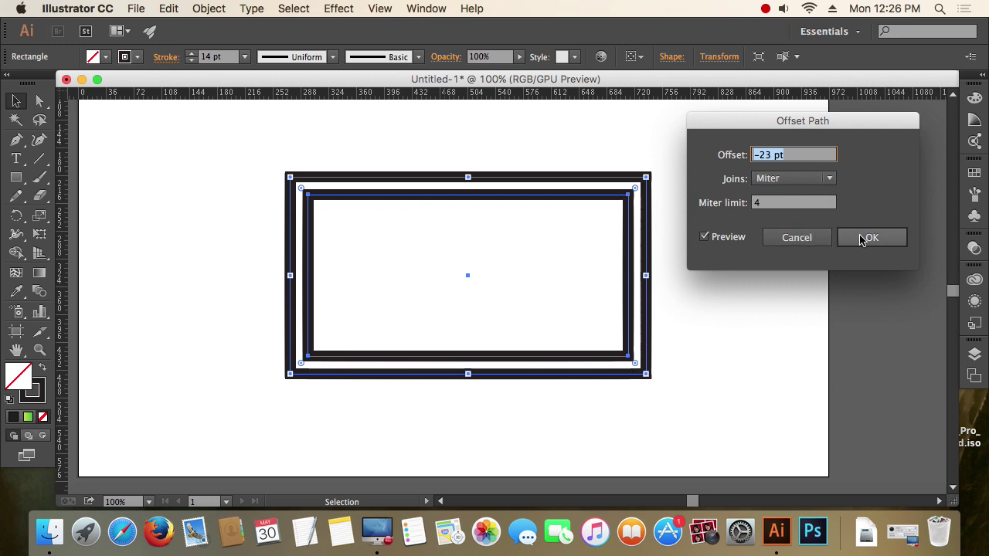
Set the offset joins to Round and refresh the preview.
{"action": "left_click", "coordinate": [830, 179]}
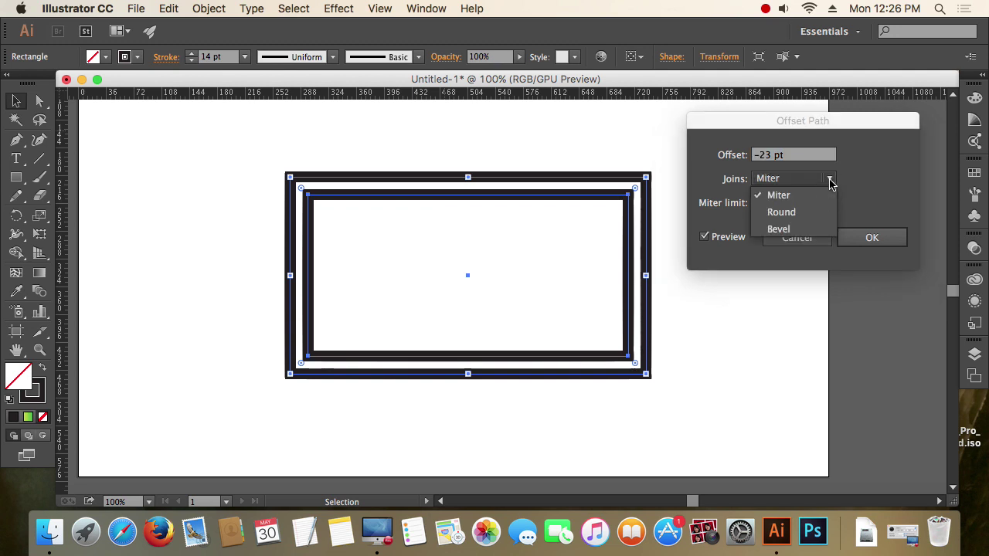
{"action": "left_click", "coordinate": [805, 210]}
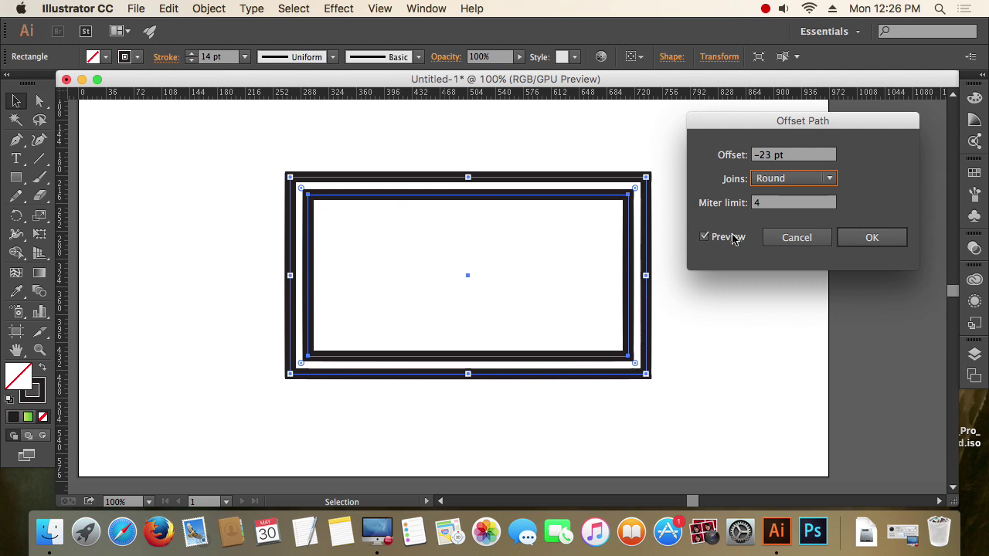
{"action": "left_click", "coordinate": [704, 237]}
{"action": "left_click", "coordinate": [704, 237]}
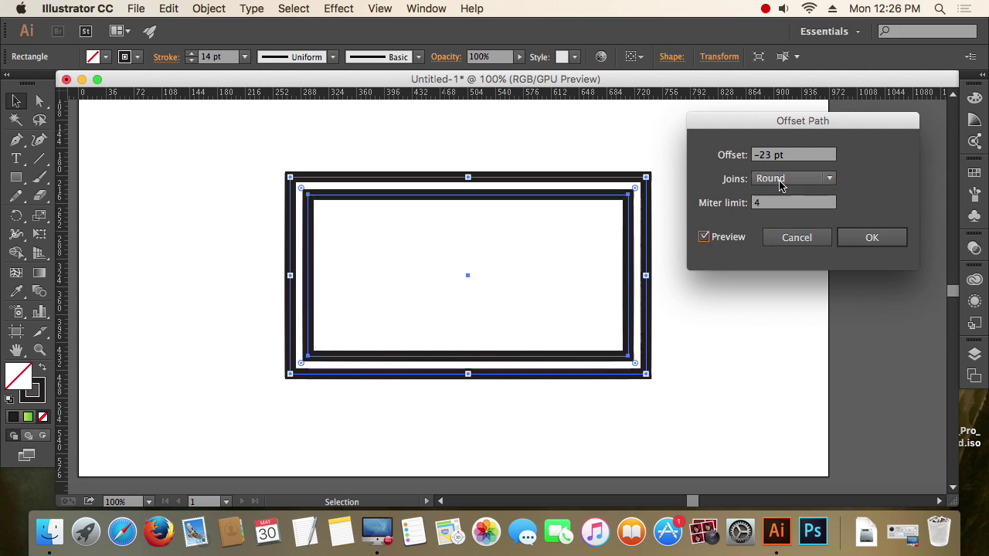
Try a 50 pt offset with Bevel joins, then cancel the dialog.
{"action": "left_click", "coordinate": [792, 155]}
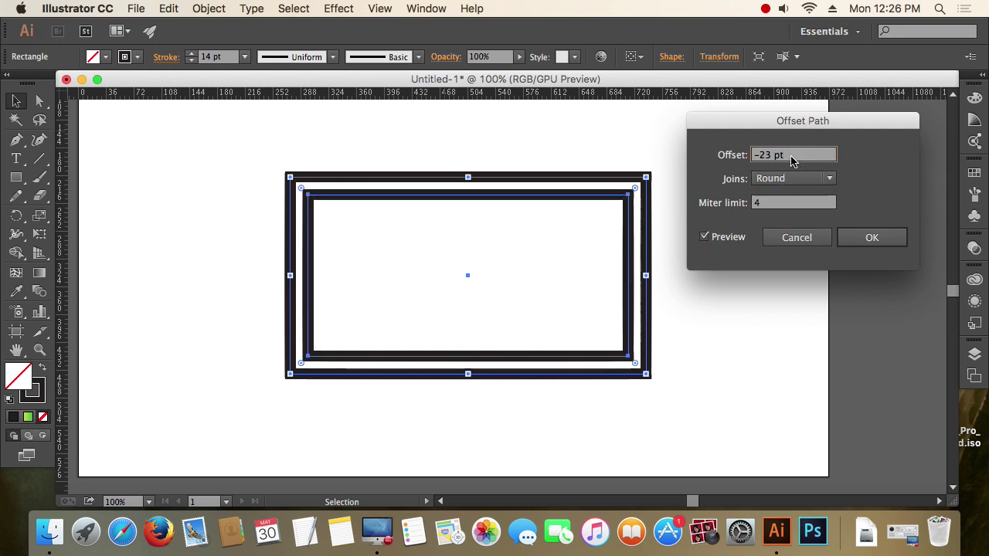
{"action": "left_click_drag", "start_coordinate": [792, 157], "coordinate": [702, 157]}
{"action": "type", "text": "50"}
{"action": "left_click", "coordinate": [706, 237]}
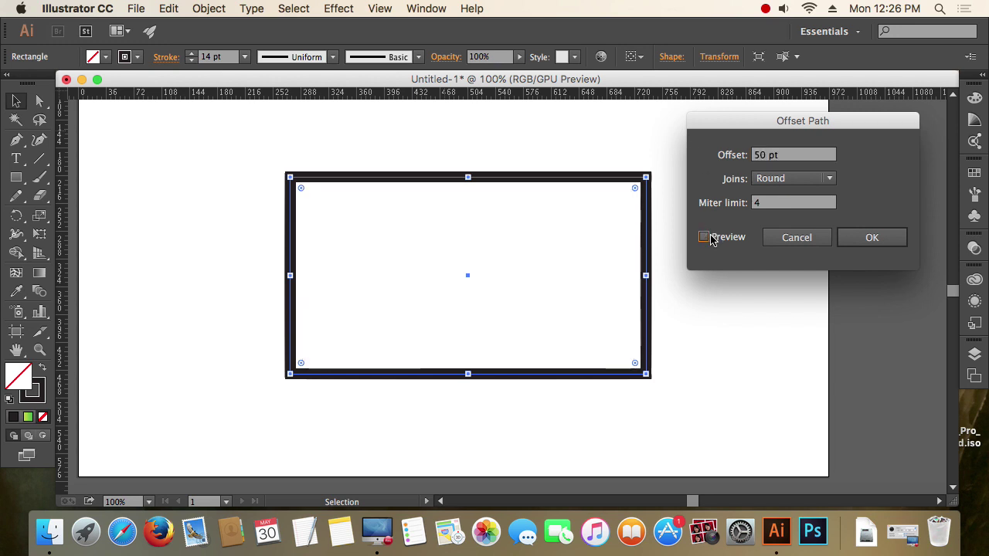
{"action": "left_click", "coordinate": [705, 237]}
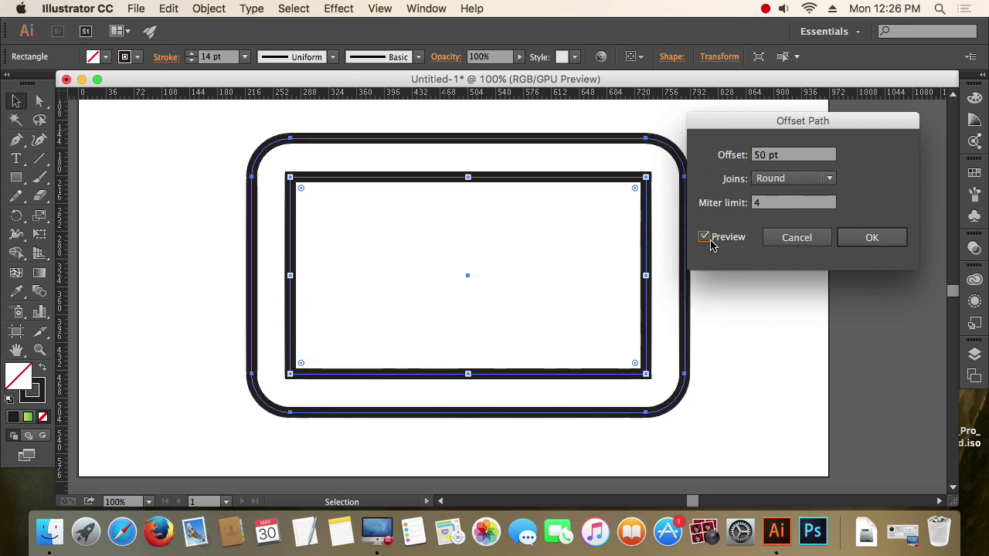
{"action": "left_click", "coordinate": [828, 180]}
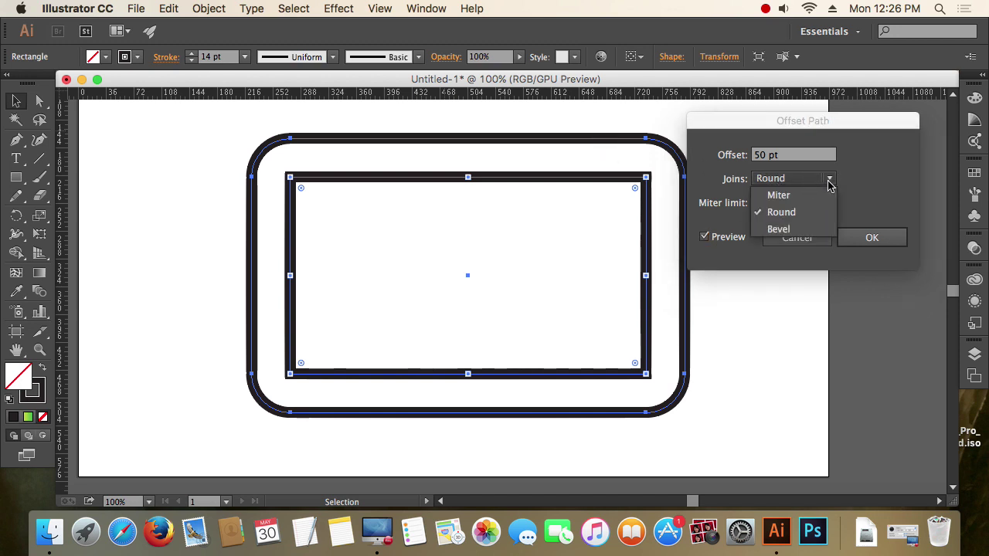
{"action": "left_click", "coordinate": [781, 228]}
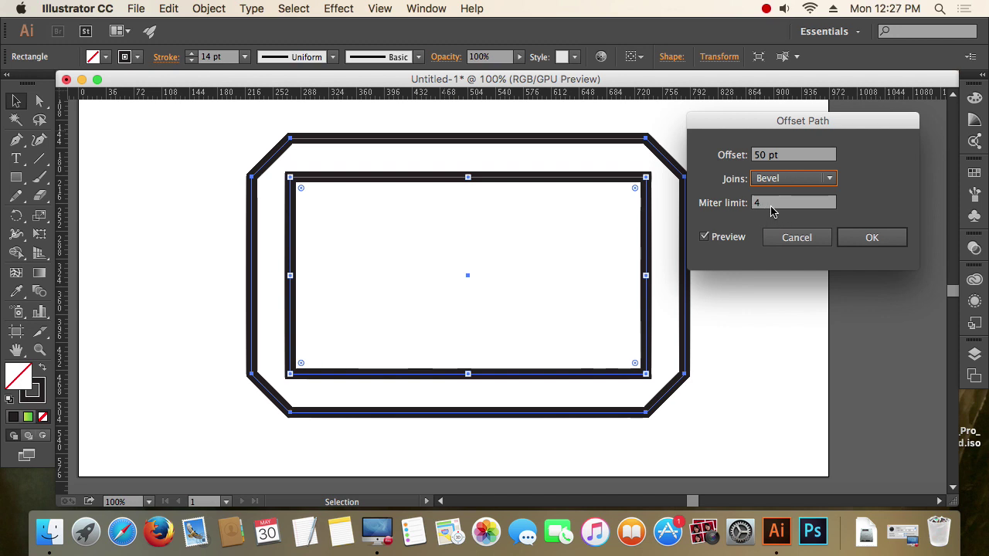
{"action": "left_click", "coordinate": [803, 237]}
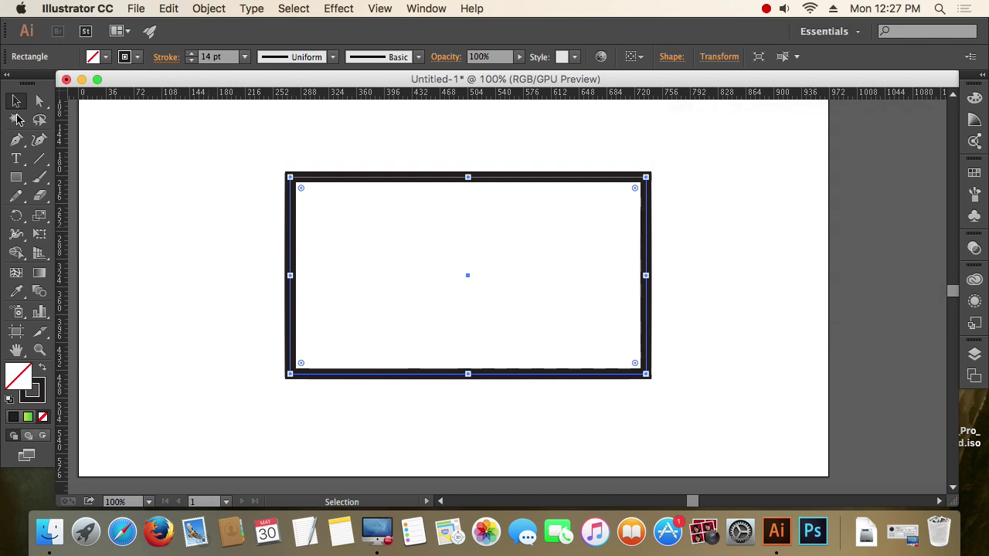
Reselect the rectangle, briefly picking the Pen tool before returning to the Selection tool.
{"action": "left_click", "coordinate": [170, 201]}
{"action": "left_click_drag", "start_coordinate": [249, 179], "coordinate": [521, 330]}
{"action": "left_click", "coordinate": [16, 142]}
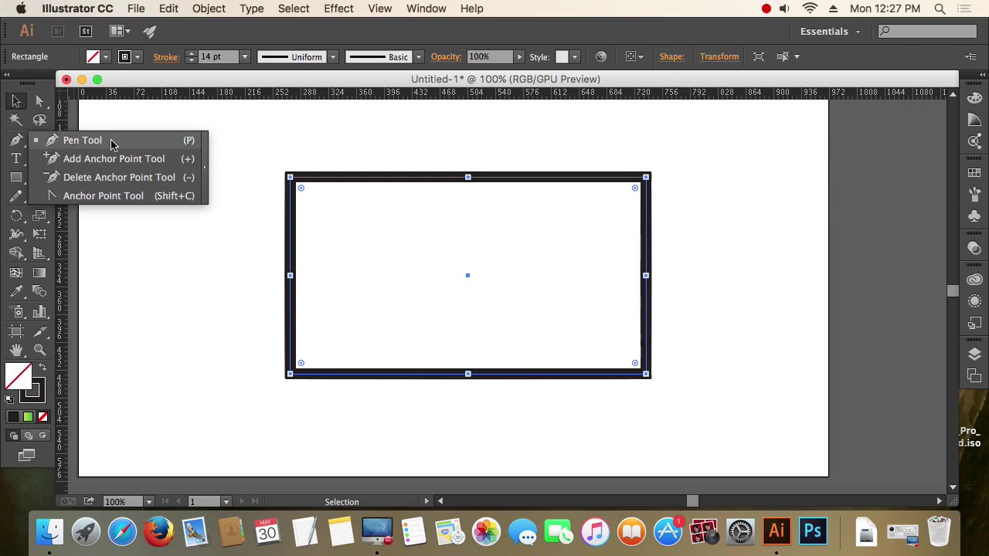
{"action": "left_click", "coordinate": [51, 140]}
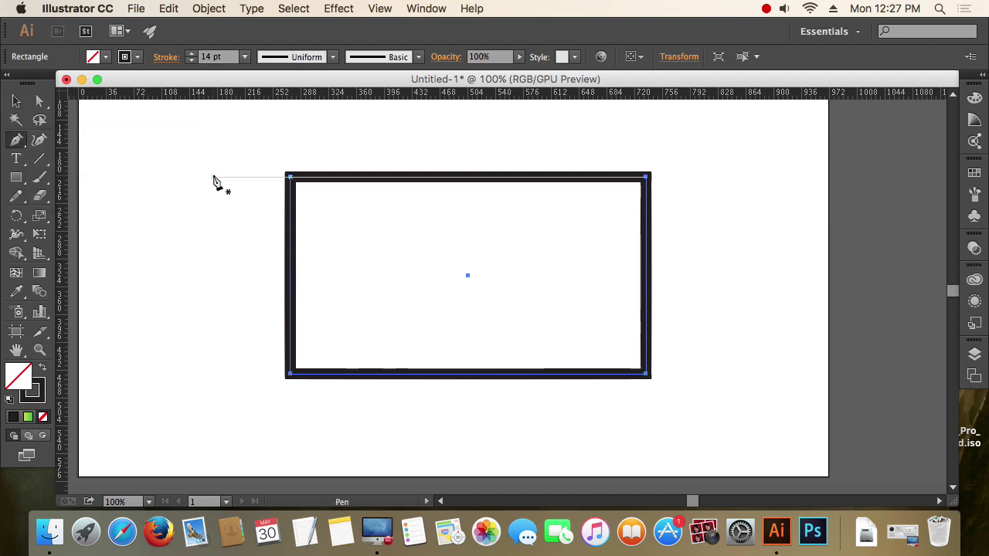
{"action": "left_click", "coordinate": [15, 105]}
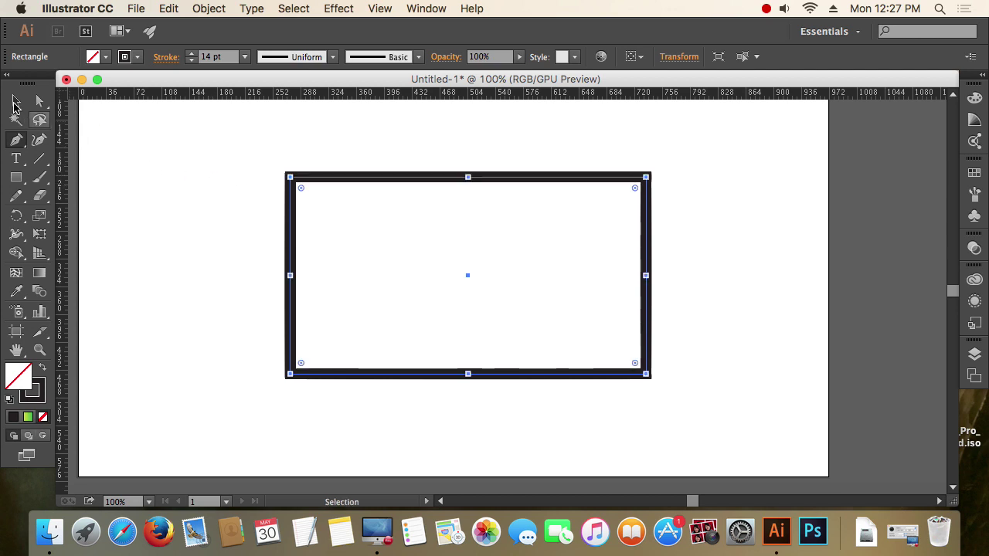
{"action": "left_click_drag", "start_coordinate": [239, 174], "coordinate": [365, 267]}
Swap the rectangle to a solid dark fill and draw a diagonal pen line across it.
{"action": "left_click", "coordinate": [42, 370]}
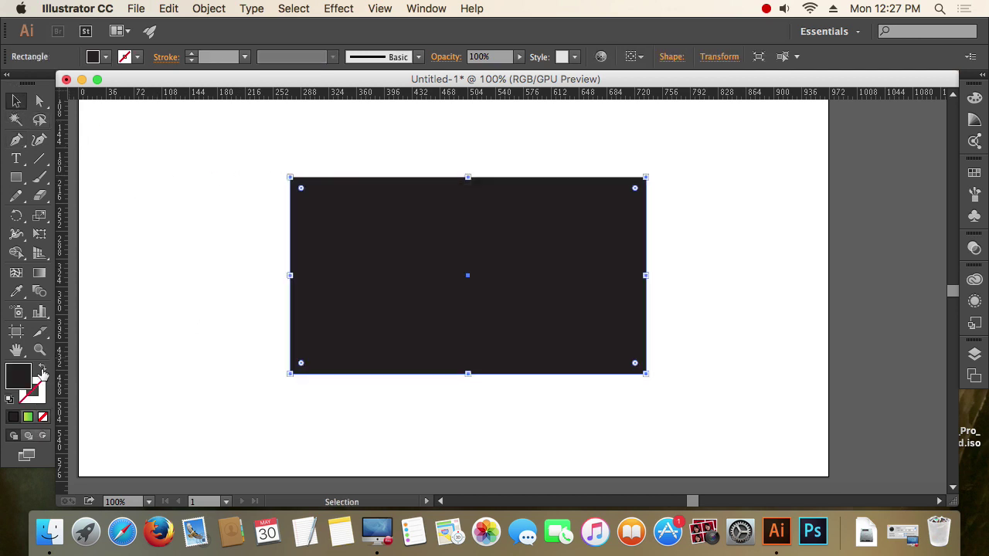
{"action": "left_click", "coordinate": [274, 275]}
{"action": "left_click_drag", "start_coordinate": [503, 249], "coordinate": [500, 252]}
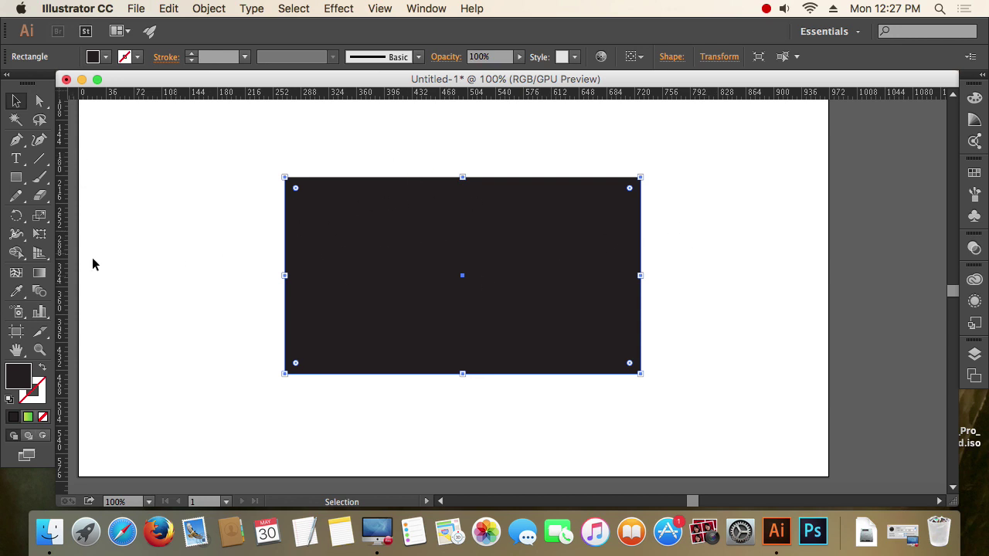
{"action": "left_click", "coordinate": [17, 140]}
{"action": "left_click", "coordinate": [508, 146]}
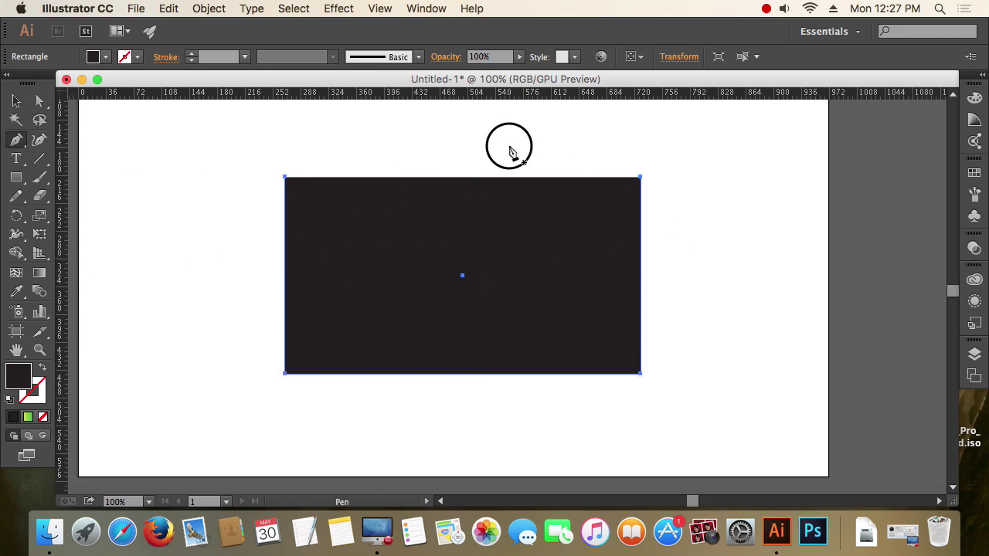
{"action": "left_click", "coordinate": [404, 419]}
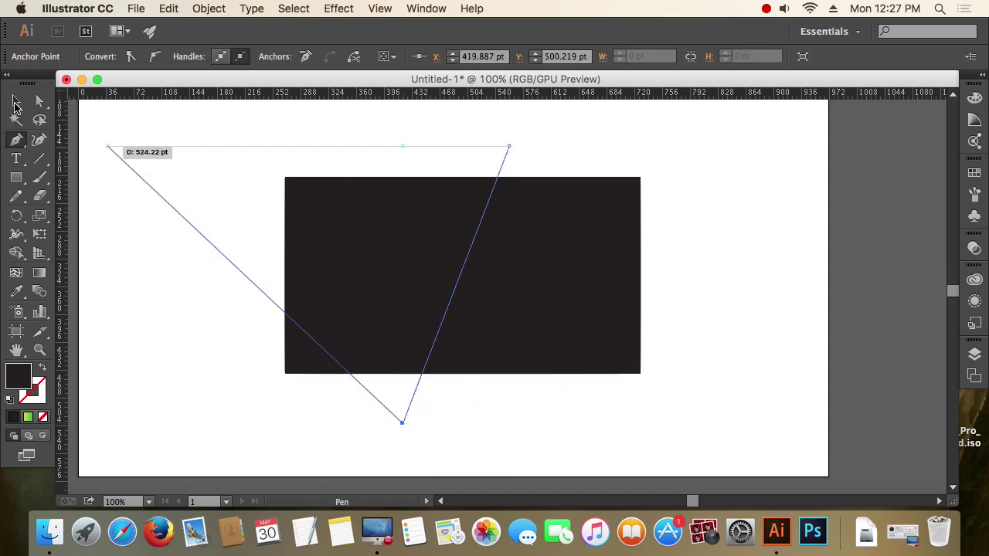
{"action": "left_click", "coordinate": [16, 102]}
{"action": "left_click", "coordinate": [354, 168]}
Give the diagonal line a visible stroke coloured DD003F.
{"action": "left_click_drag", "start_coordinate": [468, 121], "coordinate": [545, 152]}
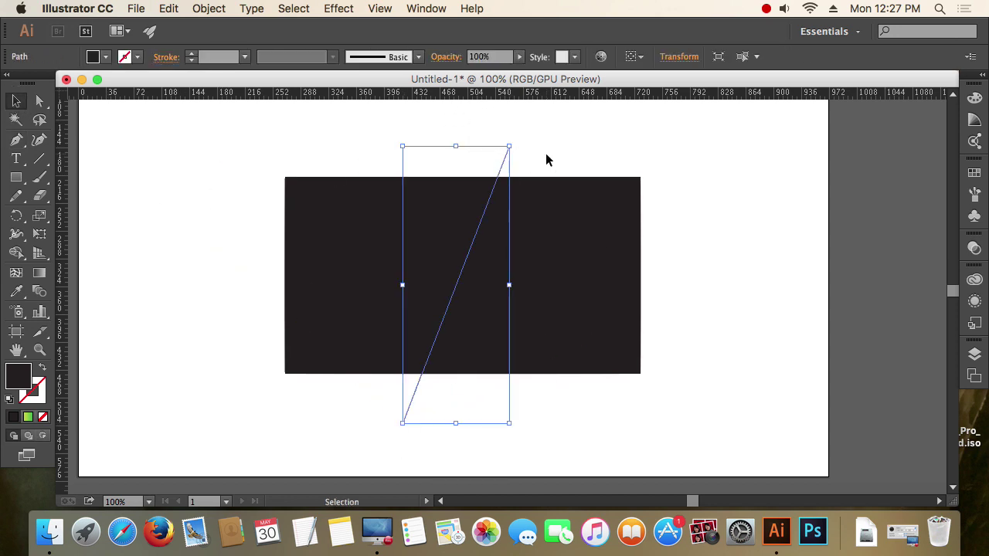
{"action": "left_click", "coordinate": [43, 371]}
{"action": "left_click", "coordinate": [656, 161]}
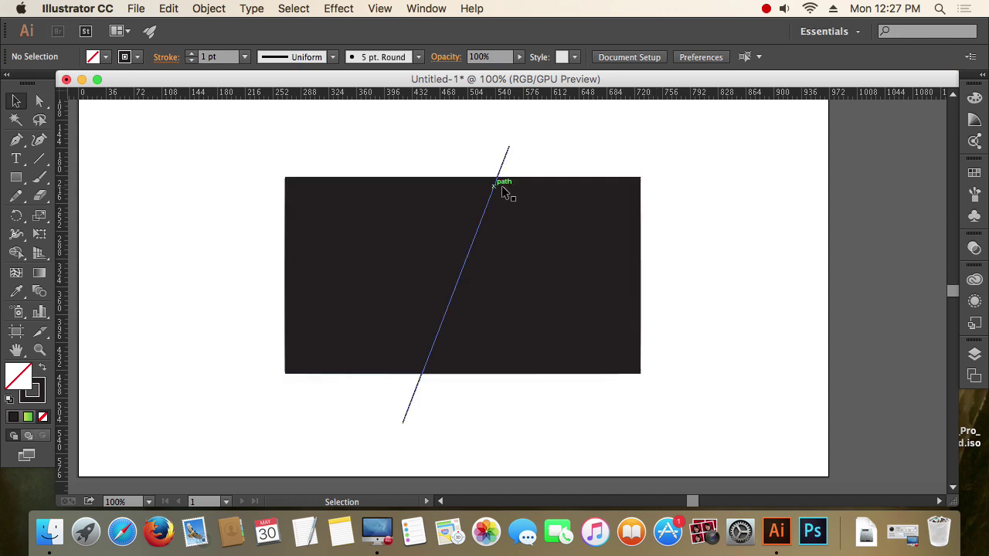
{"action": "left_click_drag", "start_coordinate": [492, 142], "coordinate": [530, 161]}
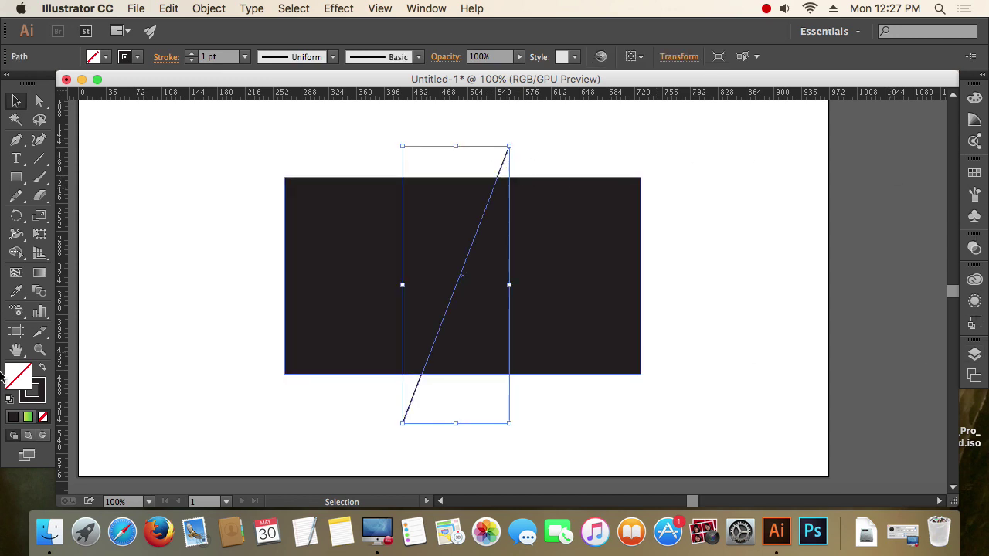
{"action": "double_click", "coordinate": [39, 396]}
{"action": "left_click", "coordinate": [455, 239]}
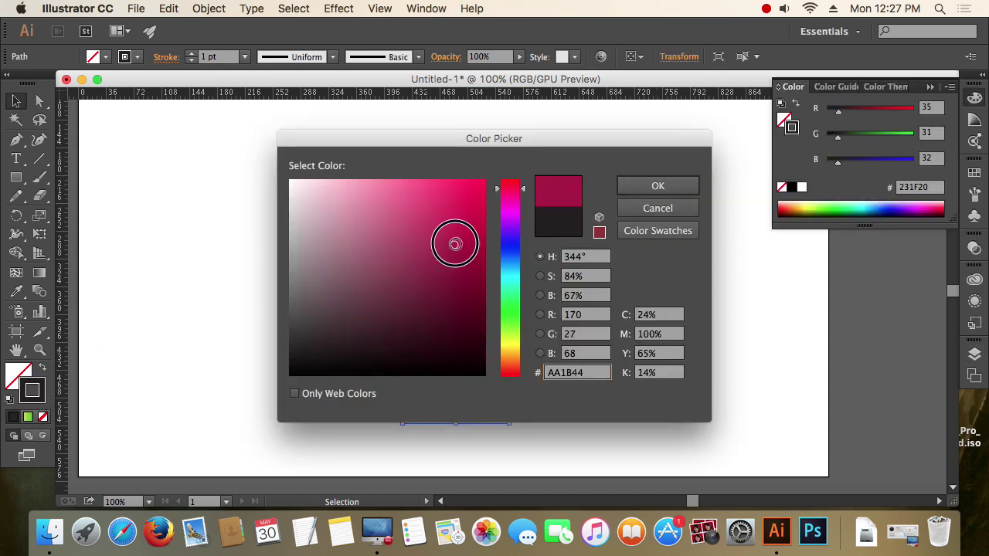
{"action": "type", "text": "DD003F"}
{"action": "left_click", "coordinate": [653, 186]}
{"action": "left_click", "coordinate": [680, 196]}
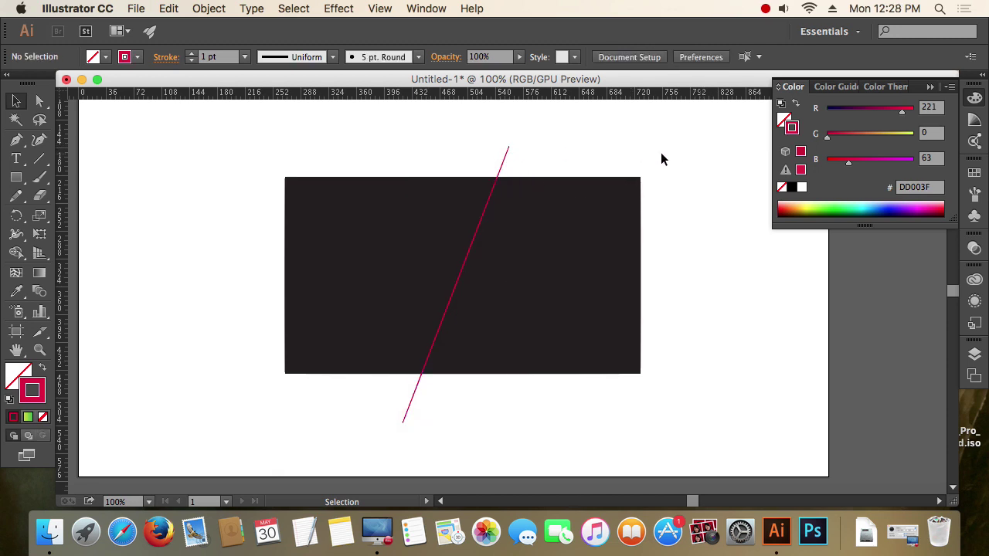
Select the diagonal line and apply Object > Path > Divide Objects Below.
{"action": "left_click_drag", "start_coordinate": [453, 138], "coordinate": [692, 342]}
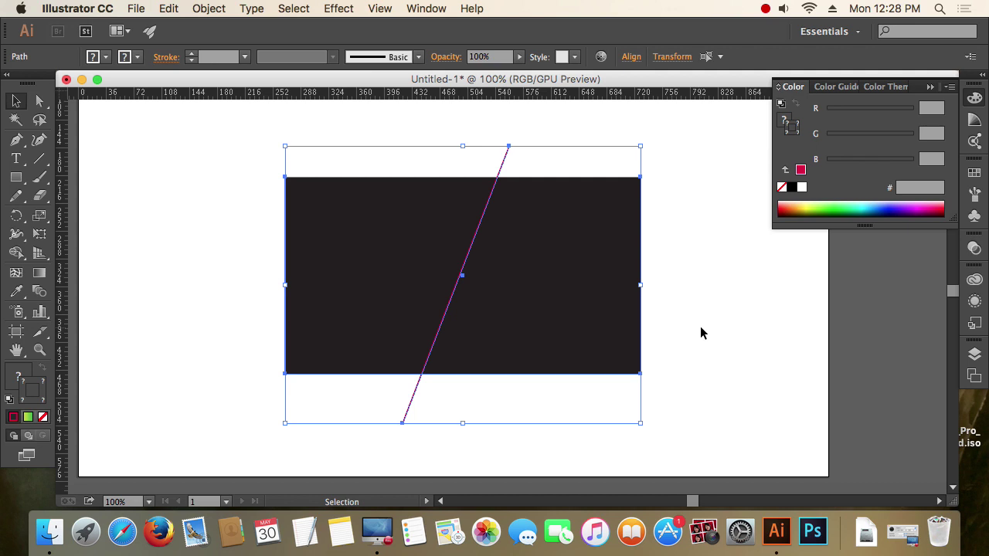
{"action": "left_click", "coordinate": [700, 332]}
{"action": "left_click_drag", "start_coordinate": [480, 138], "coordinate": [533, 164]}
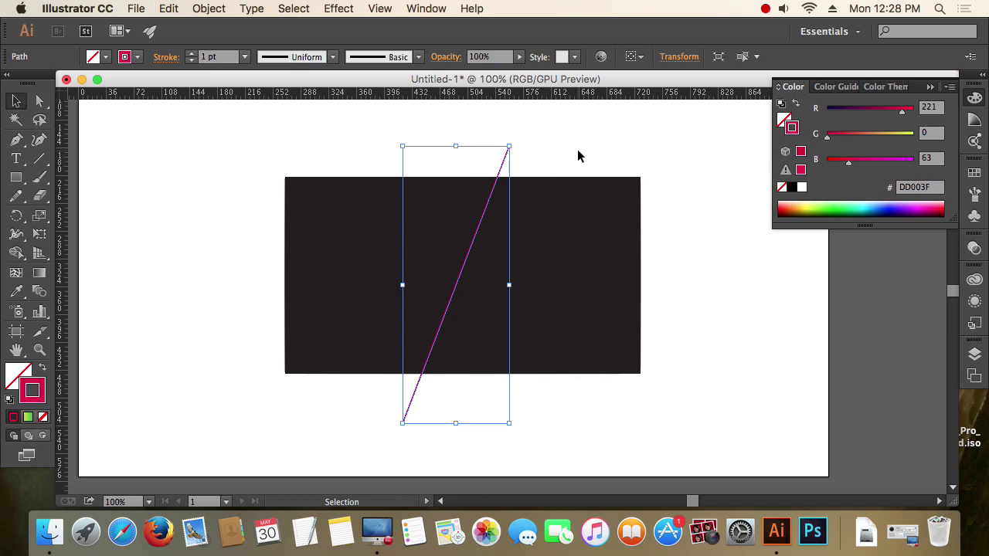
{"action": "left_click", "coordinate": [929, 86]}
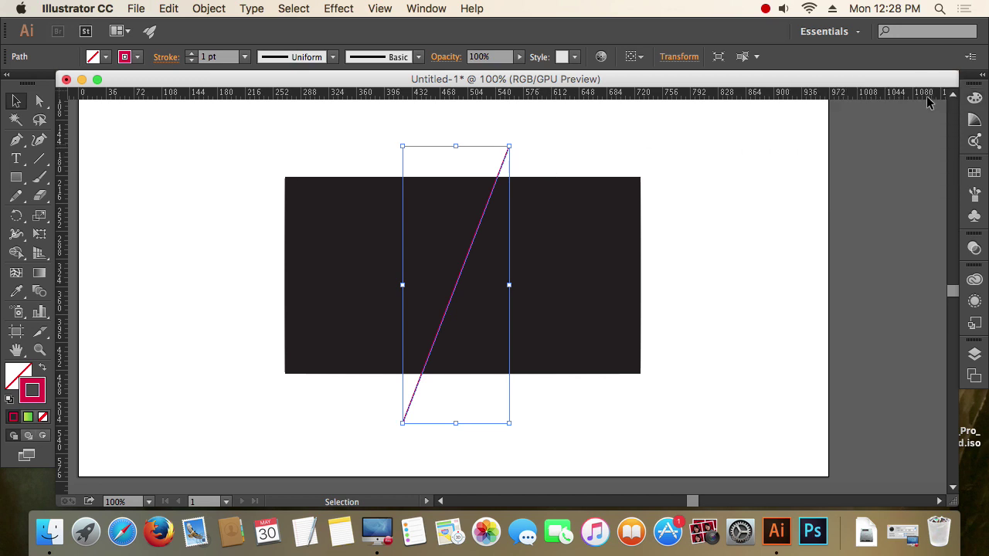
{"action": "left_click", "coordinate": [208, 8]}
{"action": "mouse_move", "coordinate": [288, 299]}
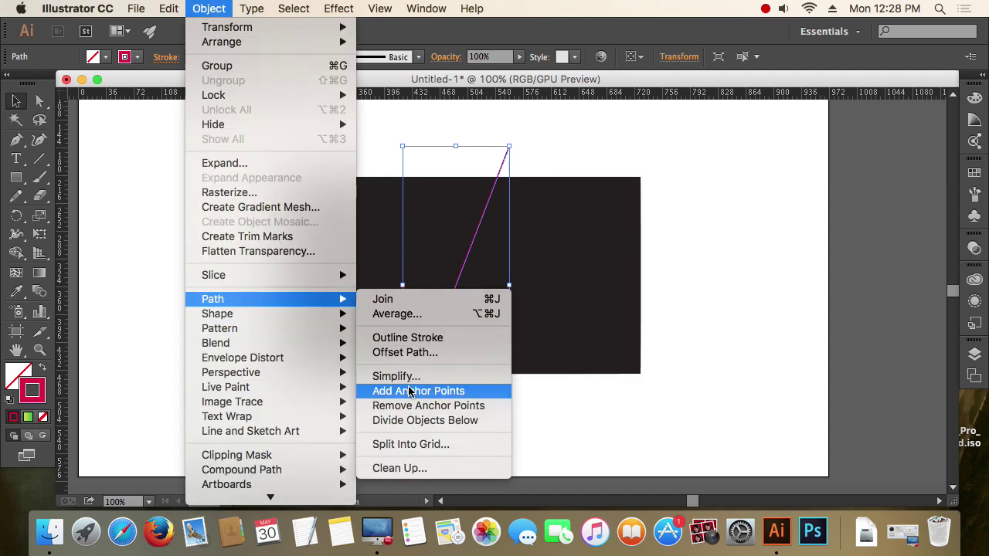
{"action": "left_click", "coordinate": [451, 427]}
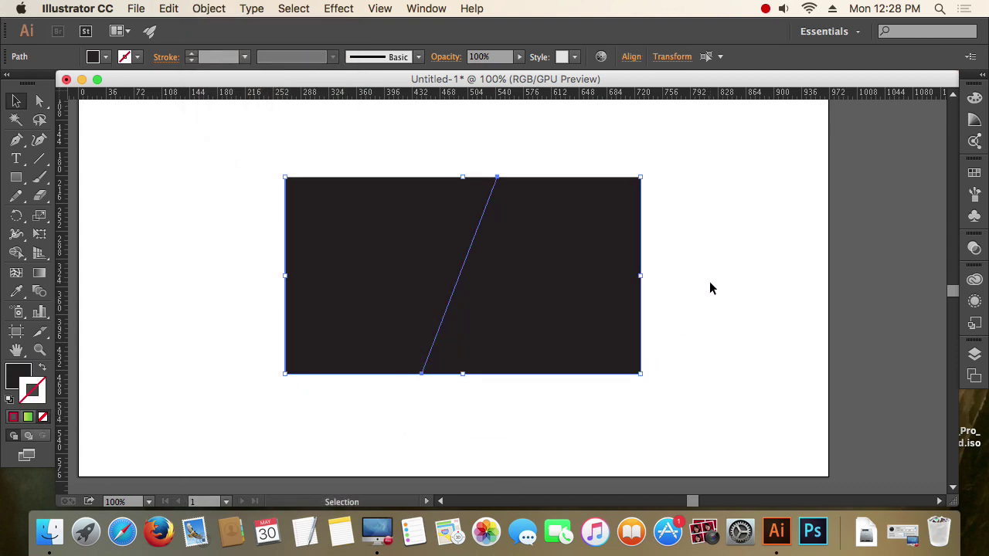
Pull the two split pieces apart to check them, then undo to rejoin them.
{"action": "left_click", "coordinate": [710, 283]}
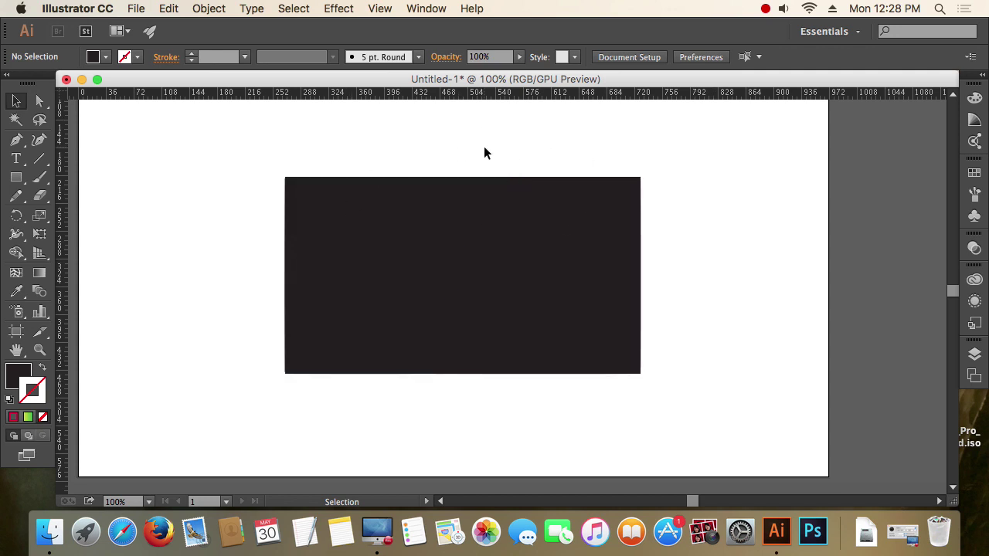
{"action": "left_click_drag", "start_coordinate": [539, 254], "coordinate": [707, 255]}
{"action": "left_click_drag", "start_coordinate": [412, 248], "coordinate": [331, 248]}
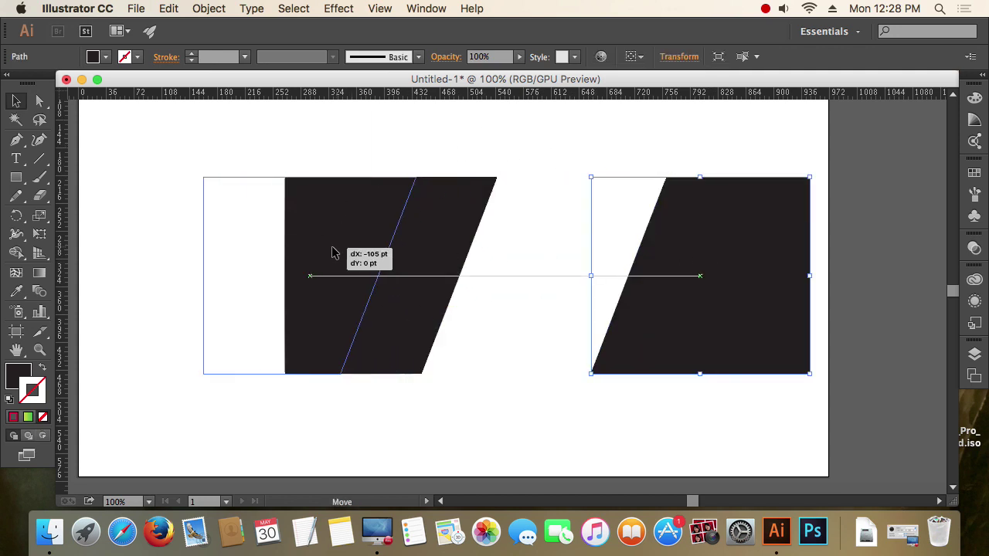
{"action": "left_click", "coordinate": [504, 270]}
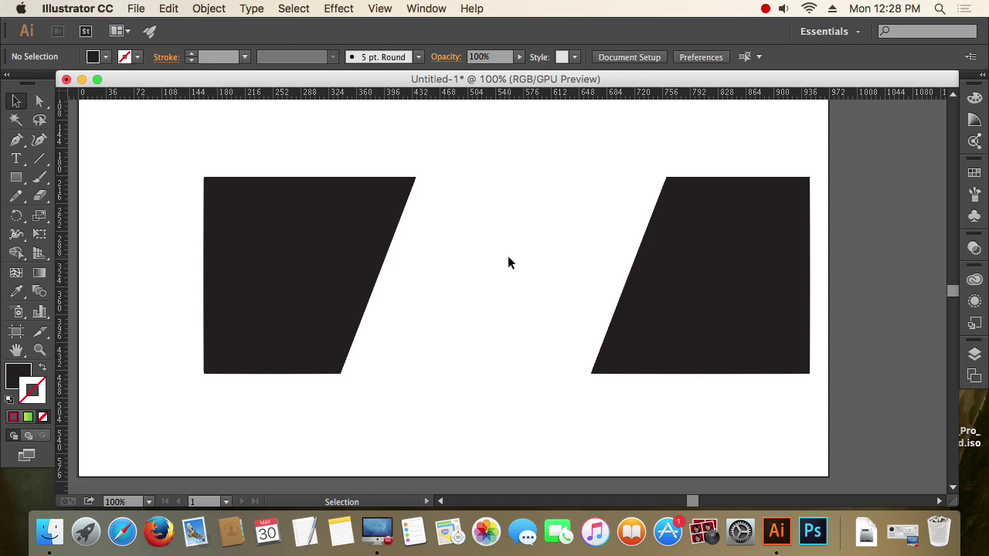
{"action": "key", "text": "super+z"}
{"action": "key", "text": "super+z"}
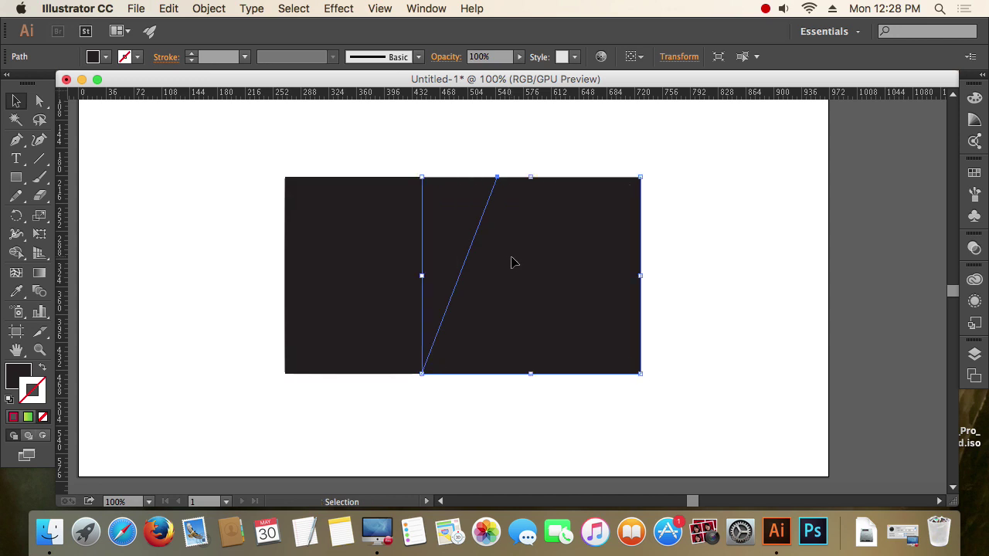
{"action": "left_click", "coordinate": [709, 270]}
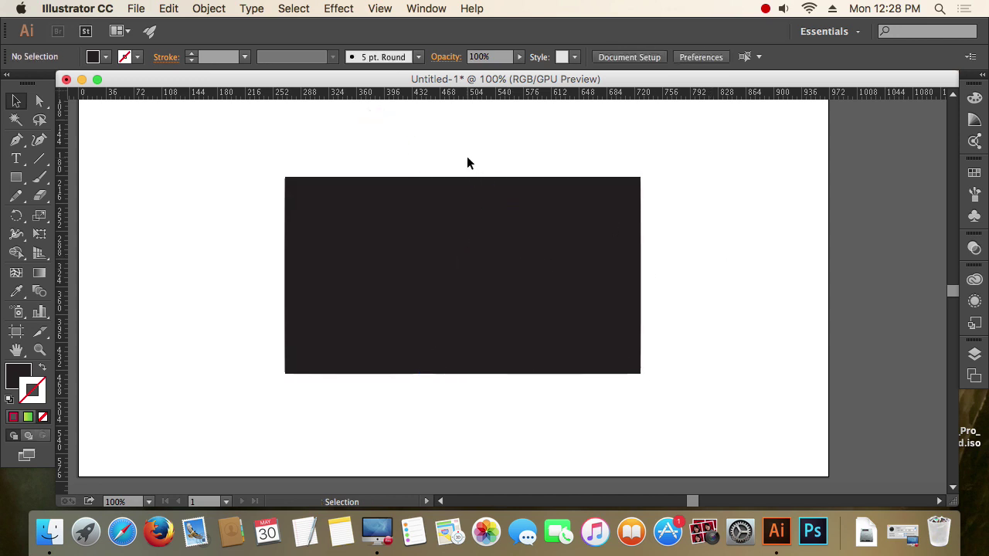
Move both pieces of the cut dark rectangle to the artboard's right edge.
{"action": "left_click", "coordinate": [497, 188]}
{"action": "left_click", "coordinate": [696, 224]}
{"action": "left_click", "coordinate": [585, 286]}
{"action": "left_click", "coordinate": [356, 269]}
{"action": "left_click_drag", "start_coordinate": [356, 269], "coordinate": [697, 212]}
{"action": "left_click", "coordinate": [395, 260]}
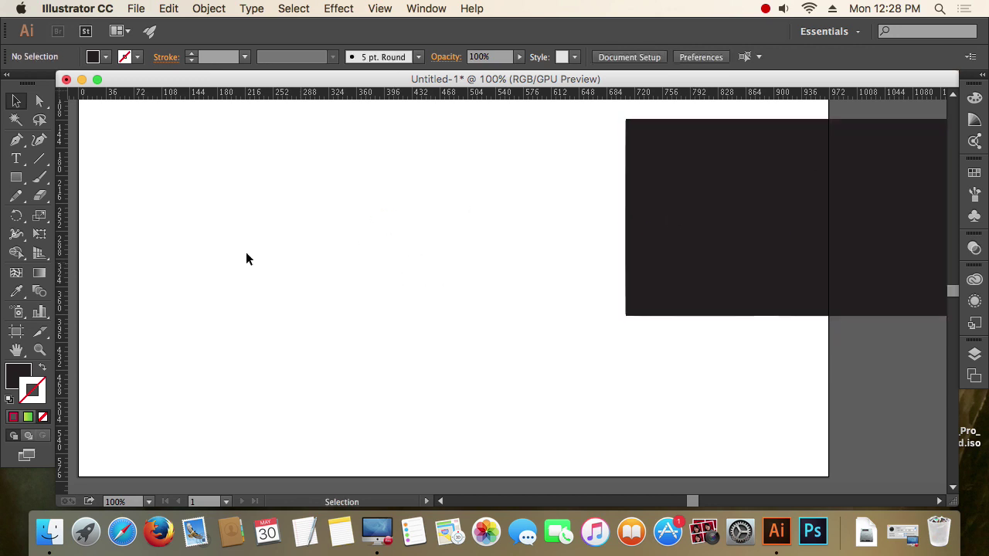
Place a lone Pen anchor point, then marquee-select and delete it.
{"action": "left_click", "coordinate": [17, 140]}
{"action": "left_click", "coordinate": [289, 177]}
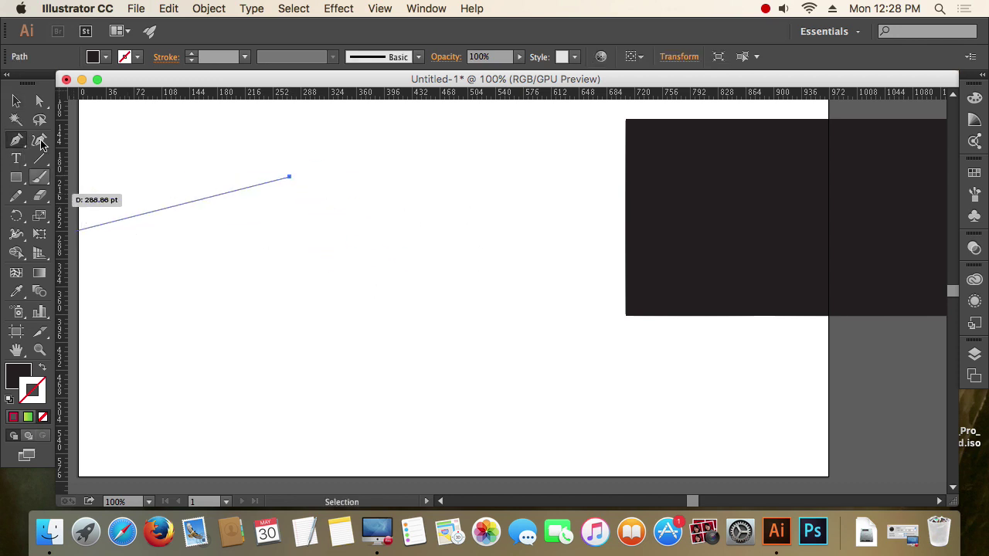
{"action": "left_click", "coordinate": [16, 101]}
{"action": "left_click", "coordinate": [418, 202]}
{"action": "left_click", "coordinate": [295, 198]}
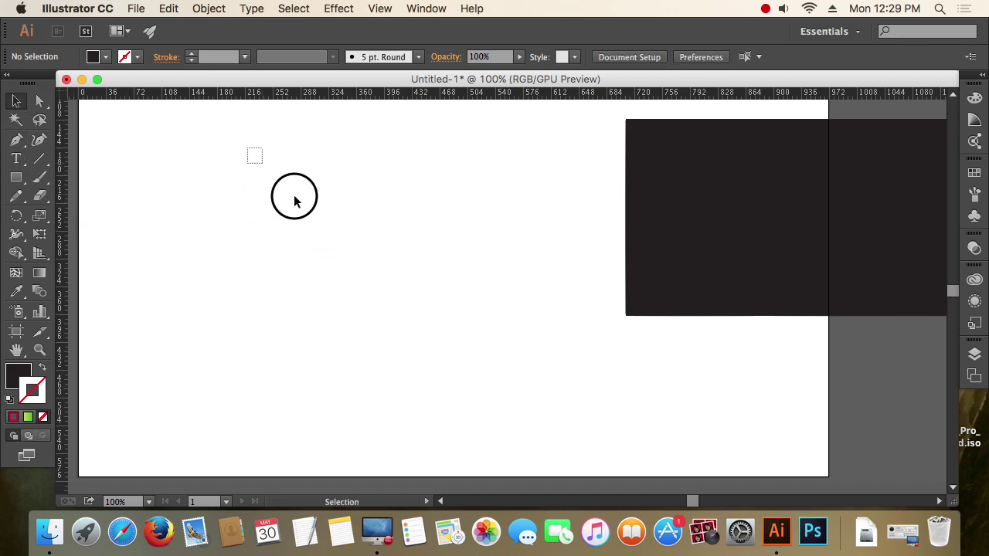
{"action": "left_click_drag", "start_coordinate": [294, 200], "coordinate": [376, 269]}
{"action": "key", "text": "Delete"}
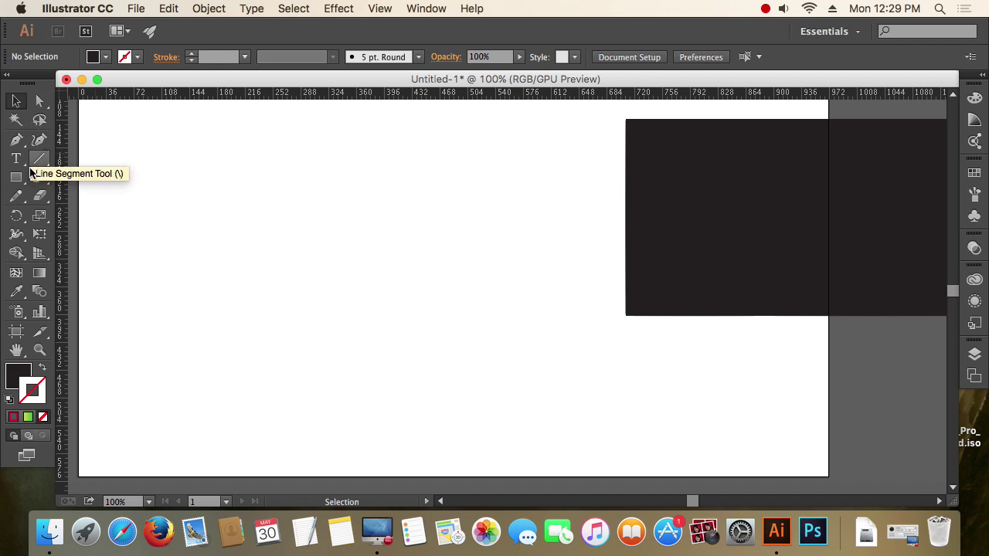
Place two more single Pen anchor points, then marquee over the stray points and press Delete.
{"action": "left_click", "coordinate": [17, 140]}
{"action": "left_click", "coordinate": [481, 195]}
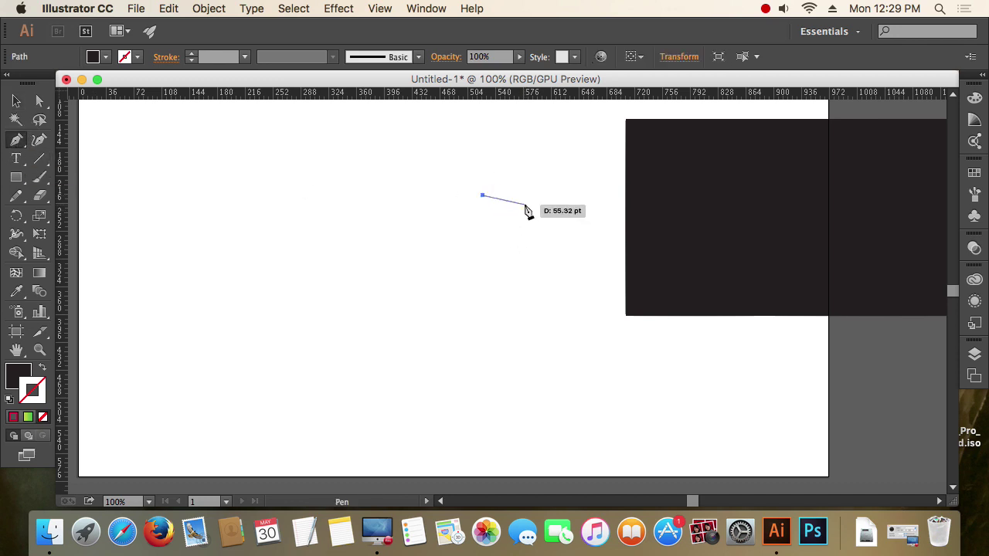
{"action": "key", "text": "v"}
{"action": "key", "text": "p"}
{"action": "left_click", "coordinate": [496, 297]}
{"action": "key", "text": "v"}
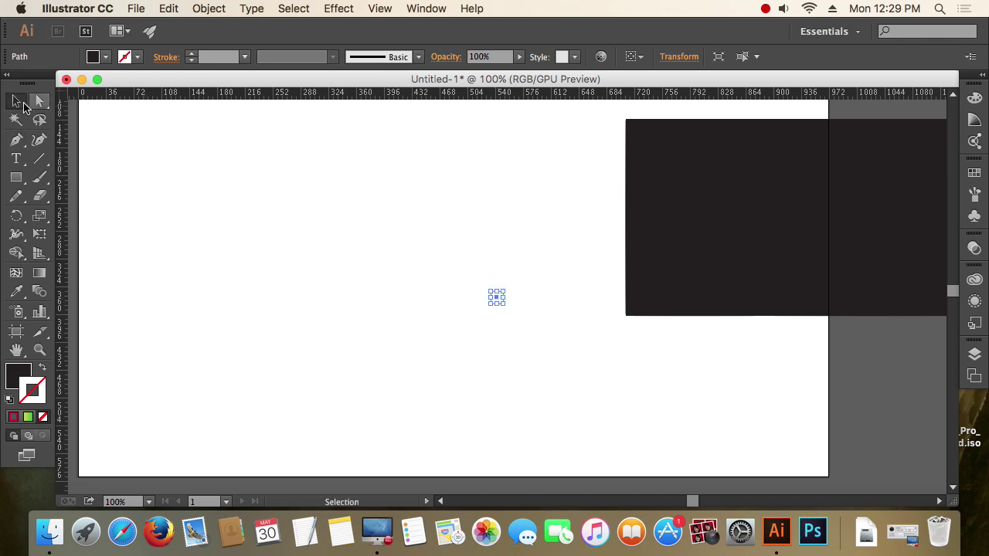
{"action": "left_click", "coordinate": [216, 213]}
{"action": "left_click_drag", "start_coordinate": [286, 156], "coordinate": [574, 367]}
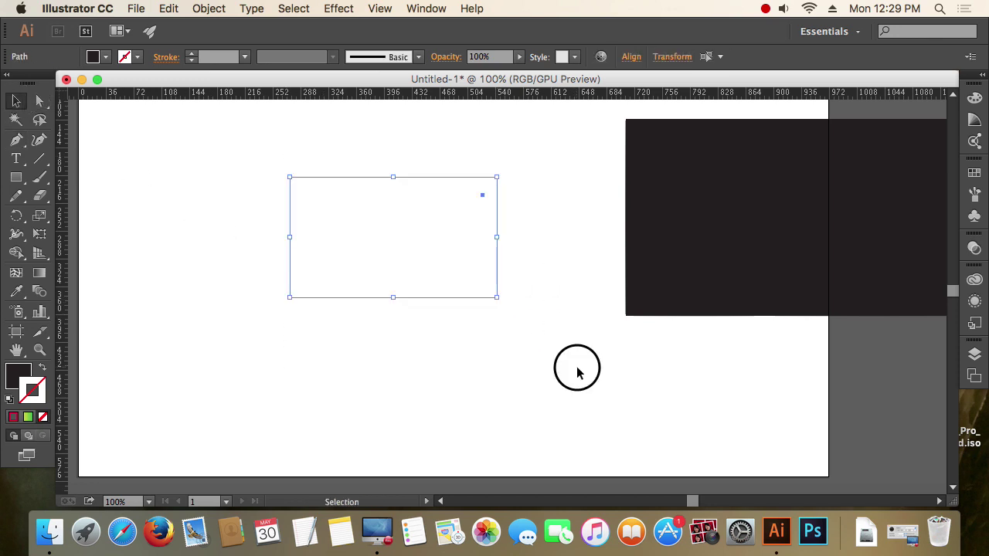
{"action": "key", "text": "Delete"}
Draw a square with the Rectangle tool and set its fill to None.
{"action": "left_click", "coordinate": [17, 178]}
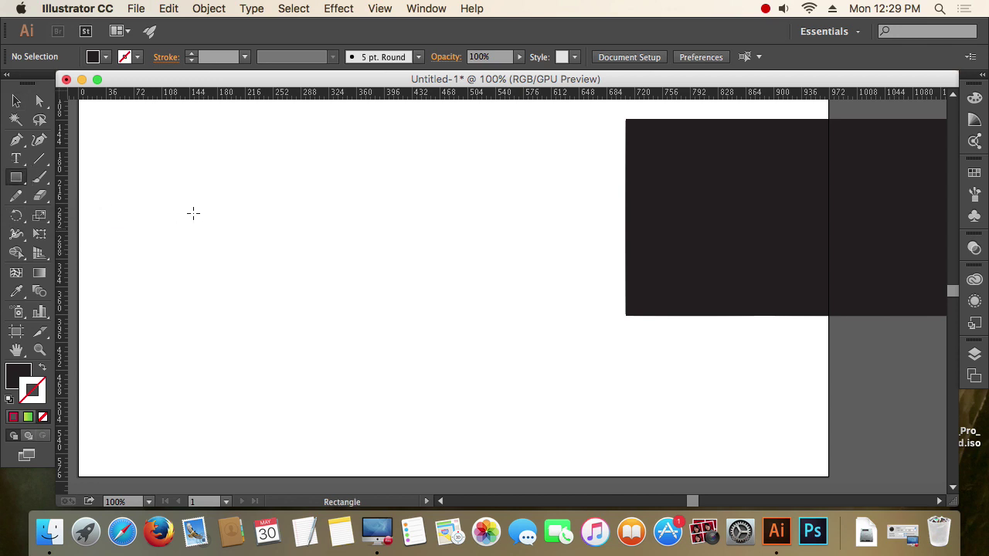
{"action": "left_click_drag", "start_coordinate": [182, 204], "coordinate": [410, 414]}
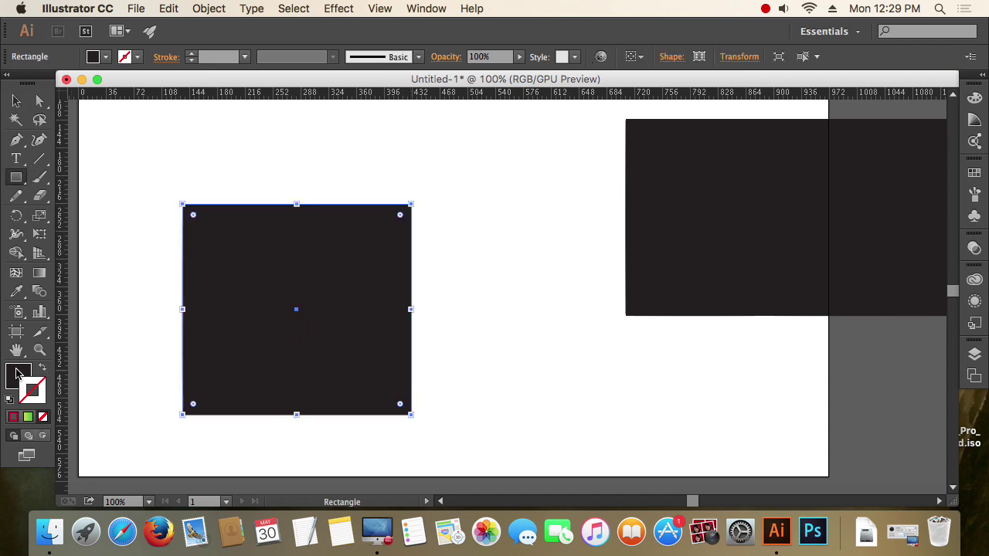
{"action": "left_click", "coordinate": [27, 417]}
{"action": "left_click", "coordinate": [43, 417]}
{"action": "key", "text": "v"}
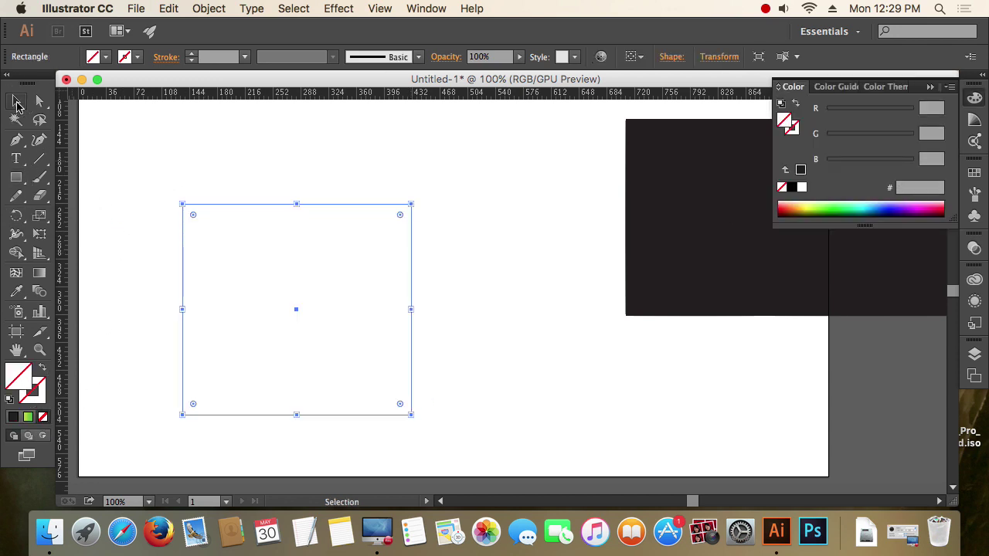
{"action": "left_click", "coordinate": [117, 139]}
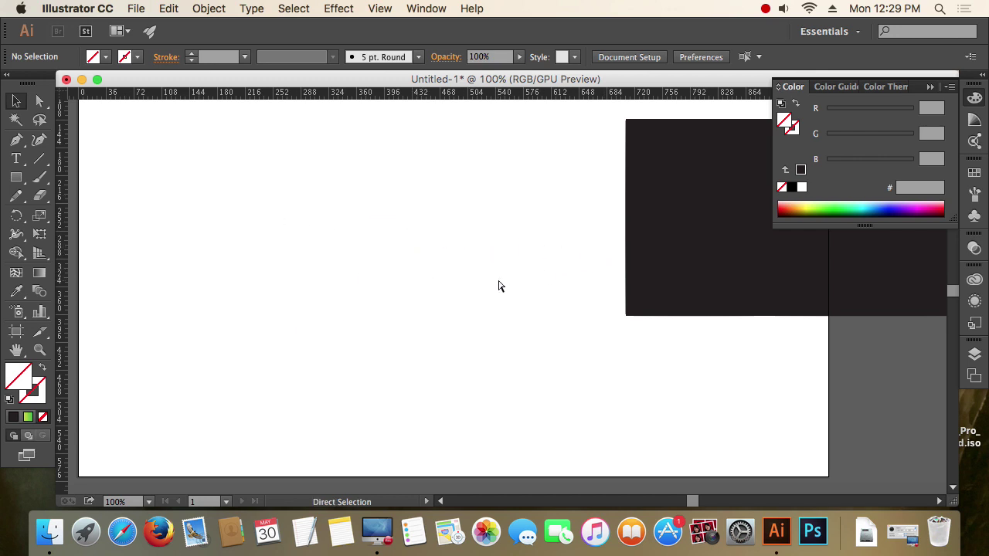
Switch to Outline view with Cmd+Y and close the Color panel.
{"action": "key", "text": "super+y"}
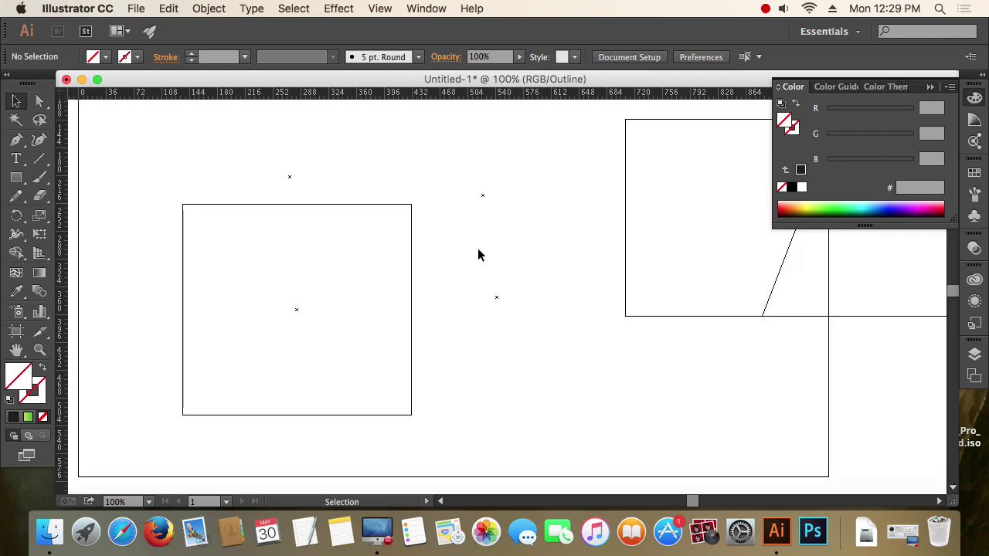
{"action": "left_click_drag", "start_coordinate": [448, 360], "coordinate": [400, 369]}
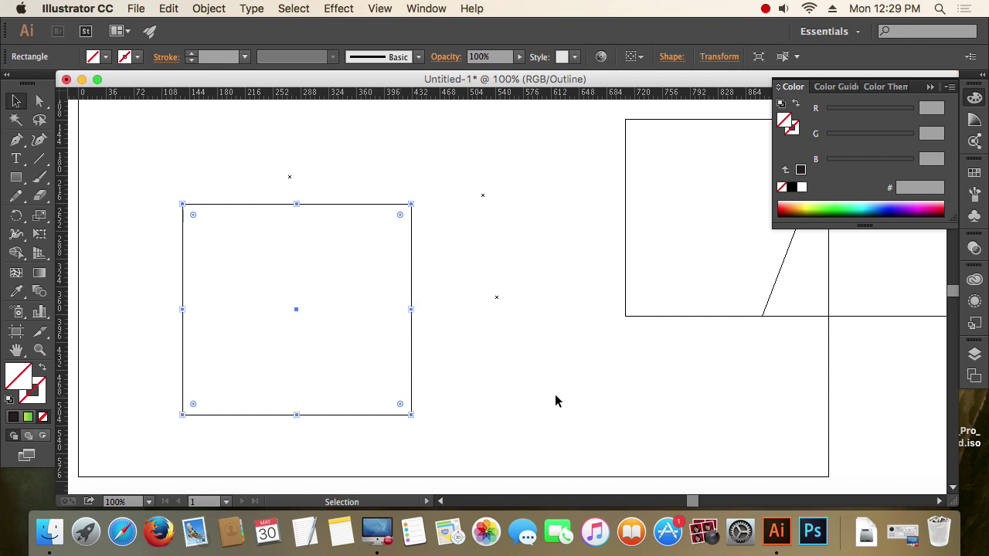
{"action": "left_click", "coordinate": [555, 394]}
{"action": "scroll", "coordinate": [527, 281], "scroll_direction": "left", "scroll_amount": 1}
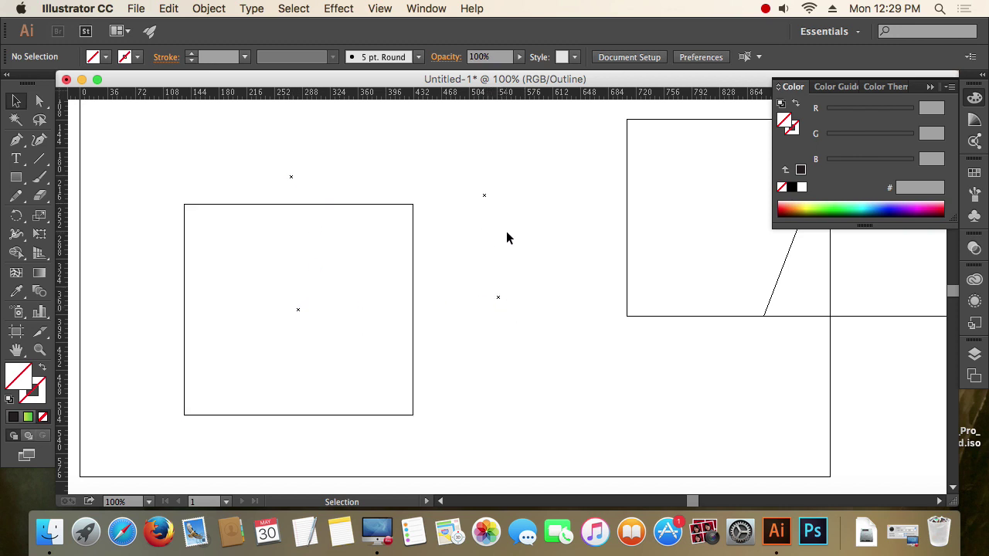
{"action": "left_click", "coordinate": [930, 86]}
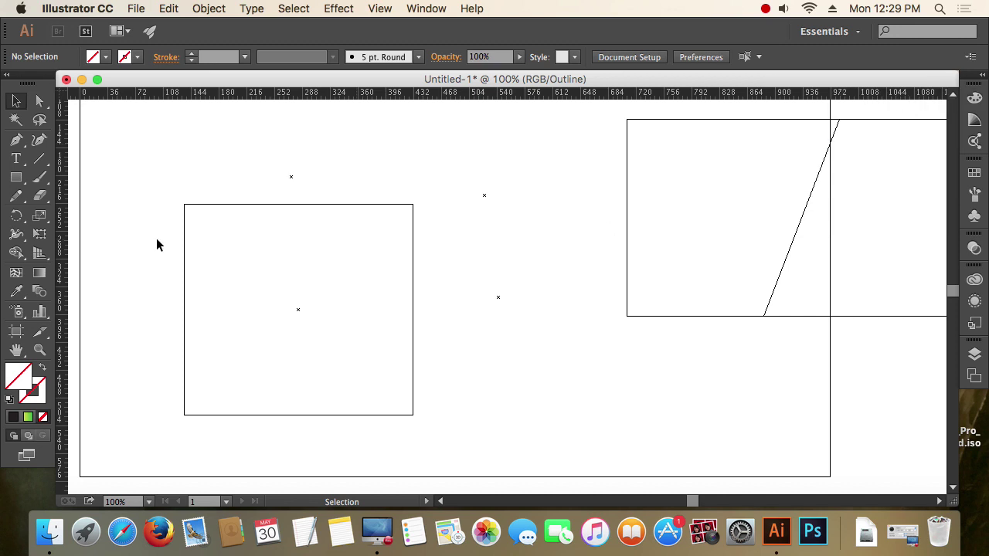
Click with the Type tool near the top and press Esc, leaving an empty text object.
{"action": "left_click", "coordinate": [18, 159]}
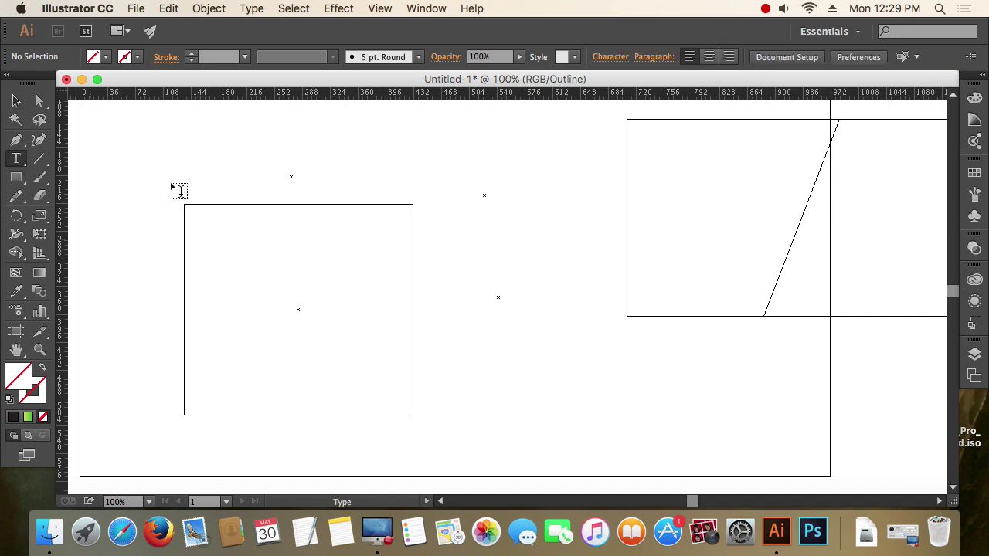
{"action": "left_click", "coordinate": [517, 151]}
{"action": "key", "text": "Escape"}
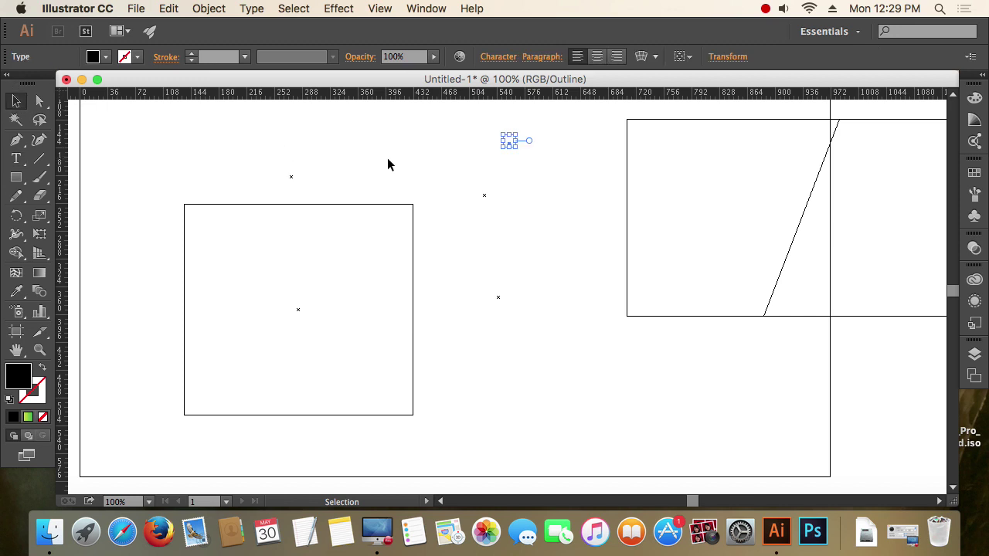
{"action": "left_click", "coordinate": [388, 164]}
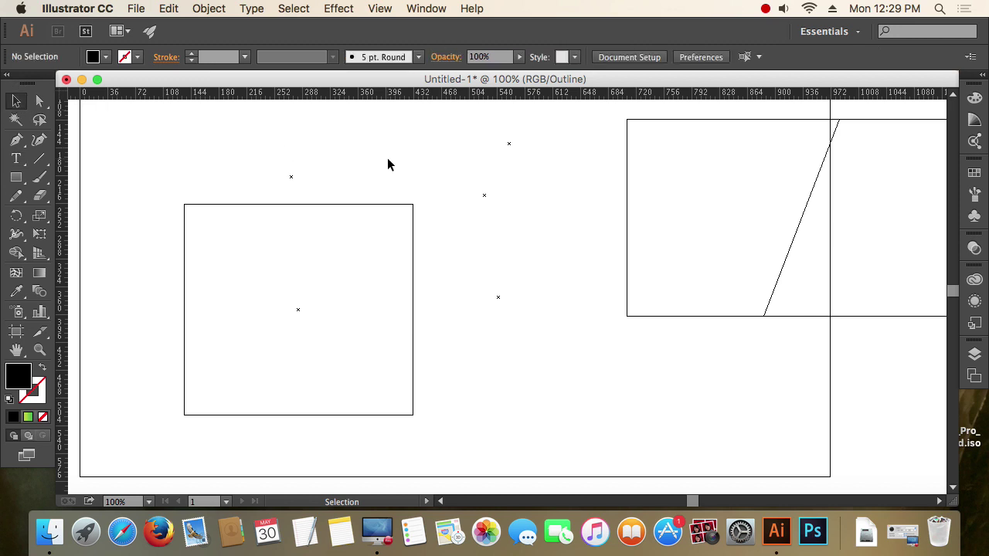
{"action": "left_click", "coordinate": [509, 143]}
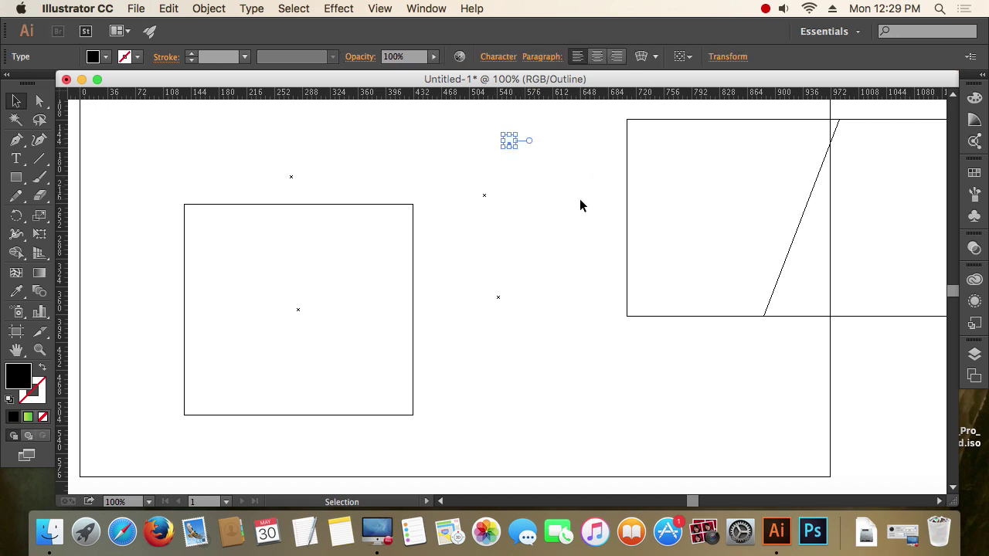
{"action": "left_click", "coordinate": [580, 201]}
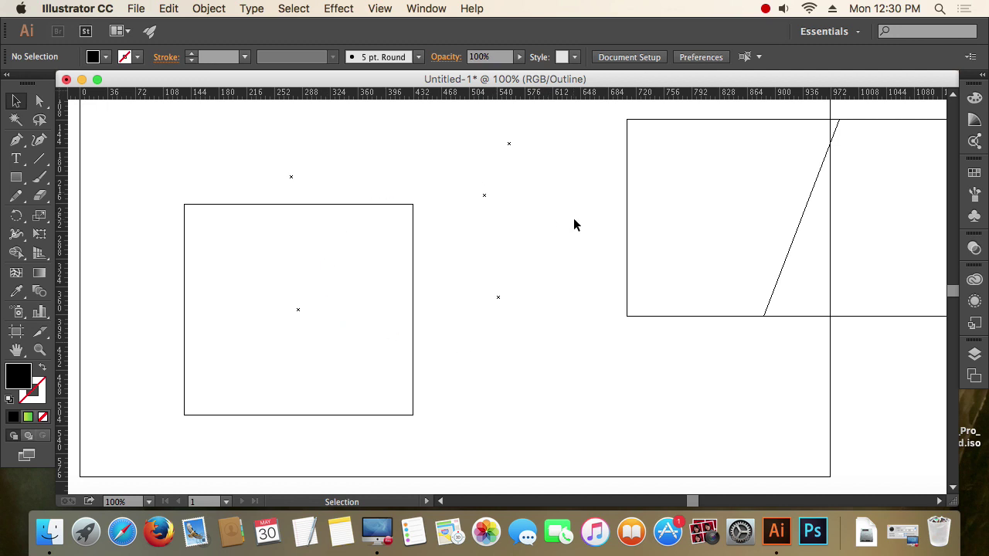
Run Object > Path > Clean Up to delete stray points, unpainted objects and empty text.
{"action": "left_click", "coordinate": [202, 10]}
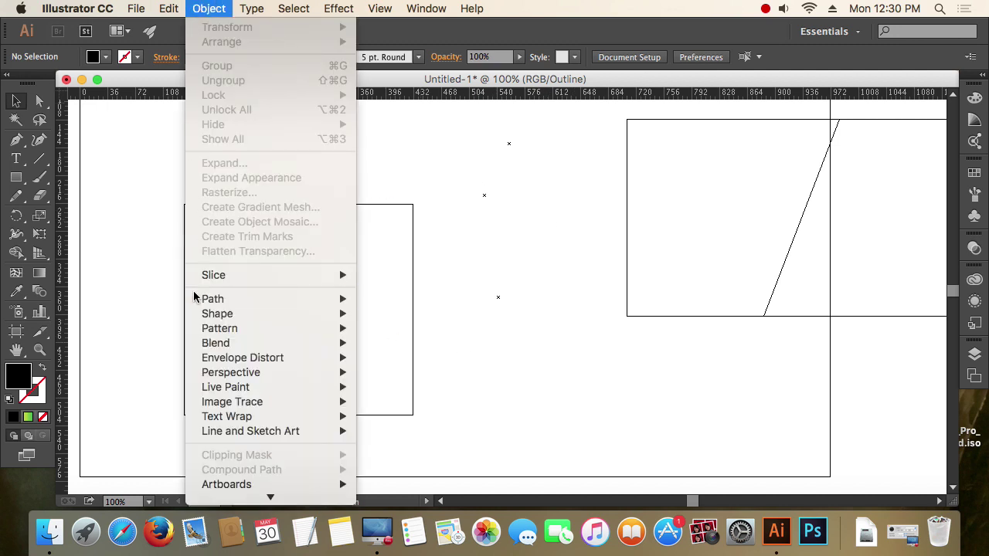
{"action": "mouse_move", "coordinate": [198, 298]}
{"action": "left_click", "coordinate": [421, 470]}
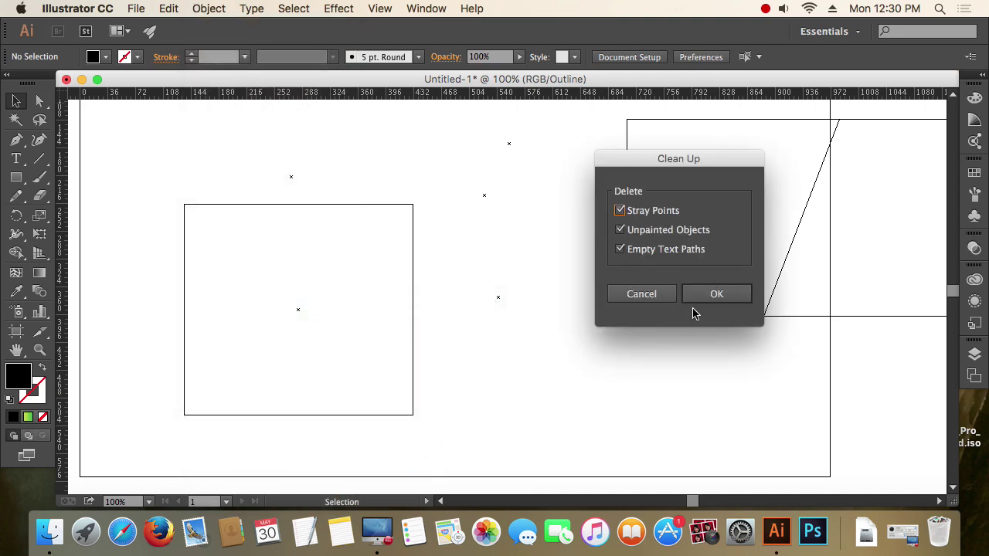
{"action": "left_click", "coordinate": [706, 296]}
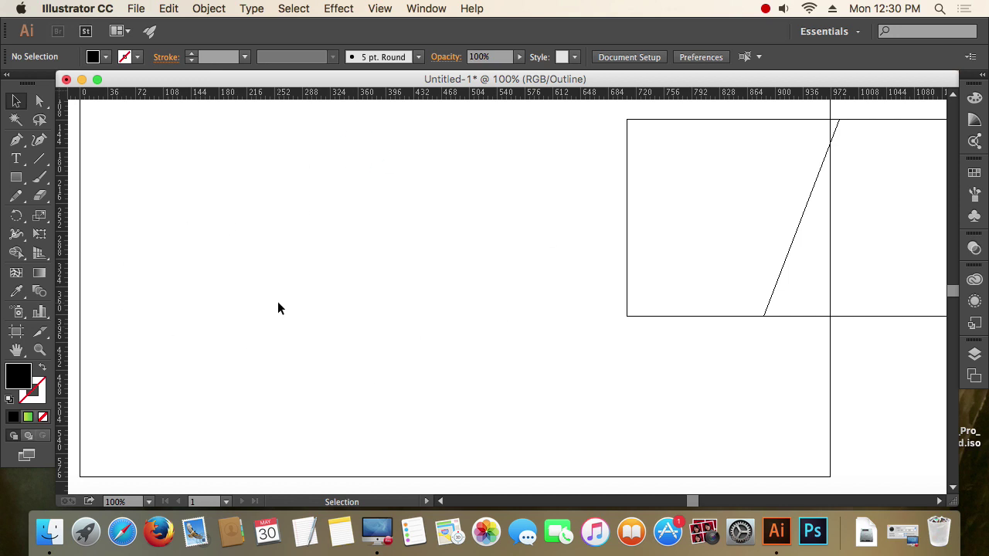
Return to Preview mode and drag the dark cut rectangle back onto the artboard.
{"action": "left_click", "coordinate": [775, 306]}
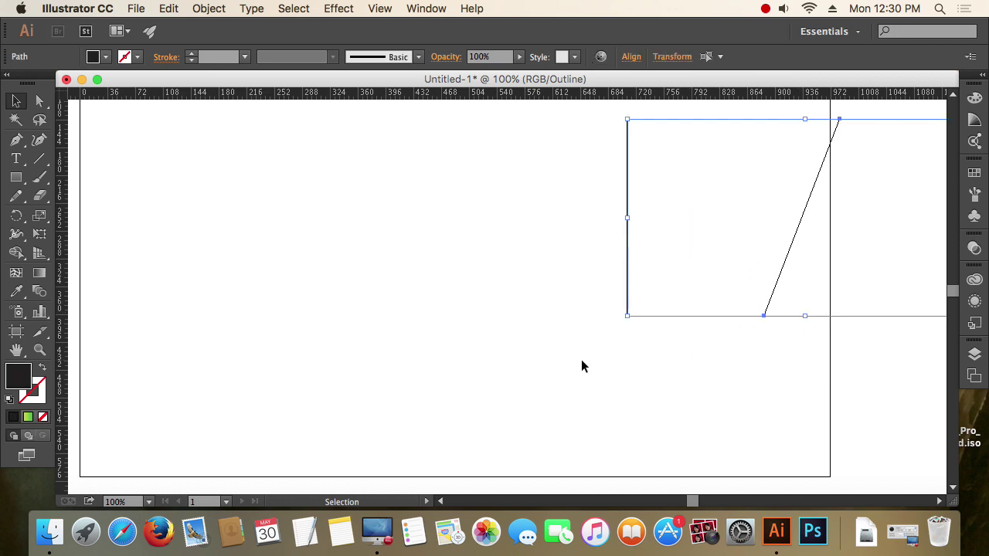
{"action": "key", "text": "super+y"}
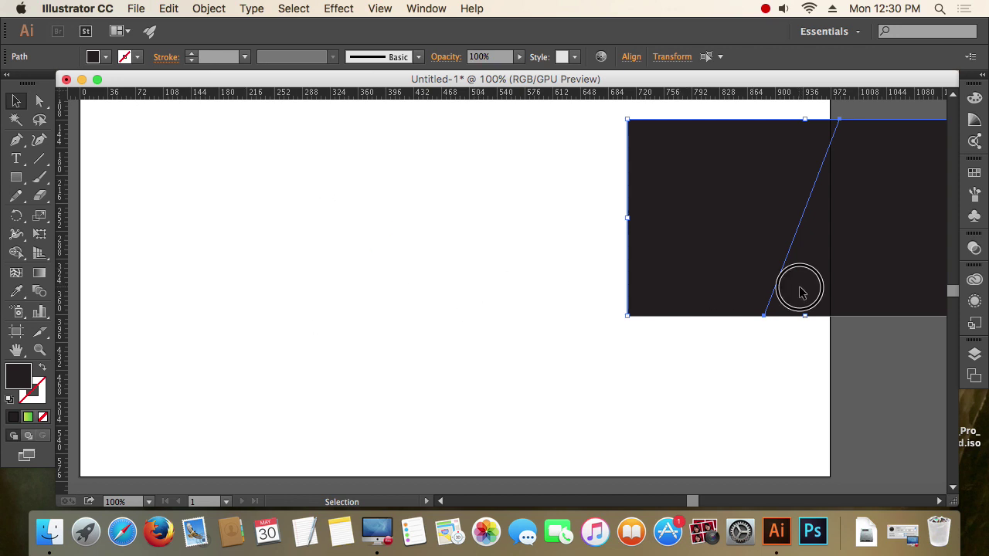
{"action": "left_click_drag", "start_coordinate": [798, 286], "coordinate": [452, 291]}
{"action": "left_click", "coordinate": [504, 356]}
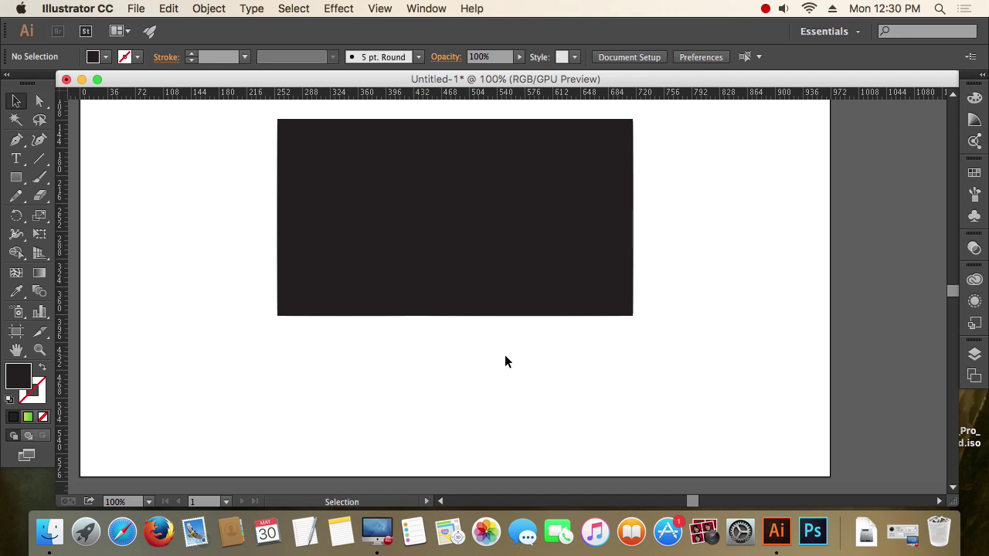
{"action": "left_click", "coordinate": [322, 214]}
{"action": "left_click_drag", "start_coordinate": [504, 213], "coordinate": [511, 252]}
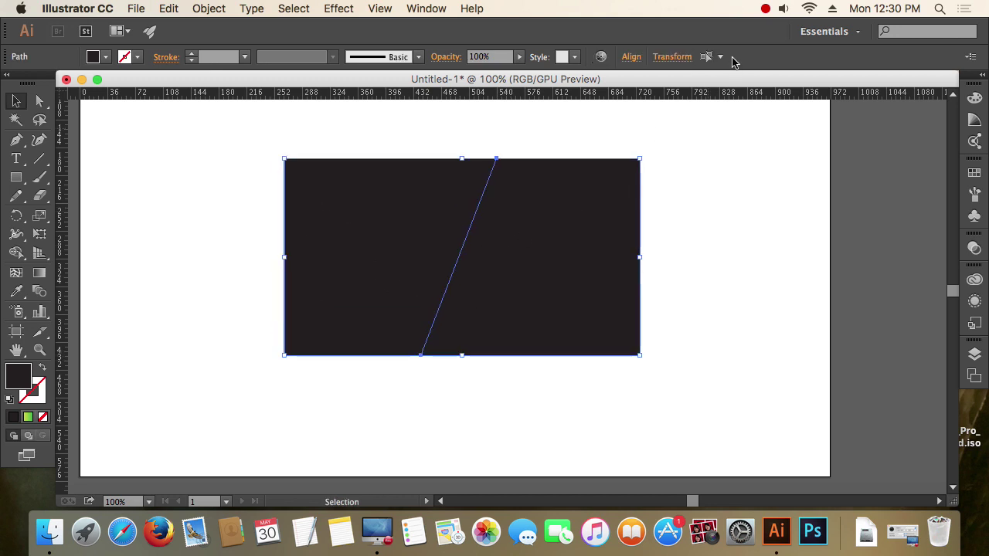
{"action": "left_click", "coordinate": [765, 9]}
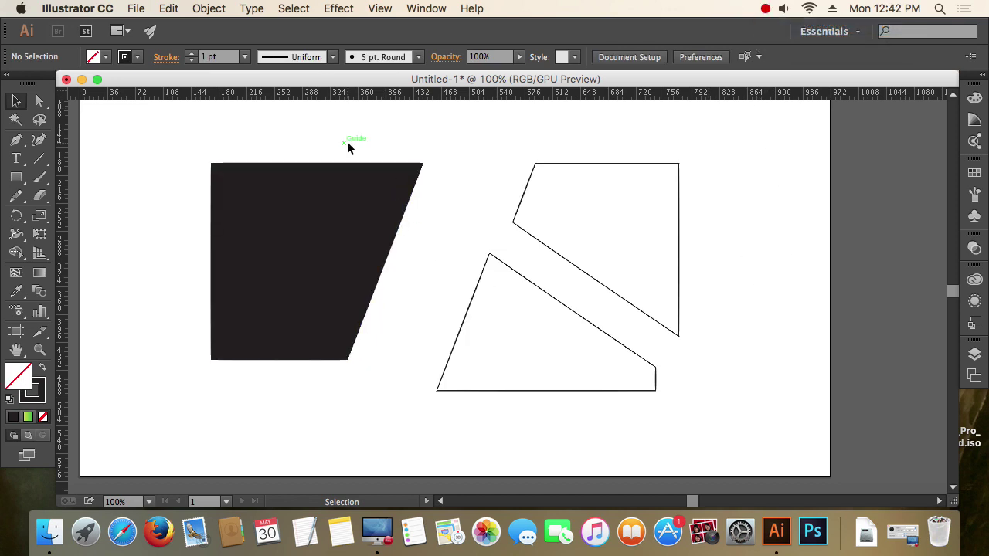
Delete the two outlined pieces and move the dark trapezoid toward the artboard centre.
{"action": "left_click_drag", "start_coordinate": [478, 199], "coordinate": [608, 334]}
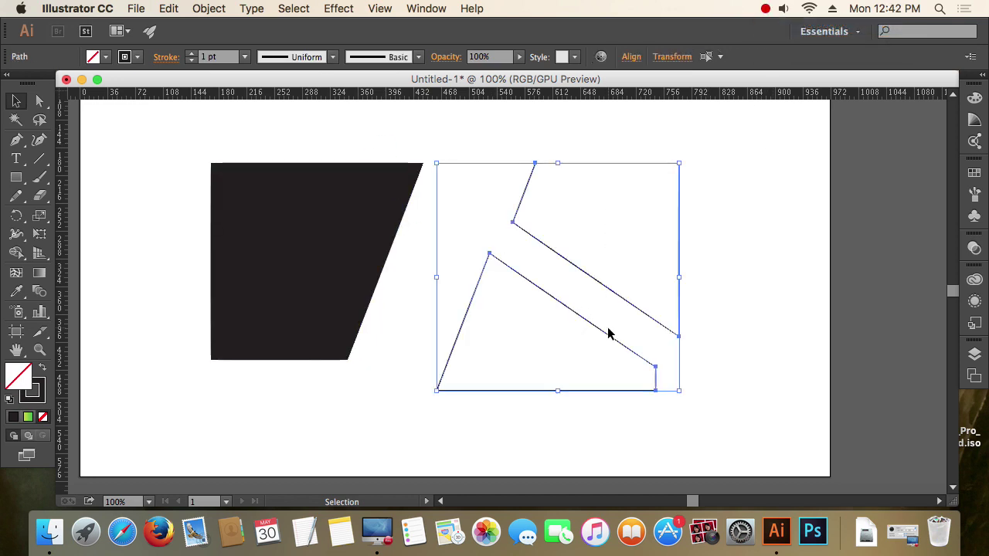
{"action": "key", "text": "Delete"}
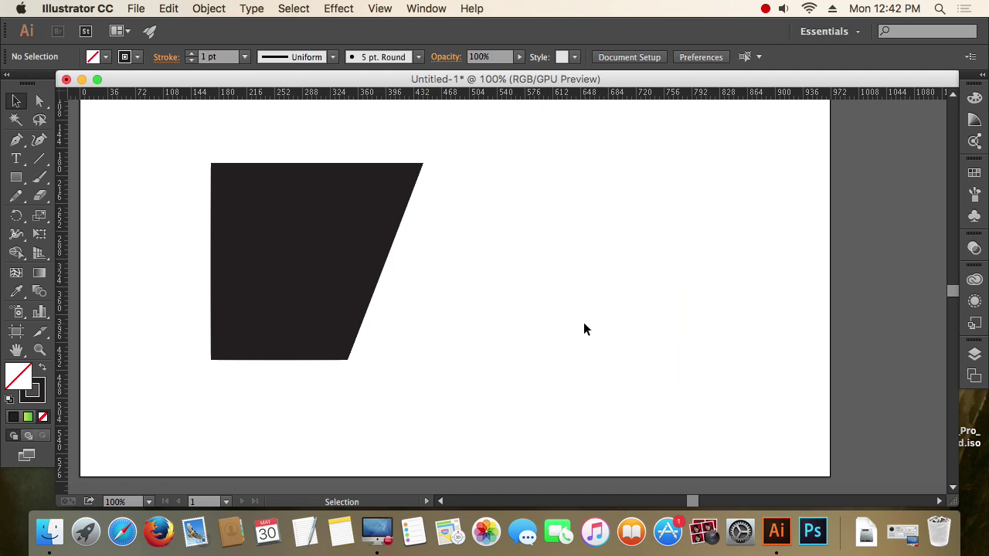
{"action": "left_click_drag", "start_coordinate": [320, 239], "coordinate": [499, 238]}
{"action": "left_click", "coordinate": [687, 235]}
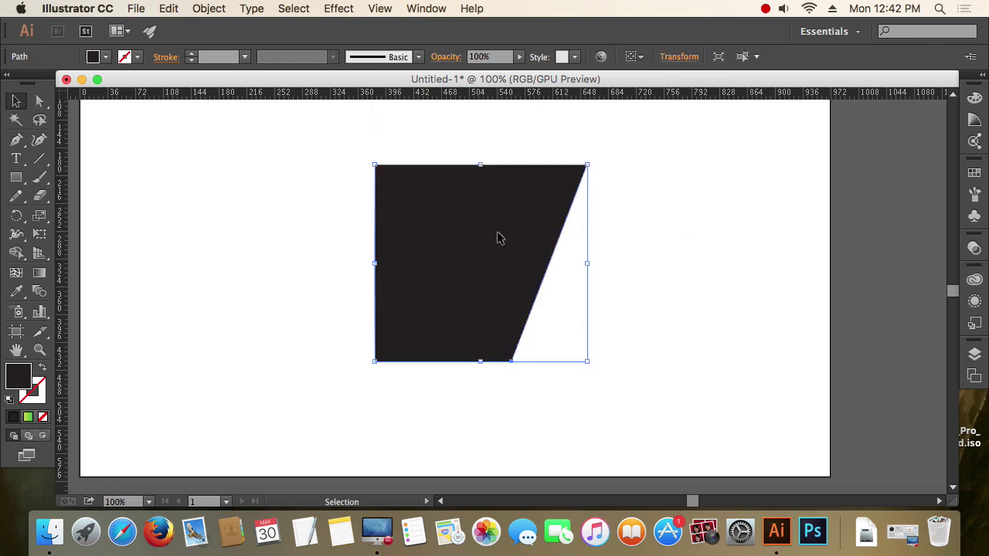
{"action": "left_click", "coordinate": [301, 227]}
Alt-drag a copy of the trapezoid and shrink it around its centre.
{"action": "left_click", "coordinate": [486, 251]}
{"action": "left_click_drag", "start_coordinate": [484, 251], "coordinate": [256, 249]}
{"action": "left_click_drag", "start_coordinate": [314, 231], "coordinate": [274, 236]}
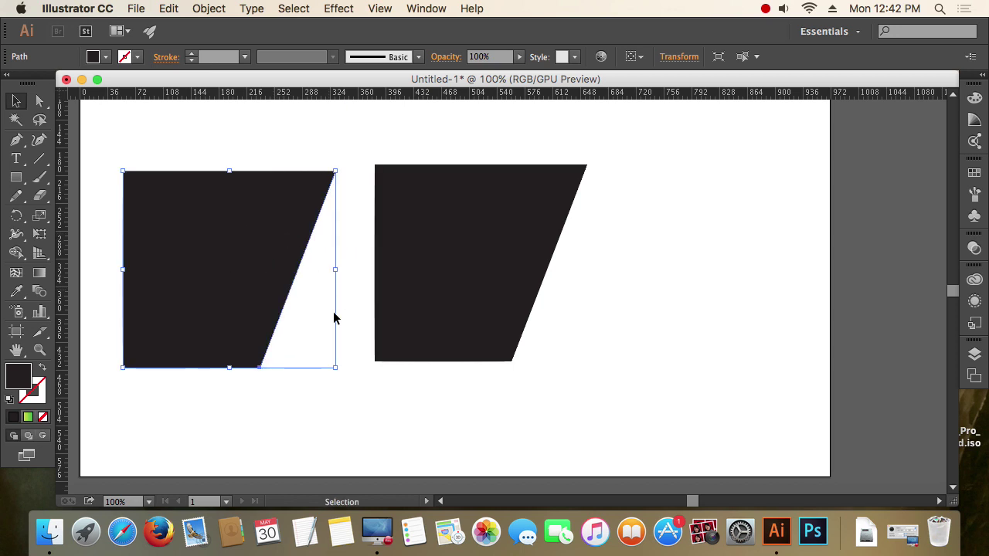
{"action": "left_click_drag", "start_coordinate": [335, 368], "coordinate": [454, 265]}
{"action": "left_click", "coordinate": [600, 305]}
Fill the small inner trapezoid with green from the Color panel spectrum.
{"action": "left_click_drag", "start_coordinate": [597, 338], "coordinate": [394, 231]}
{"action": "left_click", "coordinate": [543, 291]}
{"action": "left_click", "coordinate": [448, 252]}
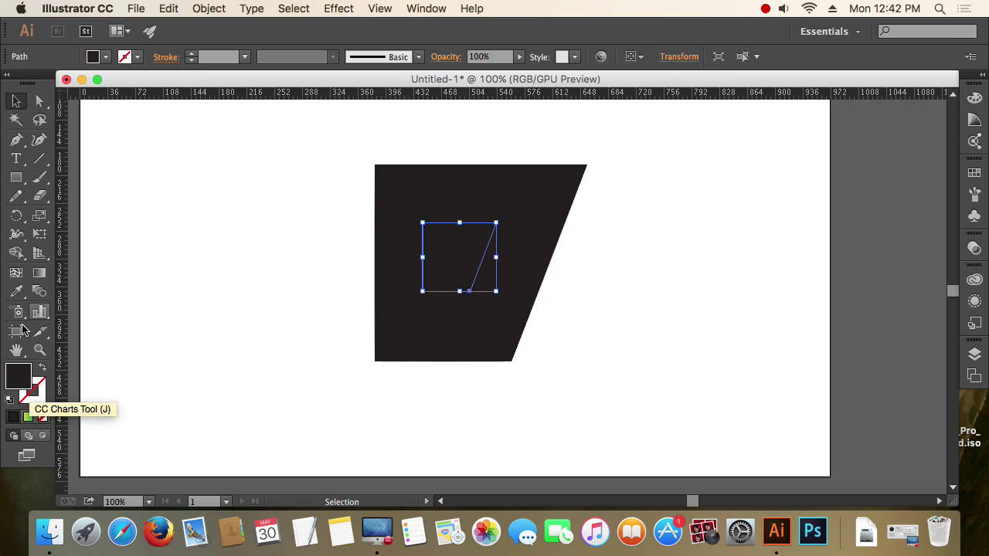
{"action": "left_click", "coordinate": [974, 98]}
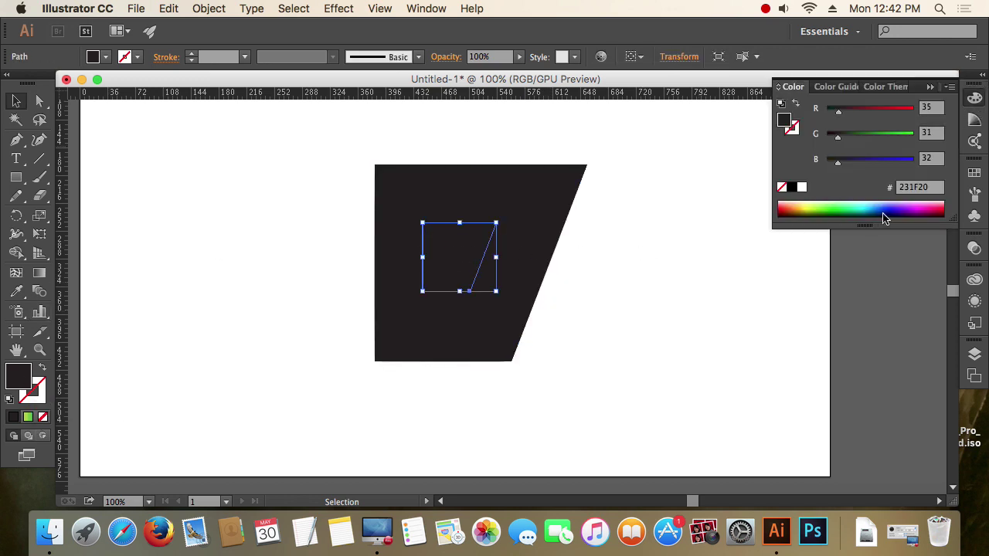
{"action": "left_click", "coordinate": [849, 207]}
{"action": "left_click", "coordinate": [724, 225]}
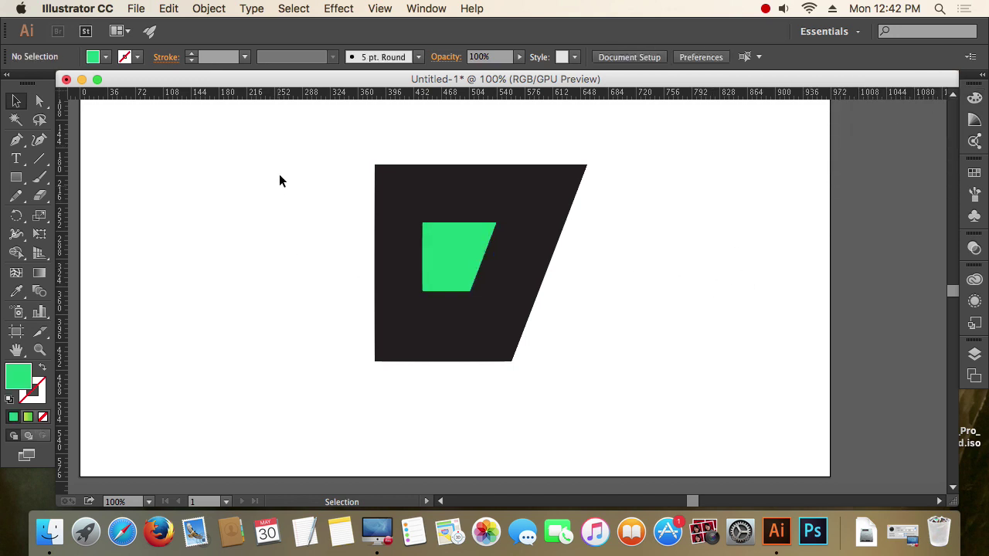
Select both trapezoids and apply Object > Compound Path > Make.
{"action": "left_click_drag", "start_coordinate": [302, 166], "coordinate": [639, 363]}
{"action": "left_click", "coordinate": [325, 173]}
{"action": "left_click", "coordinate": [210, 8]}
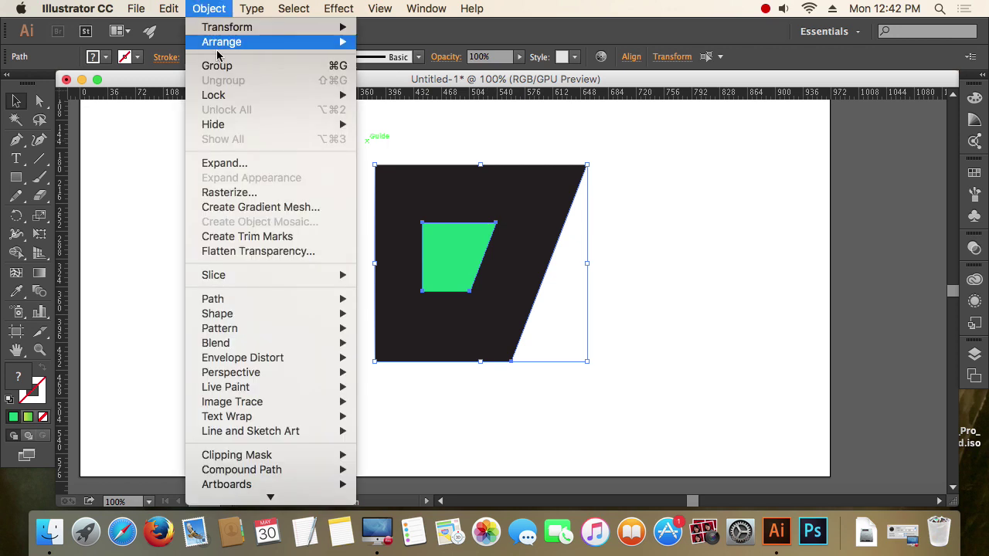
{"action": "mouse_move", "coordinate": [290, 454]}
{"action": "mouse_move", "coordinate": [245, 306]}
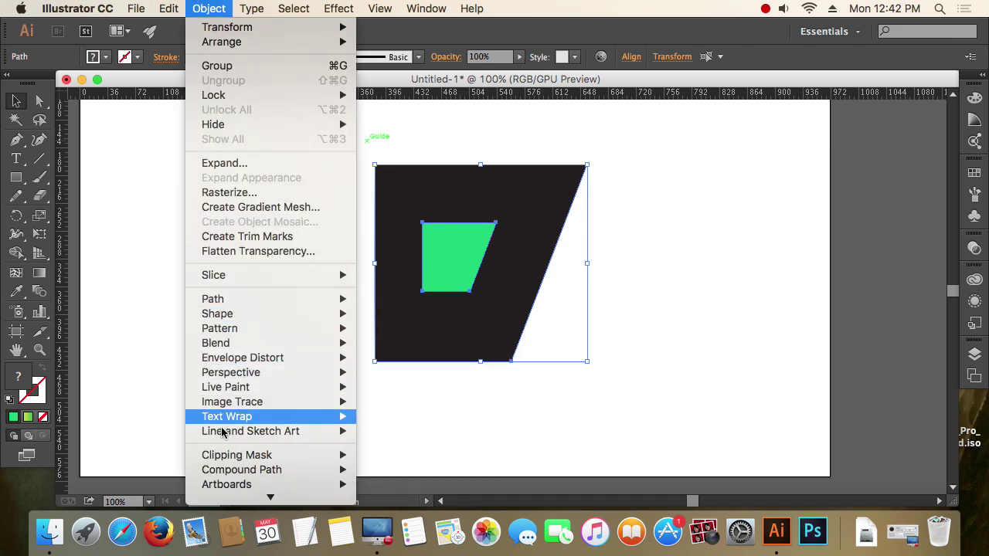
{"action": "mouse_move", "coordinate": [285, 475]}
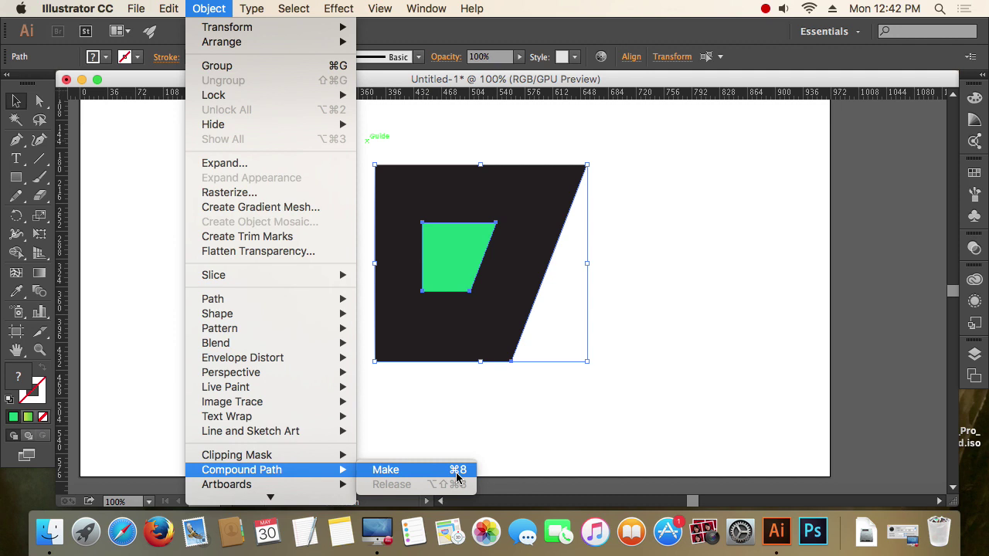
{"action": "left_click", "coordinate": [398, 476]}
Reposition the compound path on the artboard, then apply Object > Compound Path > Release.
{"action": "left_click", "coordinate": [644, 370]}
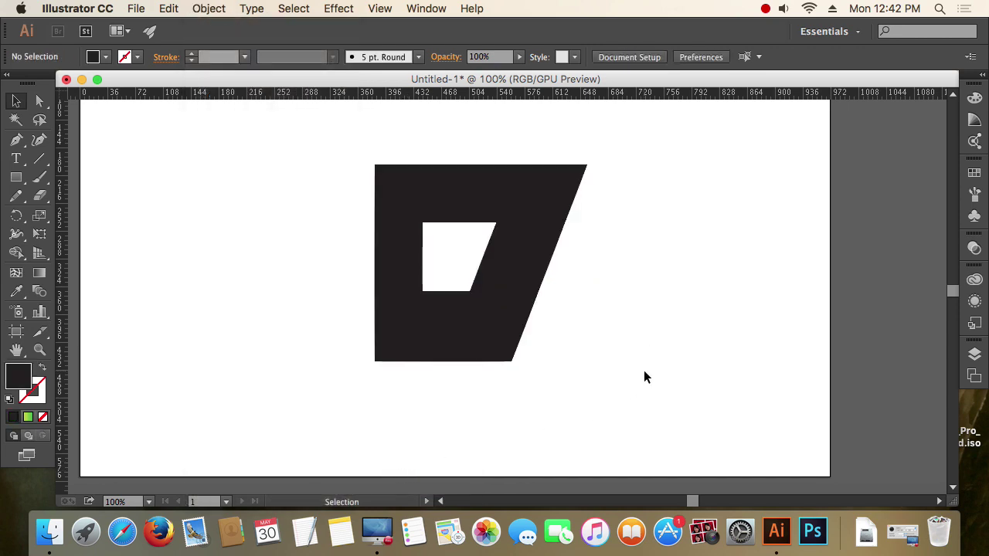
{"action": "left_click_drag", "start_coordinate": [497, 263], "coordinate": [894, 254]}
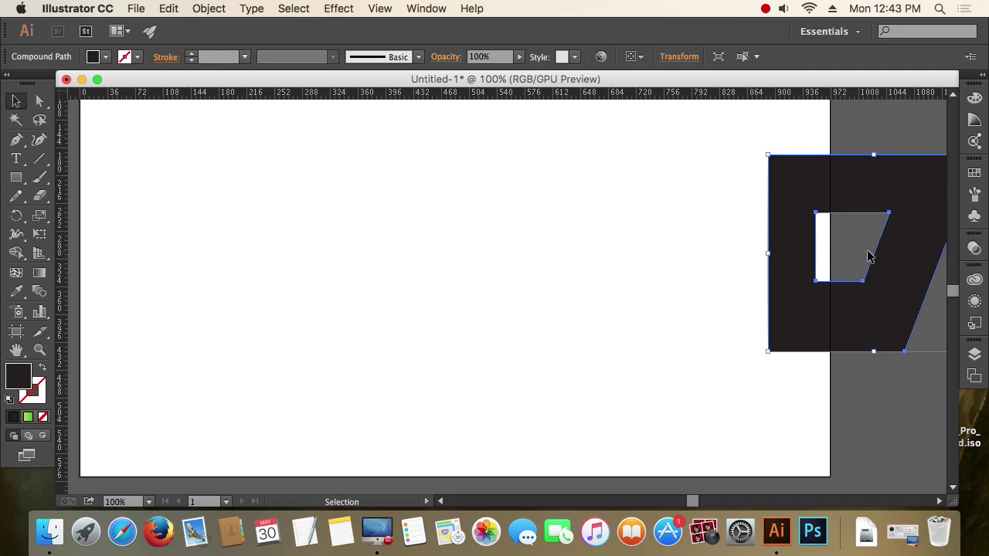
{"action": "left_click_drag", "start_coordinate": [878, 268], "coordinate": [512, 268]}
{"action": "left_click", "coordinate": [661, 243]}
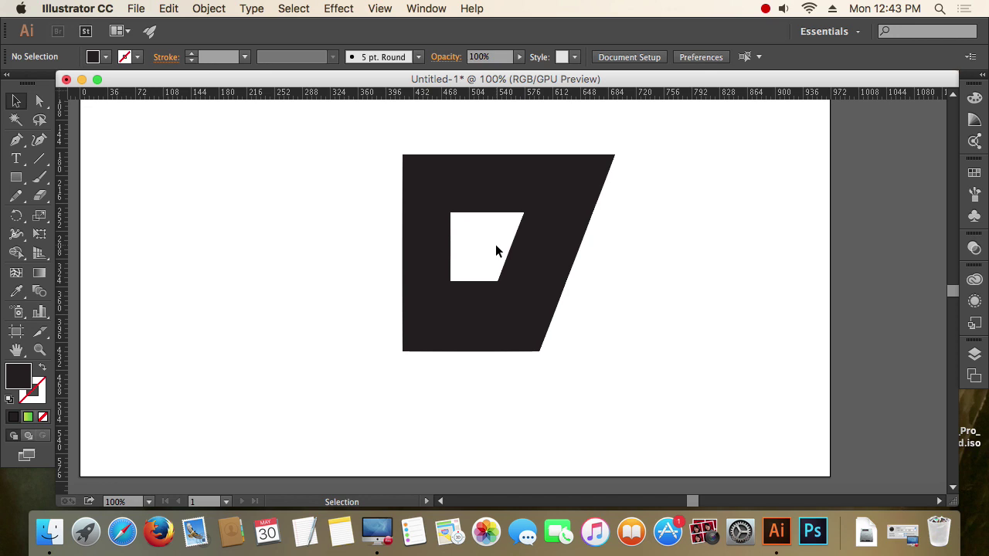
{"action": "left_click_drag", "start_coordinate": [541, 243], "coordinate": [573, 232]}
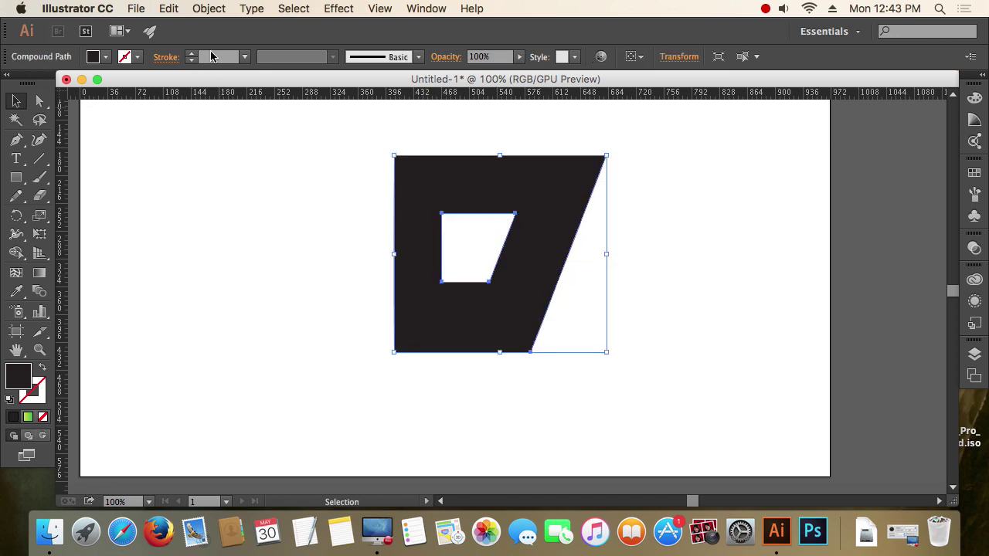
{"action": "left_click", "coordinate": [209, 8]}
{"action": "mouse_move", "coordinate": [221, 469]}
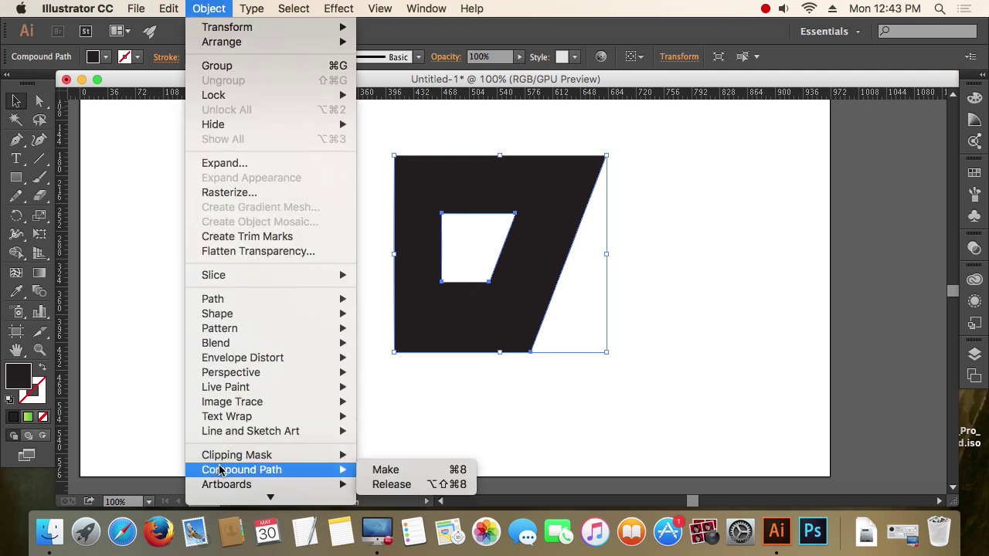
{"action": "left_click", "coordinate": [431, 485]}
Move the small trapezoid out to the right and the large one up and left.
{"action": "left_click", "coordinate": [650, 381]}
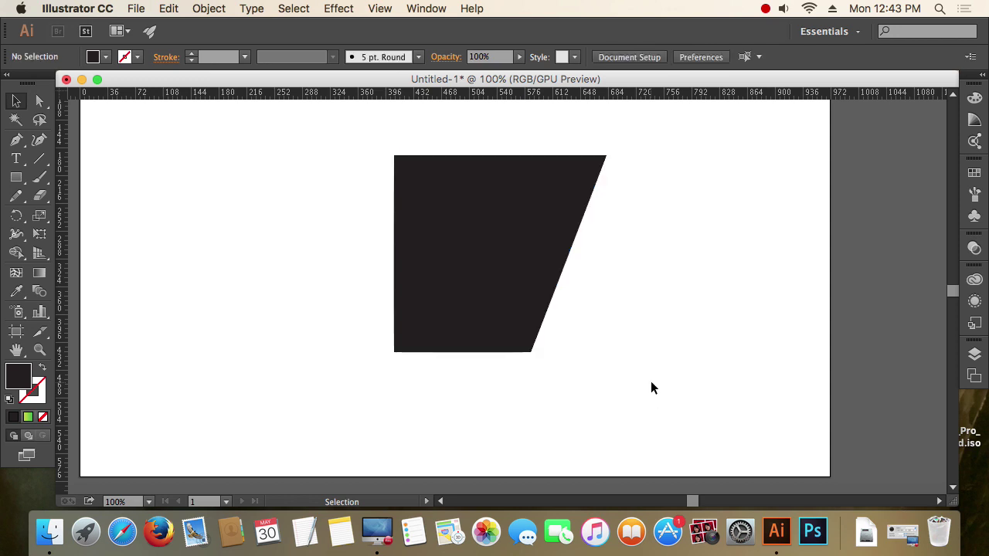
{"action": "left_click", "coordinate": [448, 243]}
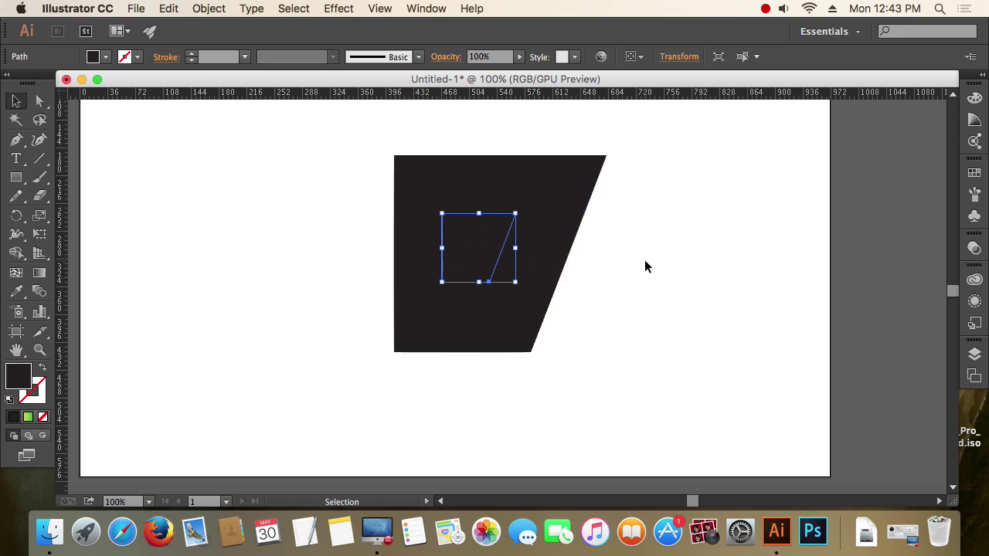
{"action": "left_click_drag", "start_coordinate": [481, 254], "coordinate": [719, 309]}
{"action": "left_click", "coordinate": [718, 362]}
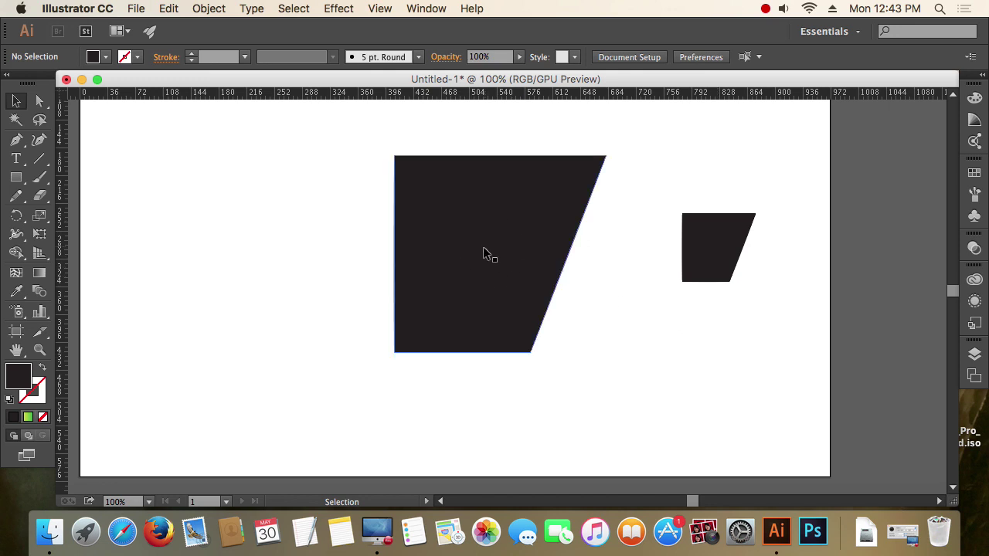
{"action": "left_click_drag", "start_coordinate": [440, 252], "coordinate": [307, 246]}
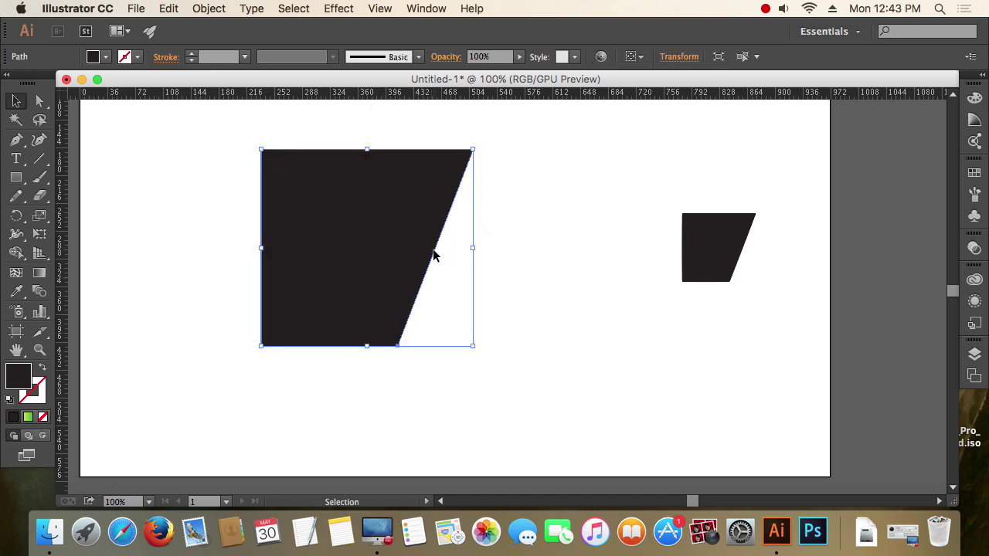
{"action": "left_click", "coordinate": [595, 302]}
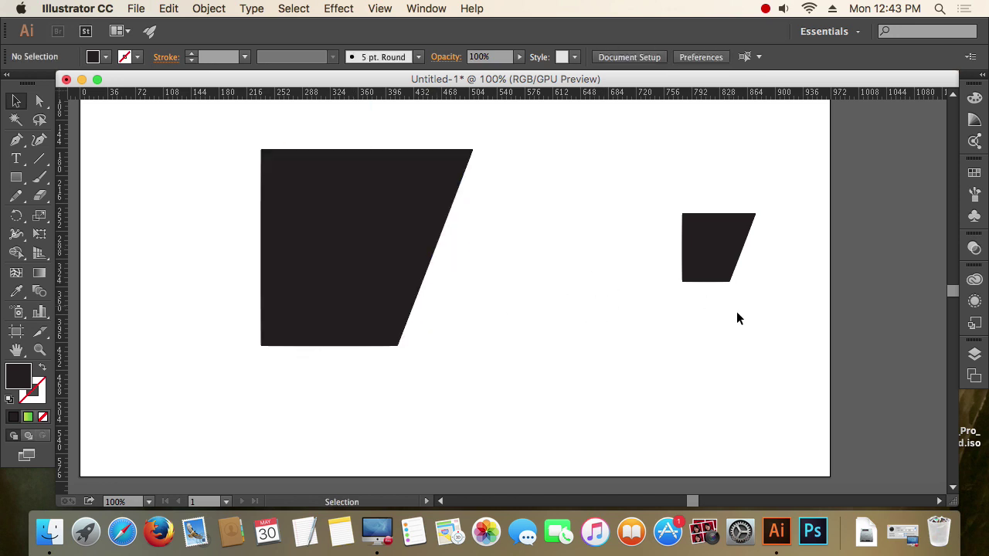
Move the small trapezoid inside the large one and Make Compound Path from the context menu.
{"action": "left_click_drag", "start_coordinate": [745, 331], "coordinate": [318, 204]}
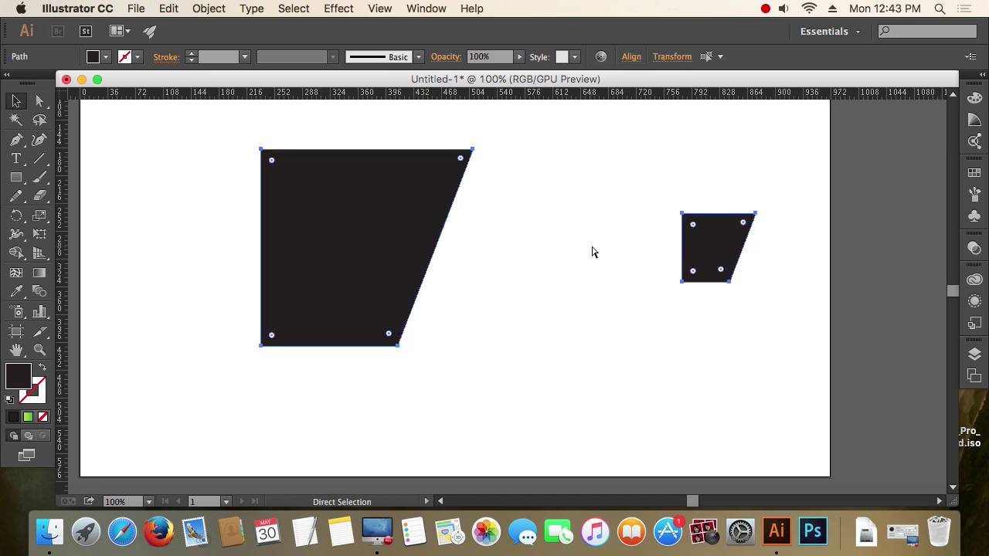
{"action": "key", "text": "super+z"}
{"action": "left_click_drag", "start_coordinate": [731, 252], "coordinate": [492, 252]}
{"action": "left_click_drag", "start_coordinate": [595, 335], "coordinate": [354, 186]}
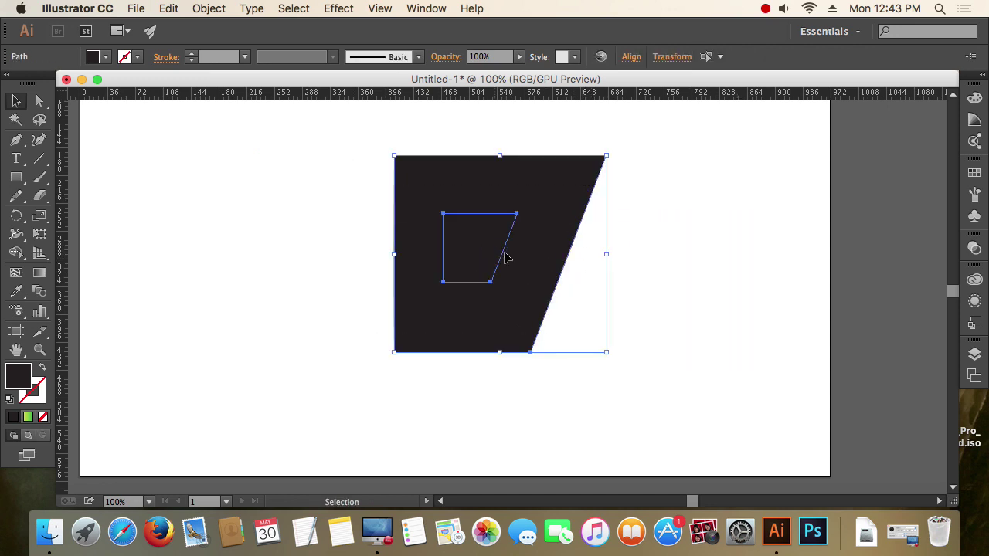
{"action": "right_click", "coordinate": [477, 238]}
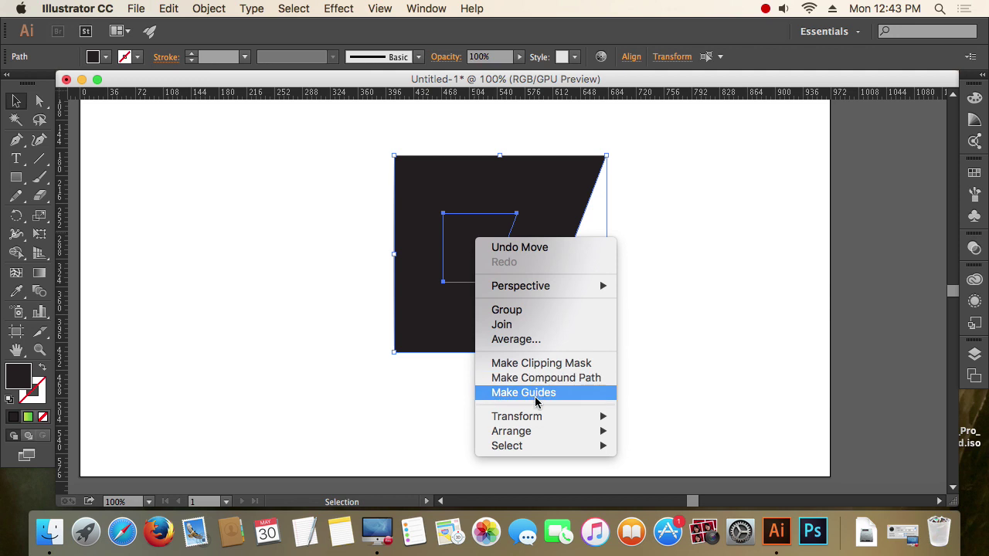
{"action": "left_click", "coordinate": [576, 379]}
Release Compound Path from the context menu and drag the small trapezoid out to the right.
{"action": "left_click", "coordinate": [654, 344]}
{"action": "left_click_drag", "start_coordinate": [649, 376], "coordinate": [421, 195]}
{"action": "right_click", "coordinate": [507, 205]}
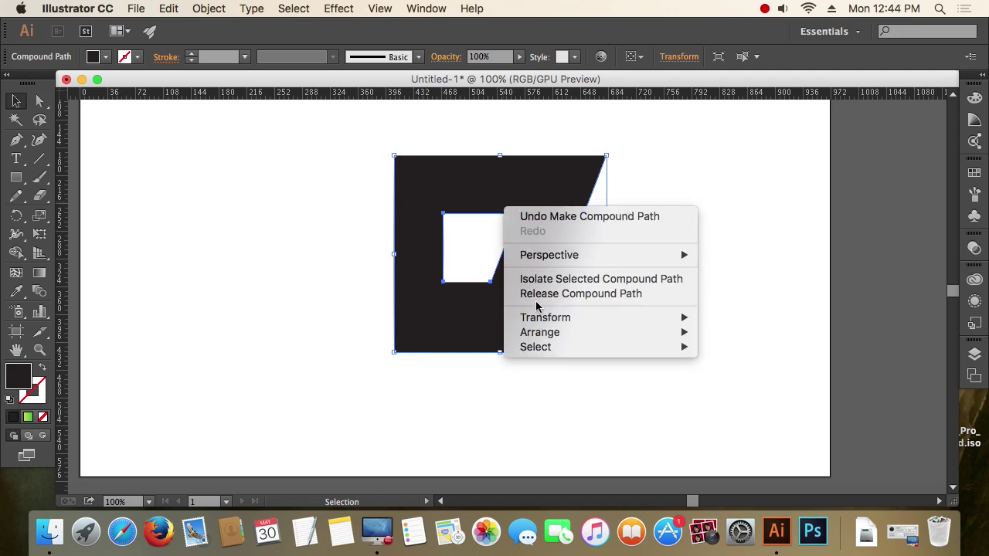
{"action": "left_click", "coordinate": [619, 295]}
{"action": "left_click", "coordinate": [669, 299]}
{"action": "left_click_drag", "start_coordinate": [475, 258], "coordinate": [667, 307]}
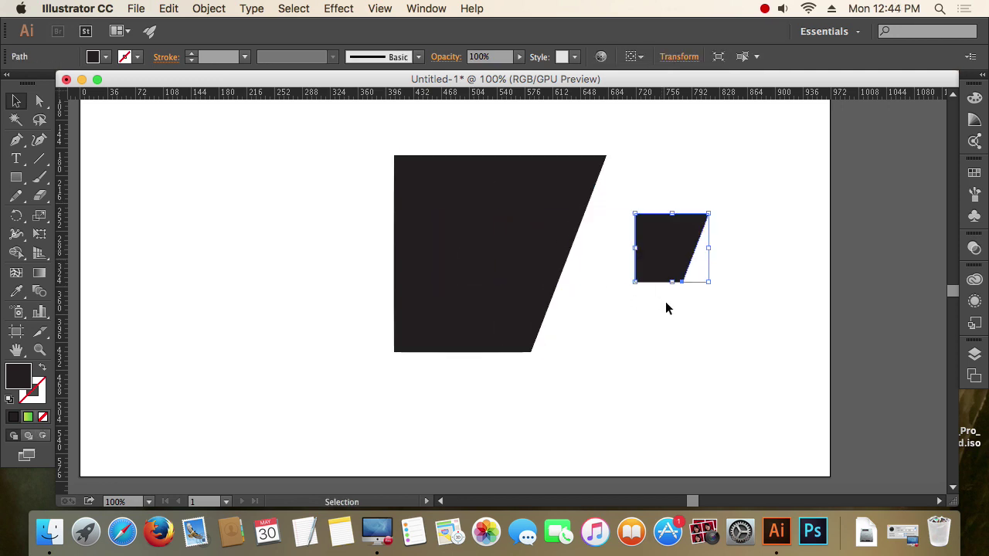
{"action": "left_click", "coordinate": [650, 353]}
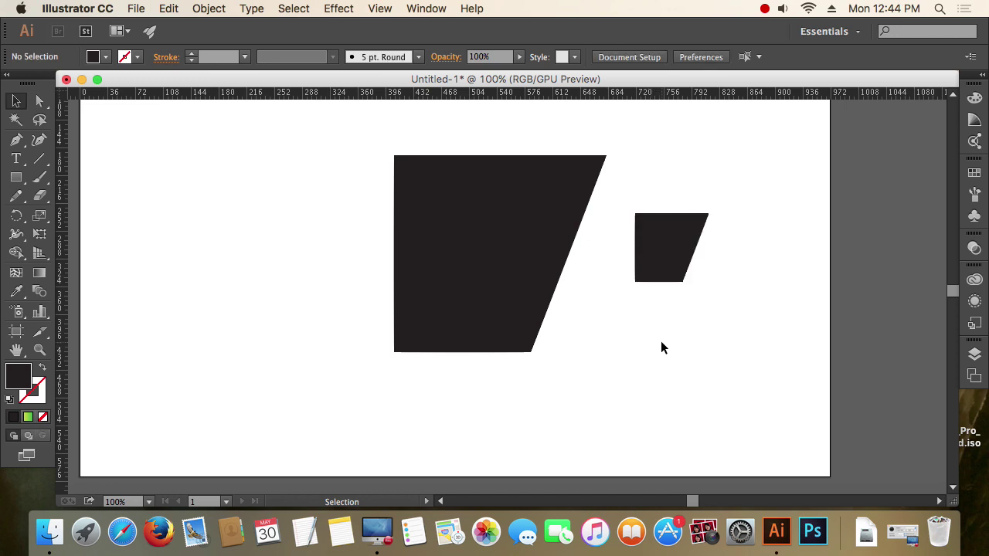
Shift the small trapezoid to the large one's left and nudge both shapes up.
{"action": "left_click_drag", "start_coordinate": [666, 253], "coordinate": [331, 241]}
{"action": "left_click_drag", "start_coordinate": [467, 248], "coordinate": [467, 231]}
{"action": "left_click_drag", "start_coordinate": [339, 243], "coordinate": [328, 234]}
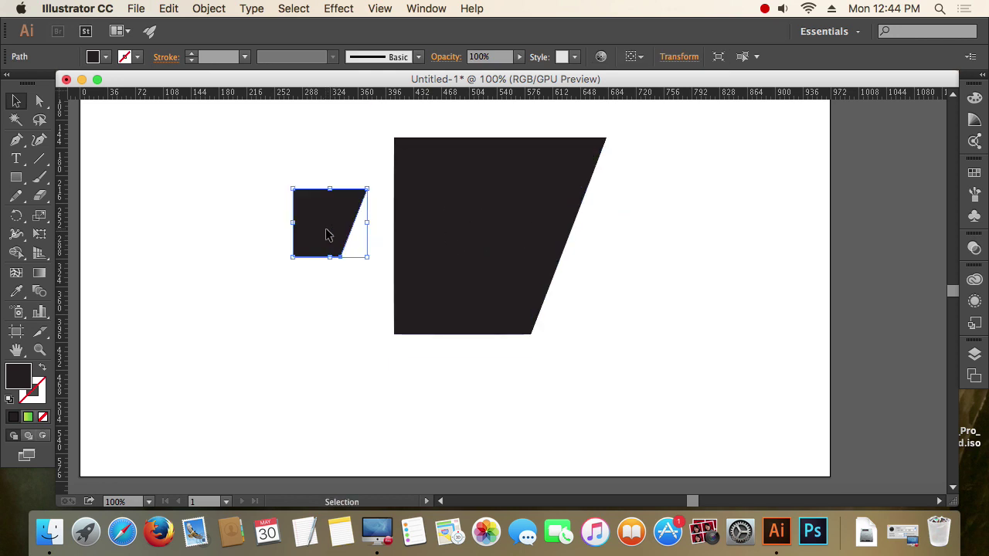
{"action": "left_click_drag", "start_coordinate": [422, 245], "coordinate": [415, 235]}
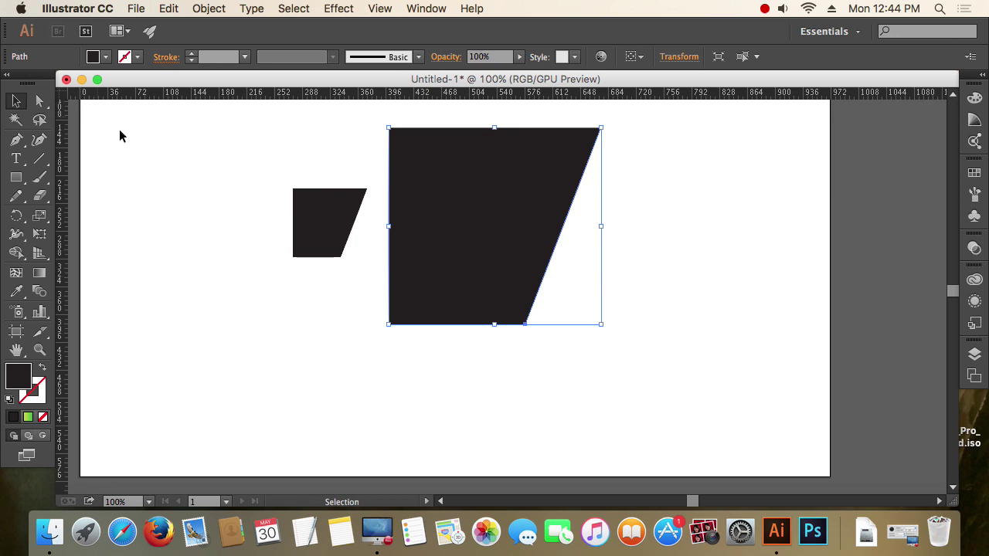
{"action": "left_click", "coordinate": [208, 180]}
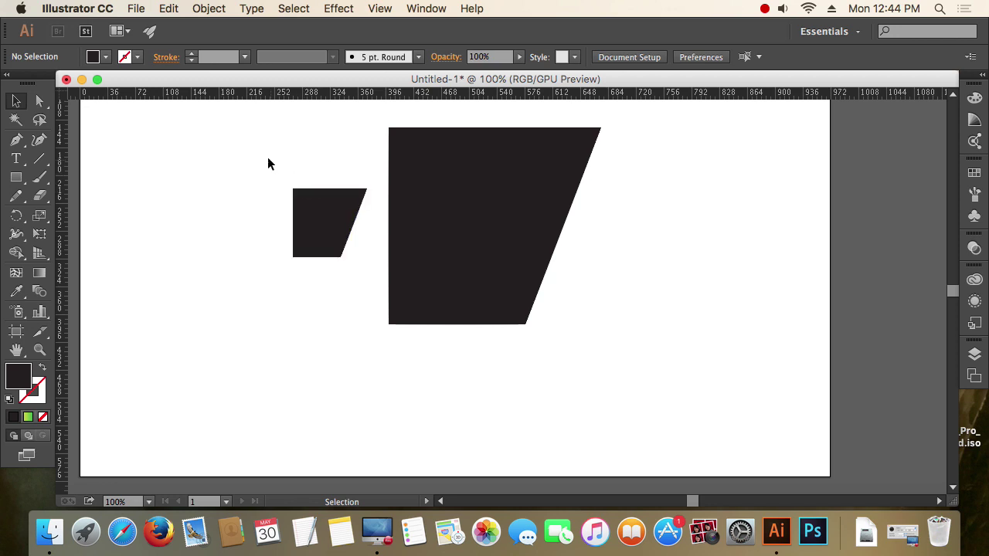
Marquee-select both trapezoids and delete them.
{"action": "left_click_drag", "start_coordinate": [268, 158], "coordinate": [455, 284]}
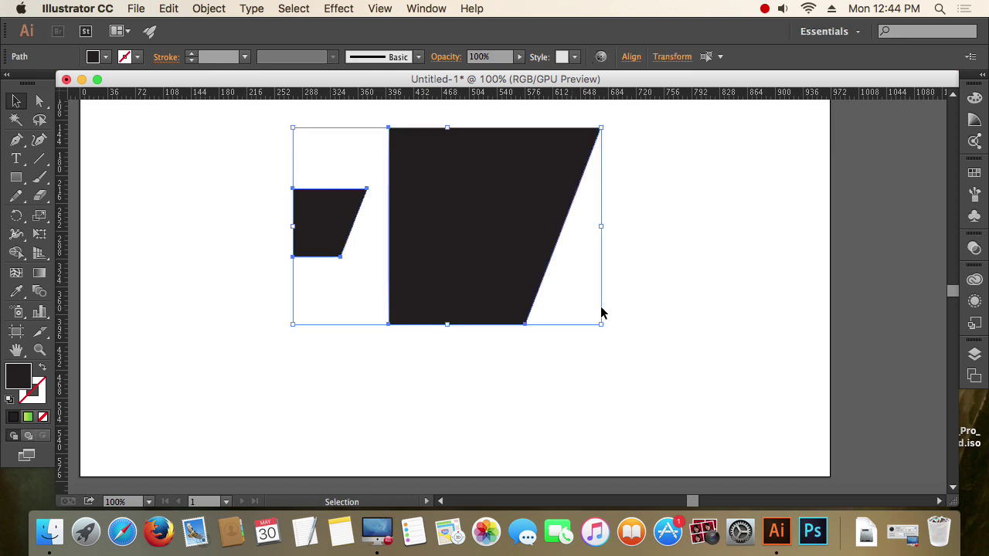
{"action": "left_click", "coordinate": [629, 312]}
{"action": "left_click_drag", "start_coordinate": [614, 346], "coordinate": [591, 285]}
{"action": "left_click", "coordinate": [592, 278]}
{"action": "left_click", "coordinate": [271, 175]}
{"action": "key", "text": "Delete"}
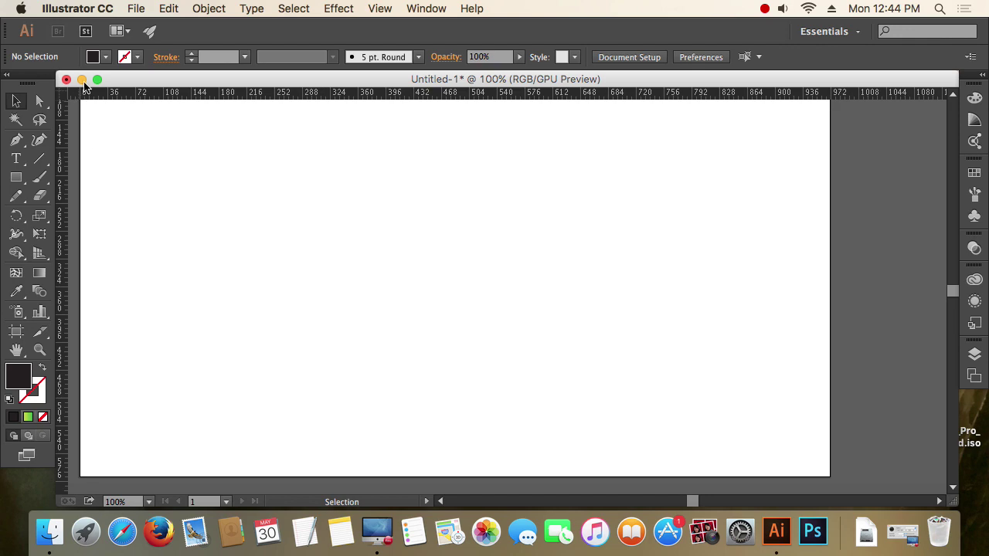
Minimize Illustrator and drag the desk photo JPG from Finder into the document.
{"action": "left_click", "coordinate": [82, 80]}
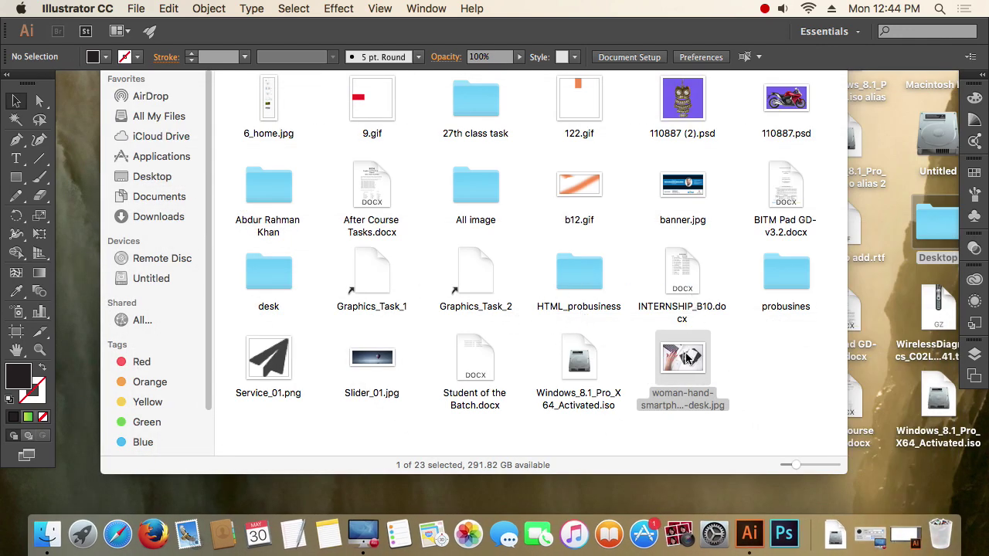
{"action": "left_click_drag", "start_coordinate": [685, 357], "coordinate": [468, 250]}
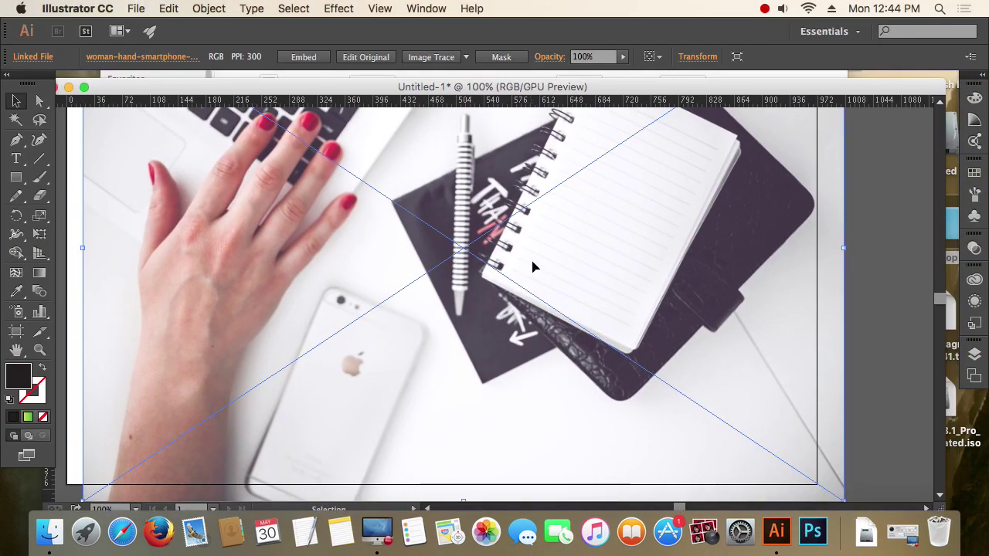
Scale the placed desk photo down from a corner and reposition it.
{"action": "scroll", "coordinate": [533, 267], "scroll_direction": "down", "scroll_amount": 2}
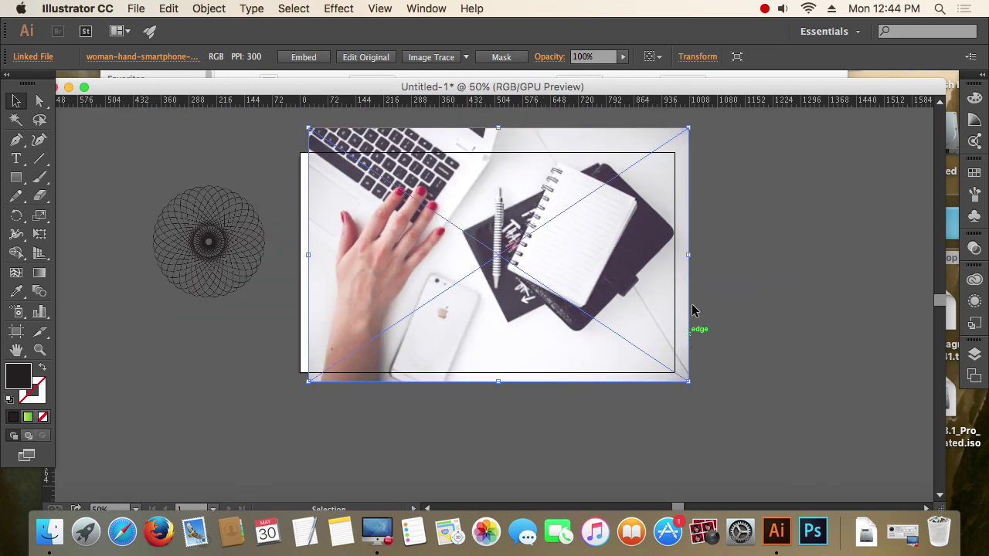
{"action": "left_click_drag", "start_coordinate": [614, 217], "coordinate": [586, 226]}
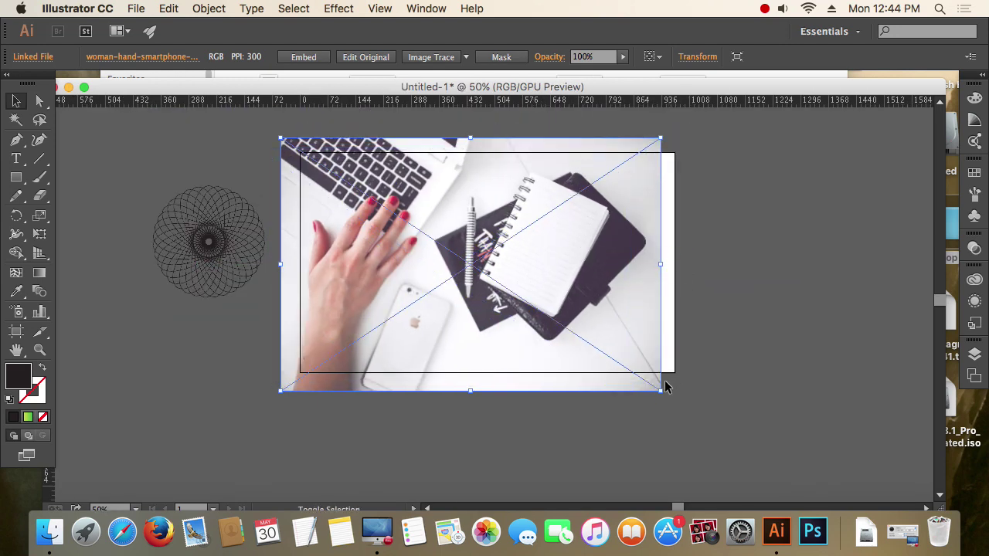
{"action": "left_click_drag", "start_coordinate": [660, 388], "coordinate": [565, 332]}
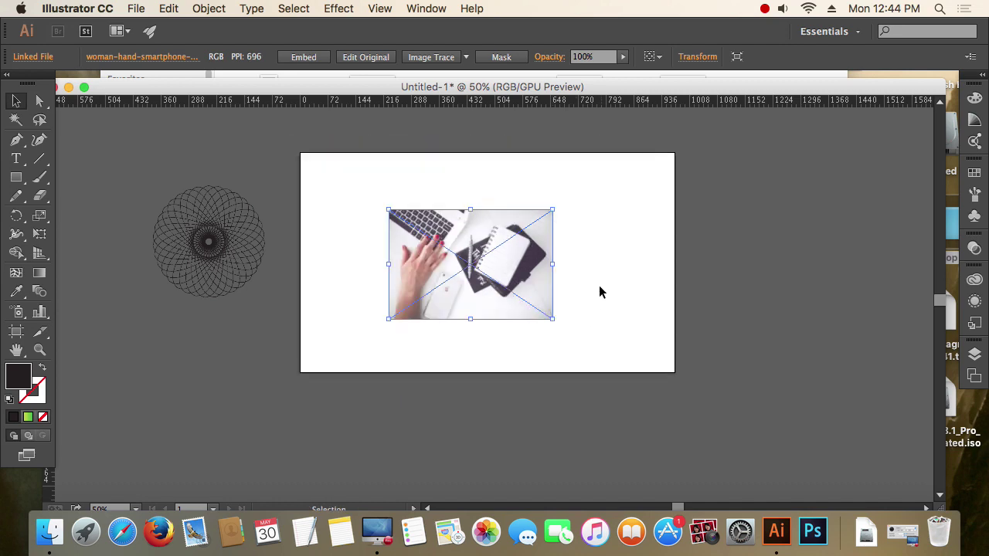
{"action": "scroll", "coordinate": [506, 232], "scroll_direction": "up", "scroll_amount": 2}
{"action": "left_click_drag", "start_coordinate": [502, 293], "coordinate": [711, 249]}
{"action": "scroll", "coordinate": [701, 278], "scroll_direction": "down", "scroll_amount": 1}
Drag the photo to the left-centre of the artboard.
{"action": "left_click", "coordinate": [755, 158]}
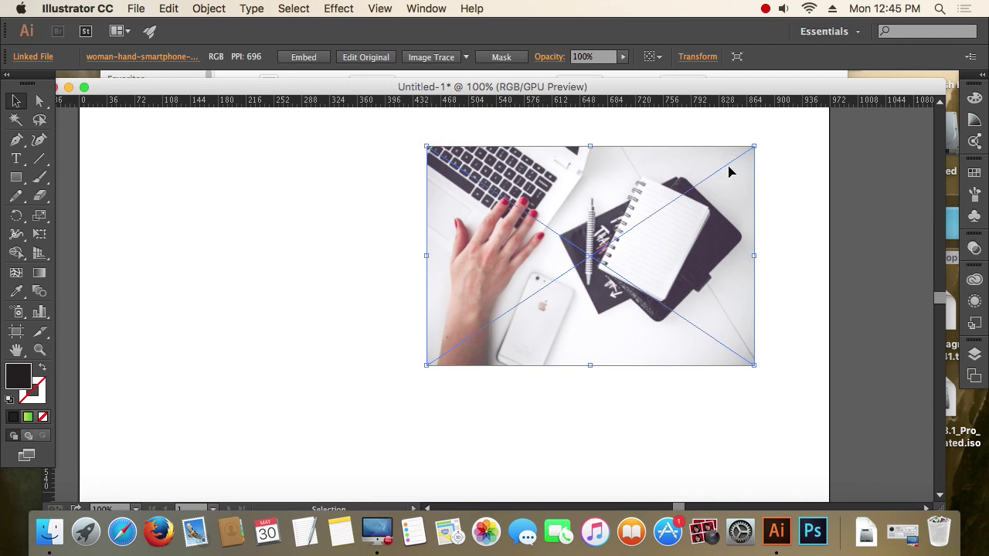
{"action": "left_click", "coordinate": [368, 284]}
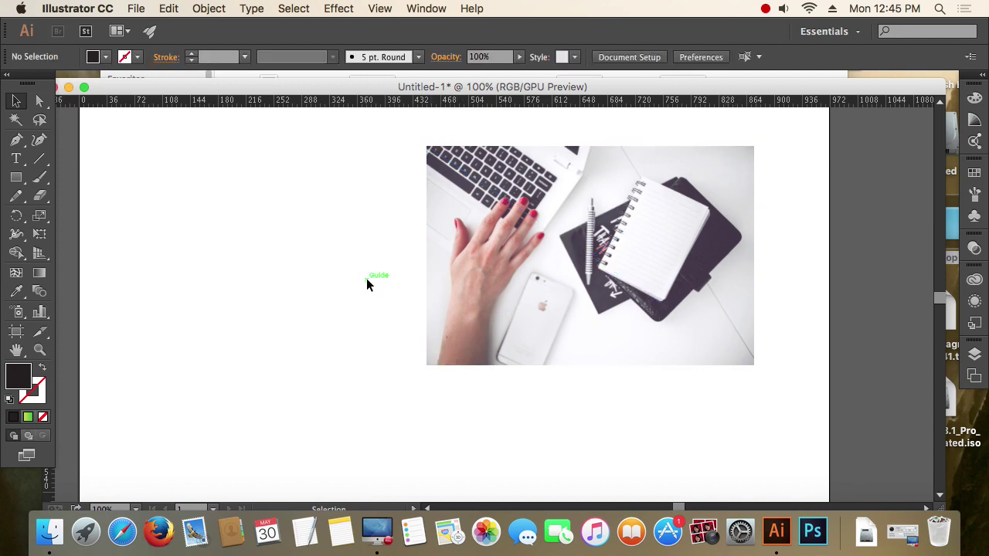
{"action": "left_click", "coordinate": [474, 278]}
{"action": "left_click_drag", "start_coordinate": [636, 258], "coordinate": [423, 250]}
{"action": "left_click", "coordinate": [539, 255]}
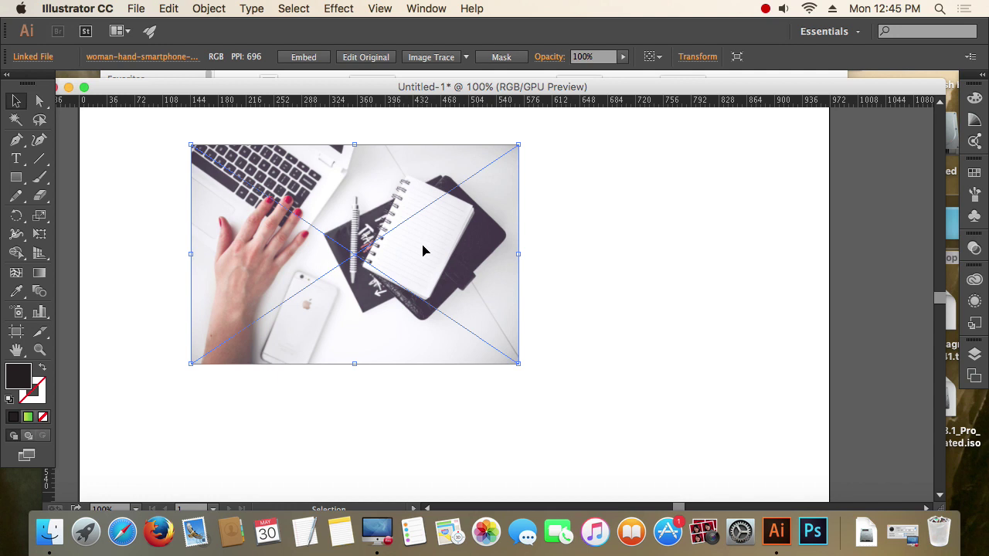
Switch the artwork to Outline view, then return to the full-colour preview.
{"action": "key", "text": "a"}
{"action": "key", "text": "super+y"}
{"action": "key", "text": "v"}
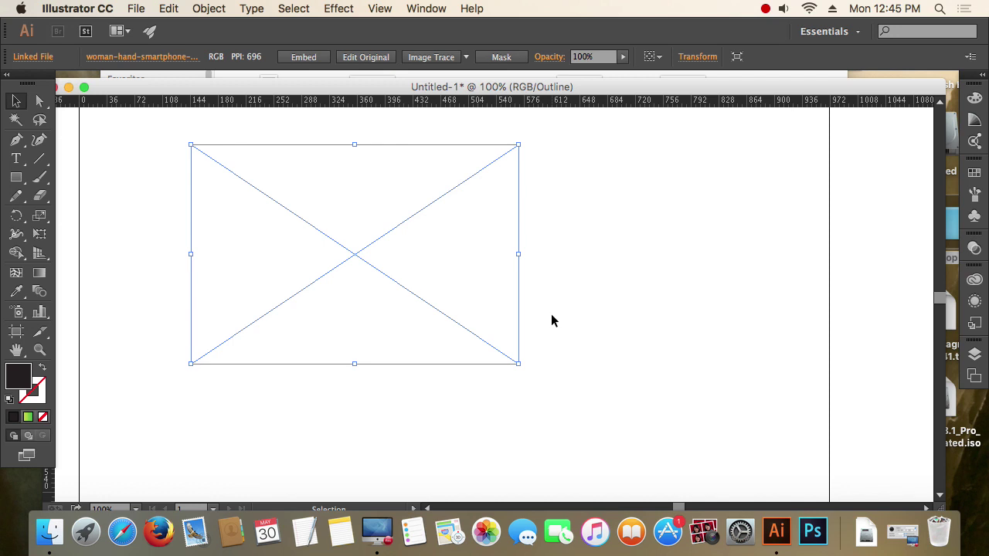
{"action": "key", "text": "a"}
{"action": "key", "text": "super+y"}
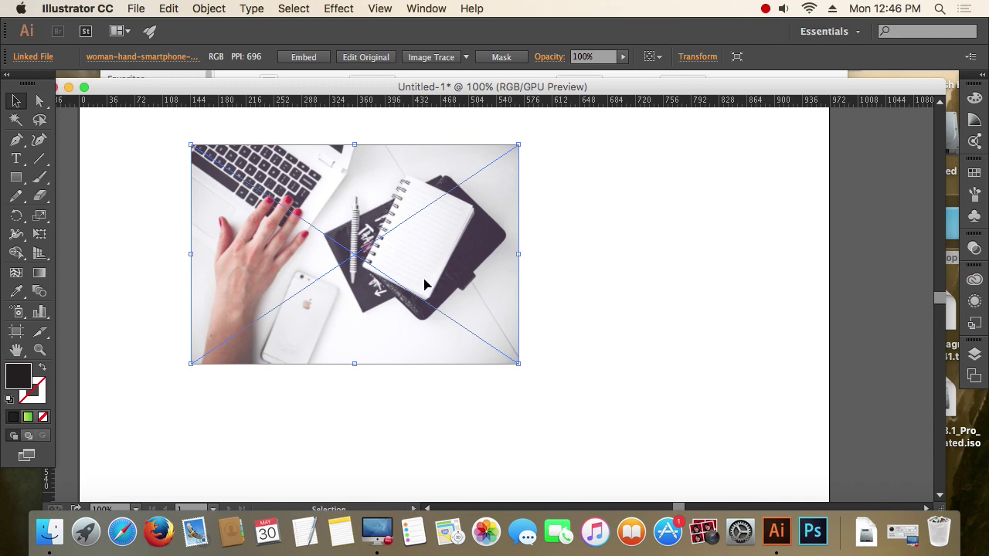
Move the desk photo to the right side of the artboard and deselect it.
{"action": "left_click_drag", "start_coordinate": [425, 283], "coordinate": [604, 294]}
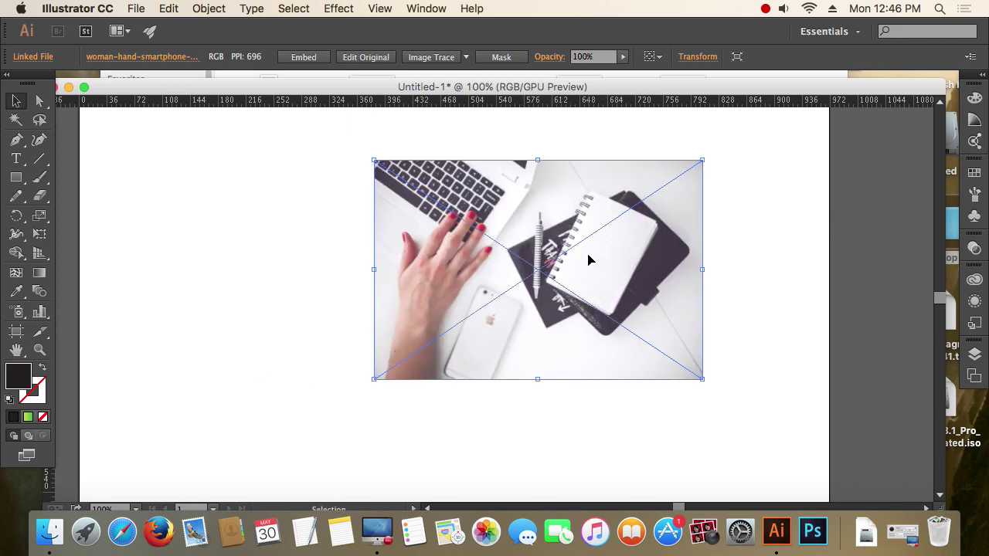
{"action": "left_click_drag", "start_coordinate": [600, 272], "coordinate": [622, 267]}
{"action": "left_click", "coordinate": [767, 270]}
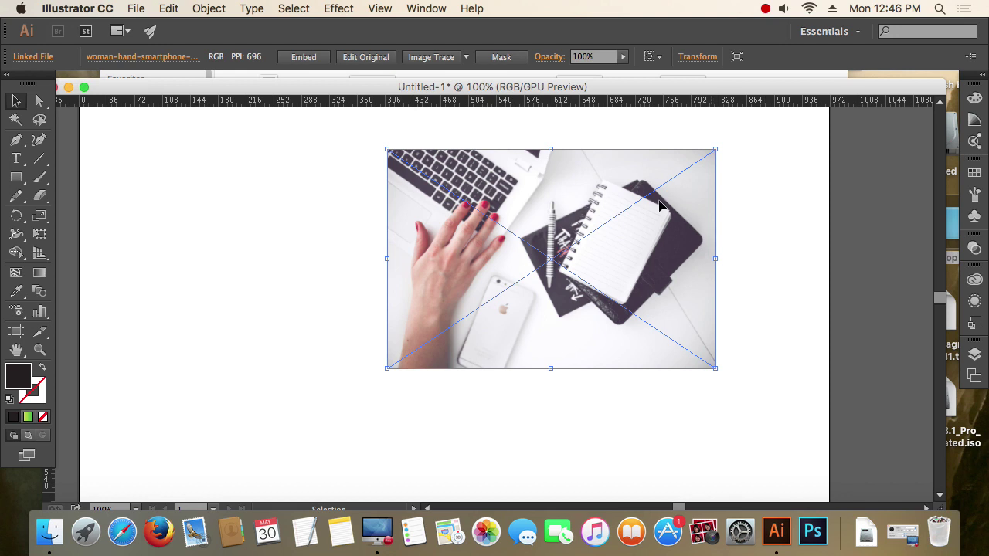
Open the Links panel from the Window menu, move it left, and nudge the photo right.
{"action": "left_click", "coordinate": [427, 9]}
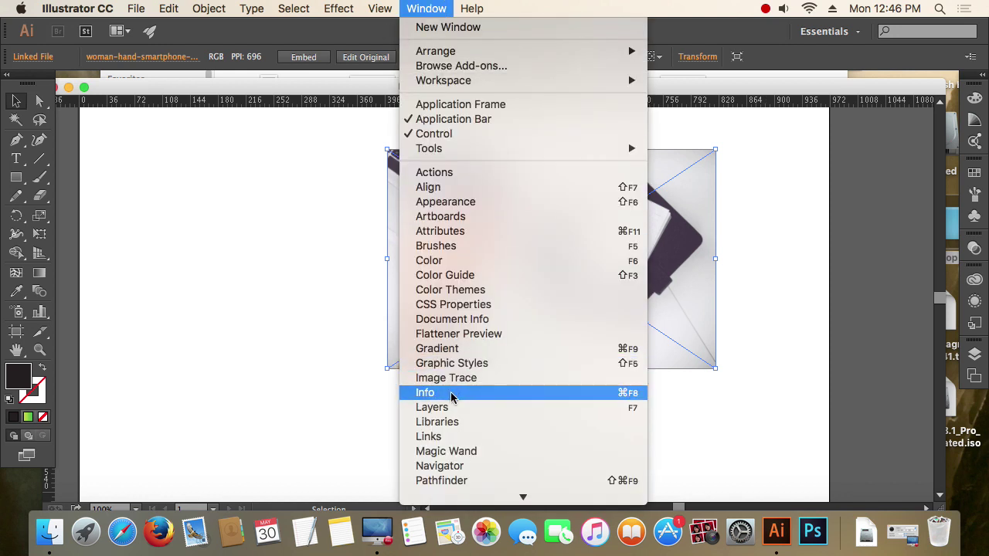
{"action": "left_click", "coordinate": [430, 441]}
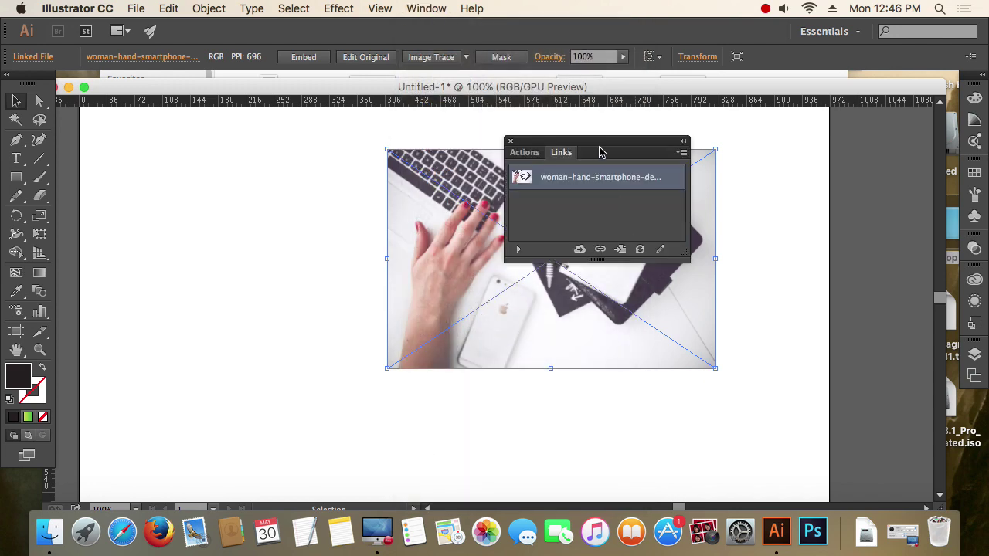
{"action": "left_click_drag", "start_coordinate": [599, 146], "coordinate": [225, 144]}
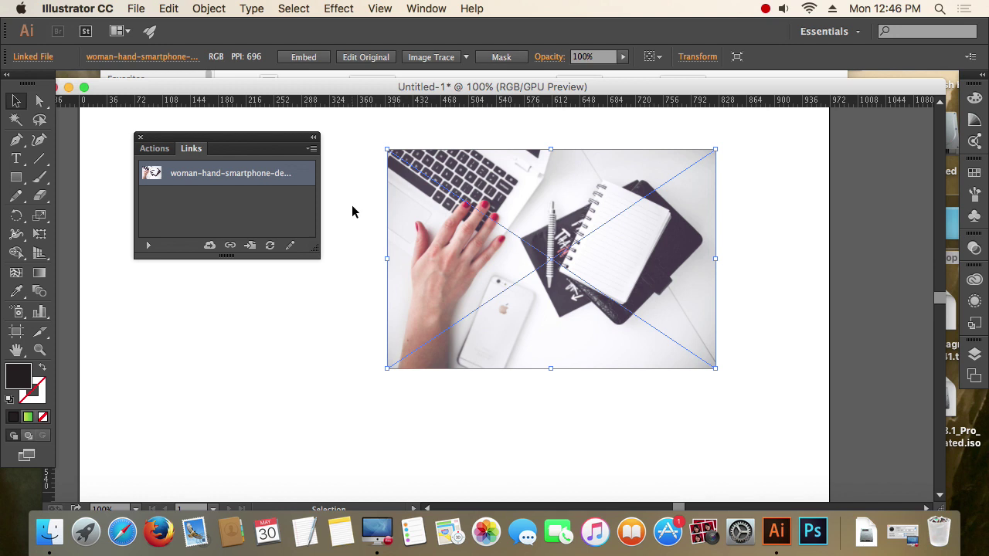
{"action": "left_click_drag", "start_coordinate": [514, 210], "coordinate": [582, 210]}
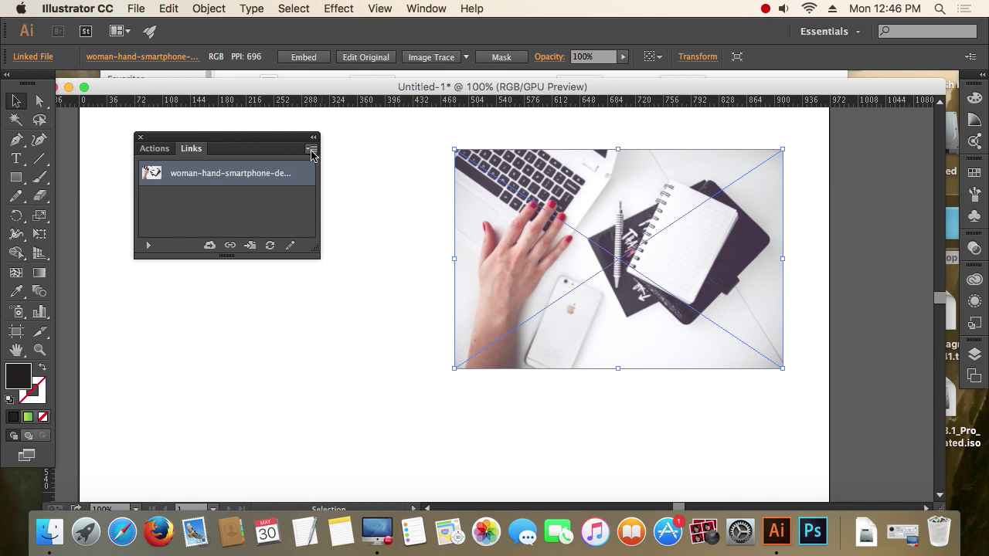
Embed the desk photo from the Links panel menu, then move it slightly left and down.
{"action": "left_click", "coordinate": [312, 151]}
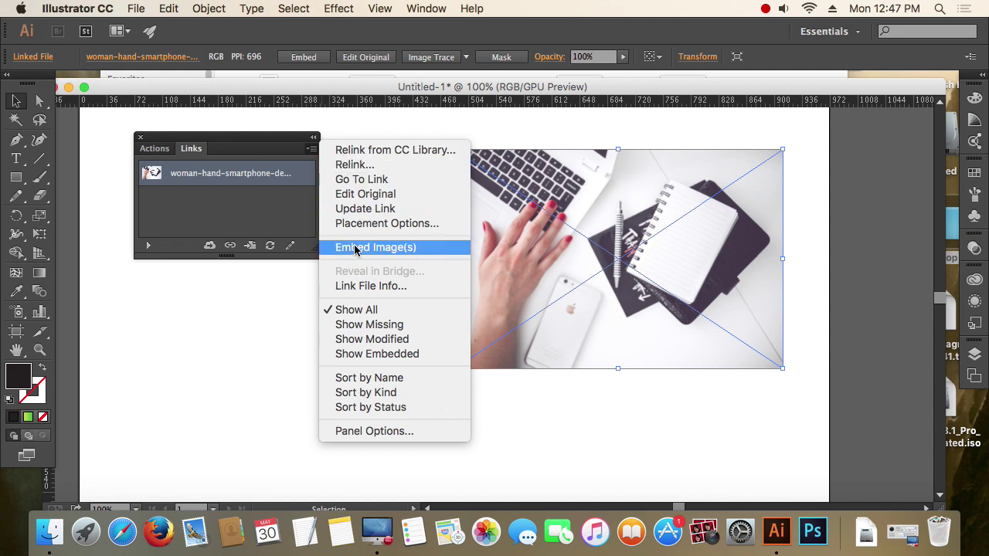
{"action": "left_click", "coordinate": [421, 248]}
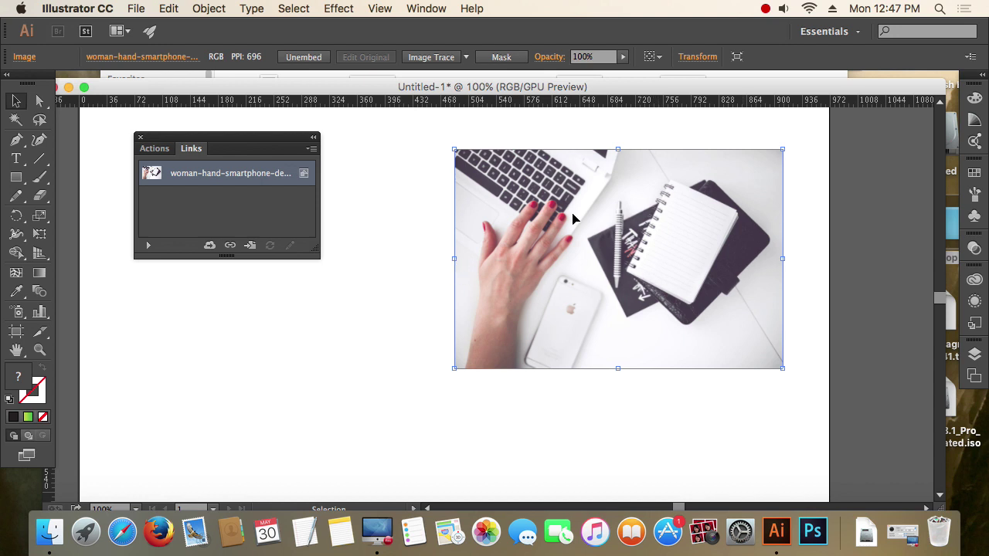
{"action": "left_click_drag", "start_coordinate": [624, 274], "coordinate": [588, 285]}
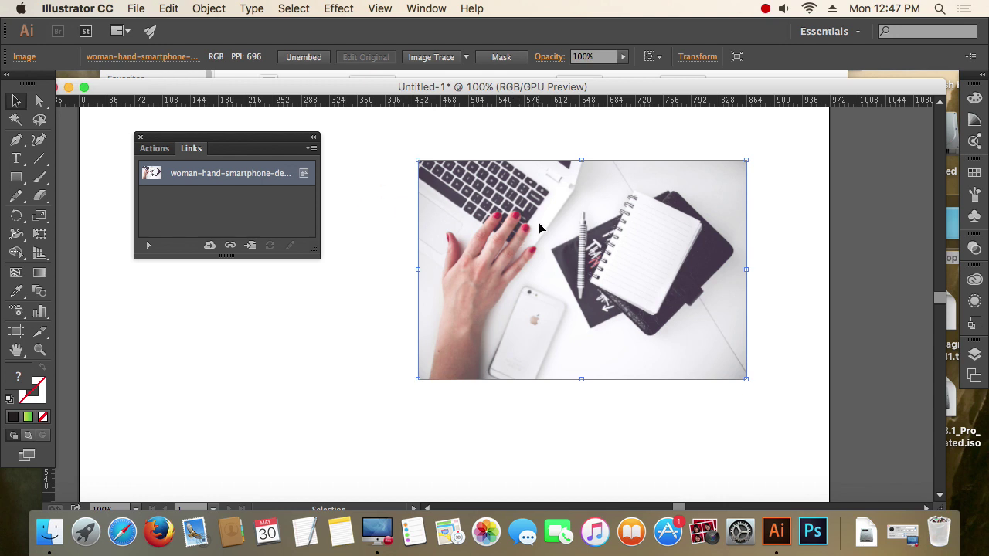
Close the Links panel and reposition the embedded photo at the upper centre of the artboard.
{"action": "left_click", "coordinate": [141, 142]}
{"action": "left_click_drag", "start_coordinate": [578, 302], "coordinate": [468, 283]}
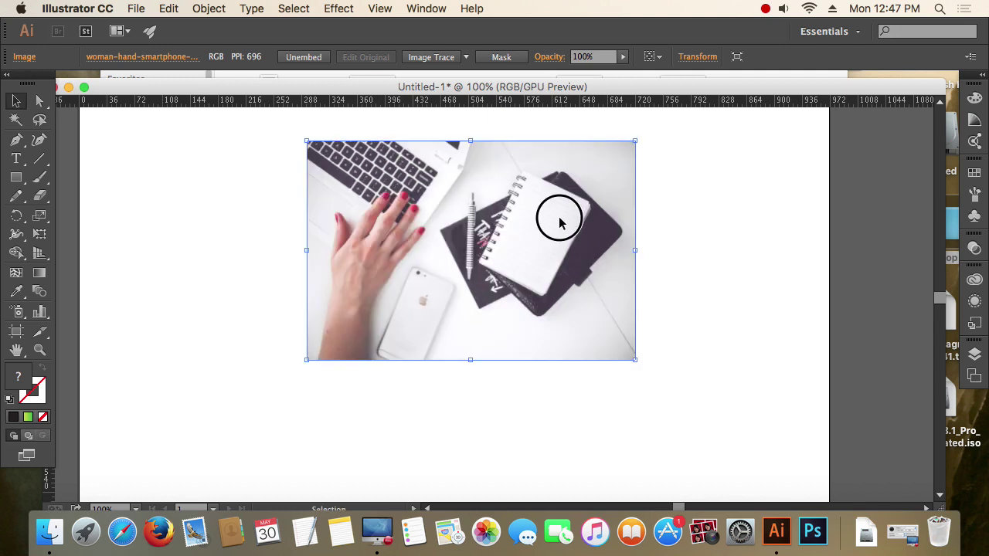
{"action": "left_click_drag", "start_coordinate": [560, 223], "coordinate": [554, 247]}
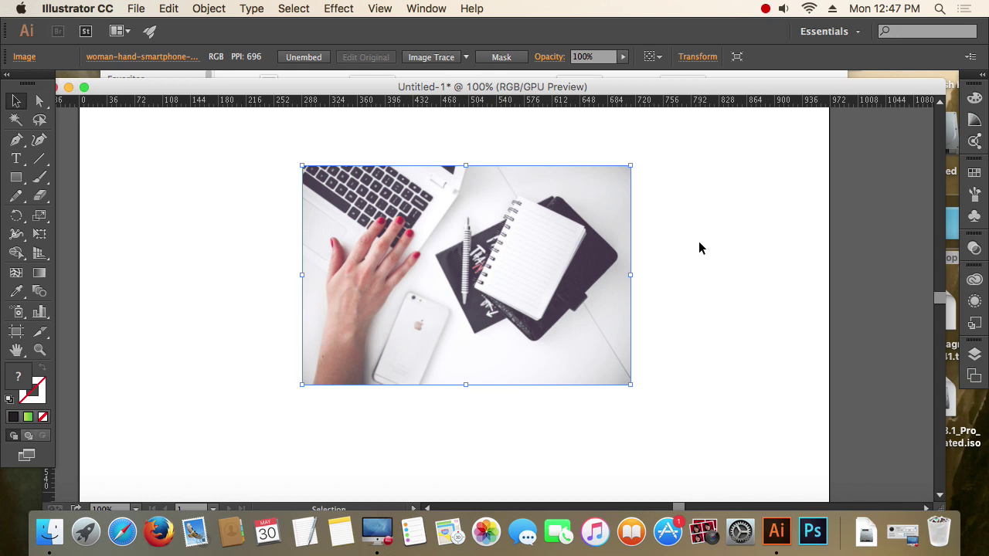
{"action": "left_click_drag", "start_coordinate": [480, 276], "coordinate": [284, 234]}
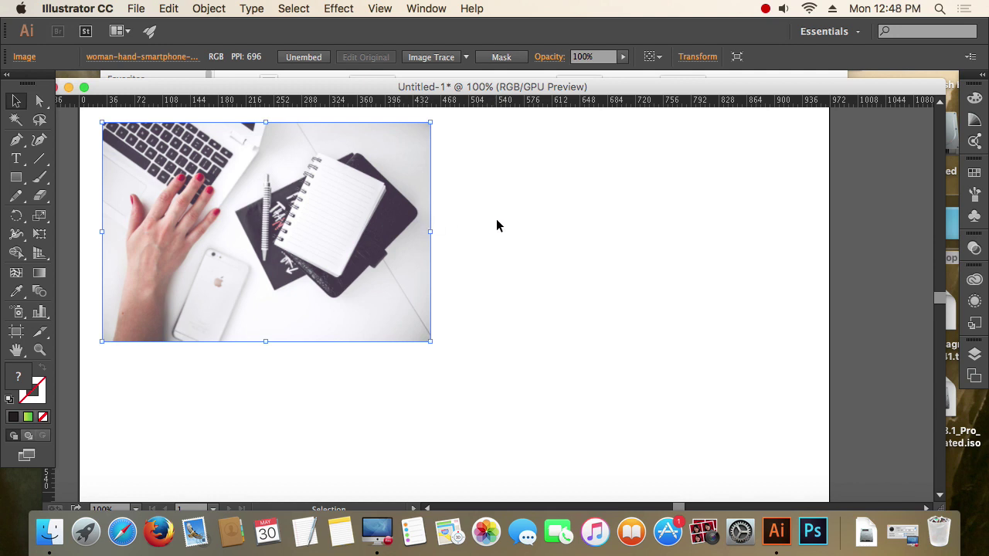
{"action": "left_click_drag", "start_coordinate": [300, 221], "coordinate": [686, 212]}
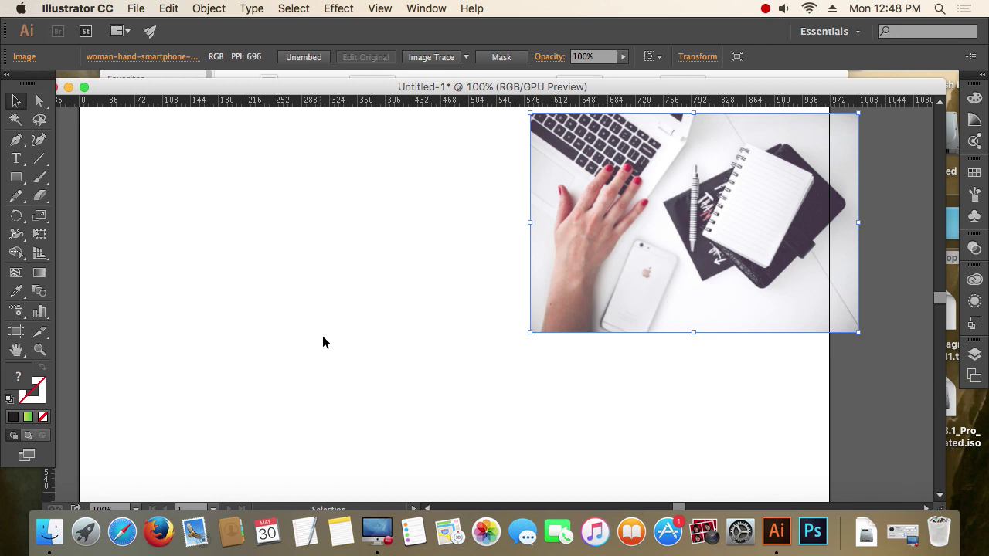
{"action": "left_click_drag", "start_coordinate": [580, 278], "coordinate": [395, 293]}
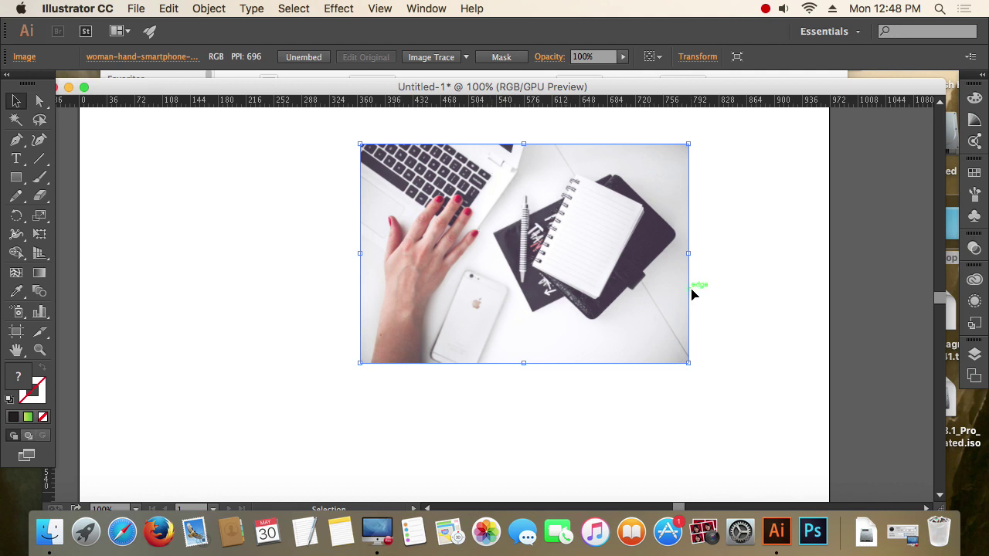
Draw a rectangle over the notebook side of the desk photo.
{"action": "left_click", "coordinate": [15, 177]}
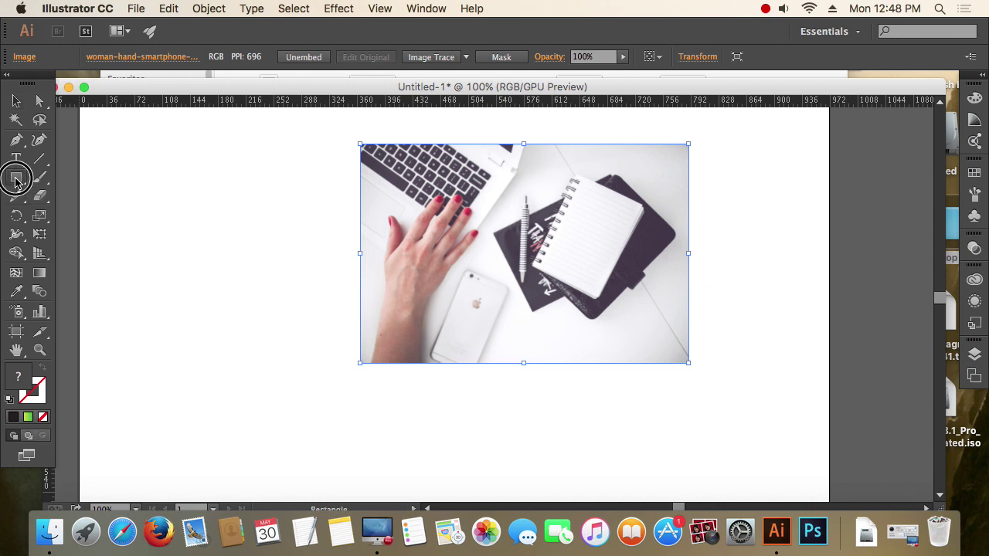
{"action": "left_click_drag", "start_coordinate": [491, 164], "coordinate": [678, 328]}
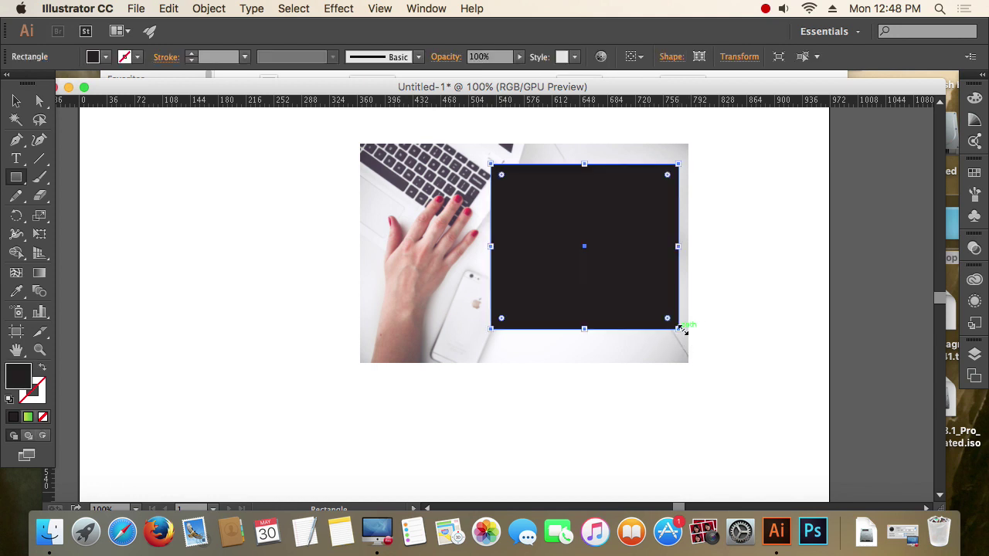
{"action": "left_click", "coordinate": [16, 101]}
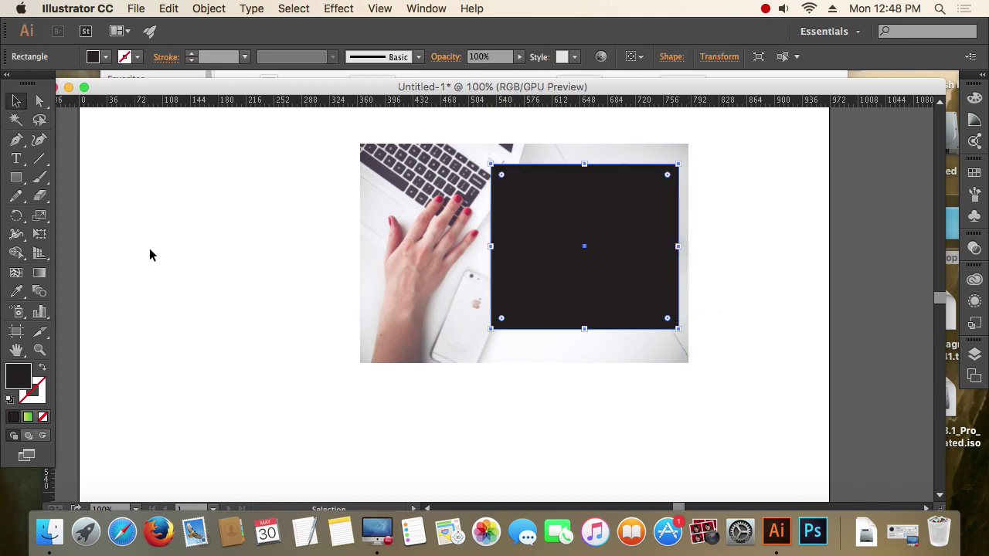
{"action": "left_click", "coordinate": [151, 248]}
Select the rectangle and photo together and apply Make Clipping Mask.
{"action": "left_click_drag", "start_coordinate": [761, 395], "coordinate": [561, 227]}
{"action": "left_click", "coordinate": [609, 223]}
{"action": "left_click_drag", "start_coordinate": [723, 326], "coordinate": [567, 209]}
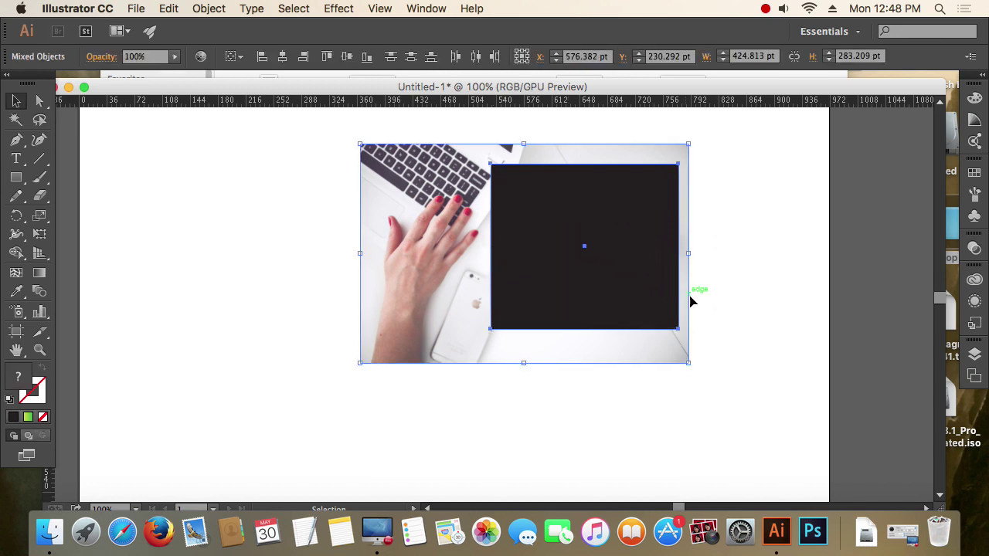
{"action": "right_click", "coordinate": [620, 201]}
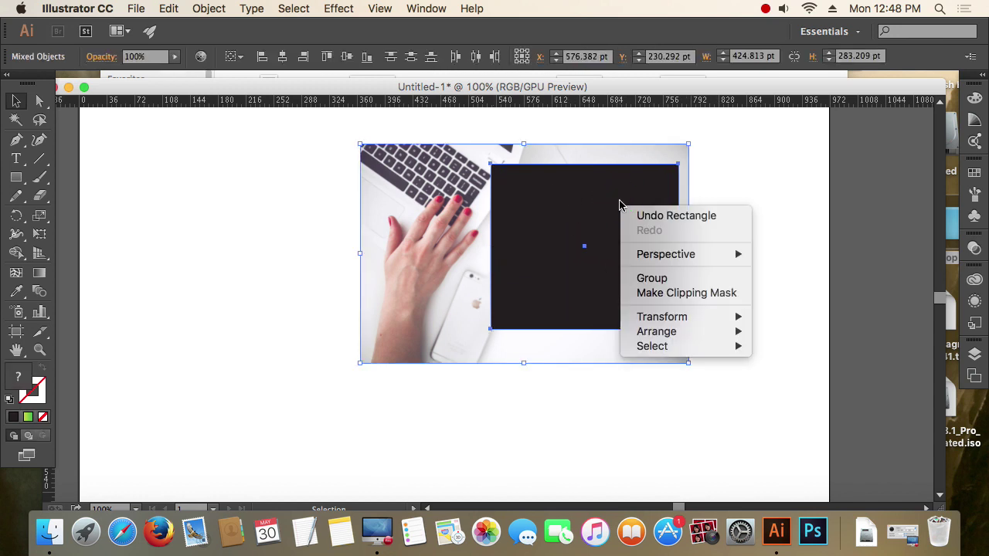
{"action": "left_click", "coordinate": [692, 293]}
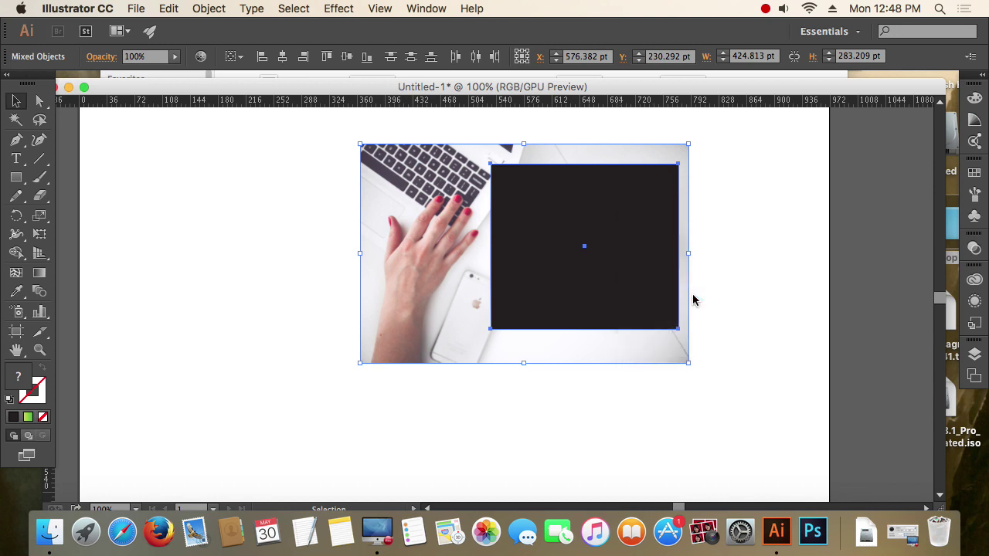
Select the clipped photo group and apply Release Clipping Mask.
{"action": "left_click", "coordinate": [749, 292]}
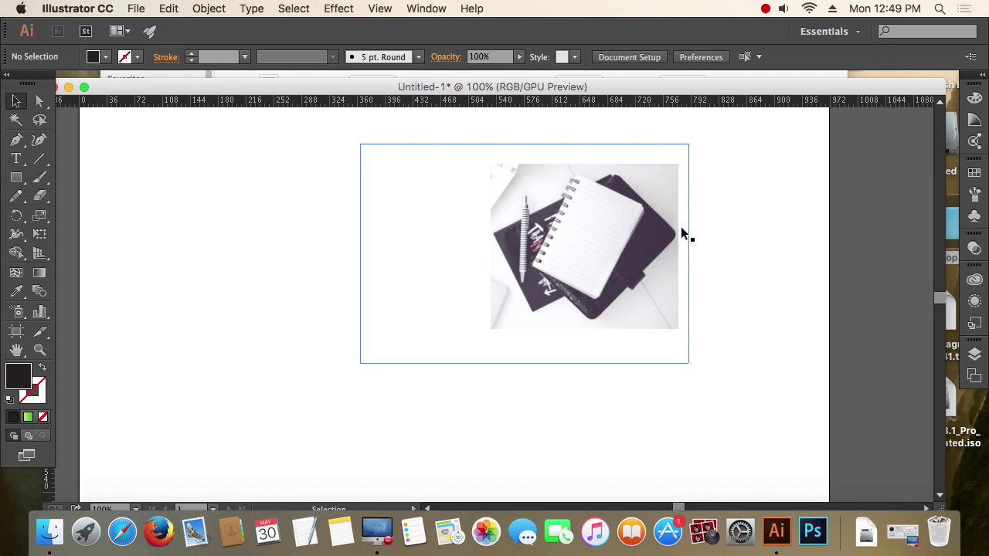
{"action": "left_click_drag", "start_coordinate": [761, 376], "coordinate": [635, 242]}
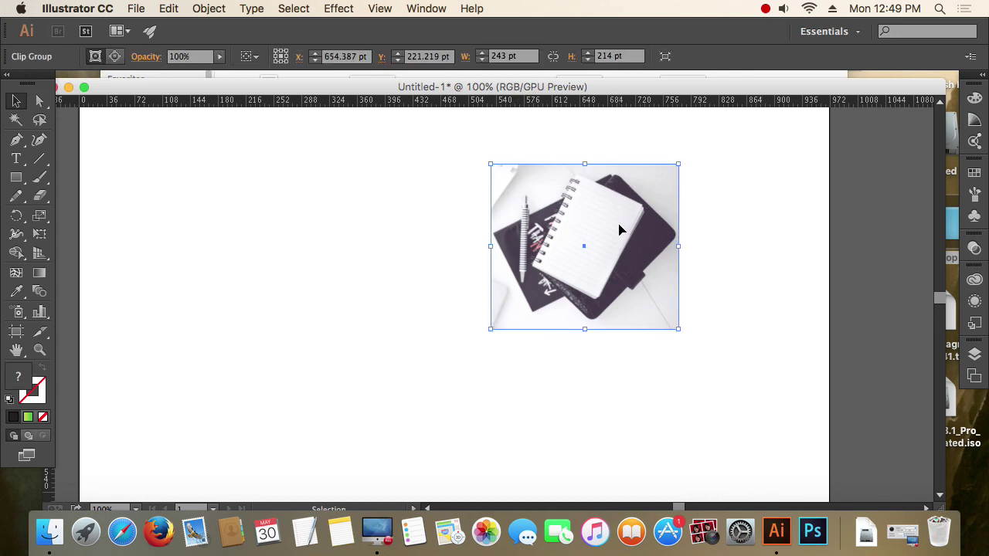
{"action": "right_click", "coordinate": [621, 229]}
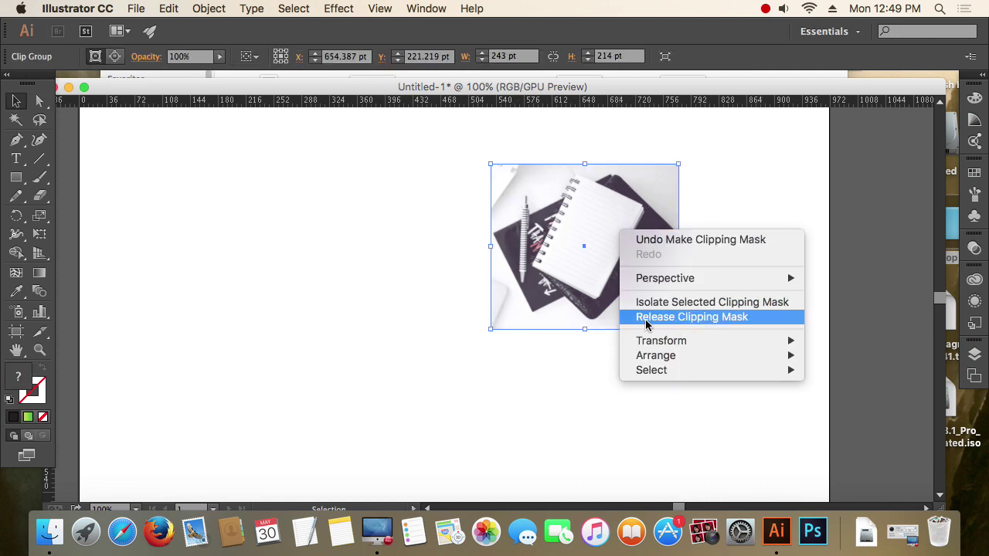
{"action": "left_click", "coordinate": [702, 319]}
Move the full photo to the lower left and select the empty rectangle.
{"action": "left_click", "coordinate": [754, 285]}
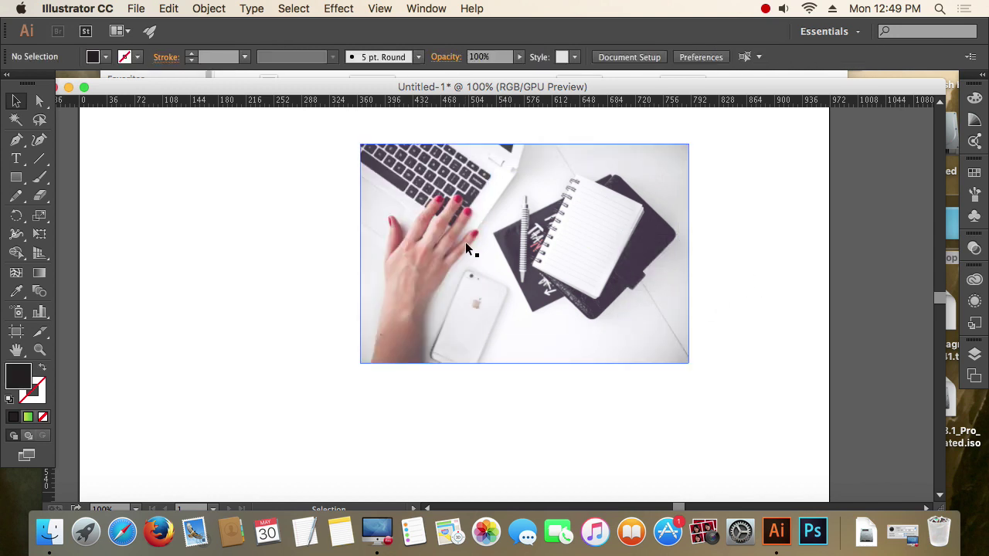
{"action": "left_click_drag", "start_coordinate": [465, 242], "coordinate": [240, 292]}
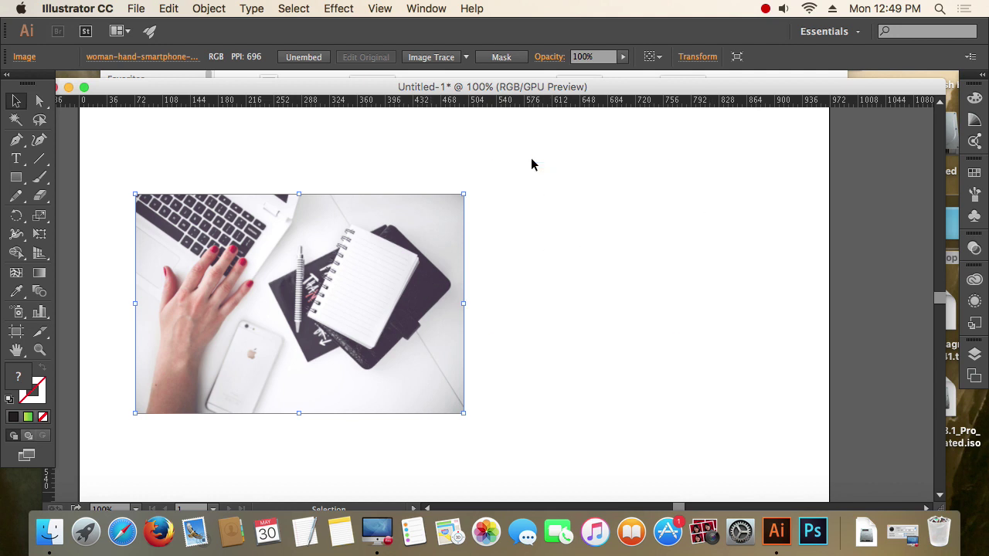
{"action": "left_click_drag", "start_coordinate": [534, 146], "coordinate": [569, 201]}
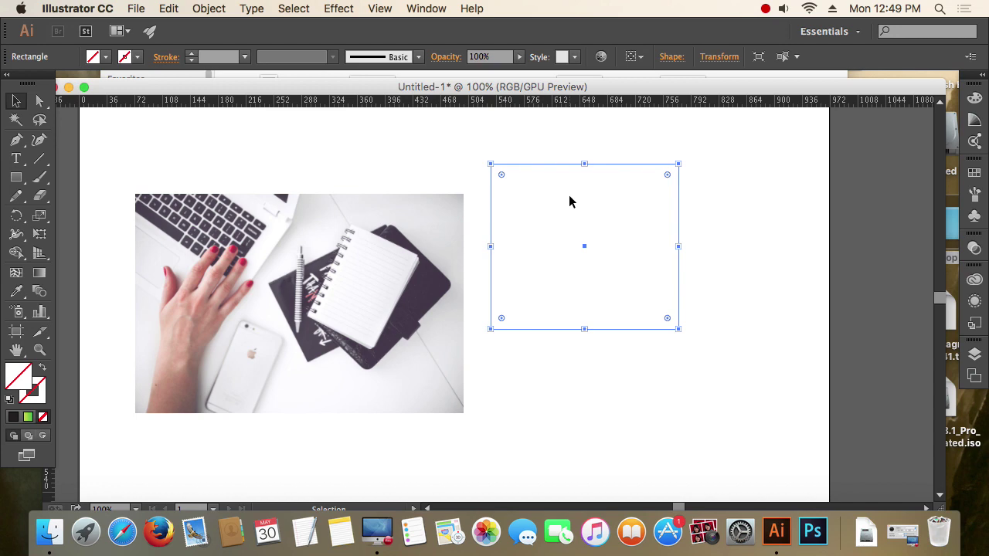